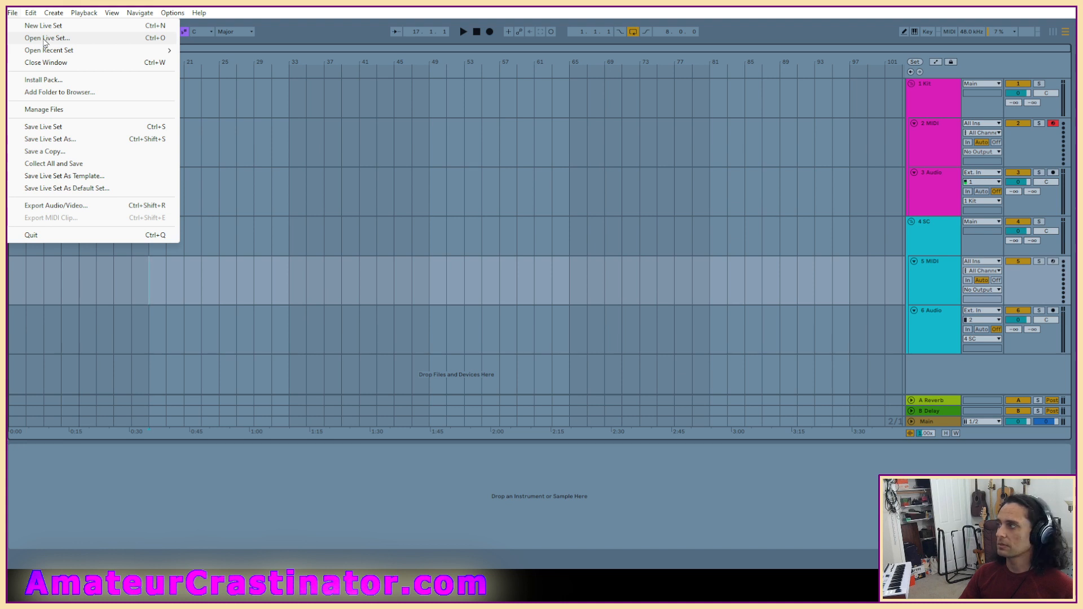
Open the Live Set in the Blood Project folder inside the Album 002 folder of Live Recordings.
{"action": "left_click", "coordinate": [45, 38]}
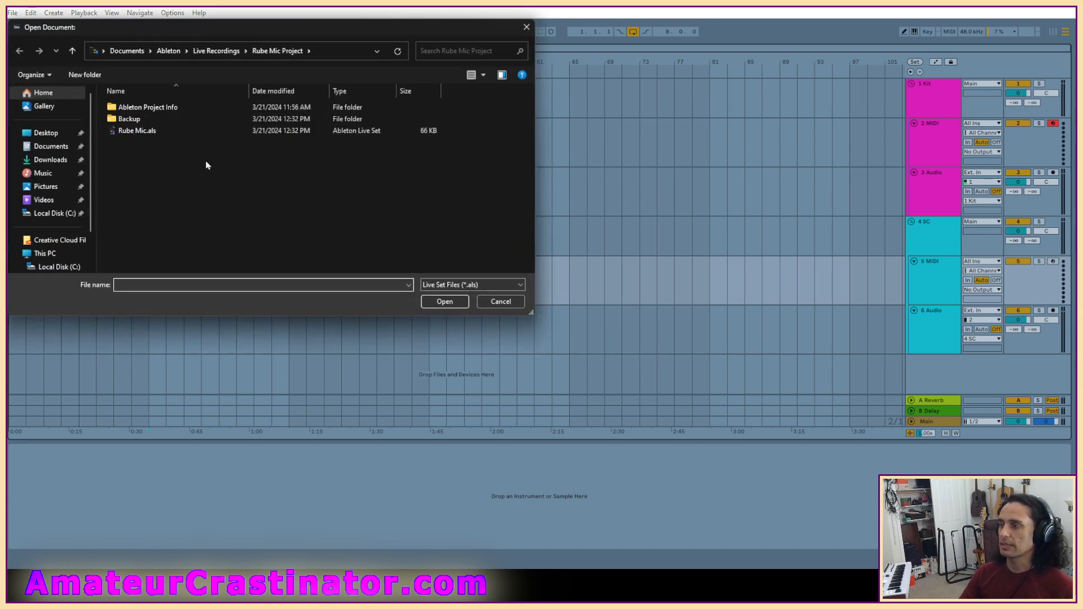
{"action": "left_click", "coordinate": [216, 51]}
{"action": "scroll", "coordinate": [209, 154], "scroll_direction": "up", "scroll_amount": 10}
{"action": "scroll", "coordinate": [244, 172], "scroll_direction": "up", "scroll_amount": 5}
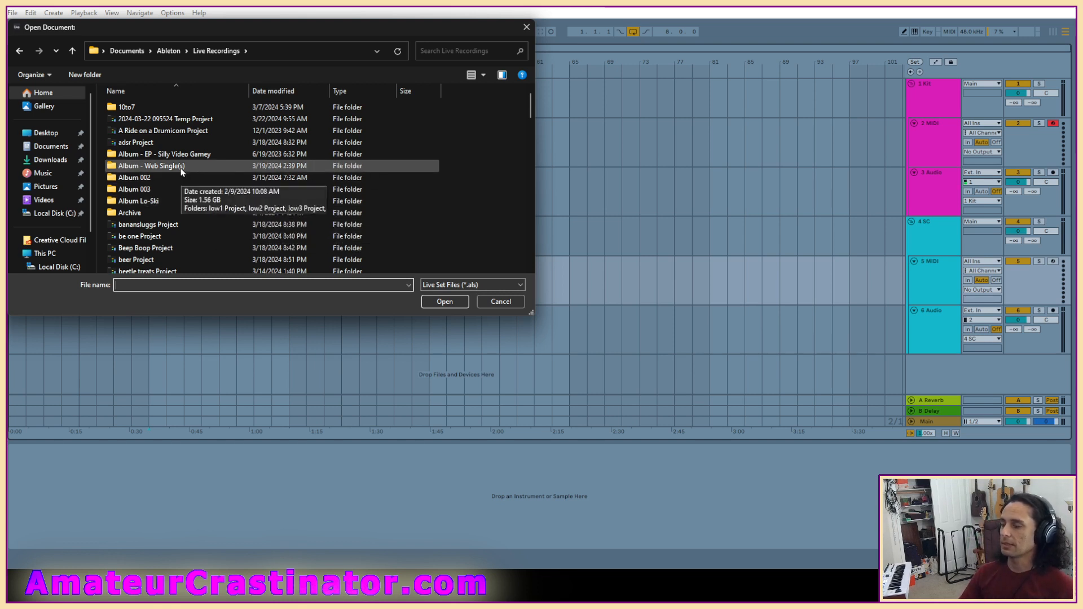
{"action": "double_click", "coordinate": [154, 188]}
{"action": "key", "text": "alt+Left"}
{"action": "double_click", "coordinate": [152, 177]}
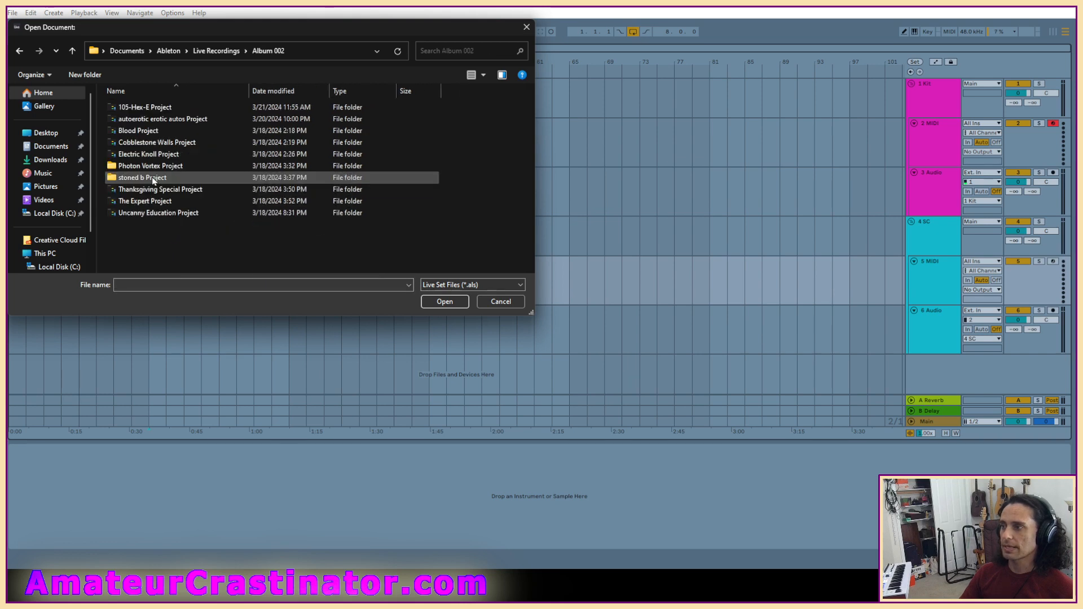
{"action": "double_click", "coordinate": [144, 131]}
{"action": "double_click", "coordinate": [122, 166]}
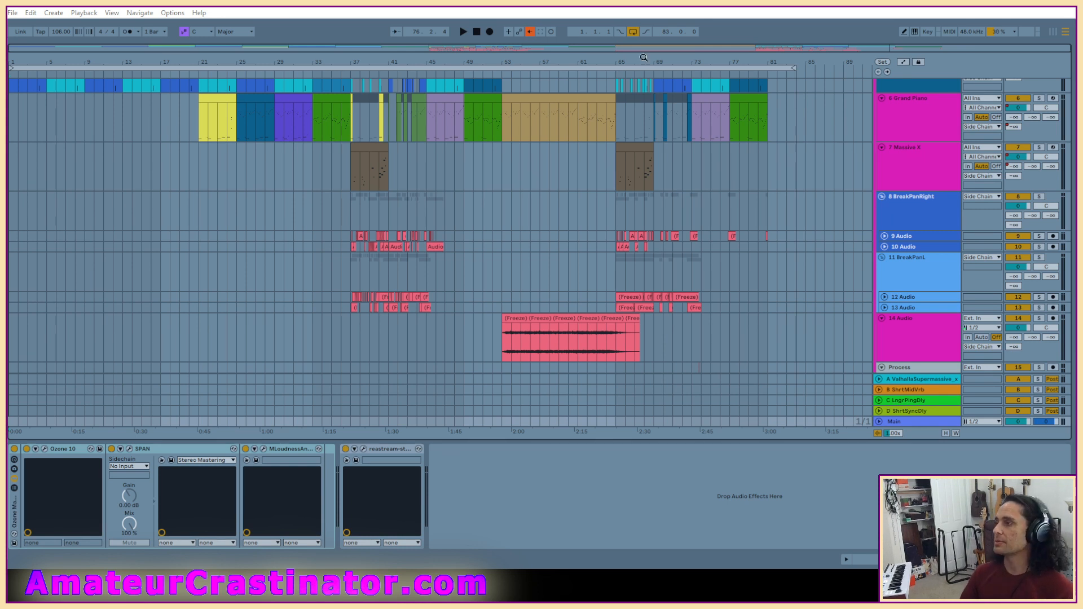
Re-enable the automation, return the playhead to bar 1 and play the arrangement.
{"action": "left_click", "coordinate": [530, 32]}
{"action": "left_click", "coordinate": [476, 32]}
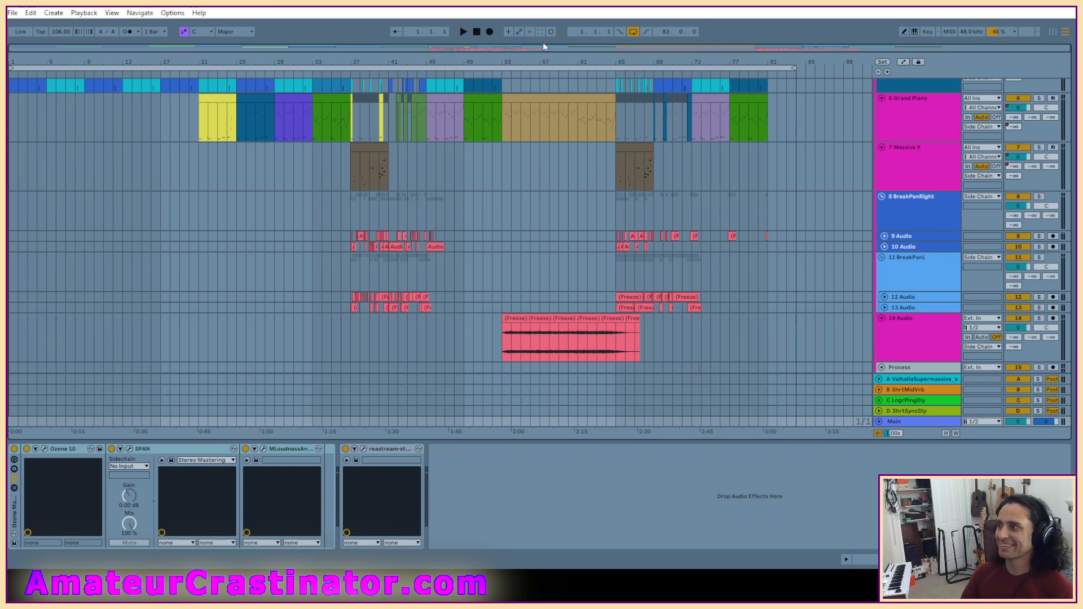
{"action": "left_click", "coordinate": [463, 32]}
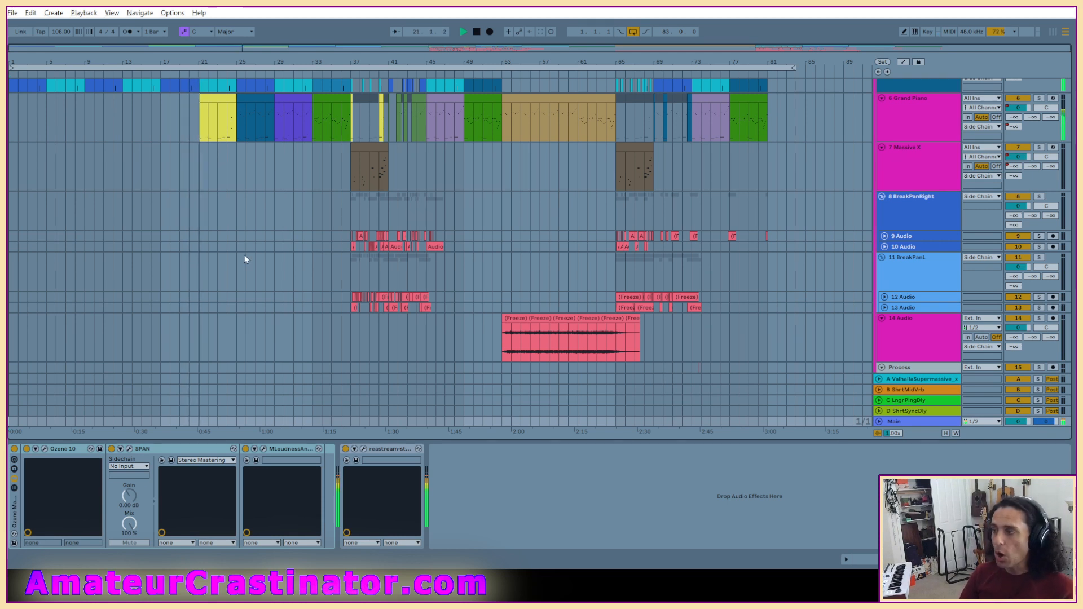
Open the yellow Grand Piano clip at bar 21 and enlarge its note editor.
{"action": "scroll", "coordinate": [237, 265], "scroll_direction": "up", "scroll_amount": 3}
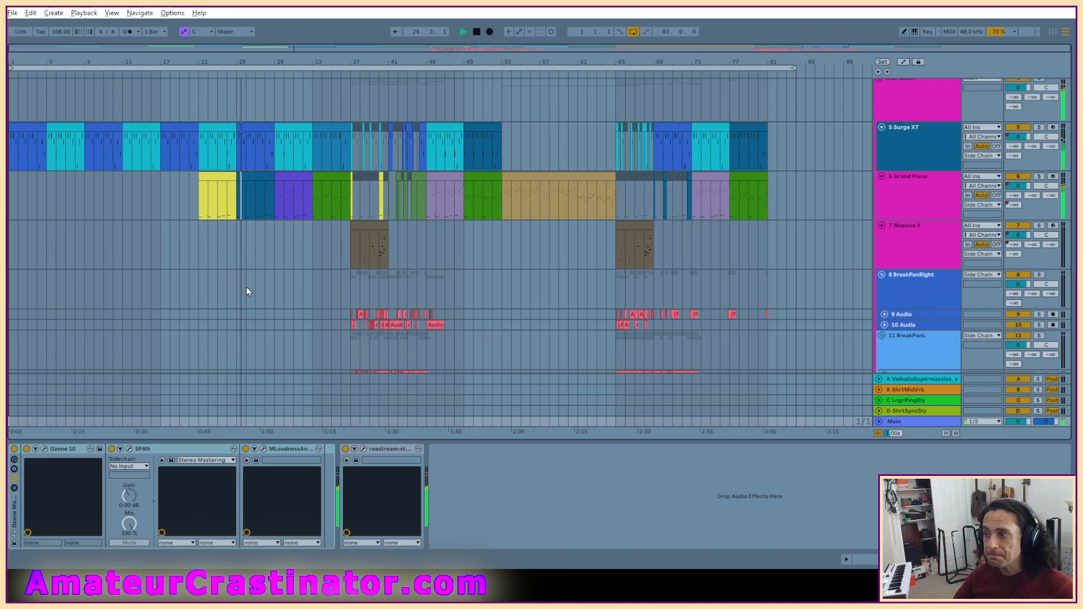
{"action": "left_click", "coordinate": [217, 176]}
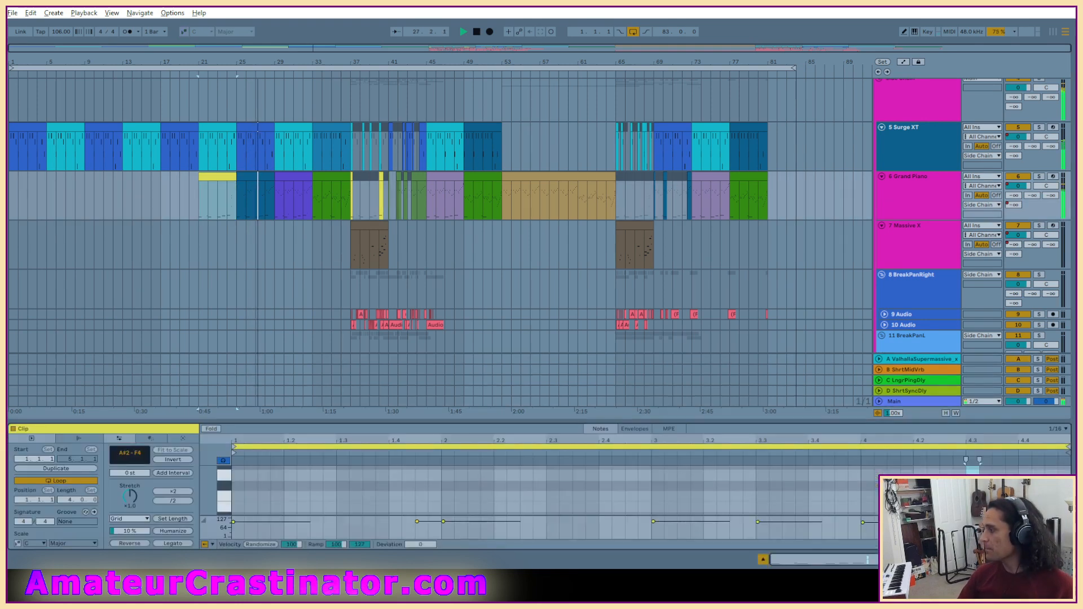
{"action": "left_click_drag", "start_coordinate": [538, 430], "coordinate": [338, 291]}
{"action": "left_click_drag", "start_coordinate": [209, 429], "coordinate": [170, 380]}
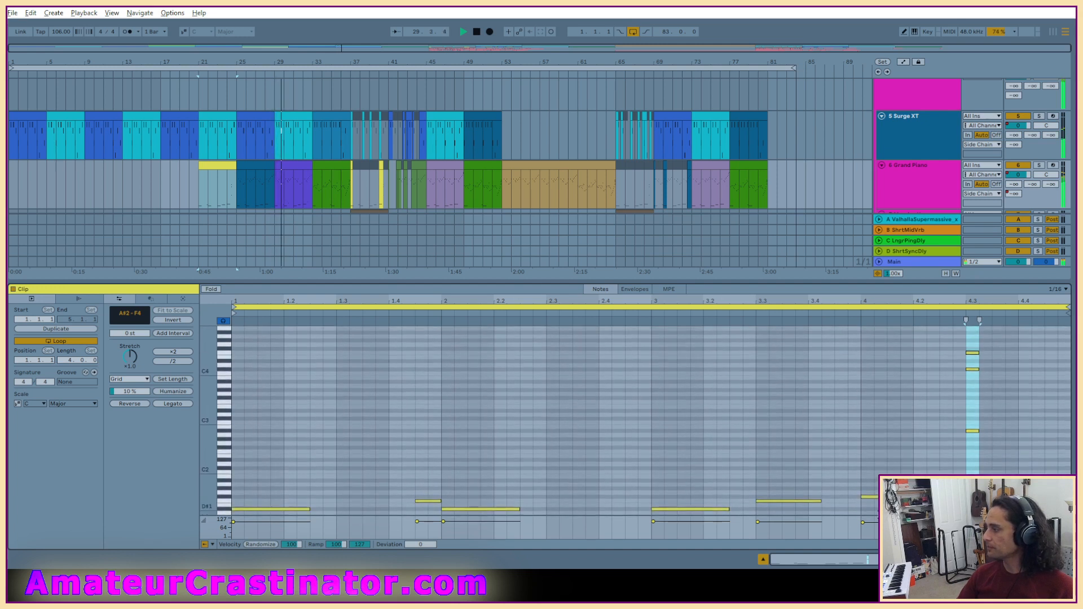
Stagger the chord at 4.3 by delaying C#4 slightly and F4 a little more, and replay the yellow clip's passage with the device chain shown.
{"action": "left_click", "coordinate": [971, 432]}
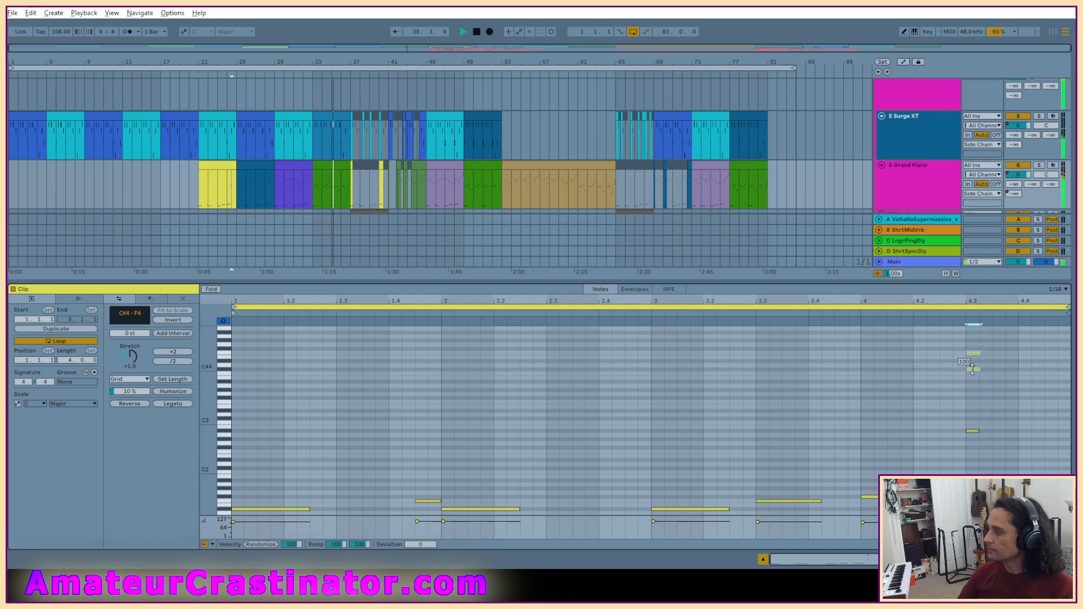
{"action": "left_click", "coordinate": [974, 354]}
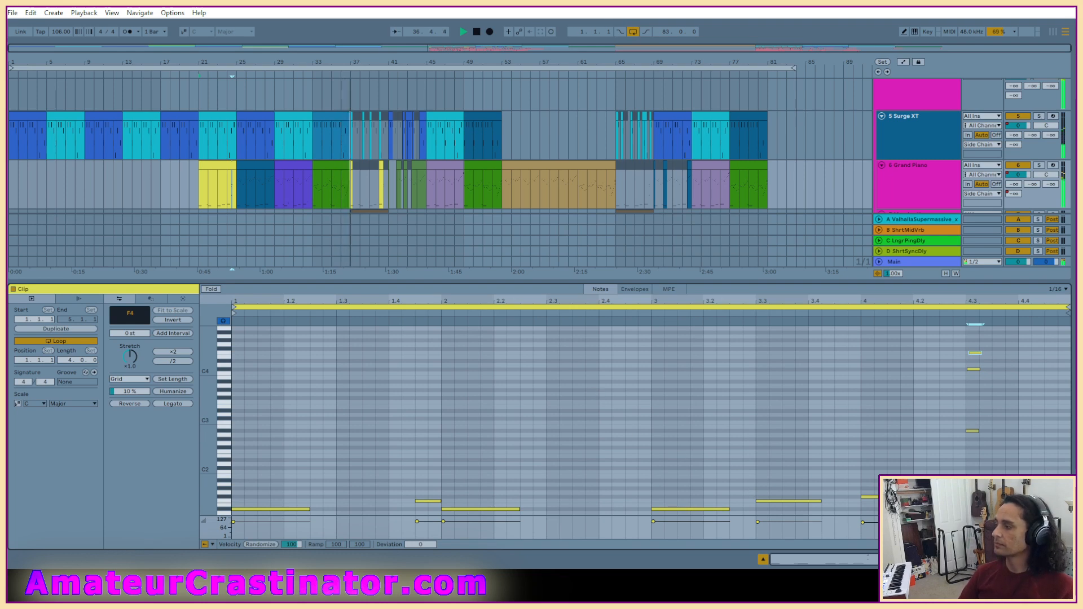
{"action": "key", "text": "shift+Tab"}
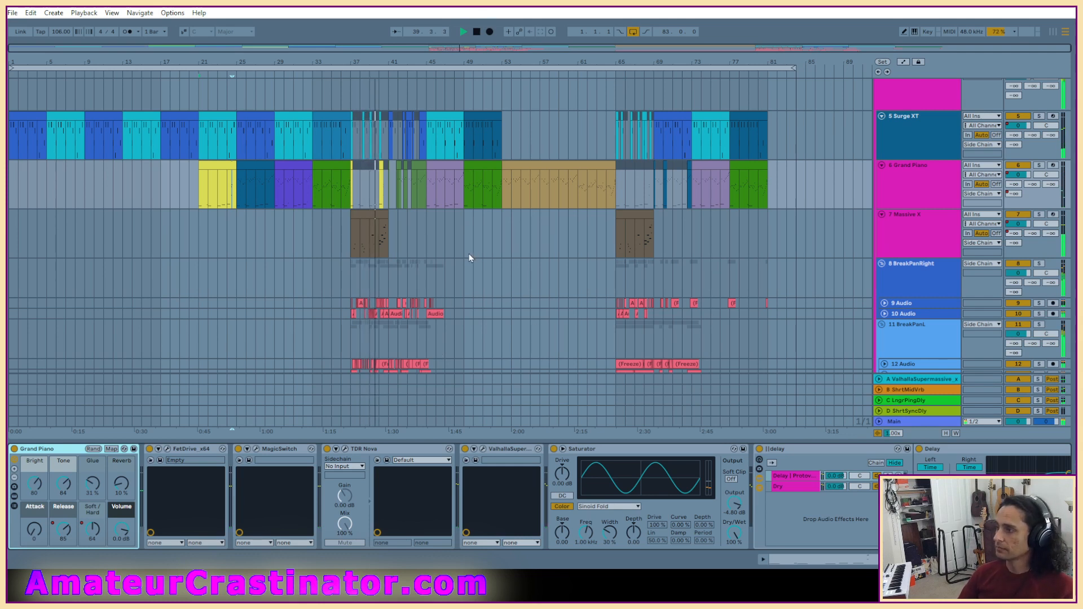
{"action": "left_click", "coordinate": [218, 202]}
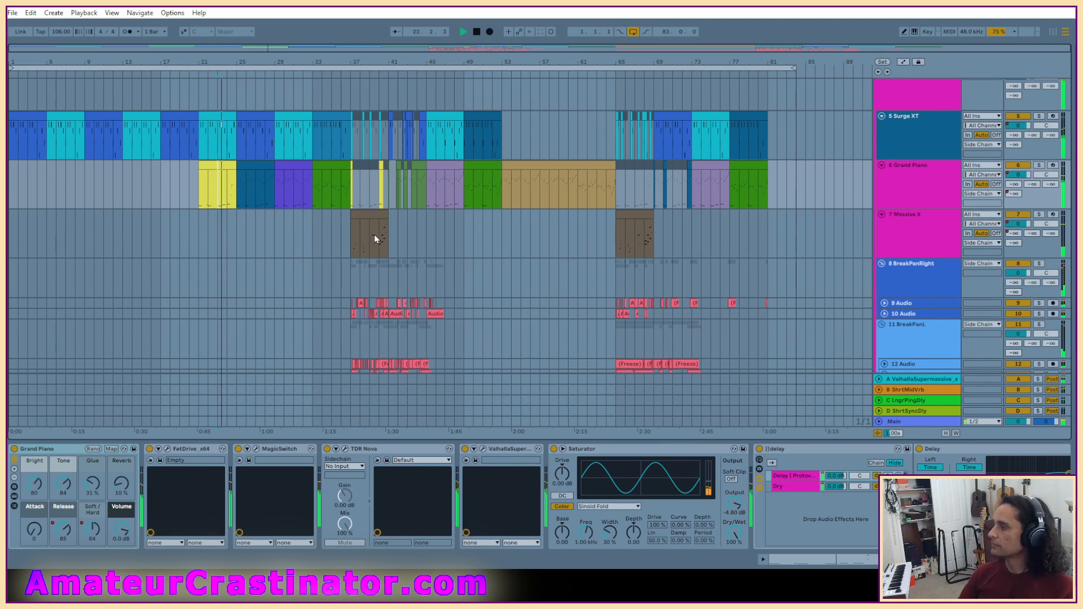
Add the Fire plug-in to the Kit group track between EQ Eight and Saturator, and reposition its window.
{"action": "scroll", "coordinate": [374, 235], "scroll_direction": "down", "scroll_amount": 3}
{"action": "scroll", "coordinate": [534, 244], "scroll_direction": "up", "scroll_amount": 6}
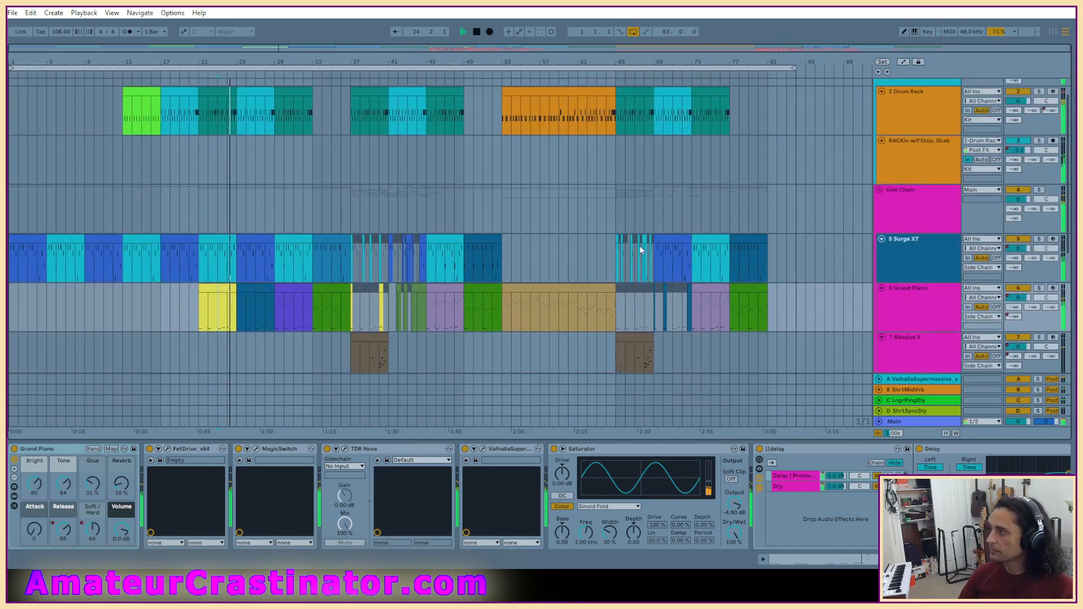
{"action": "scroll", "coordinate": [643, 251], "scroll_direction": "up", "scroll_amount": 1}
{"action": "left_click", "coordinate": [899, 98]}
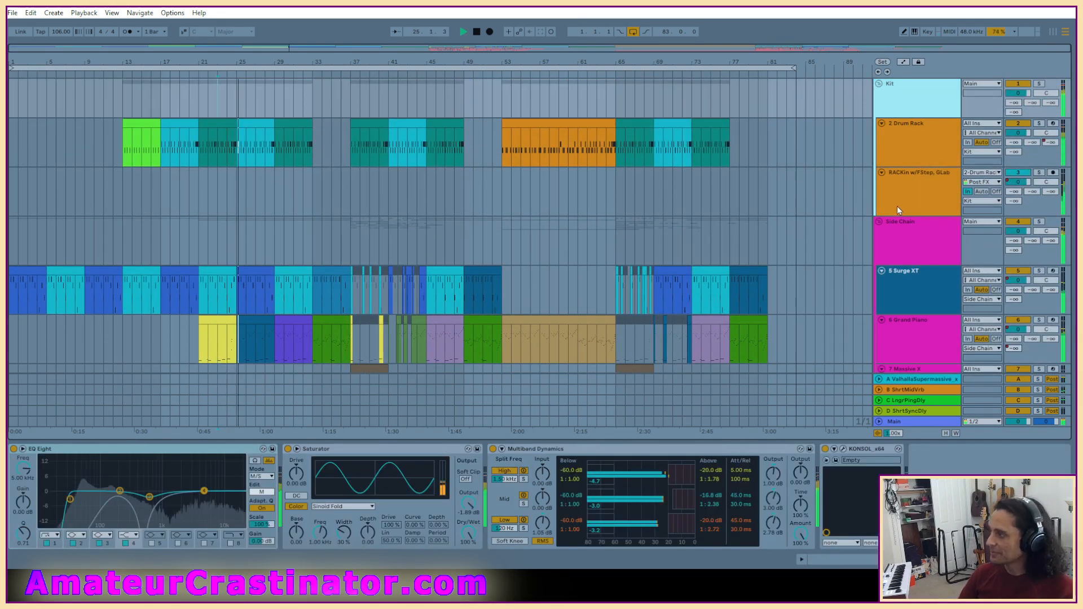
{"action": "left_click", "coordinate": [899, 197], "text": "shift"}
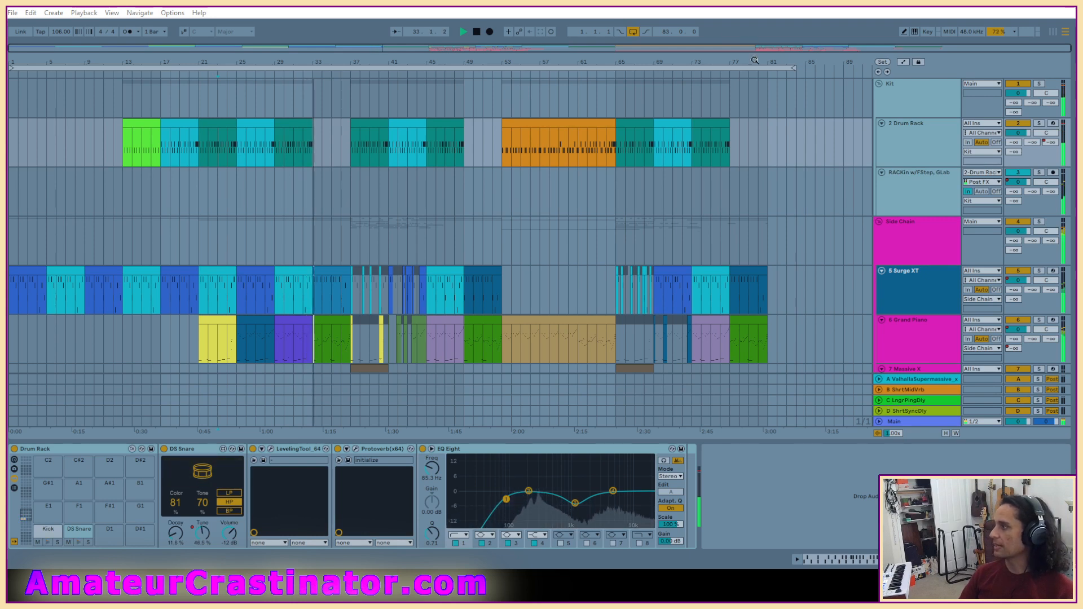
{"action": "left_click", "coordinate": [933, 107]}
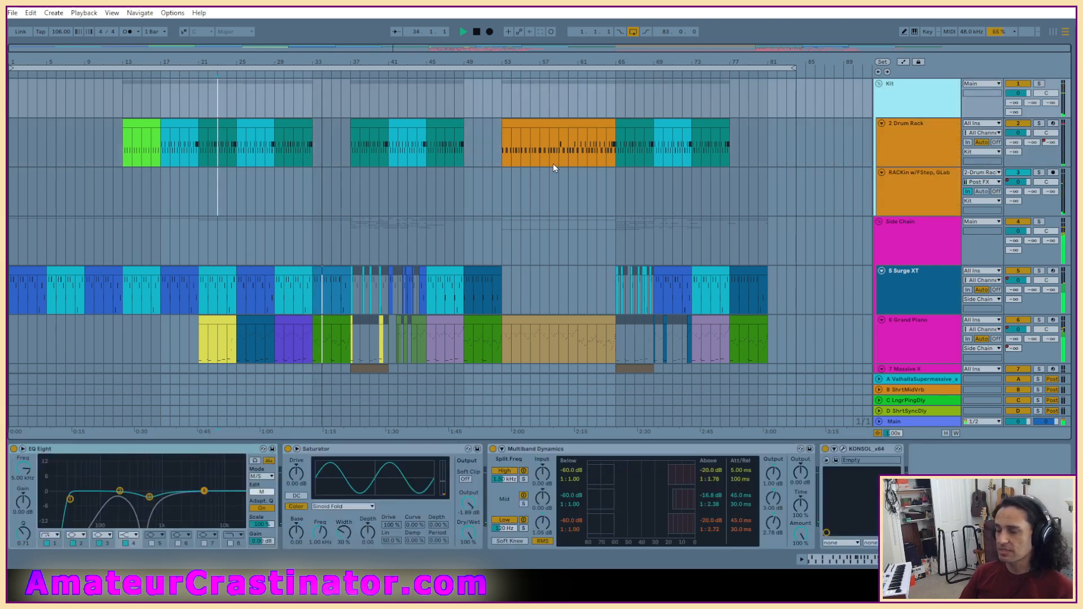
{"action": "key", "text": "ctrl+v"}
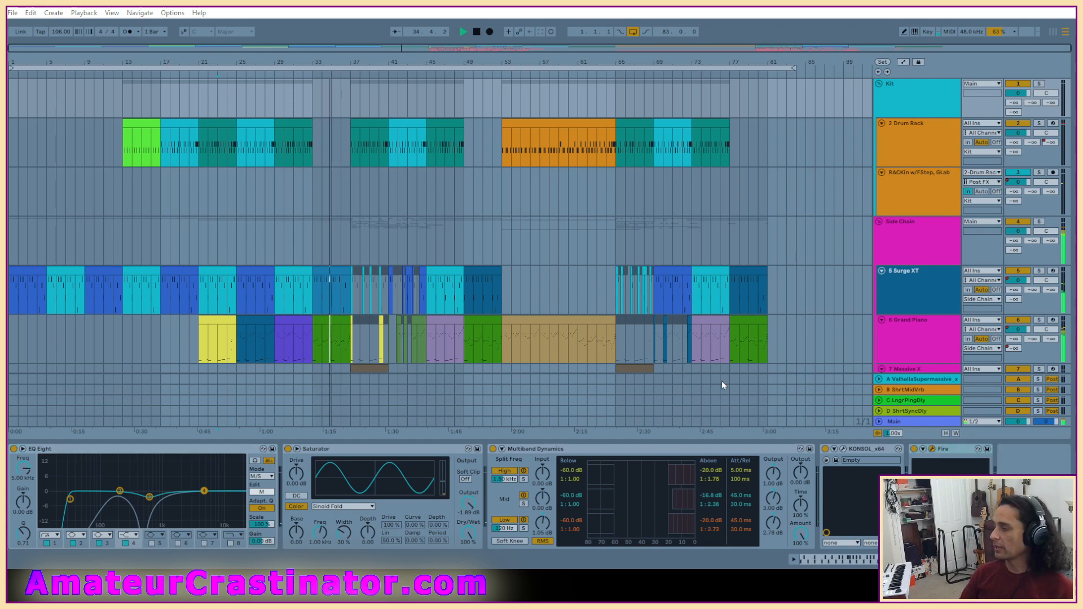
{"action": "left_click_drag", "start_coordinate": [869, 458], "coordinate": [279, 460]}
{"action": "left_click_drag", "start_coordinate": [483, 189], "coordinate": [600, 95]}
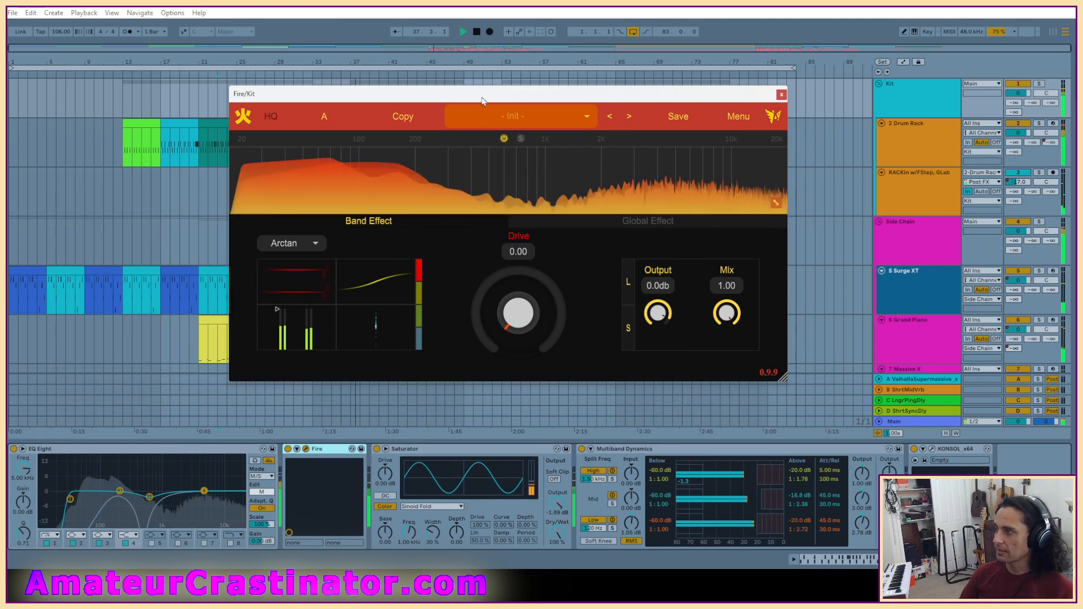
{"action": "left_click_drag", "start_coordinate": [483, 96], "coordinate": [572, 123]}
Examine Fire's Width, Threshold and Ratio, Rectification and Bias, and Drive band controls, comparing the sound with the plug-in off and on.
{"action": "left_click", "coordinate": [287, 450]}
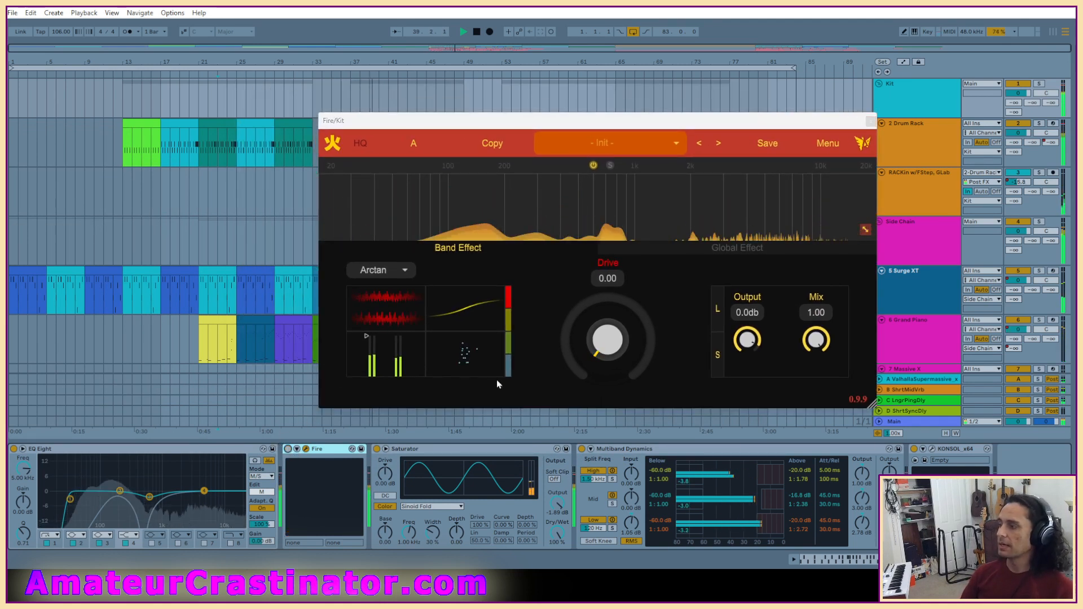
{"action": "left_click", "coordinate": [509, 372]}
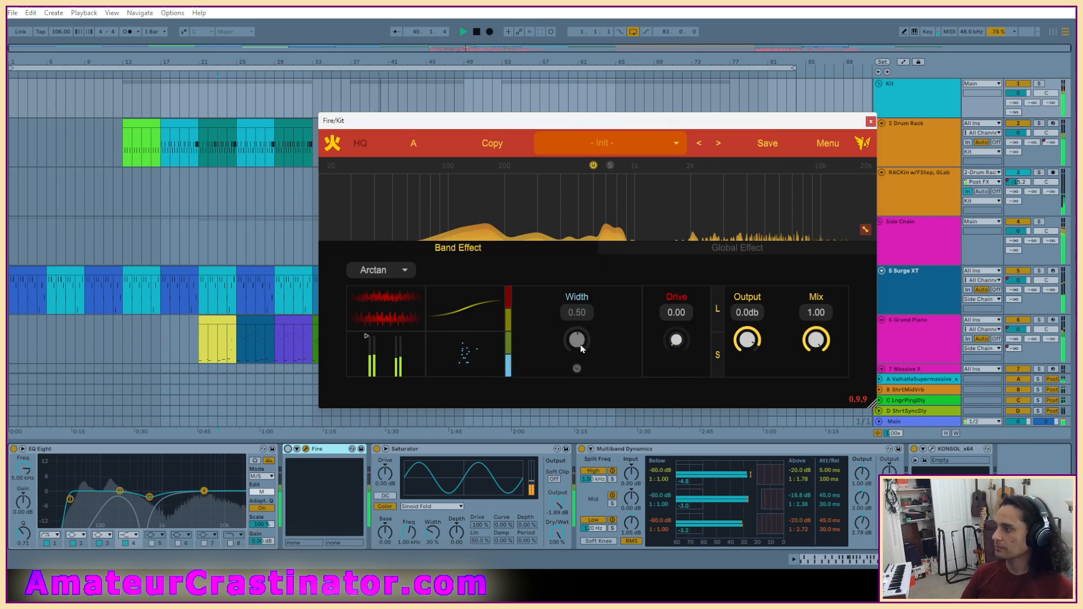
{"action": "left_click", "coordinate": [288, 450]}
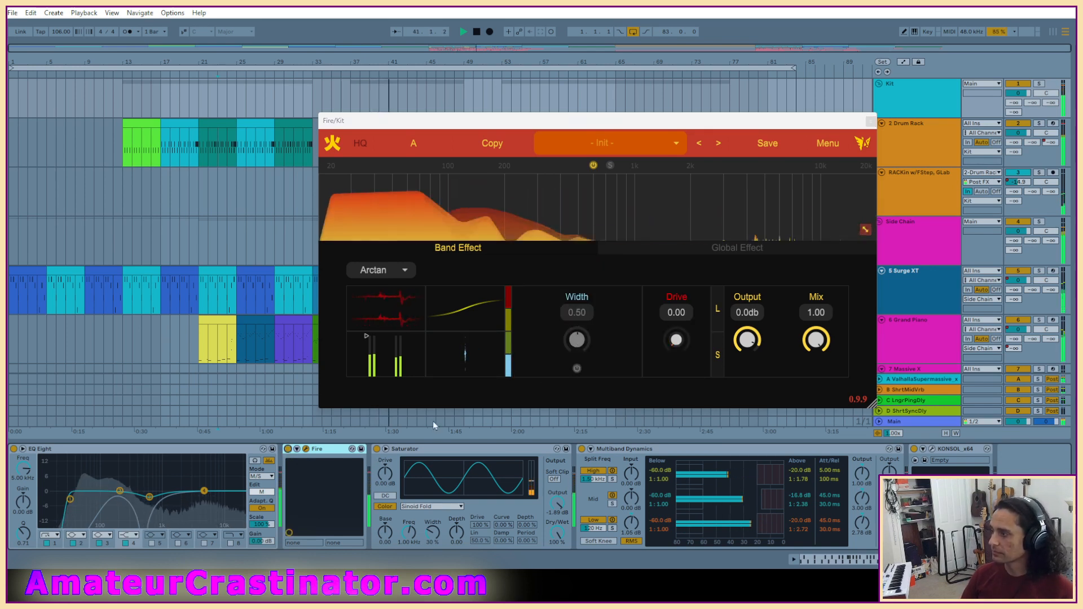
{"action": "left_click", "coordinate": [509, 367]}
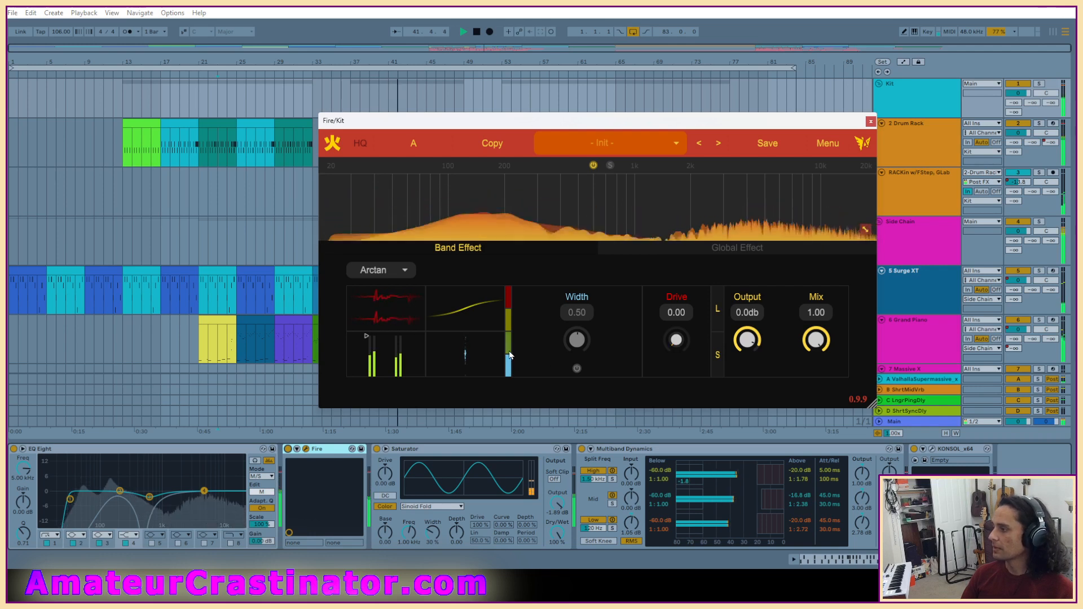
{"action": "left_click", "coordinate": [508, 350]}
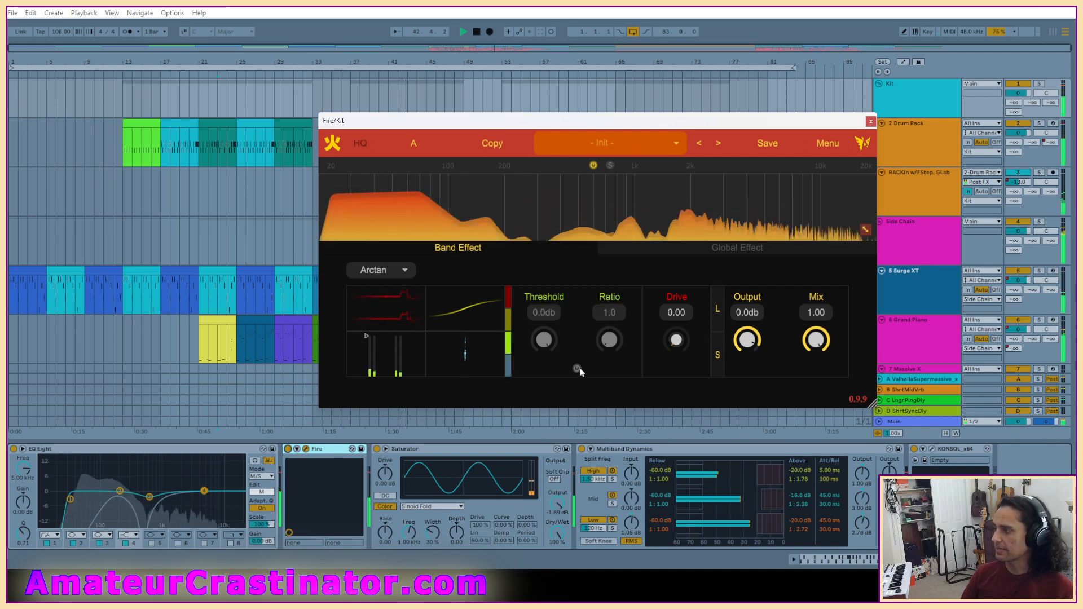
{"action": "left_click", "coordinate": [510, 323]}
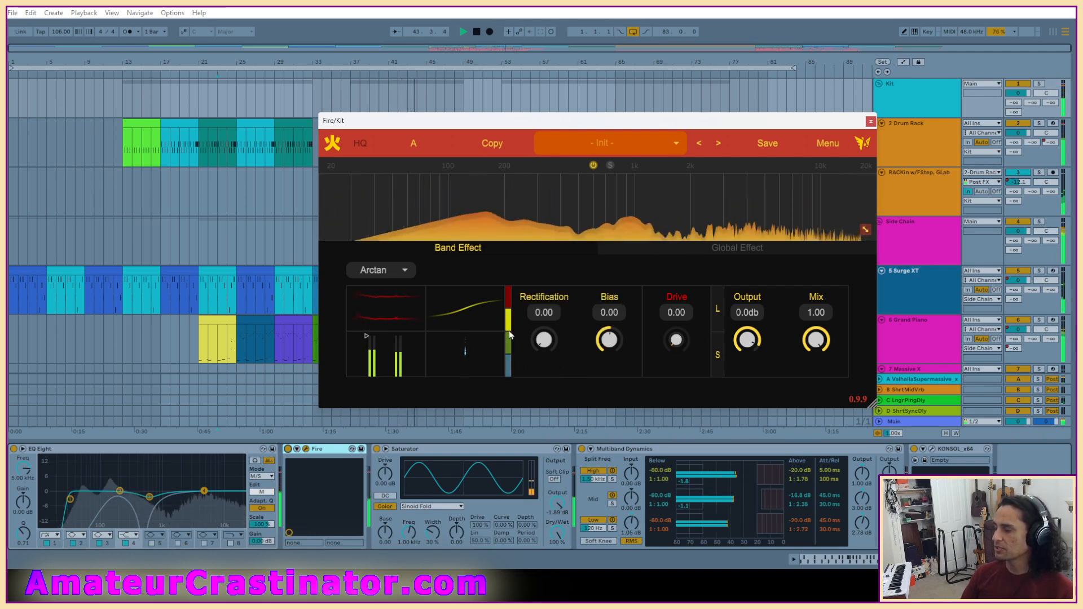
{"action": "left_click", "coordinate": [508, 297]}
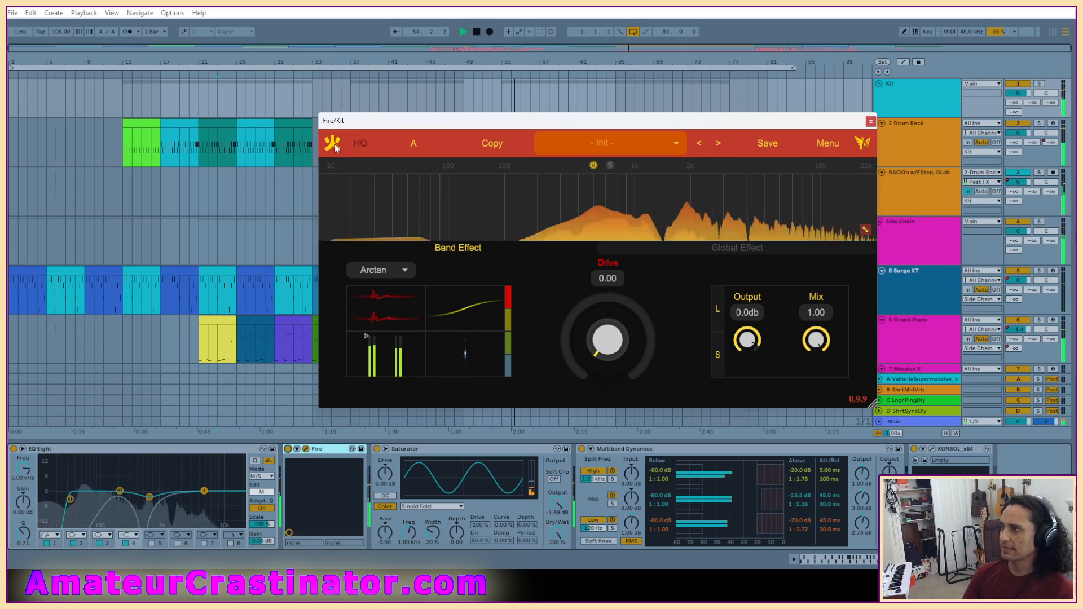
Check Fire's setting slot B, return to slot A and enable HQ mode.
{"action": "left_click", "coordinate": [422, 150]}
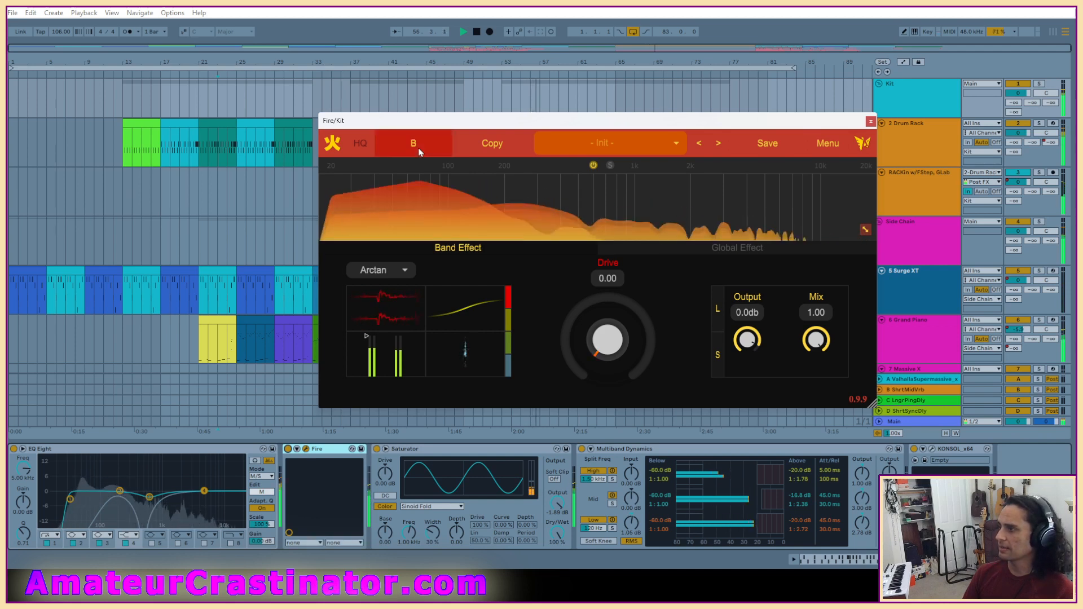
{"action": "left_click", "coordinate": [359, 146]}
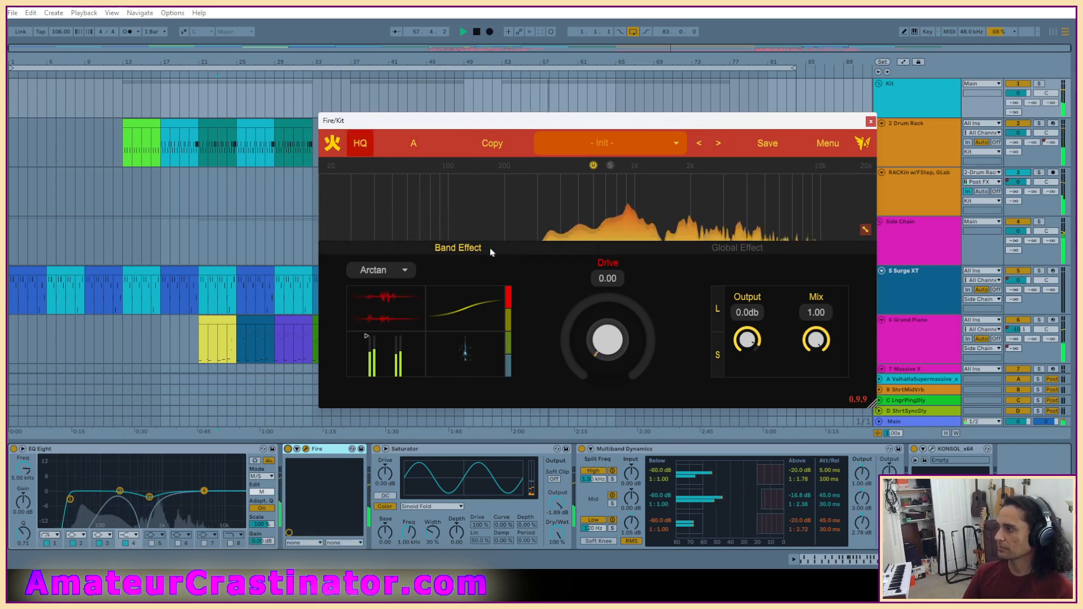
In Fire's Global Effect filter, set the low node to 20 Hz with a gain of -1.6 and compare with the plug-in bypassed.
{"action": "left_click", "coordinate": [728, 249]}
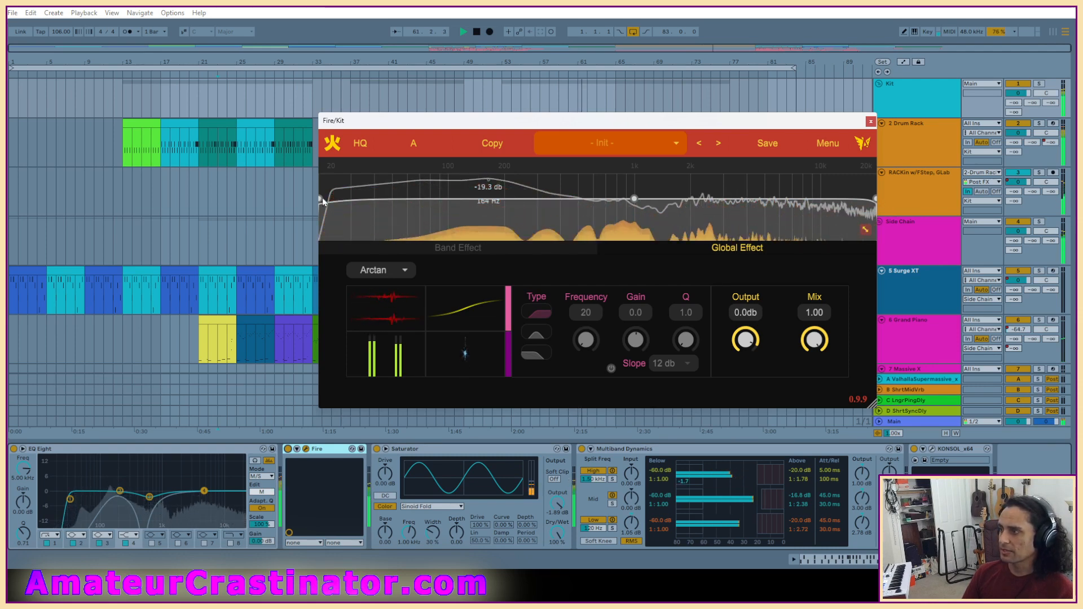
{"action": "left_click_drag", "start_coordinate": [318, 201], "coordinate": [296, 202]}
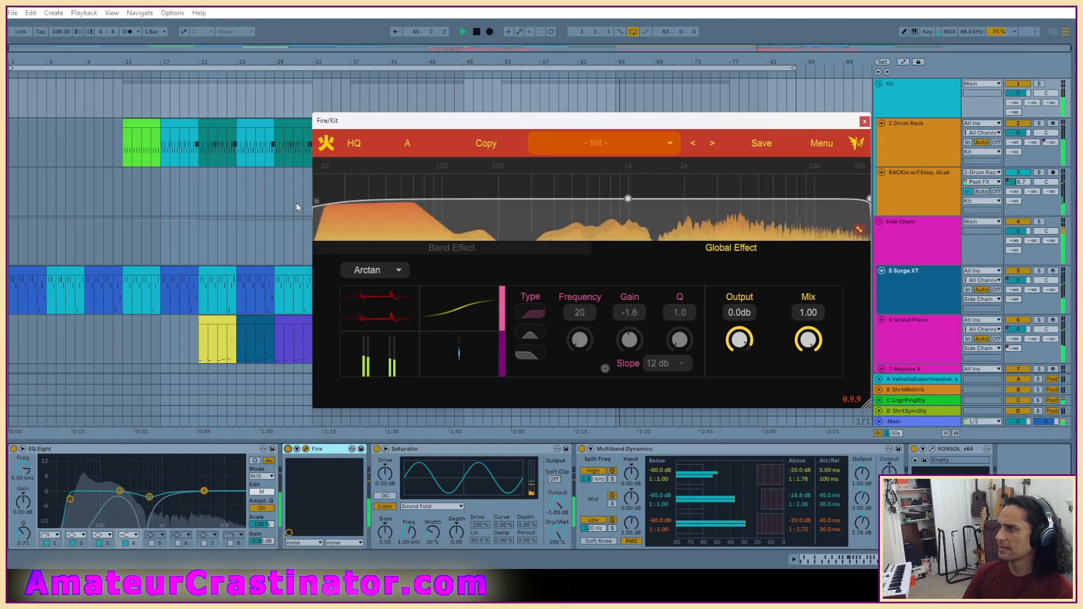
{"action": "left_click", "coordinate": [288, 450]}
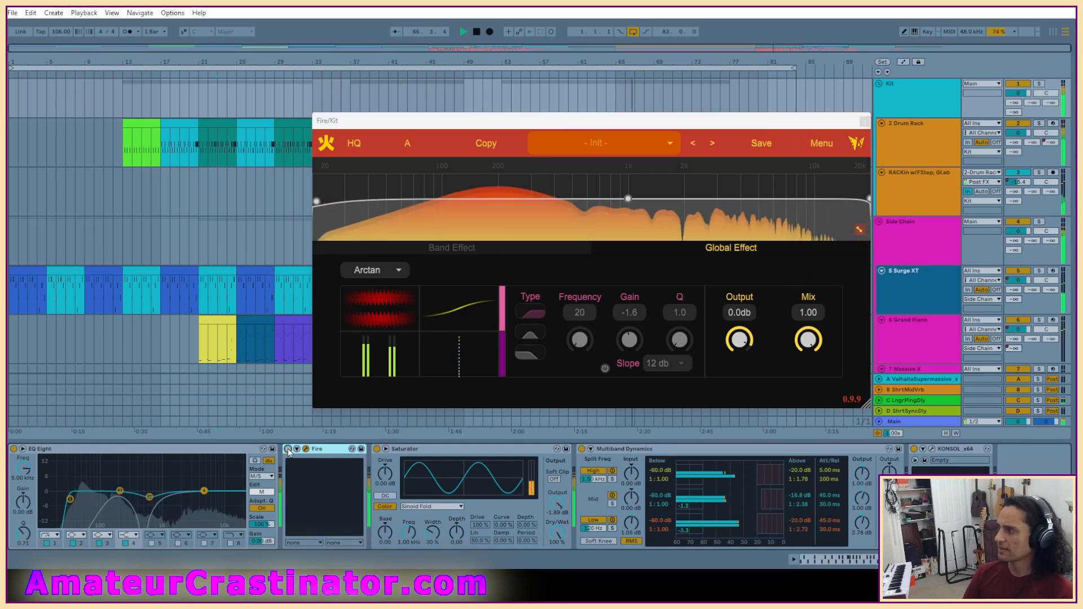
{"action": "left_click", "coordinate": [288, 450]}
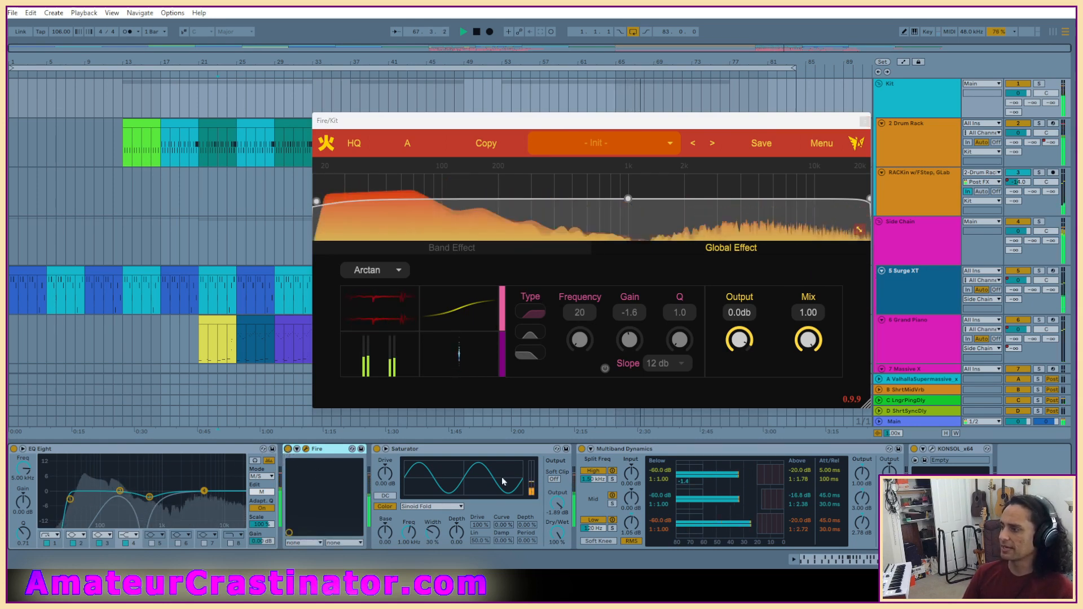
Set the high node of Fire's global filter to about 19862 Hz with a gain of -0.6.
{"action": "left_click", "coordinate": [530, 333]}
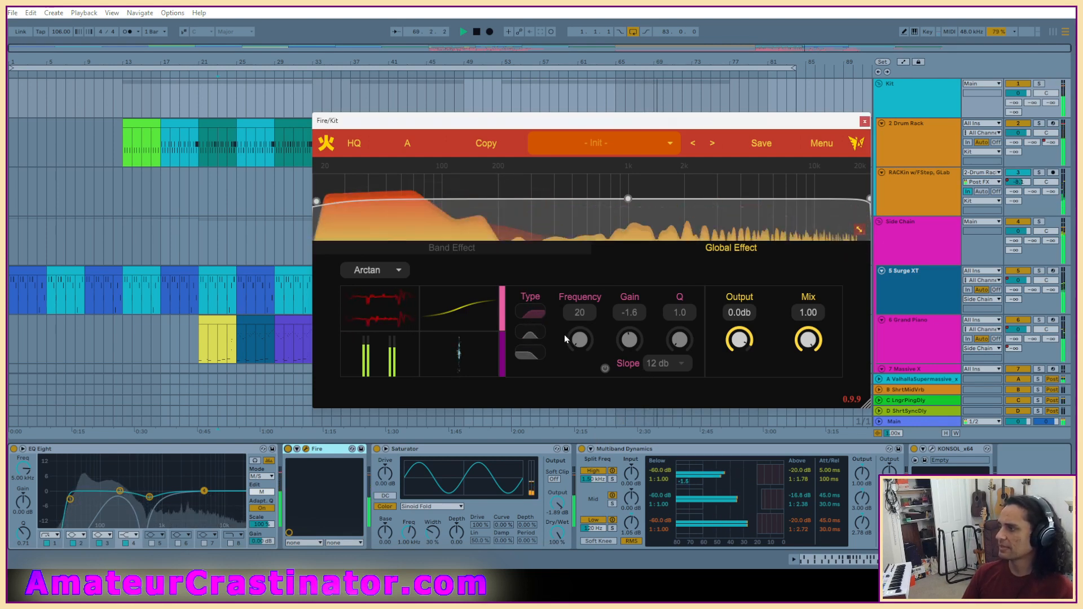
{"action": "left_click", "coordinate": [867, 201]}
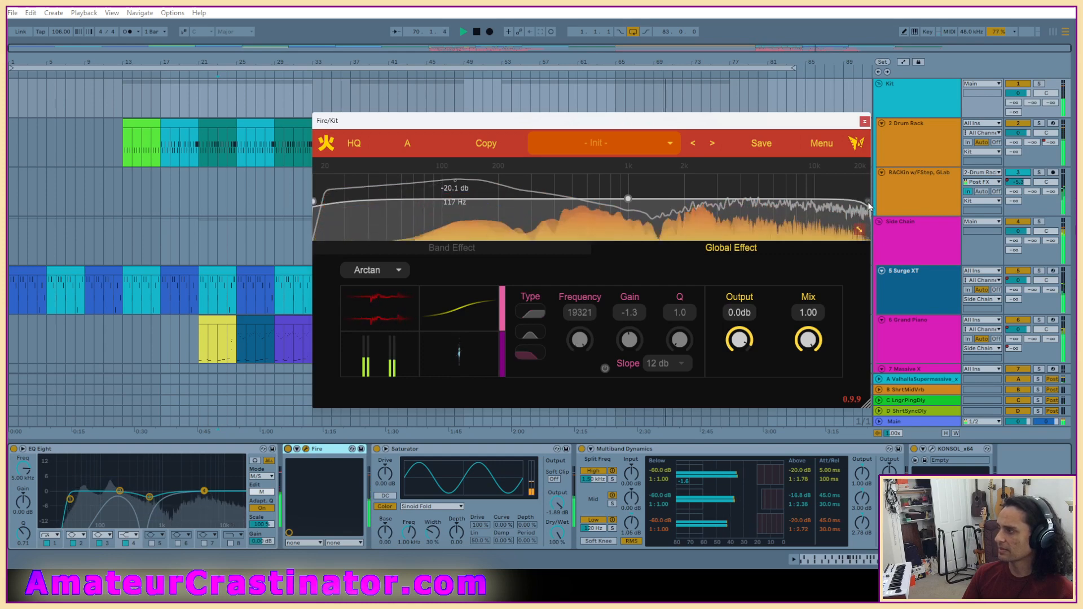
{"action": "left_click_drag", "start_coordinate": [868, 204], "coordinate": [870, 200]}
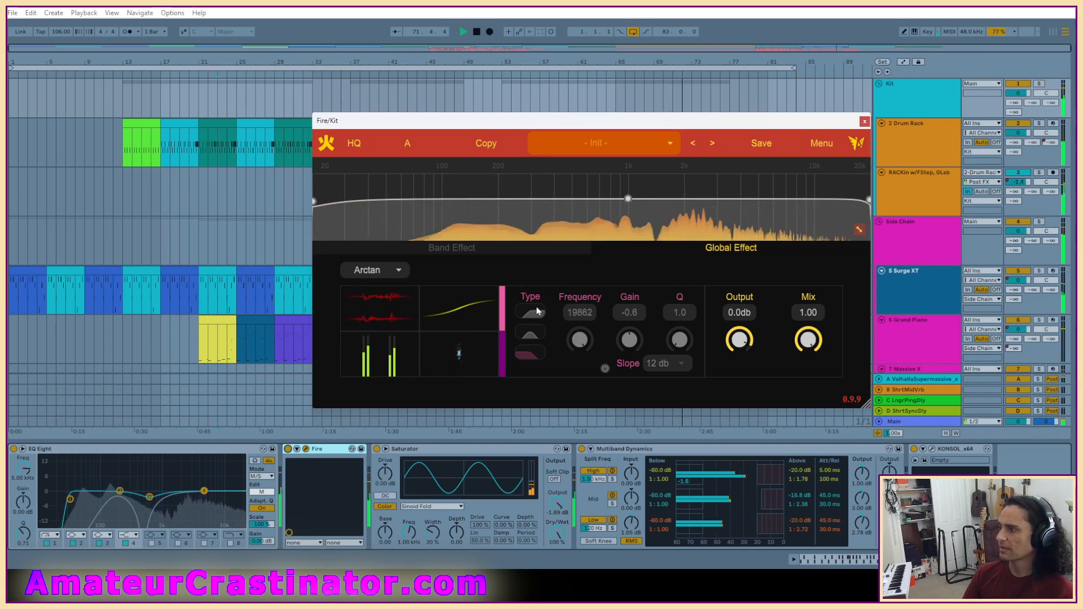
Set the middle node of Fire's global filter to about 1012 Hz with a gain of 0.6, and switch the filter on and back off.
{"action": "left_click", "coordinate": [630, 199]}
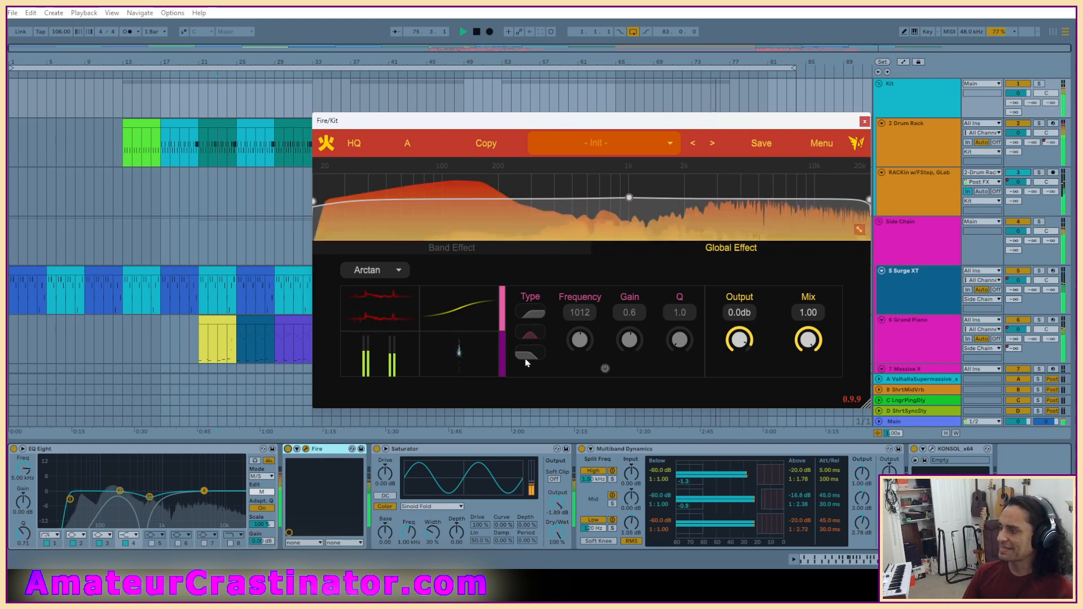
{"action": "left_click", "coordinate": [533, 316]}
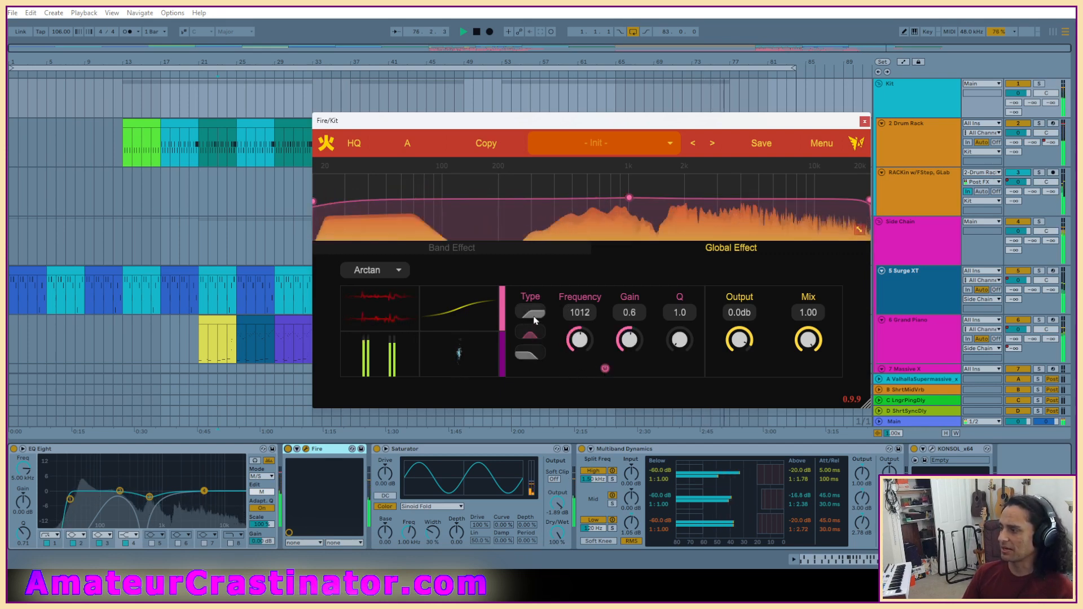
{"action": "left_click", "coordinate": [534, 317]}
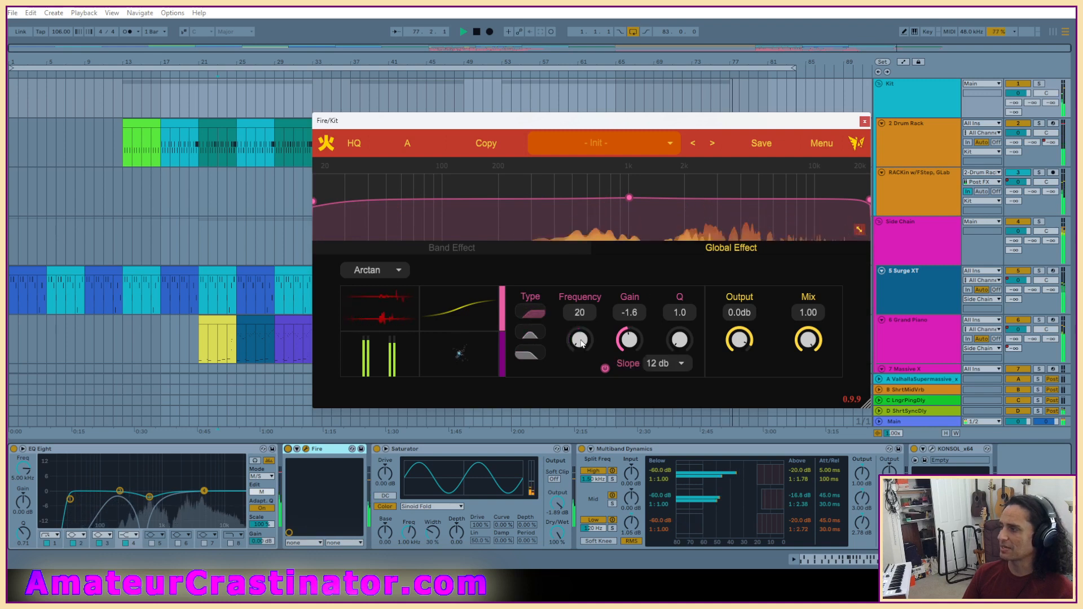
{"action": "left_click", "coordinate": [605, 369]}
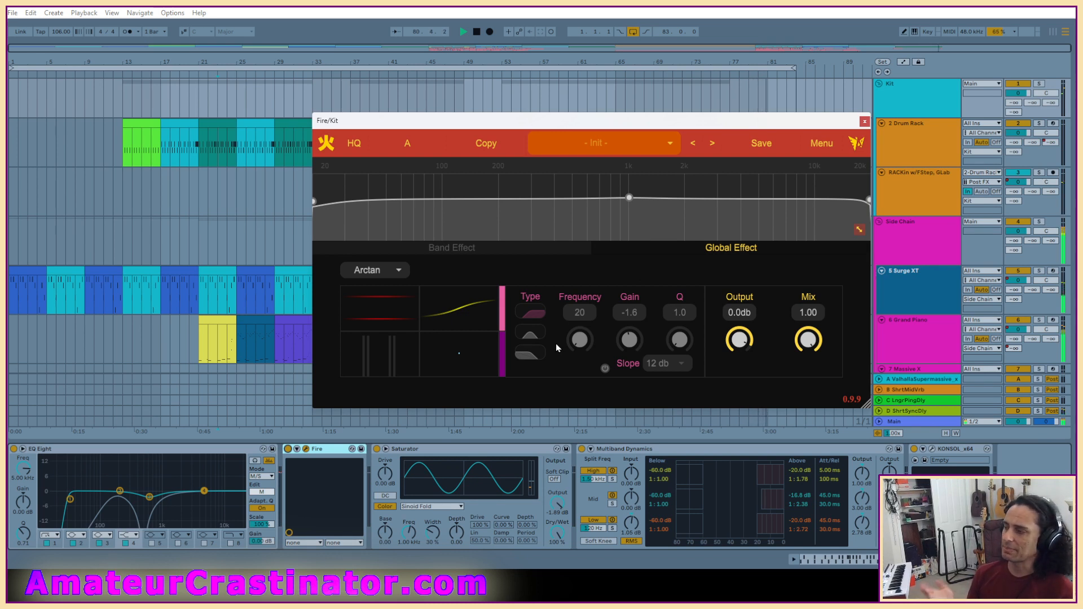
Enlarge Fire's distortion curve graph and show the Band Effect's Drive and the Rectification and Bias controls.
{"action": "left_click", "coordinate": [449, 305]}
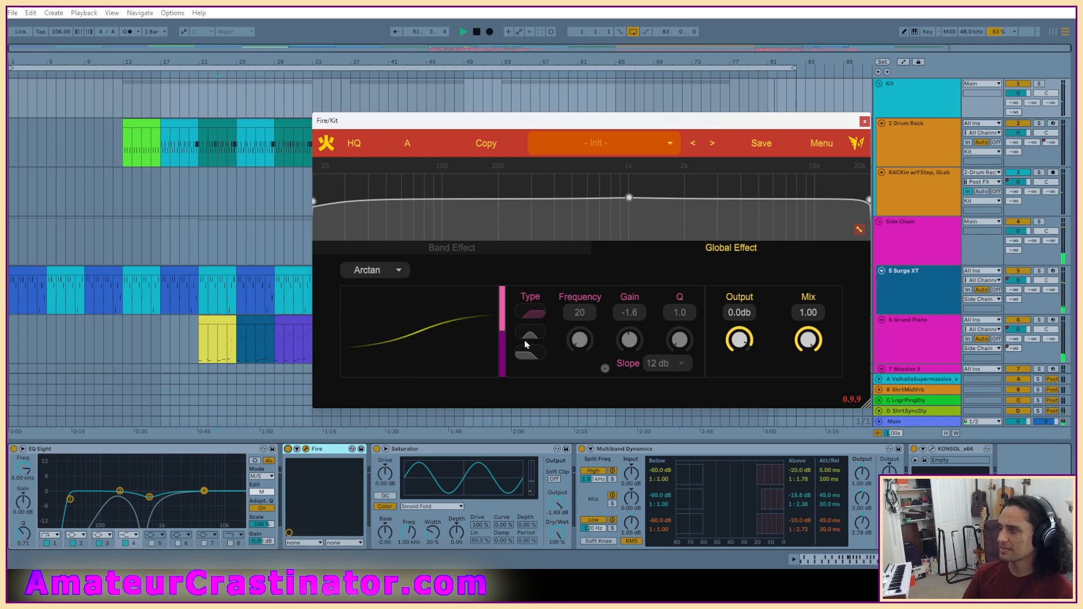
{"action": "left_click", "coordinate": [367, 272]}
{"action": "left_click", "coordinate": [368, 273]}
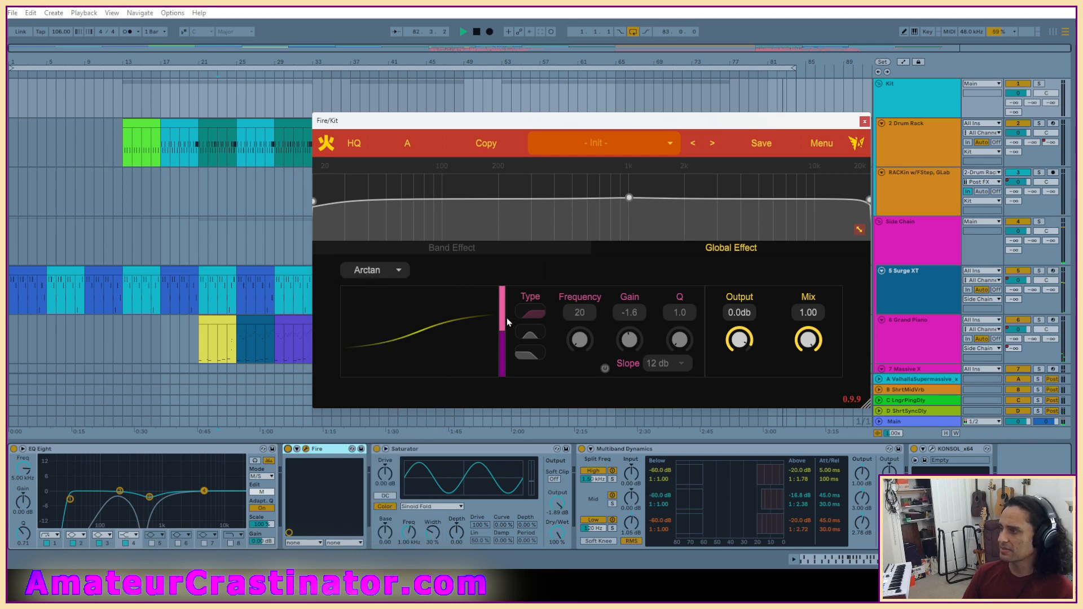
{"action": "left_click", "coordinate": [454, 246]}
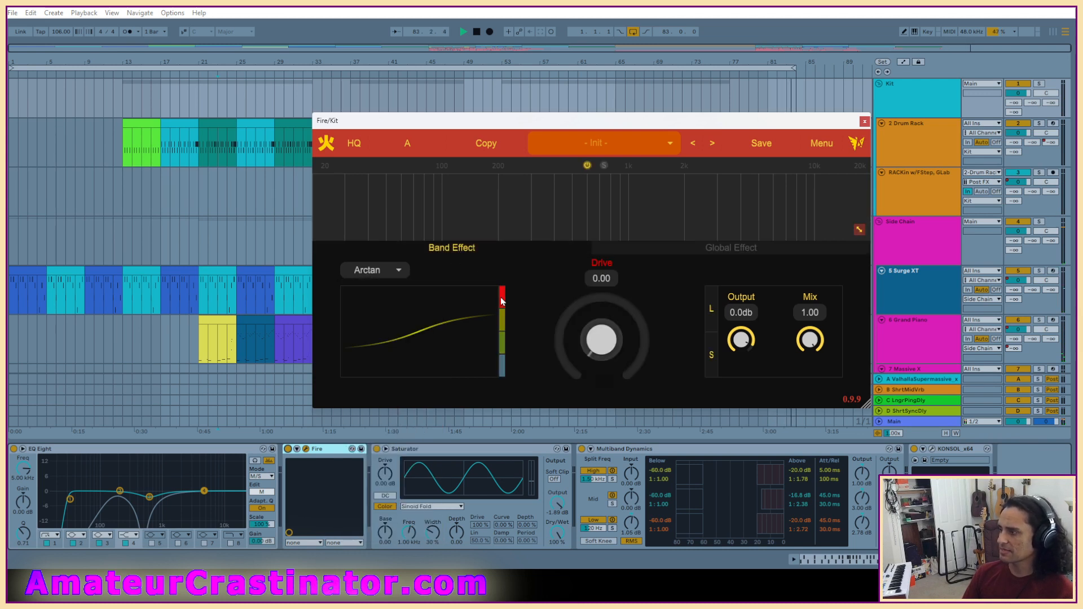
{"action": "left_click", "coordinate": [504, 322]}
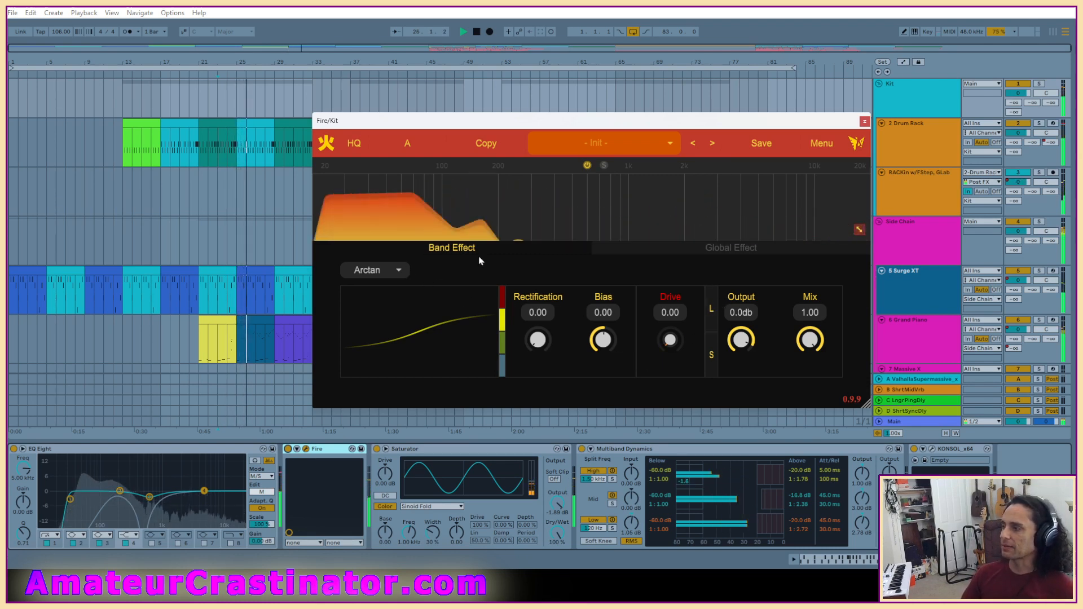
Split the spectrum in the Band Effect view into three bands, with crossovers just below 200 Hz and at 1342 Hz.
{"action": "left_click", "coordinate": [705, 252]}
{"action": "left_click", "coordinate": [522, 252]}
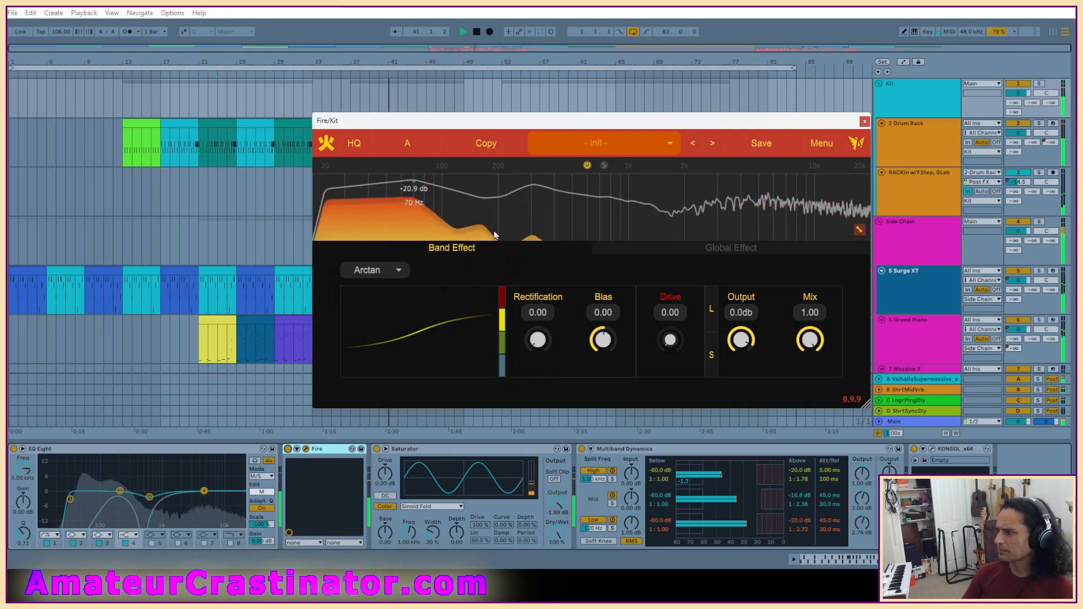
{"action": "left_click", "coordinate": [493, 164]}
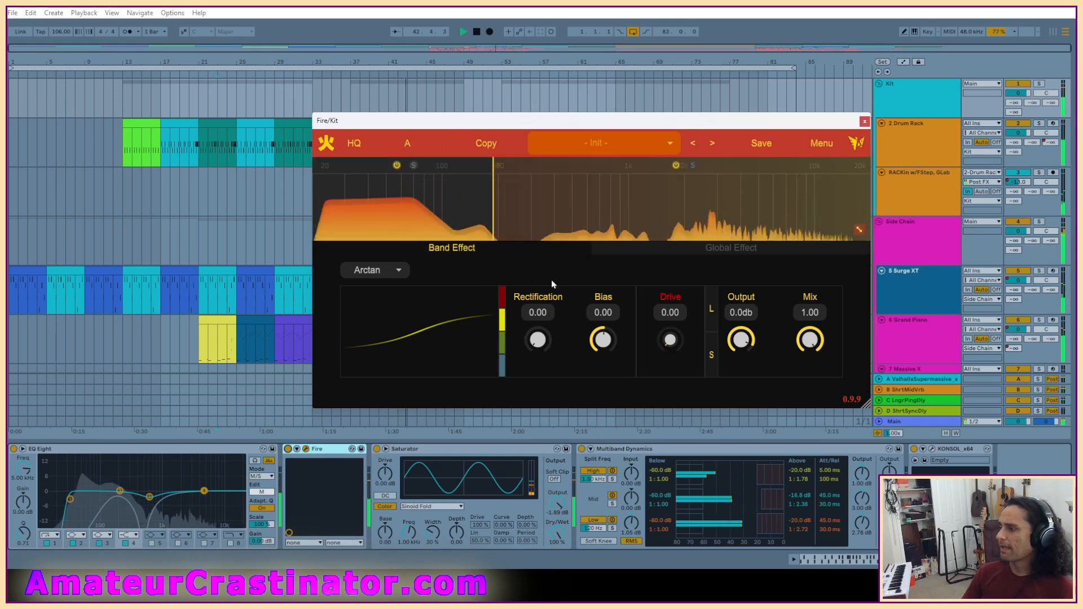
{"action": "left_click", "coordinate": [651, 165]}
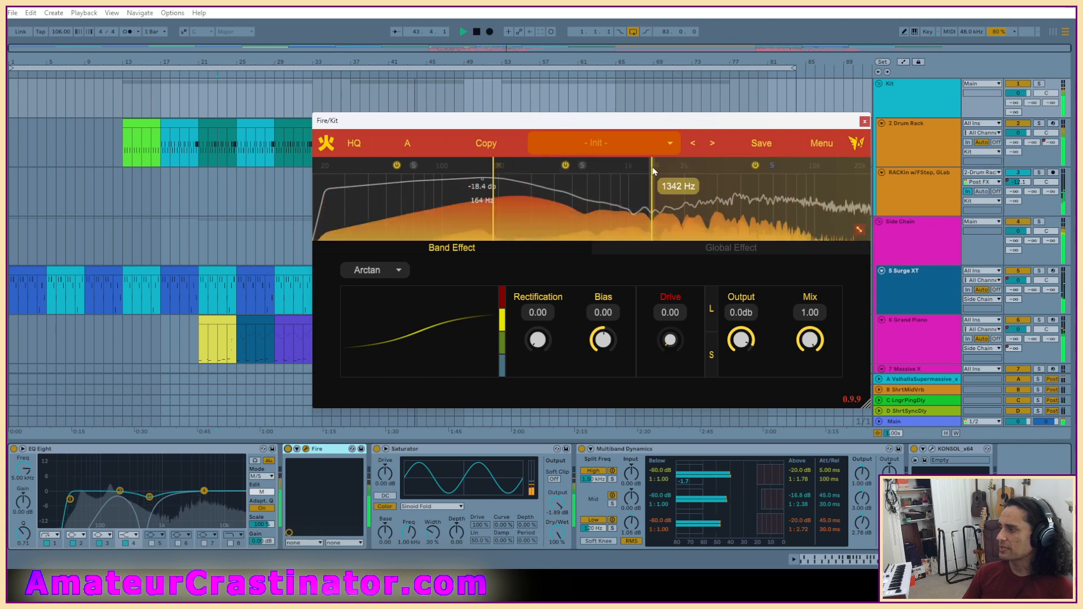
Look through the high band's Width, Threshold and Ratio, Rectification and Bias, and Drive controls, and check the Global Effect view.
{"action": "left_click", "coordinate": [502, 367]}
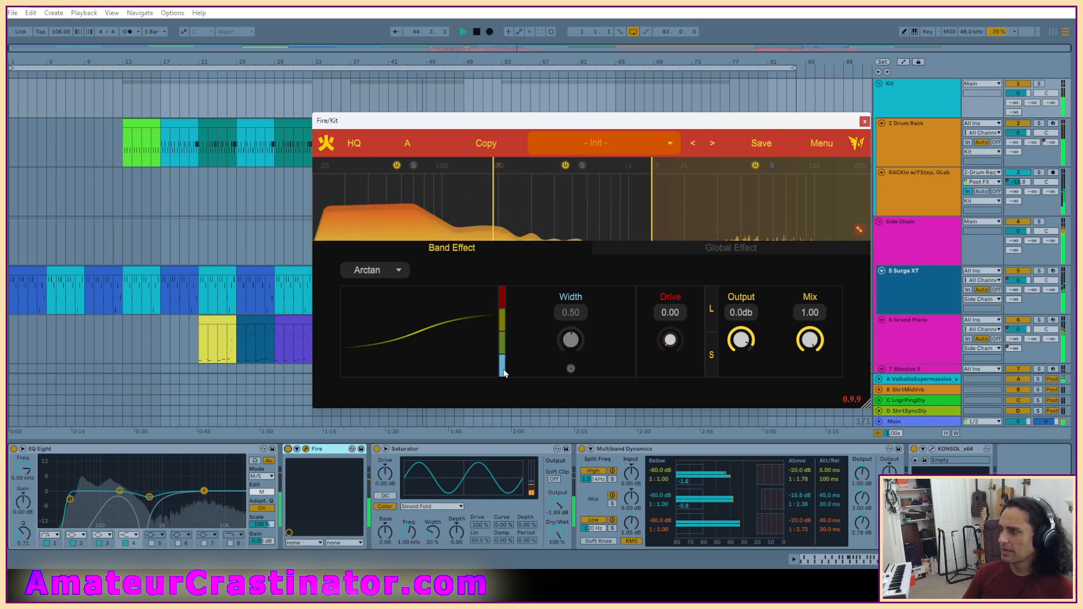
{"action": "left_click", "coordinate": [503, 347]}
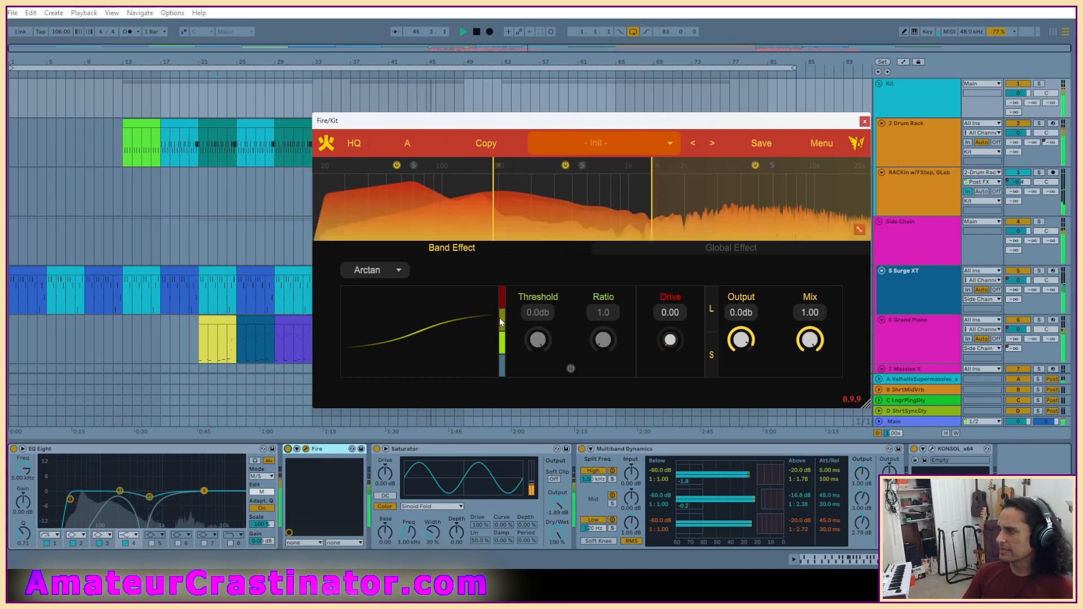
{"action": "left_click", "coordinate": [503, 322]}
{"action": "left_click", "coordinate": [503, 300]}
{"action": "left_click", "coordinate": [502, 343]}
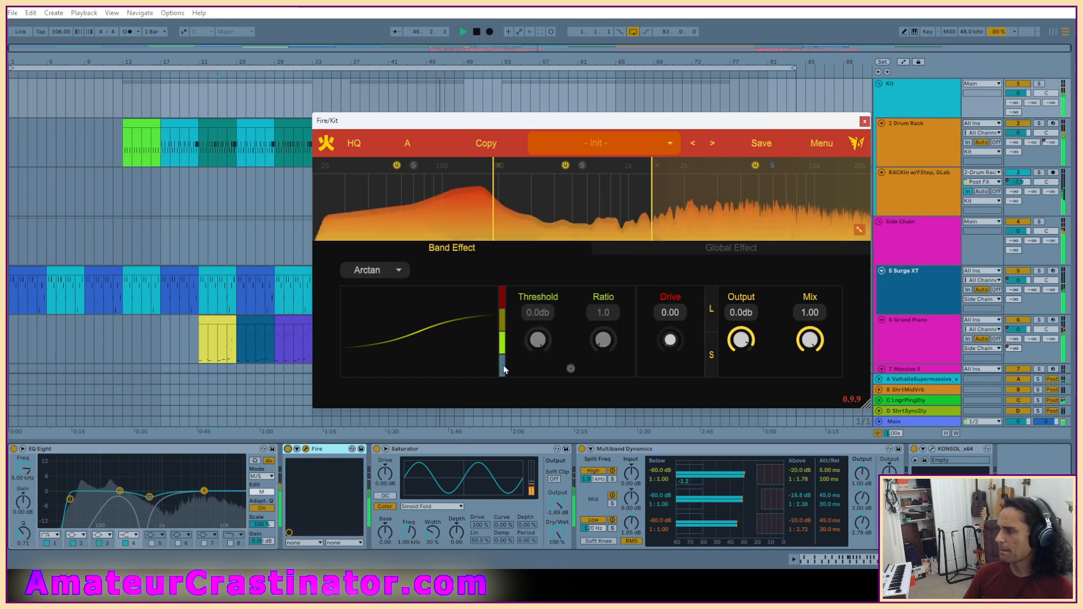
{"action": "left_click", "coordinate": [504, 368]}
{"action": "left_click", "coordinate": [717, 252]}
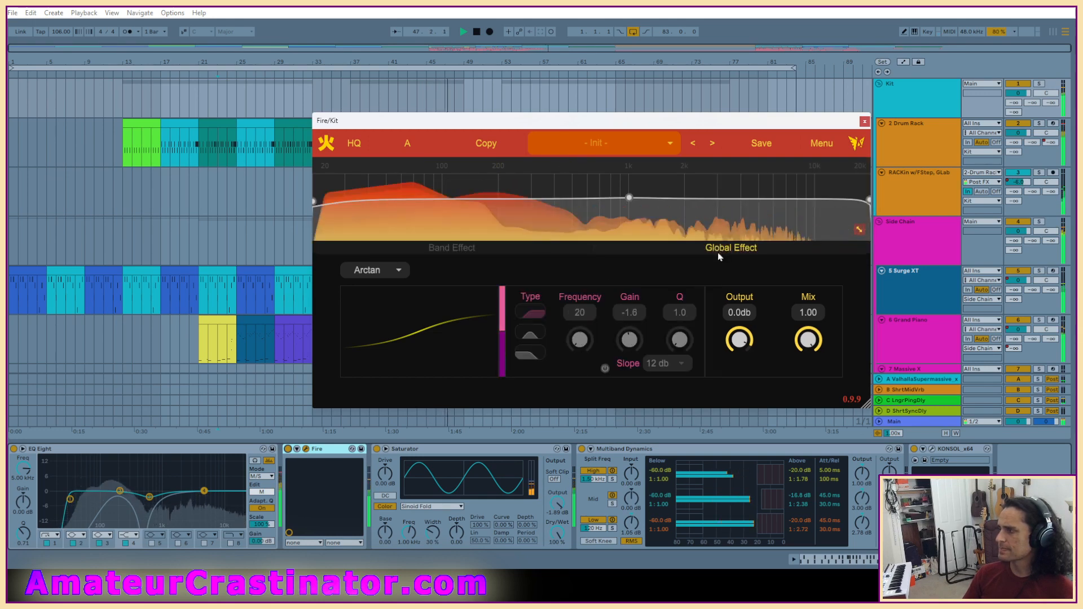
{"action": "left_click", "coordinate": [553, 252]}
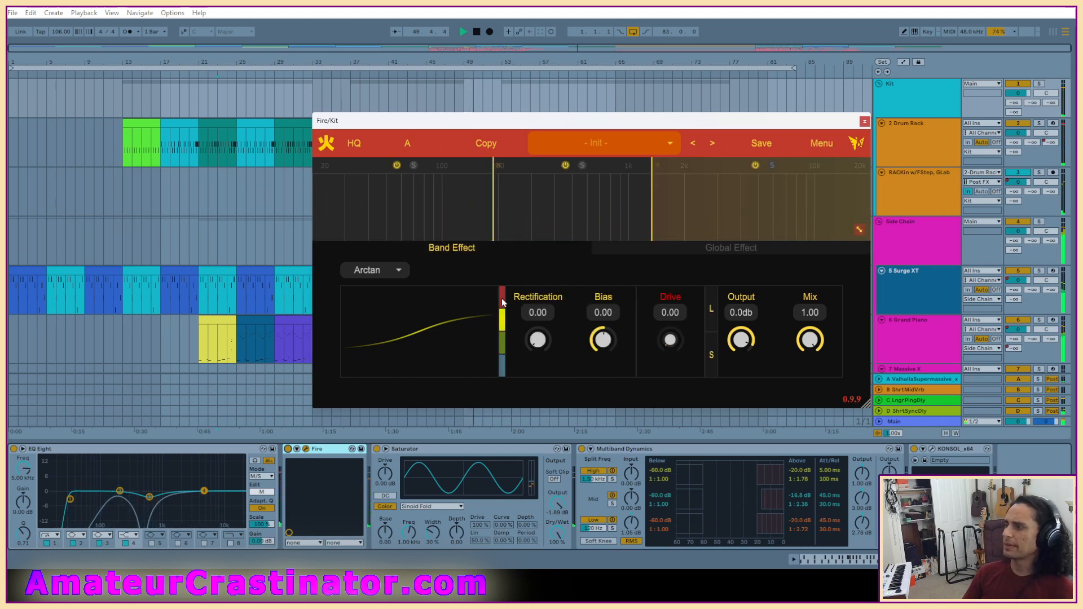
Show the high band's Drive control and review the available distortion types, keeping Arctan.
{"action": "left_click", "coordinate": [402, 271]}
{"action": "left_click", "coordinate": [404, 270]}
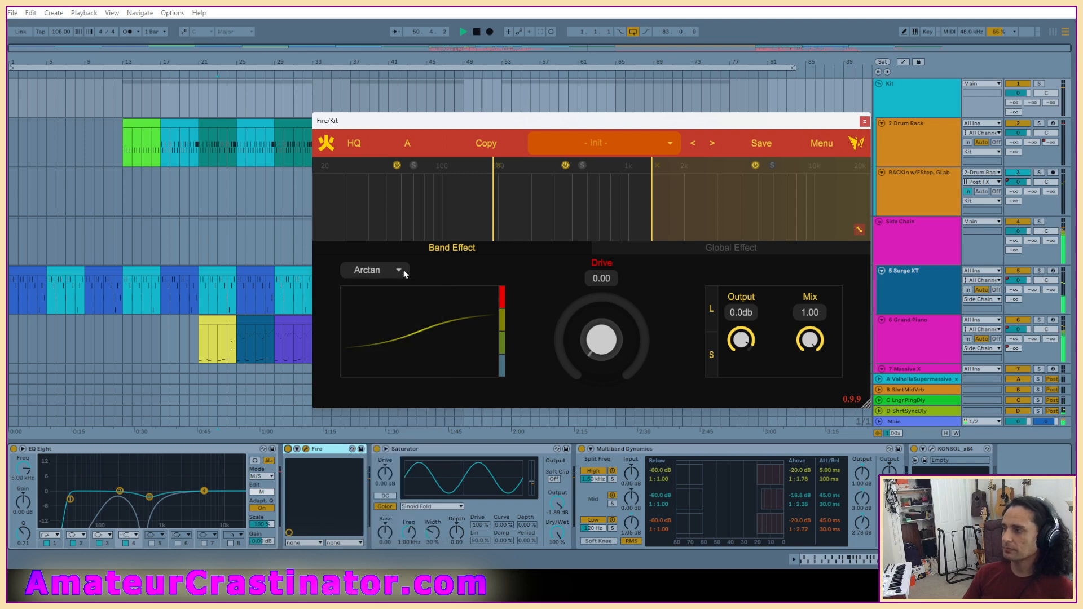
{"action": "left_click", "coordinate": [402, 268]}
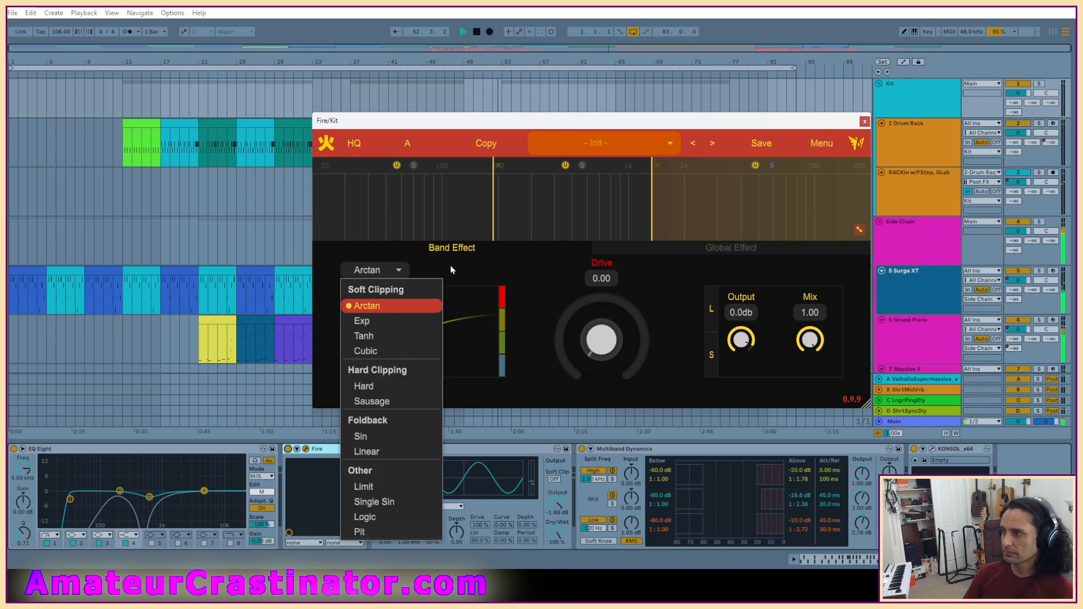
{"action": "left_click", "coordinate": [467, 269]}
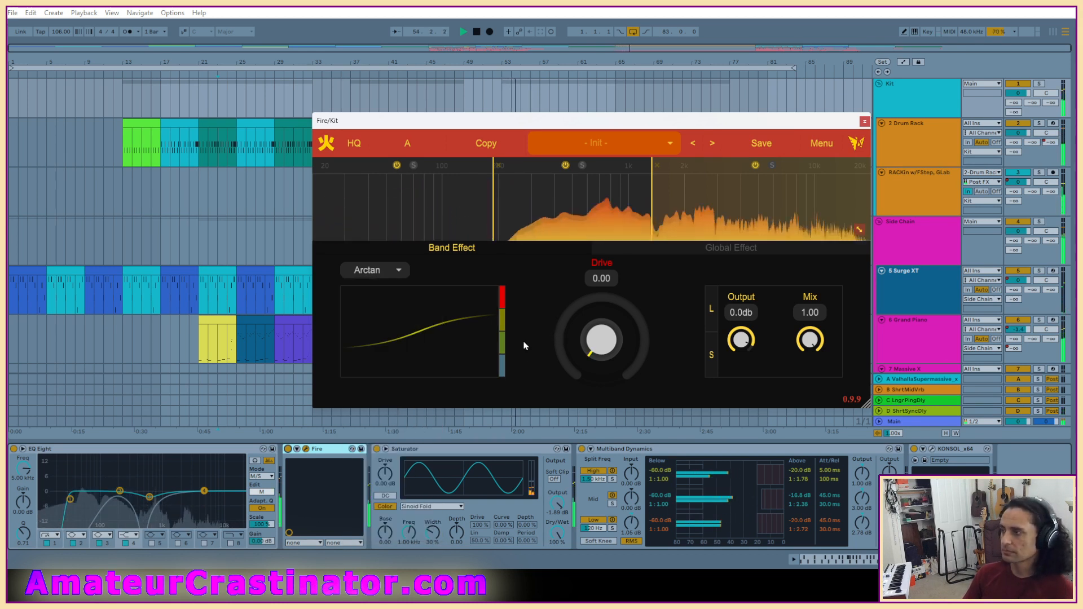
Try the high band's Drive at 1.20 and the global Output at 1.5 dB, comparing the sound with Fire bypassed.
{"action": "left_click", "coordinate": [288, 450]}
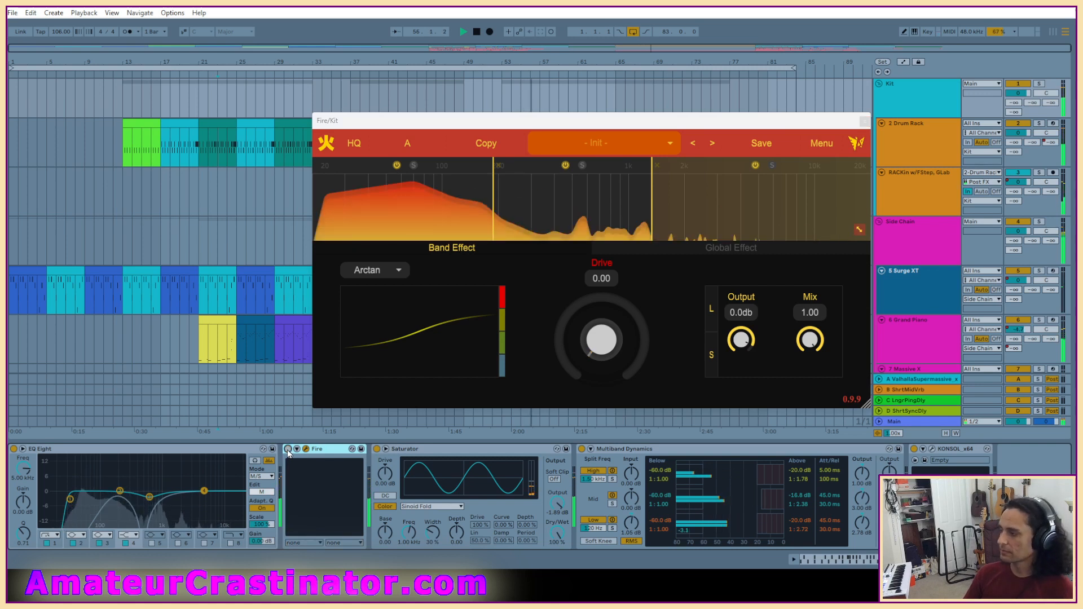
{"action": "left_click", "coordinate": [288, 449]}
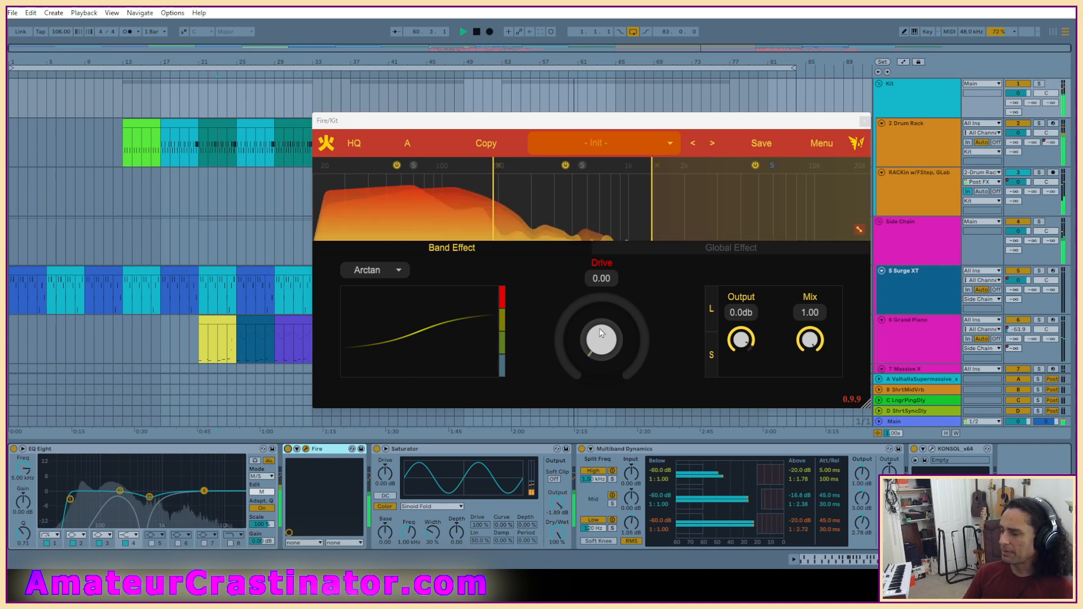
{"action": "left_click_drag", "start_coordinate": [600, 344], "coordinate": [598, 346]}
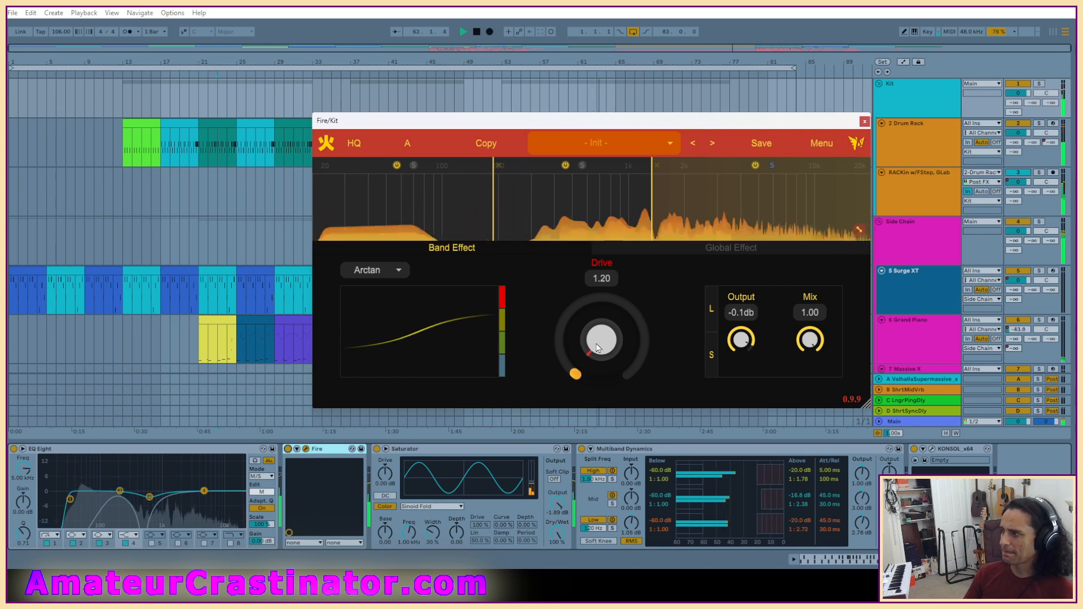
{"action": "left_click", "coordinate": [702, 249]}
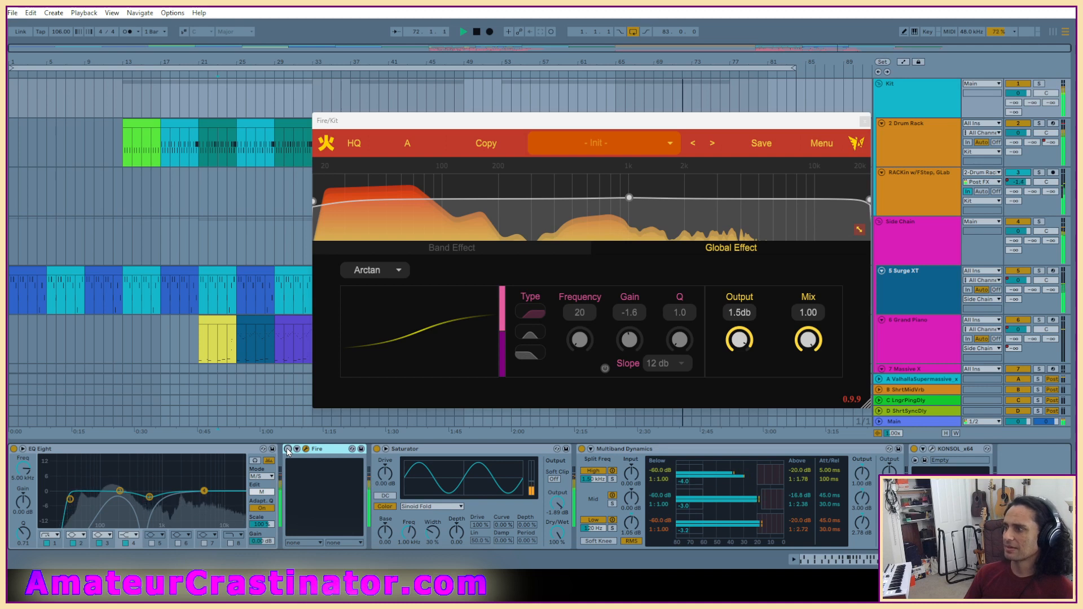
{"action": "left_click", "coordinate": [288, 450]}
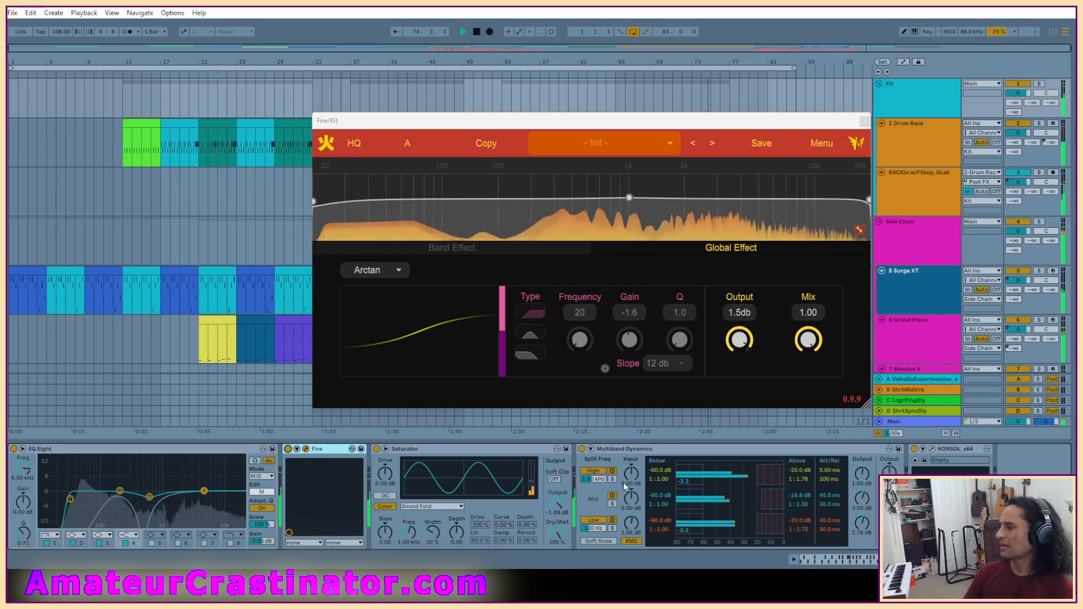
Switch between the Band Effect and Global Effect views and look through the low band's Drive, Rectification and Bias, and Width controls.
{"action": "mouse_move", "coordinate": [573, 206]}
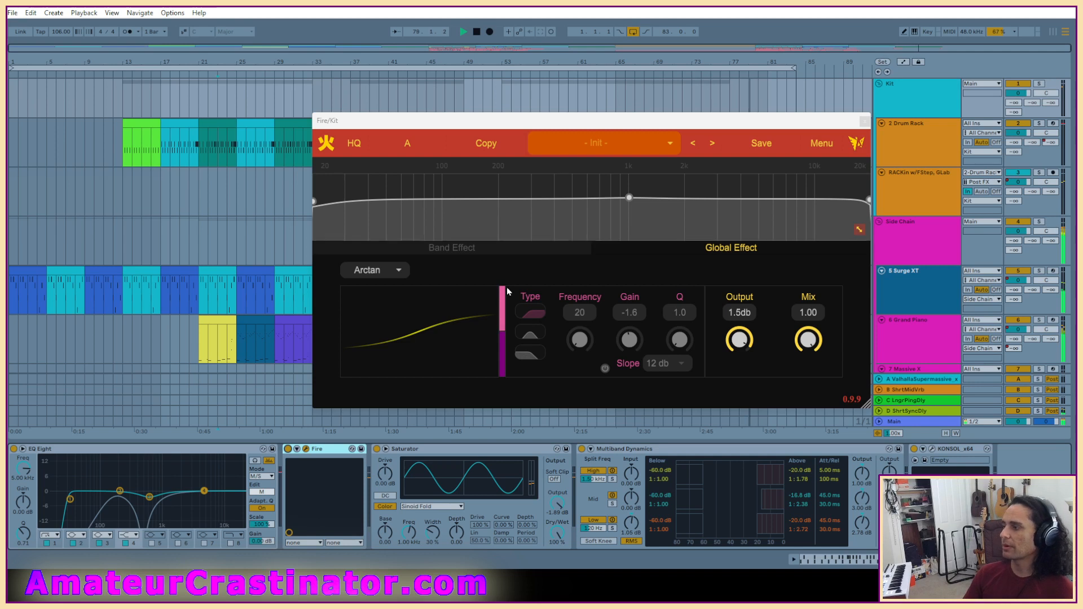
{"action": "left_click", "coordinate": [497, 249]}
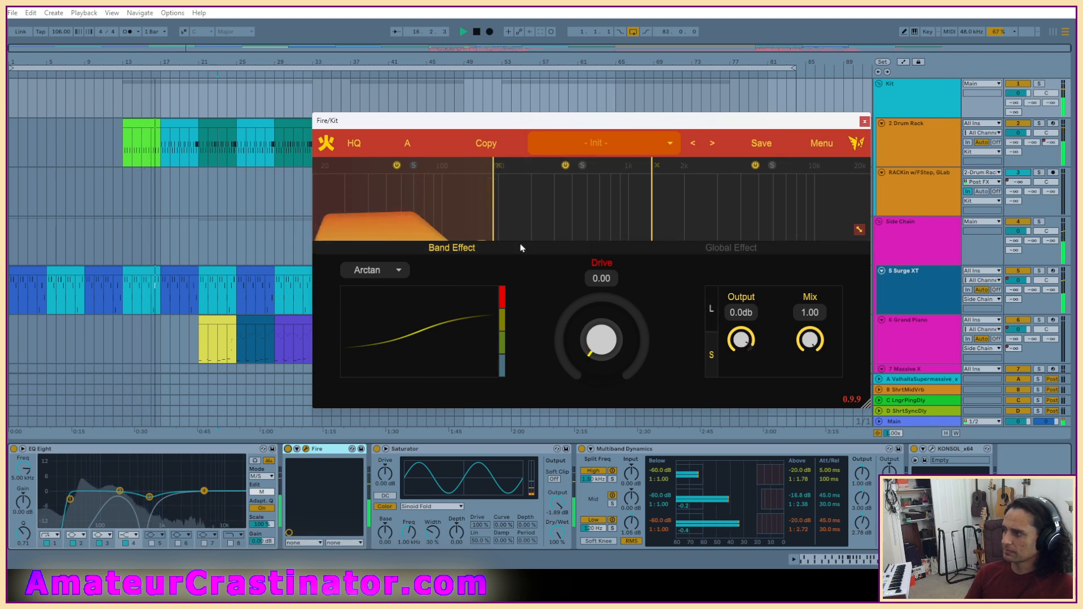
{"action": "left_click", "coordinate": [632, 248]}
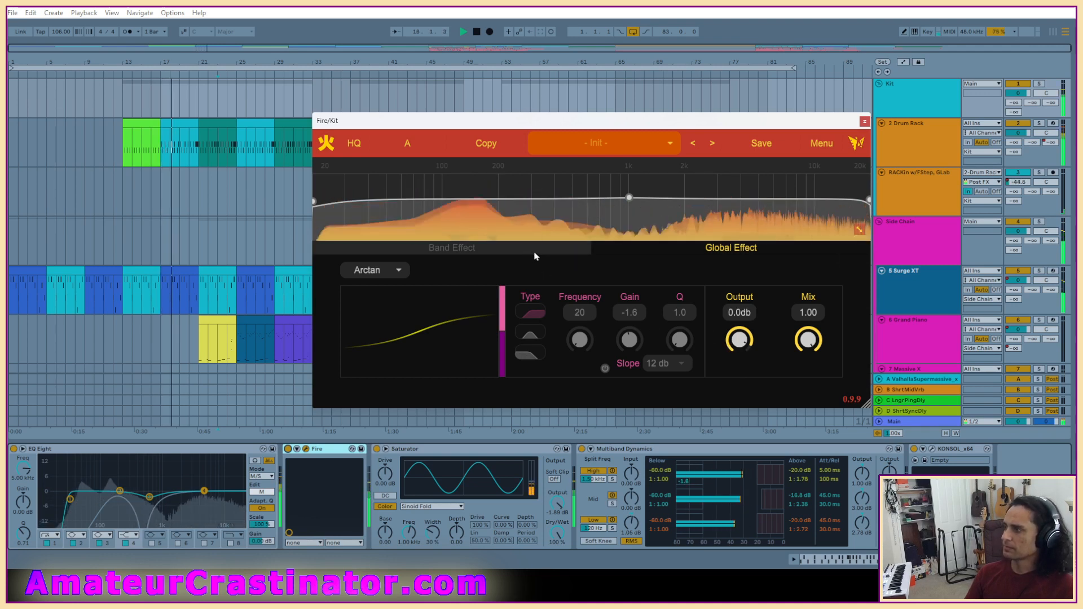
{"action": "left_click", "coordinate": [489, 245]}
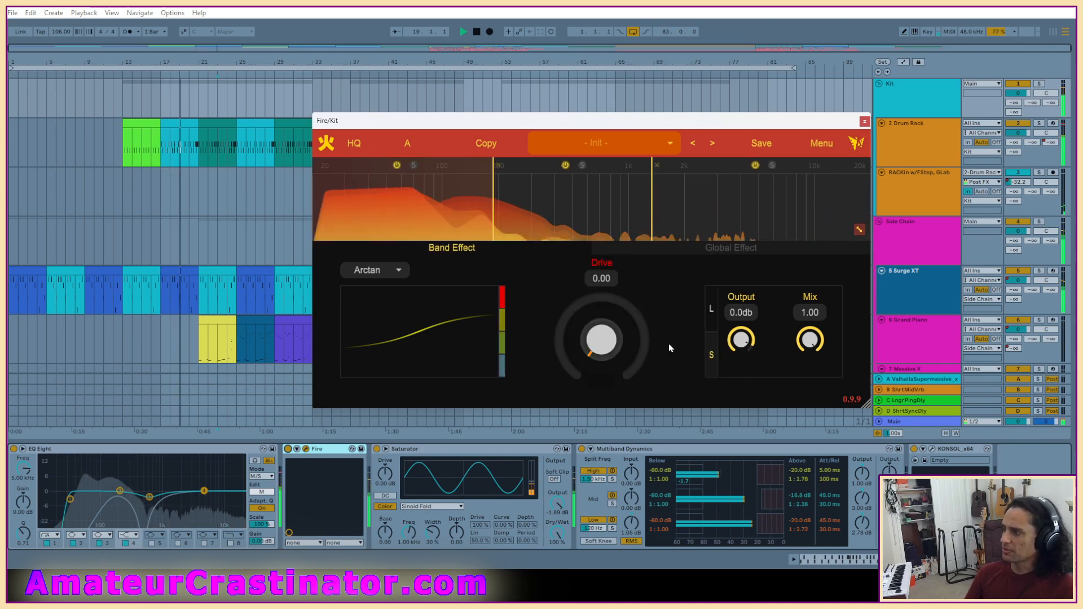
{"action": "left_click", "coordinate": [502, 323]}
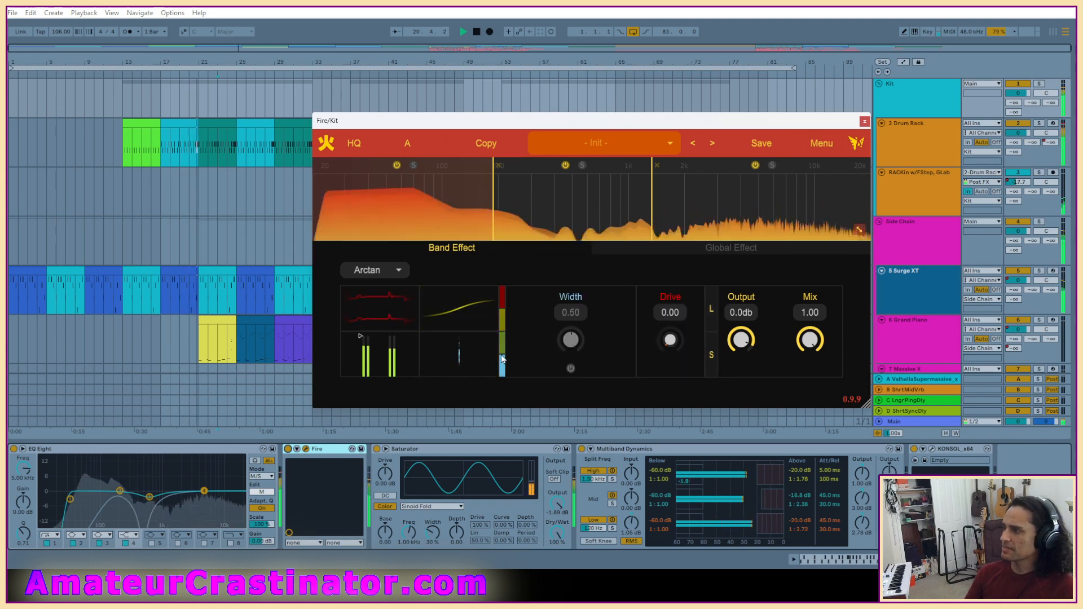
{"action": "mouse_move", "coordinate": [502, 359]}
{"action": "left_mouse_down"}
{"action": "mouse_move", "coordinate": [504, 300]}
{"action": "mouse_move", "coordinate": [502, 342]}
{"action": "left_mouse_up"}
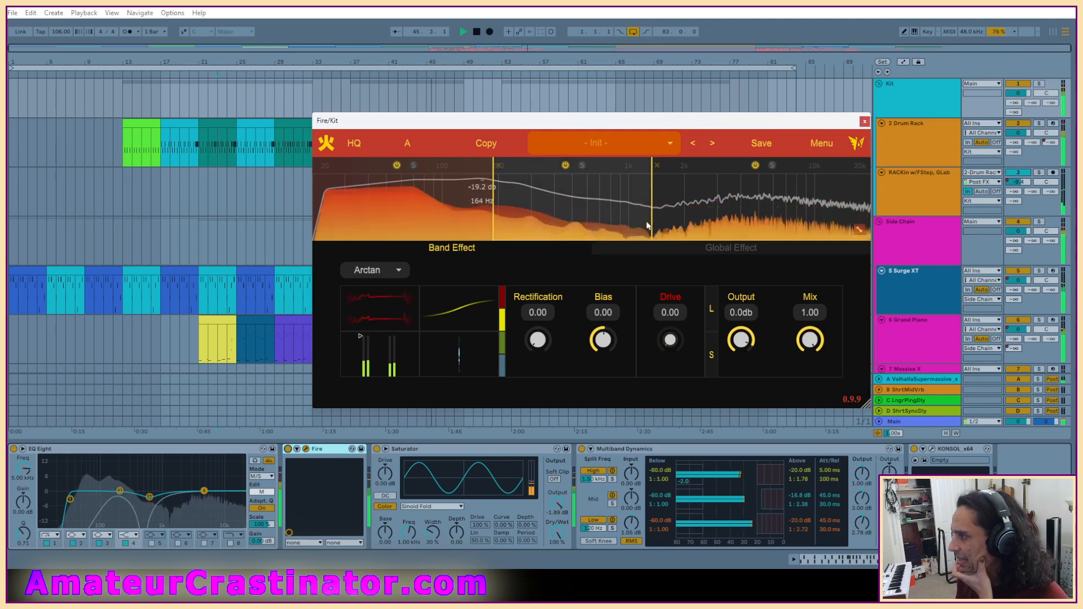
Select the high band and examine its Width and its Threshold and Ratio controls.
{"action": "left_click", "coordinate": [721, 211]}
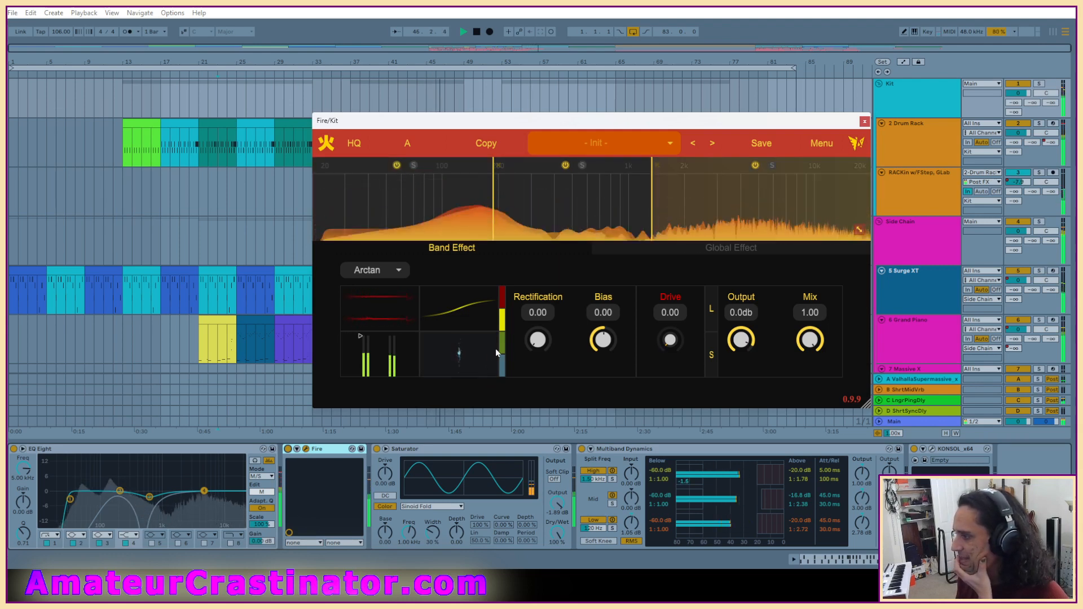
{"action": "left_click", "coordinate": [502, 363]}
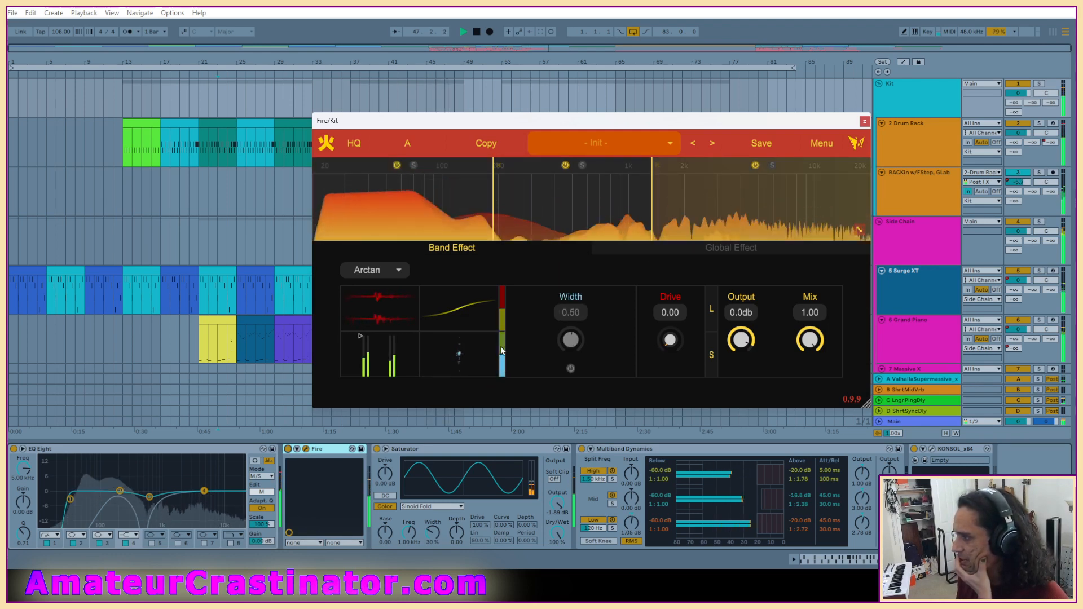
{"action": "left_click", "coordinate": [501, 348]}
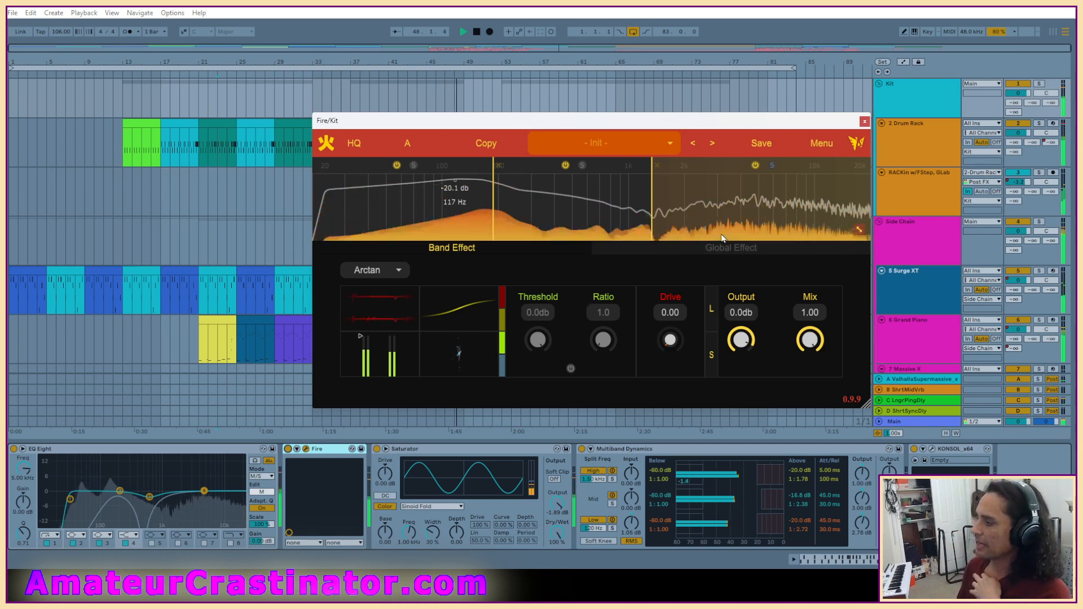
Enable Width on the low band, set it to 0.11, and select the middle band.
{"action": "left_click", "coordinate": [503, 371]}
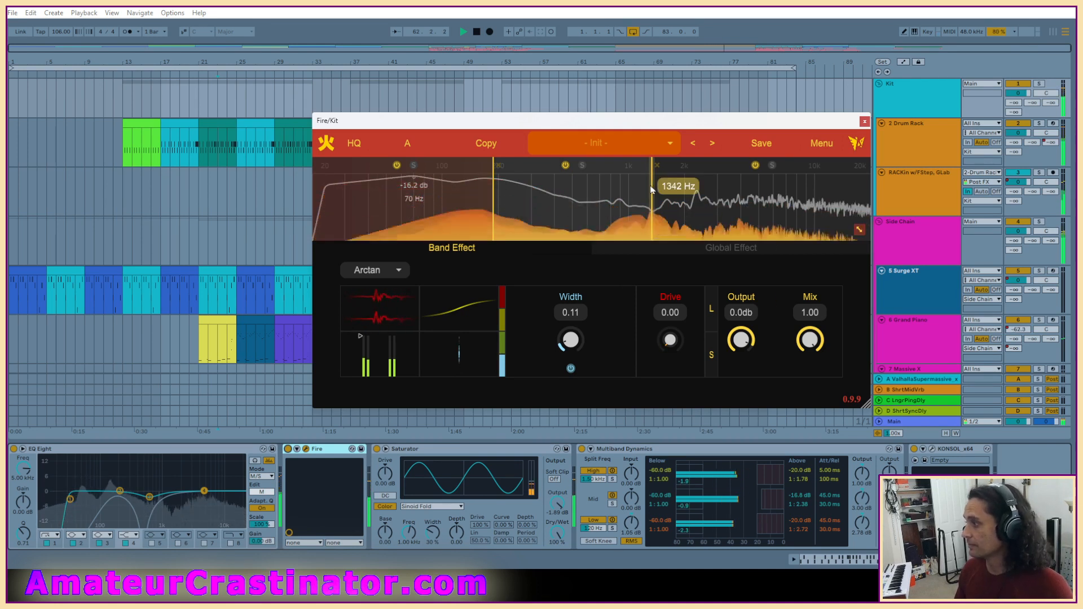
{"action": "left_click", "coordinate": [500, 193]}
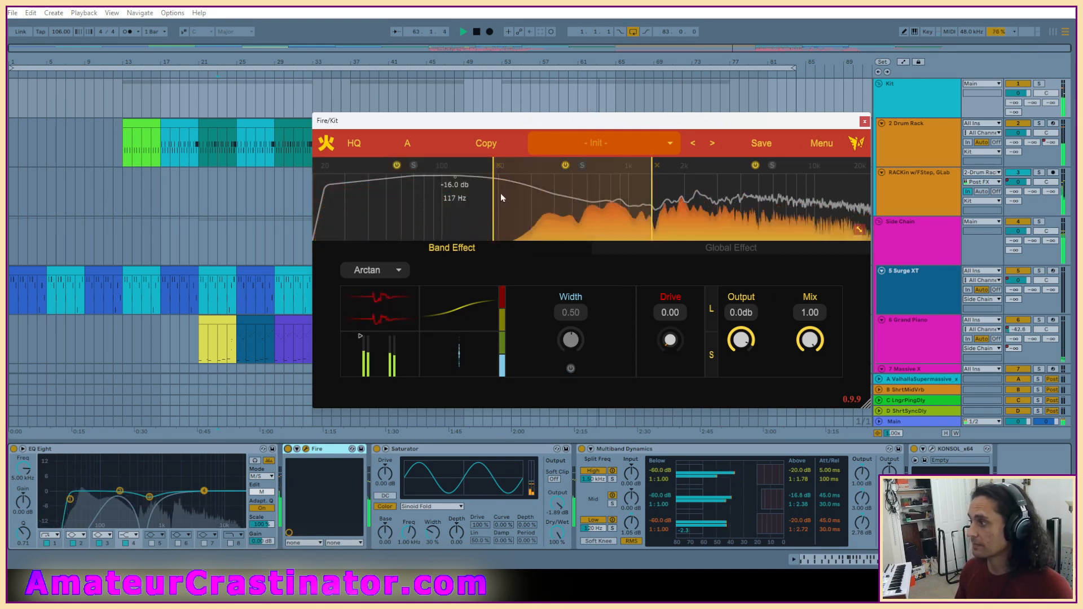
Raise the crossover between the low and middle bands to just above 200 Hz and bring up the band compressor controls.
{"action": "left_click_drag", "start_coordinate": [495, 199], "coordinate": [523, 208]}
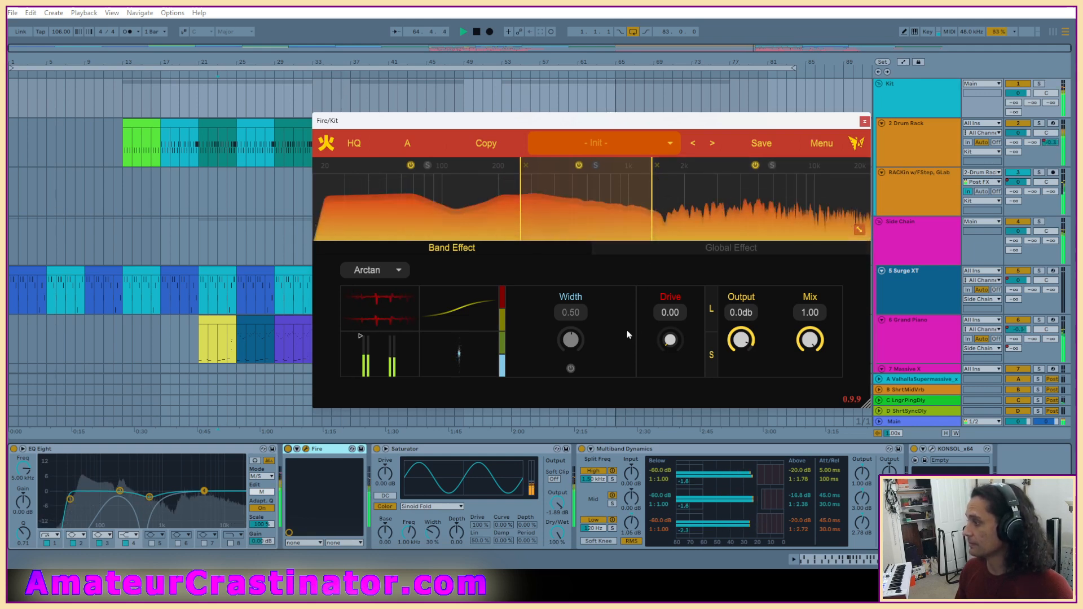
{"action": "left_click", "coordinate": [503, 345]}
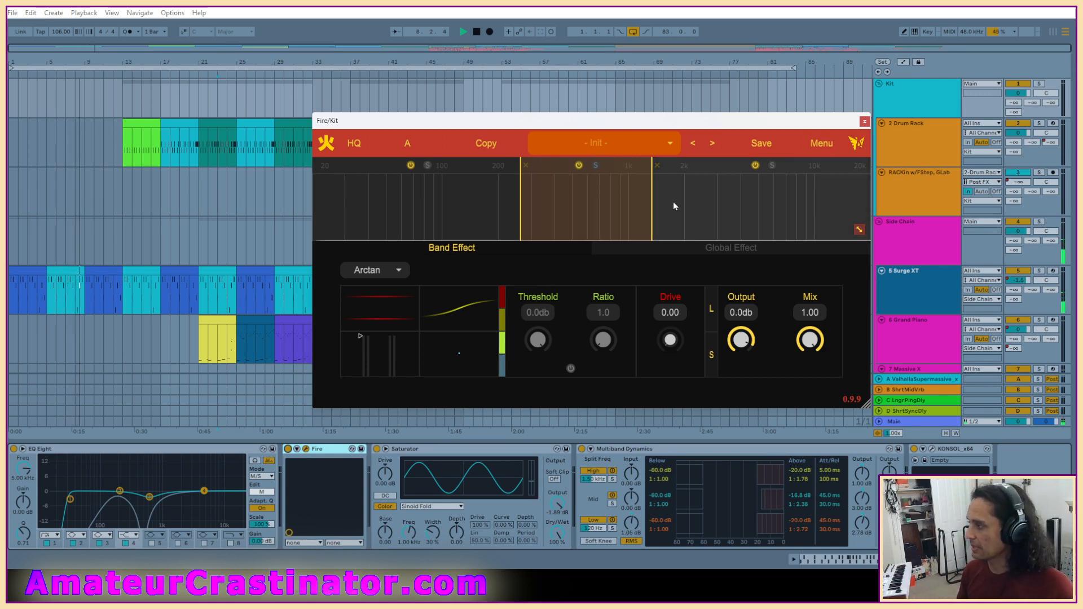
{"action": "left_click", "coordinate": [706, 211]}
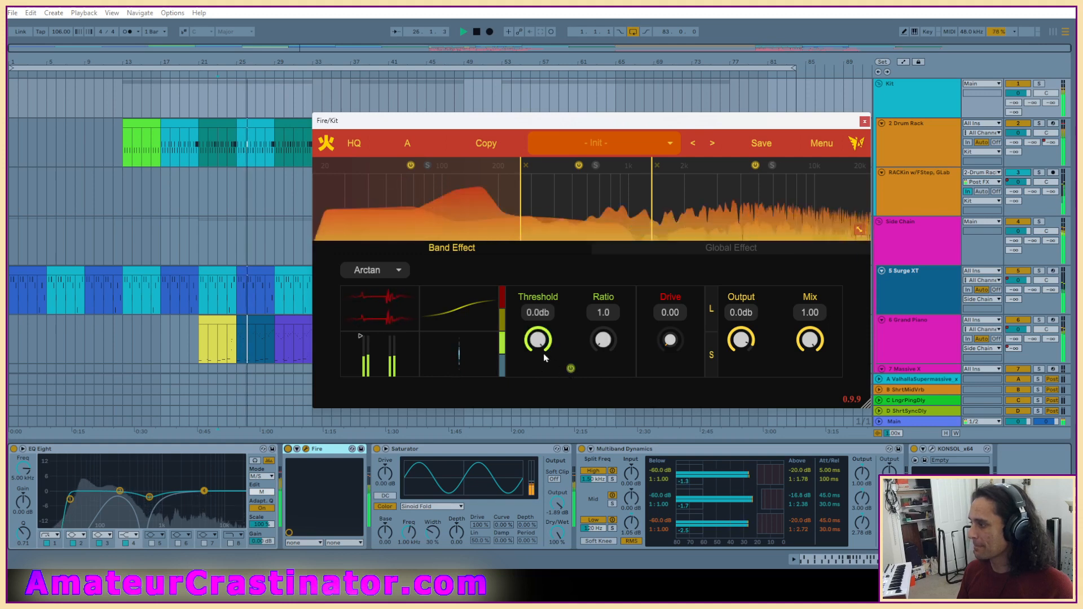
Compress the low band at Threshold -20.7 dB and Ratio 2.3, with Drive at 10.40 and the Sin foldback shape.
{"action": "left_click_drag", "start_coordinate": [539, 357], "coordinate": [547, 414]}
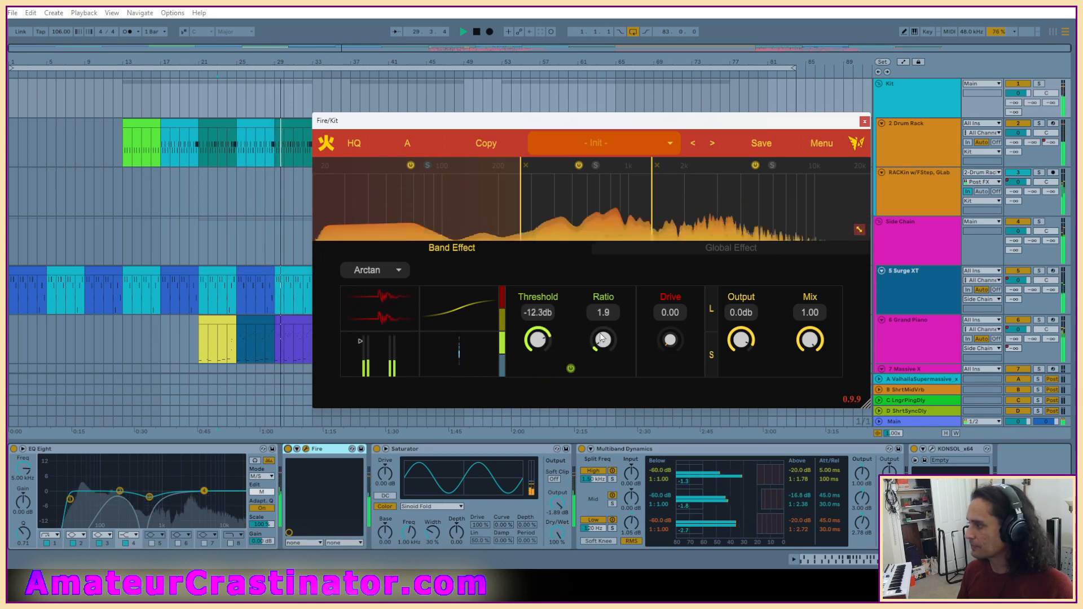
{"action": "mouse_move", "coordinate": [602, 346]}
{"action": "left_mouse_down"}
{"action": "mouse_move", "coordinate": [542, 351]}
{"action": "mouse_move", "coordinate": [542, 374]}
{"action": "mouse_move", "coordinate": [603, 338]}
{"action": "left_mouse_up"}
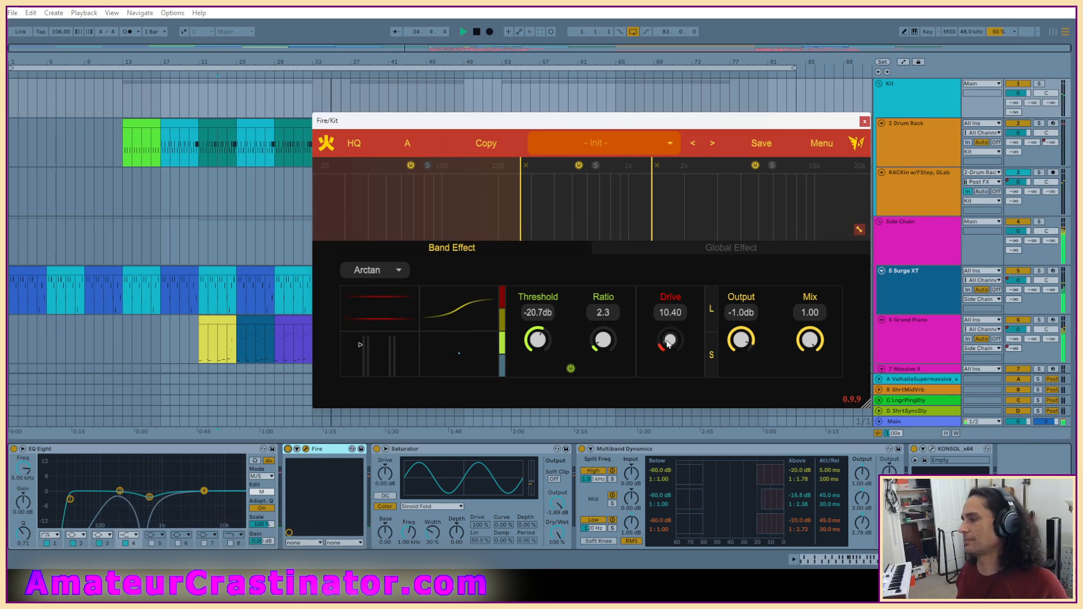
{"action": "left_click", "coordinate": [400, 269]}
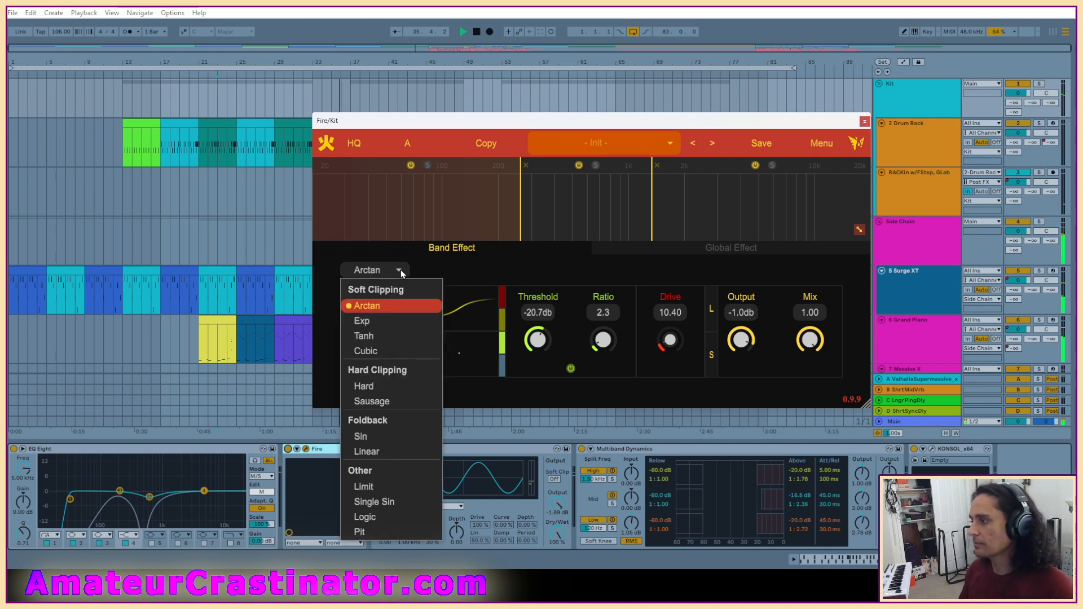
{"action": "left_click", "coordinate": [394, 435]}
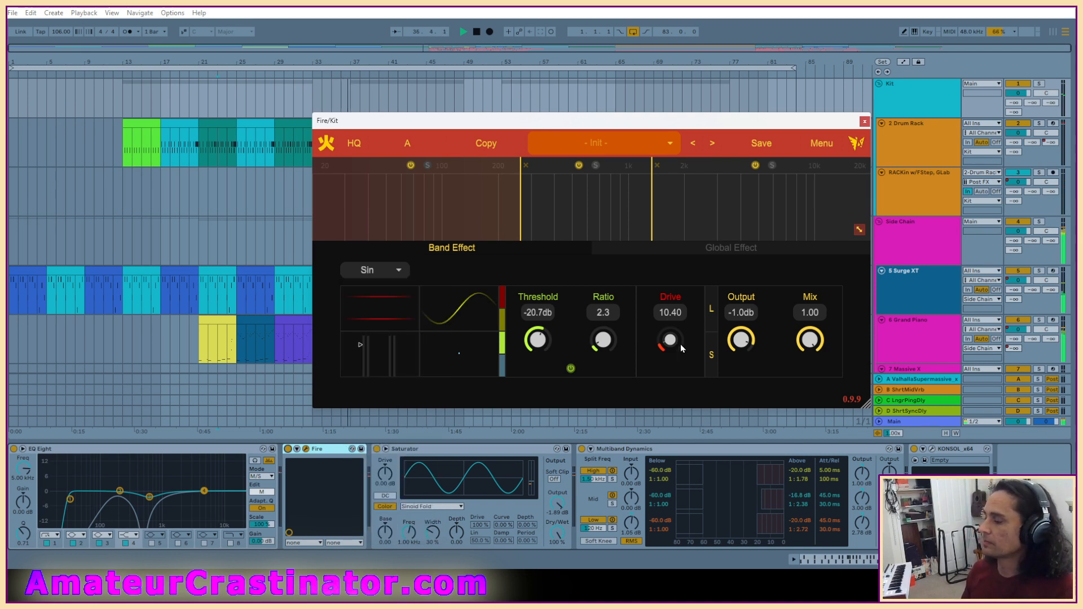
Retune the low band by ear to Drive 0.40, Threshold -17.2 dB and Ratio 7.6.
{"action": "left_click_drag", "start_coordinate": [670, 344], "coordinate": [672, 350]}
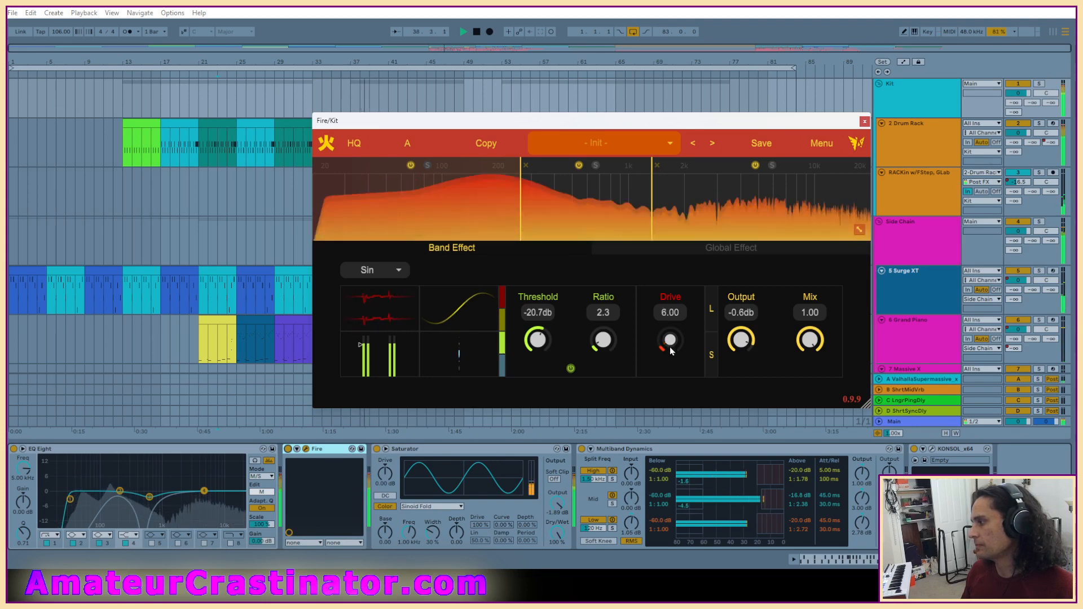
{"action": "left_click_drag", "start_coordinate": [607, 345], "coordinate": [608, 352]}
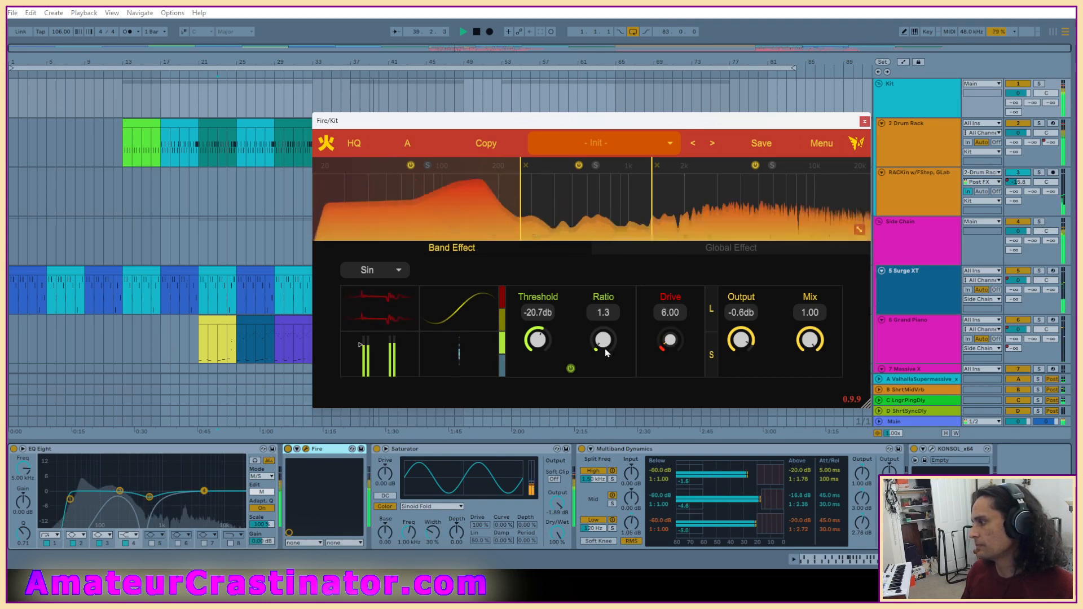
{"action": "left_click_drag", "start_coordinate": [540, 340], "coordinate": [547, 327]}
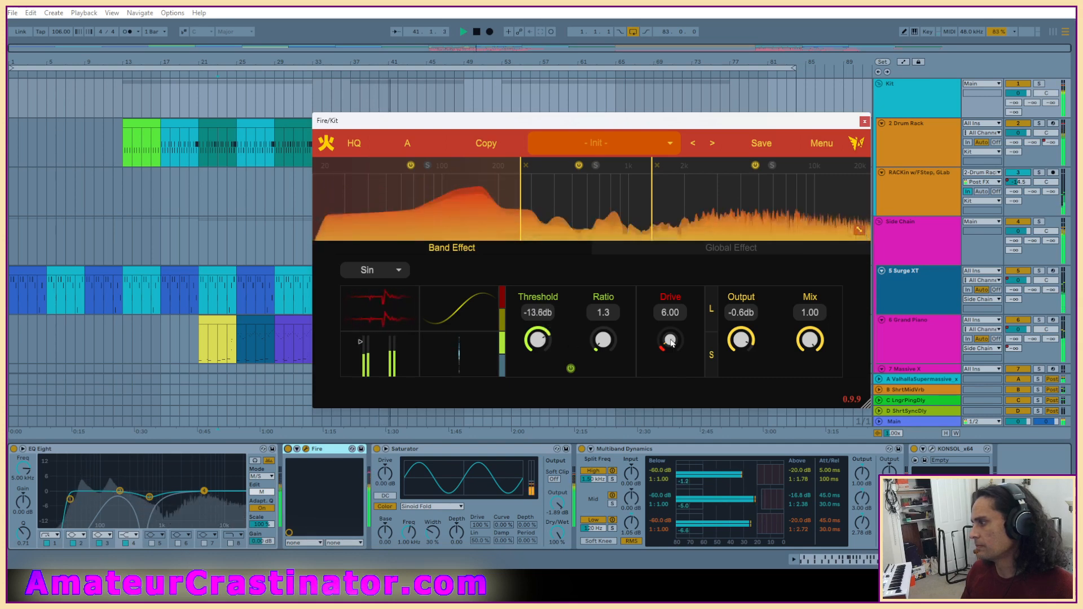
{"action": "left_click_drag", "start_coordinate": [673, 345], "coordinate": [671, 350]}
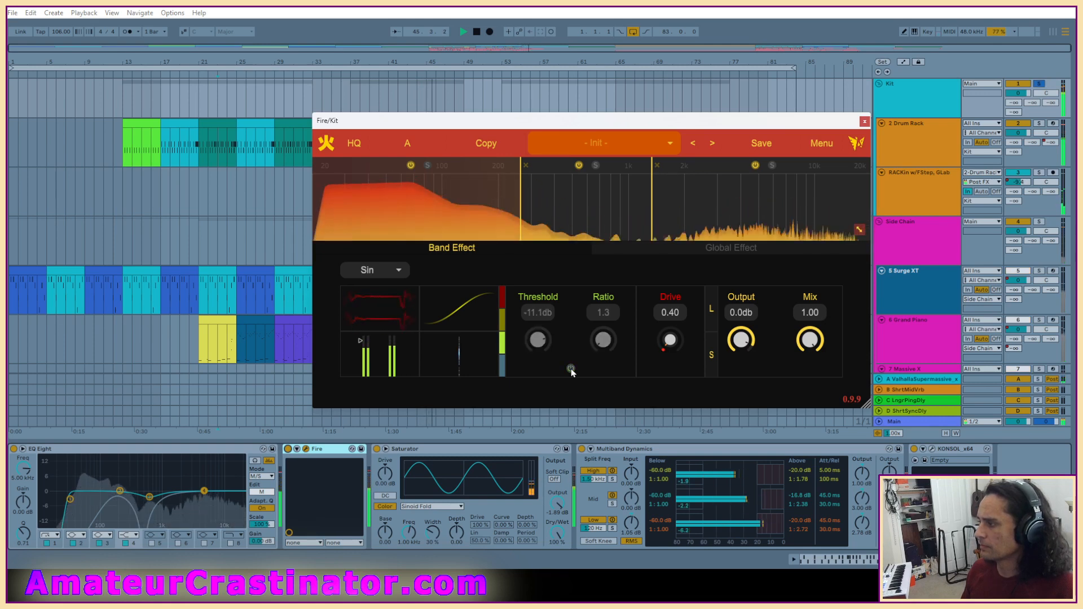
{"action": "left_click_drag", "start_coordinate": [540, 345], "coordinate": [543, 366]}
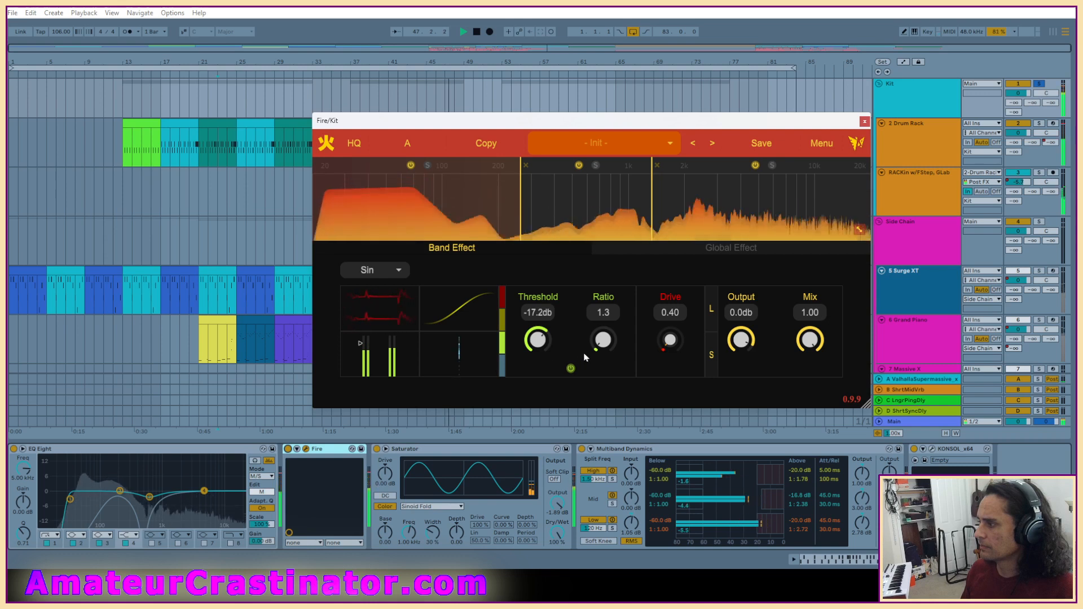
{"action": "left_click_drag", "start_coordinate": [603, 341], "coordinate": [603, 296]}
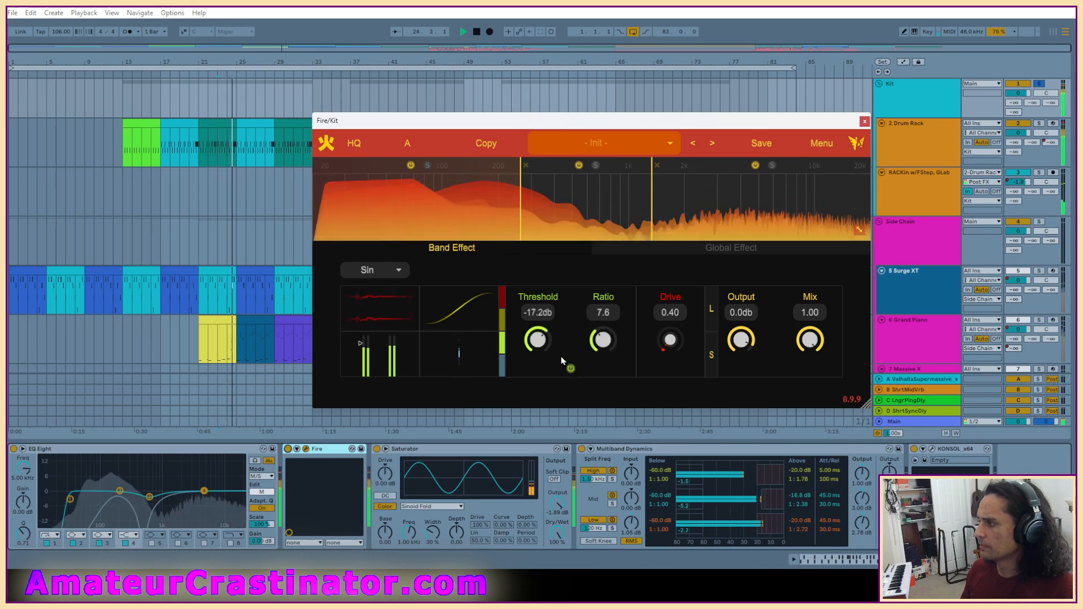
Enable the compressor on the middle band and compare its settings with the low band's.
{"action": "left_click", "coordinate": [585, 211]}
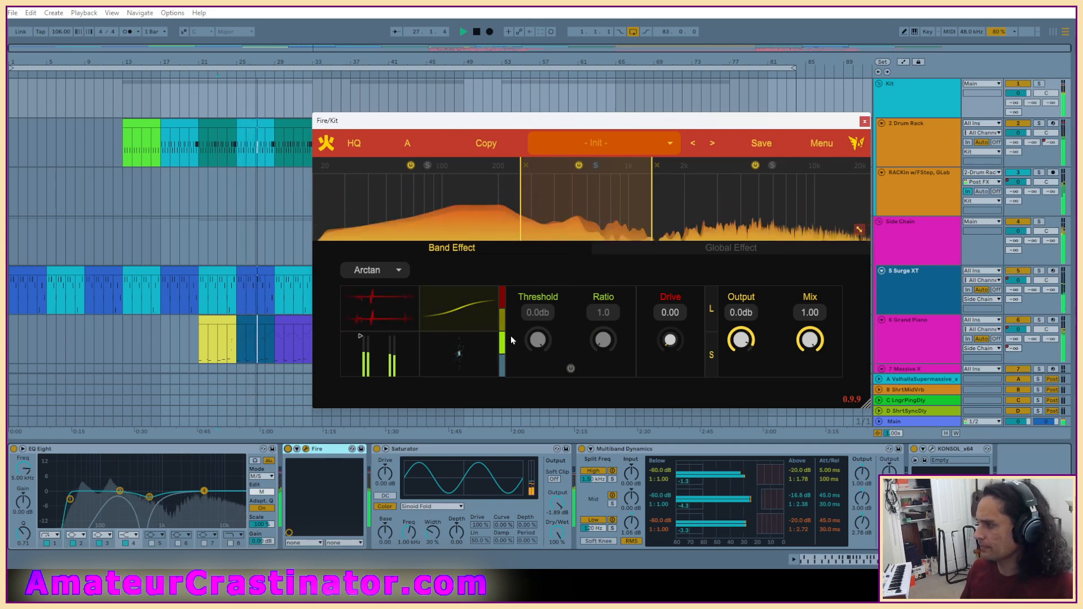
{"action": "left_click", "coordinate": [571, 369]}
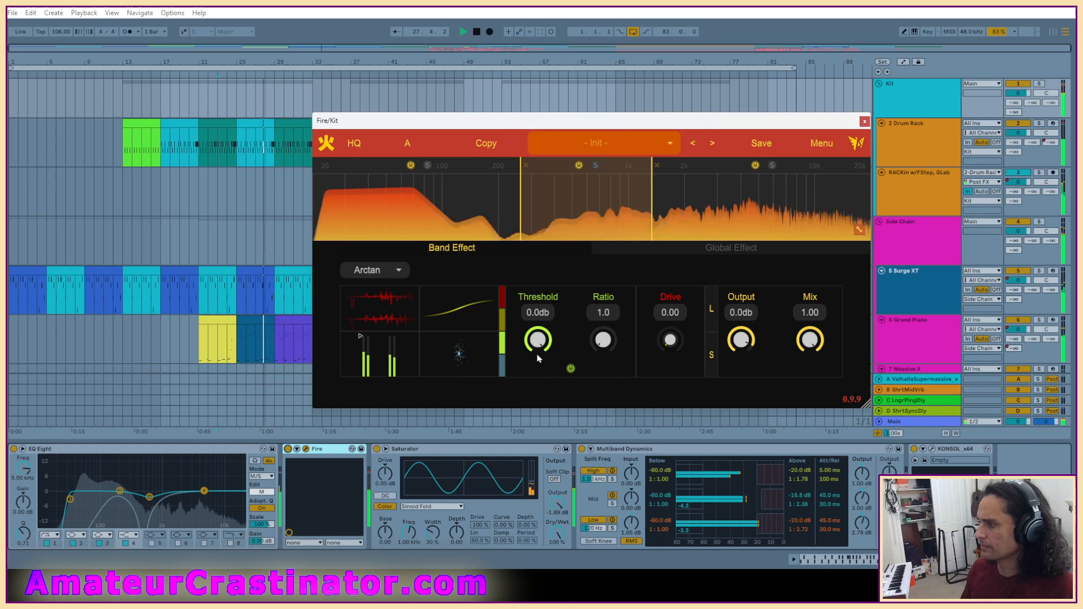
{"action": "left_click", "coordinate": [466, 222]}
{"action": "left_click", "coordinate": [556, 224]}
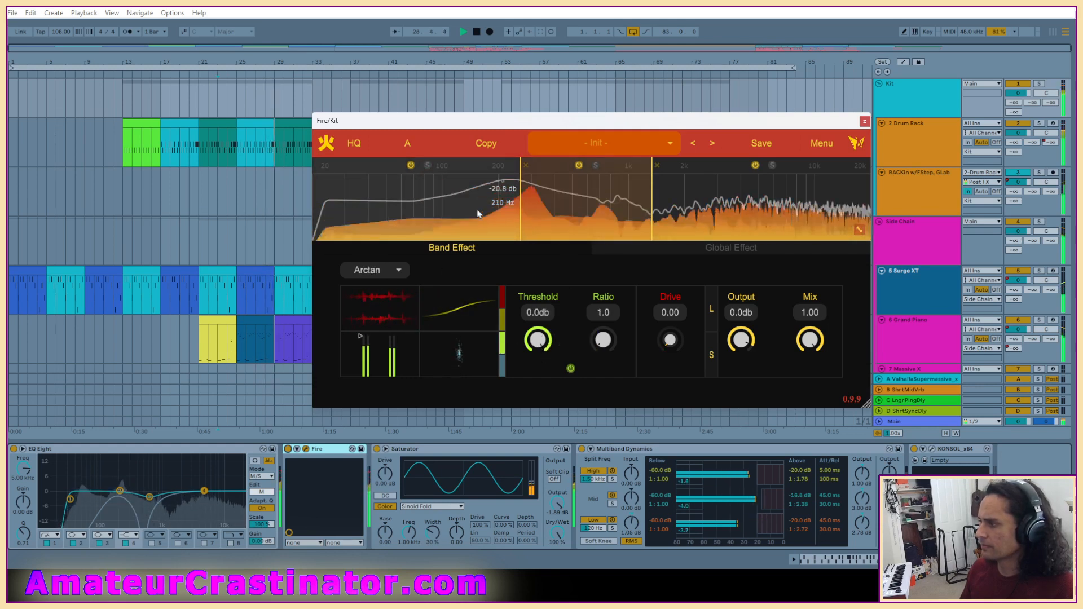
{"action": "left_click", "coordinate": [479, 214]}
{"action": "left_click", "coordinate": [570, 219]}
Set the middle band's Threshold to -23.6 dB, Ratio to 1.3 and Drive to 2.00.
{"action": "left_click_drag", "start_coordinate": [546, 343], "coordinate": [553, 435]}
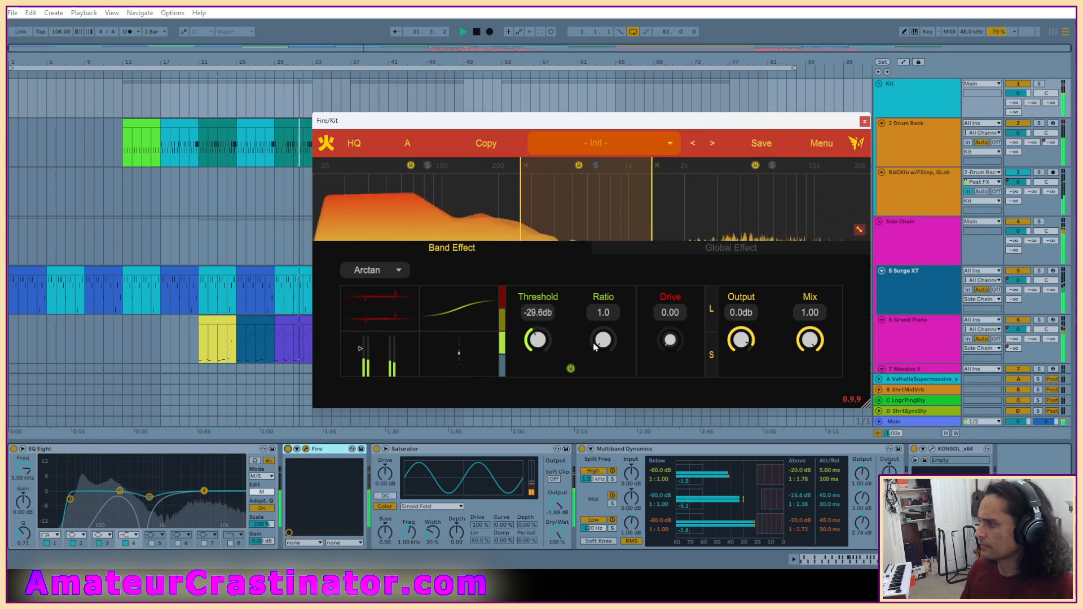
{"action": "left_click_drag", "start_coordinate": [604, 345], "coordinate": [604, 342]}
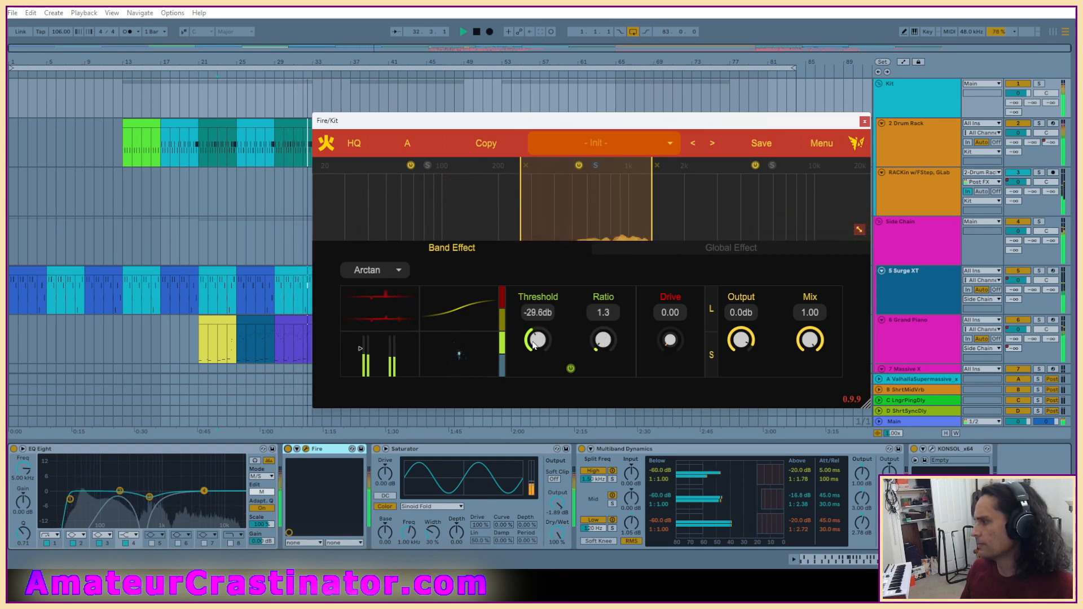
{"action": "left_click_drag", "start_coordinate": [537, 343], "coordinate": [537, 324]}
{"action": "left_click_drag", "start_coordinate": [670, 344], "coordinate": [670, 341]}
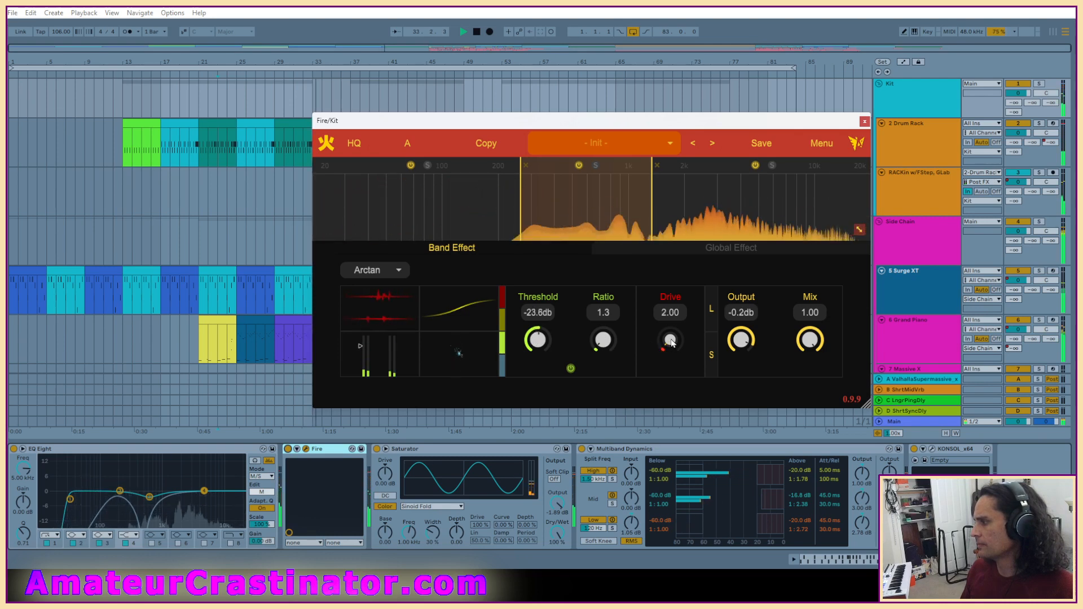
Give the high band the Sausage hard-clipping shape and enable its compressor.
{"action": "left_click", "coordinate": [721, 182]}
{"action": "left_click", "coordinate": [393, 272]}
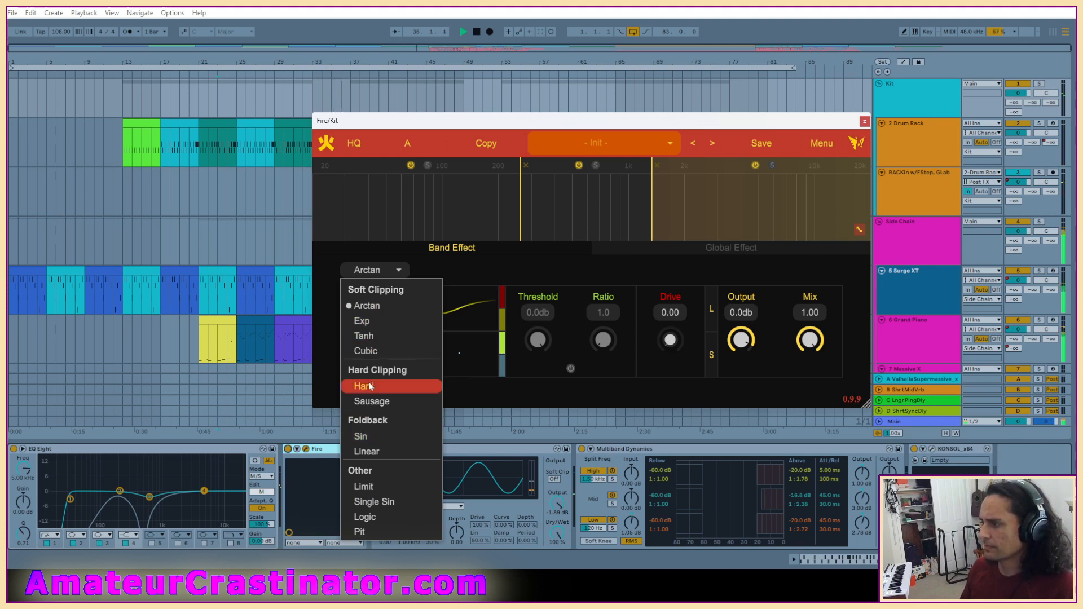
{"action": "left_click", "coordinate": [372, 400]}
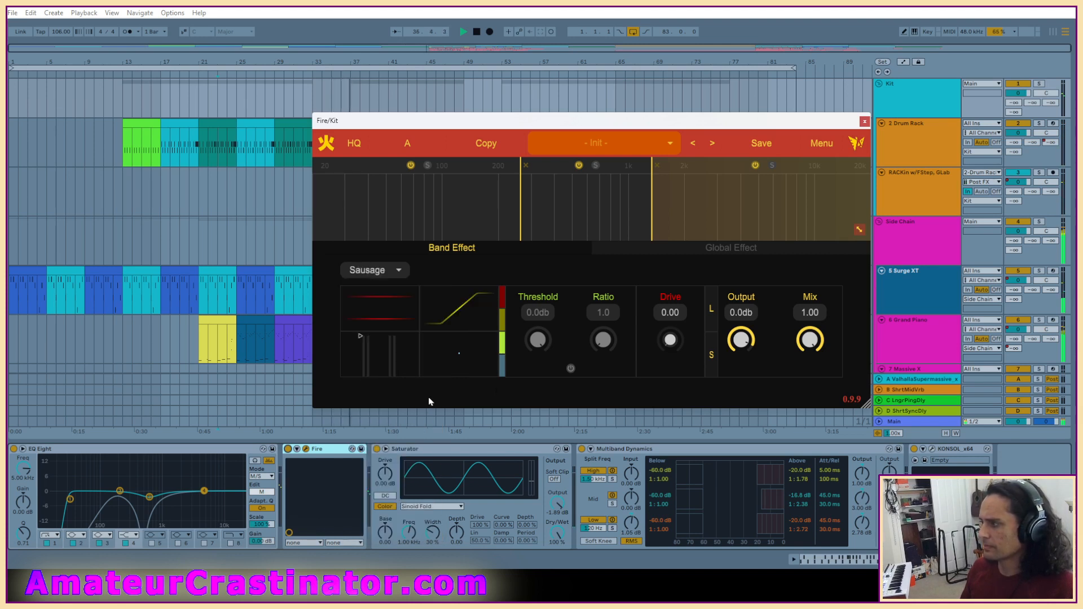
{"action": "left_click", "coordinate": [571, 369]}
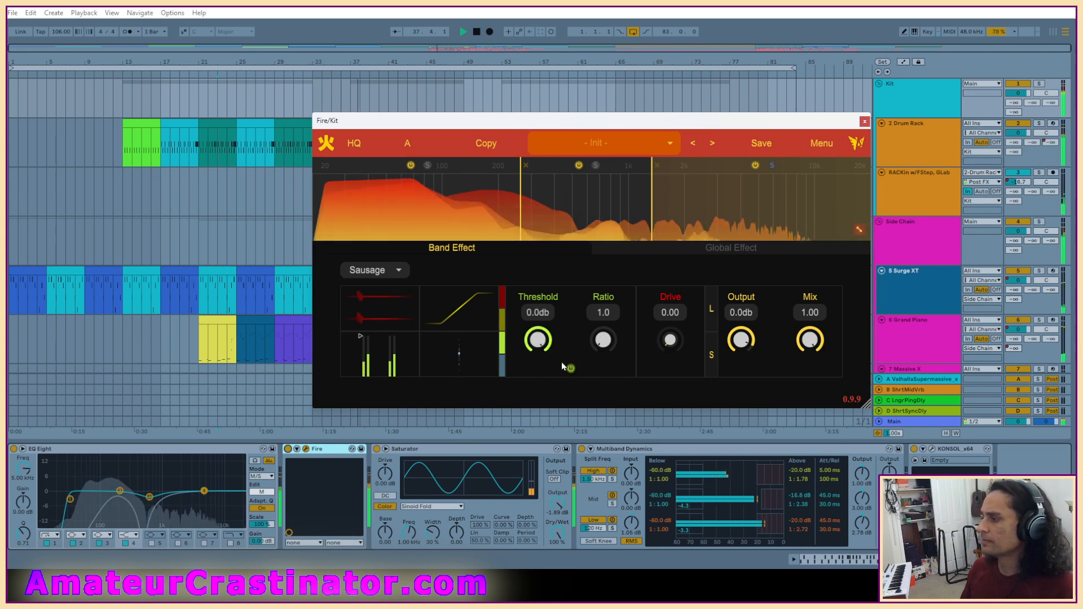
Set the high band's Threshold to -24.7 dB, Ratio to 2.0 and Drive to 11.60, with Output reset to 0.0 dB.
{"action": "left_click_drag", "start_coordinate": [540, 339], "coordinate": [546, 393]}
{"action": "mouse_move", "coordinate": [603, 342]}
{"action": "left_mouse_down"}
{"action": "mouse_move", "coordinate": [605, 328]}
{"action": "mouse_move", "coordinate": [606, 342]}
{"action": "left_mouse_up"}
{"action": "left_click_drag", "start_coordinate": [536, 347], "coordinate": [542, 375]}
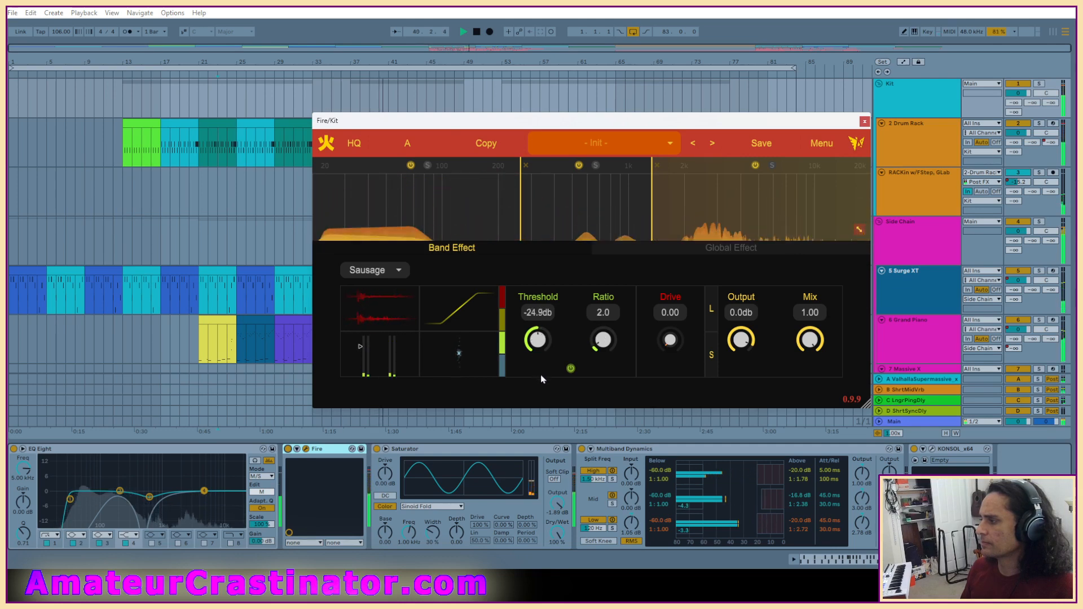
{"action": "mouse_move", "coordinate": [670, 339]}
{"action": "left_mouse_down"}
{"action": "mouse_move", "coordinate": [671, 324]}
{"action": "mouse_move", "coordinate": [673, 349]}
{"action": "left_mouse_up"}
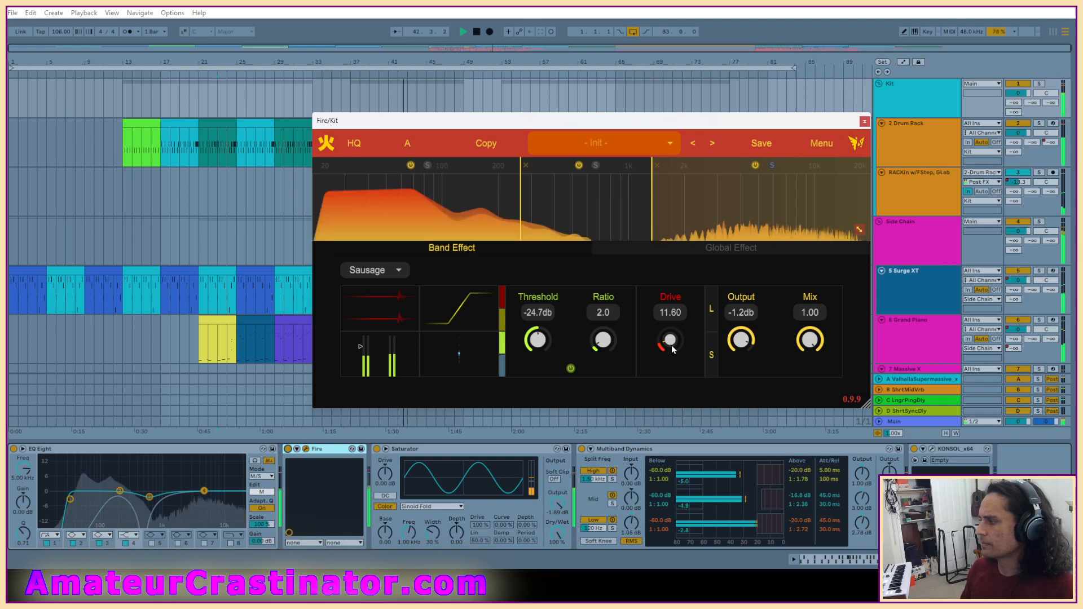
{"action": "double_click", "coordinate": [737, 347]}
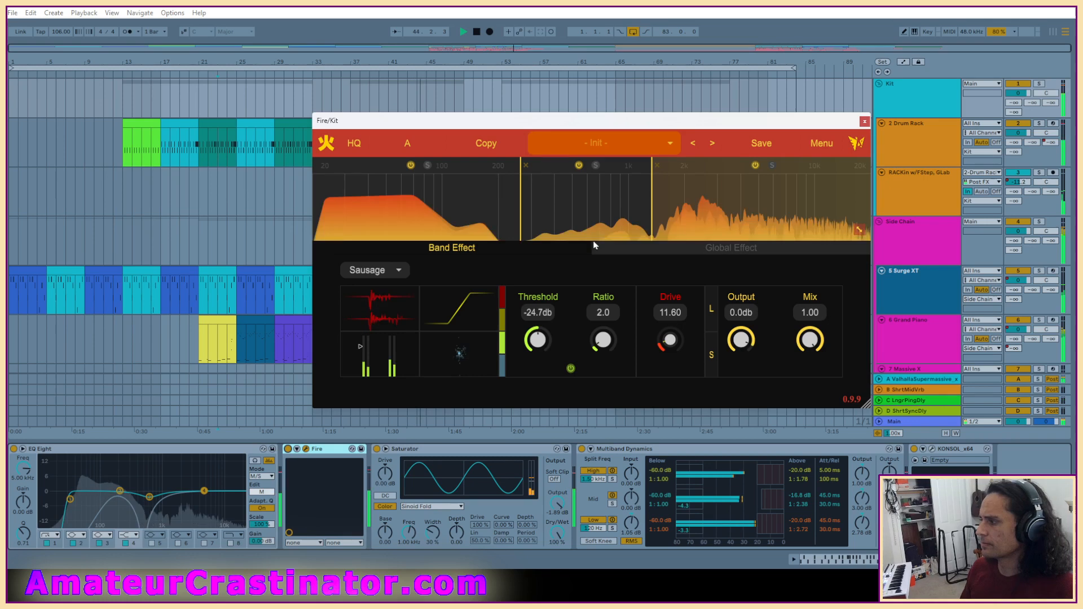
Reset the middle band's Output to 0.0 dB and the low band's Drive to 0.00.
{"action": "left_click", "coordinate": [594, 241]}
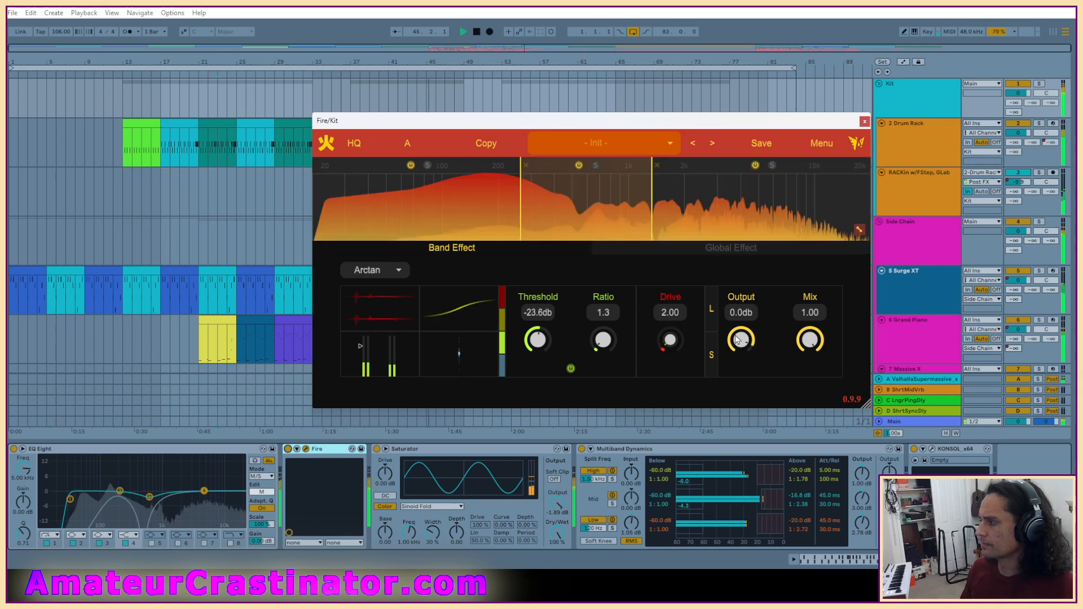
{"action": "left_click", "coordinate": [721, 224]}
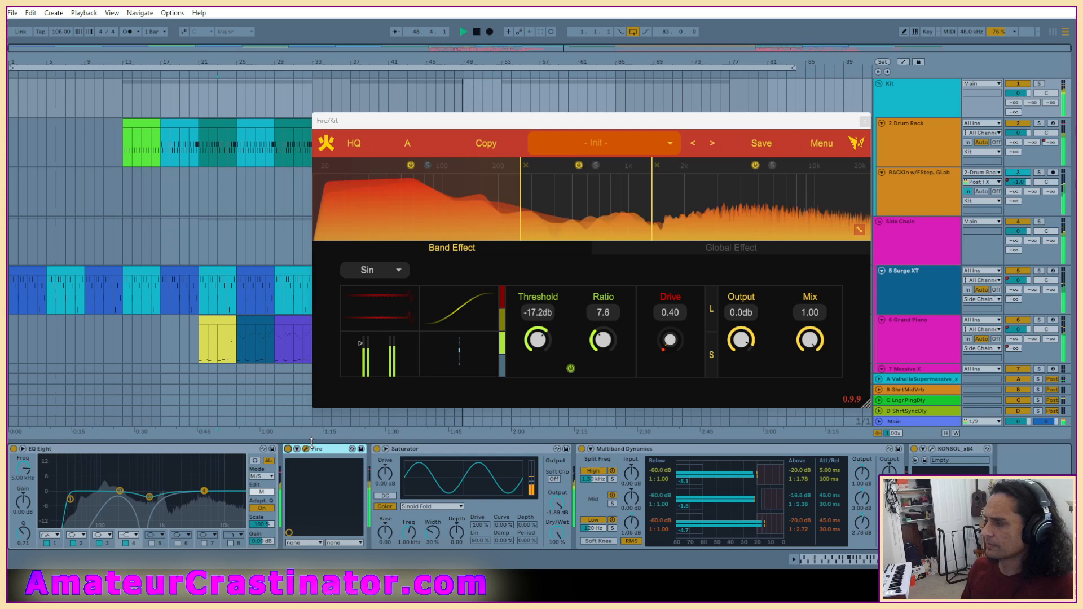
{"action": "double_click", "coordinate": [672, 345]}
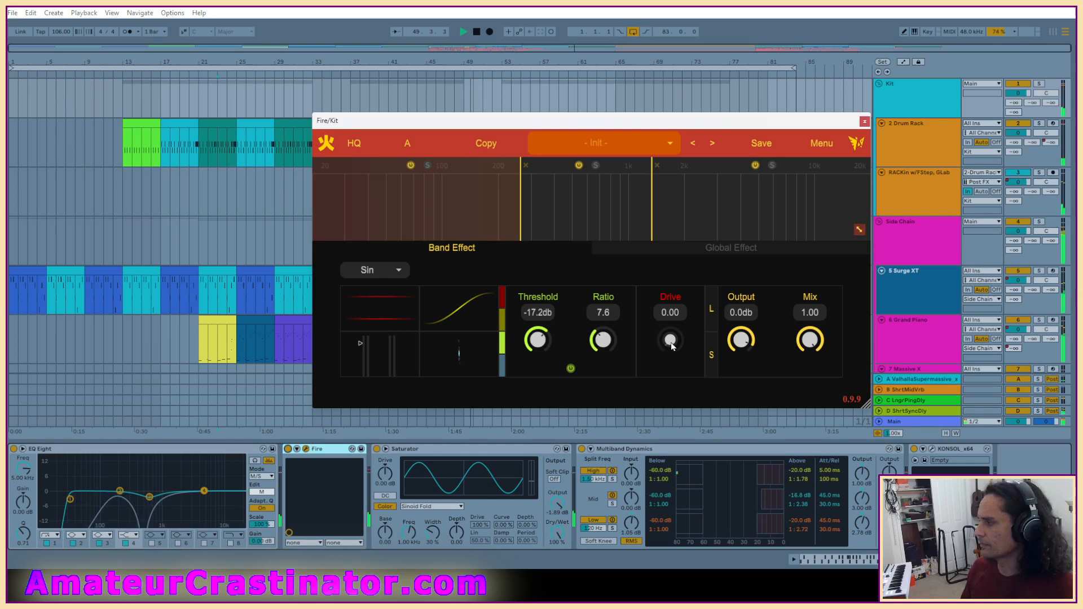
Lower the high band's Drive to 0.00, and set the middle band's Drive to 1.60 and Output to 6.0 dB.
{"action": "left_click", "coordinate": [702, 217]}
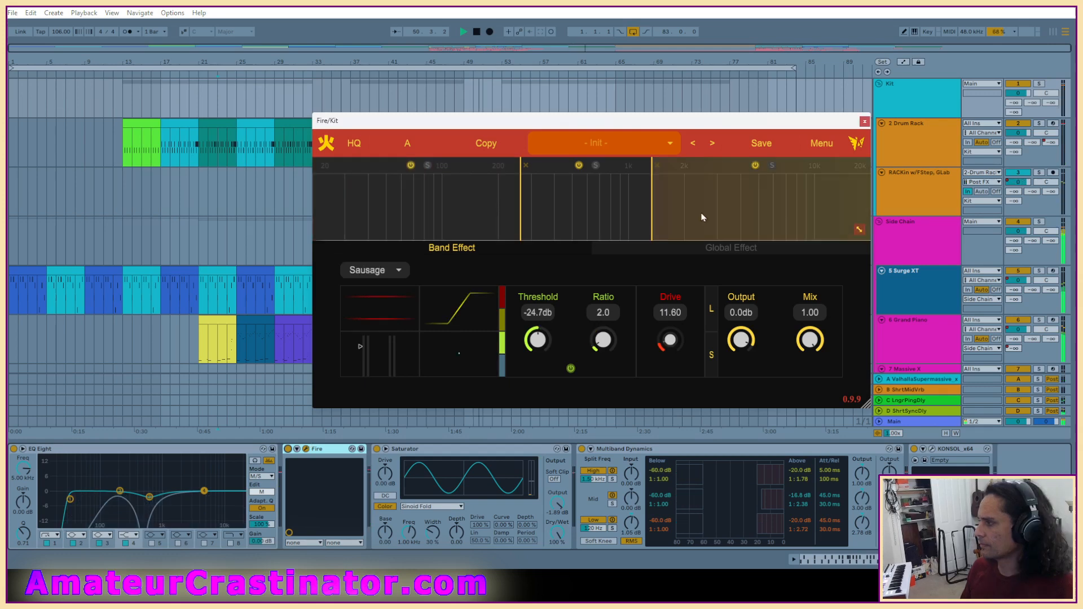
{"action": "left_click_drag", "start_coordinate": [670, 313], "coordinate": [659, 326]}
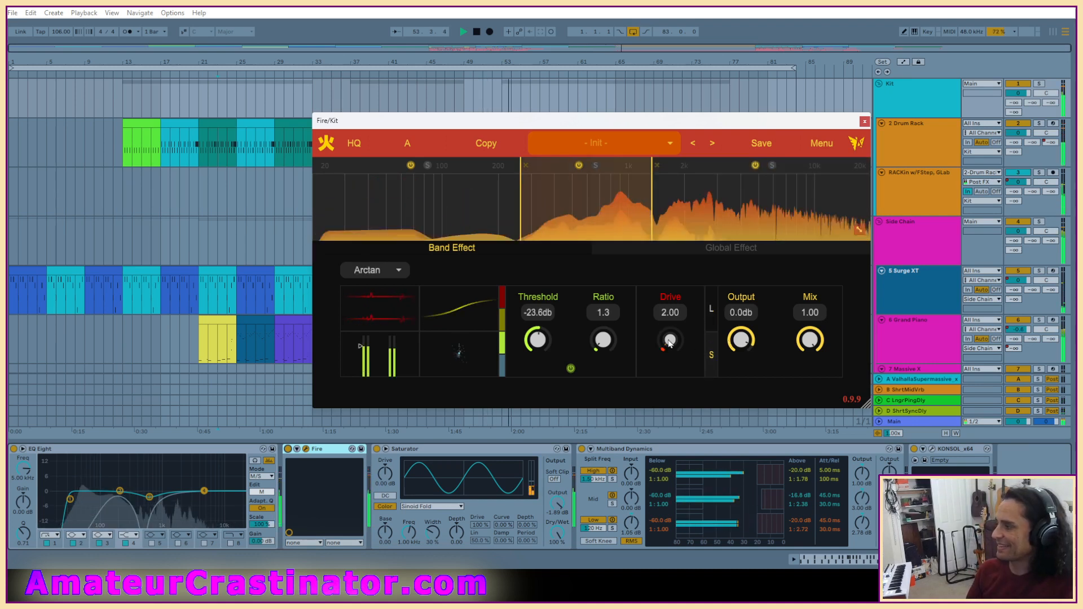
{"action": "left_click_drag", "start_coordinate": [673, 340], "coordinate": [750, 312]}
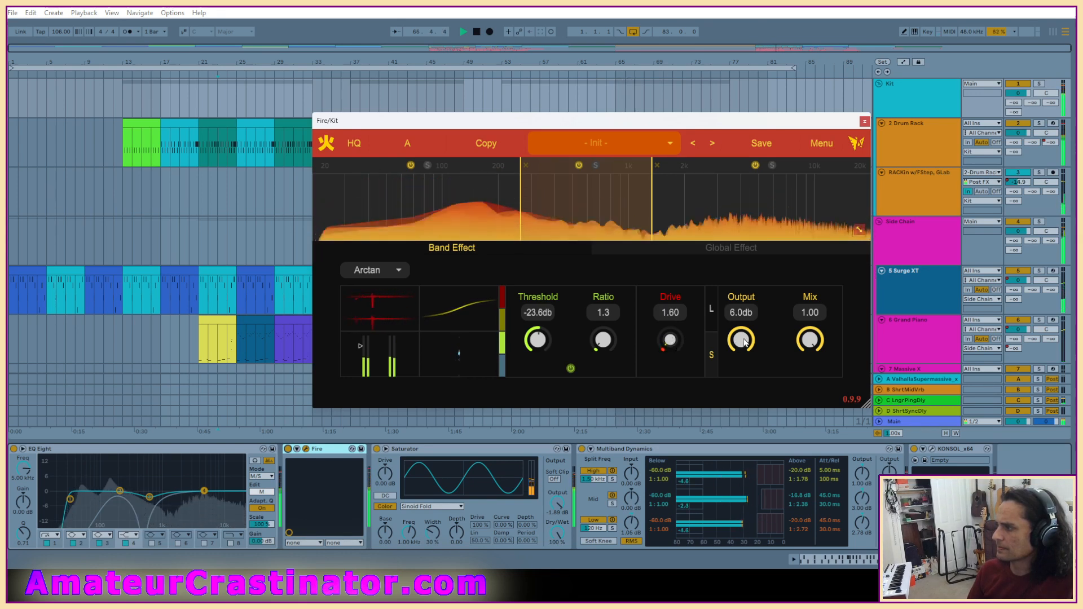
Set the high band's Drive to 1.60 and compare the drum kit sound with Fire bypassed and active.
{"action": "left_click", "coordinate": [712, 201]}
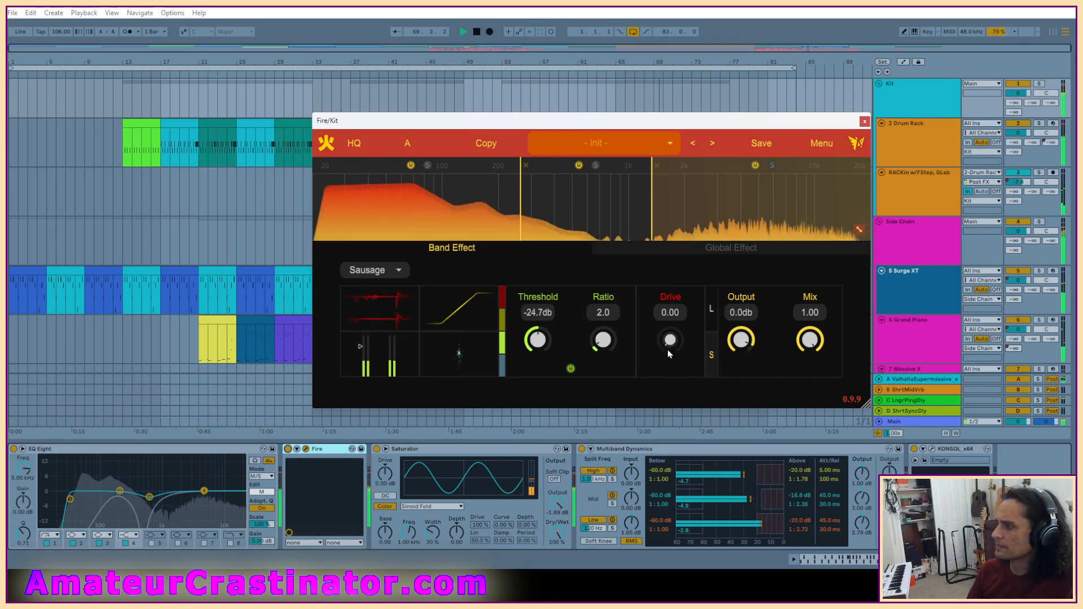
{"action": "left_click_drag", "start_coordinate": [668, 350], "coordinate": [675, 344]}
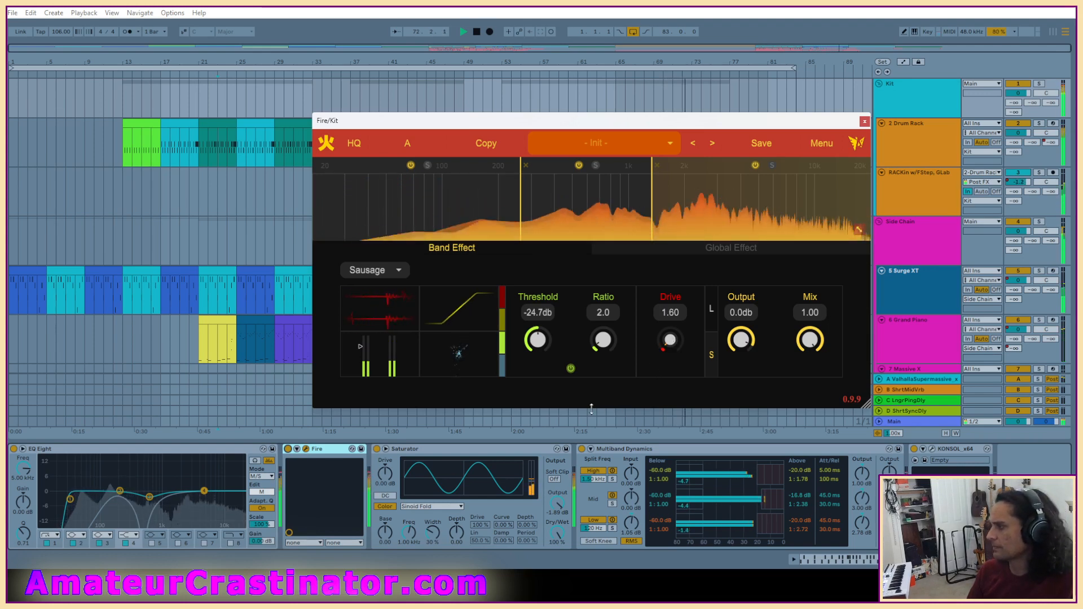
{"action": "left_click", "coordinate": [287, 449]}
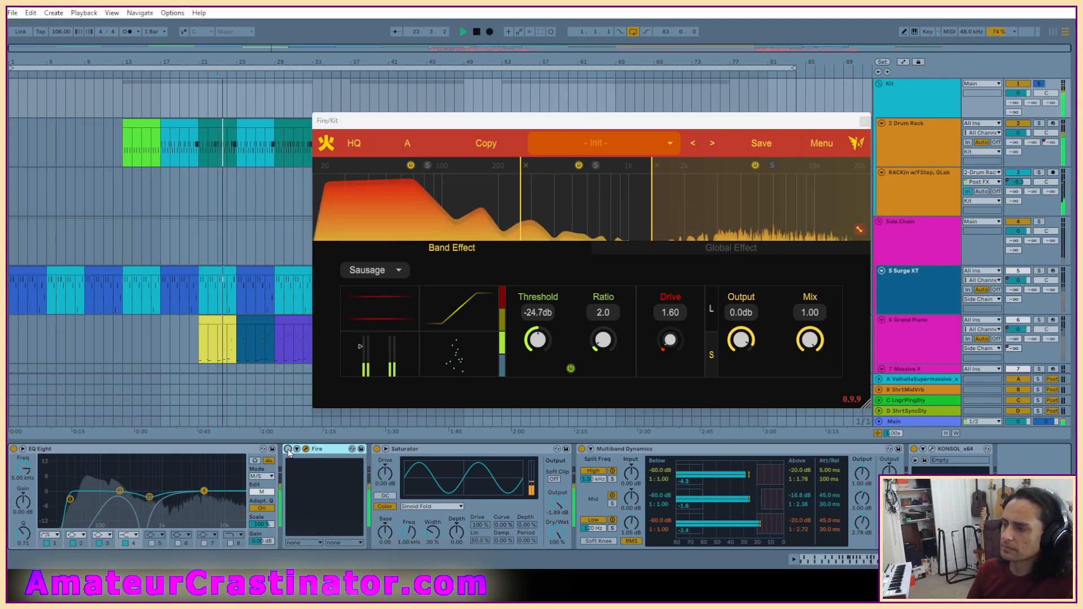
{"action": "left_click", "coordinate": [288, 449]}
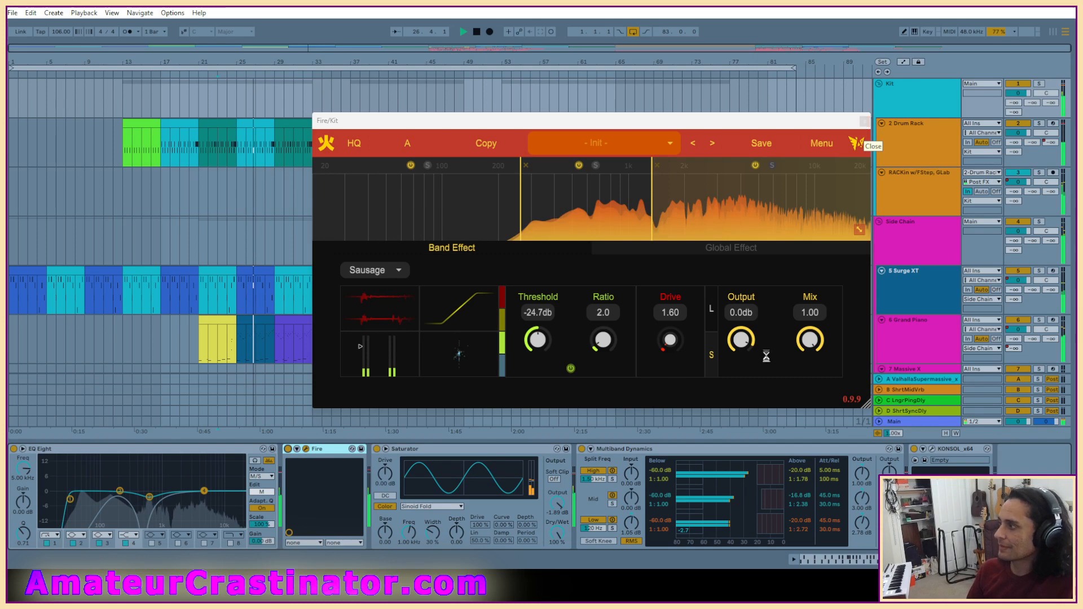
Close the Fire window and insert a new audio track below the RACKin w/FStep, GLab track in the Kit group.
{"action": "left_click", "coordinate": [864, 122]}
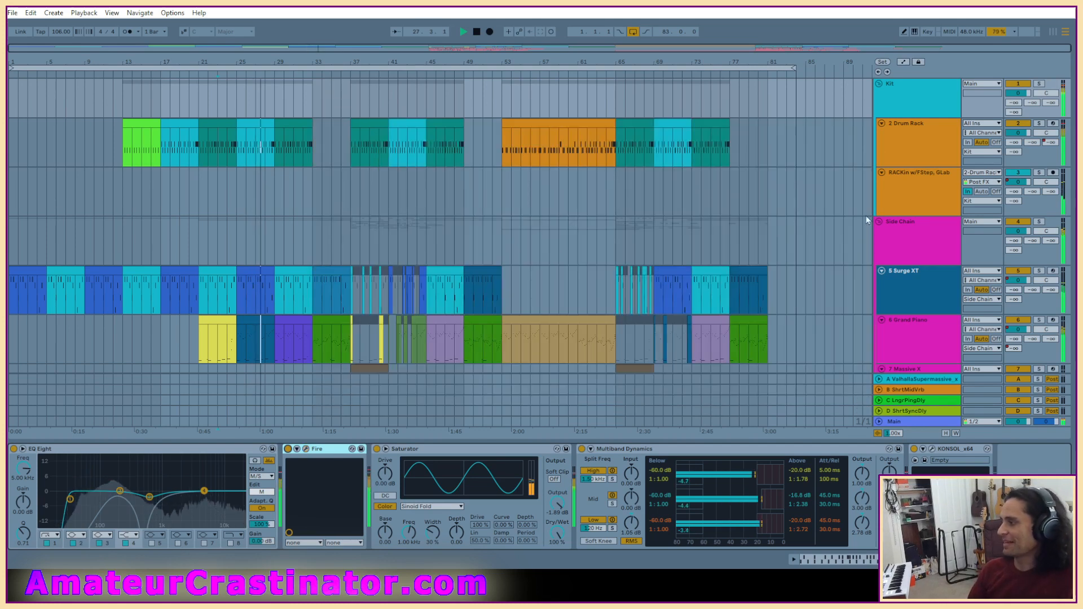
{"action": "left_click", "coordinate": [892, 103]}
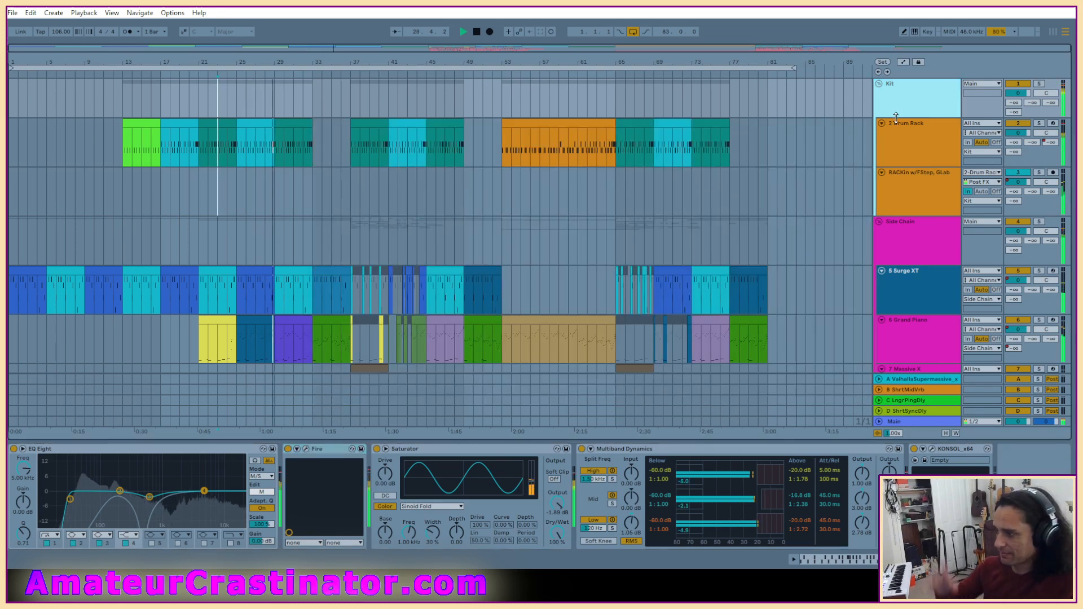
{"action": "left_click", "coordinate": [917, 199], "text": "shift"}
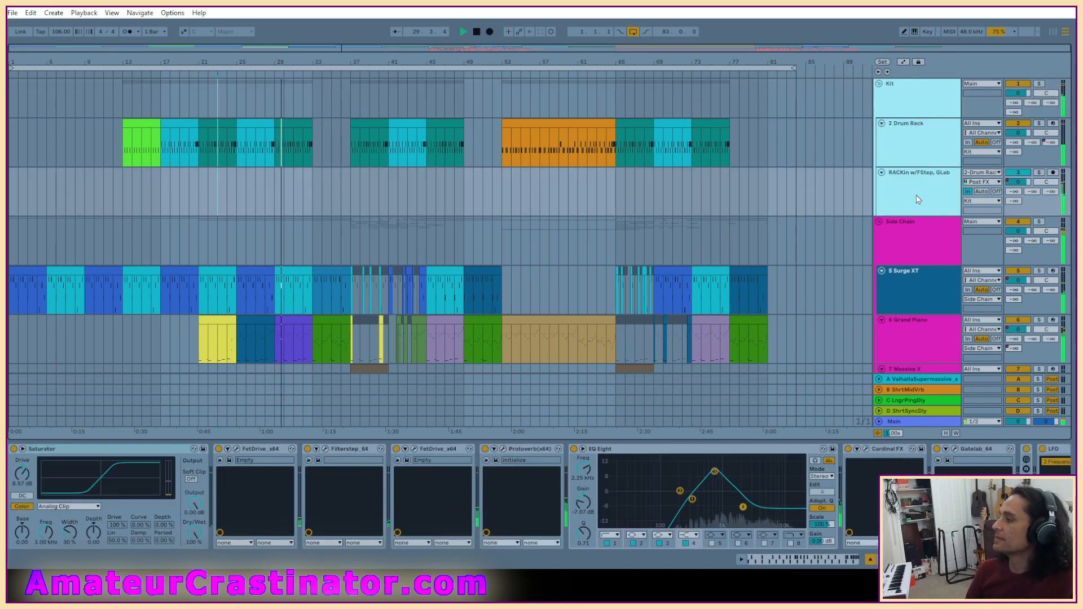
{"action": "left_click", "coordinate": [914, 211]}
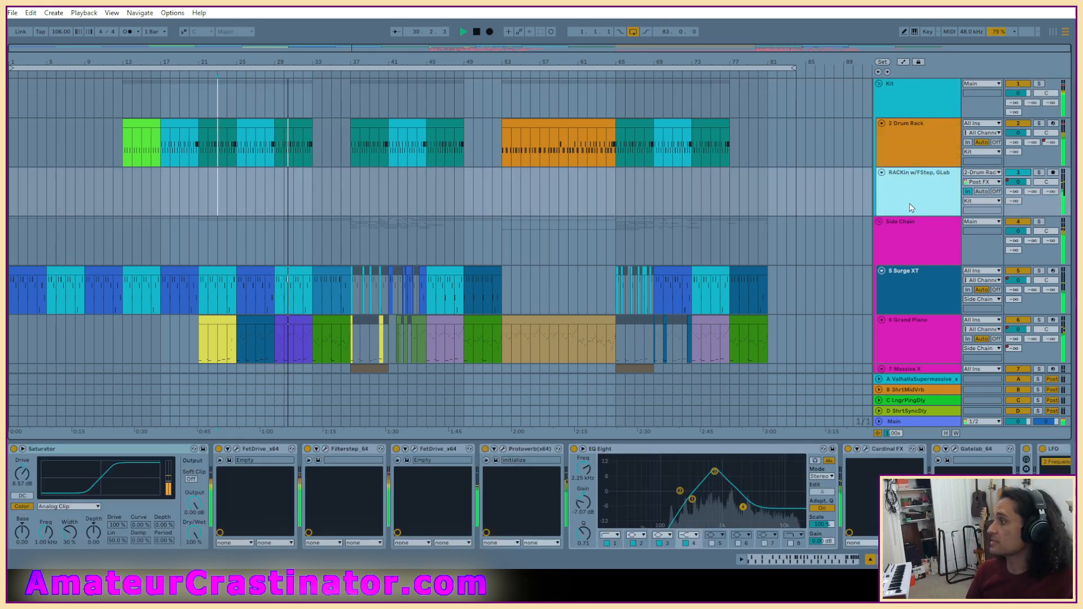
{"action": "key", "text": "ctrl+t"}
Rename the Kit group KitHi and the new audio track KitLo, and move KitLo out of the group.
{"action": "left_click", "coordinate": [920, 98]}
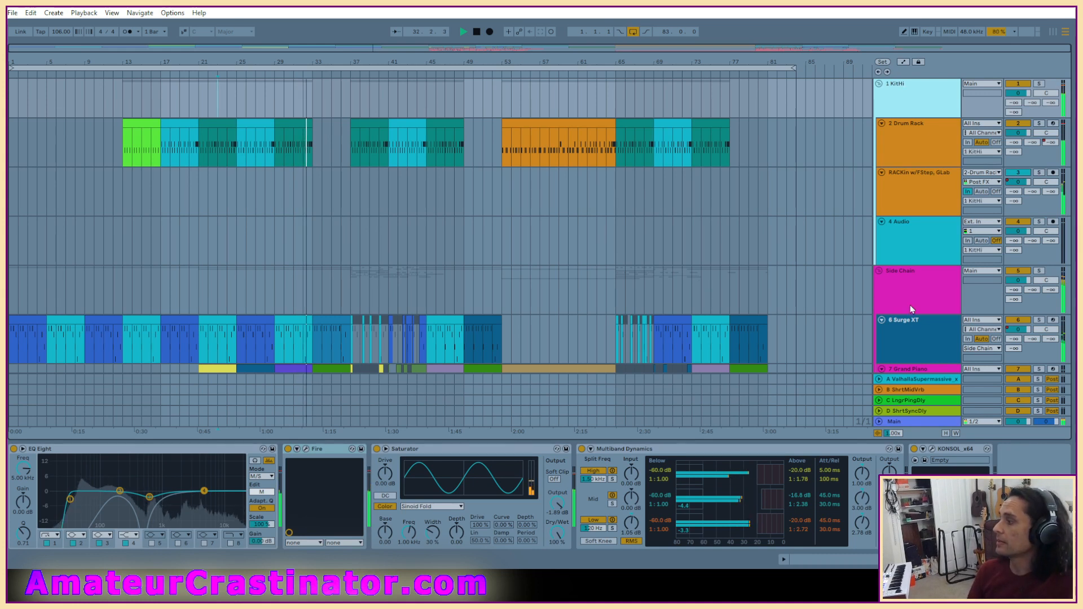
{"action": "left_click", "coordinate": [917, 249]}
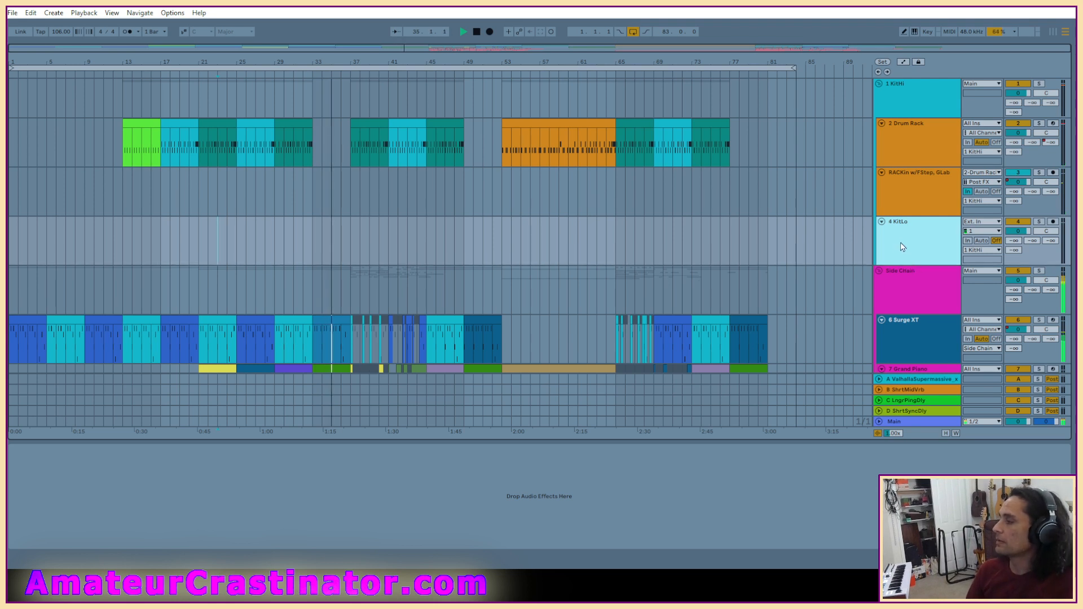
{"action": "left_click_drag", "start_coordinate": [913, 270], "coordinate": [910, 269]}
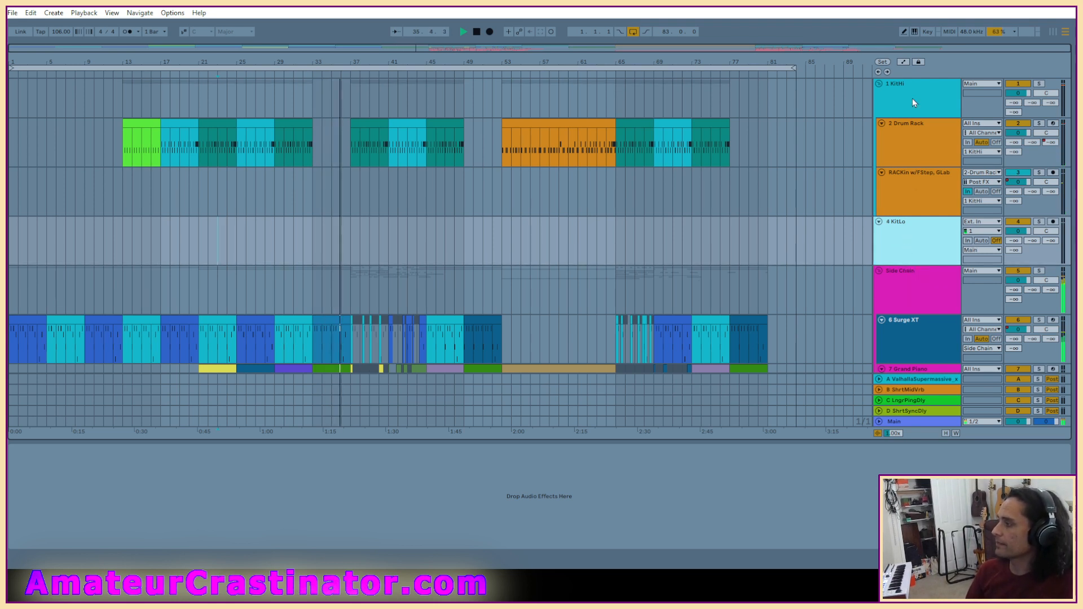
Group KitHi and KitLo together and name the new group Drum Buss.
{"action": "left_click", "coordinate": [913, 99]}
{"action": "left_click", "coordinate": [927, 252]}
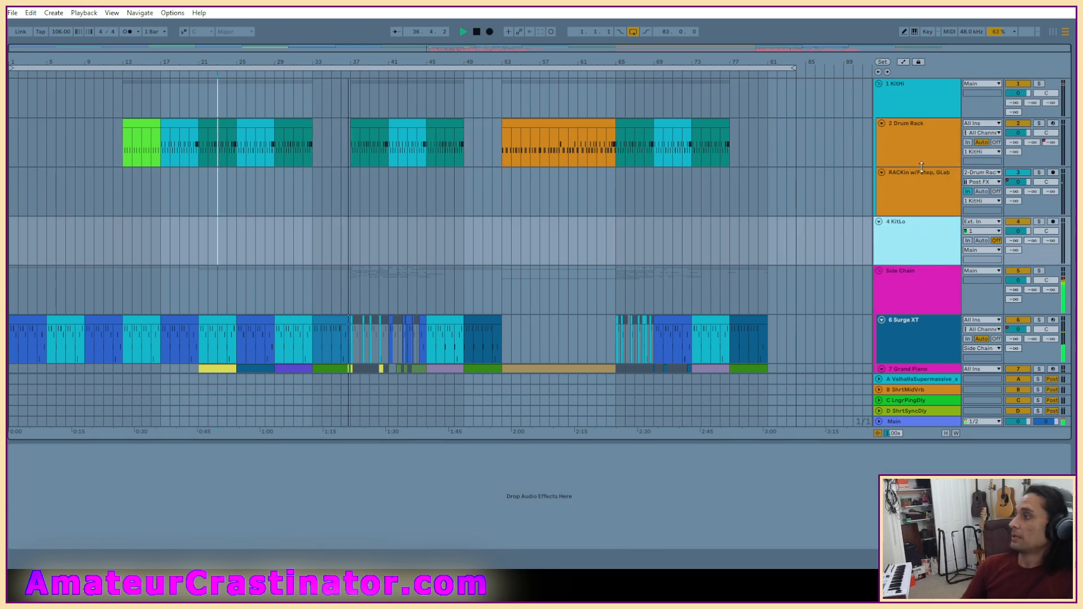
{"action": "left_click", "coordinate": [917, 92]}
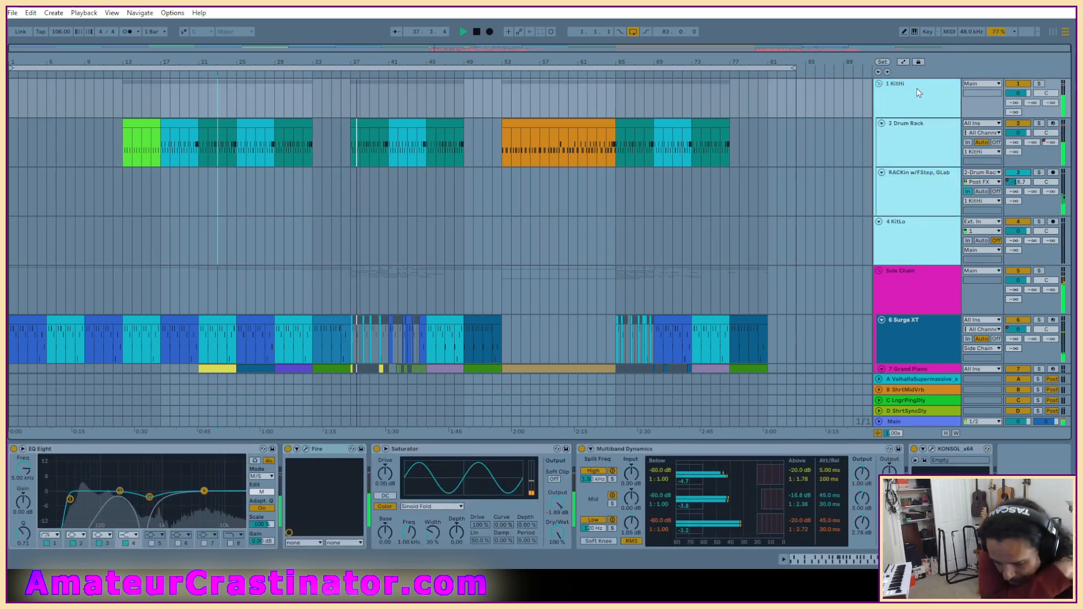
{"action": "key", "text": "ctrl+g"}
{"action": "type", "text": "Drum Buss"}
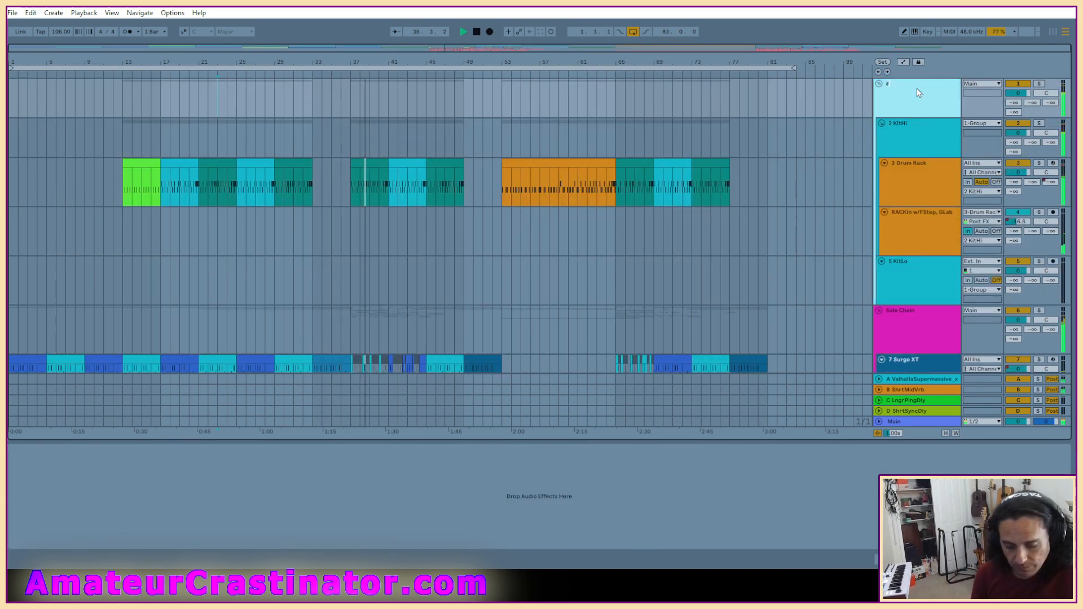
{"action": "key", "text": "Return"}
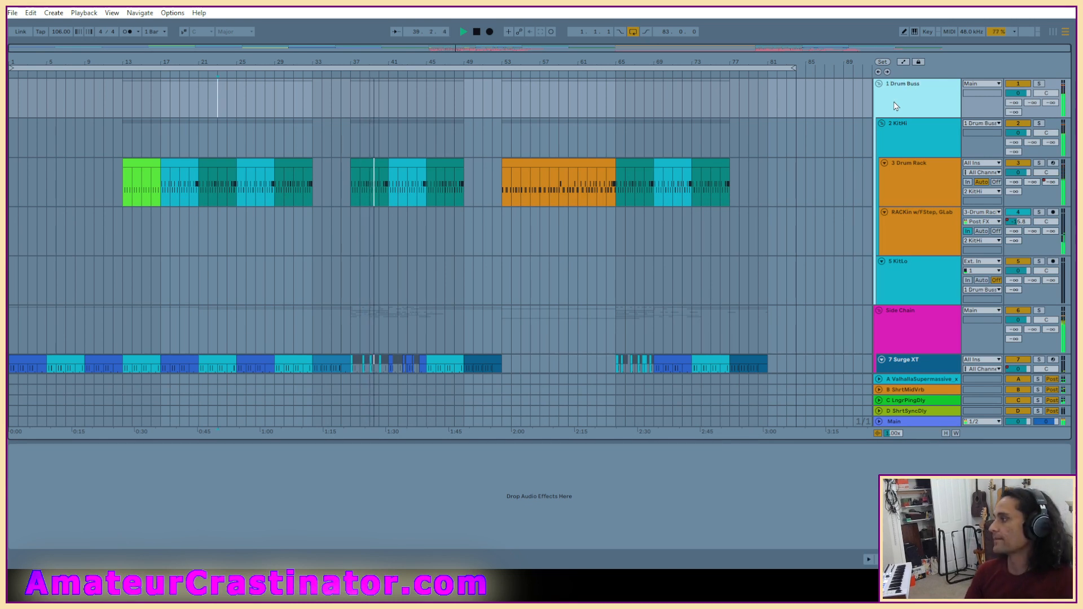
Move the whole effect chain, from EQ Eight through KONSOL, off KitHi and onto the Drum Buss group.
{"action": "left_click", "coordinate": [900, 134]}
{"action": "left_click", "coordinate": [135, 450]}
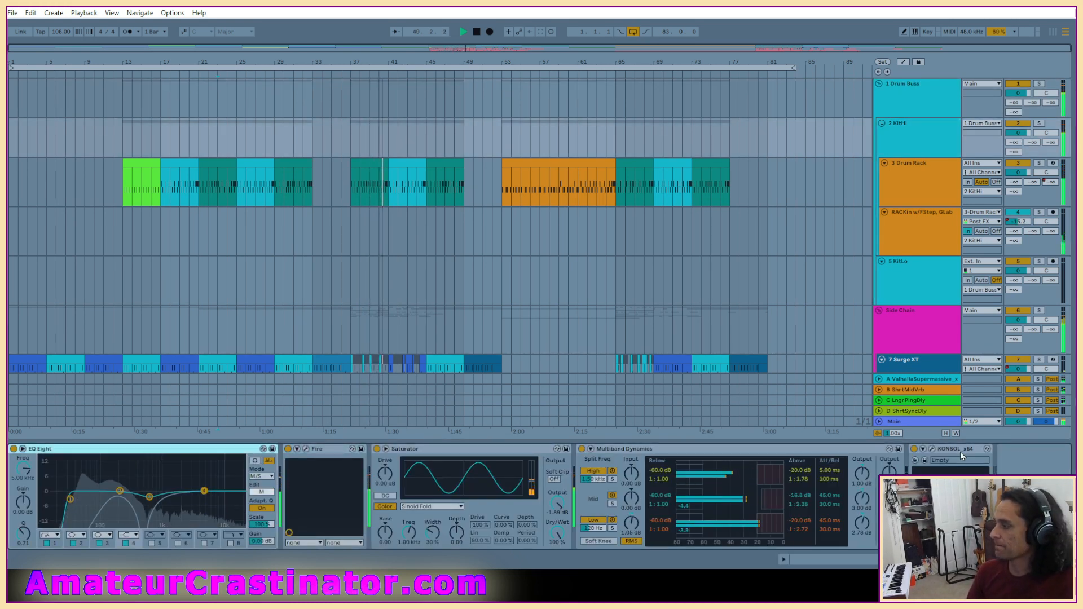
{"action": "left_click", "coordinate": [918, 96]}
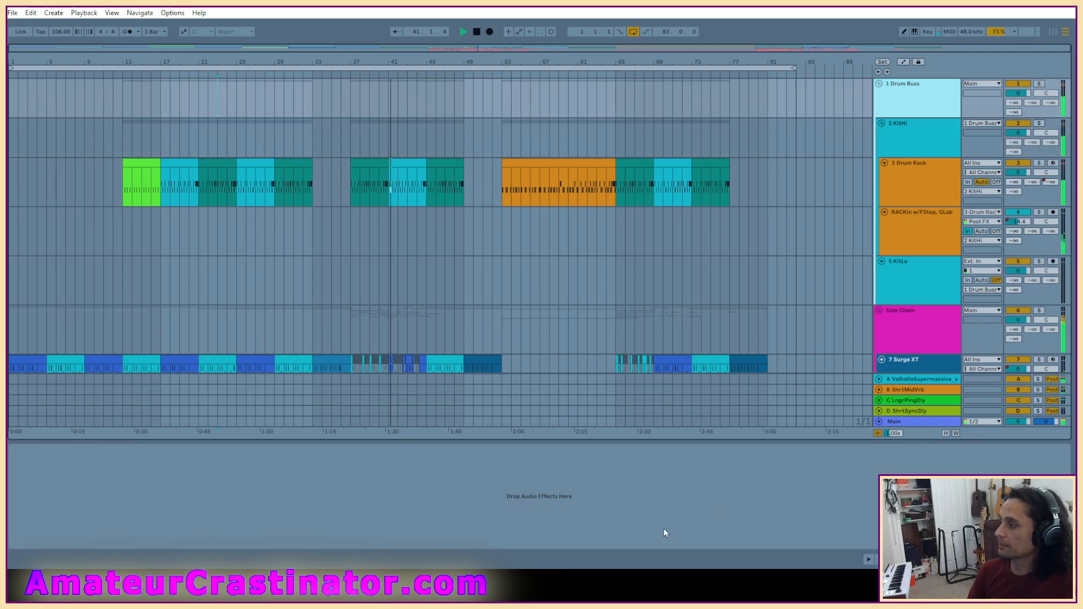
{"action": "left_click", "coordinate": [939, 147]}
{"action": "left_click", "coordinate": [939, 146]}
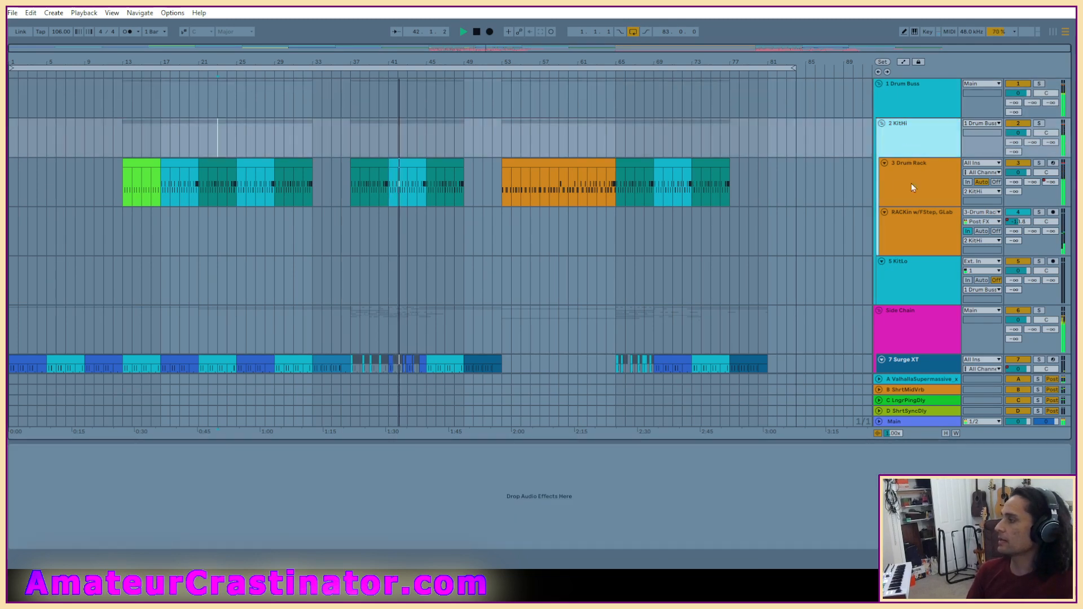
Set the KitLo track's audio input source to KitHi.
{"action": "left_click", "coordinate": [919, 280]}
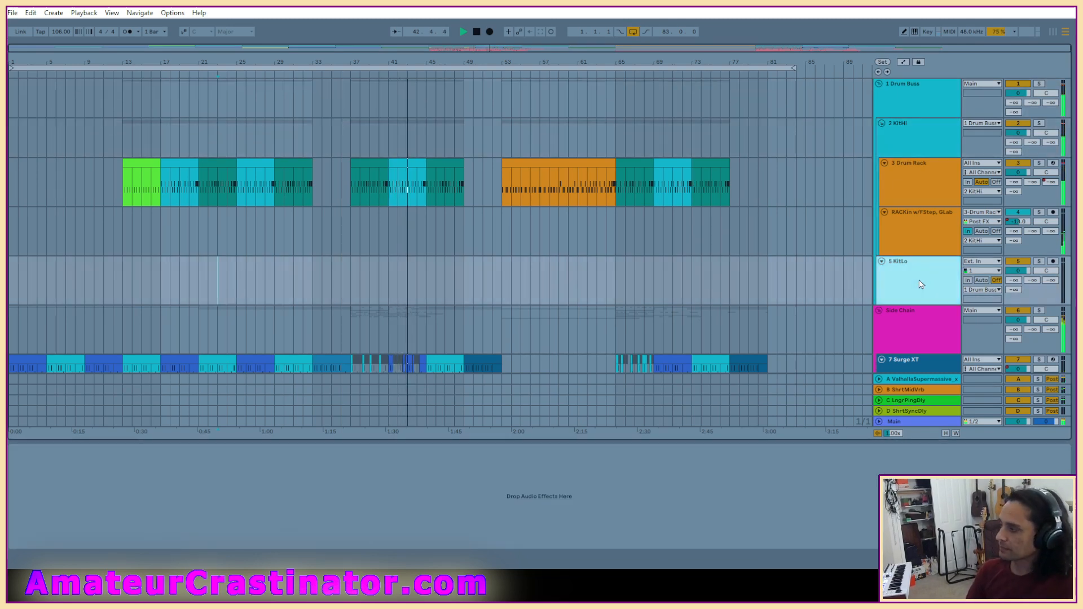
{"action": "left_click", "coordinate": [981, 250]}
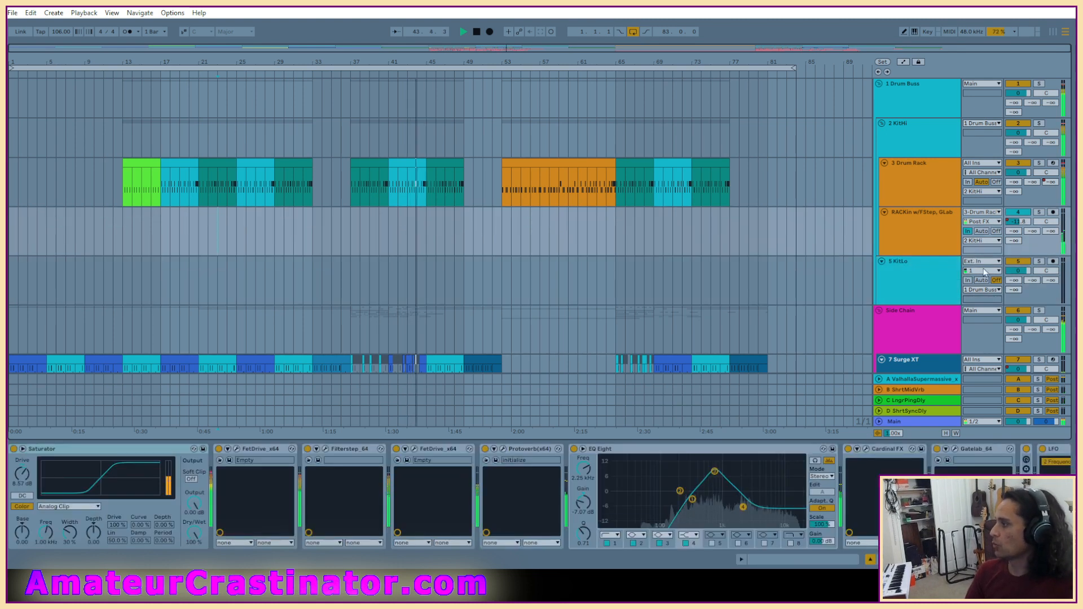
{"action": "left_click", "coordinate": [981, 262]}
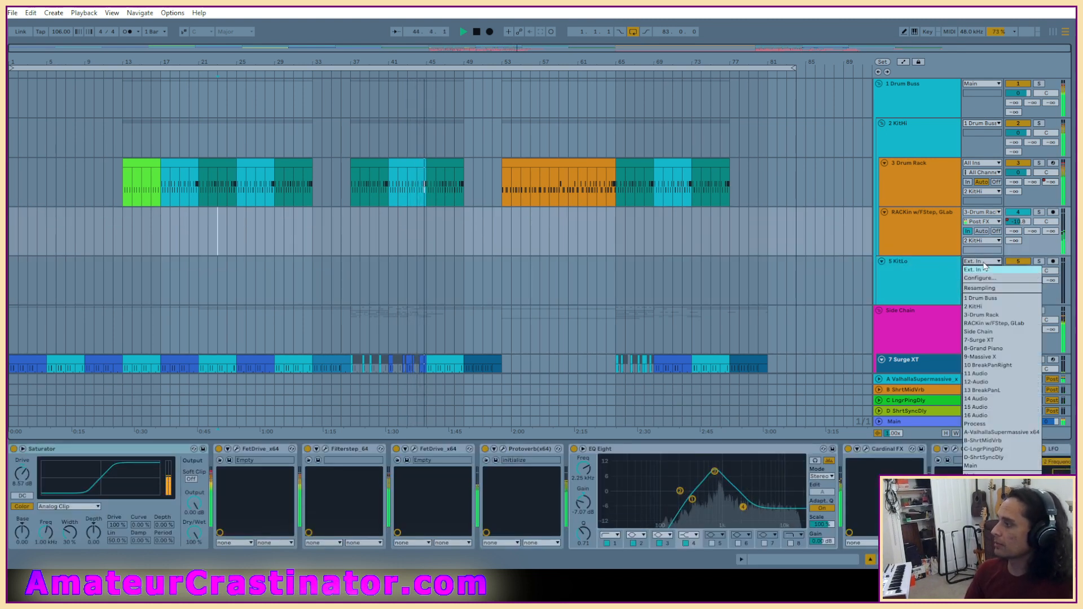
{"action": "left_click", "coordinate": [988, 309]}
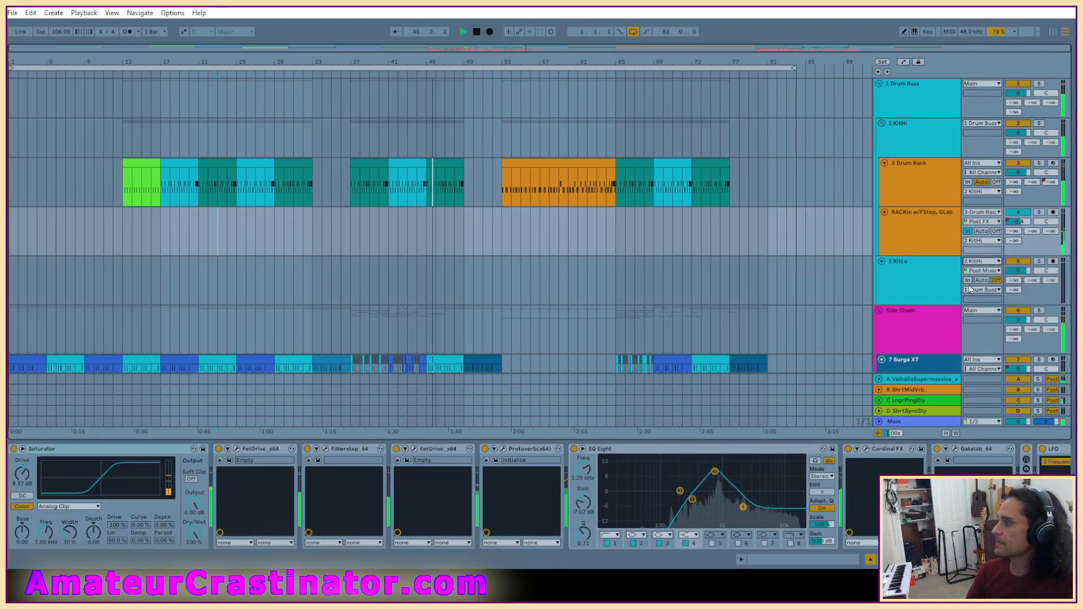
Add an EQ Eight to KitLo and set the track's input tap point to Pre FX.
{"action": "left_click", "coordinate": [921, 283]}
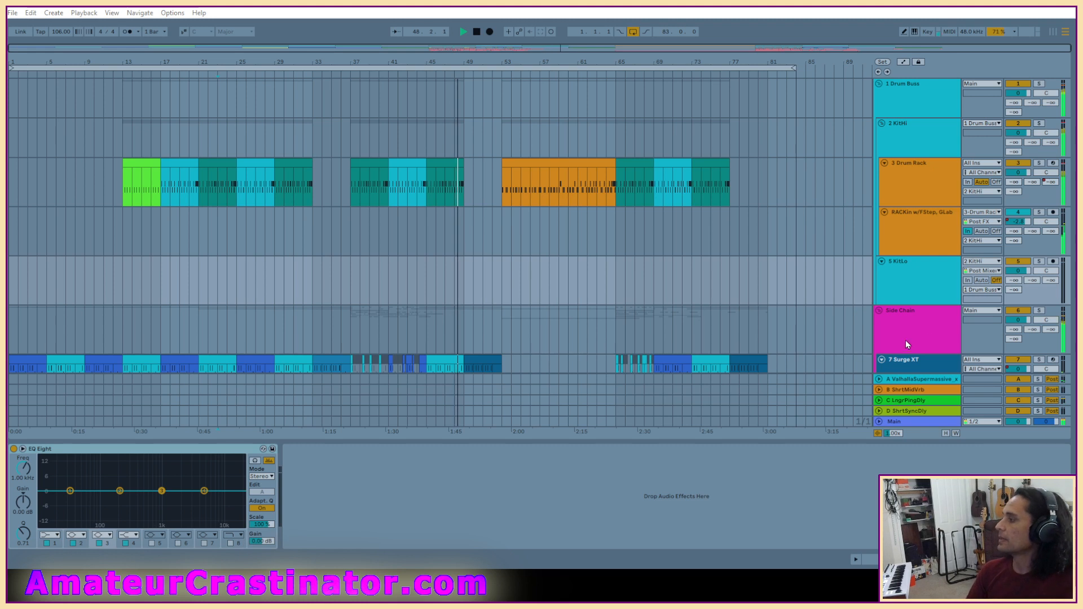
{"action": "left_click", "coordinate": [917, 278]}
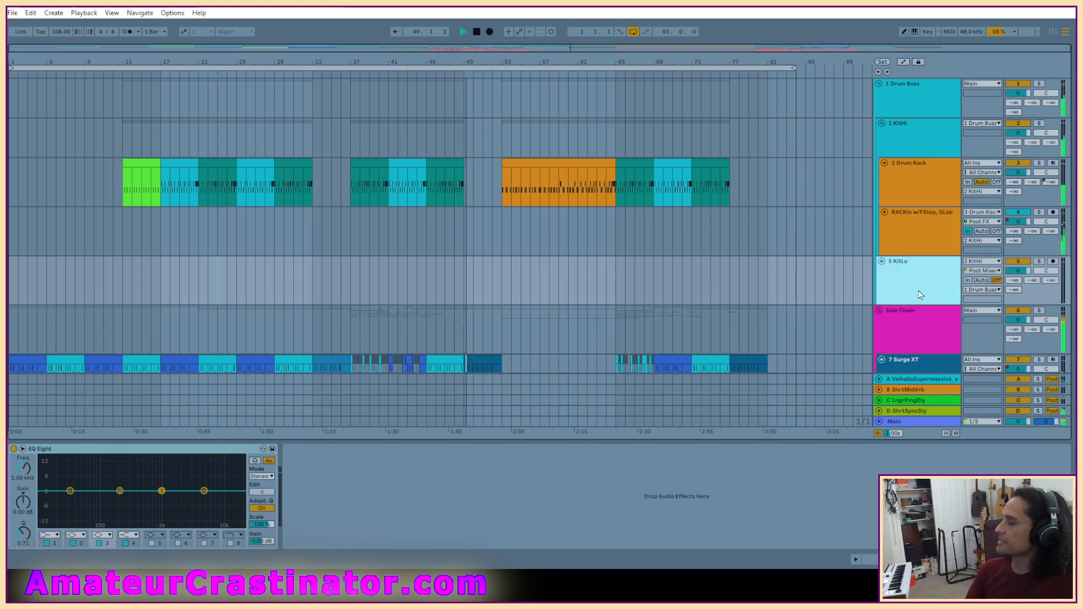
{"action": "left_click", "coordinate": [978, 272]}
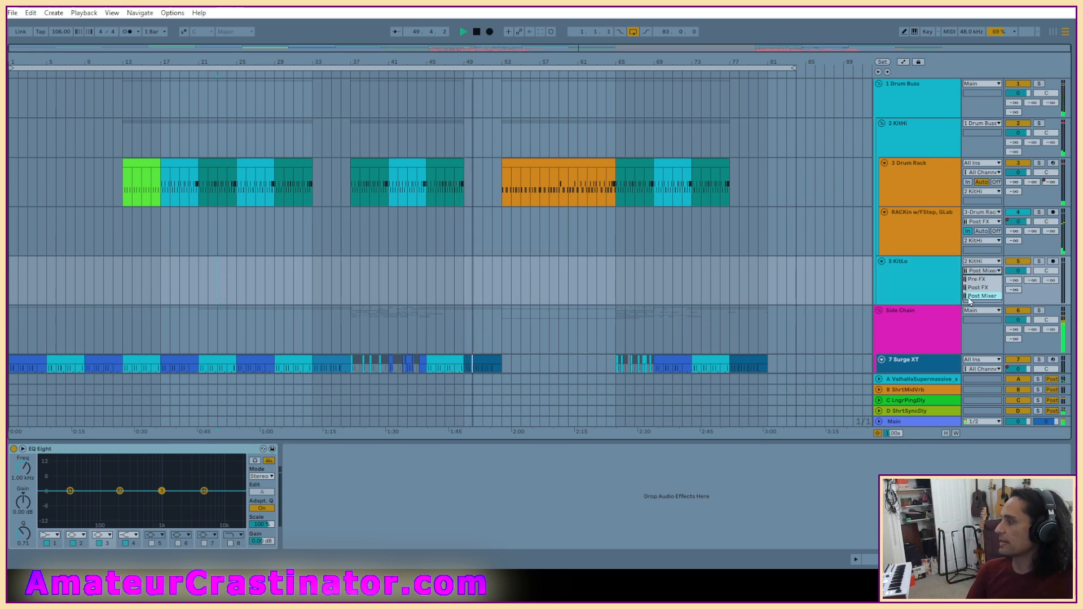
{"action": "left_click", "coordinate": [976, 280]}
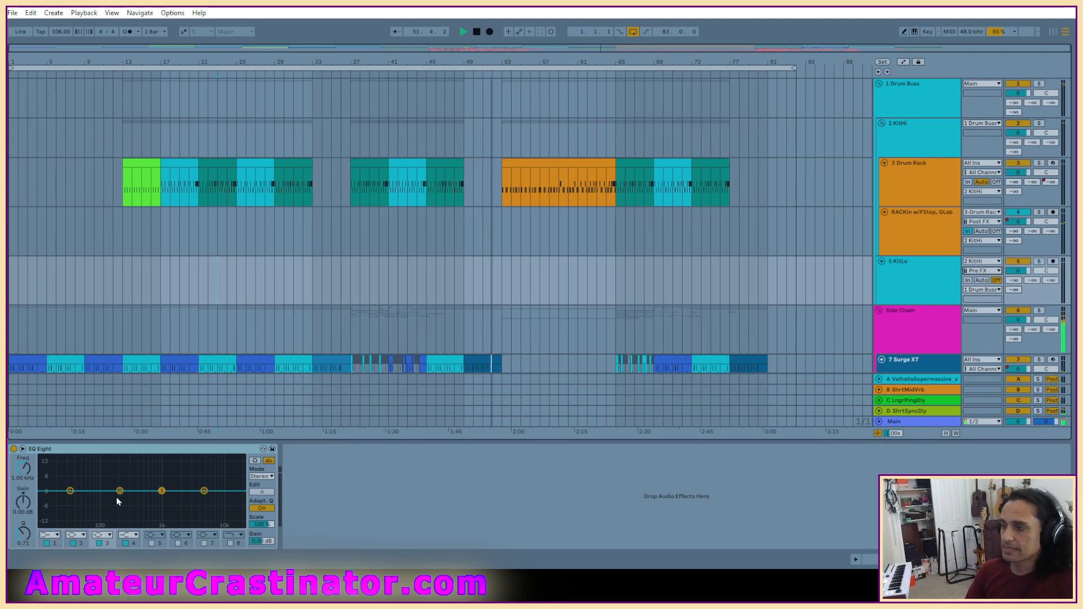
Enable EQ Eight's band 8 as a high cut at 188 Hz and set KitLo's monitoring to In.
{"action": "left_click", "coordinate": [230, 544]}
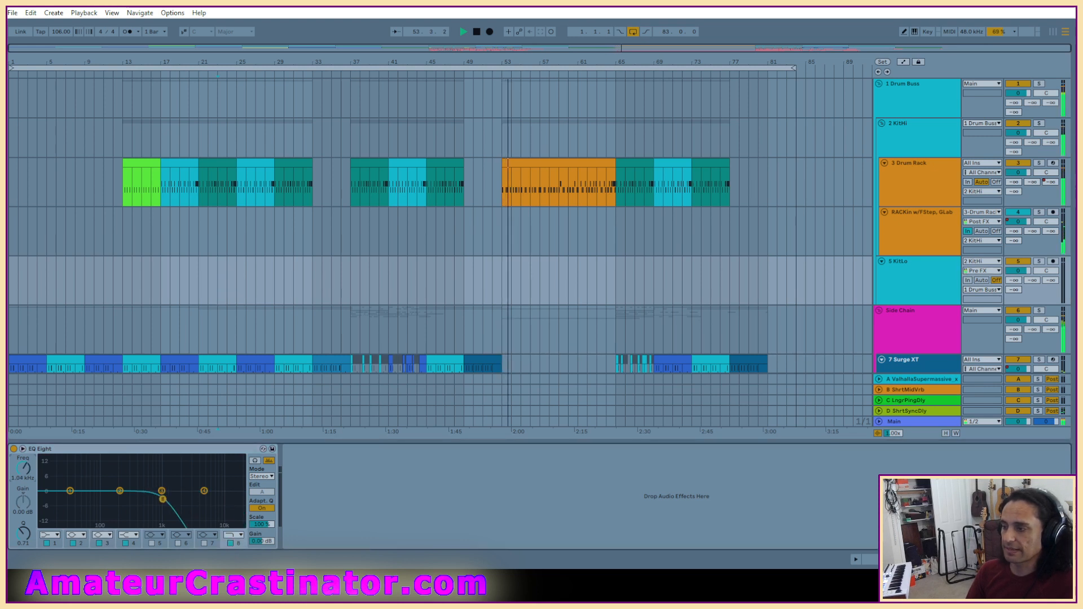
{"action": "left_click_drag", "start_coordinate": [162, 499], "coordinate": [122, 500]}
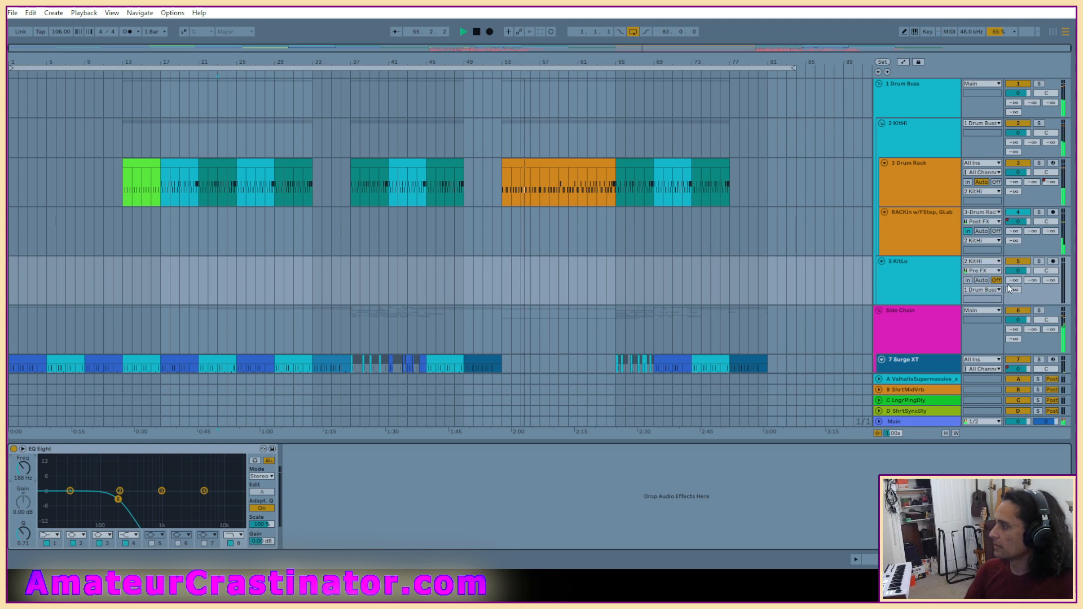
{"action": "left_click", "coordinate": [967, 280]}
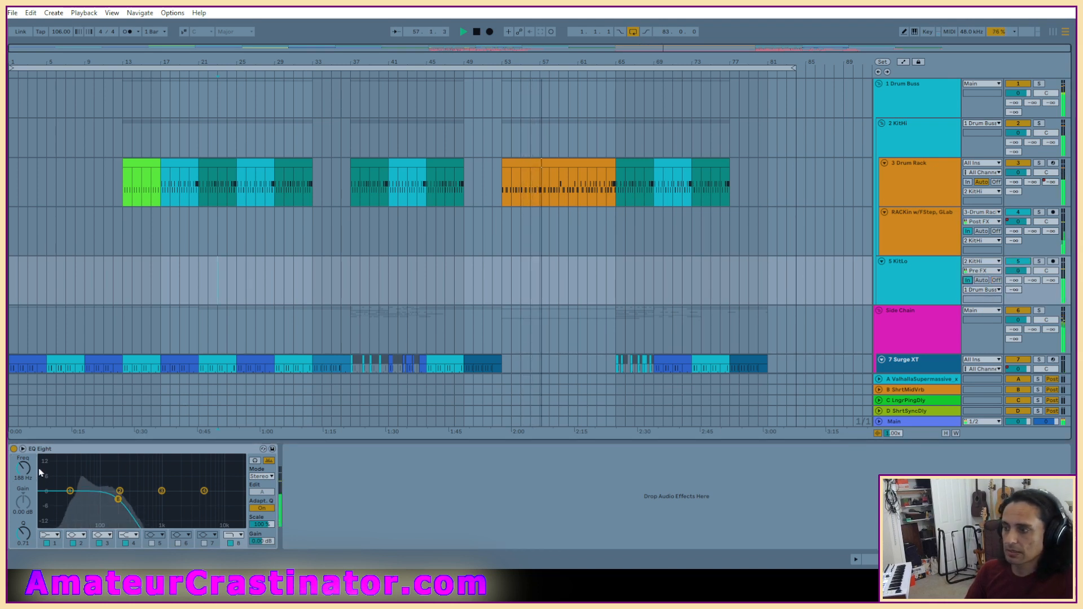
Sweep KitLo's high-cut frequency while listening and settle it at about 84 Hz.
{"action": "mouse_move", "coordinate": [23, 468]}
{"action": "left_mouse_down"}
{"action": "mouse_move", "coordinate": [24, 448]}
{"action": "mouse_move", "coordinate": [23, 462]}
{"action": "left_mouse_up"}
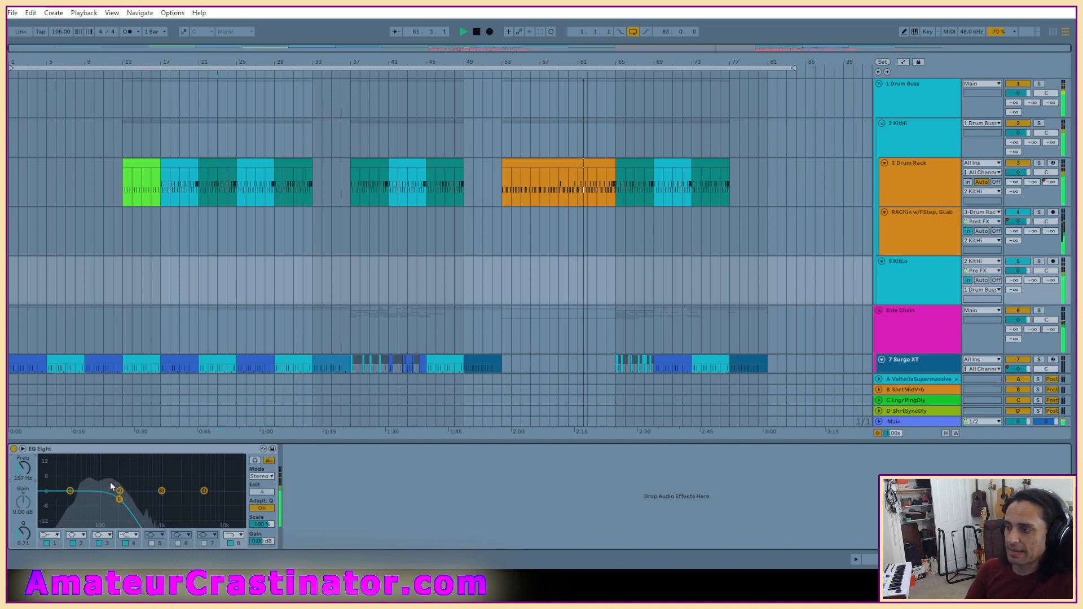
{"action": "left_click_drag", "start_coordinate": [23, 468], "coordinate": [23, 462]}
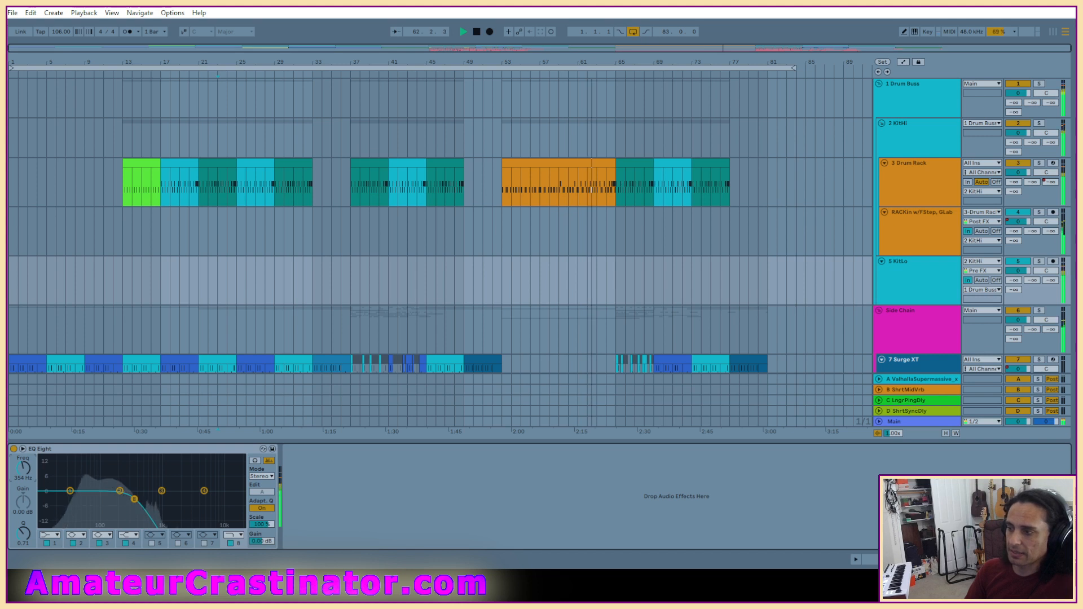
{"action": "left_click_drag", "start_coordinate": [134, 499], "coordinate": [164, 499]}
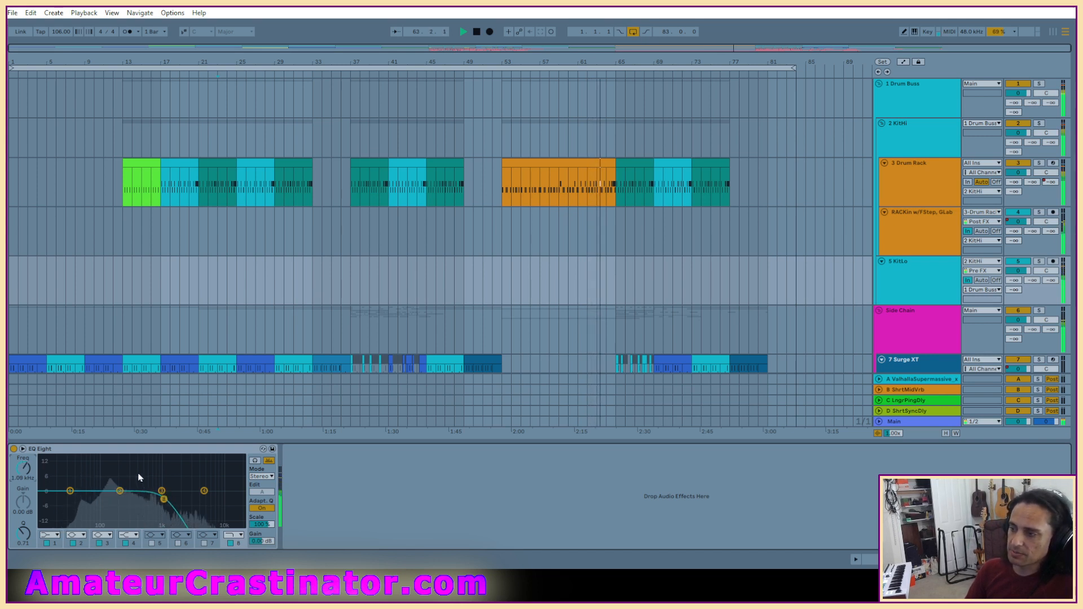
{"action": "left_click_drag", "start_coordinate": [23, 469], "coordinate": [23, 505]}
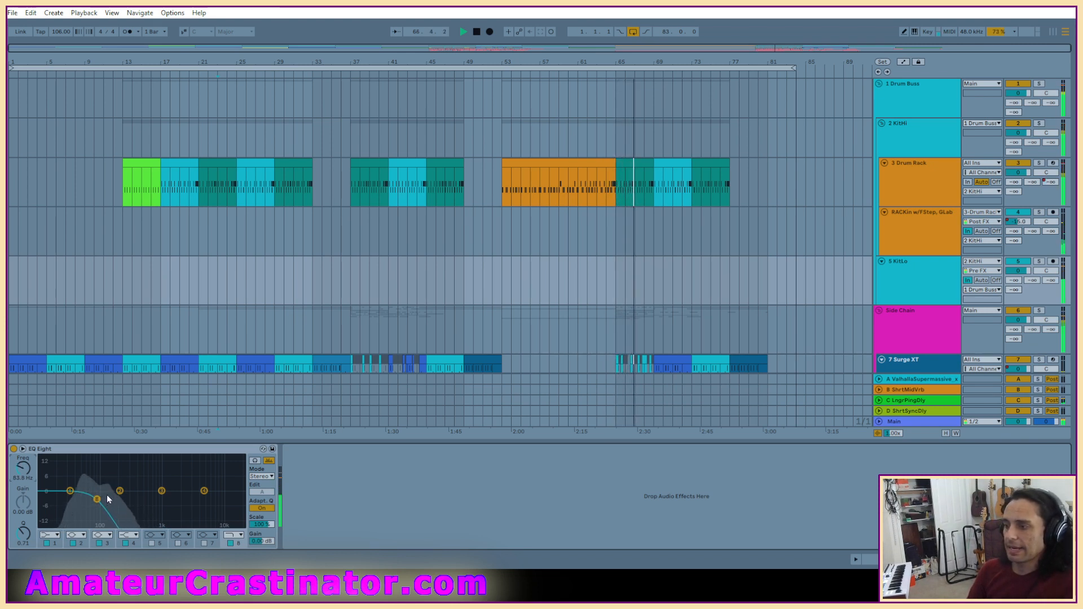
Load TDR Nova on the KitHi group and enable its high-pass filter with a 12dB/oct slope.
{"action": "left_click", "coordinate": [898, 151]}
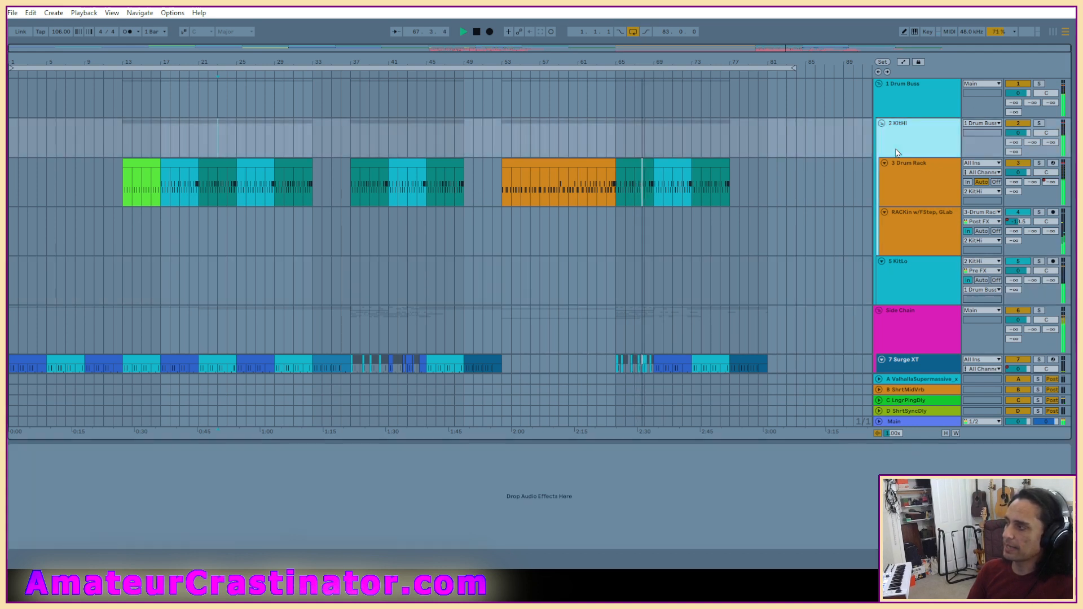
{"action": "key", "text": "ctrl+f"}
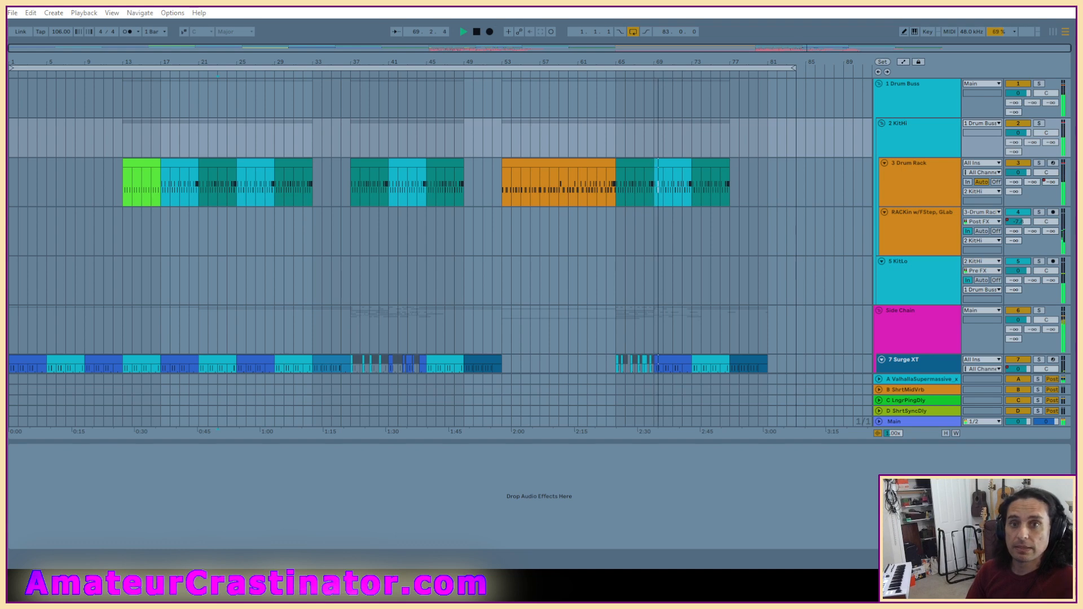
{"action": "key", "text": "Return"}
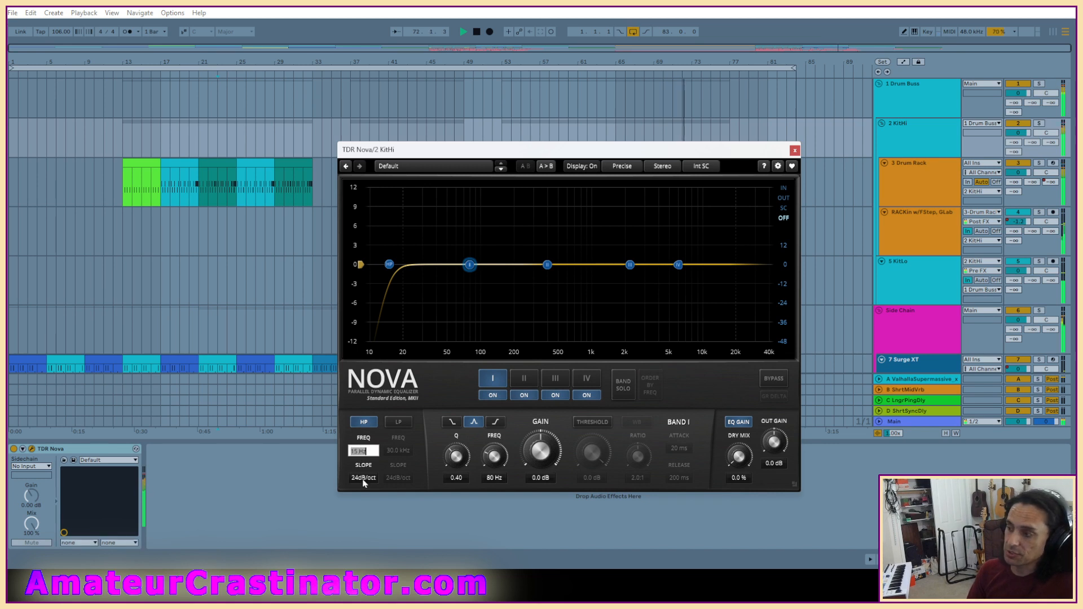
{"action": "left_click", "coordinate": [364, 478]}
{"action": "left_click", "coordinate": [370, 501]}
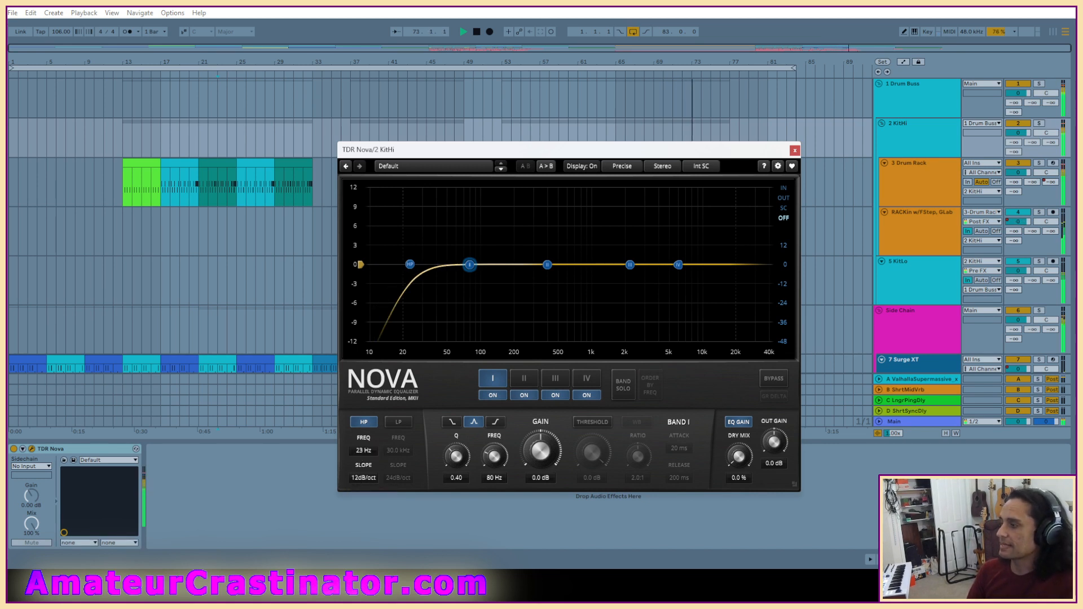
Show Nova's input spectrum and set the high-pass filter to a 6dB/oct slope at 59 Hz.
{"action": "left_click", "coordinate": [785, 189]}
{"action": "left_click", "coordinate": [365, 478]}
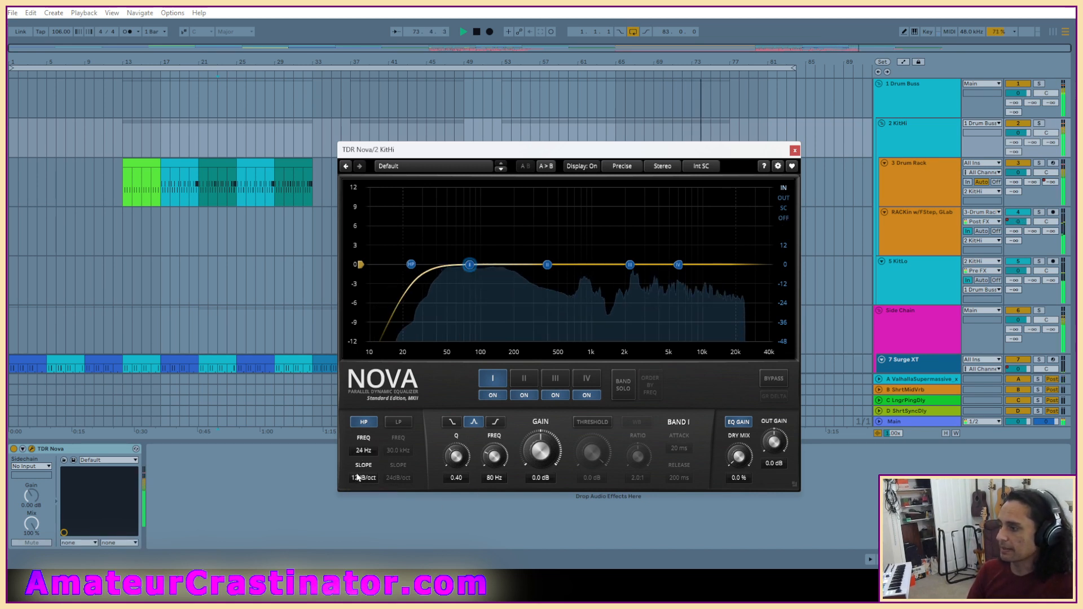
{"action": "left_click", "coordinate": [367, 489]}
{"action": "left_click_drag", "start_coordinate": [412, 264], "coordinate": [455, 264]}
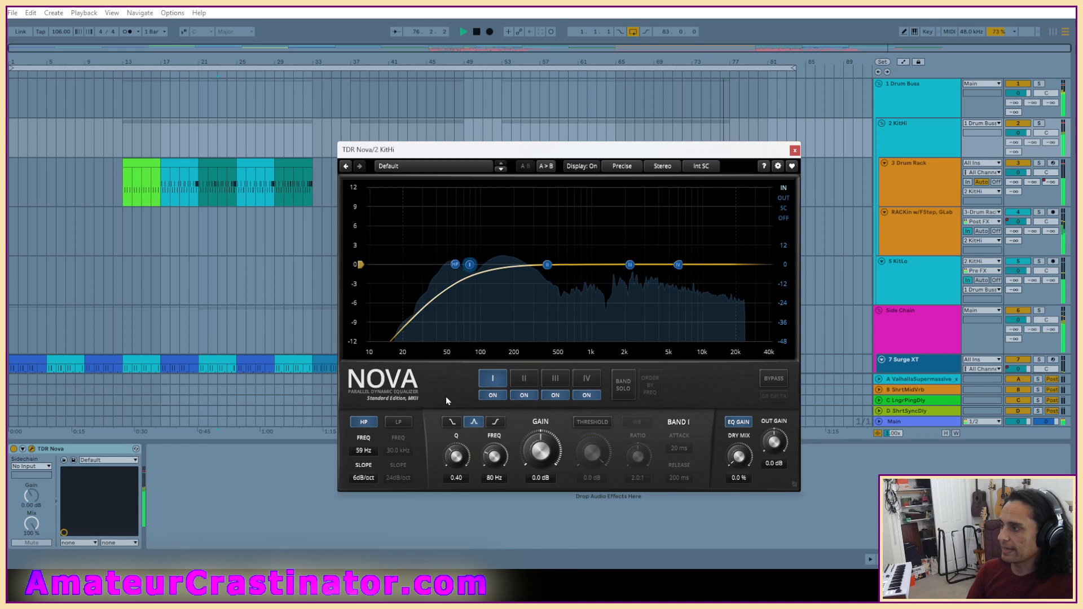
Raise Nova's high-pass filter on KitHi to 122 Hz and close the plugin window.
{"action": "left_click", "coordinate": [496, 260]}
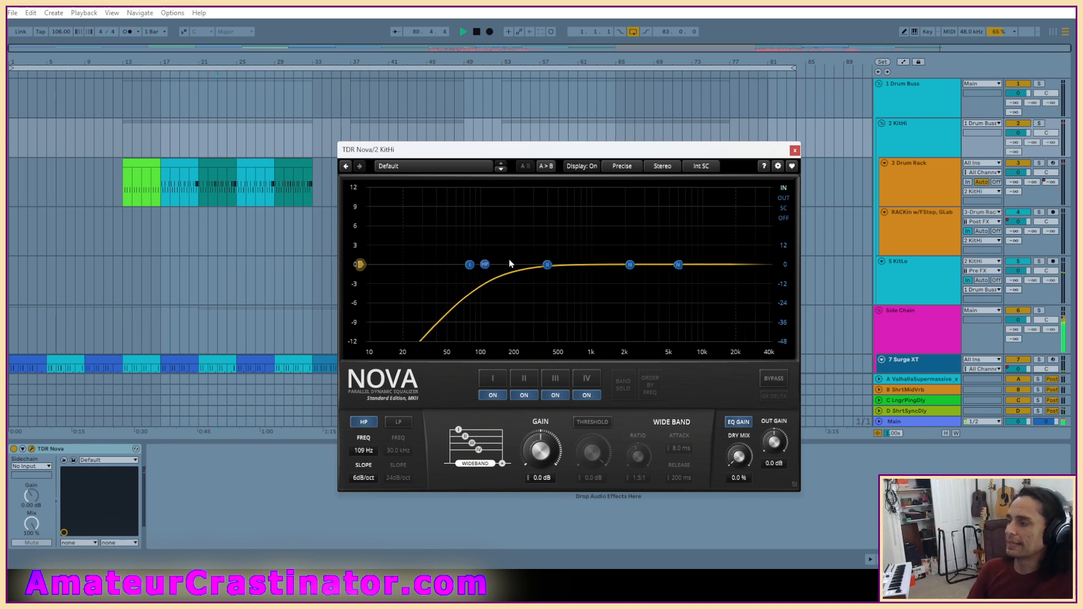
{"action": "scroll", "coordinate": [366, 453], "scroll_direction": "up", "scroll_amount": 2}
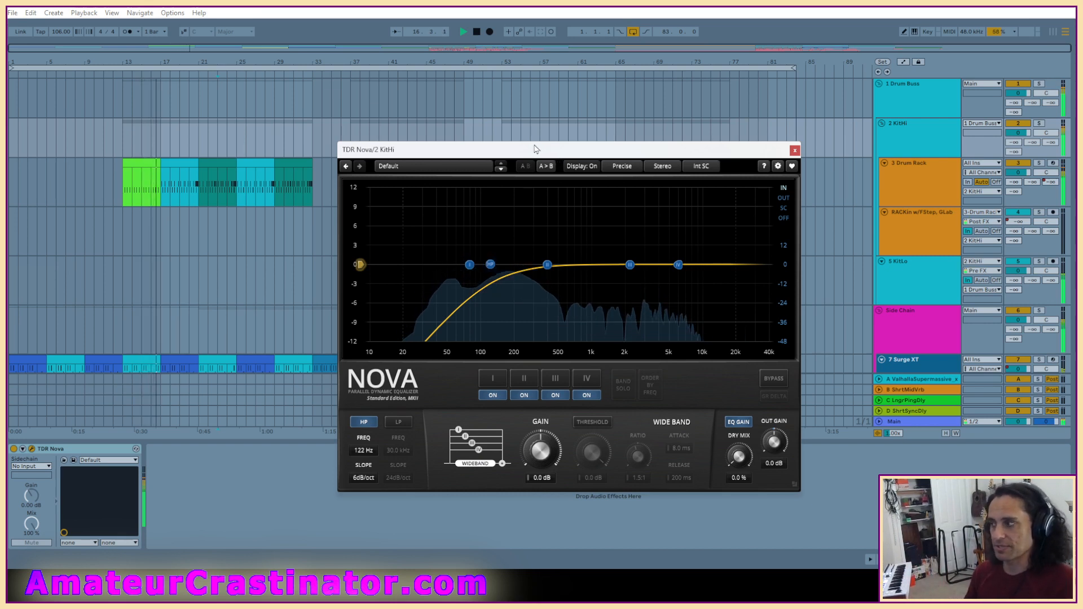
{"action": "left_click", "coordinate": [794, 150]}
Raise the high-cut frequency of band 8 in KitLo's EQ Eight to 648 Hz.
{"action": "left_click", "coordinate": [918, 292]}
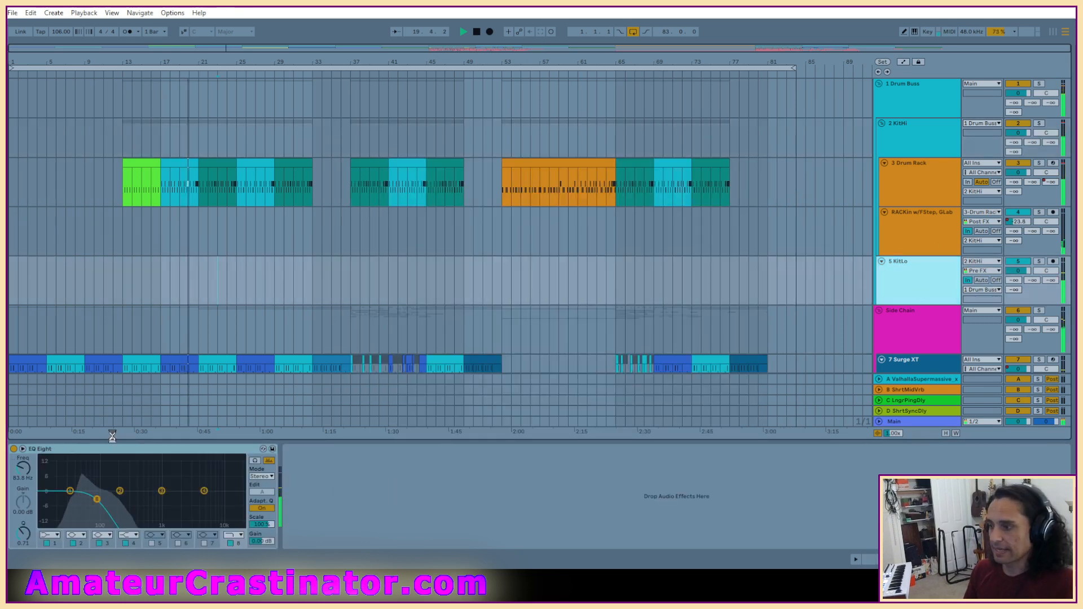
{"action": "left_click", "coordinate": [135, 545]}
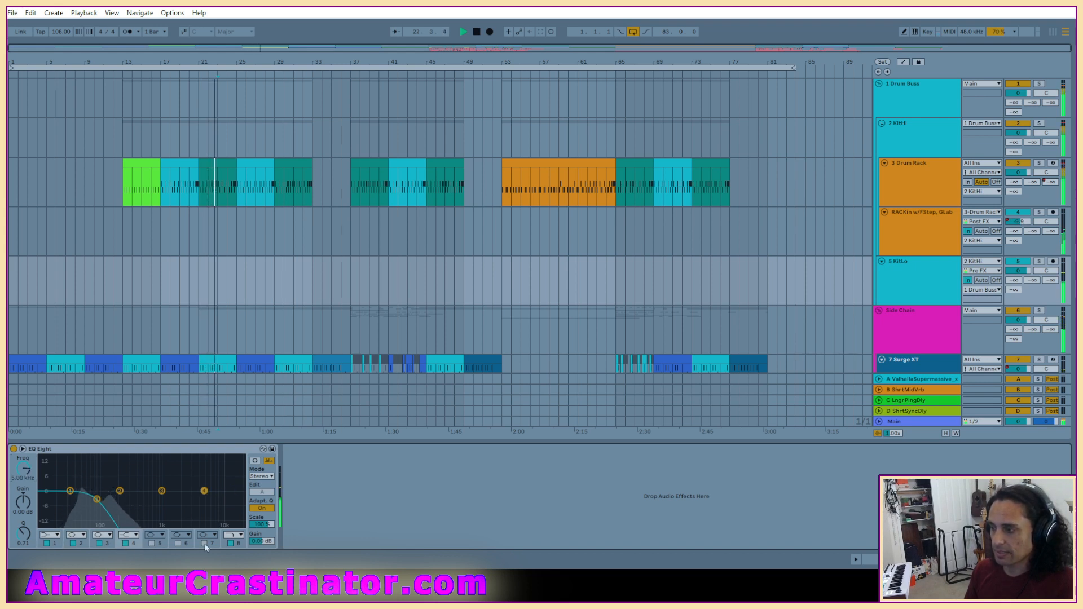
{"action": "left_click", "coordinate": [237, 545]}
{"action": "left_click_drag", "start_coordinate": [23, 469], "coordinate": [23, 431]}
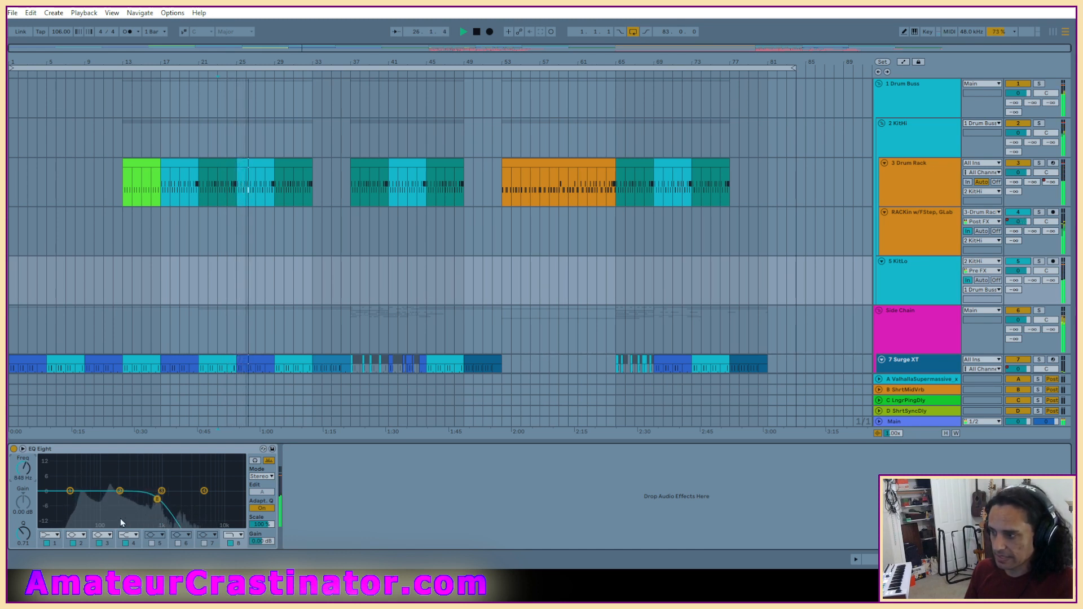
Make band 2 of KitLo's EQ Eight a notch filter and place it at 435 Hz.
{"action": "left_click", "coordinate": [103, 535]}
{"action": "left_click", "coordinate": [82, 536]}
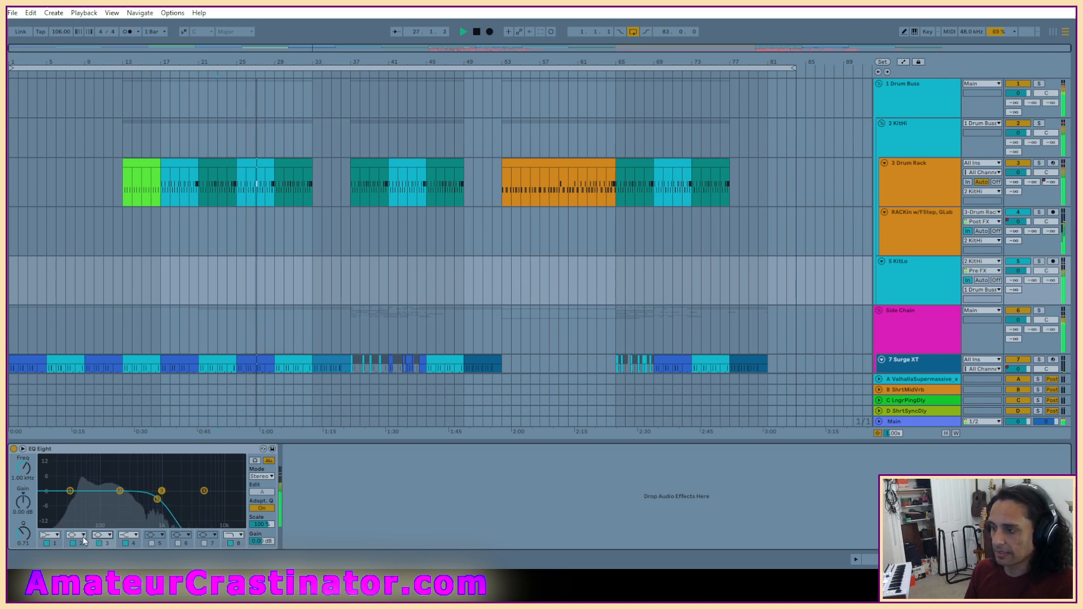
{"action": "left_click", "coordinate": [83, 536]}
{"action": "left_click", "coordinate": [77, 505]}
{"action": "left_click_drag", "start_coordinate": [120, 499], "coordinate": [141, 478]}
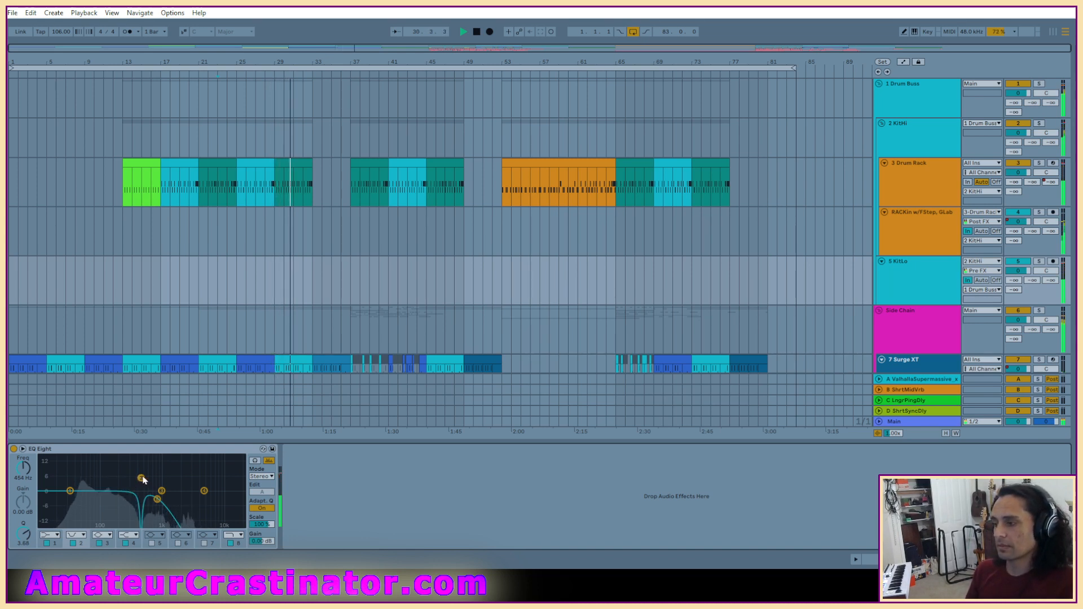
{"action": "left_click_drag", "start_coordinate": [141, 478], "coordinate": [140, 479]}
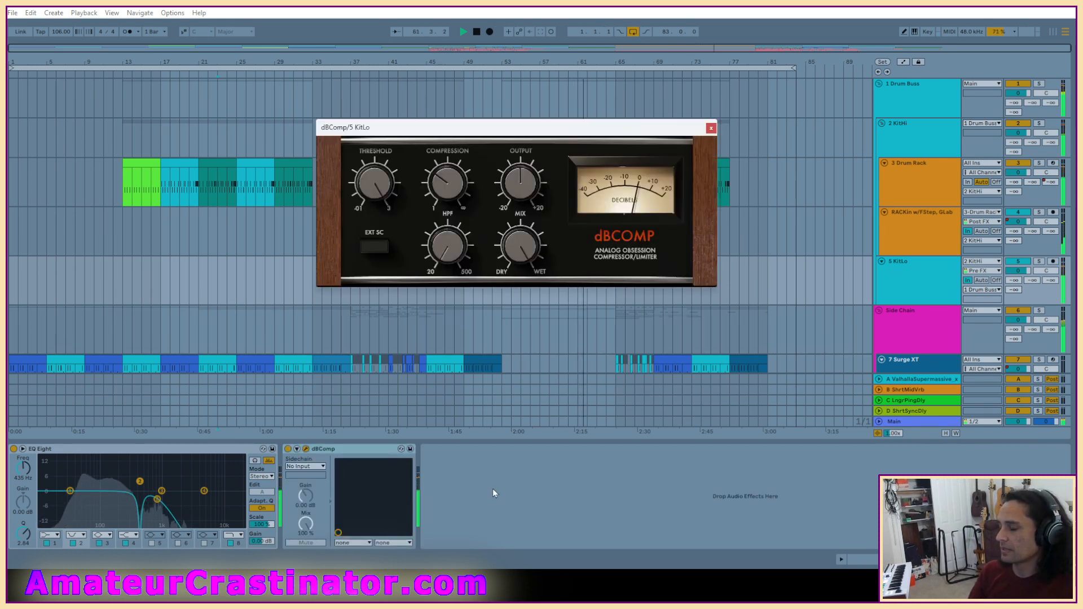
Replace the dBComp compressor on KitLo with SPECOMP and reposition its window over the arrangement.
{"action": "left_click", "coordinate": [373, 450]}
{"action": "key", "text": "Delete"}
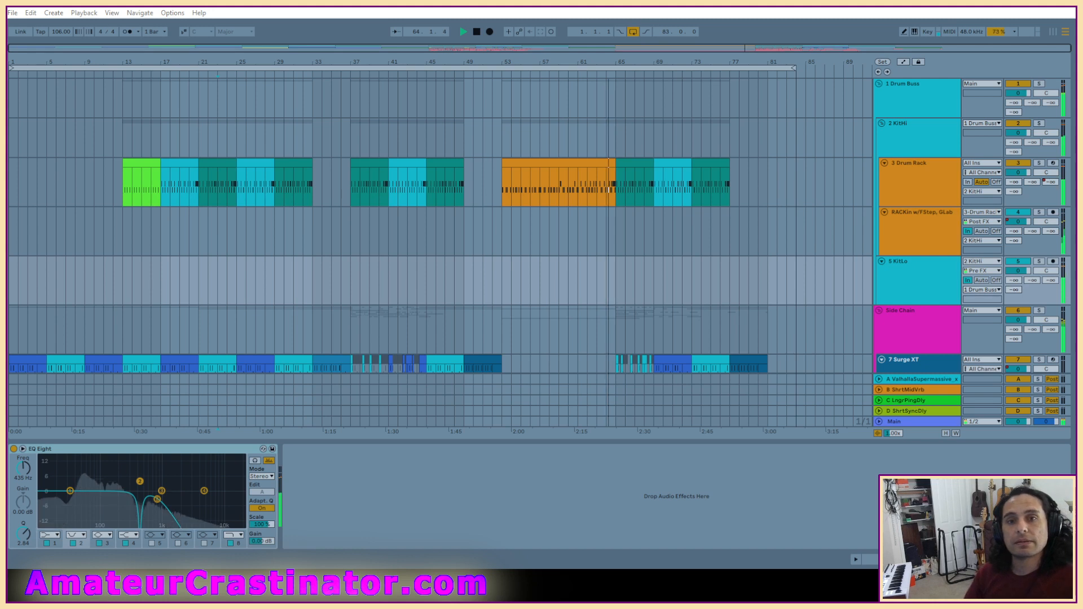
{"action": "left_click_drag", "start_coordinate": [1082, 527], "coordinate": [838, 526]}
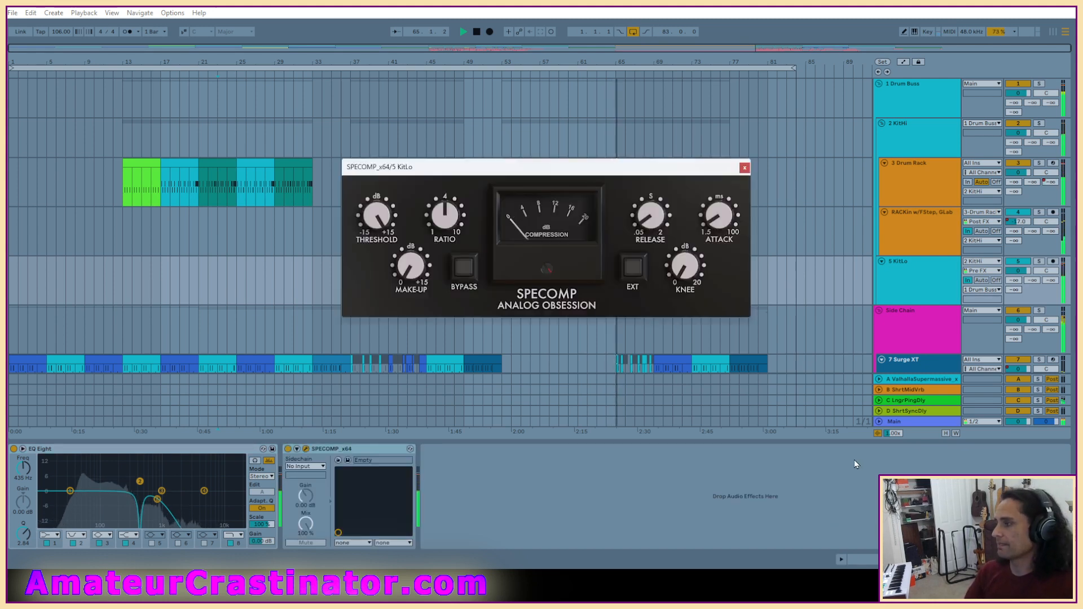
{"action": "left_click_drag", "start_coordinate": [542, 177], "coordinate": [492, 247]}
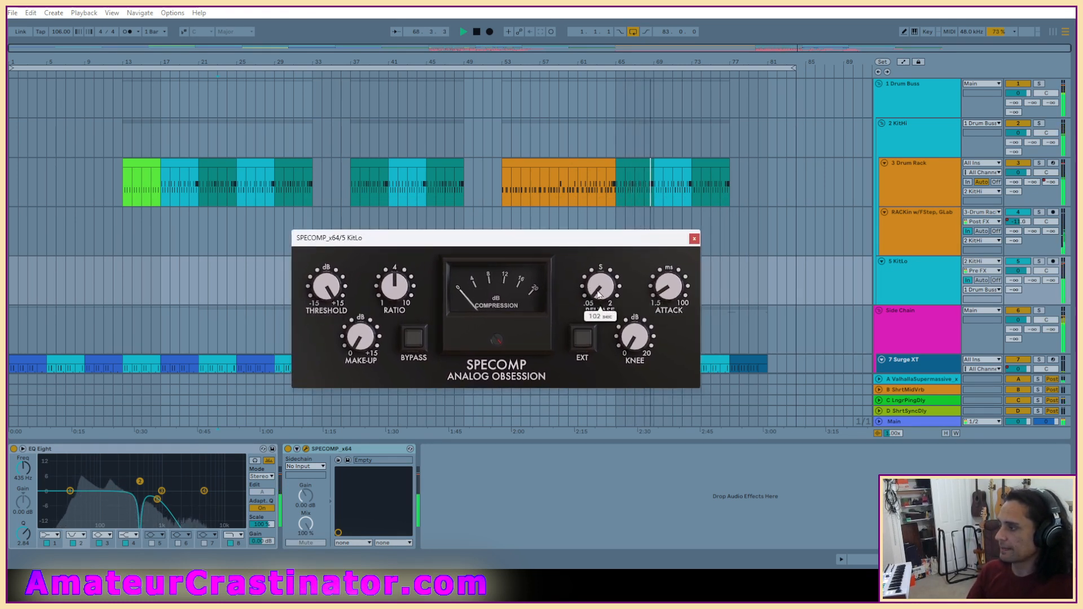
Set SPECOMP's threshold to 8.7 dB and its attack to 31.7 ms.
{"action": "left_click", "coordinate": [544, 486]}
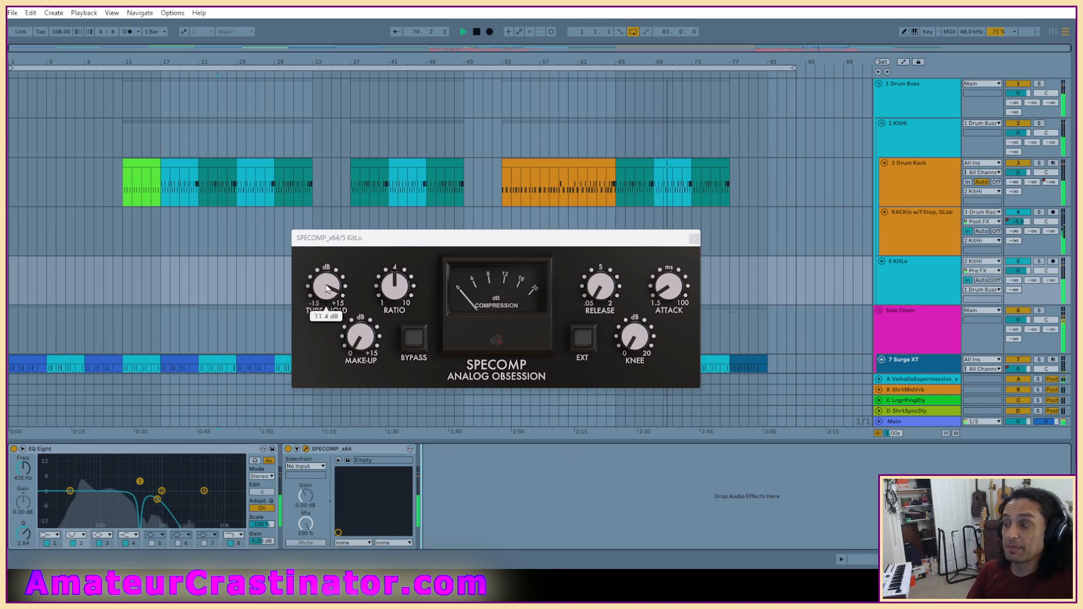
{"action": "left_click_drag", "start_coordinate": [327, 288], "coordinate": [324, 285]}
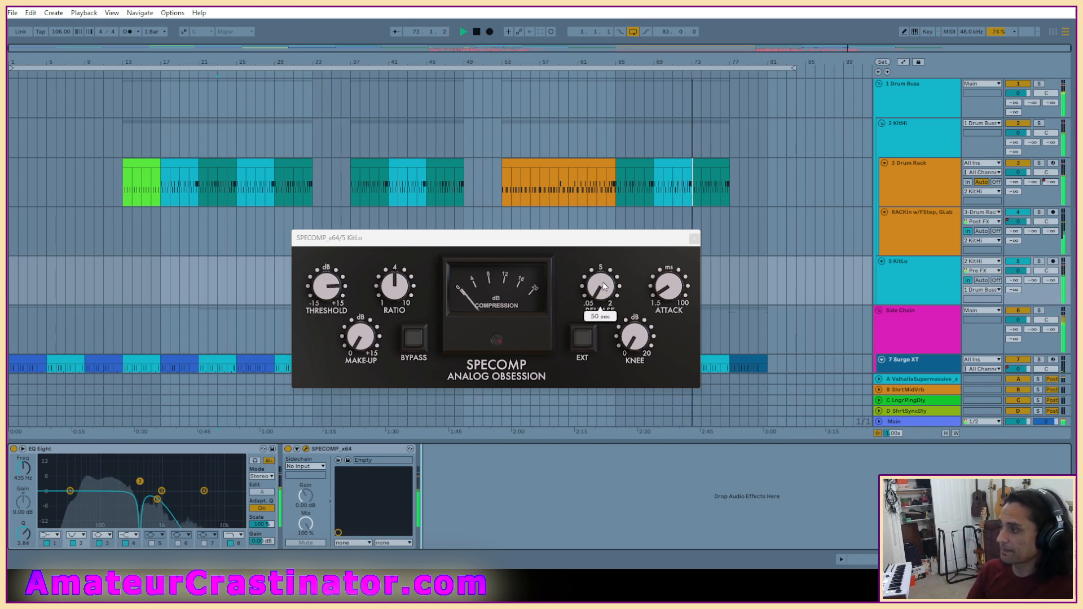
{"action": "scroll", "coordinate": [670, 289], "scroll_direction": "up", "scroll_amount": 2}
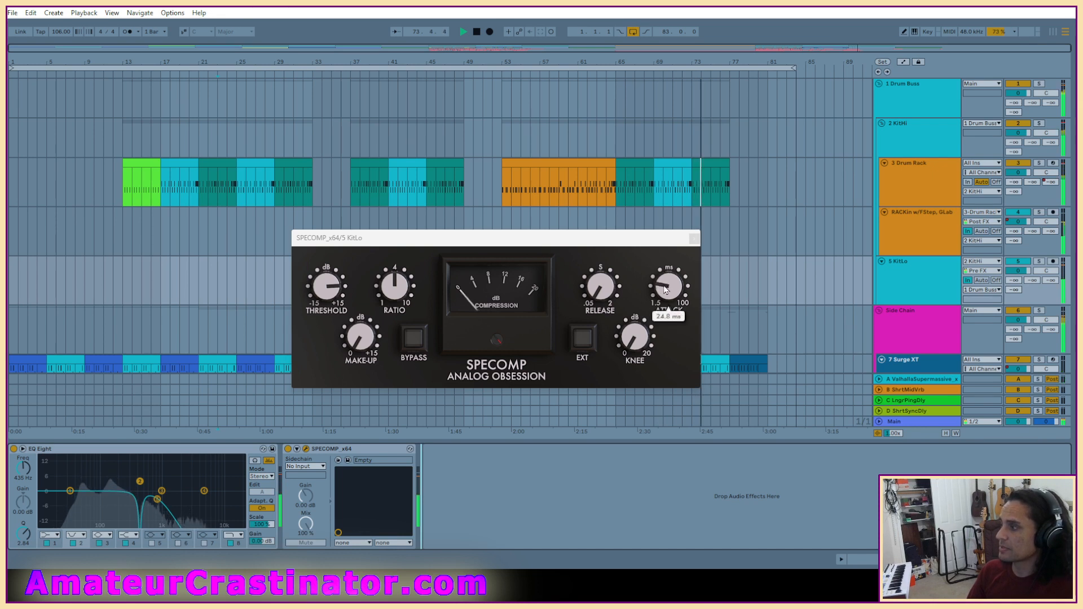
{"action": "mouse_move", "coordinate": [671, 287]}
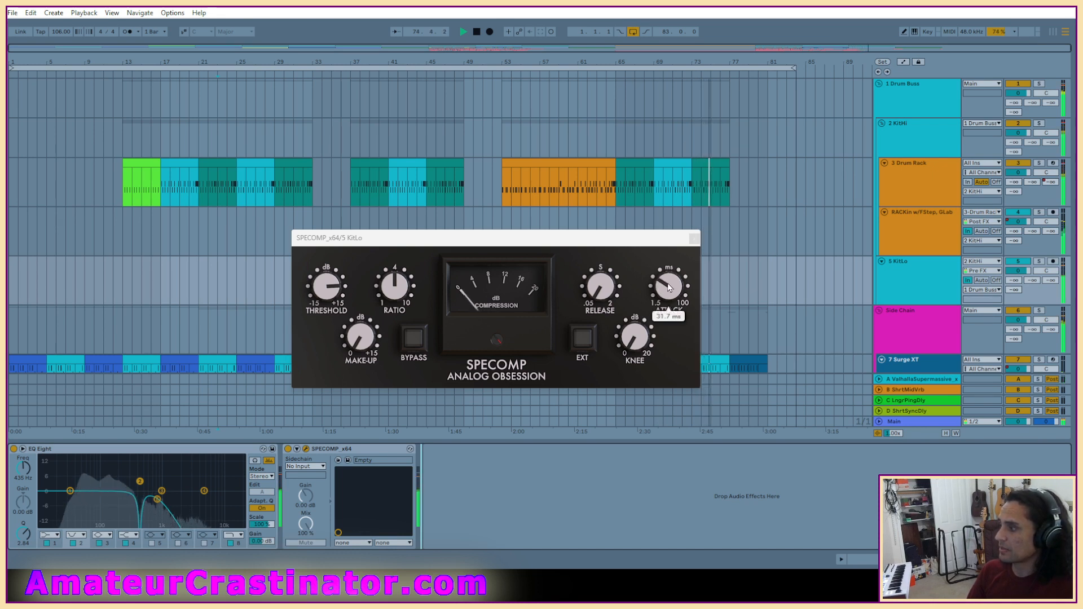
Lower SPECOMP's threshold further in small amounts while listening to the drums.
{"action": "mouse_move", "coordinate": [322, 297]}
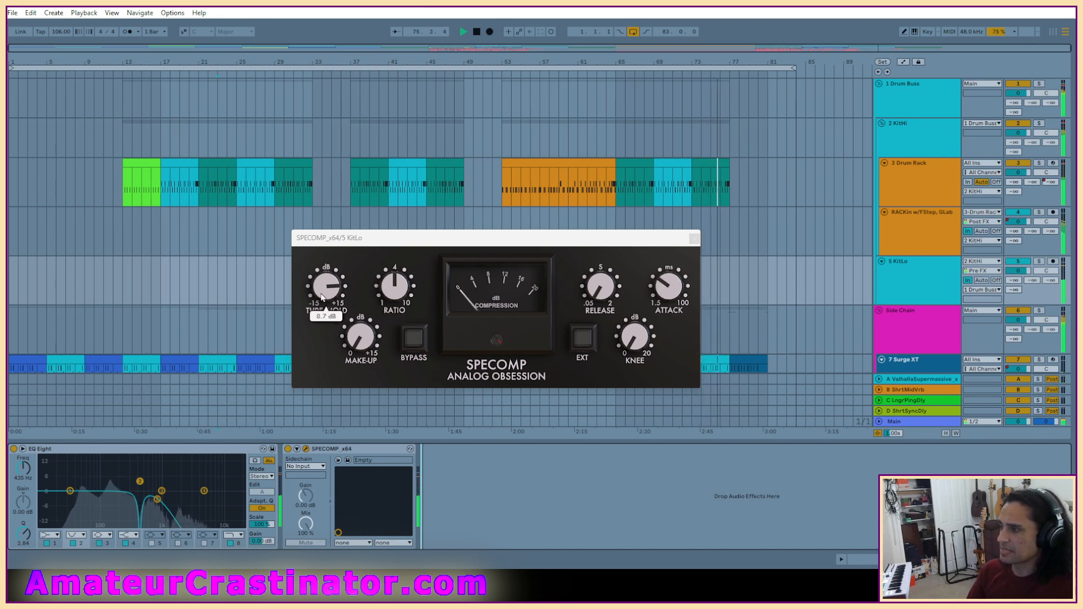
{"action": "scroll", "coordinate": [327, 294], "scroll_direction": "down", "scroll_amount": 2}
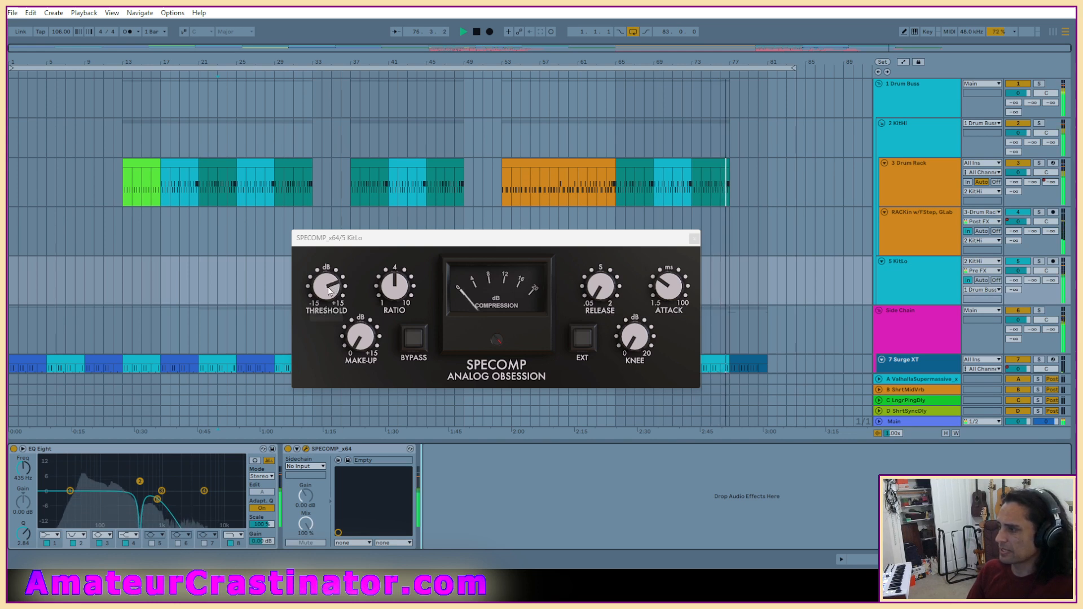
{"action": "scroll", "coordinate": [330, 292], "scroll_direction": "down", "scroll_amount": 1}
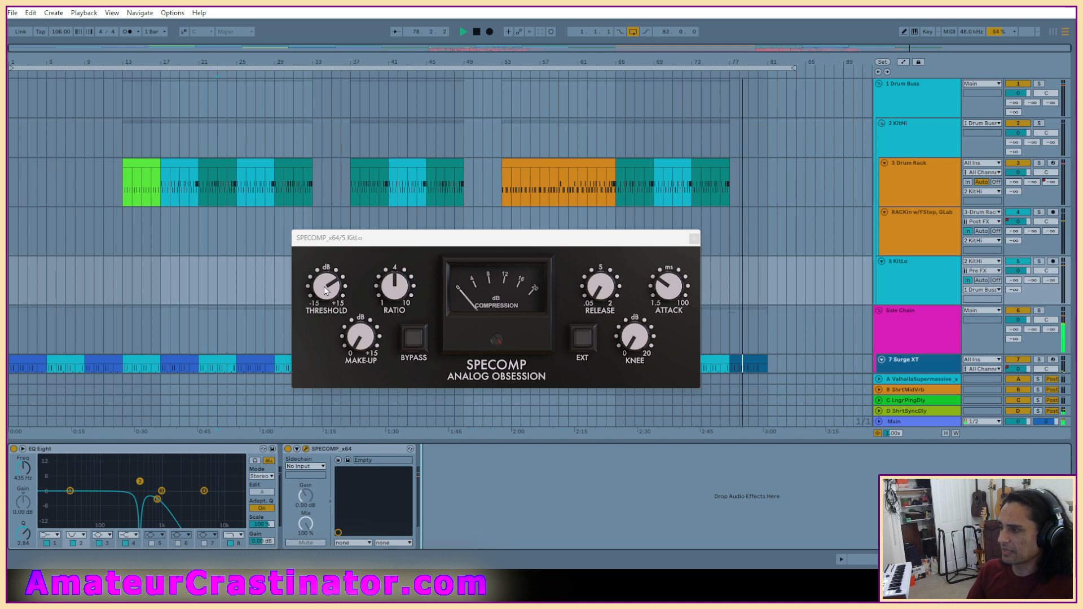
{"action": "scroll", "coordinate": [327, 290], "scroll_direction": "down", "scroll_amount": 1}
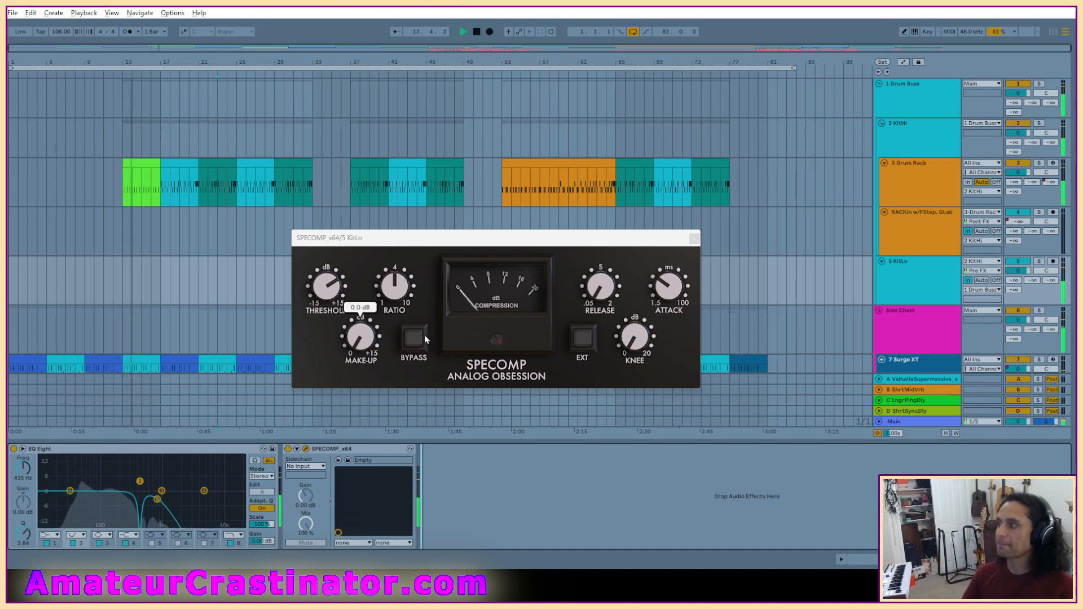
Raise SPECOMP's make-up gain and compression ratio and close its window.
{"action": "left_click_drag", "start_coordinate": [361, 354], "coordinate": [355, 332]}
{"action": "left_click_drag", "start_coordinate": [395, 295], "coordinate": [398, 291]}
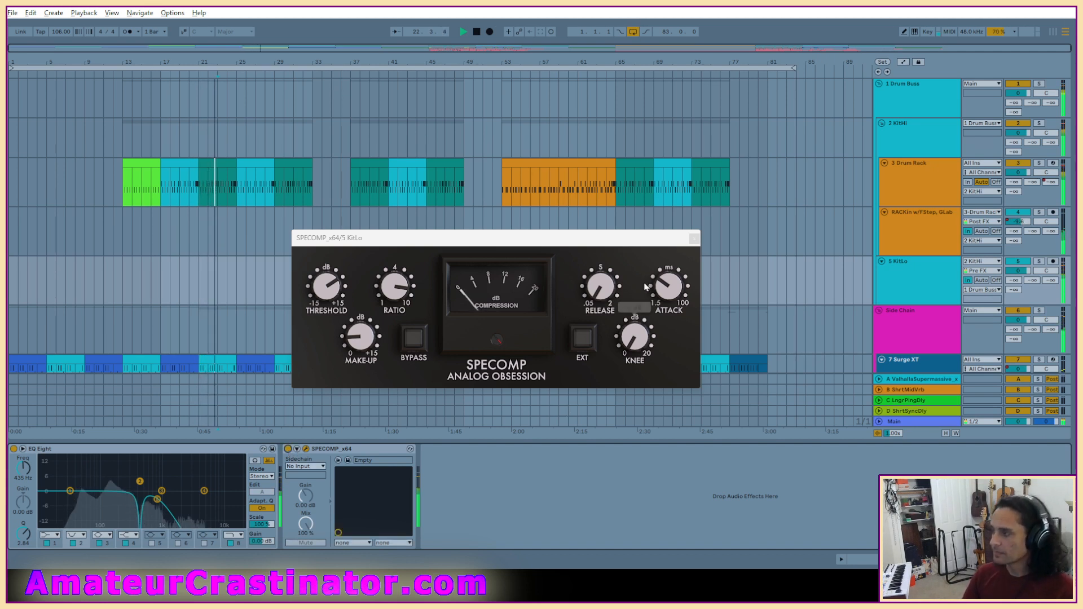
{"action": "left_click", "coordinate": [694, 238]}
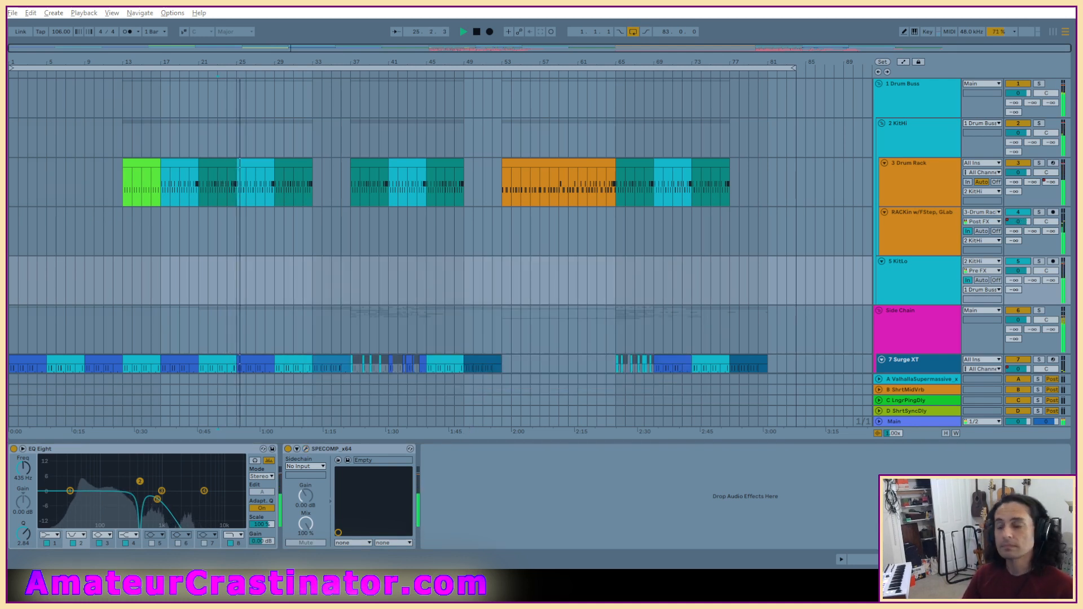
Add a second EQ Eight after SPECOMP on KitLo and pull band 1 down to -6.82 dB at 14.4 Hz.
{"action": "left_click", "coordinate": [474, 518]}
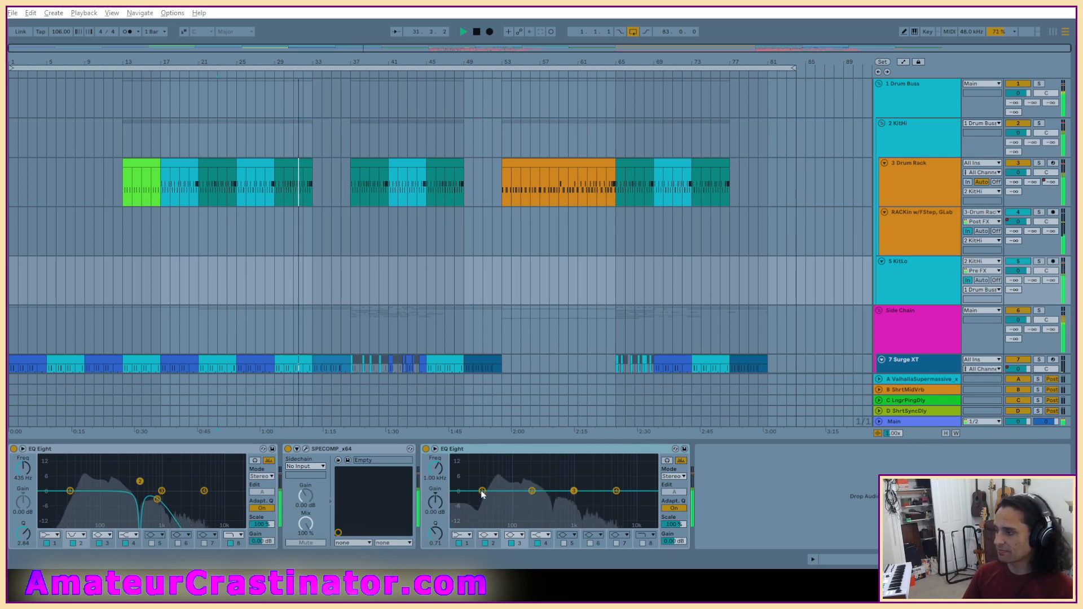
{"action": "left_click_drag", "start_coordinate": [482, 492], "coordinate": [463, 509]}
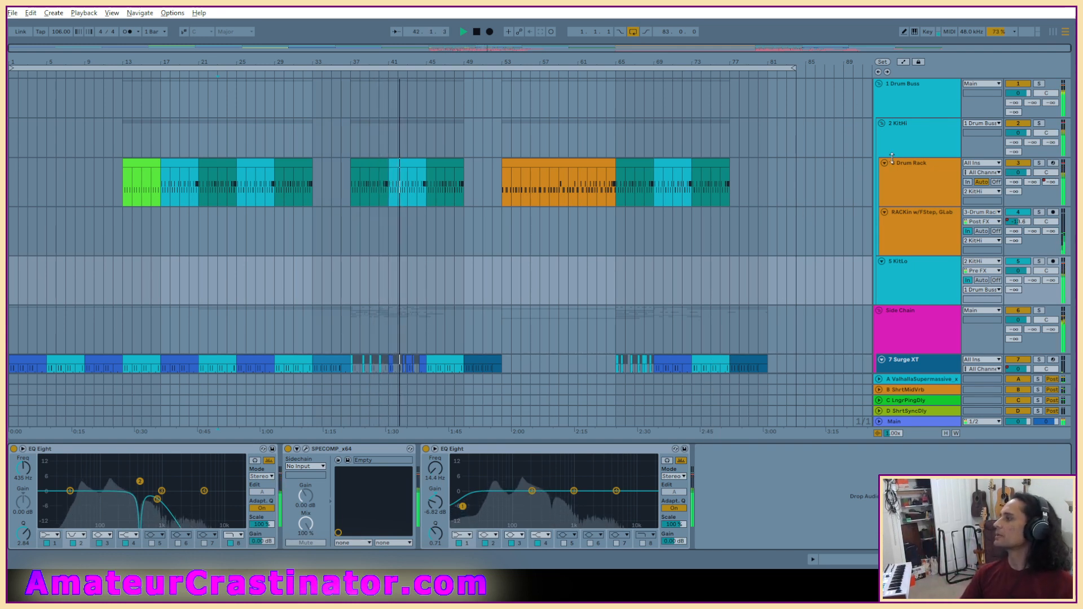
Set the sidechain input of TDR Nova on the KitHi group to KitLo.
{"action": "left_click", "coordinate": [906, 142]}
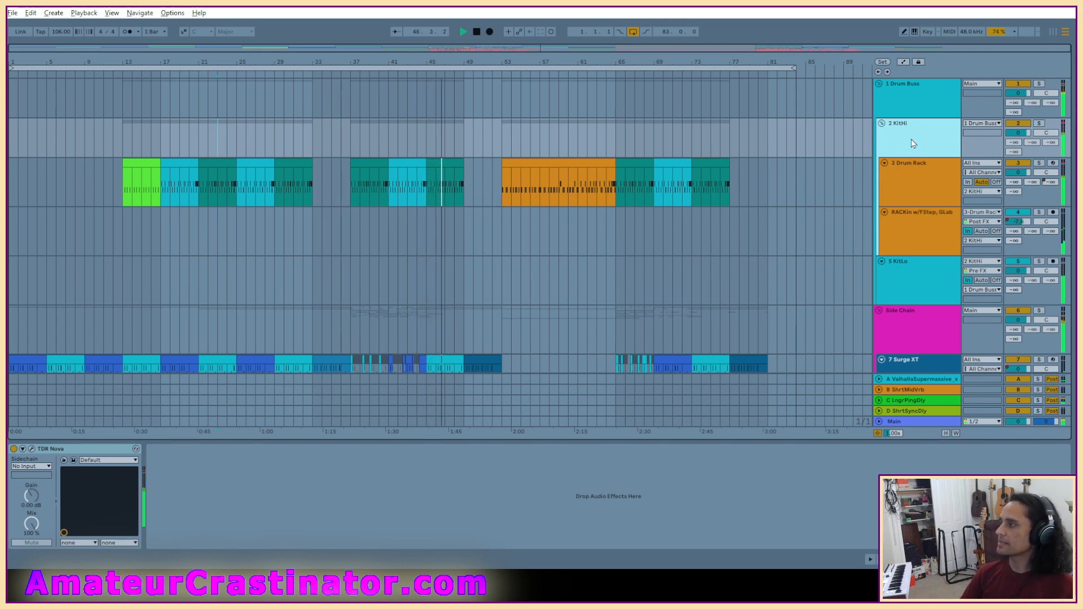
{"action": "left_click", "coordinate": [31, 466]}
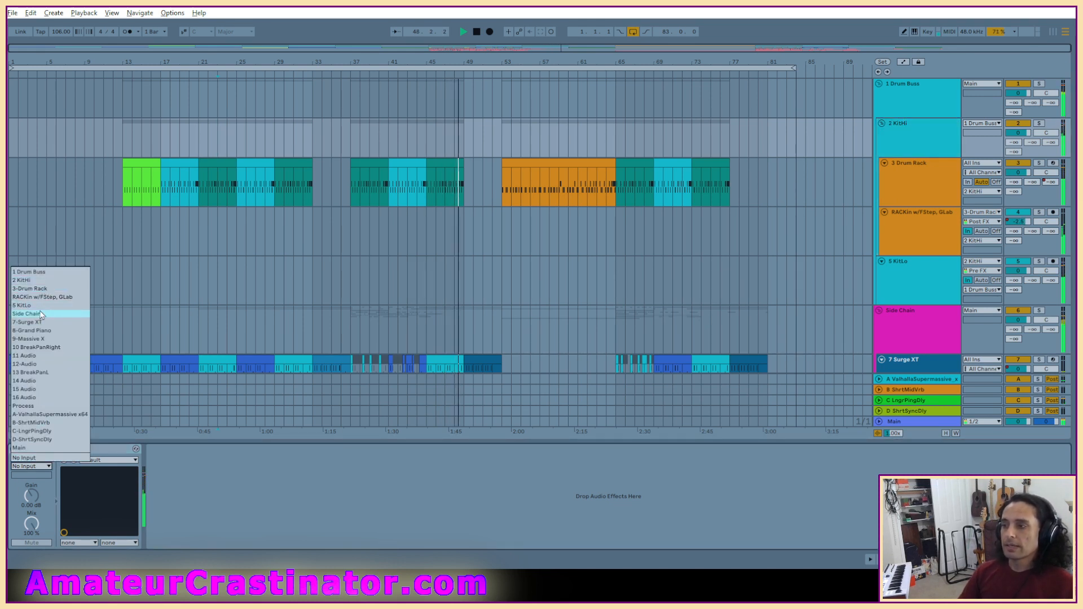
{"action": "left_click", "coordinate": [41, 314]}
{"action": "left_click", "coordinate": [34, 465]}
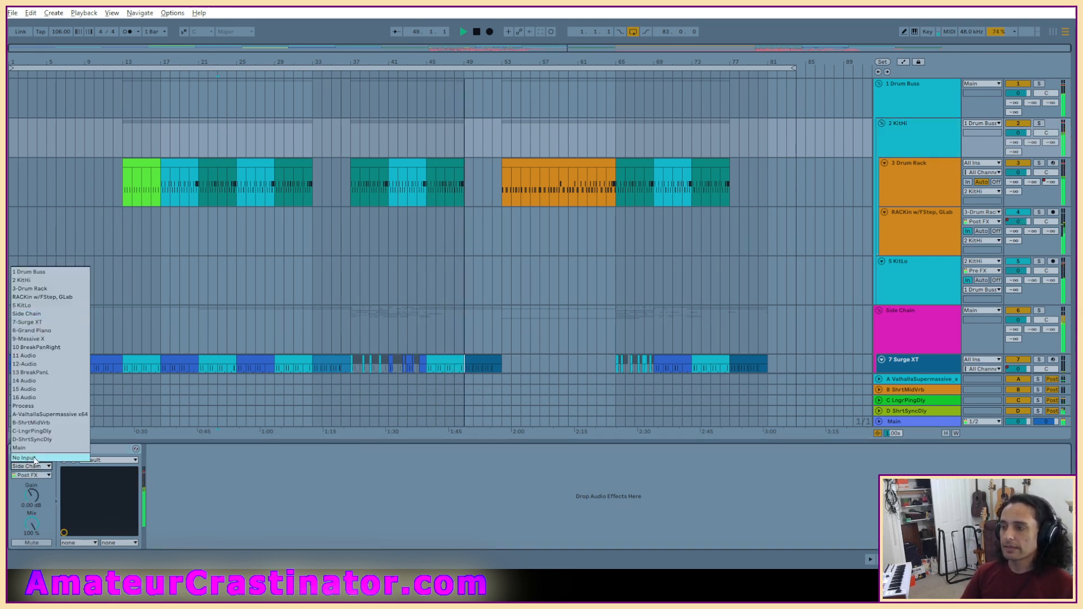
{"action": "left_click", "coordinate": [23, 305]}
Open Nova on KitHi, switch it to the external sidechain and show the sidechain spectrum.
{"action": "left_click", "coordinate": [32, 449]}
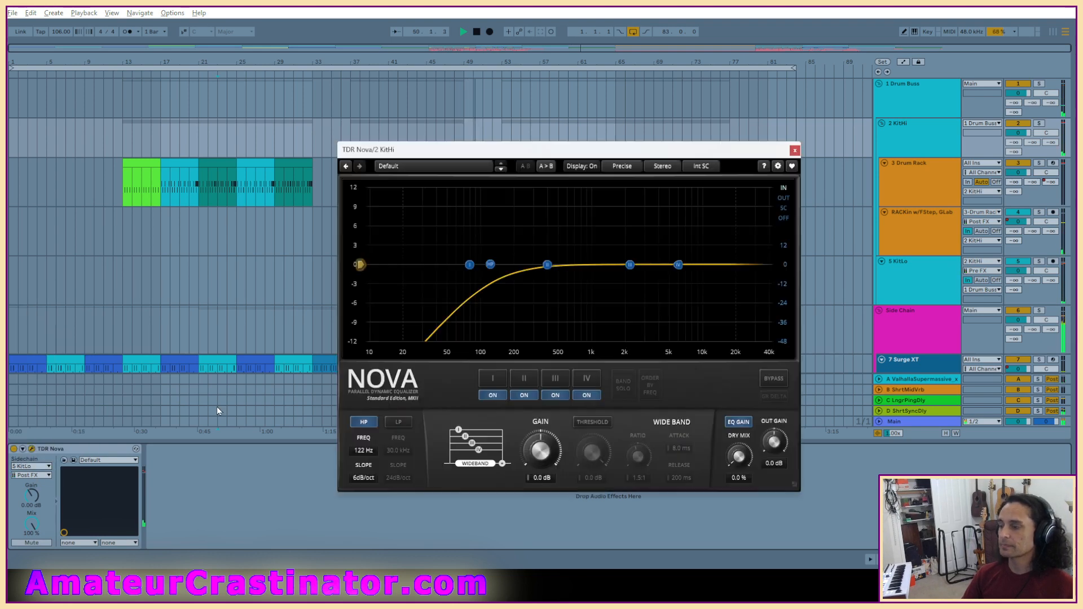
{"action": "left_click", "coordinate": [701, 165]}
{"action": "left_click", "coordinate": [712, 179]}
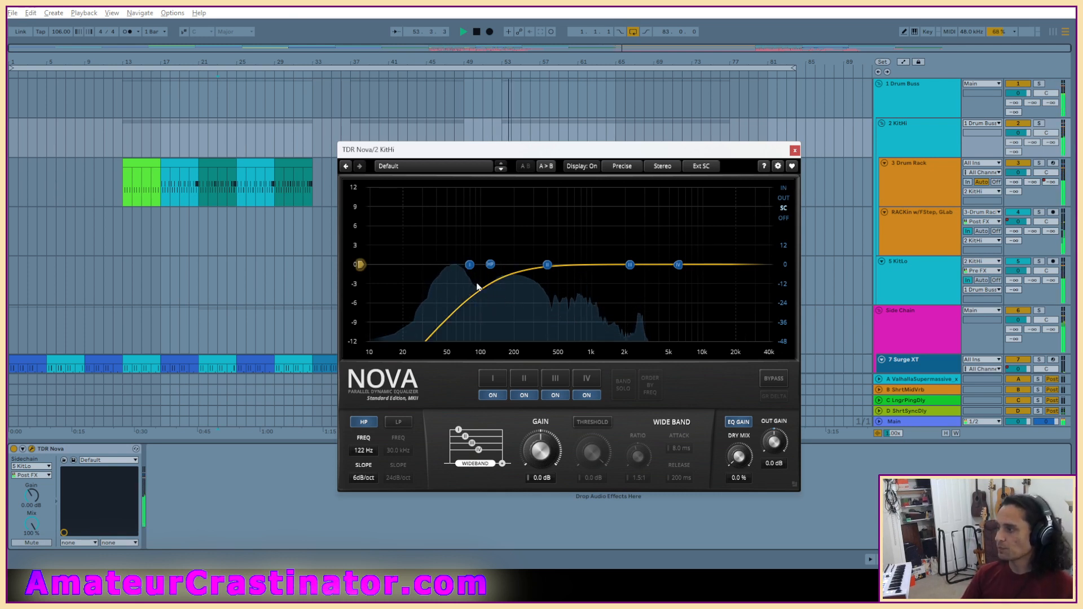
Make Nova's band I dynamic with a -16.0 dB threshold and change it to a low shelf.
{"action": "left_click", "coordinate": [492, 378]}
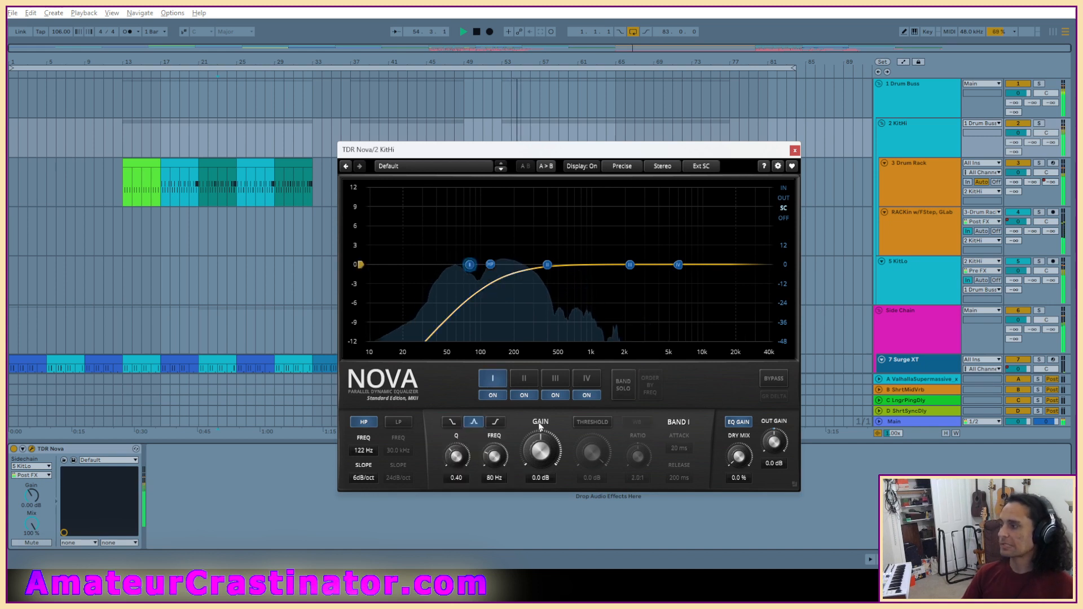
{"action": "left_click_drag", "start_coordinate": [597, 430], "coordinate": [597, 468]}
{"action": "left_click", "coordinate": [451, 422]}
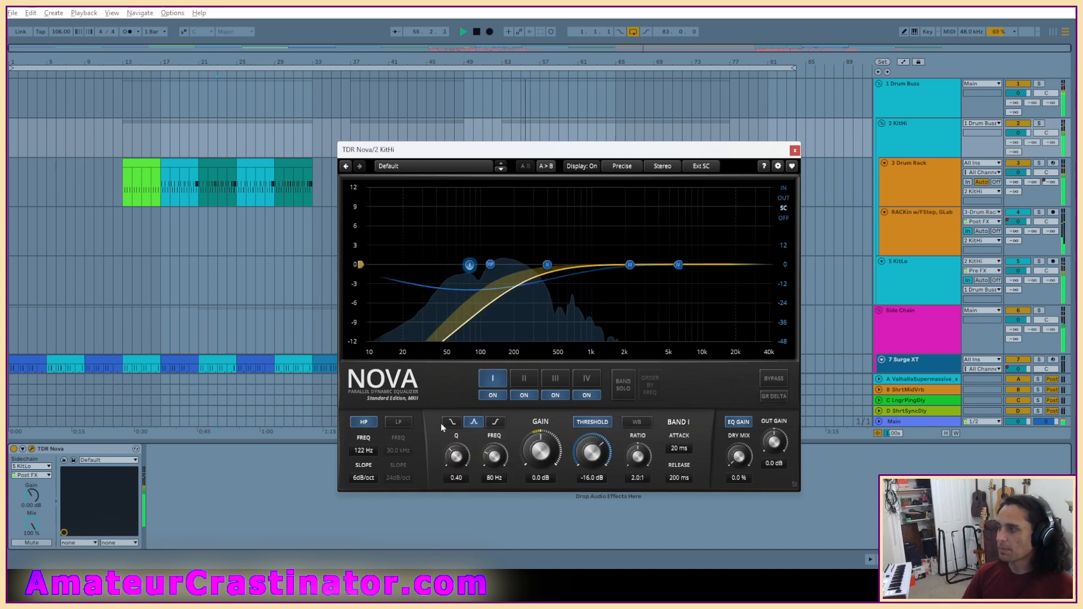
Set Nova band I's attack to 1 ms and its release to 18 ms.
{"action": "left_click", "coordinate": [683, 449]}
{"action": "type", "text": "1"}
{"action": "key", "text": "Return"}
{"action": "left_click", "coordinate": [679, 478]}
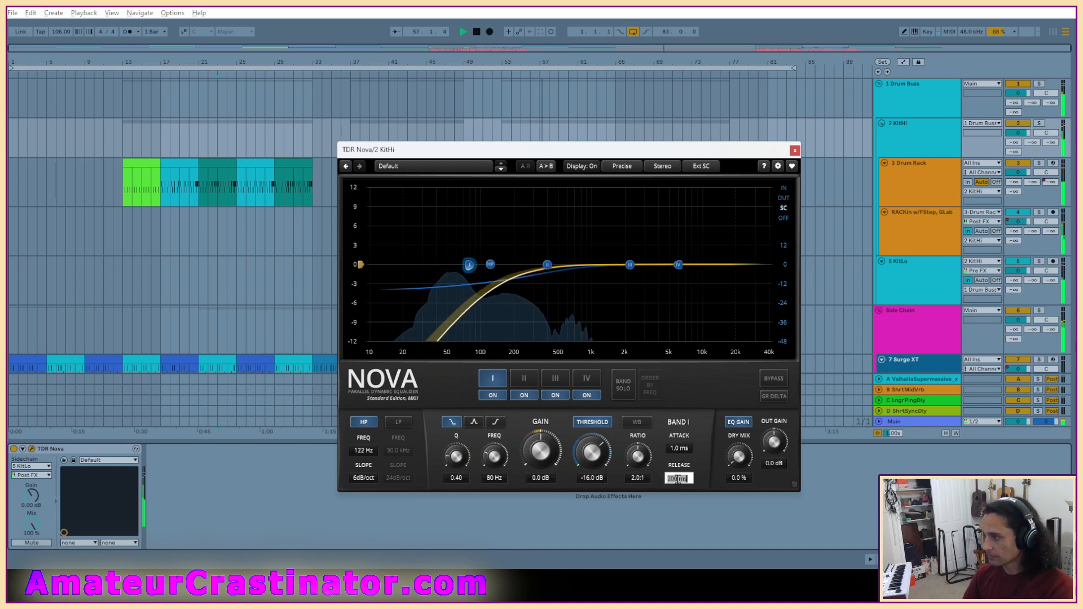
{"action": "type", "text": "18"}
{"action": "key", "text": "Return"}
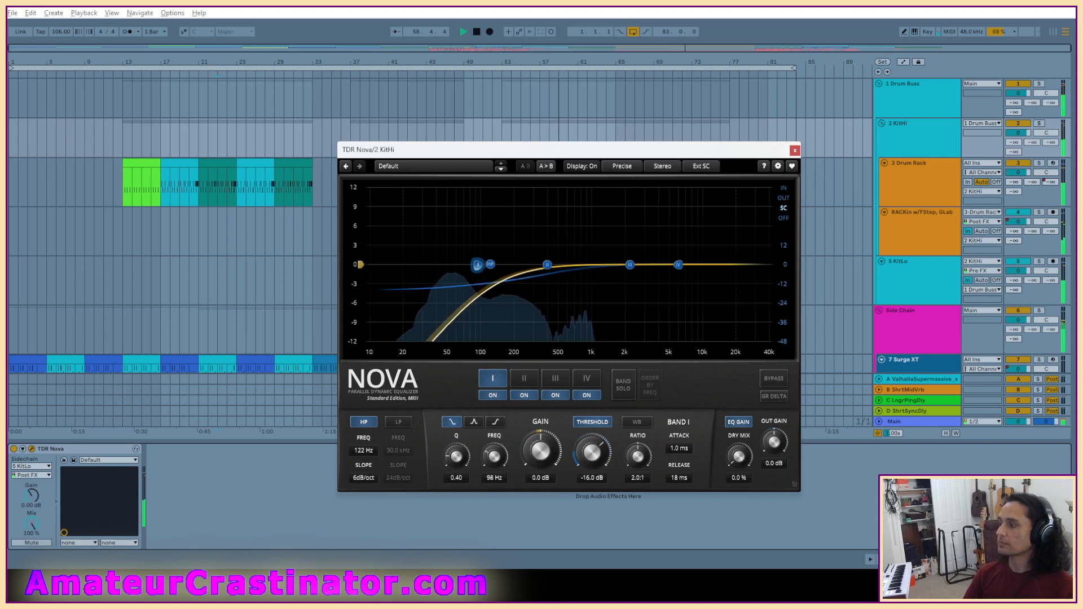
Move Nova's band I shelf to 1117 Hz and raise its threshold to -12.0 dB.
{"action": "left_click_drag", "start_coordinate": [468, 265], "coordinate": [569, 265]}
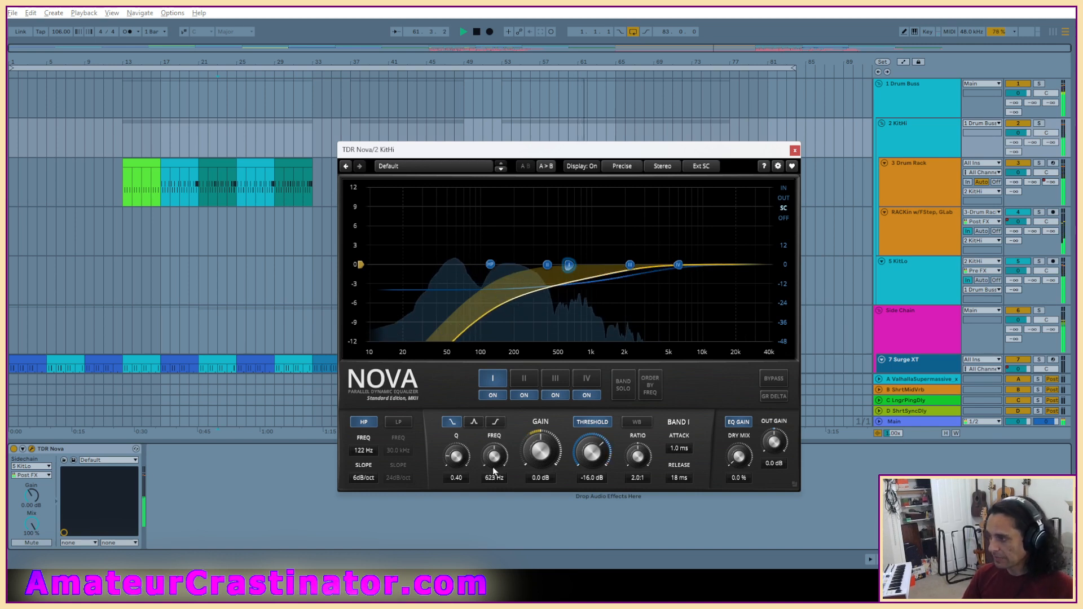
{"action": "left_click_drag", "start_coordinate": [577, 265], "coordinate": [596, 265]}
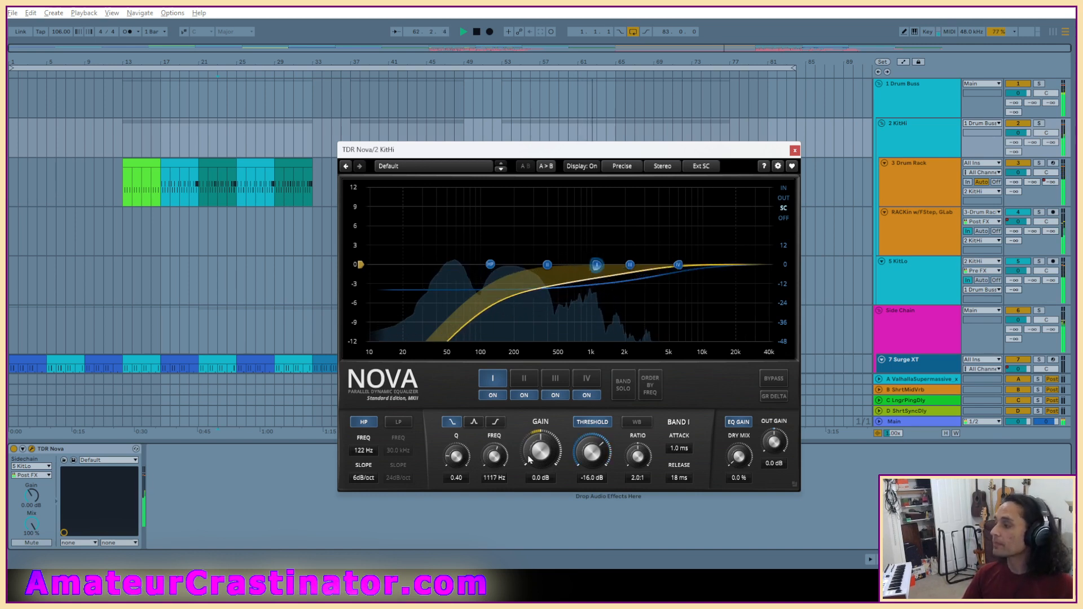
{"action": "scroll", "coordinate": [592, 461], "scroll_direction": "up", "scroll_amount": 2}
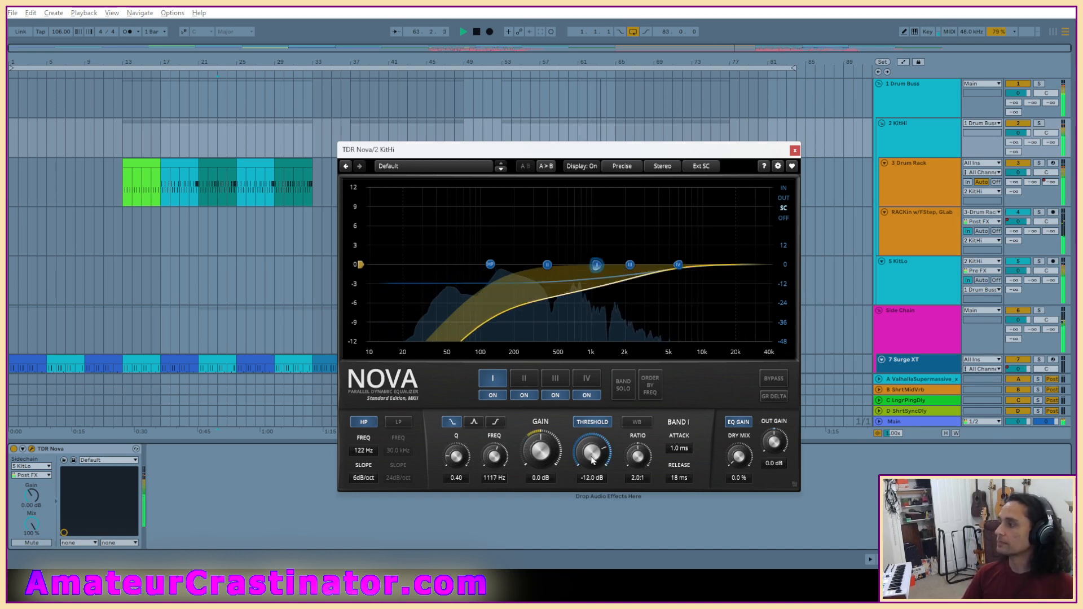
Refine Nova's band I to a -8.0 dB threshold, a Q of 0.62 and a frequency of 1248 Hz.
{"action": "scroll", "coordinate": [593, 460], "scroll_direction": "up", "scroll_amount": 2}
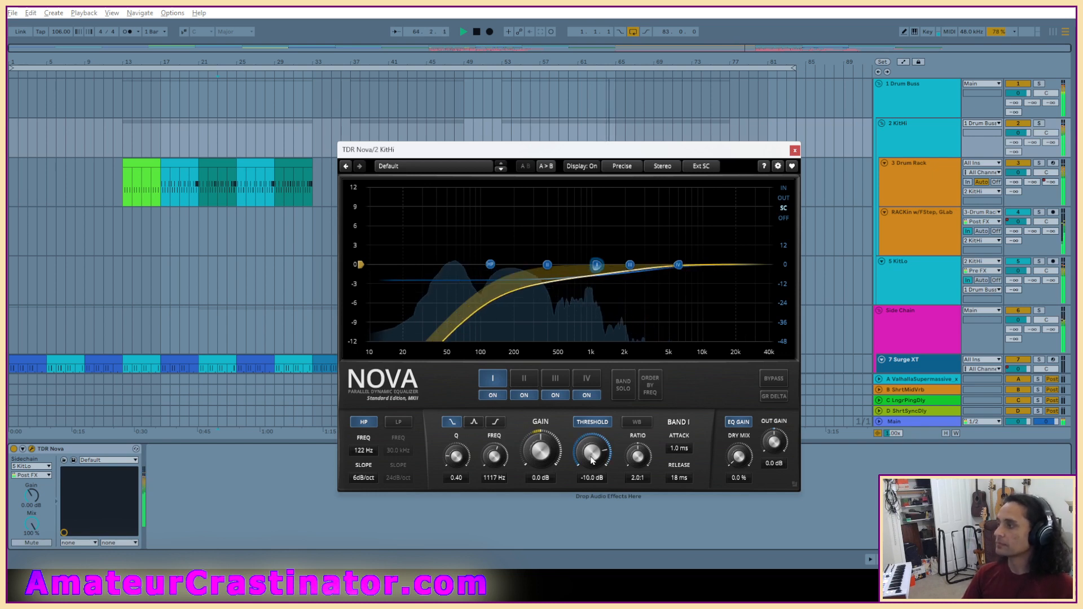
{"action": "scroll", "coordinate": [592, 461], "scroll_direction": "up", "scroll_amount": 1}
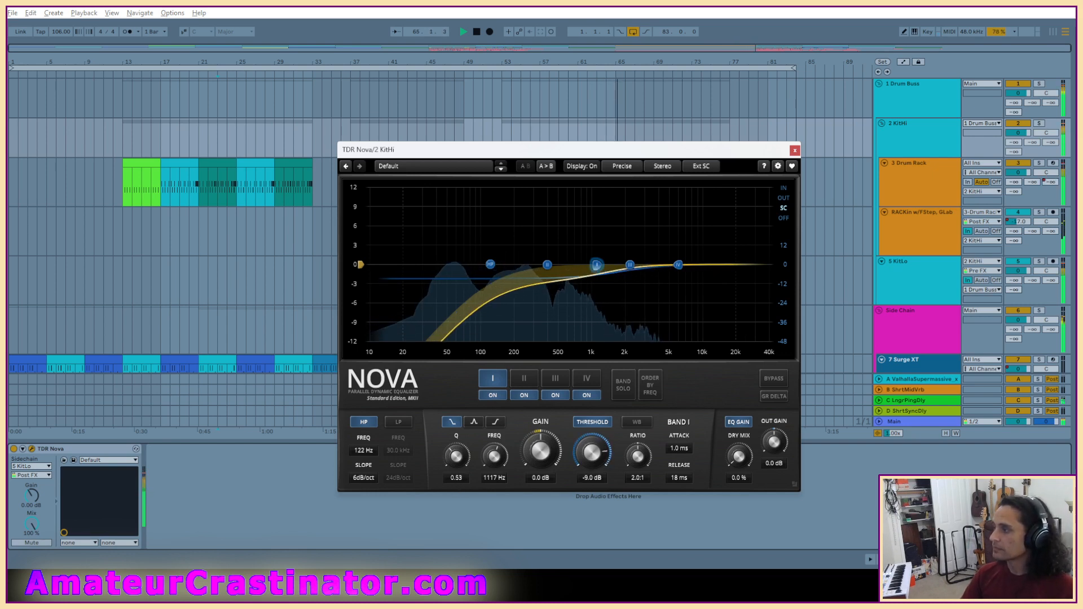
{"action": "scroll", "coordinate": [597, 264], "scroll_direction": "up", "scroll_amount": 2}
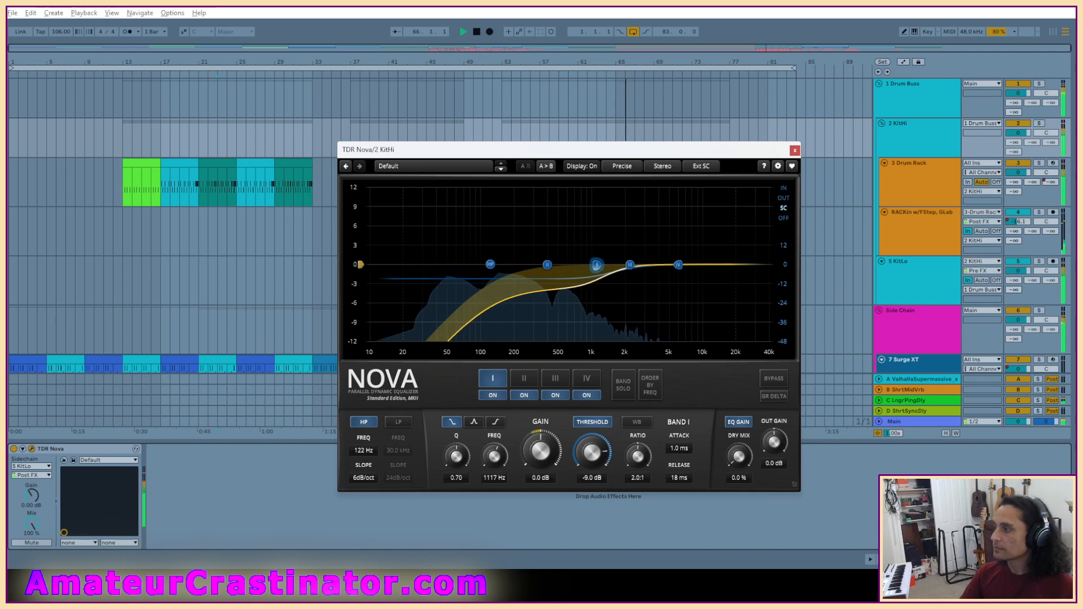
{"action": "left_click_drag", "start_coordinate": [457, 455], "coordinate": [456, 461]}
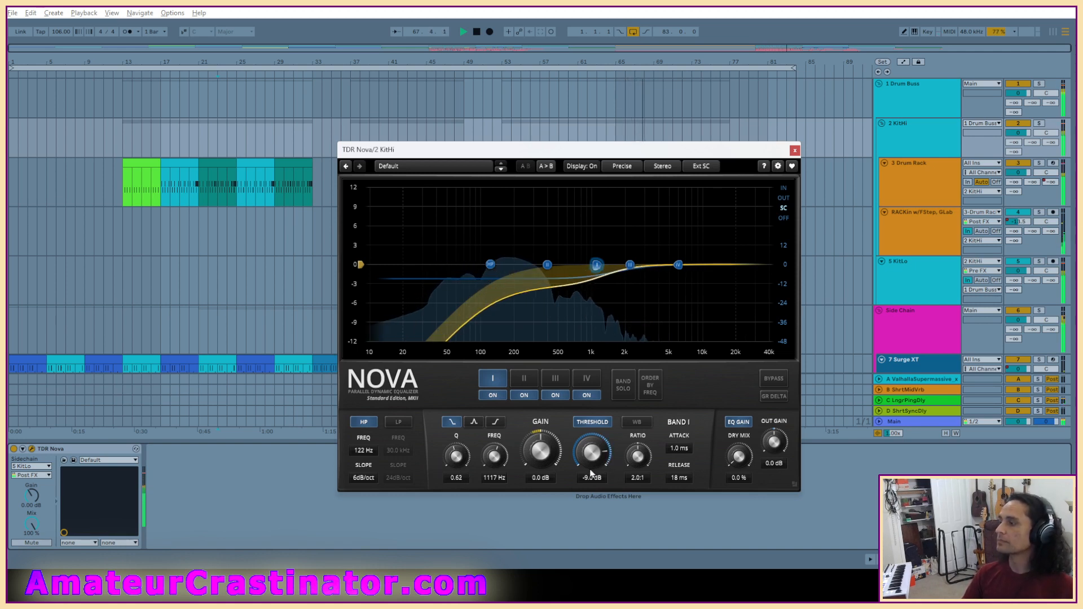
{"action": "left_click_drag", "start_coordinate": [591, 472], "coordinate": [592, 468]}
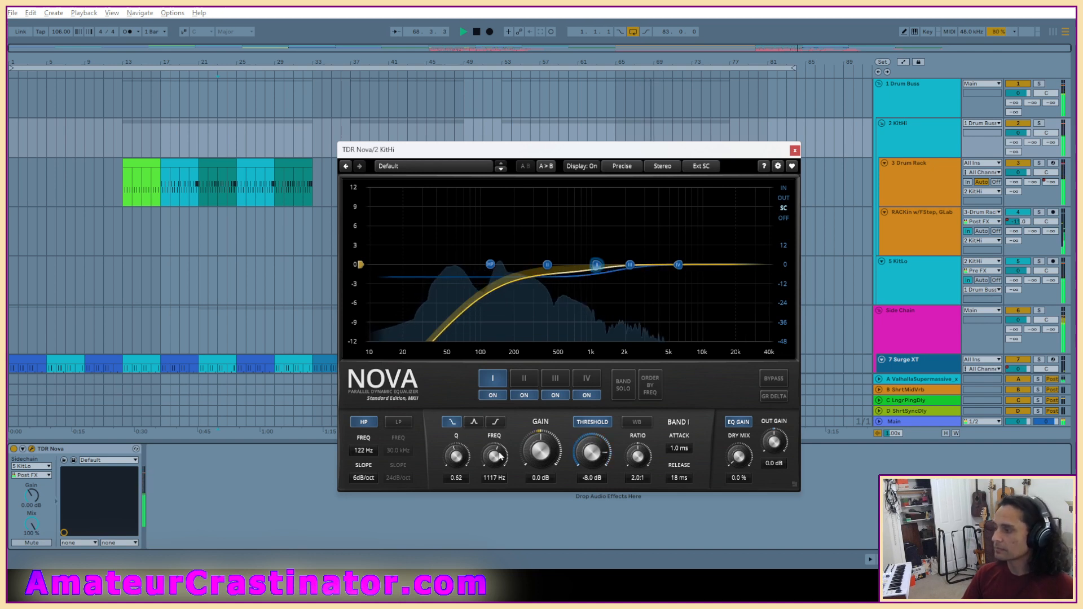
{"action": "left_click_drag", "start_coordinate": [495, 458], "coordinate": [496, 454]}
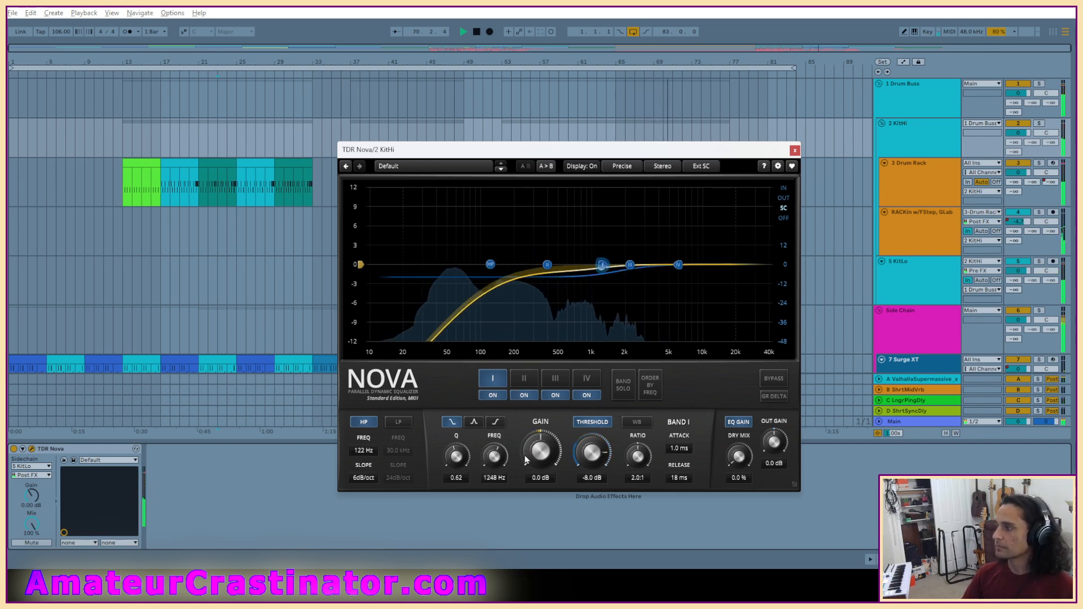
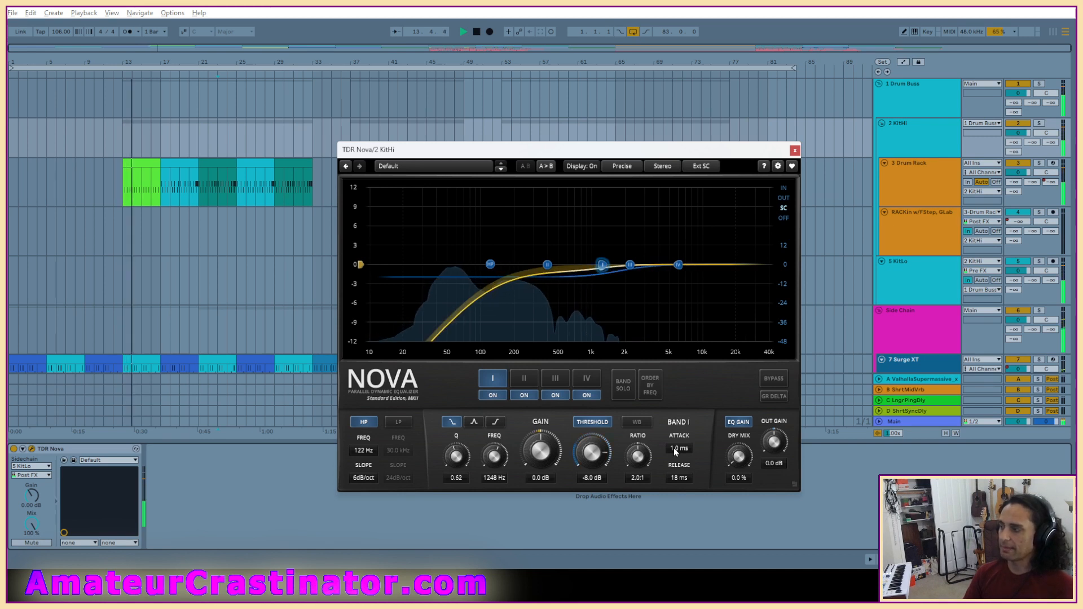
Set Nova band I's attack to 19 ms and threshold to -16.0 dB, comparing the sound with the band switched off and on.
{"action": "mouse_move", "coordinate": [677, 450]}
{"action": "left_mouse_down"}
{"action": "mouse_move", "coordinate": [676, 429]}
{"action": "mouse_move", "coordinate": [681, 459]}
{"action": "mouse_move", "coordinate": [683, 440]}
{"action": "left_mouse_up"}
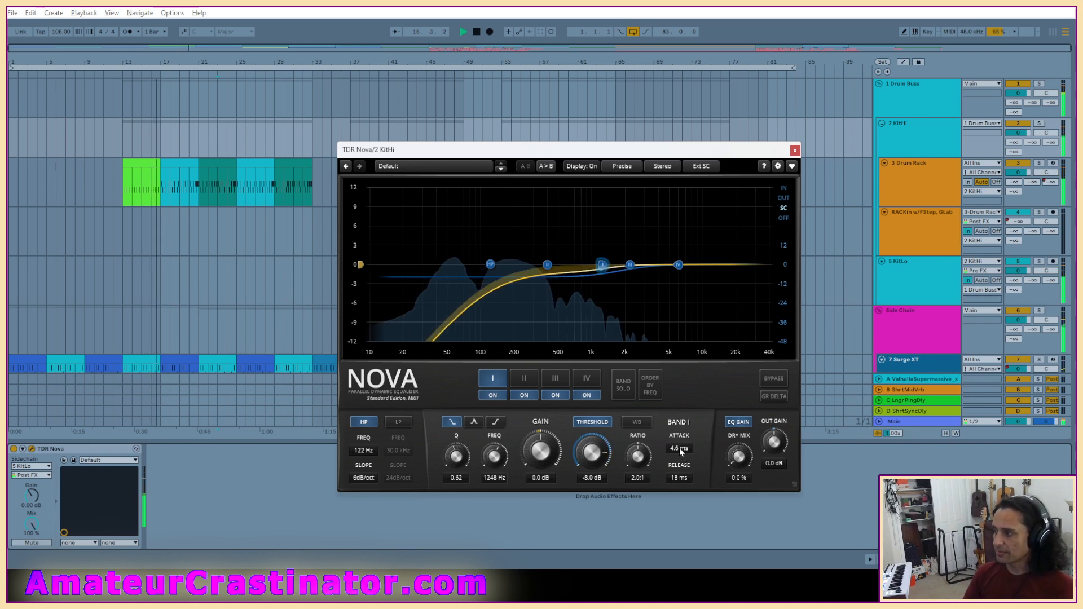
{"action": "double_click", "coordinate": [681, 449]}
{"action": "type", "text": "19"}
{"action": "key", "text": "Return"}
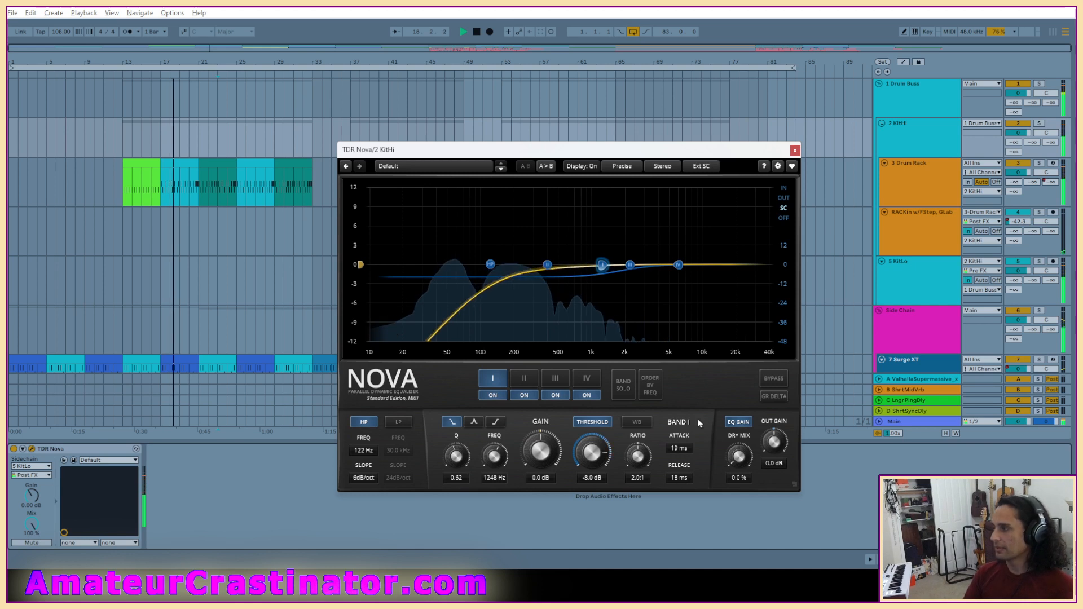
{"action": "left_click_drag", "start_coordinate": [593, 450], "coordinate": [597, 455]}
{"action": "scroll", "coordinate": [596, 455], "scroll_direction": "down", "scroll_amount": 3}
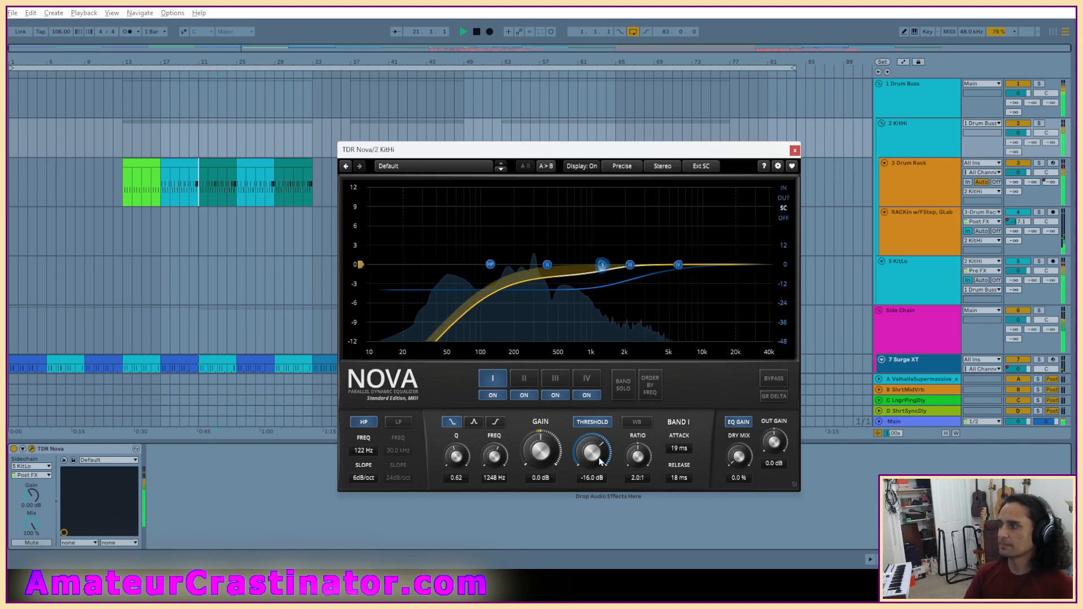
{"action": "left_click", "coordinate": [490, 397]}
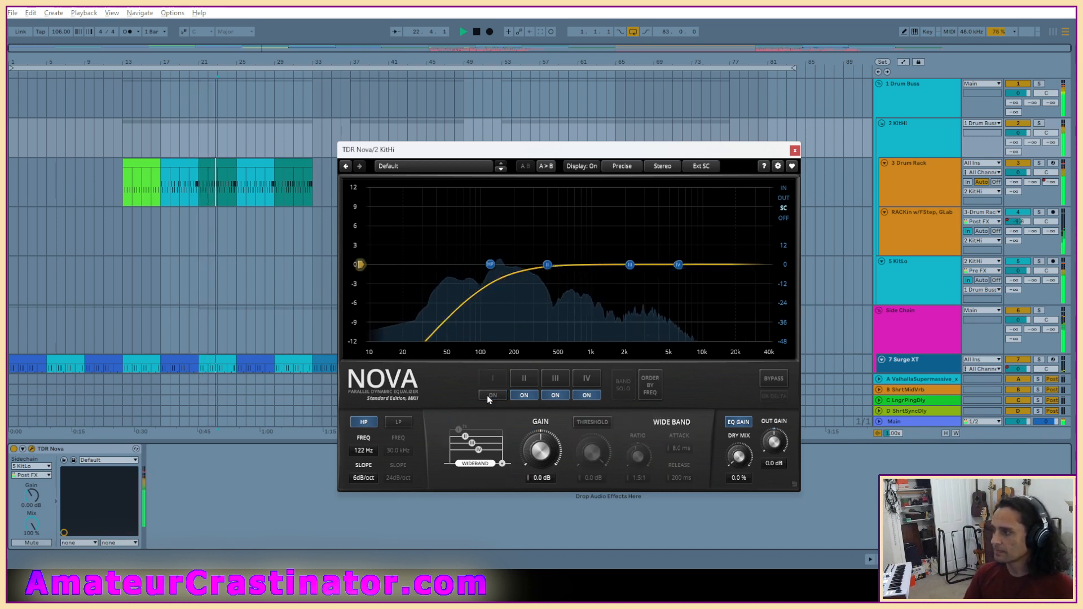
{"action": "left_click", "coordinate": [491, 396]}
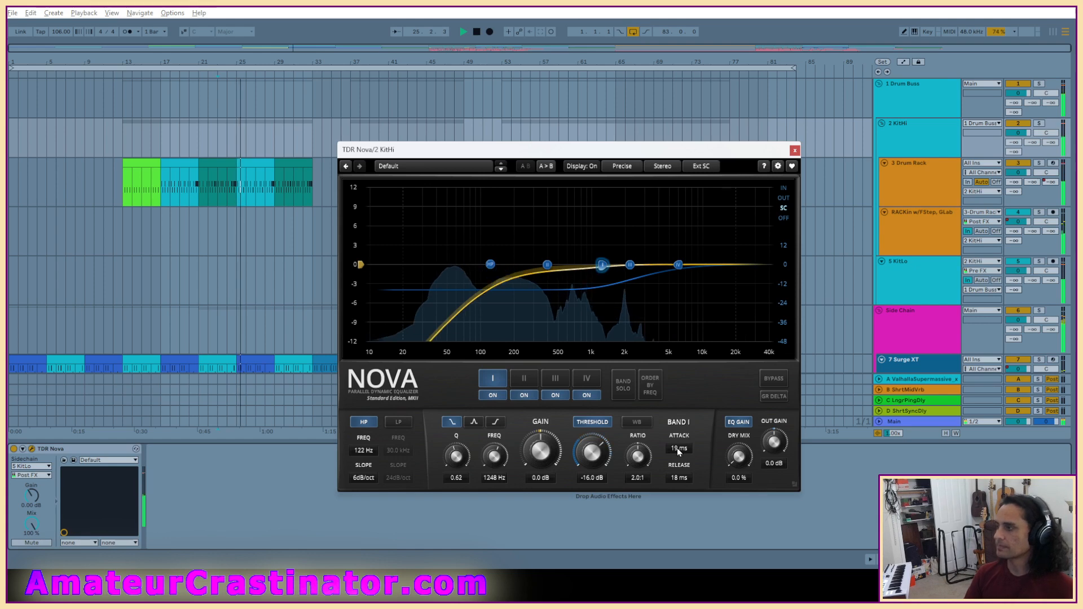
Shorten Nova band I's attack to 10 ms after trying 15 ms, and close the plugin window.
{"action": "left_click", "coordinate": [794, 151]}
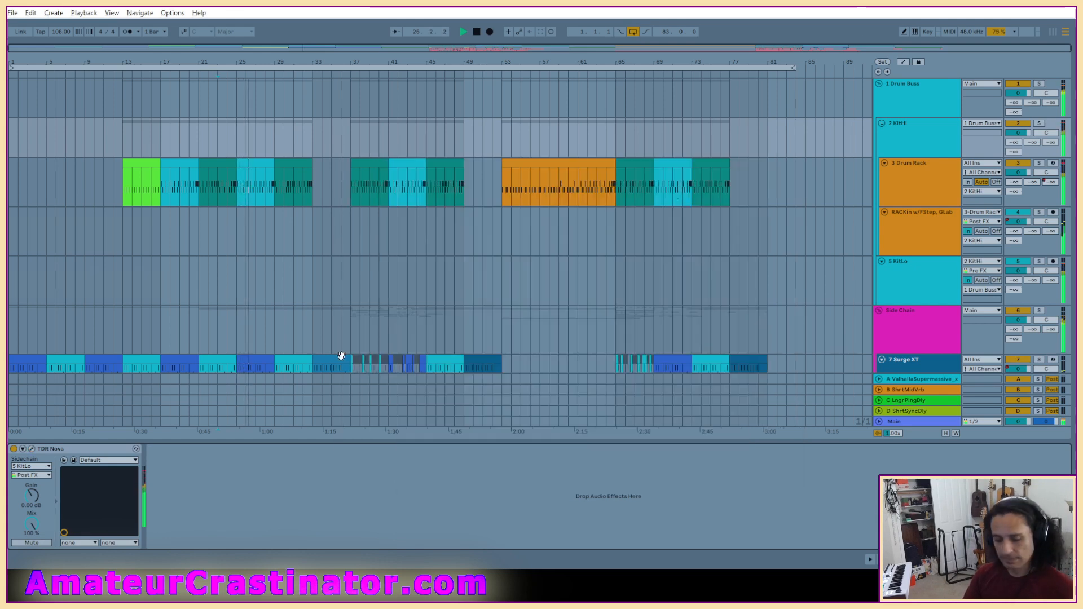
{"action": "left_click", "coordinate": [32, 449]}
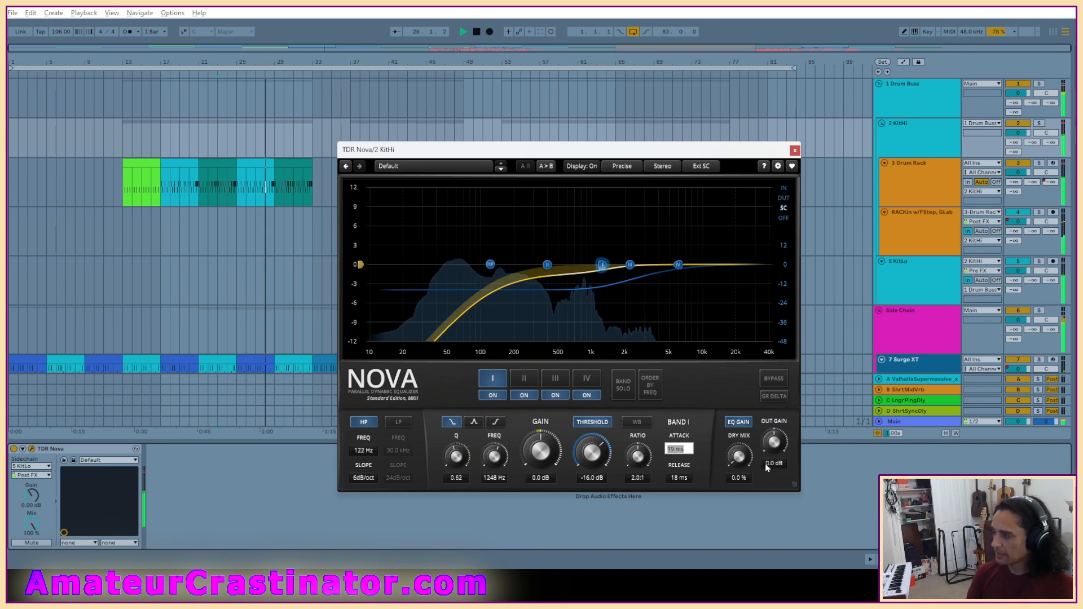
{"action": "type", "text": "15"}
{"action": "key", "text": "Return"}
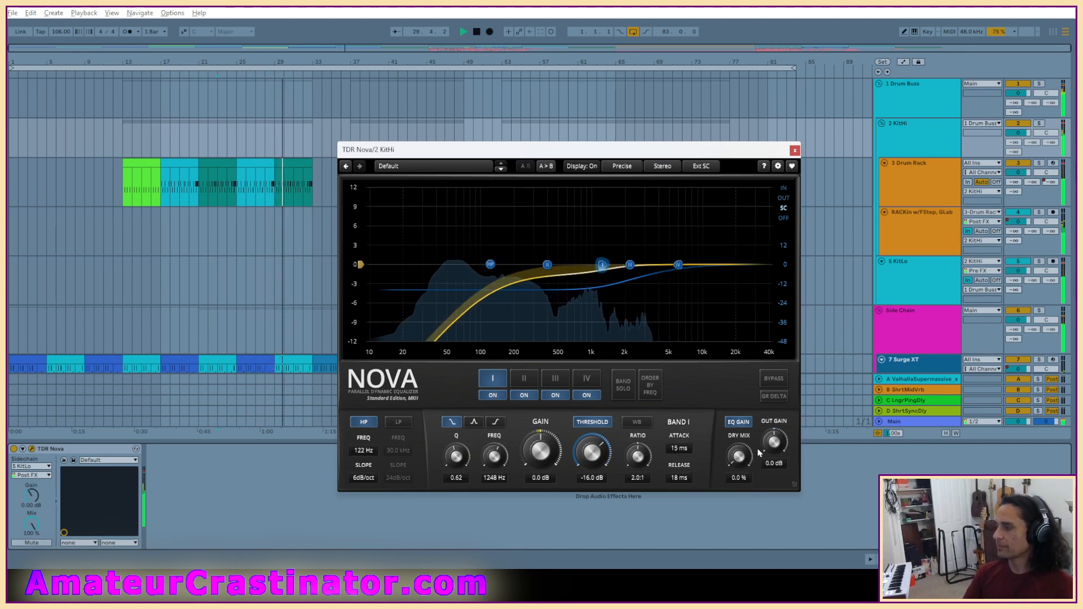
{"action": "double_click", "coordinate": [679, 451]}
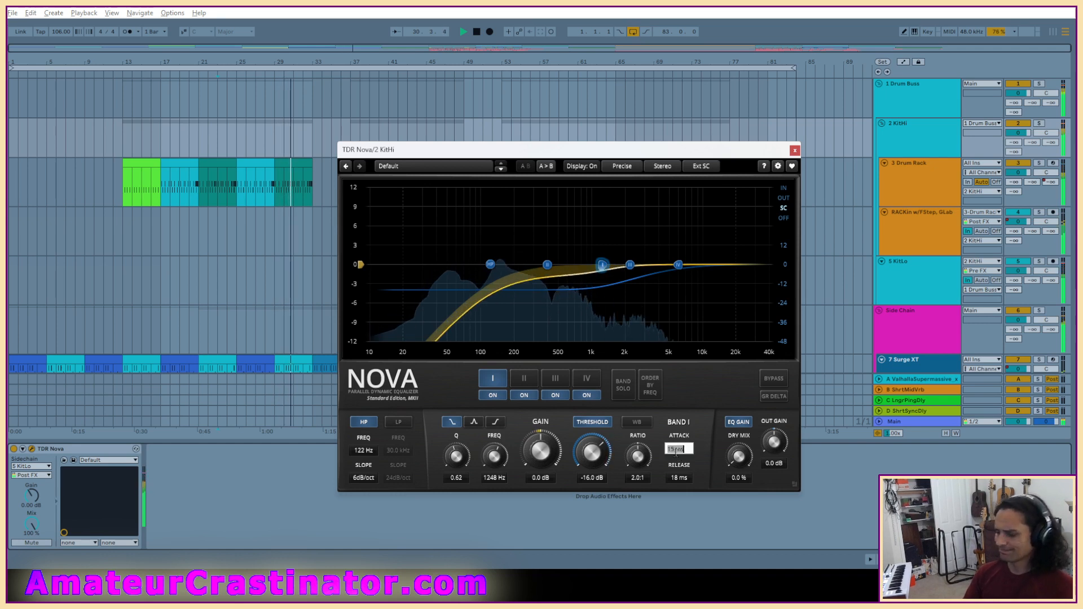
{"action": "type", "text": "10"}
{"action": "key", "text": "Return"}
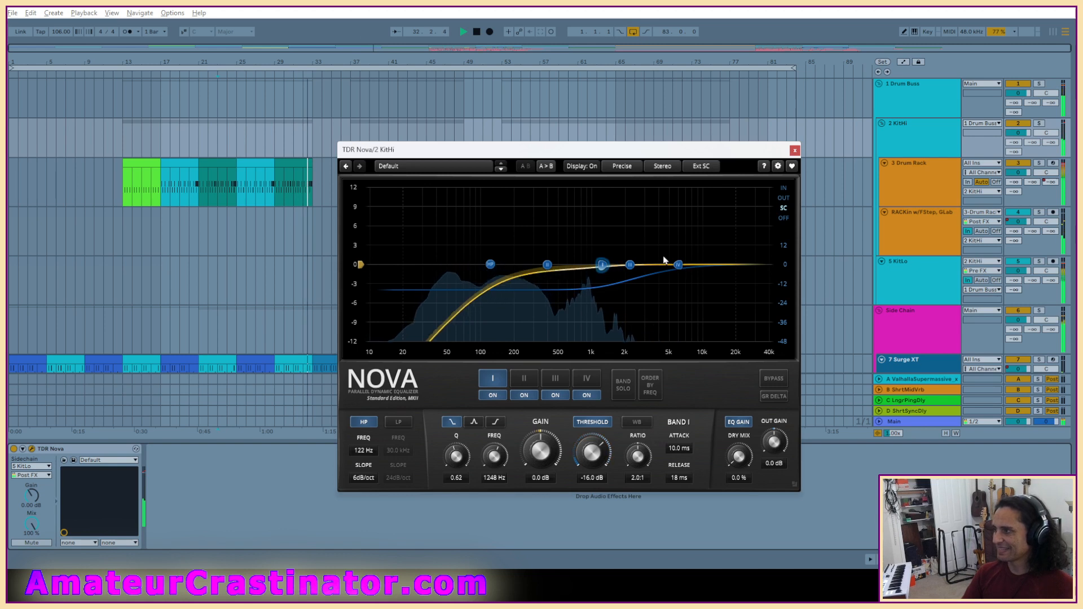
{"action": "left_click", "coordinate": [794, 151]}
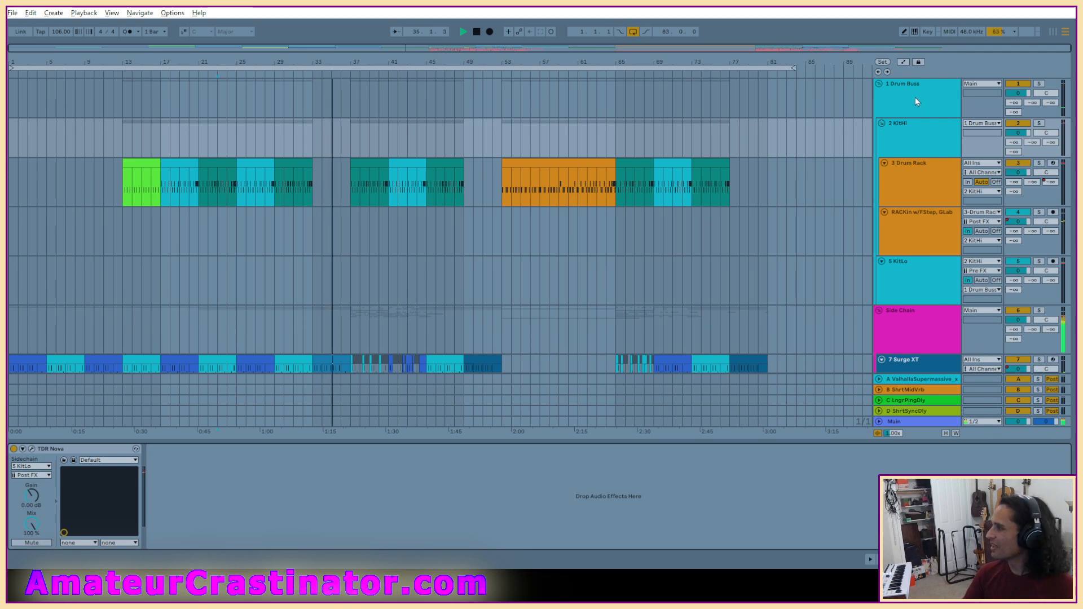
Add FetDrive after Nova on KitHi, with its tone at 85% and its output at -2.8 dB.
{"action": "left_click", "coordinate": [907, 143]}
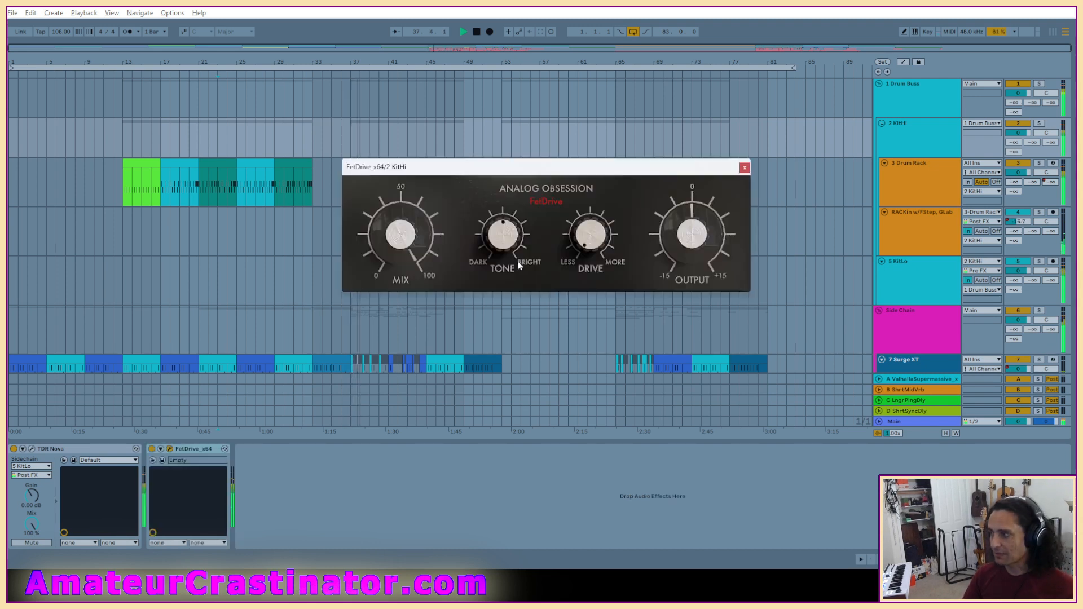
{"action": "left_click_drag", "start_coordinate": [510, 181], "coordinate": [510, 179]}
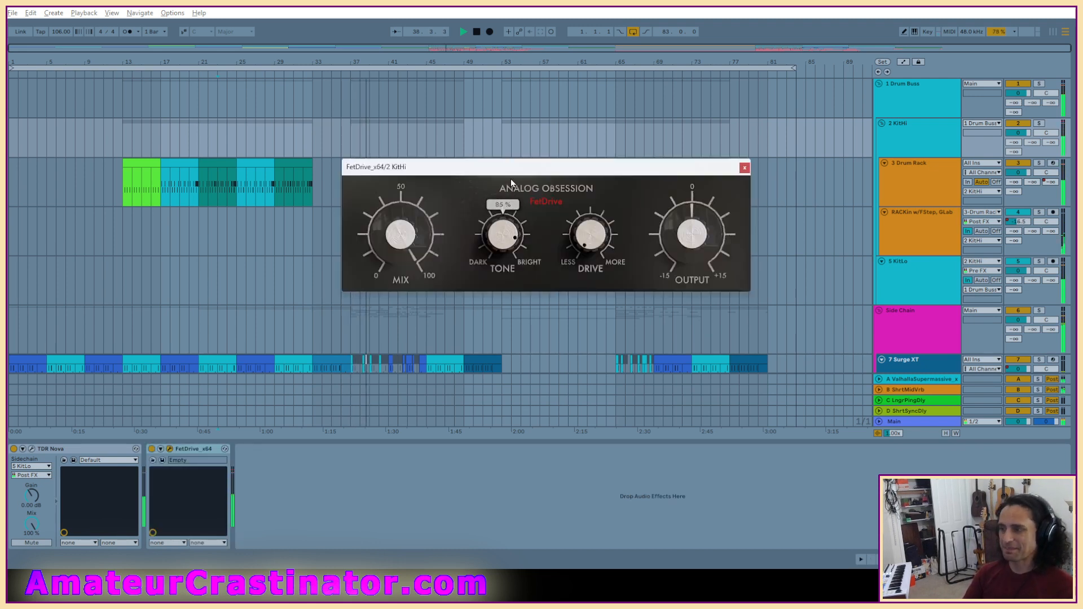
{"action": "left_click_drag", "start_coordinate": [693, 236], "coordinate": [693, 245]}
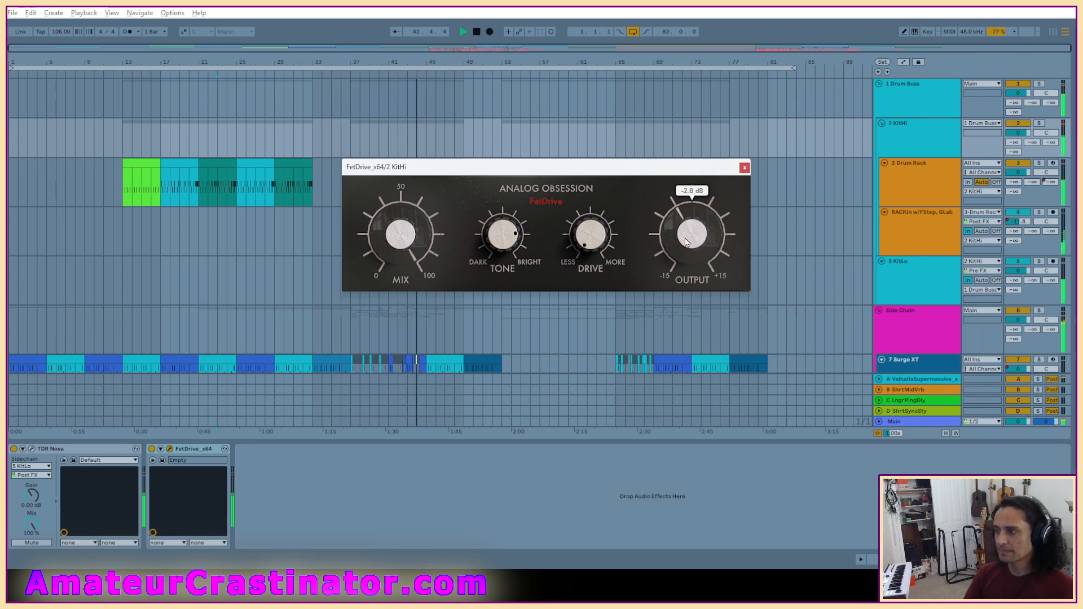
{"action": "left_click", "coordinate": [546, 201]}
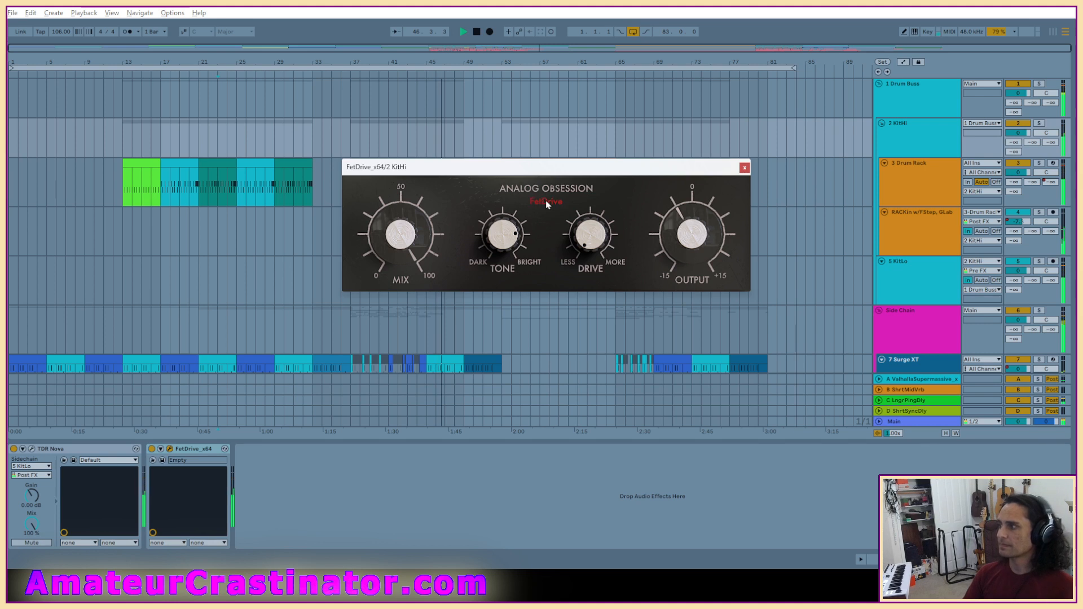
{"action": "left_click", "coordinate": [745, 167]}
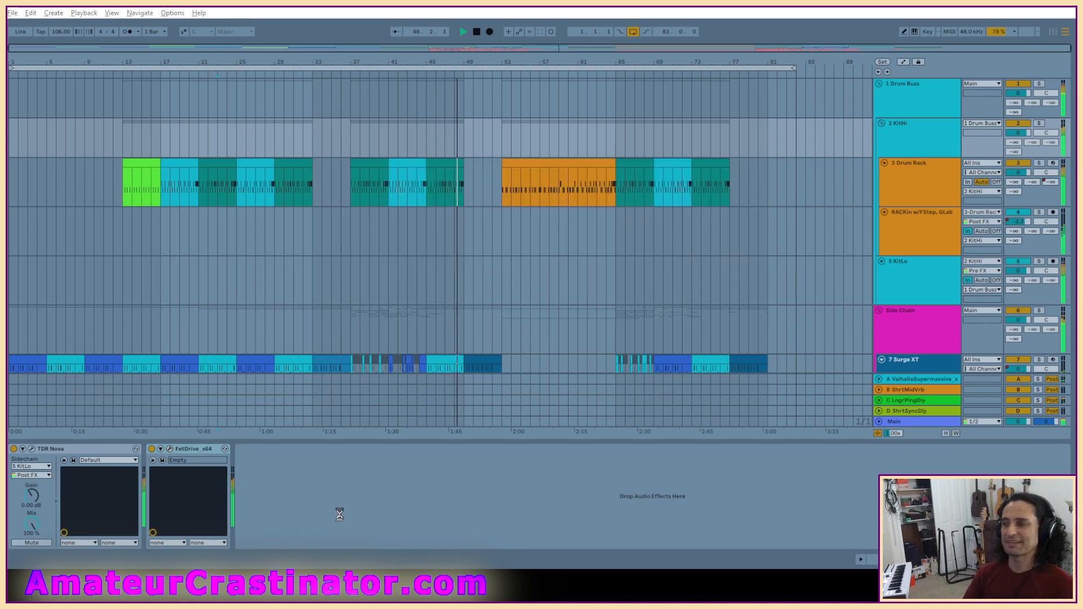
Add EQ Eight after FetDrive on KitHi and make band 1 a low-cut filter at 240 Hz.
{"action": "left_click", "coordinate": [275, 535]}
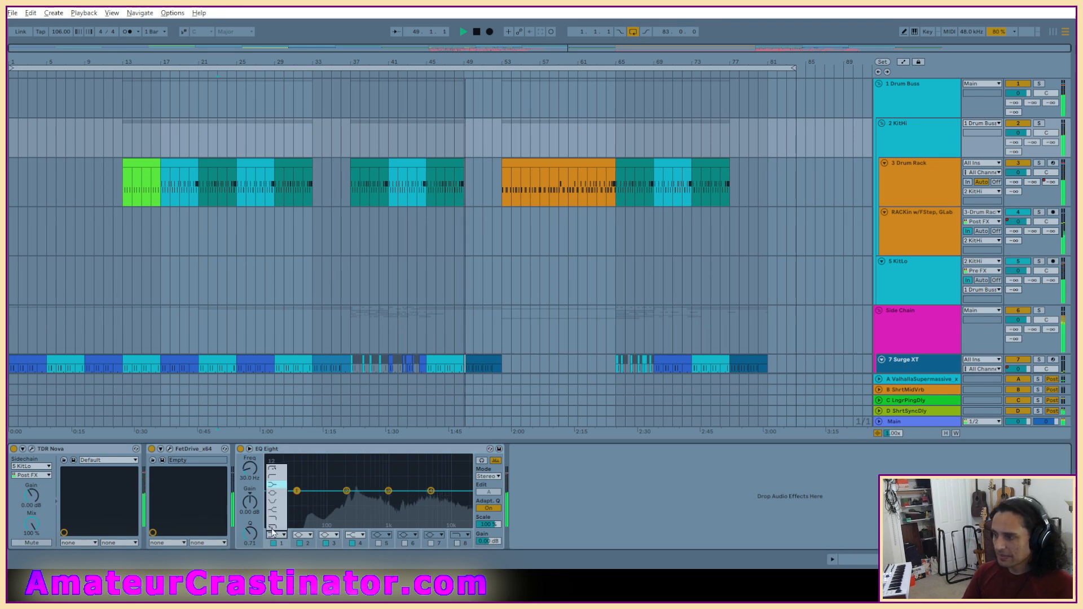
{"action": "left_click", "coordinate": [276, 487]}
{"action": "left_click_drag", "start_coordinate": [296, 490], "coordinate": [363, 499]}
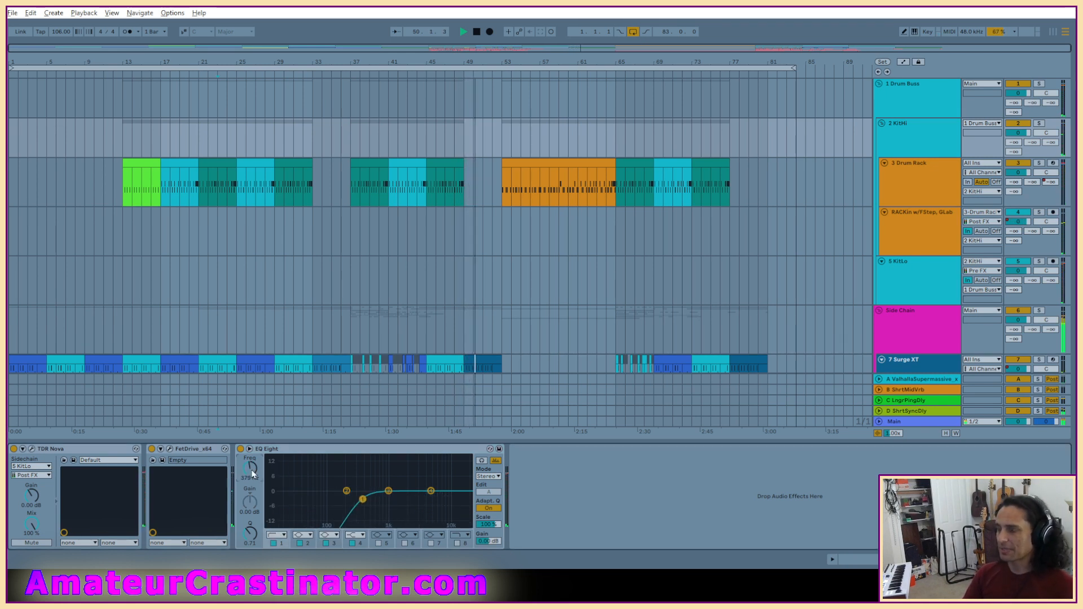
{"action": "scroll", "coordinate": [251, 469], "scroll_direction": "down", "scroll_amount": 4}
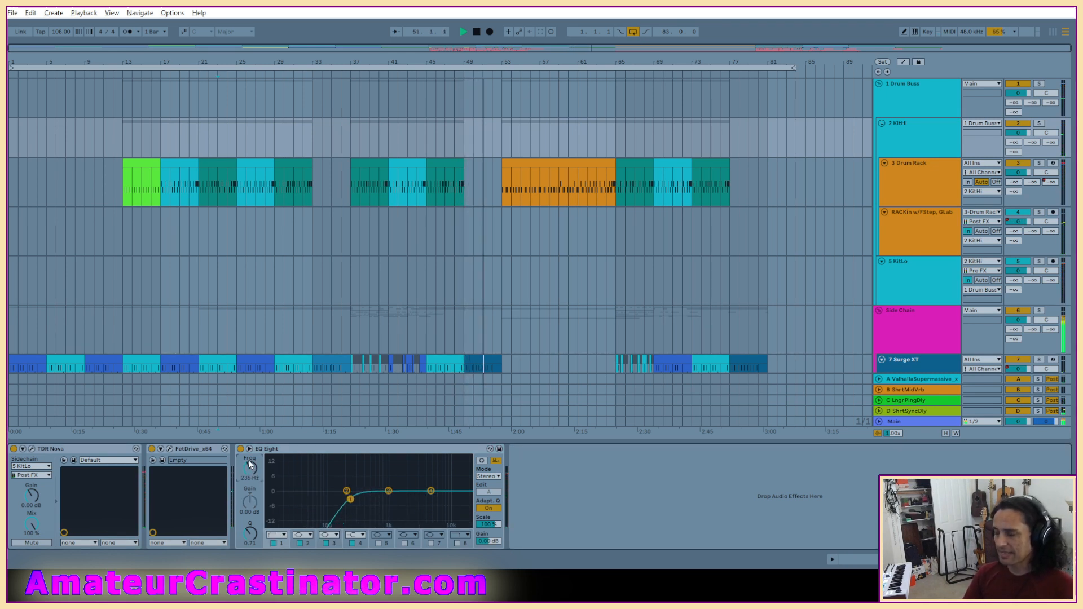
{"action": "left_click_drag", "start_coordinate": [250, 466], "coordinate": [250, 473]}
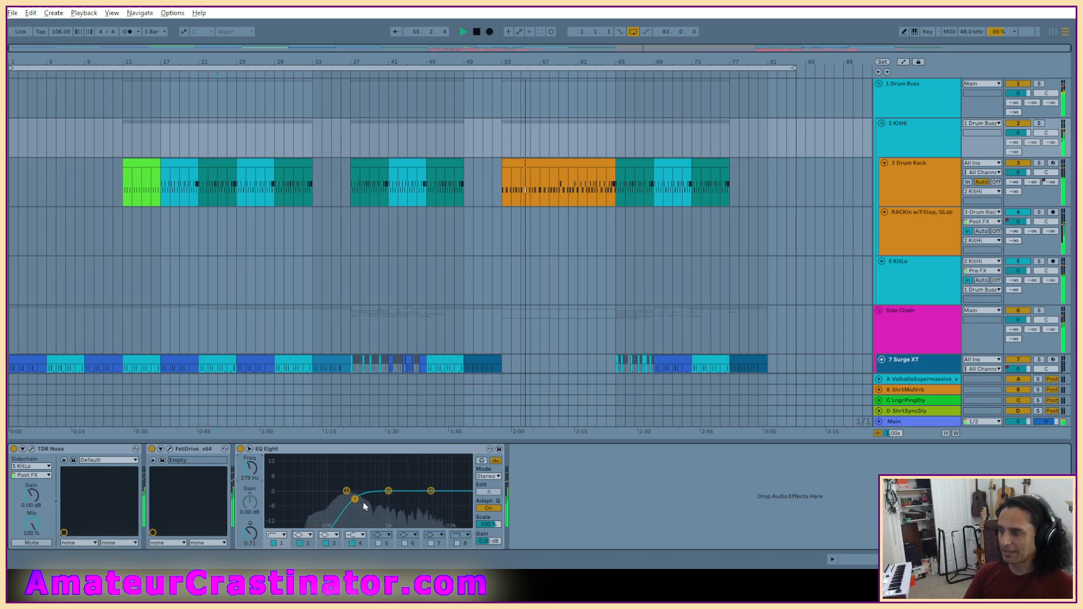
{"action": "mouse_move", "coordinate": [351, 502]}
{"action": "left_mouse_down"}
{"action": "mouse_move", "coordinate": [280, 500]}
{"action": "mouse_move", "coordinate": [351, 499]}
{"action": "left_mouse_up"}
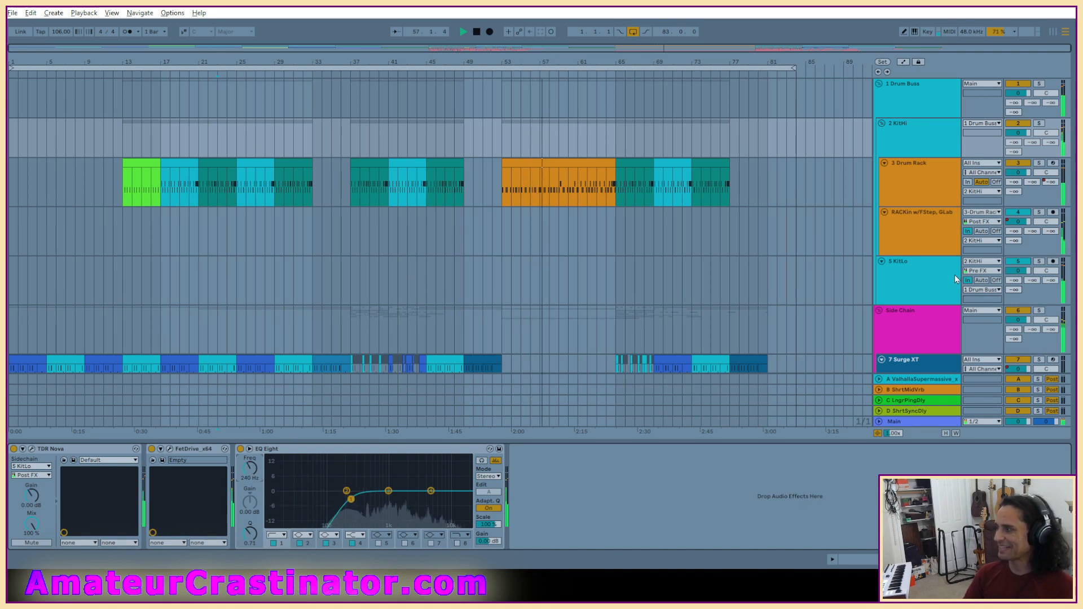
Cut 1.47 kHz to -6.57 dB in KitLo's second EQ Eight and lower KitHi's EQ Eight low cut to 173 Hz.
{"action": "left_click", "coordinate": [911, 288]}
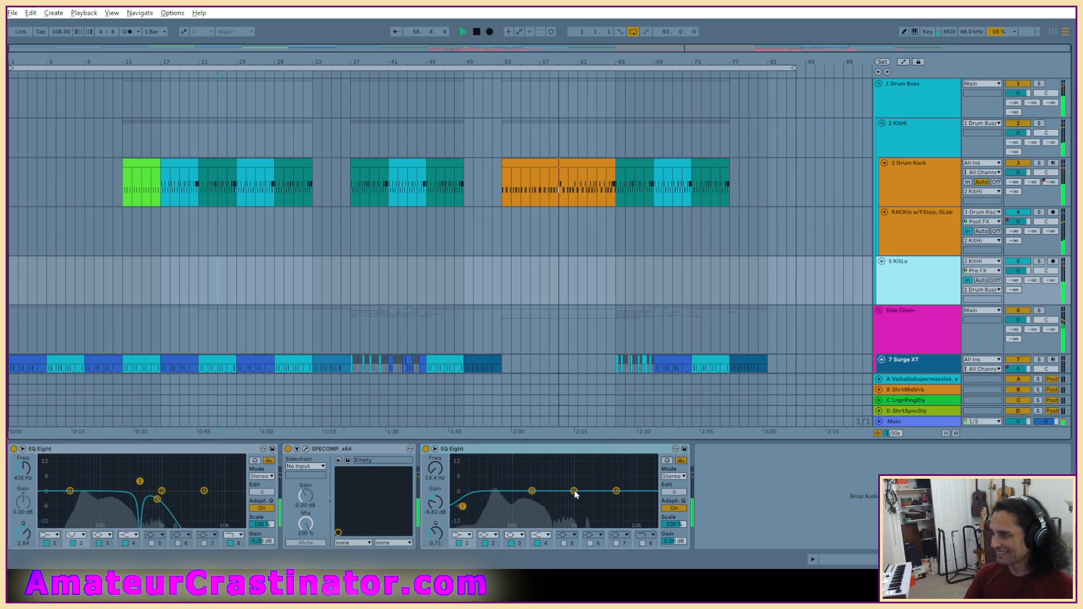
{"action": "left_click_drag", "start_coordinate": [574, 491], "coordinate": [582, 504]}
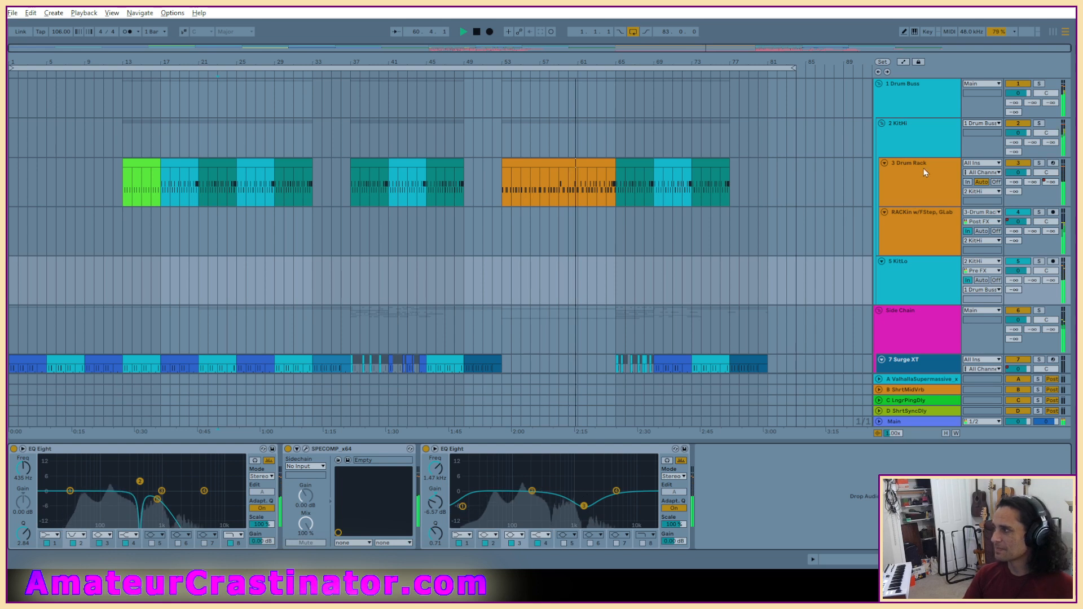
{"action": "left_click", "coordinate": [923, 143]}
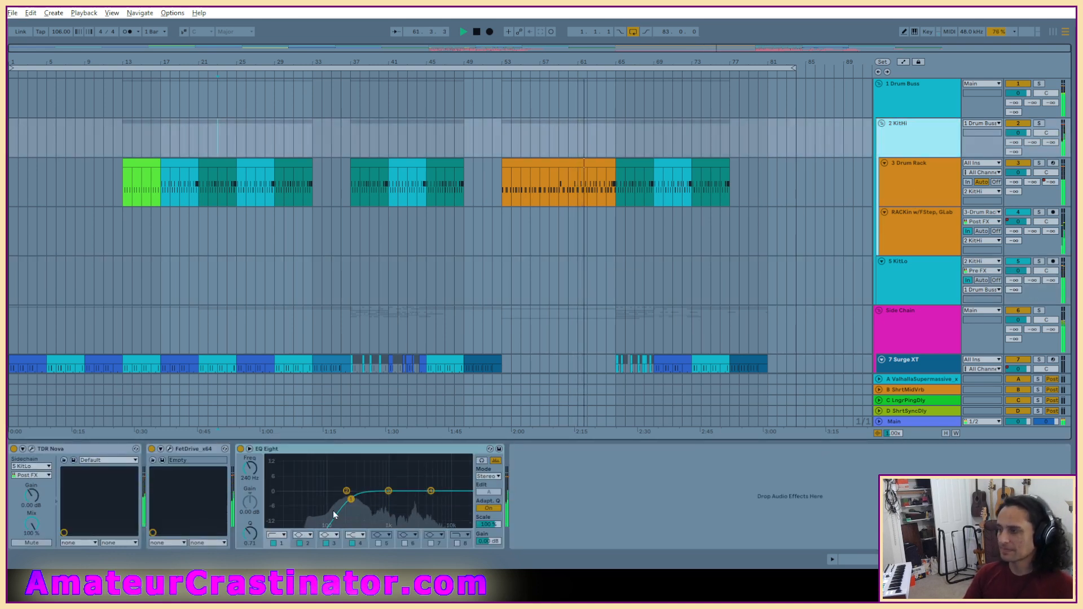
{"action": "mouse_move", "coordinate": [350, 499]}
{"action": "left_mouse_down"}
{"action": "mouse_move", "coordinate": [333, 500]}
{"action": "mouse_move", "coordinate": [342, 499]}
{"action": "left_mouse_up"}
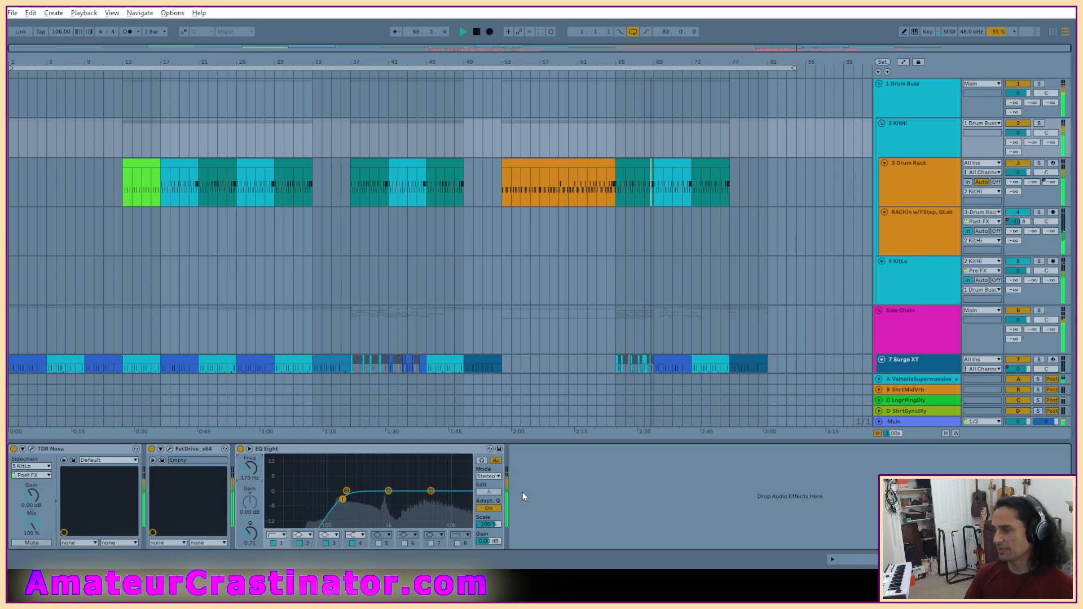
Switch the Fire device on the Drum Buss off and back on to compare its effect.
{"action": "left_click", "coordinate": [902, 97]}
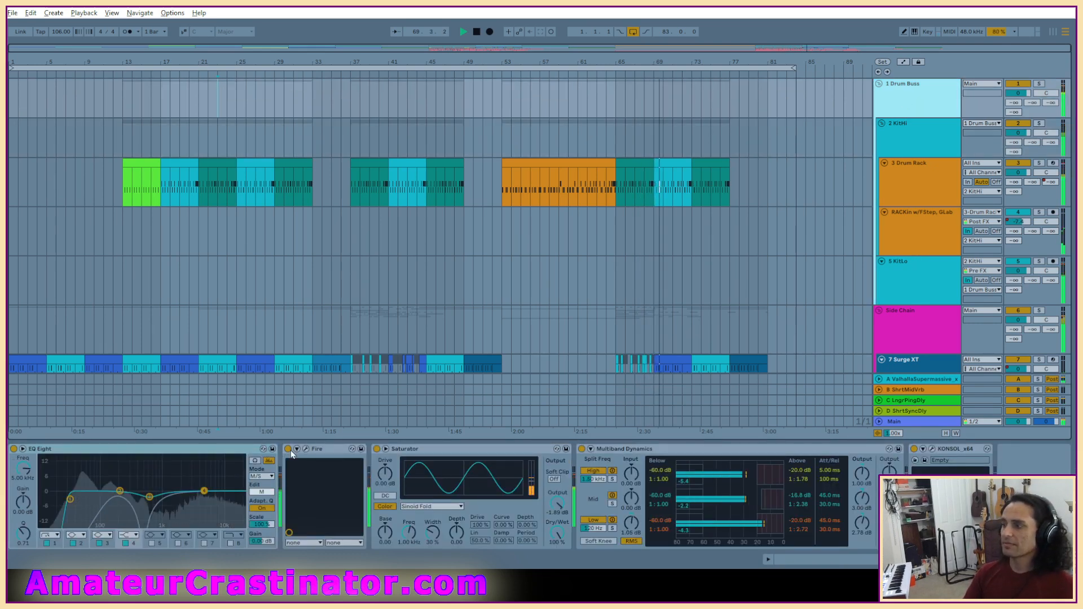
{"action": "left_click", "coordinate": [287, 451]}
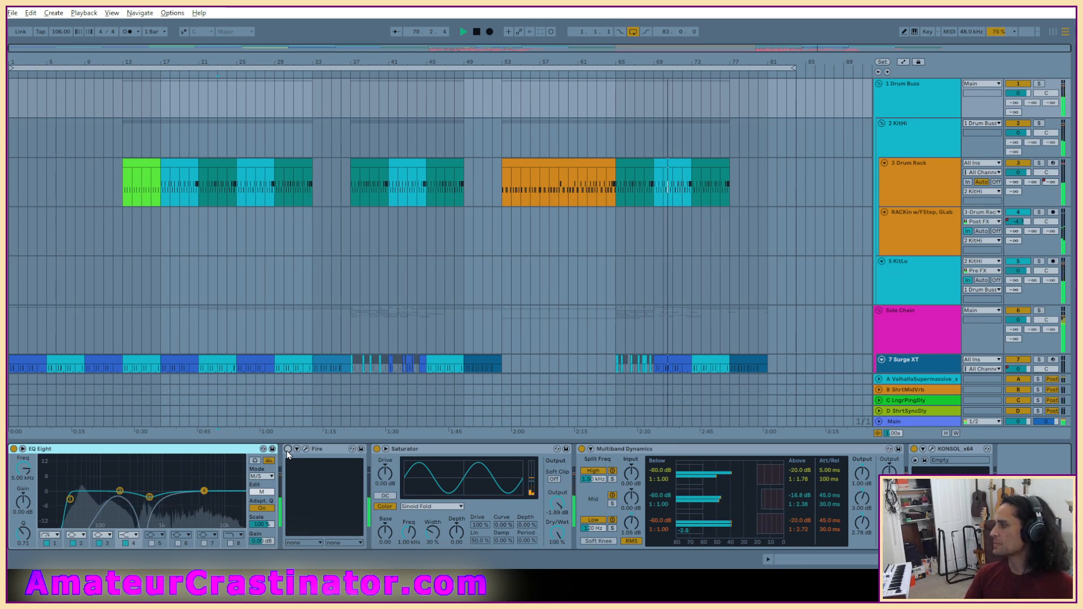
{"action": "left_click", "coordinate": [287, 451]}
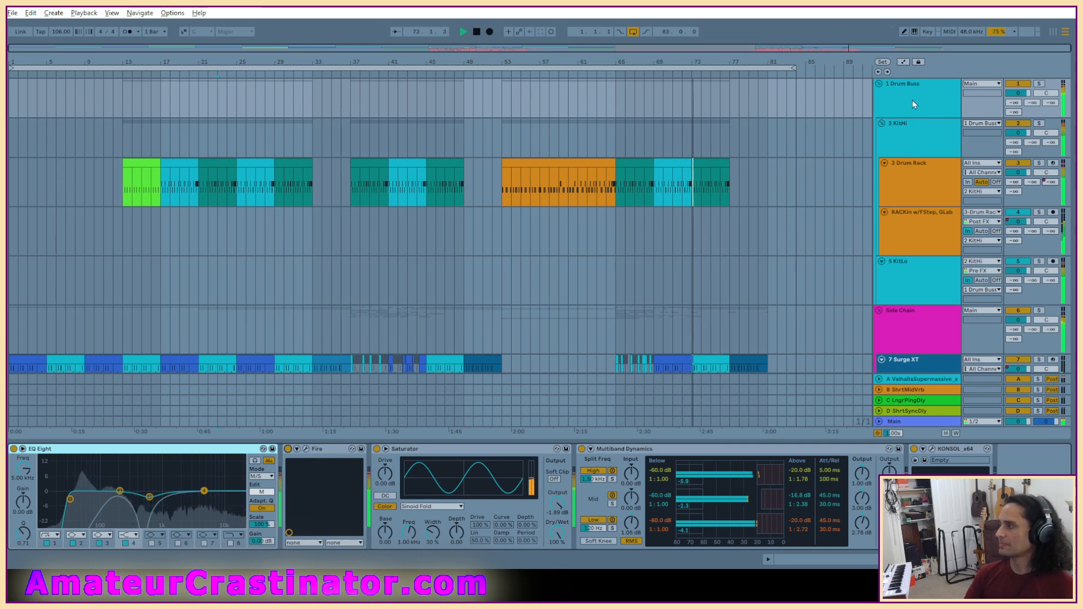
Raise the ratio of TDR Molotok on the Side Chain track to 3.9:1 and close the plug-in window.
{"action": "scroll", "coordinate": [913, 100], "scroll_direction": "down", "scroll_amount": 3}
{"action": "left_click", "coordinate": [910, 257]}
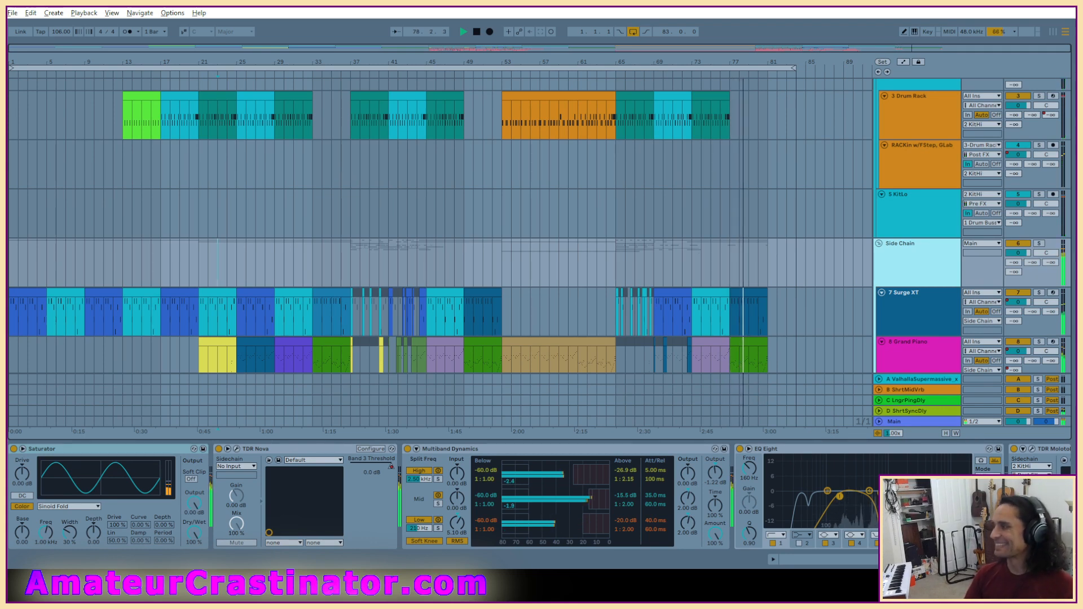
{"action": "scroll", "coordinate": [491, 497], "scroll_direction": "right", "scroll_amount": 3}
{"action": "left_click", "coordinate": [832, 450]}
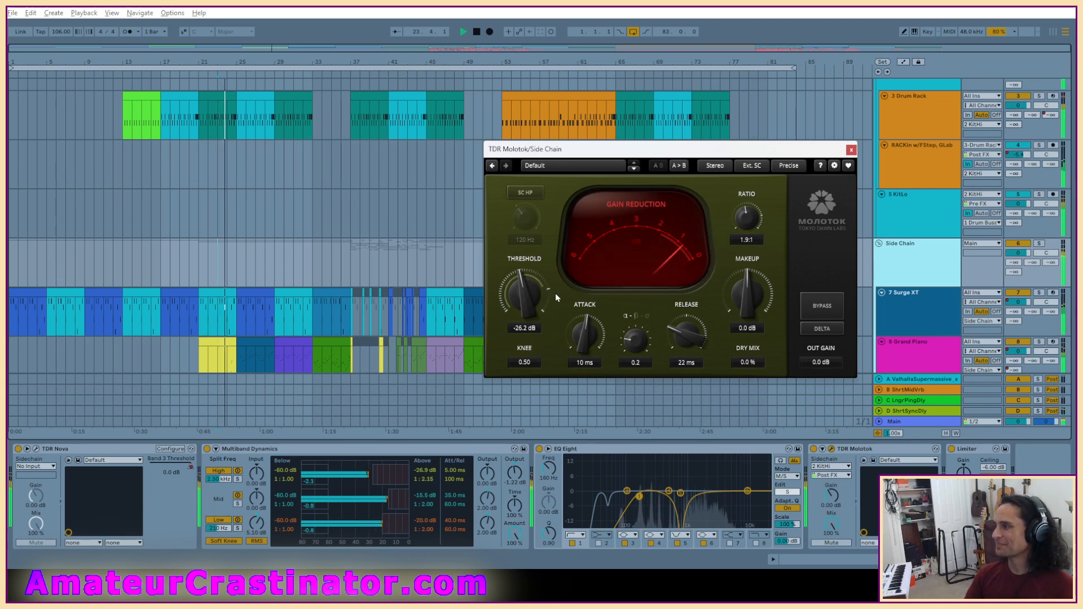
{"action": "scroll", "coordinate": [752, 220], "scroll_direction": "up", "scroll_amount": 2}
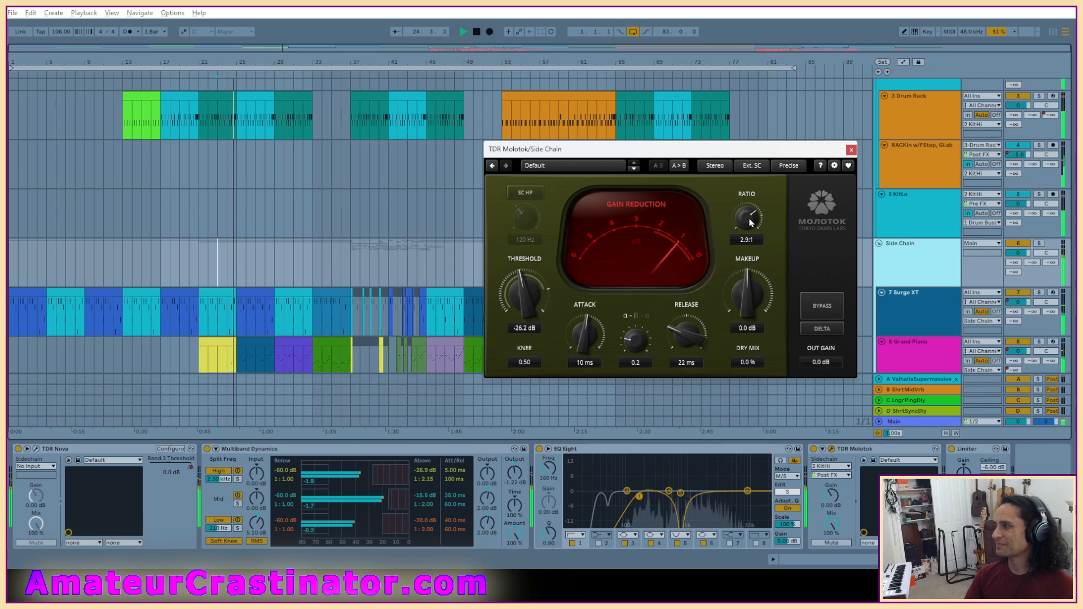
{"action": "scroll", "coordinate": [751, 220], "scroll_direction": "down", "scroll_amount": 1}
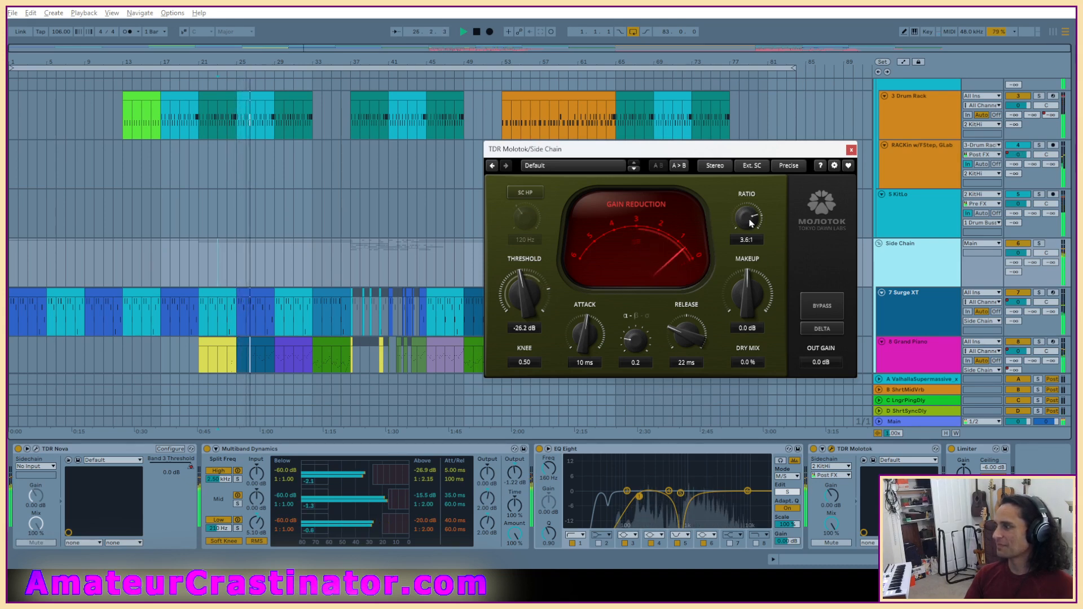
{"action": "scroll", "coordinate": [751, 223], "scroll_direction": "up", "scroll_amount": 1}
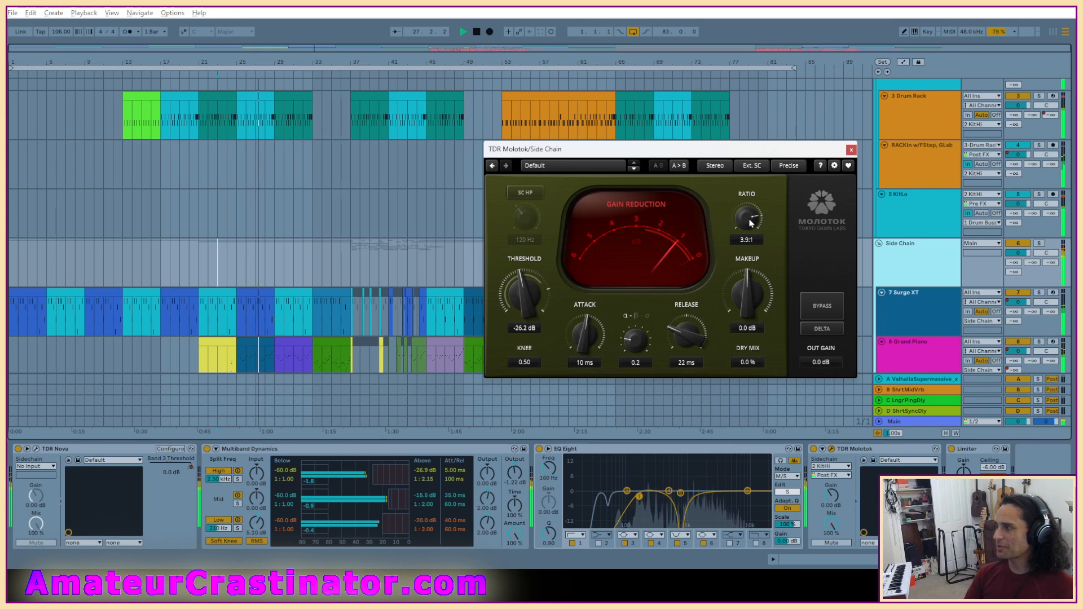
{"action": "left_click", "coordinate": [852, 151]}
In Ozone 10 on the Main track, raise the Maximizer threshold to -1.8 dB and switch the Exciter module off.
{"action": "left_click", "coordinate": [911, 422]}
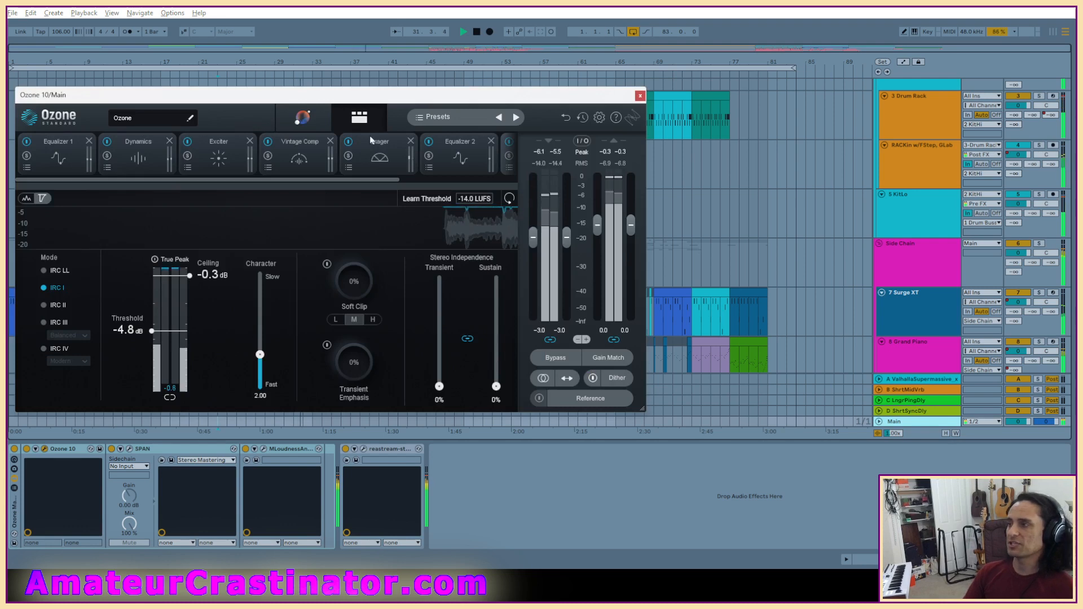
{"action": "left_click_drag", "start_coordinate": [394, 102], "coordinate": [646, 111]}
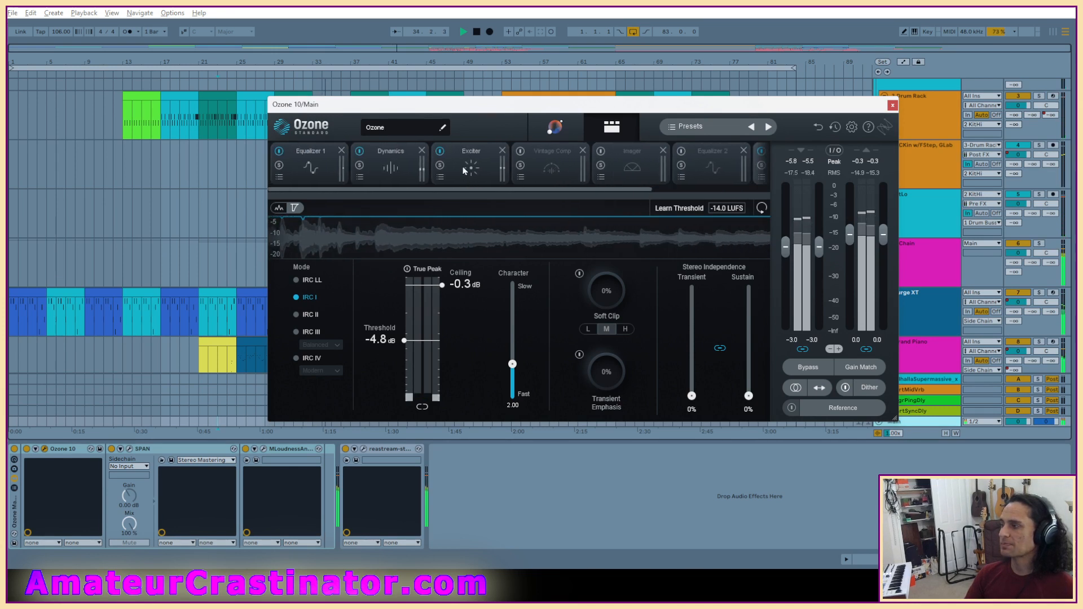
{"action": "left_click_drag", "start_coordinate": [594, 190], "coordinate": [714, 192]}
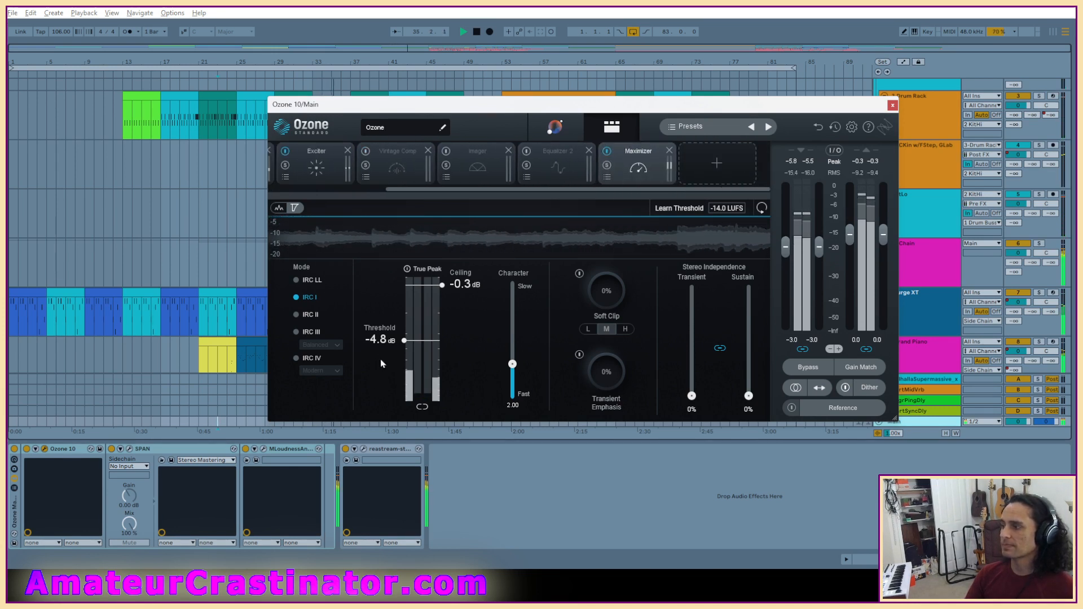
{"action": "scroll", "coordinate": [377, 340], "scroll_direction": "up", "scroll_amount": 2}
{"action": "scroll", "coordinate": [377, 339], "scroll_direction": "up", "scroll_amount": 1}
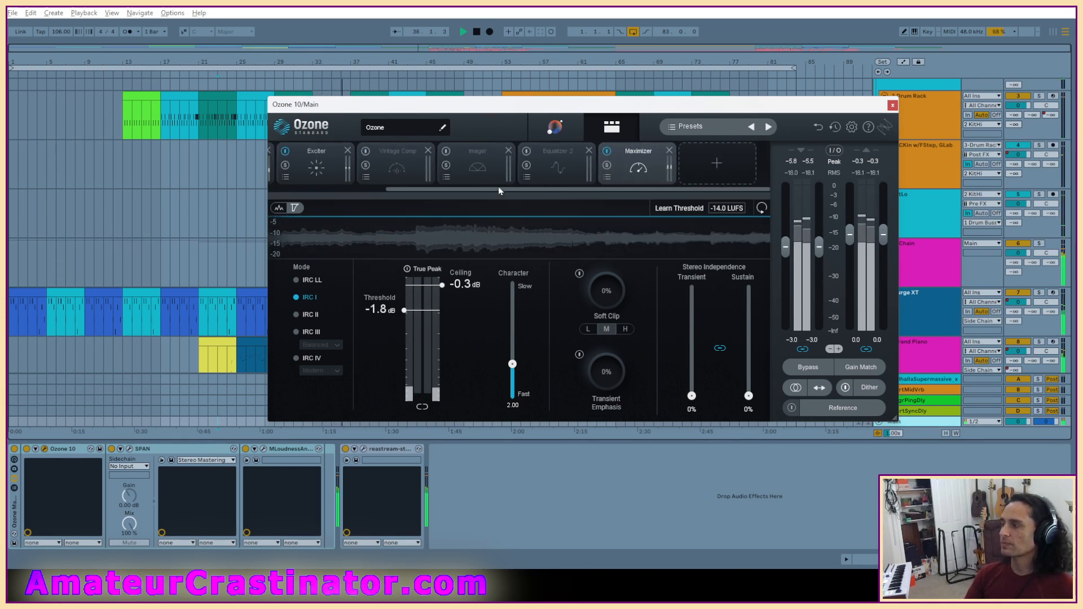
{"action": "left_click_drag", "start_coordinate": [403, 193], "coordinate": [288, 193]}
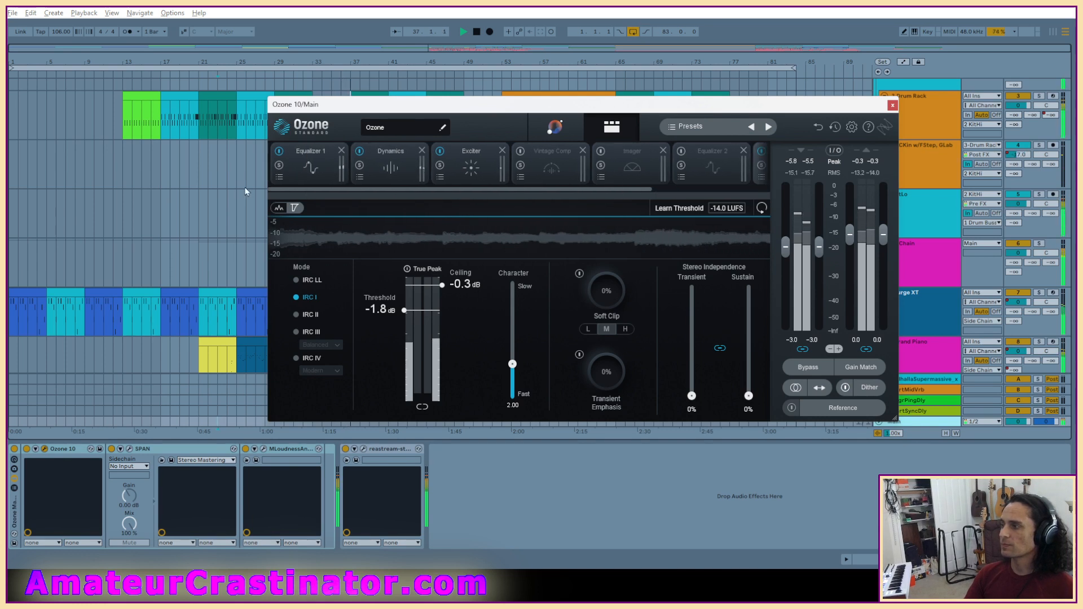
{"action": "left_click", "coordinate": [440, 151]}
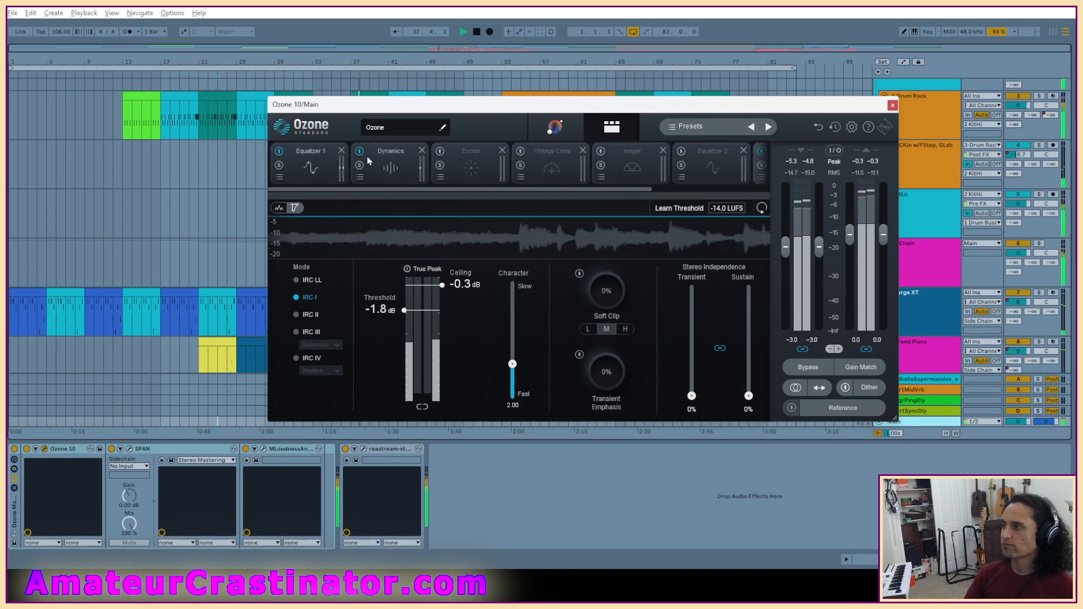
Show SPAN alongside Ozone and reshape Equalizer 1's low shelf to 88 Hz with 1.3 dB of gain.
{"action": "left_click", "coordinate": [309, 164]}
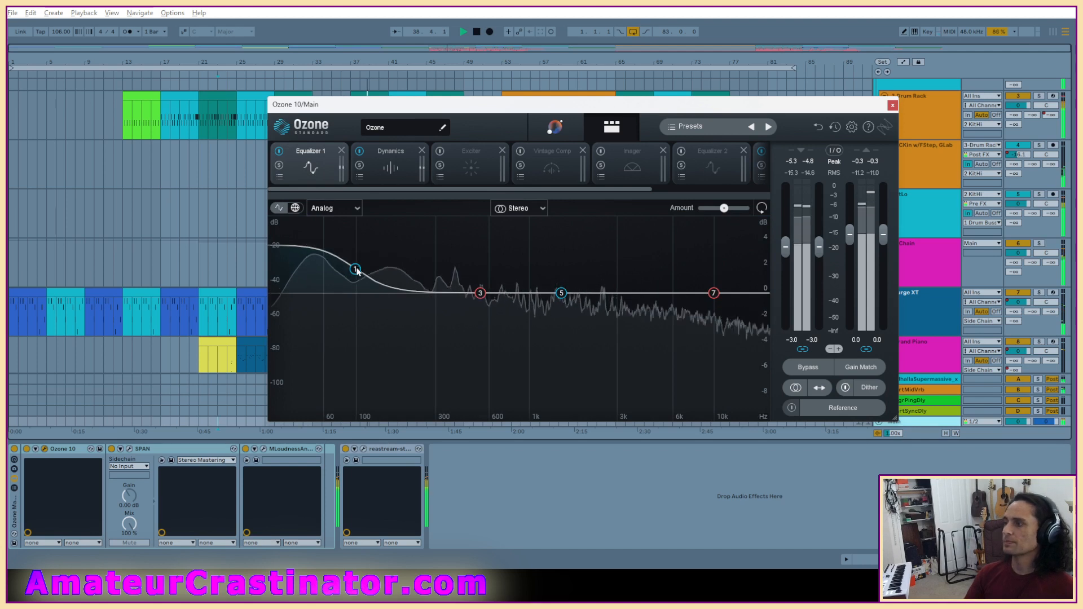
{"action": "left_click_drag", "start_coordinate": [355, 269], "coordinate": [360, 296]}
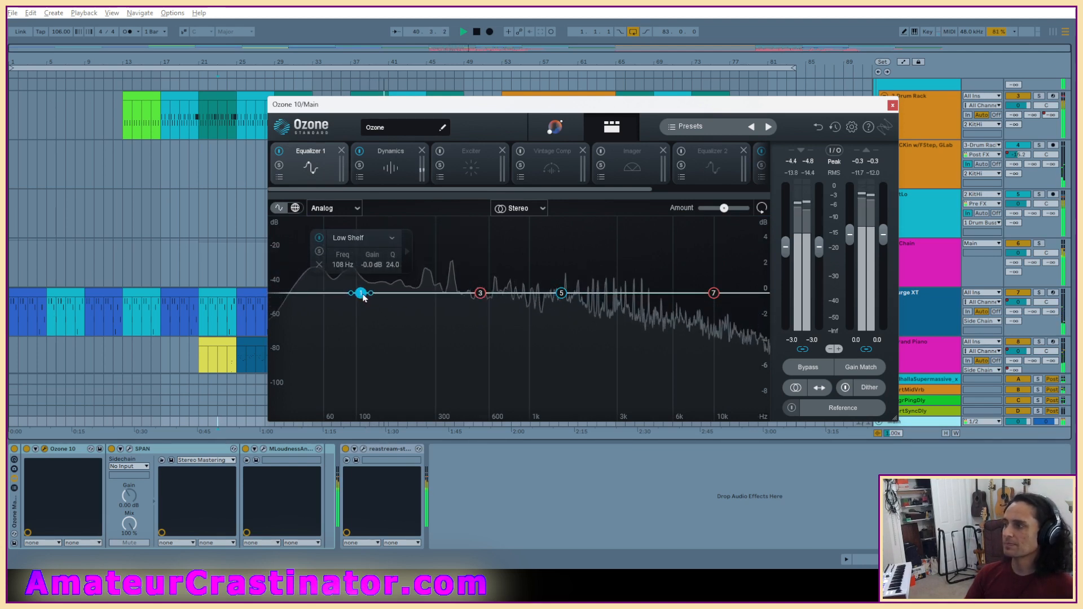
{"action": "left_click_drag", "start_coordinate": [590, 105], "coordinate": [324, 106]}
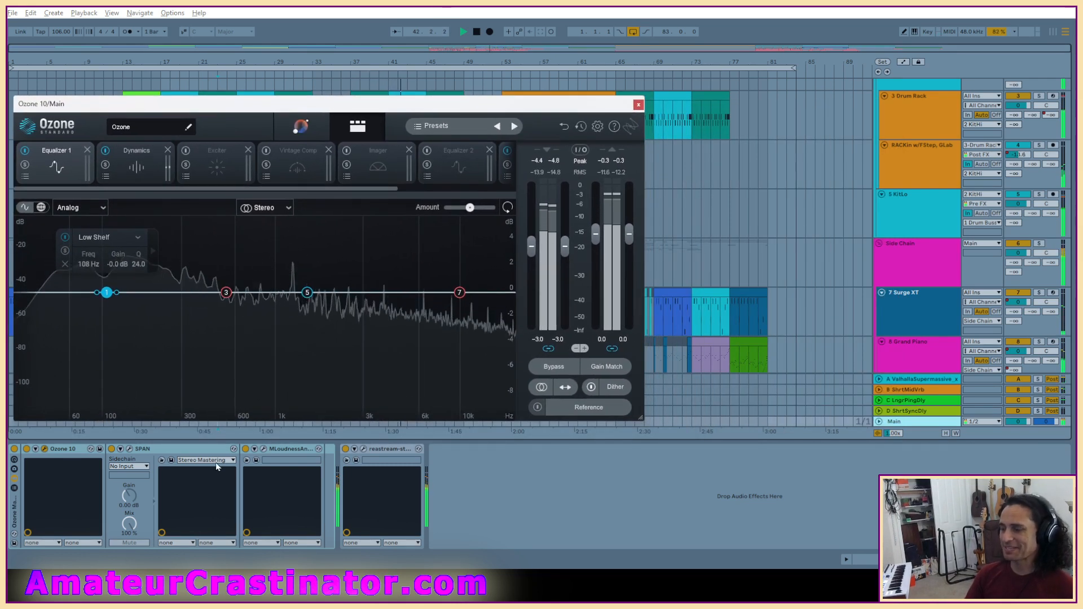
{"action": "left_click", "coordinate": [130, 451]}
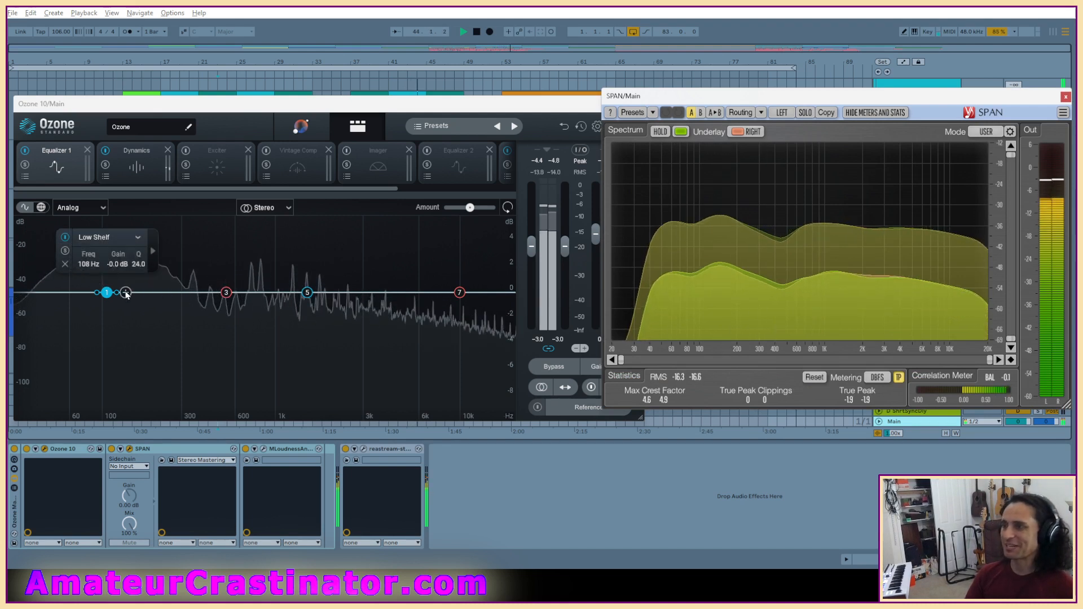
{"action": "mouse_move", "coordinate": [106, 292]}
{"action": "left_mouse_down"}
{"action": "mouse_move", "coordinate": [125, 290]}
{"action": "mouse_move", "coordinate": [95, 279]}
{"action": "left_mouse_up"}
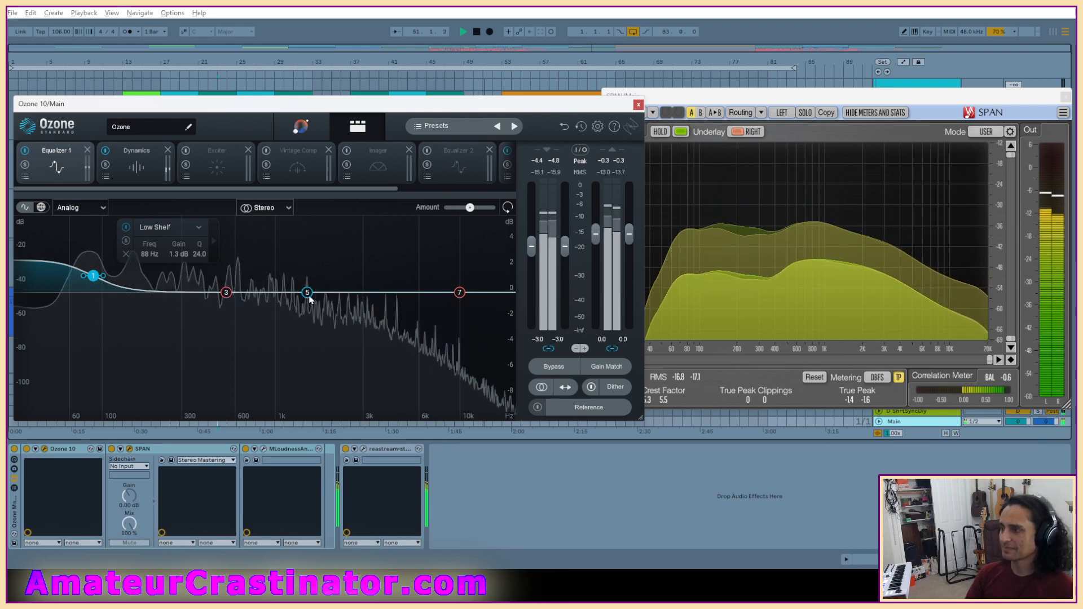
Set Equalizer 1's high shelf to about 7903 Hz with a 1.1 dB boost.
{"action": "left_click_drag", "start_coordinate": [460, 293], "coordinate": [427, 290]}
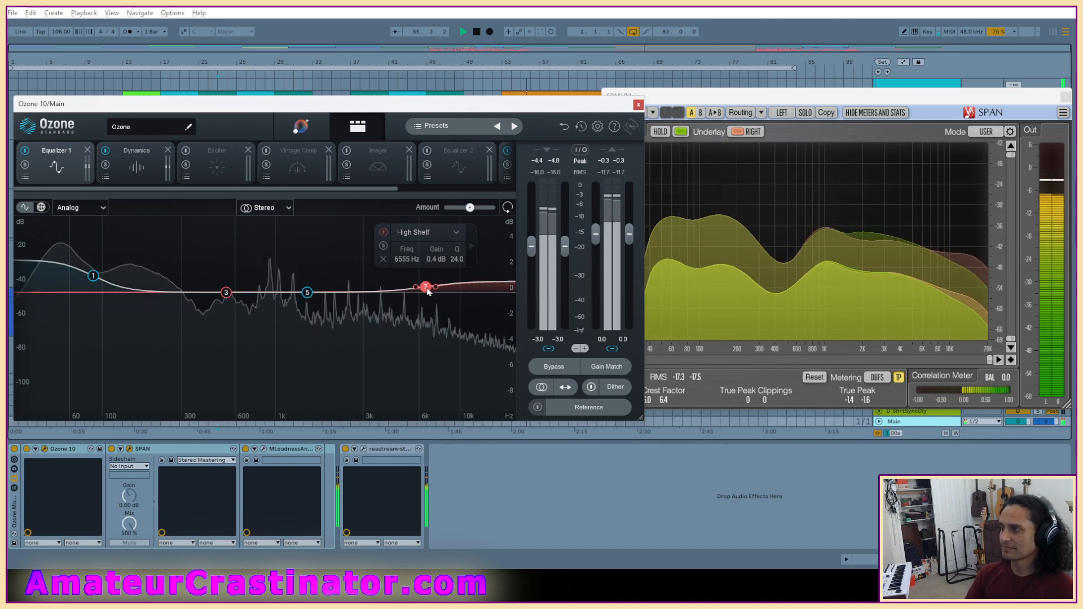
{"action": "left_click_drag", "start_coordinate": [429, 291], "coordinate": [427, 291]}
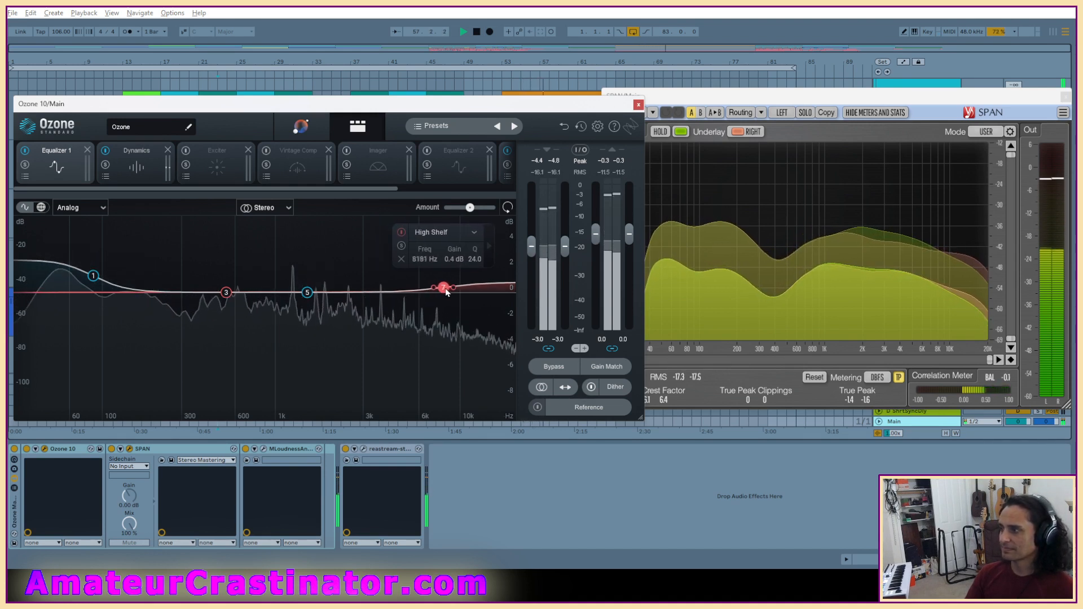
{"action": "left_click_drag", "start_coordinate": [445, 292], "coordinate": [477, 281]}
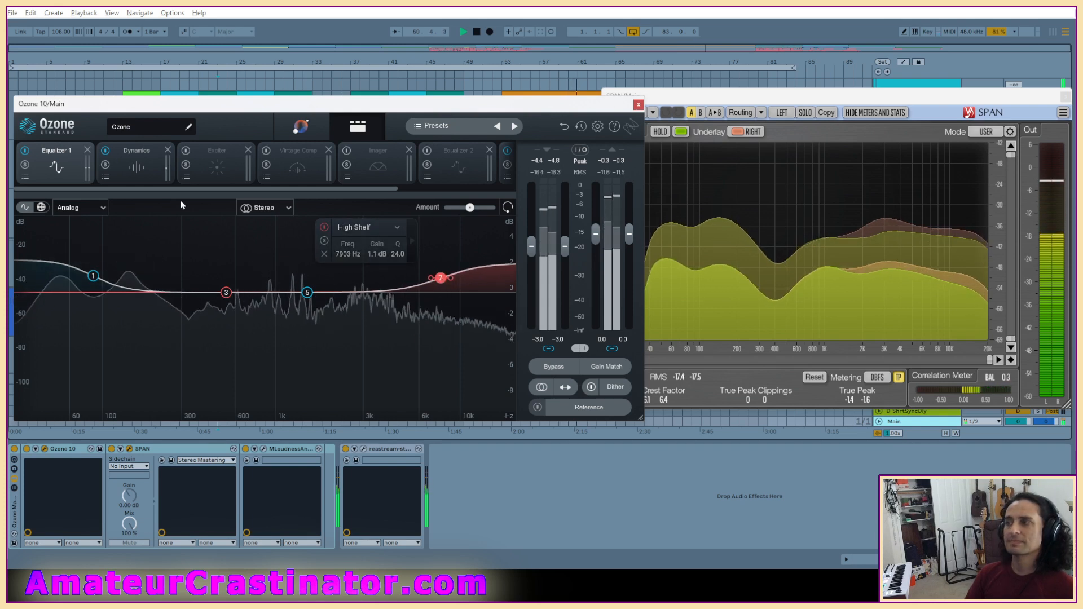
In Ozone's Dynamics module, set Band 1's compressor threshold to -20.0 dB, compressor release to 40 ms and band gain to 5.9 dB.
{"action": "left_click", "coordinate": [136, 164]}
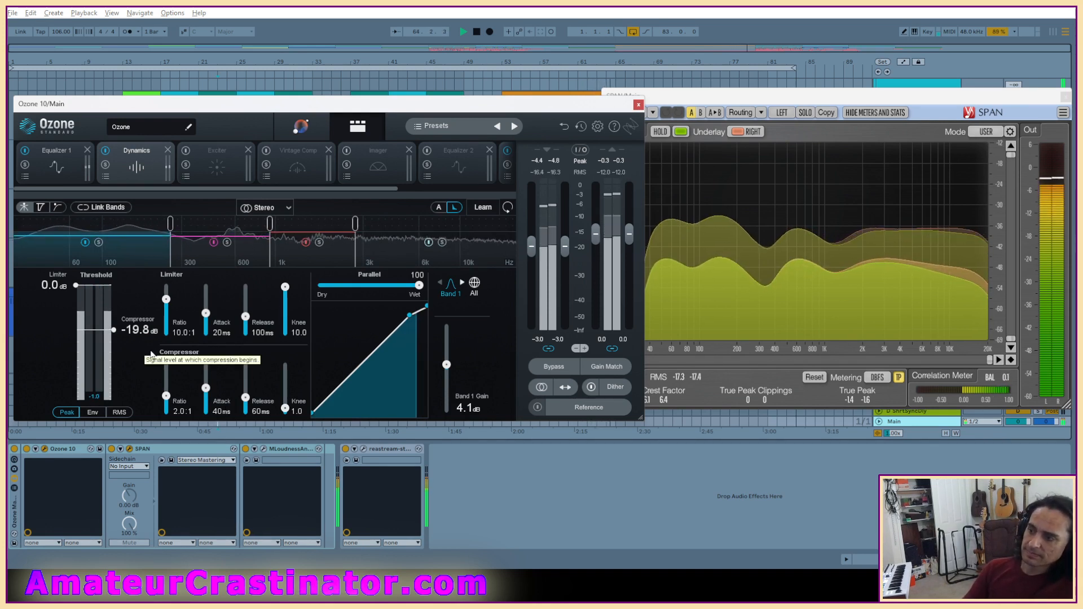
{"action": "left_click_drag", "start_coordinate": [447, 364], "coordinate": [446, 370]}
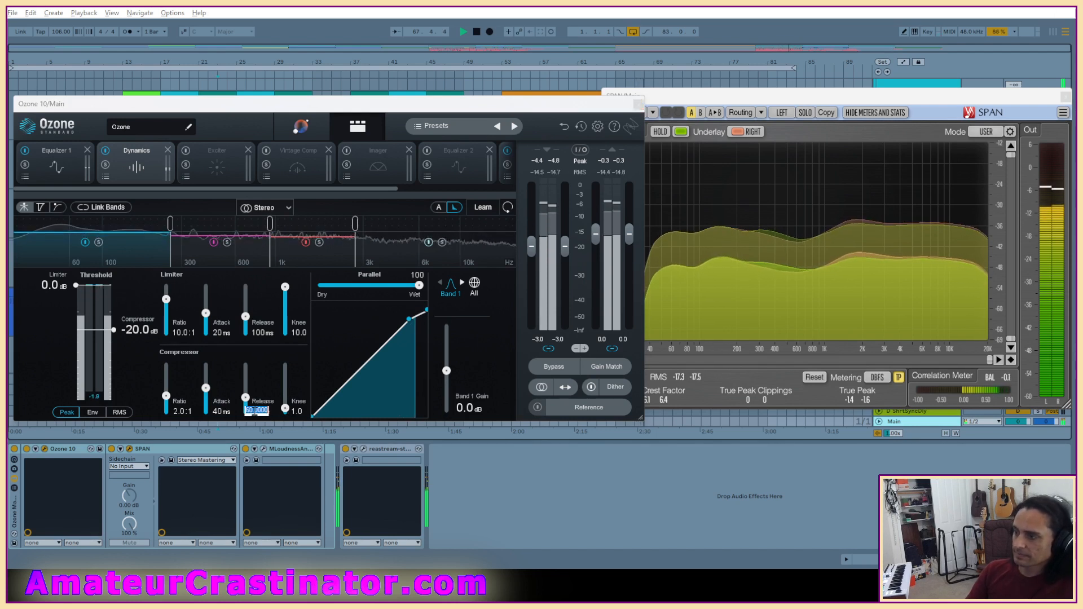
{"action": "type", "text": "40"}
{"action": "key", "text": "Return"}
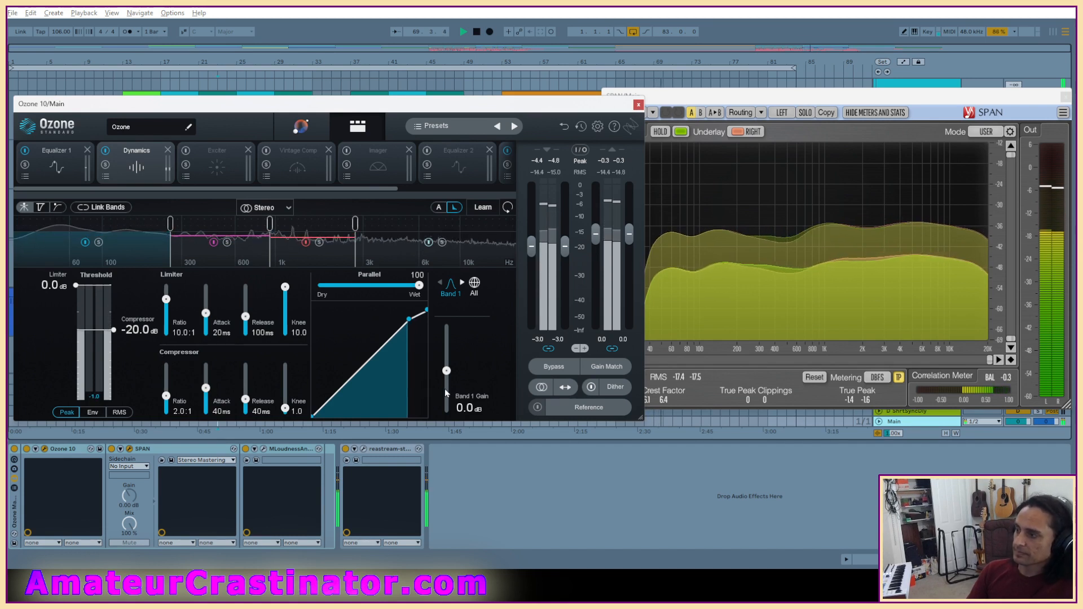
{"action": "scroll", "coordinate": [449, 385], "scroll_direction": "up", "scroll_amount": 5}
{"action": "scroll", "coordinate": [449, 384], "scroll_direction": "up", "scroll_amount": 7}
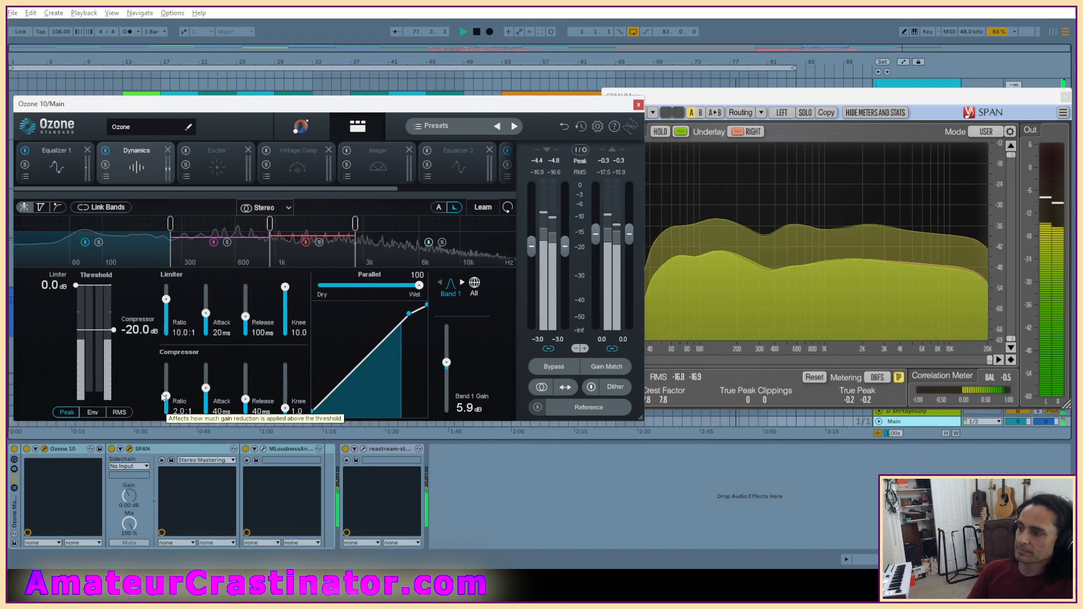
Lower Band 1's gain to 4.0 dB and raise its compressor threshold to -12.0 dB.
{"action": "left_click_drag", "start_coordinate": [135, 334], "coordinate": [134, 332]}
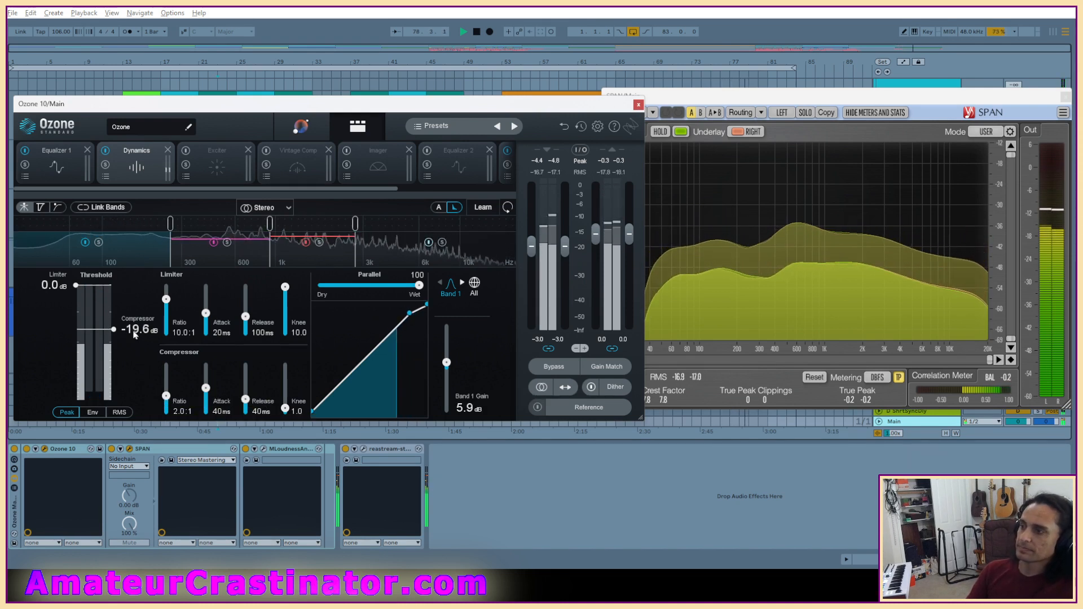
{"action": "scroll", "coordinate": [445, 378], "scroll_direction": "down", "scroll_amount": 9}
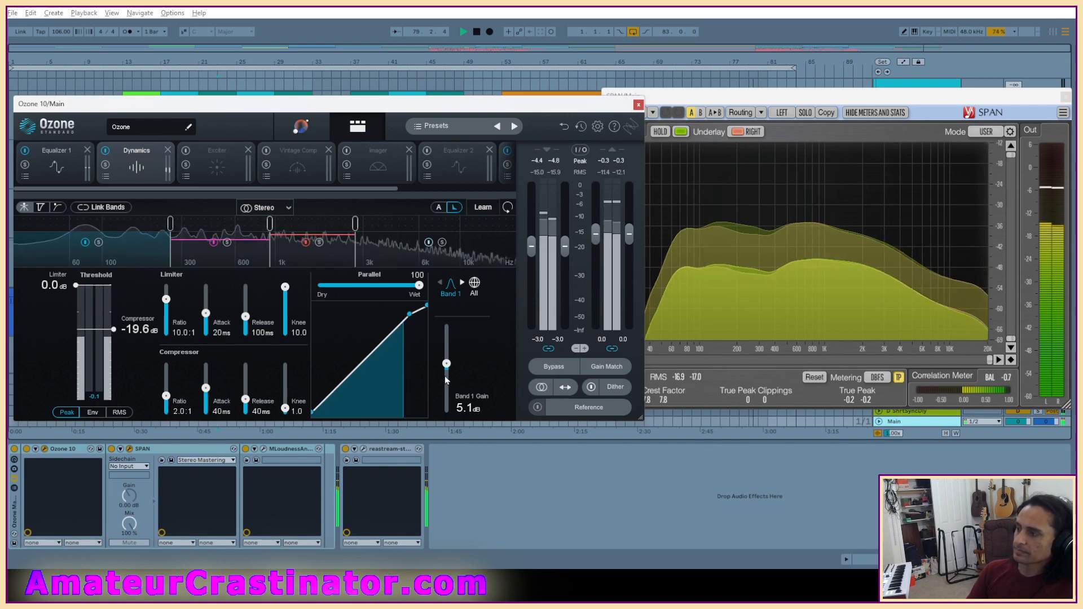
{"action": "scroll", "coordinate": [444, 376], "scroll_direction": "down", "scroll_amount": 1}
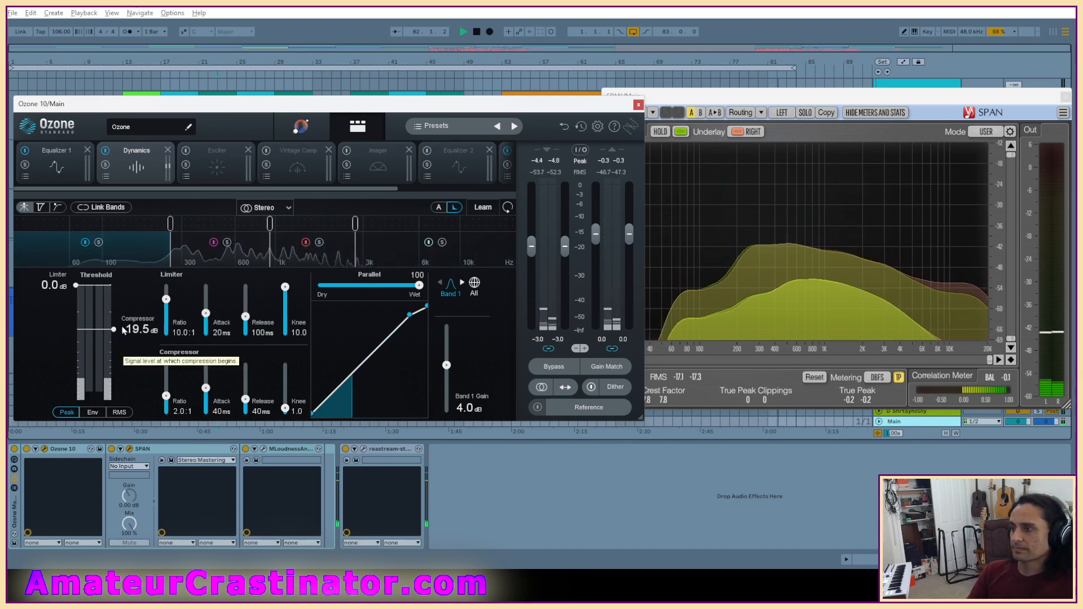
{"action": "left_click_drag", "start_coordinate": [114, 330], "coordinate": [114, 317]}
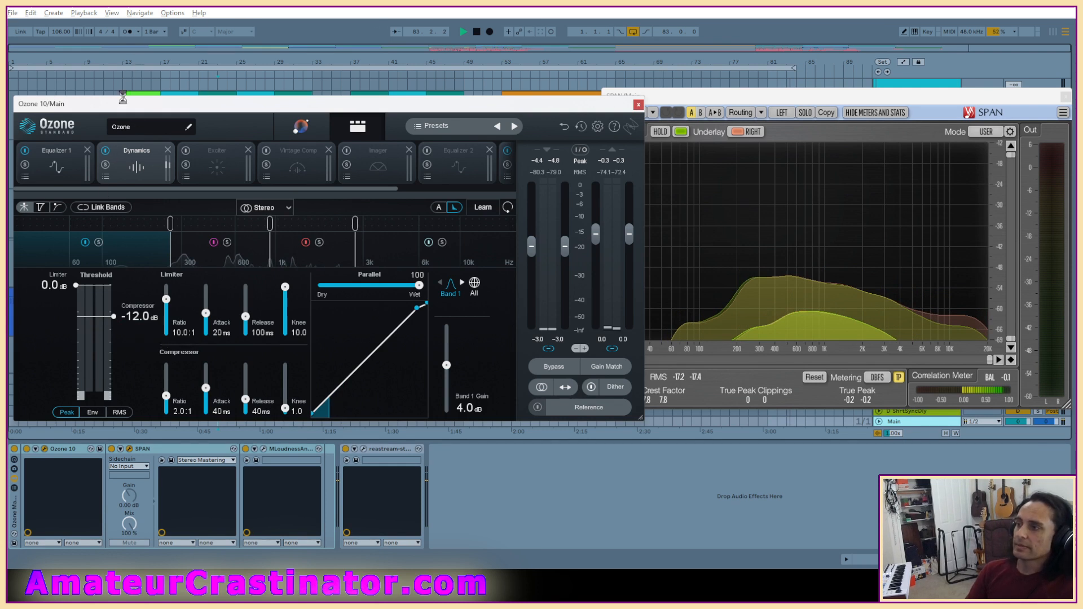
Replay the song from about bar 13 and set Band 1's compressor threshold to -15.2 dB and ratio to 4.2:1.
{"action": "key", "text": "space"}
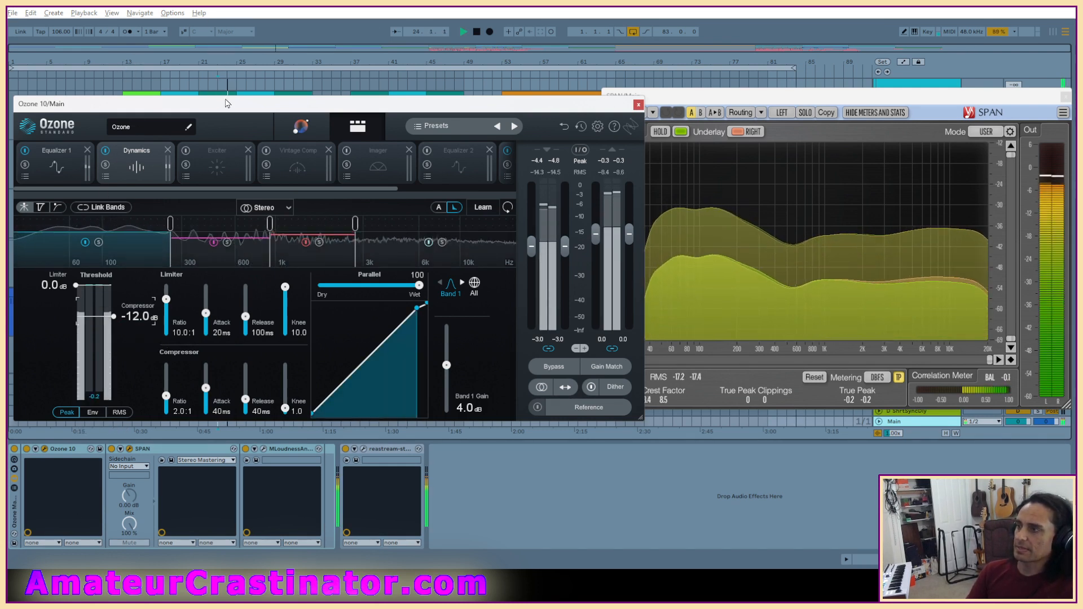
{"action": "left_click_drag", "start_coordinate": [227, 104], "coordinate": [449, 93]}
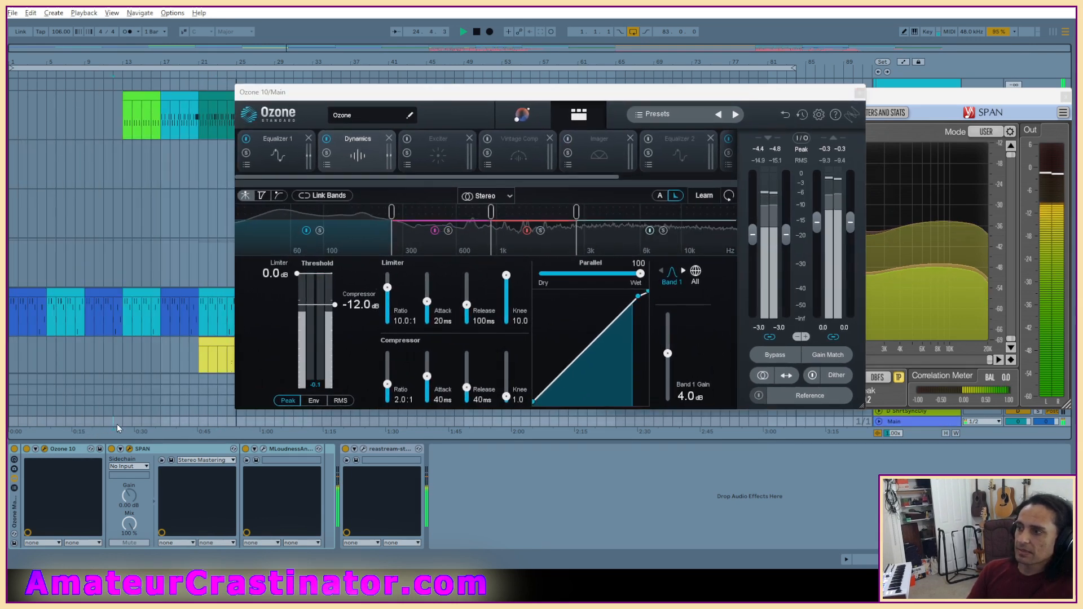
{"action": "left_click", "coordinate": [123, 423]}
{"action": "left_click_drag", "start_coordinate": [593, 99], "coordinate": [397, 118]}
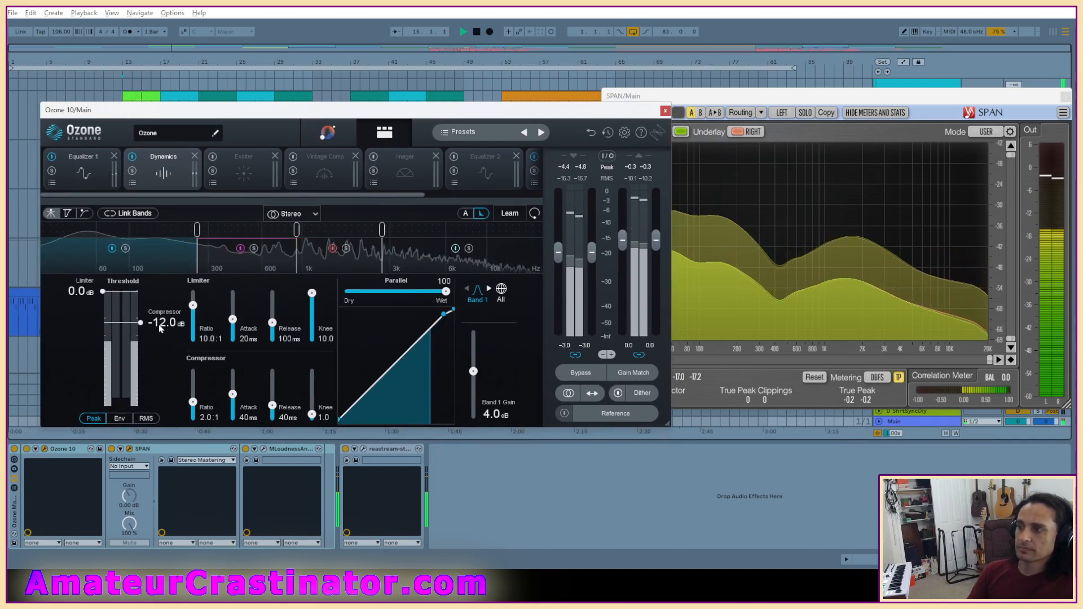
{"action": "scroll", "coordinate": [155, 335], "scroll_direction": "down", "scroll_amount": 17}
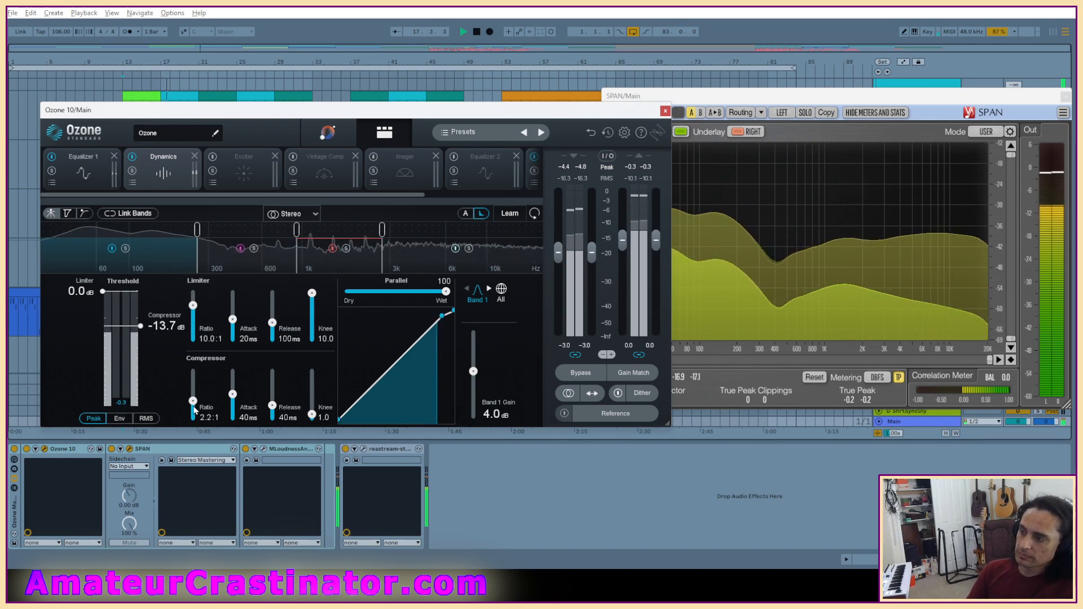
{"action": "scroll", "coordinate": [195, 406], "scroll_direction": "up", "scroll_amount": 5}
{"action": "scroll", "coordinate": [158, 331], "scroll_direction": "down", "scroll_amount": 10}
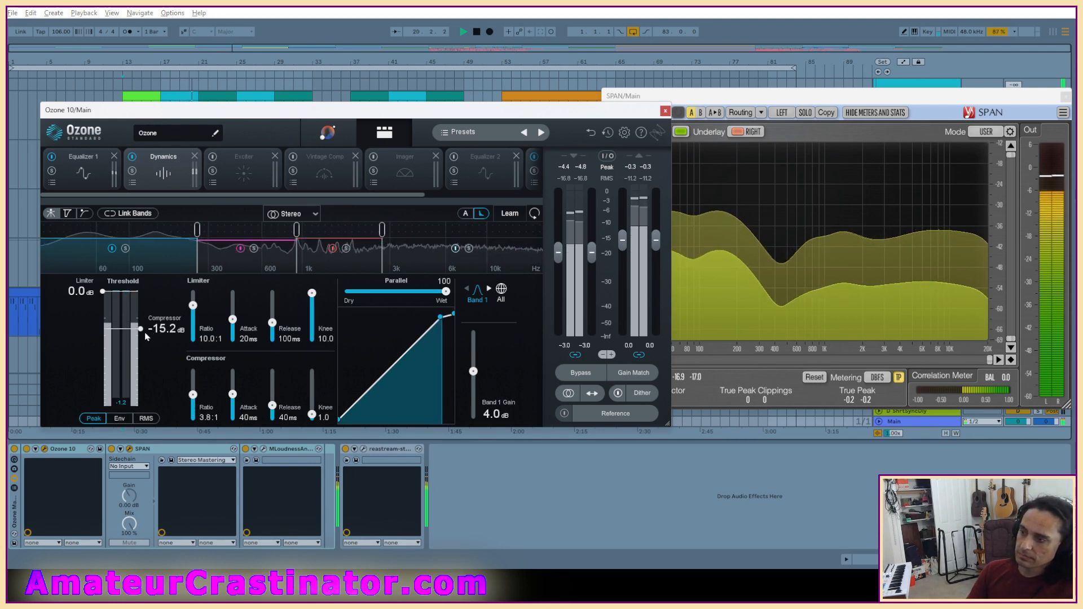
{"action": "scroll", "coordinate": [196, 406], "scroll_direction": "up", "scroll_amount": 2}
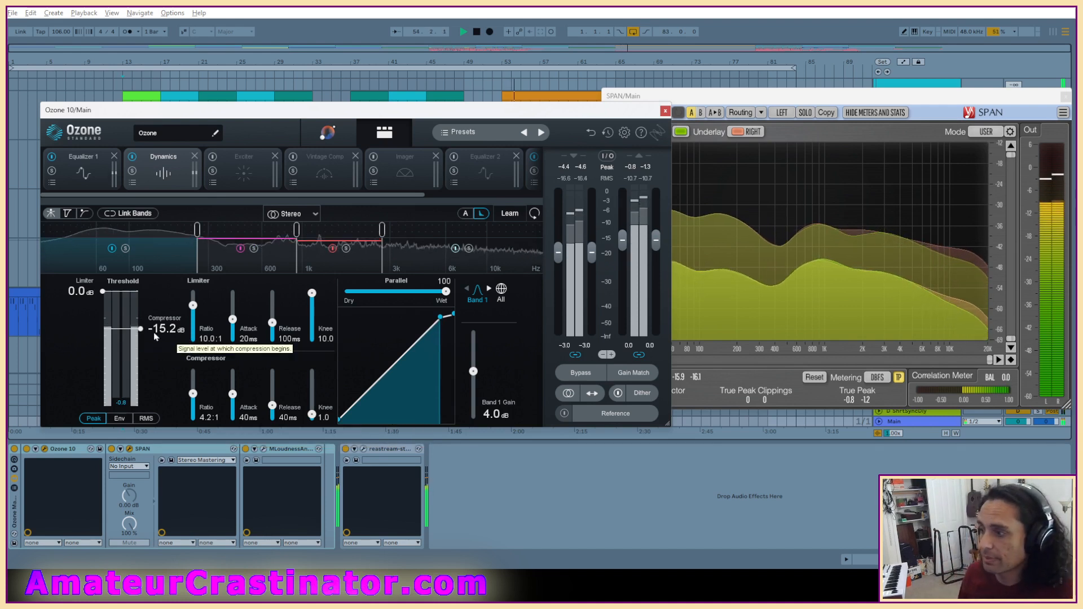
Lower Band 1's compressor threshold to -17.7 dB and bypass the band to compare its effect.
{"action": "left_click_drag", "start_coordinate": [162, 329], "coordinate": [162, 348]}
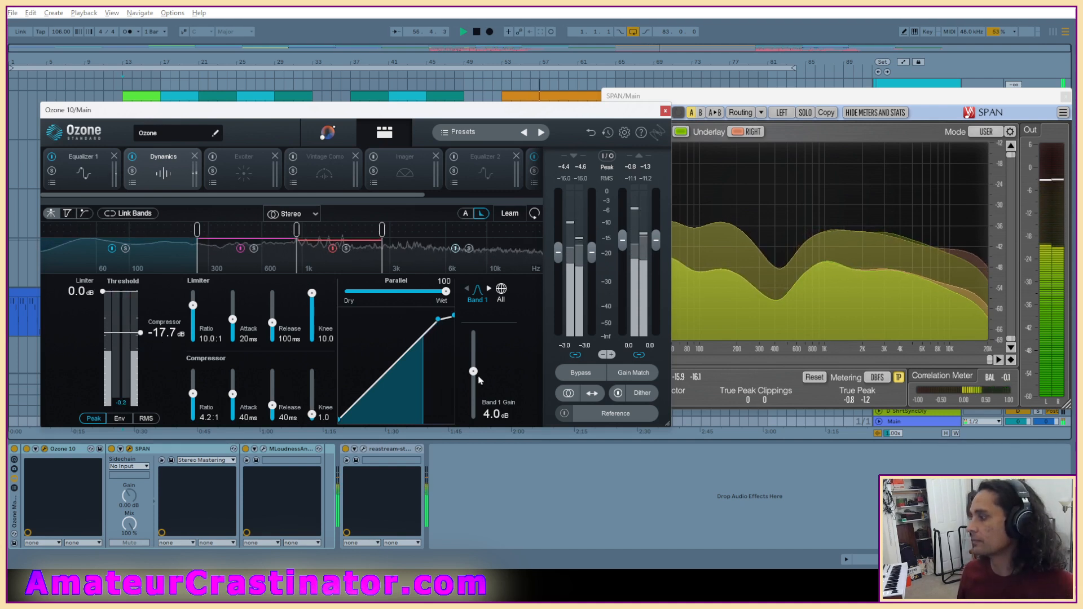
{"action": "left_click", "coordinate": [112, 249]}
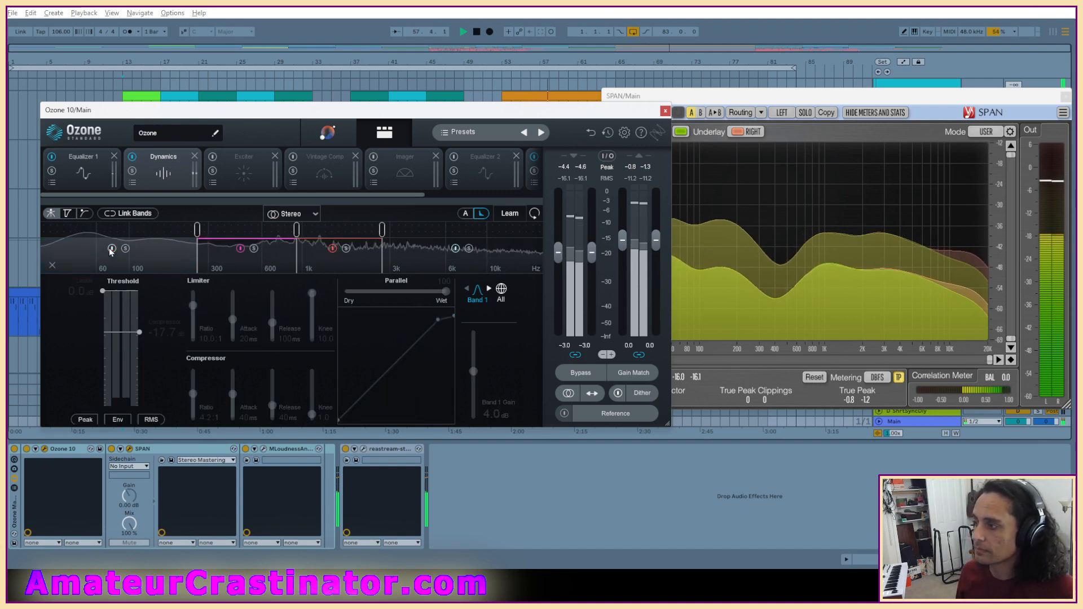
Re-enable Band 1 in Ozone's Dynamics and move the crossover between Bands 1 and 2 down to about 100 Hz.
{"action": "left_click", "coordinate": [111, 249]}
{"action": "left_click", "coordinate": [225, 257]}
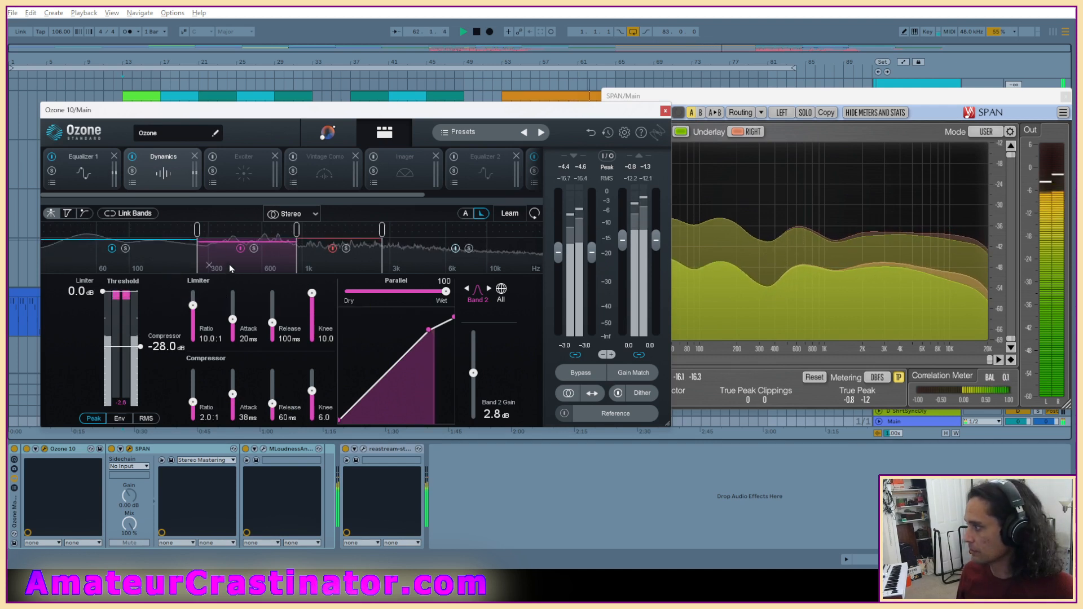
{"action": "mouse_move", "coordinate": [197, 231]}
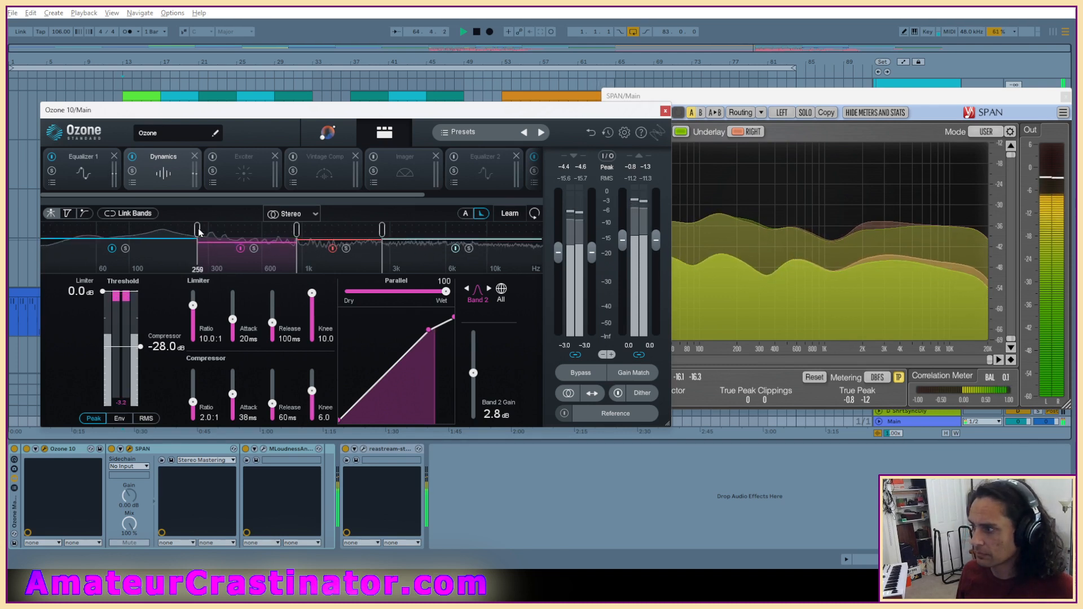
{"action": "left_click_drag", "start_coordinate": [199, 230], "coordinate": [137, 229]}
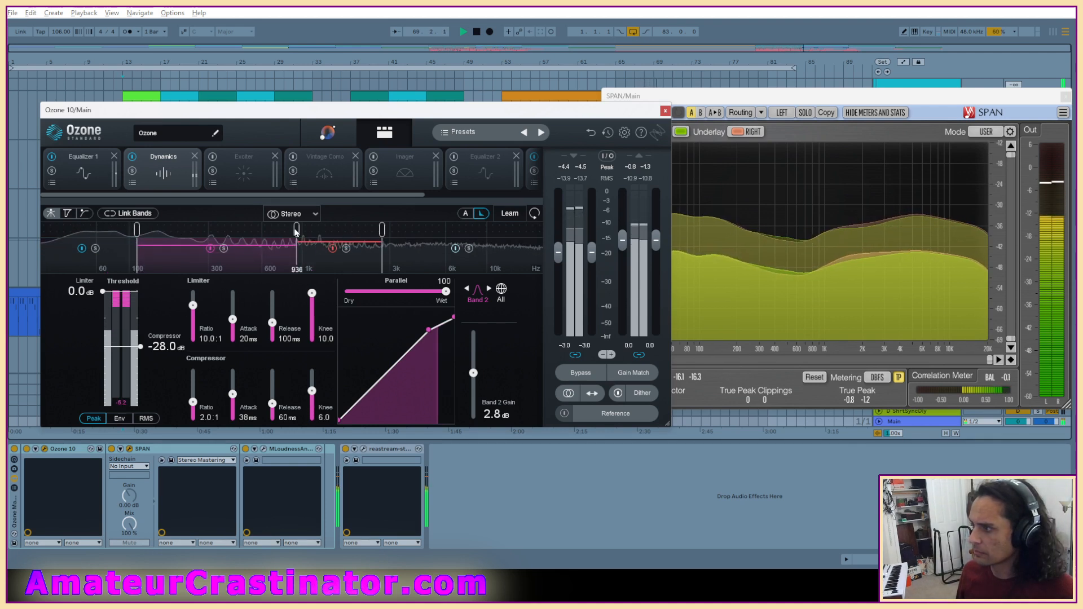
Lower Band 1's compressor threshold to -19.5 dB and toggle the band's bypass to compare its effect.
{"action": "left_click", "coordinate": [96, 254]}
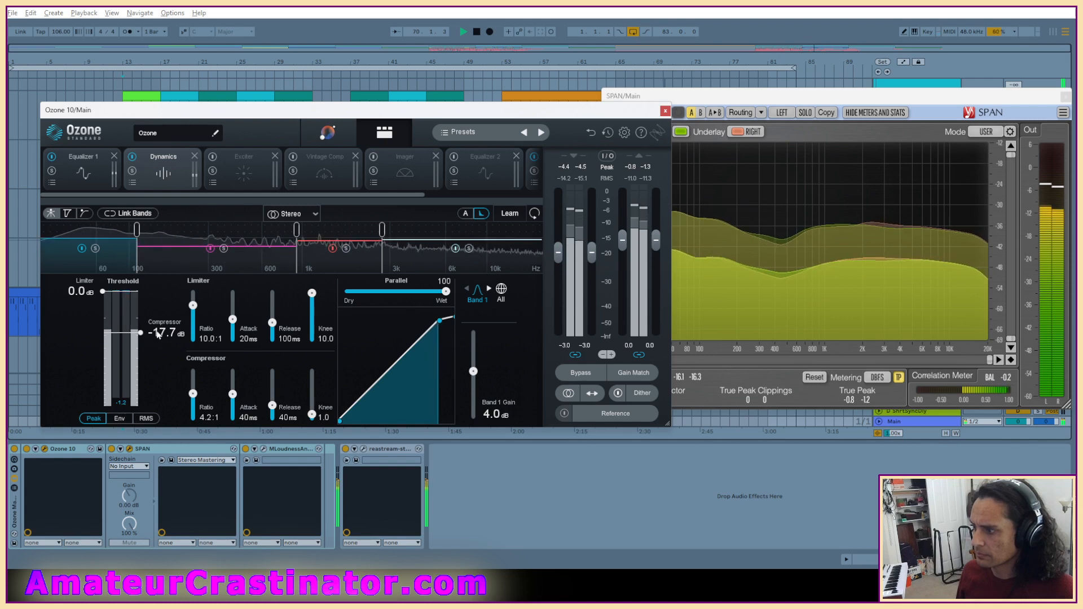
{"action": "scroll", "coordinate": [159, 332], "scroll_direction": "down", "scroll_amount": 10}
{"action": "scroll", "coordinate": [161, 334], "scroll_direction": "down", "scroll_amount": 12}
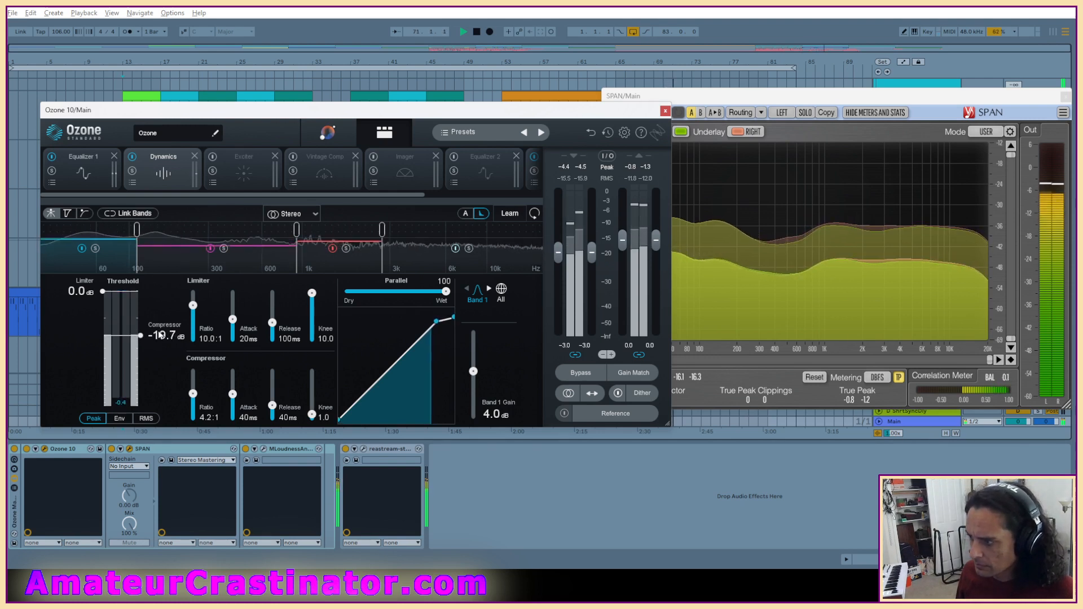
{"action": "scroll", "coordinate": [160, 336], "scroll_direction": "up", "scroll_amount": 14}
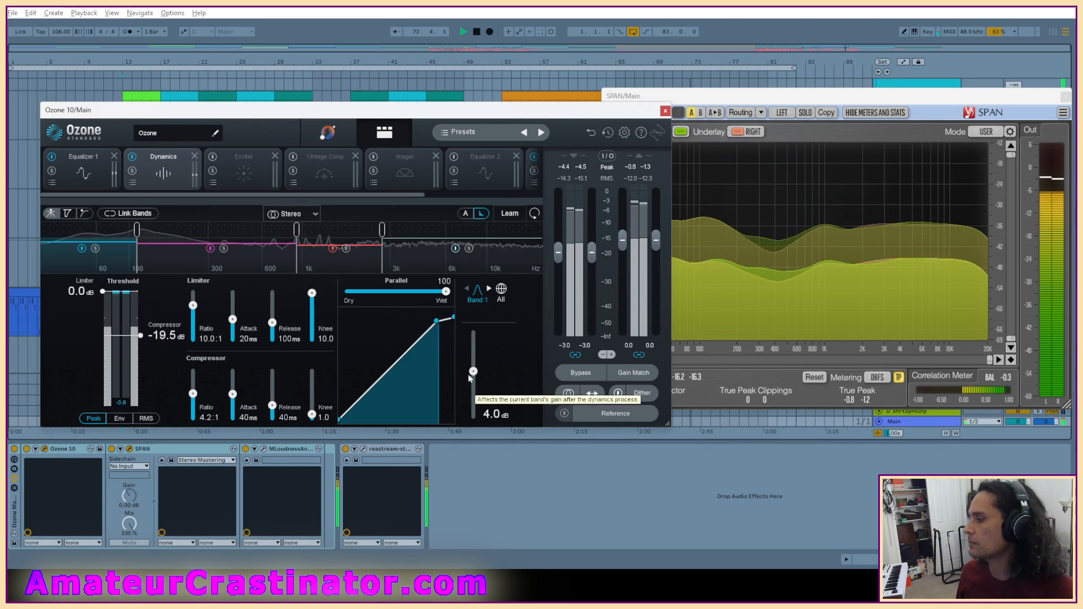
{"action": "left_click", "coordinate": [82, 250]}
{"action": "left_click", "coordinate": [81, 249]}
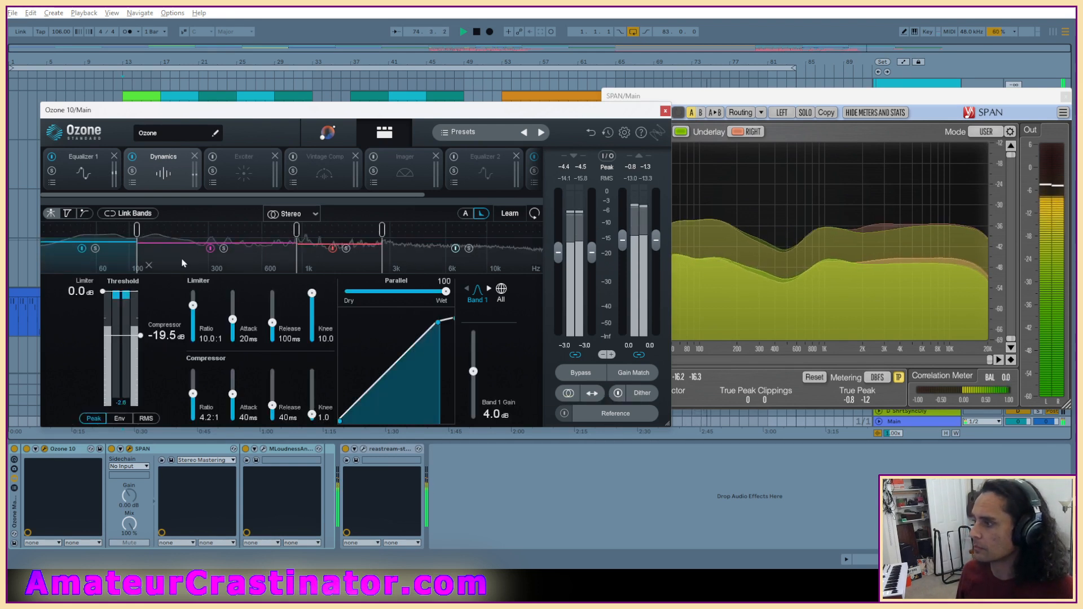
Move the crossover between Bands 2 and 3 to 500 Hz and set Band 2's compressor threshold to -19.5 dB.
{"action": "left_click_drag", "start_coordinate": [296, 230], "coordinate": [260, 231]}
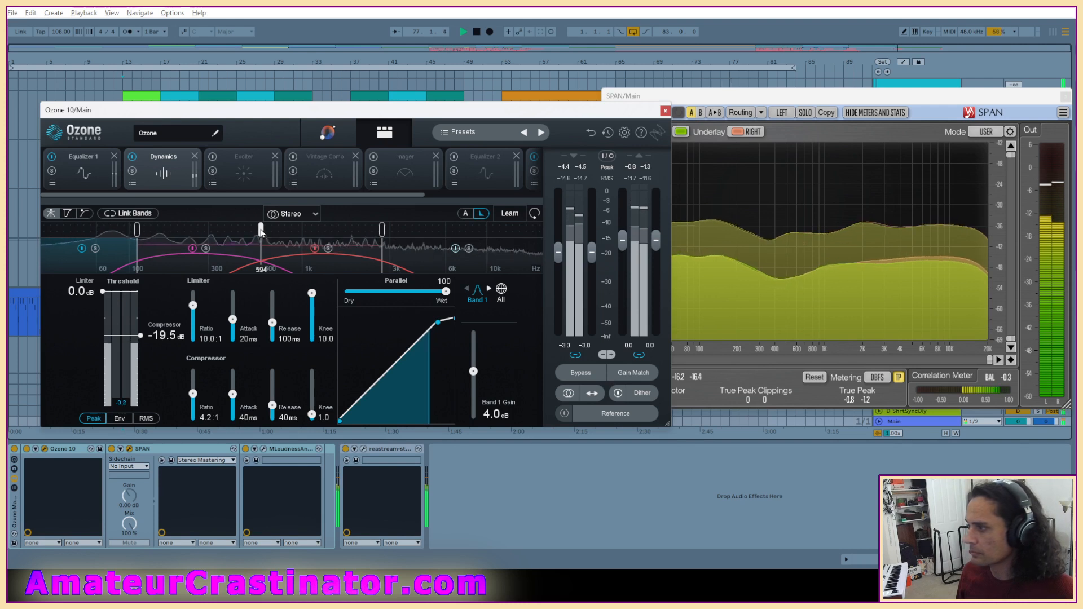
{"action": "left_click_drag", "start_coordinate": [260, 232], "coordinate": [248, 230]}
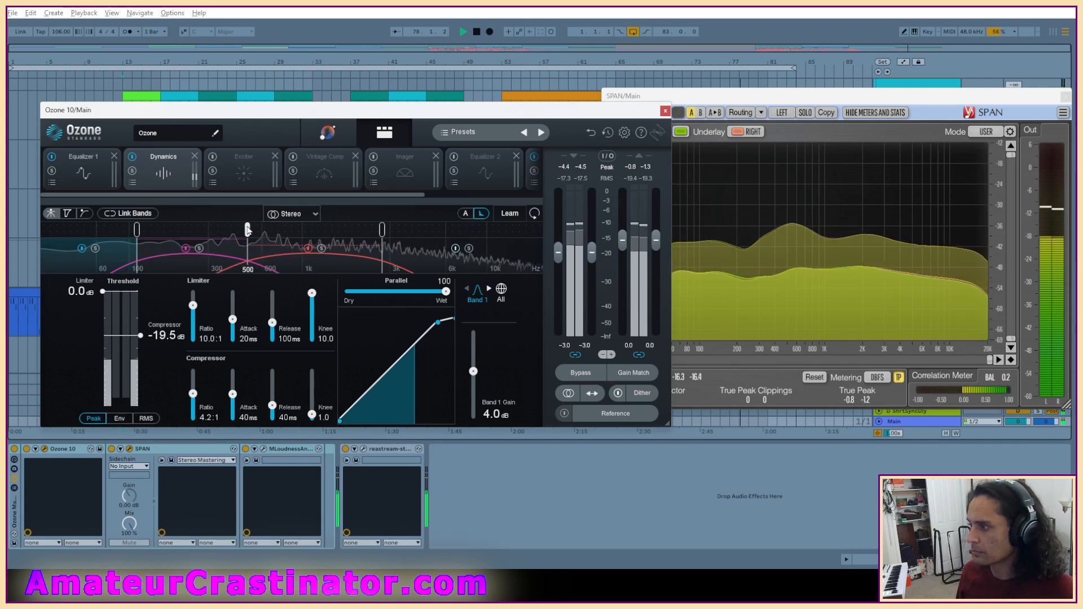
{"action": "left_click", "coordinate": [179, 267]}
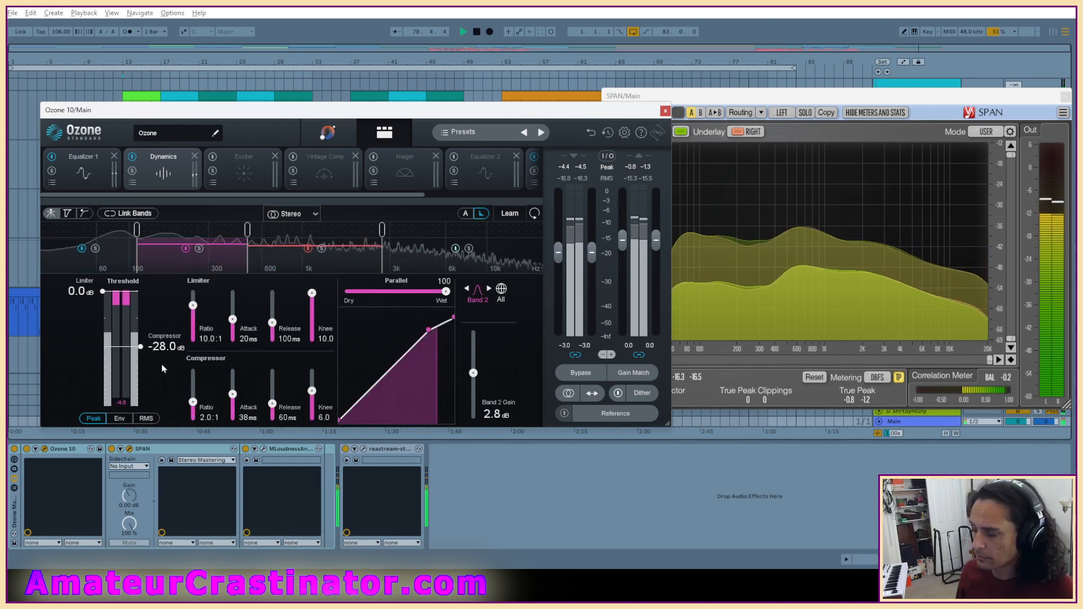
{"action": "left_click_drag", "start_coordinate": [156, 346], "coordinate": [139, 322]}
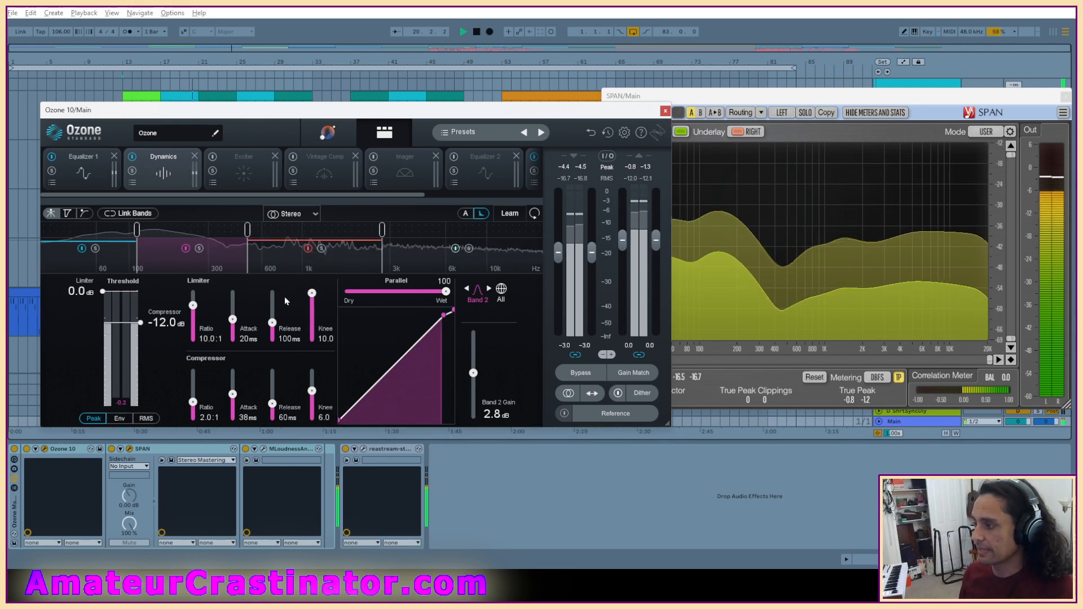
{"action": "scroll", "coordinate": [166, 355], "scroll_direction": "down", "scroll_amount": 7}
{"action": "scroll", "coordinate": [165, 356], "scroll_direction": "down", "scroll_amount": 17}
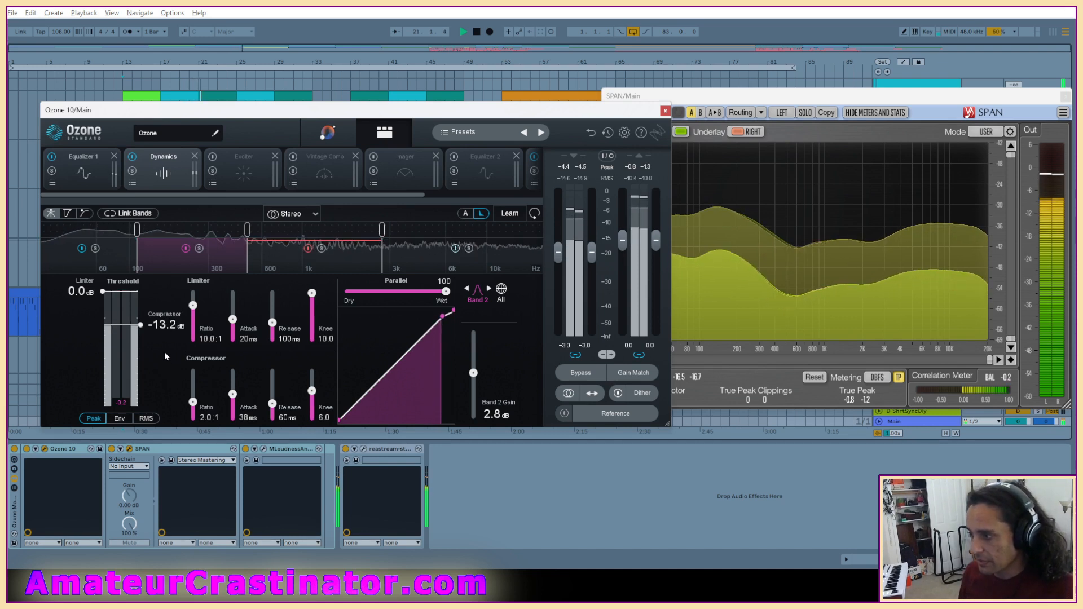
{"action": "scroll", "coordinate": [166, 356], "scroll_direction": "down", "scroll_amount": 20}
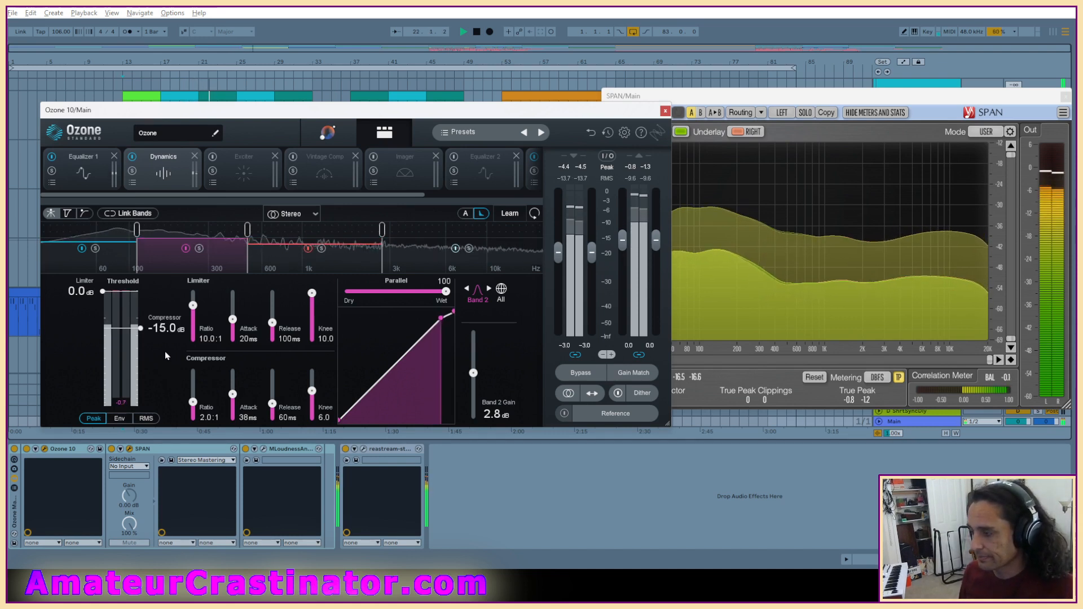
{"action": "scroll", "coordinate": [166, 355], "scroll_direction": "down", "scroll_amount": 18}
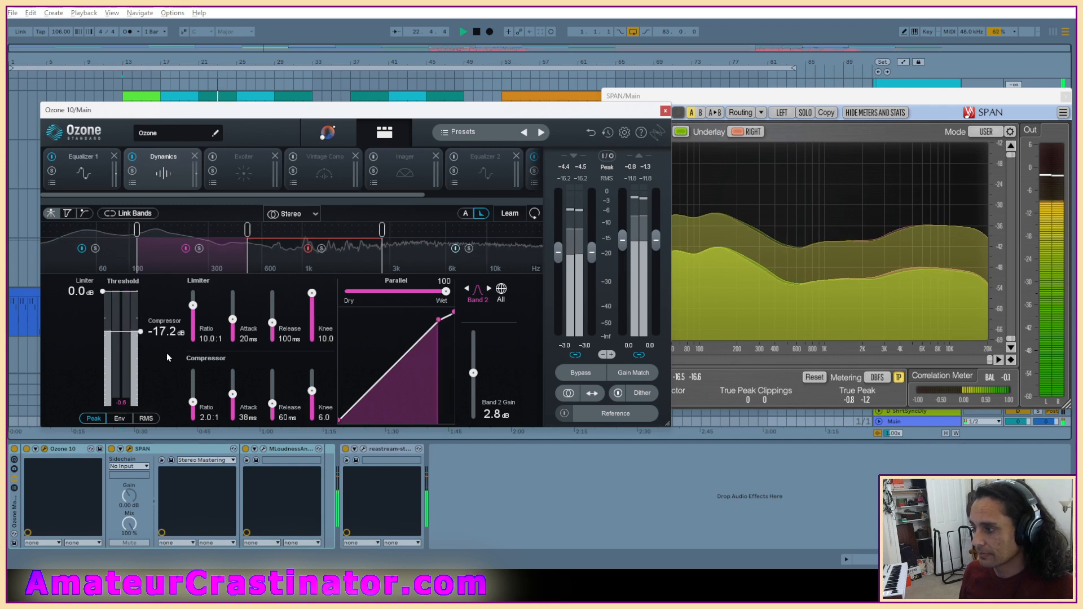
{"action": "scroll", "coordinate": [166, 354], "scroll_direction": "down", "scroll_amount": 8}
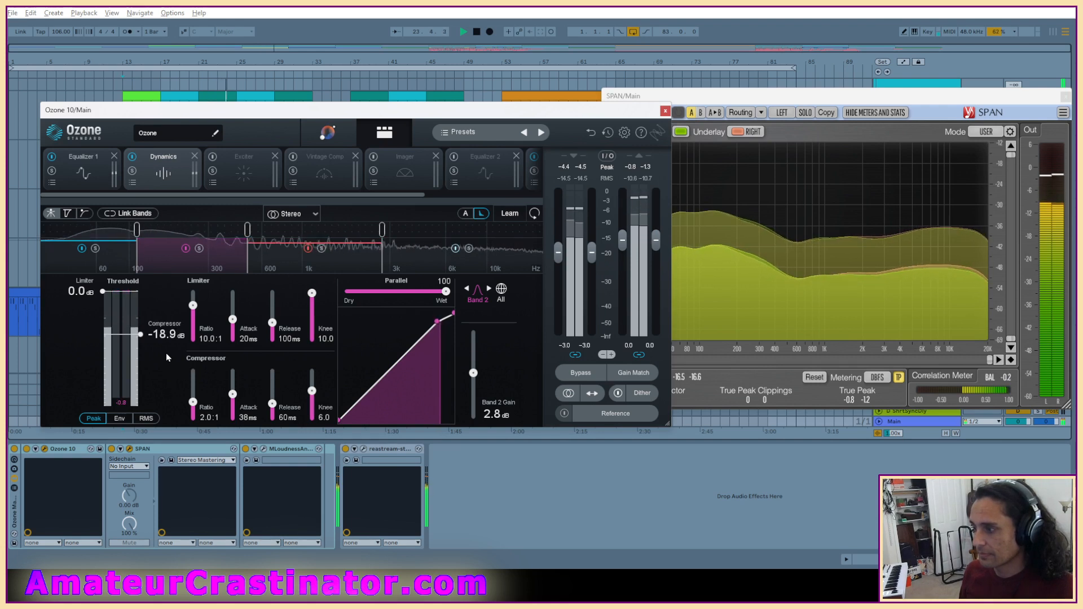
{"action": "scroll", "coordinate": [166, 354], "scroll_direction": "down", "scroll_amount": 4}
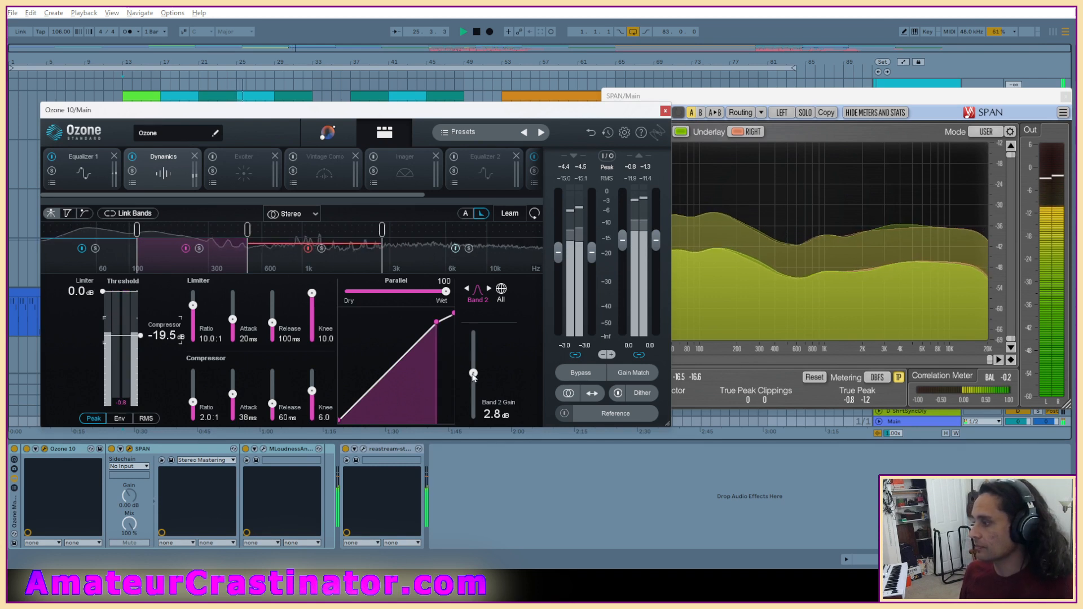
Compare Band 2 with its bypass, and lower Band 2's gain to 2.0 dB and Band 1's gain to 3.0 dB.
{"action": "left_click", "coordinate": [186, 249]}
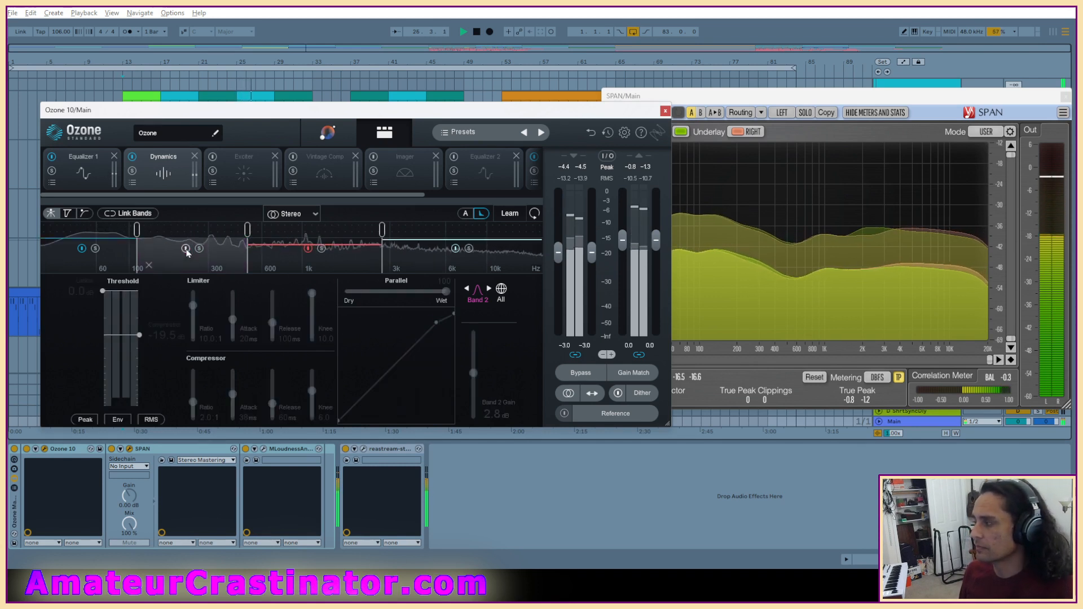
{"action": "left_click", "coordinate": [186, 249]}
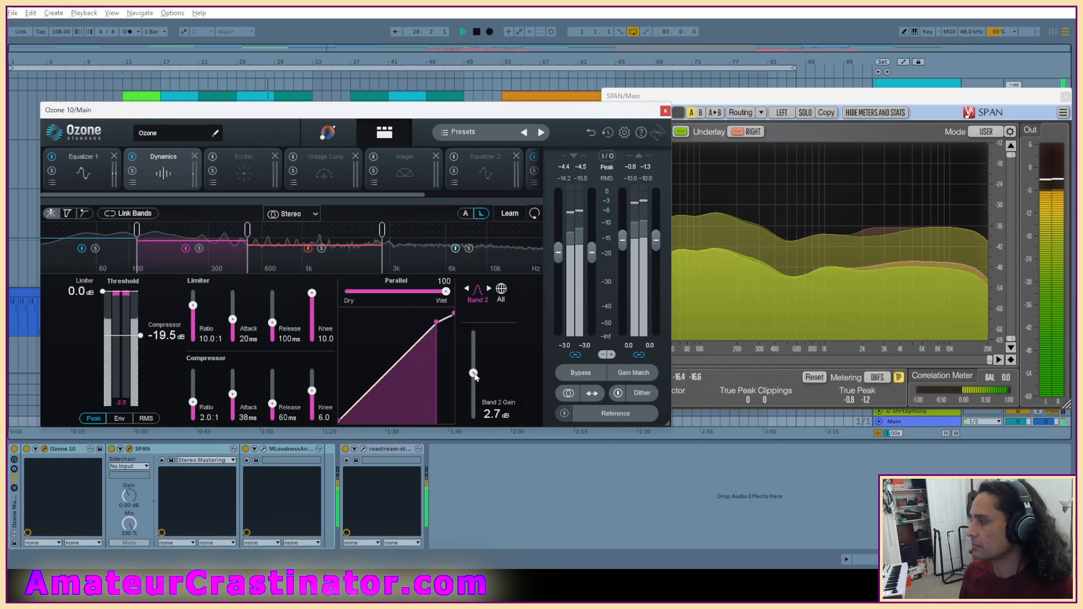
{"action": "left_click_drag", "start_coordinate": [474, 376], "coordinate": [475, 376]}
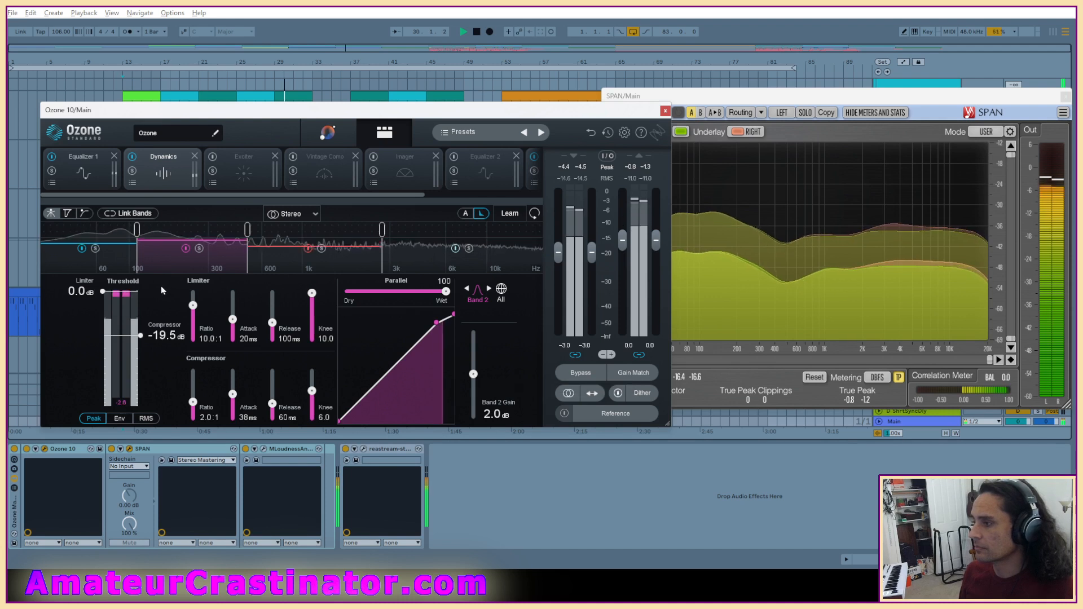
{"action": "left_click", "coordinate": [110, 251]}
{"action": "left_click_drag", "start_coordinate": [475, 387], "coordinate": [476, 394]}
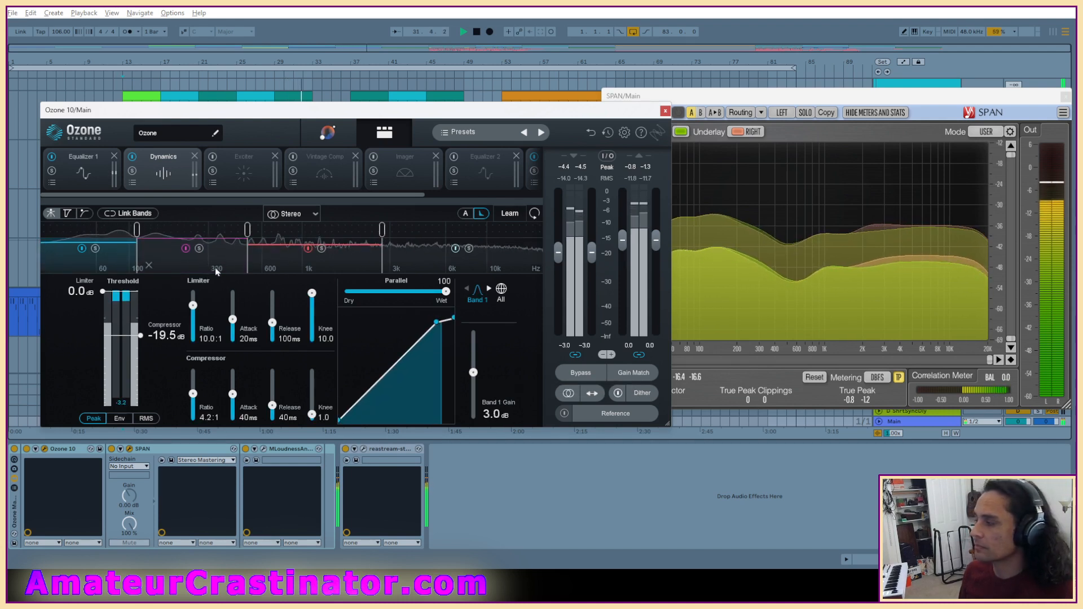
Set Band 3's compressor ratio to 2.0:1 and lower the crossover between Bands 3 and 4 to about 2 kHz.
{"action": "left_click", "coordinate": [338, 260]}
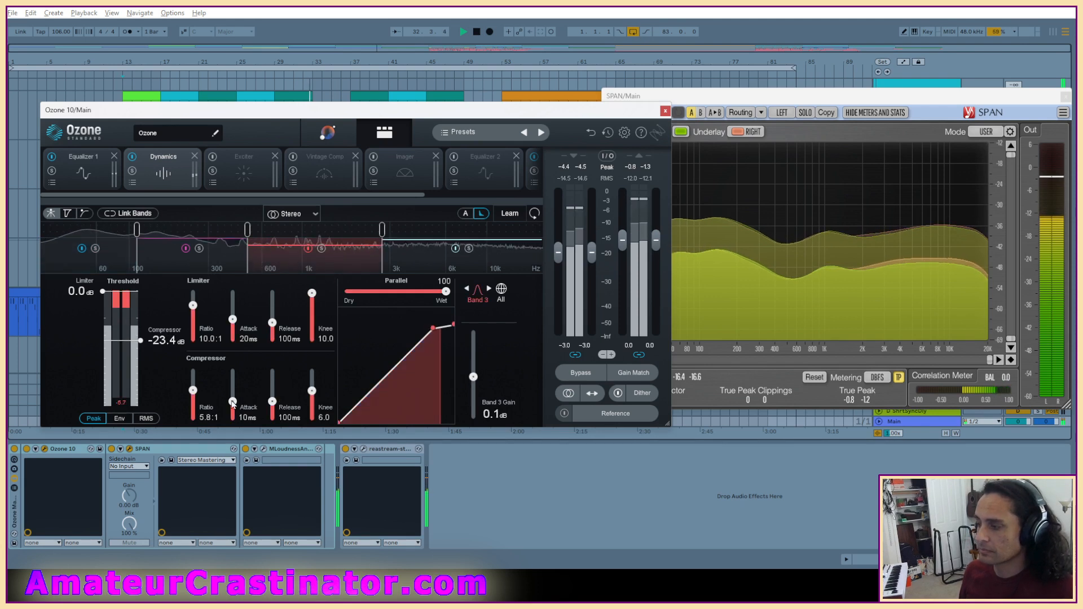
{"action": "left_click_drag", "start_coordinate": [199, 404], "coordinate": [198, 416]}
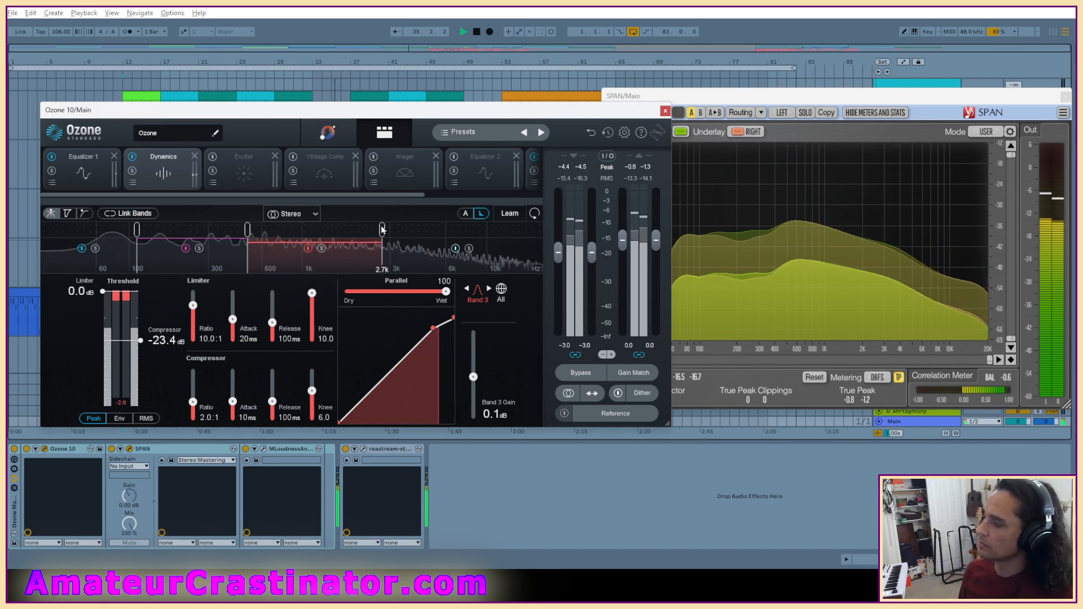
{"action": "left_click_drag", "start_coordinate": [382, 230], "coordinate": [354, 229]}
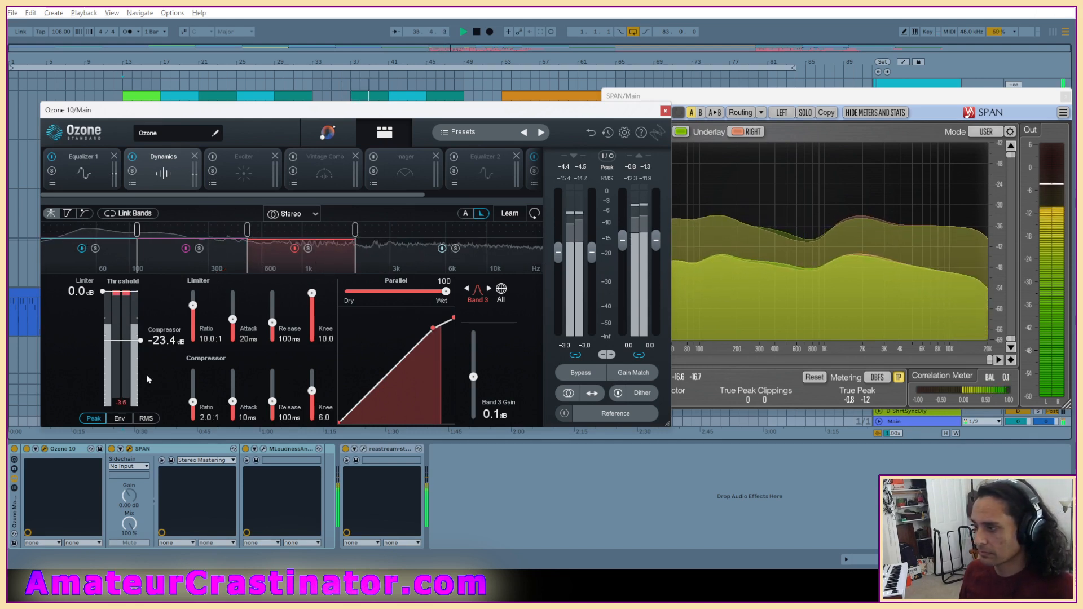
Set Band 3's compressor threshold to -17.2 dB and raise its gain to 1.0 dB.
{"action": "double_click", "coordinate": [141, 341]}
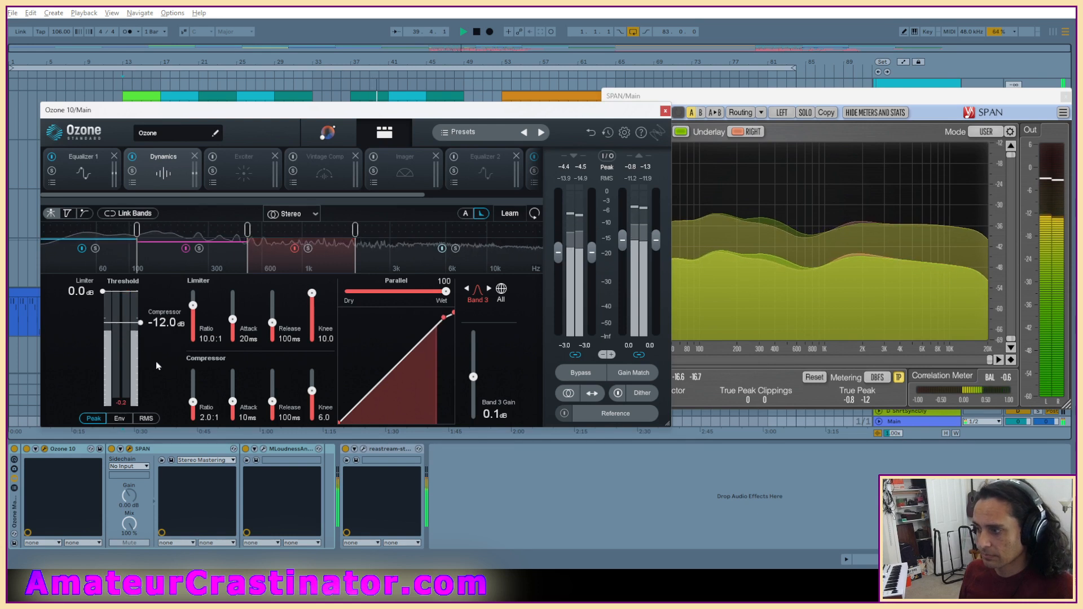
{"action": "scroll", "coordinate": [158, 365], "scroll_direction": "down", "scroll_amount": 3}
{"action": "scroll", "coordinate": [156, 364], "scroll_direction": "down", "scroll_amount": 3}
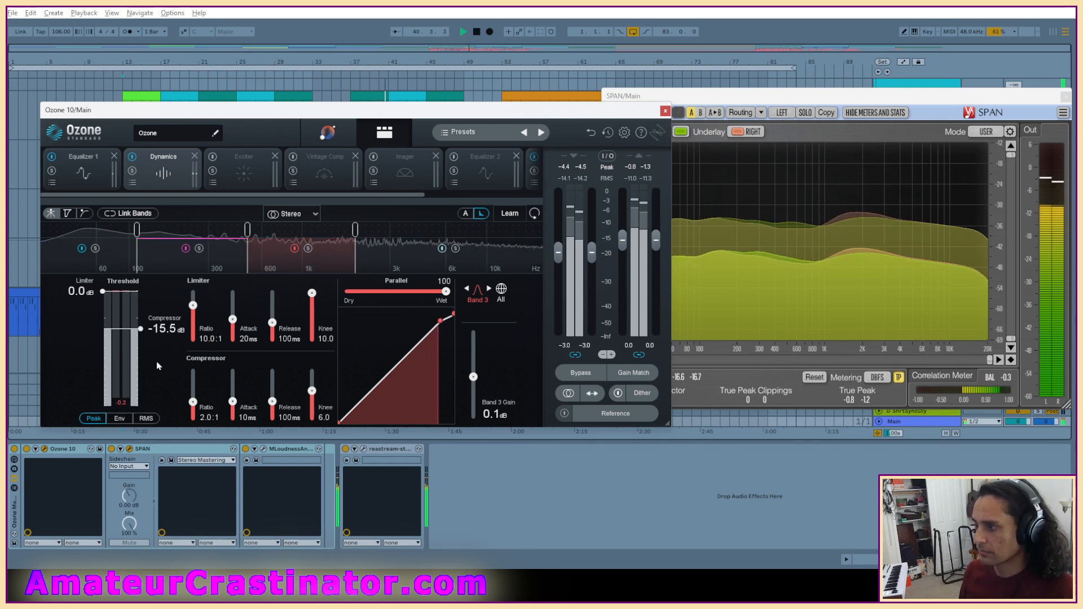
{"action": "scroll", "coordinate": [158, 364], "scroll_direction": "down", "scroll_amount": 1}
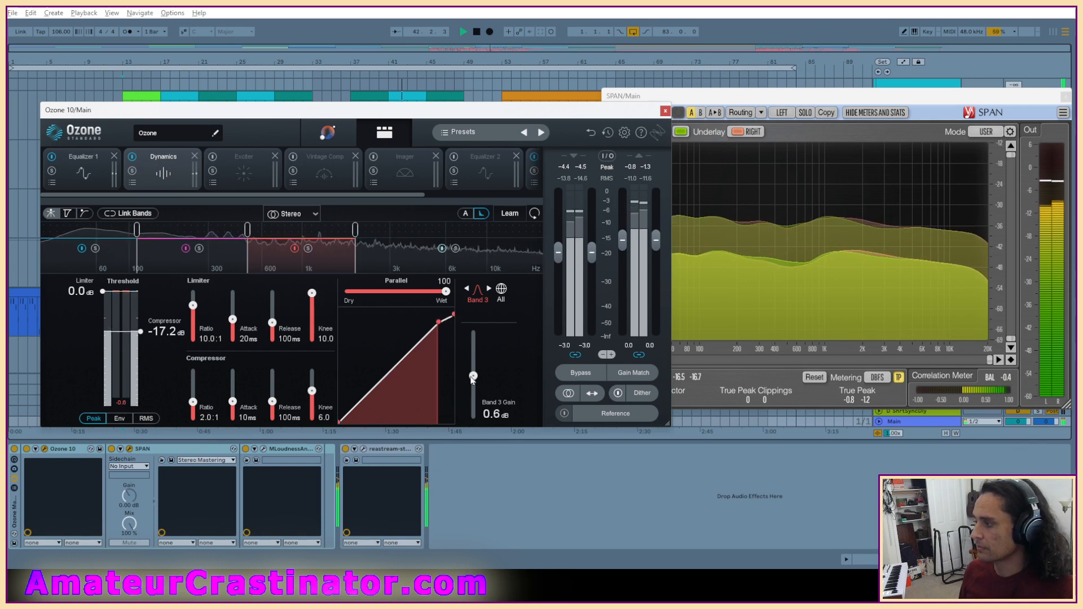
{"action": "scroll", "coordinate": [472, 378], "scroll_direction": "up", "scroll_amount": 2}
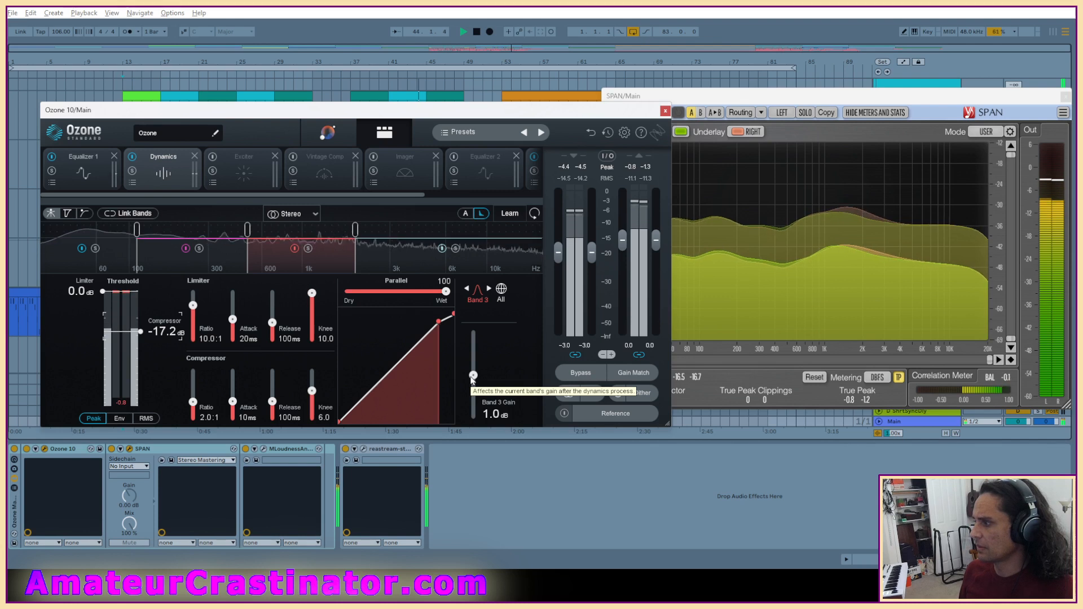
Compare Band 4's dynamics settings with Band 3's, and set Band 4's compressor ratio to 2.0:1 and threshold to -30.4 dB.
{"action": "left_click", "coordinate": [231, 174]}
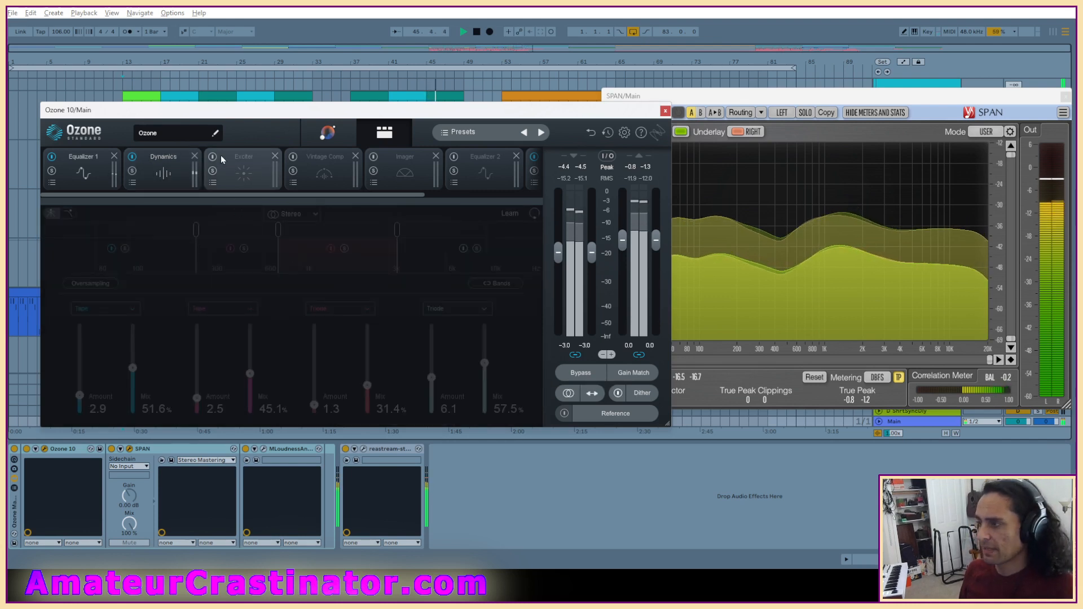
{"action": "left_click", "coordinate": [160, 161]}
{"action": "left_click", "coordinate": [406, 256]}
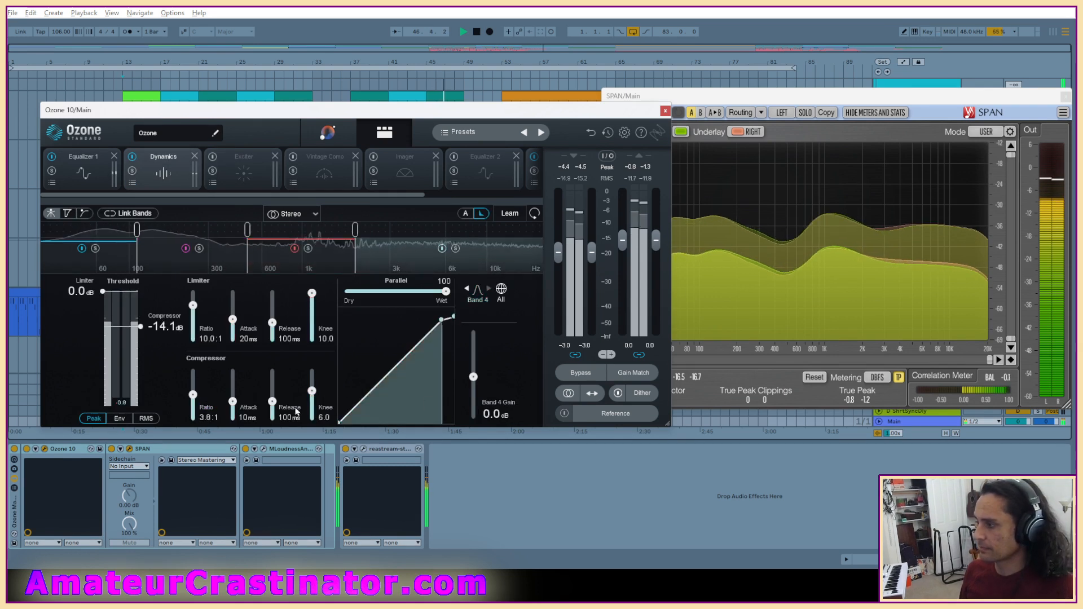
{"action": "left_click", "coordinate": [344, 262]}
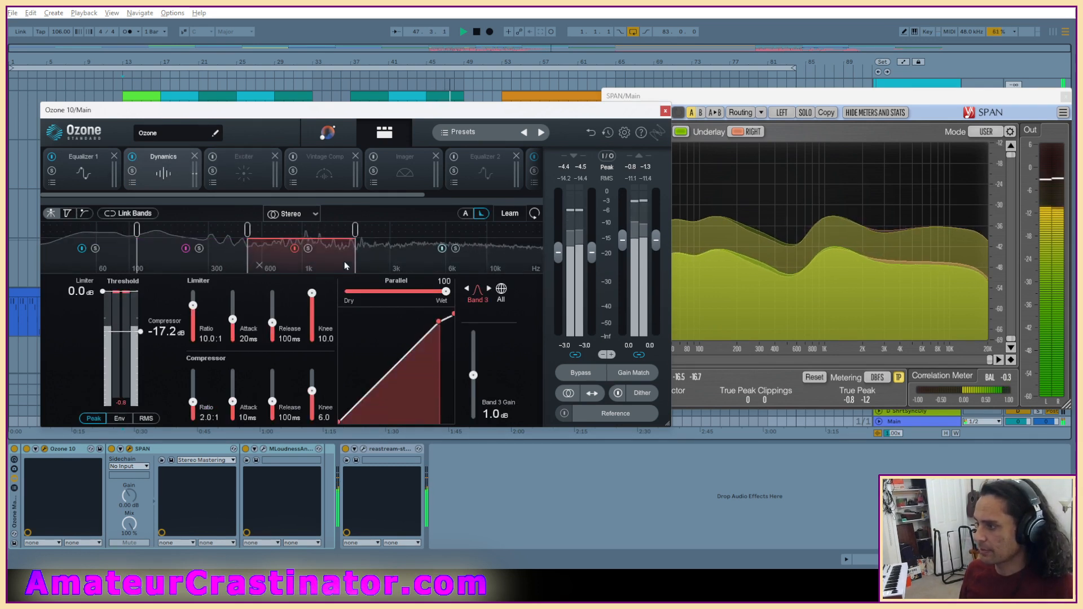
{"action": "left_click", "coordinate": [385, 259]}
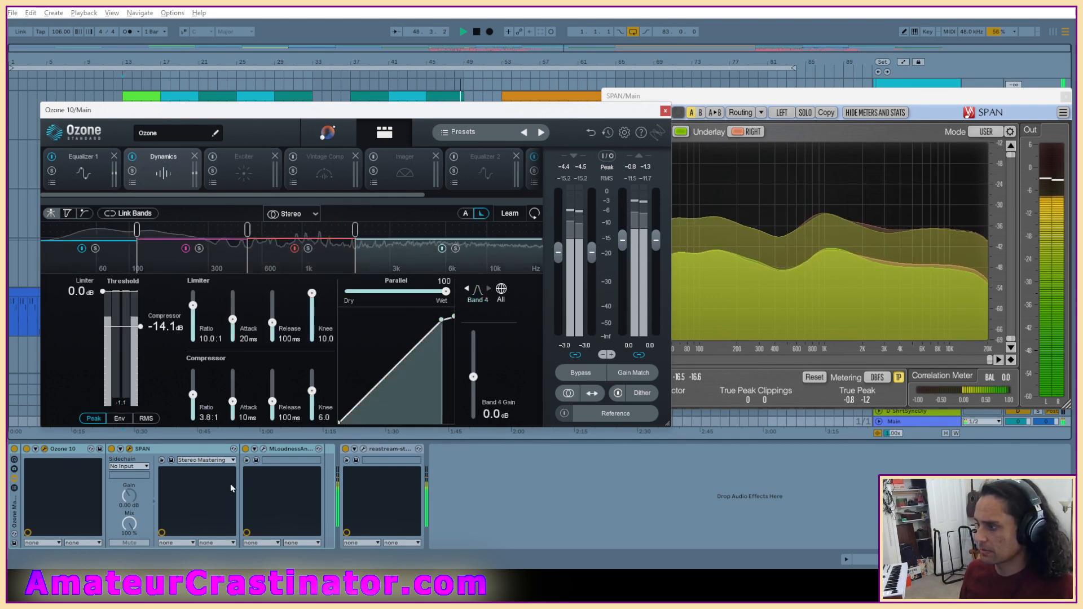
{"action": "scroll", "coordinate": [206, 411], "scroll_direction": "down", "scroll_amount": 6}
{"action": "scroll", "coordinate": [163, 358], "scroll_direction": "down", "scroll_amount": 7}
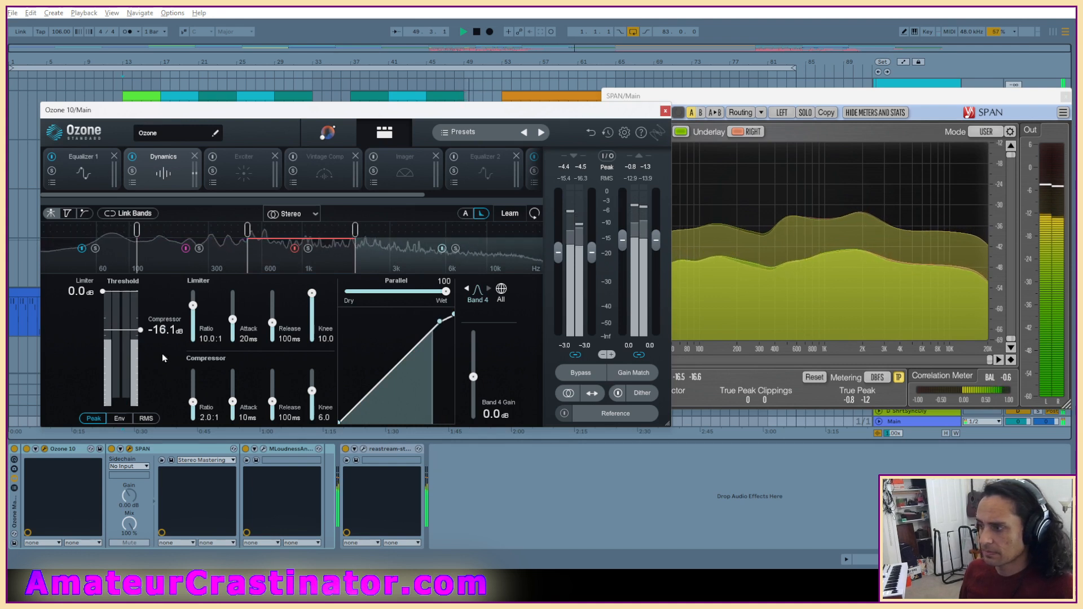
{"action": "scroll", "coordinate": [162, 358], "scroll_direction": "down", "scroll_amount": 5}
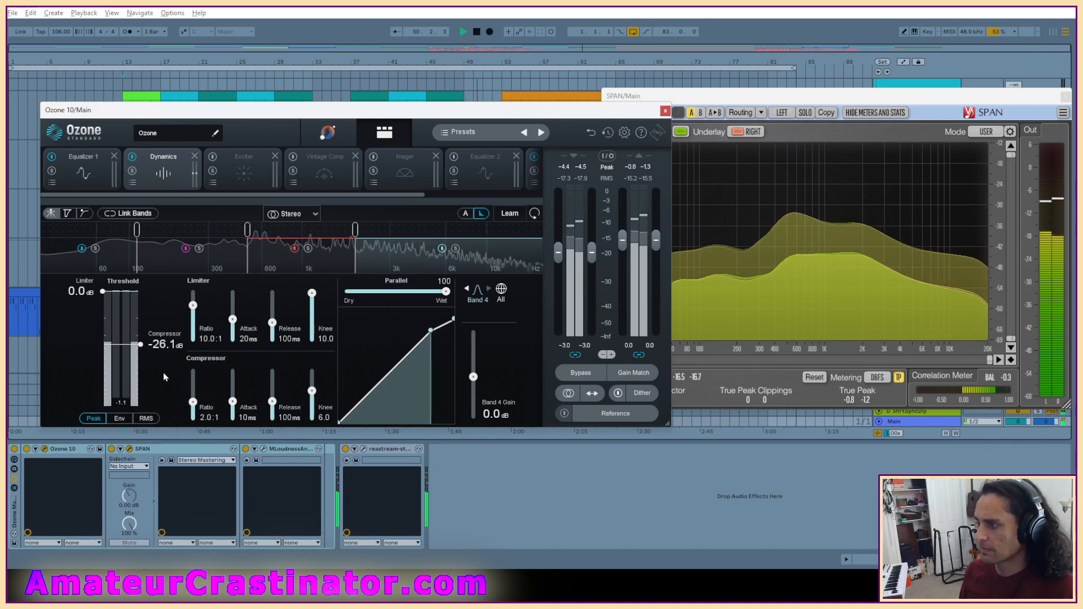
{"action": "scroll", "coordinate": [163, 373], "scroll_direction": "down", "scroll_amount": 4}
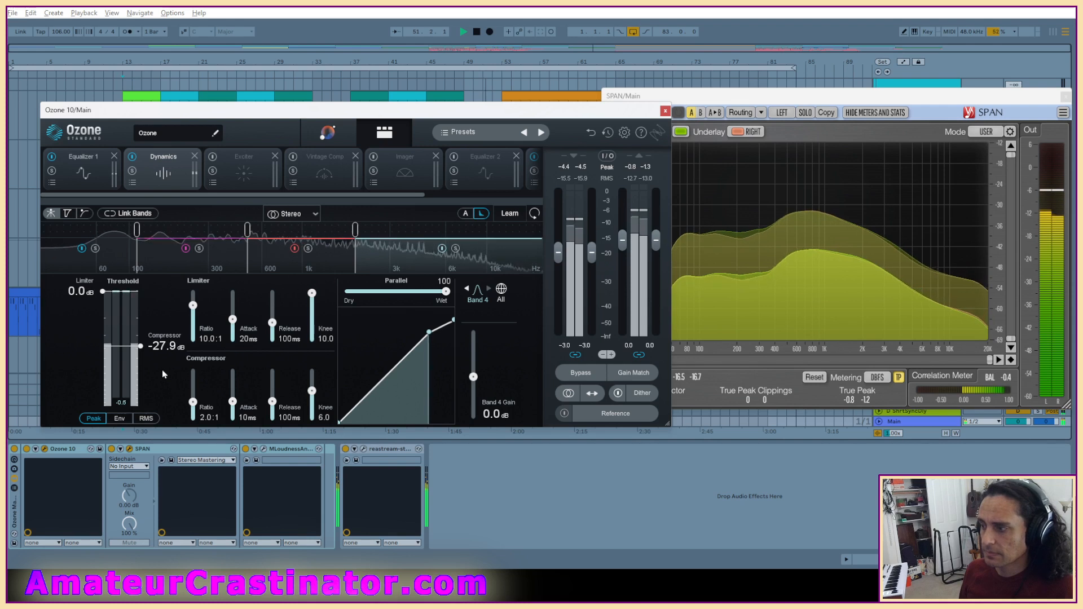
{"action": "scroll", "coordinate": [162, 373], "scroll_direction": "down", "scroll_amount": 4}
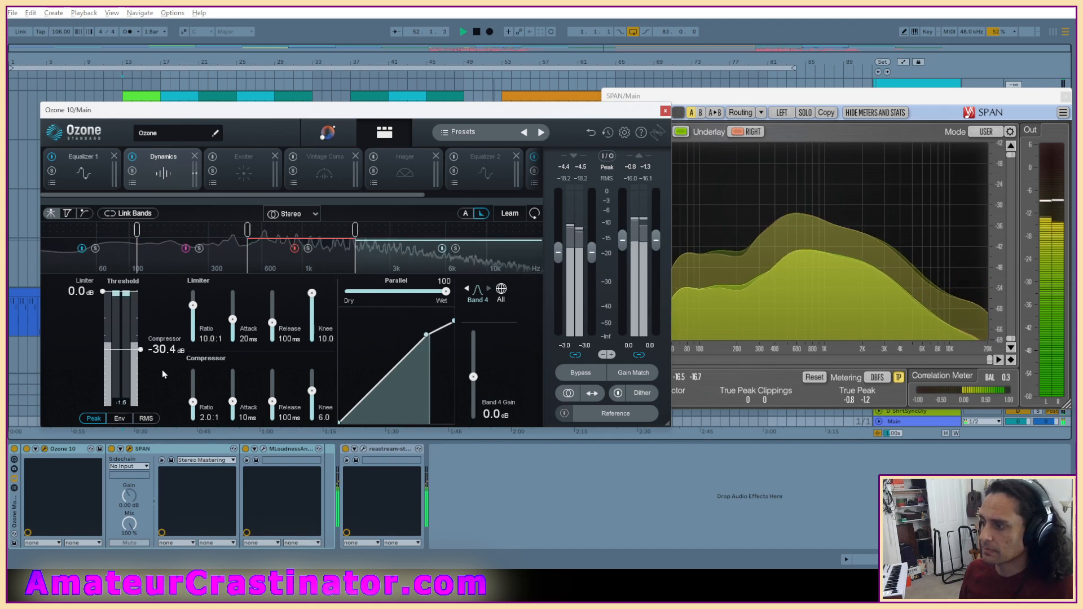
Lower Band 4's compressor threshold to -31.1 dB, raise its gain to 3.0 dB, and compare the Dynamics module with its bypass.
{"action": "scroll", "coordinate": [161, 370], "scroll_direction": "down", "scroll_amount": 1}
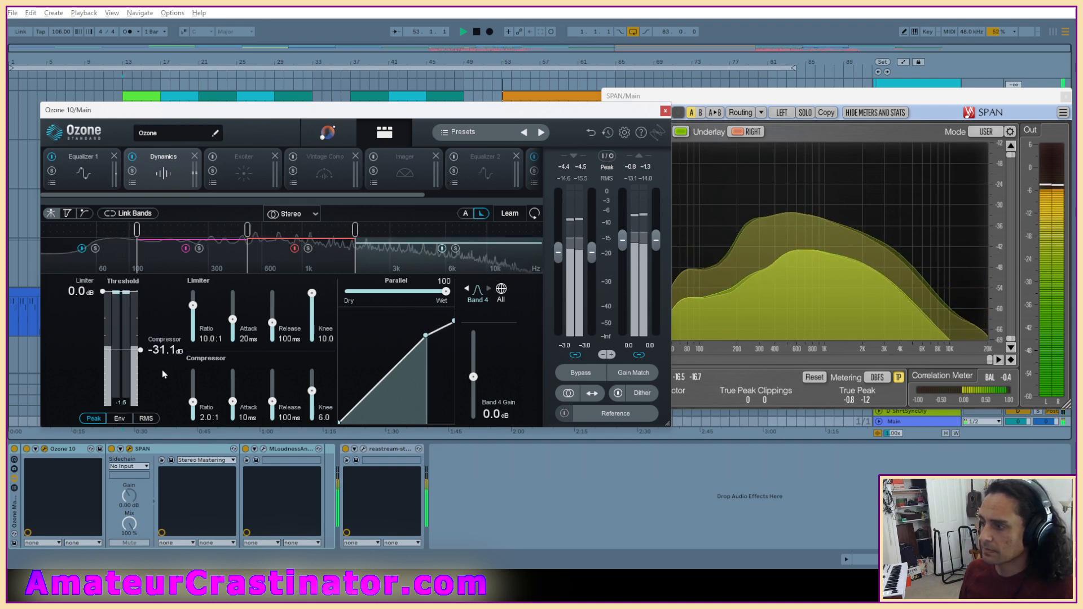
{"action": "scroll", "coordinate": [474, 382], "scroll_direction": "up", "scroll_amount": 4}
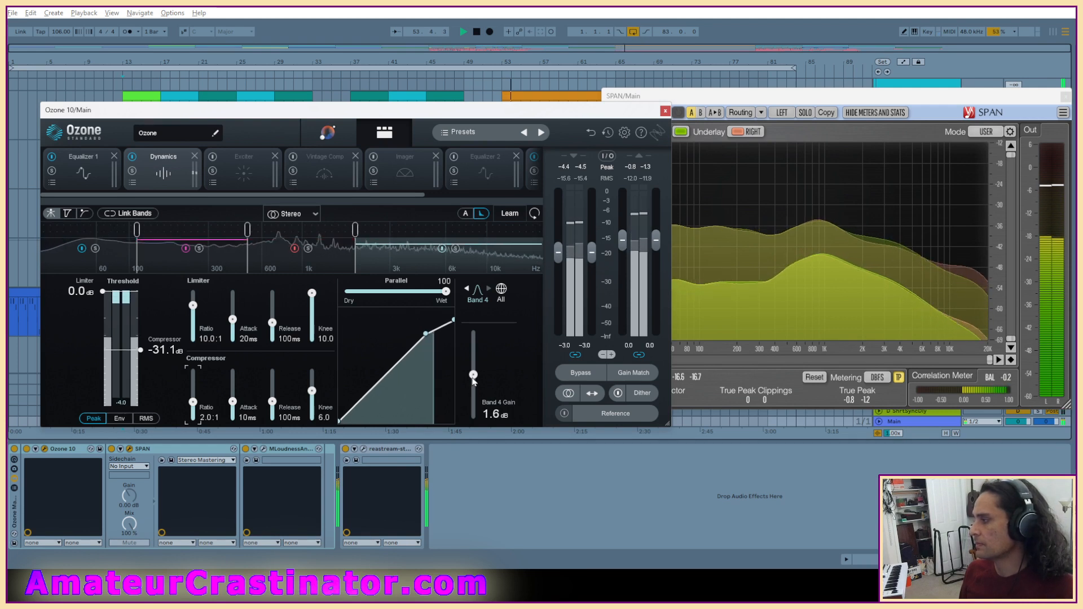
{"action": "scroll", "coordinate": [474, 382], "scroll_direction": "up", "scroll_amount": 1}
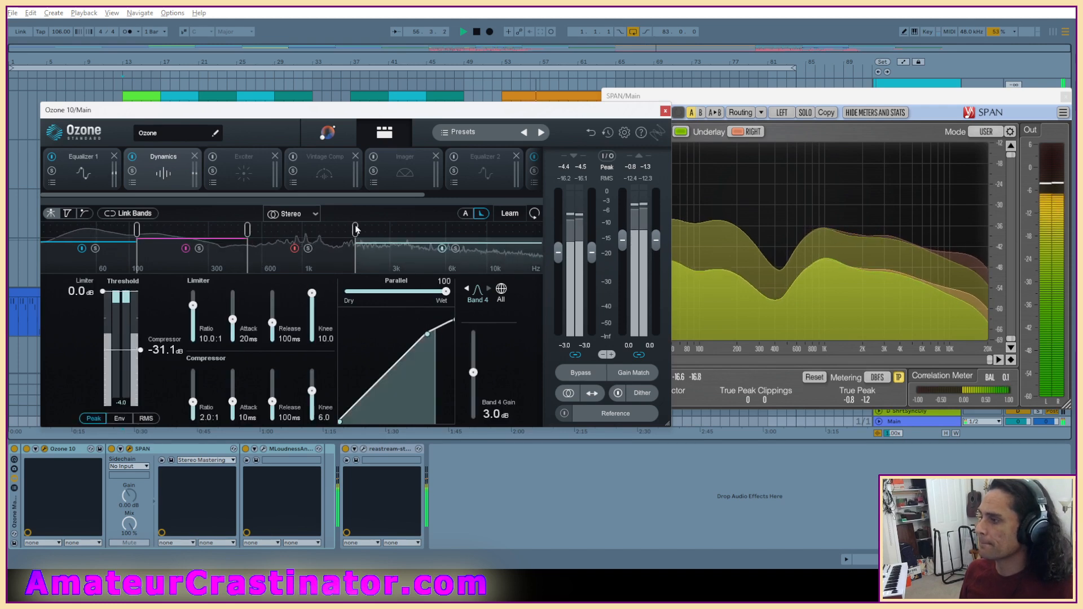
{"action": "left_click", "coordinate": [132, 158]}
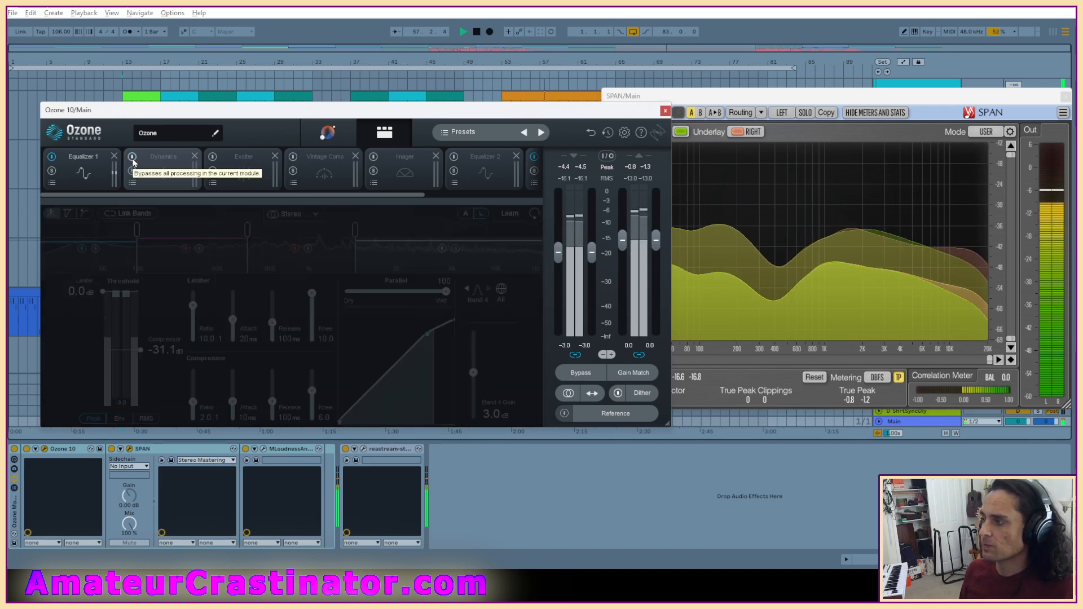
{"action": "left_click", "coordinate": [133, 158]}
Enable the Exciter, remove one band to leave three, and set its crossovers to just above 300 Hz and just below 2 kHz.
{"action": "left_click", "coordinate": [212, 157]}
{"action": "left_click", "coordinate": [231, 158]}
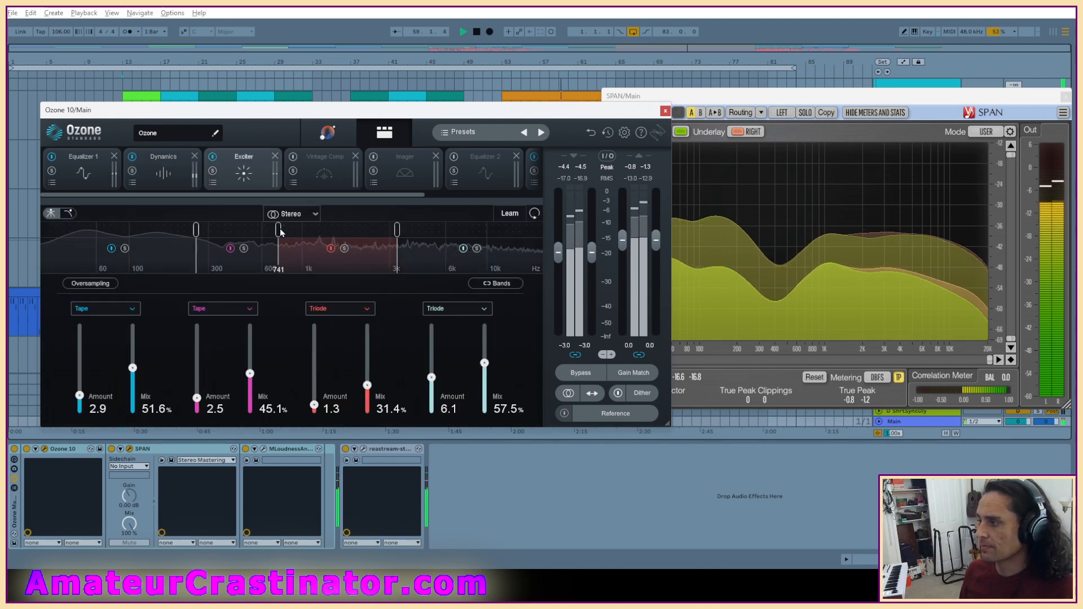
{"action": "left_click_drag", "start_coordinate": [197, 229], "coordinate": [227, 230]}
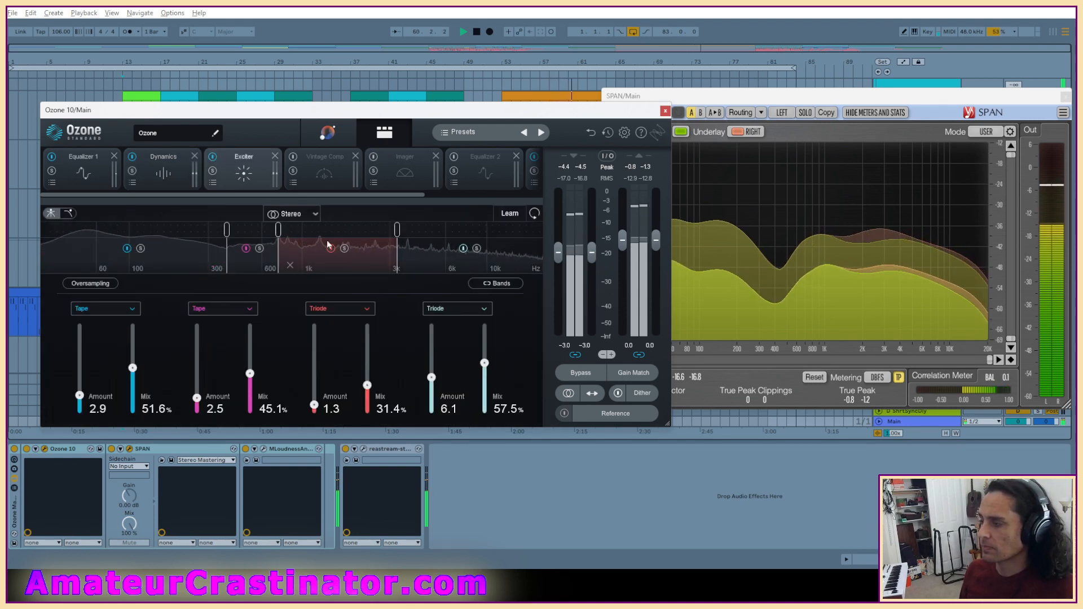
{"action": "left_click", "coordinate": [291, 265]}
{"action": "left_click_drag", "start_coordinate": [397, 229], "coordinate": [349, 230]}
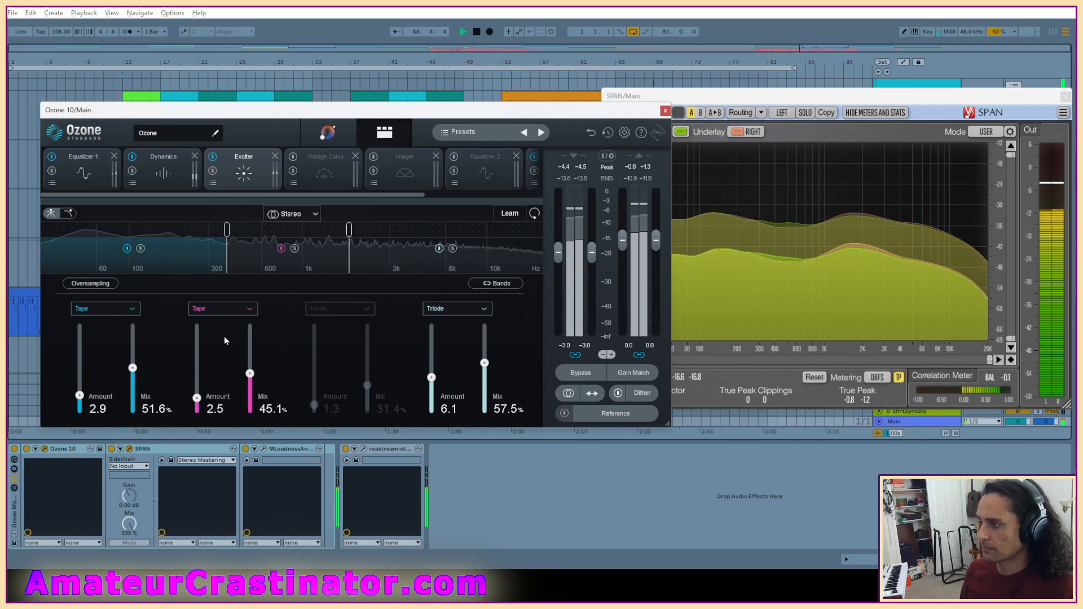
Set the Exciter's first band to amount 2.4 and mix 80.4%, the second to 1.7 and 75.2%, and lower their crossover below 300 Hz.
{"action": "left_click_drag", "start_coordinate": [197, 398], "coordinate": [197, 412]}
{"action": "left_click_drag", "start_coordinate": [250, 373], "coordinate": [250, 327]}
{"action": "left_click_drag", "start_coordinate": [133, 368], "coordinate": [135, 345]}
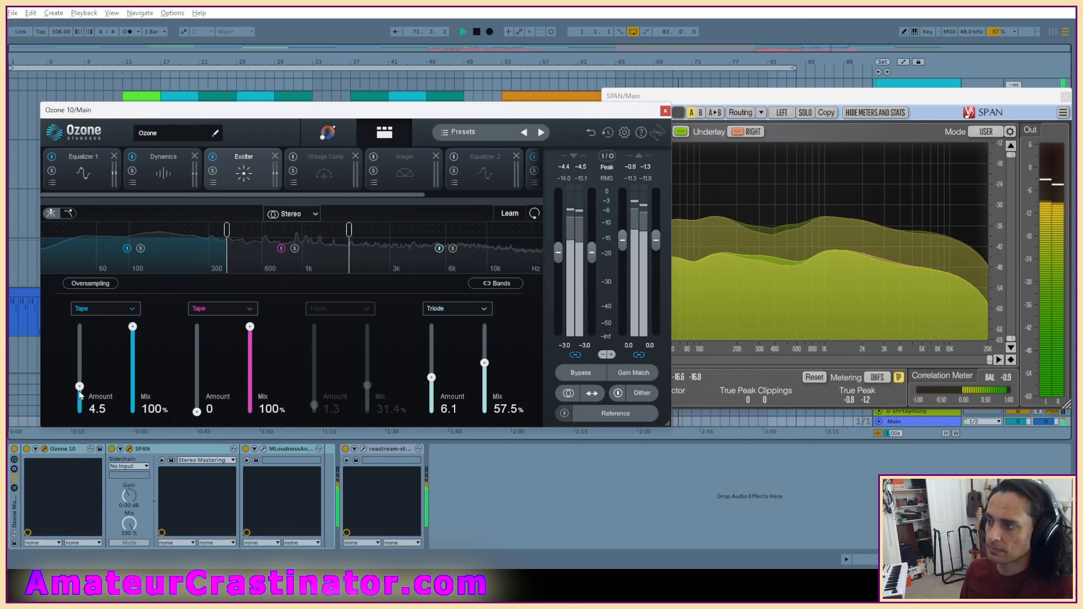
{"action": "left_click_drag", "start_coordinate": [80, 386], "coordinate": [85, 407]}
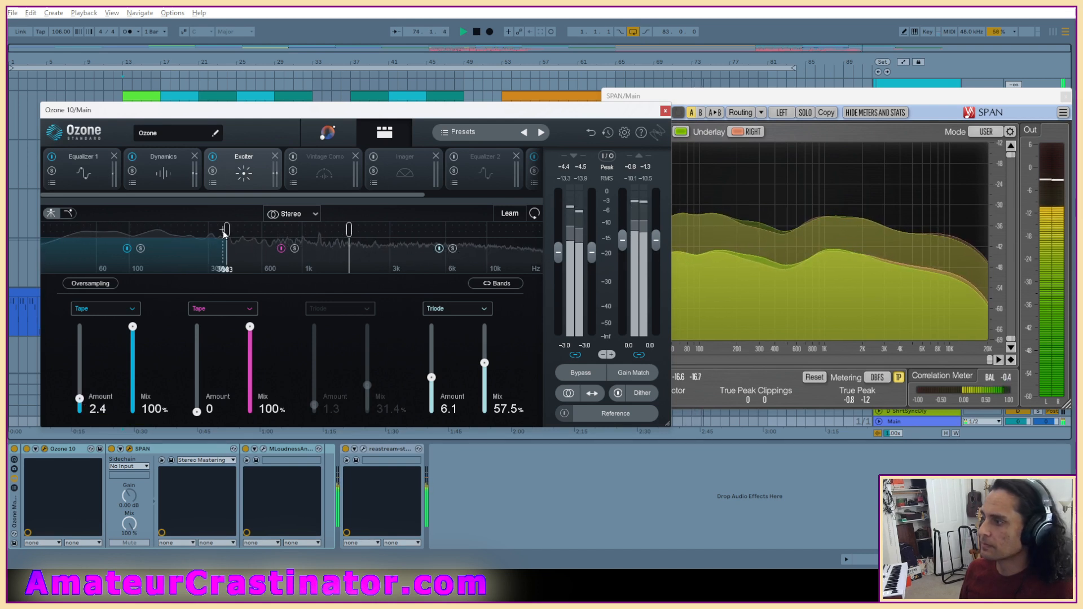
{"action": "left_click_drag", "start_coordinate": [225, 234], "coordinate": [207, 232]}
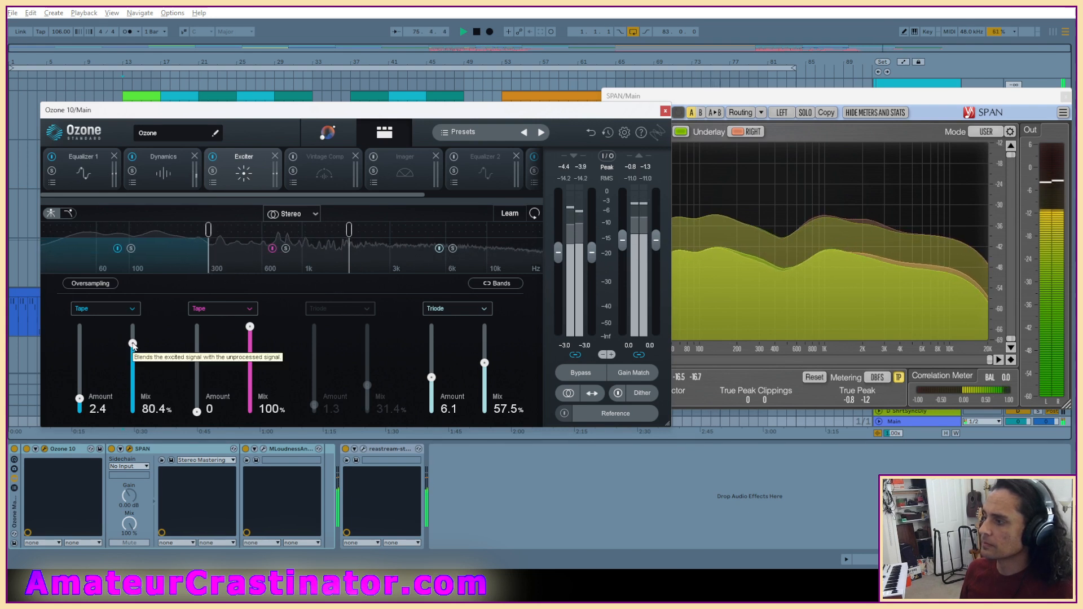
{"action": "left_click_drag", "start_coordinate": [197, 411], "coordinate": [197, 404]}
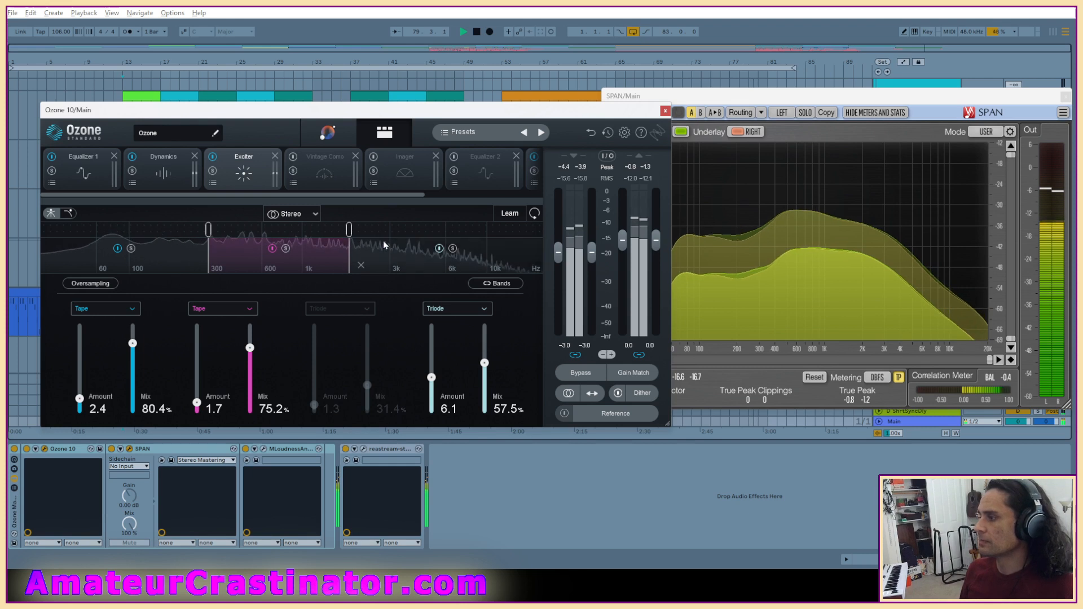
Set the Exciter's high Triode band to amount 3.5 and mix 100%, and shift the Ozone window slightly left.
{"action": "left_click_drag", "start_coordinate": [431, 377], "coordinate": [431, 411]}
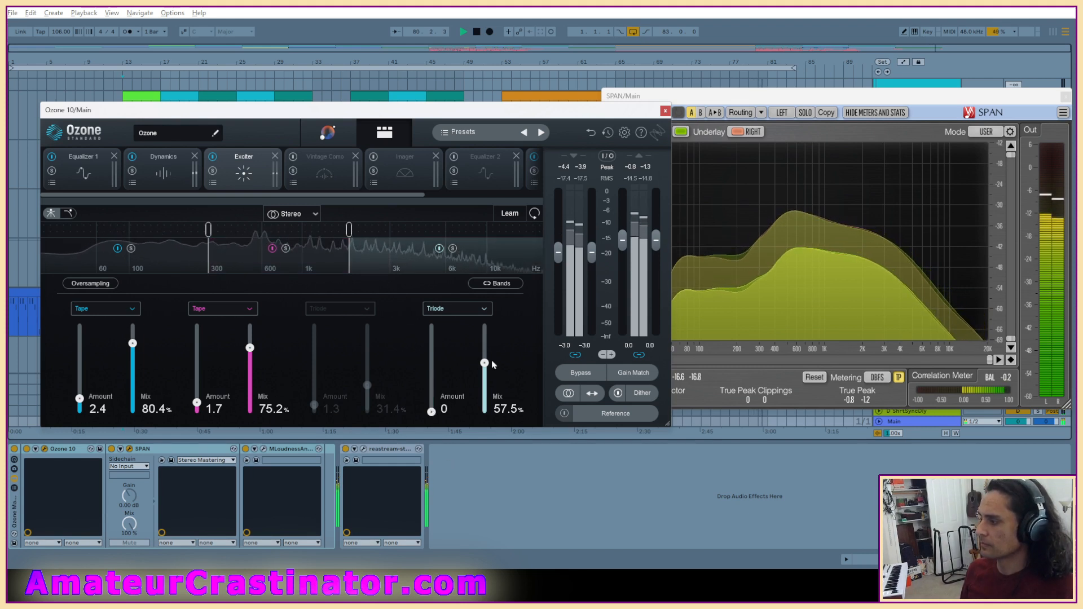
{"action": "left_click_drag", "start_coordinate": [485, 363], "coordinate": [484, 327]}
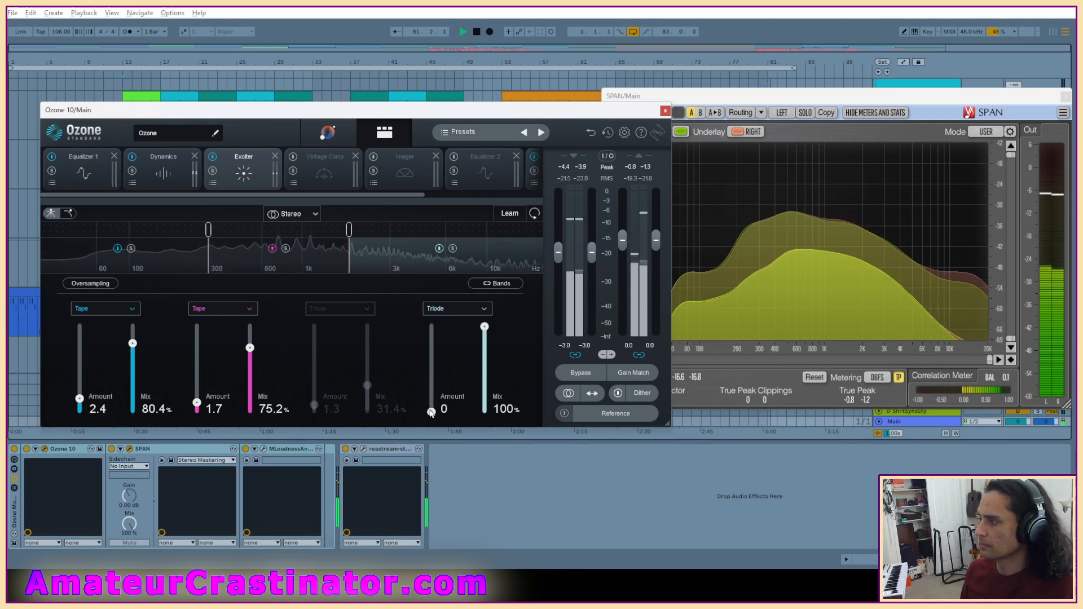
{"action": "left_click_drag", "start_coordinate": [432, 412], "coordinate": [434, 391]}
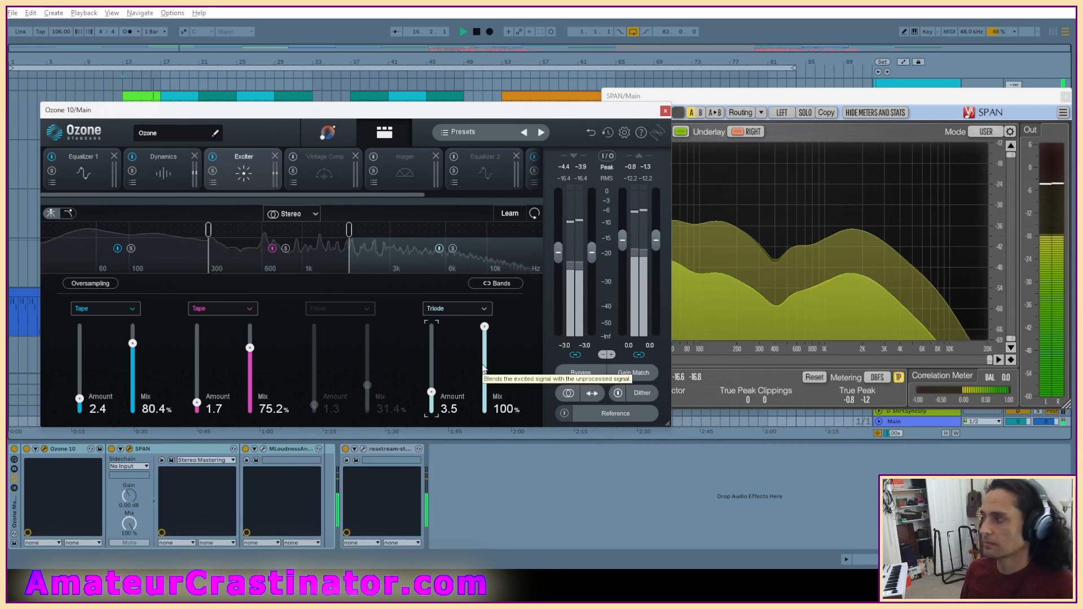
{"action": "left_click_drag", "start_coordinate": [374, 116], "coordinate": [347, 115]}
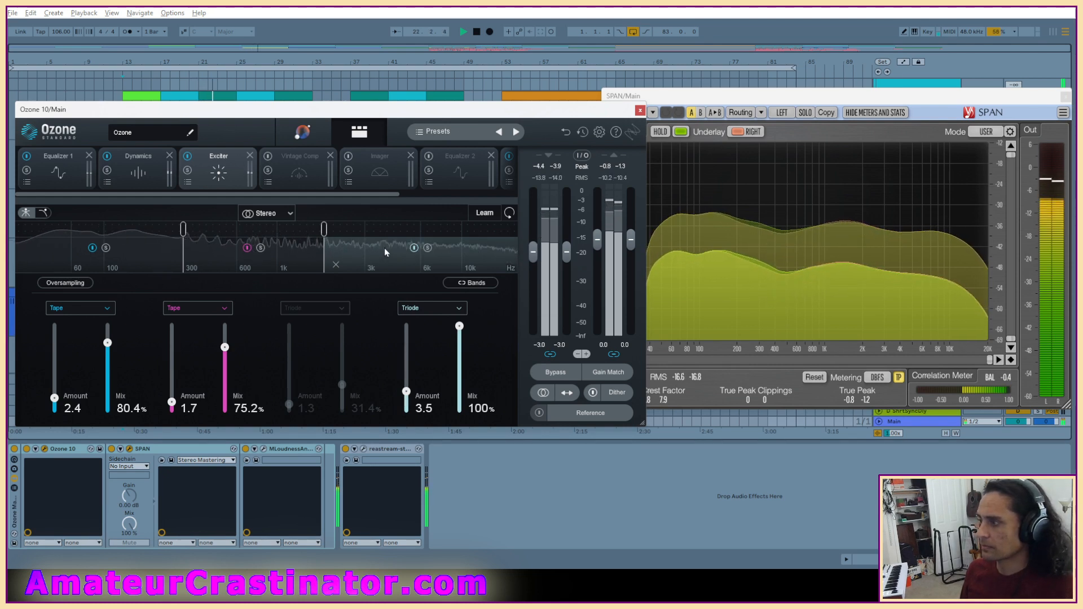
View the Vintage Comp module, close the Ozone and SPAN windows, and show the Kick pad's devices in the Drum Rack.
{"action": "left_click", "coordinate": [301, 166]}
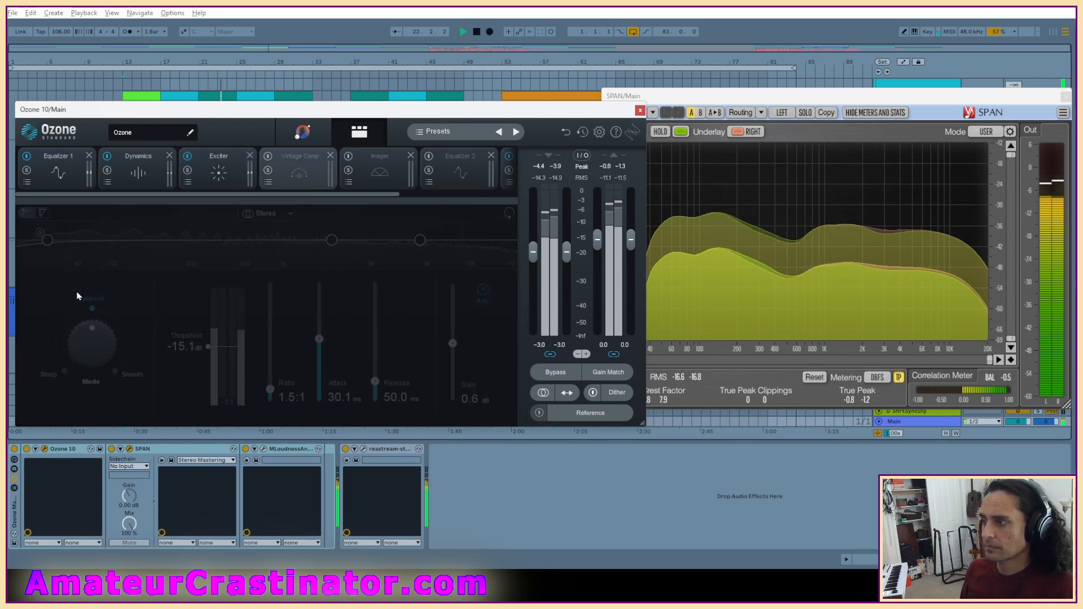
{"action": "left_click", "coordinate": [640, 111]}
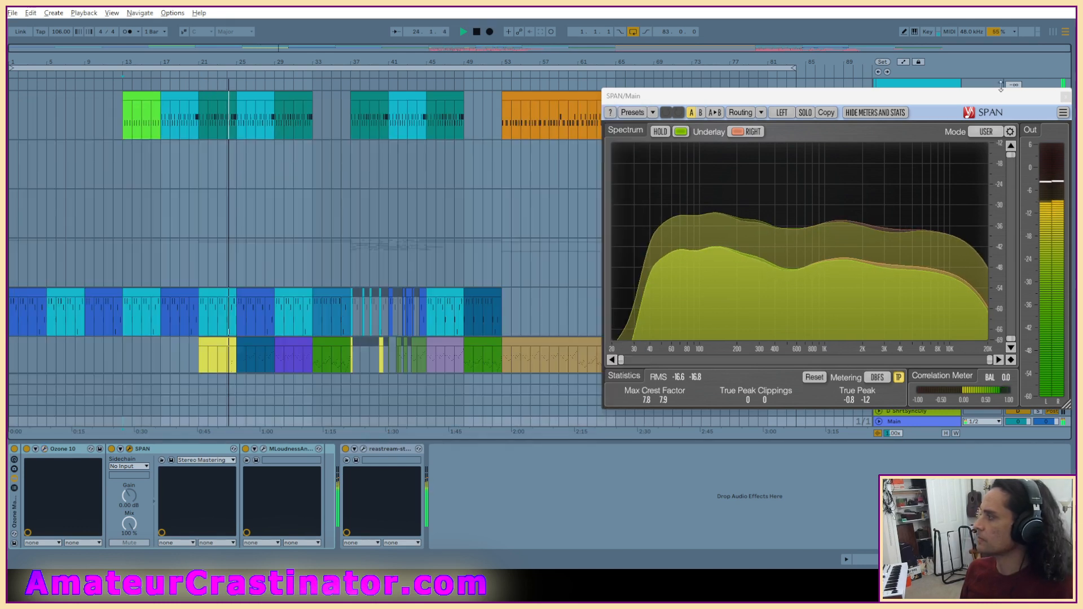
{"action": "left_click", "coordinate": [1065, 96]}
{"action": "left_click", "coordinate": [904, 104]}
{"action": "scroll", "coordinate": [909, 118], "scroll_direction": "up", "scroll_amount": 2}
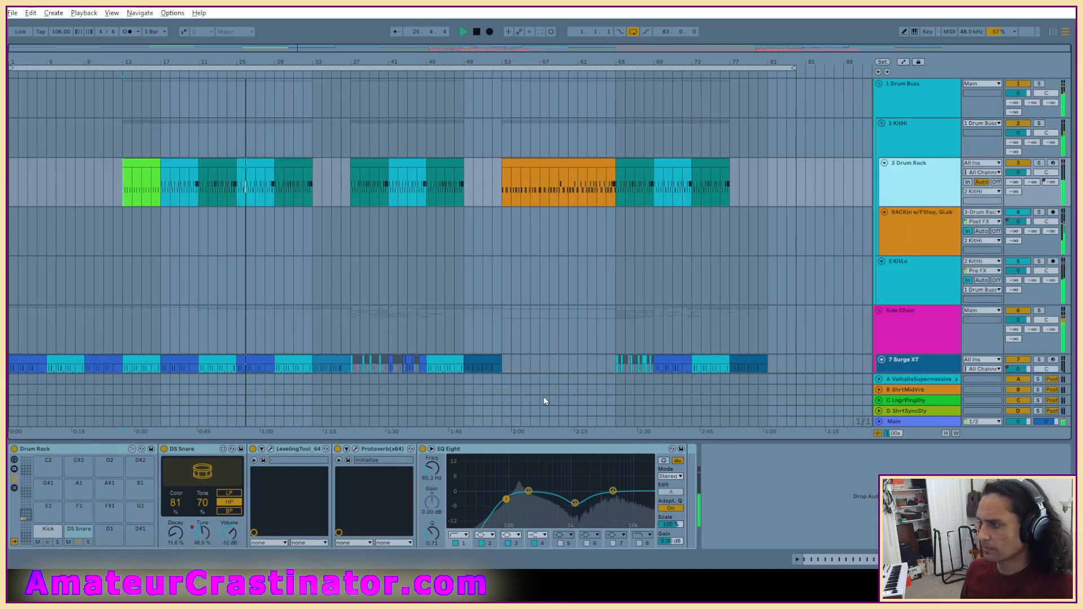
{"action": "left_click", "coordinate": [43, 535]}
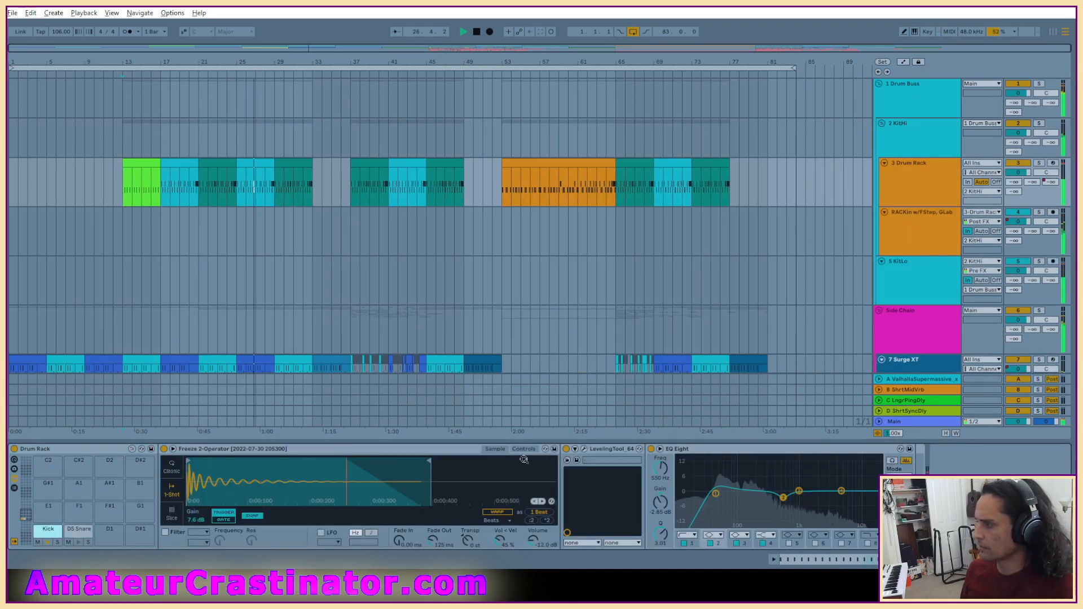
Raise the peak reduction of the kick's LevelingTool to 41.0% and close the plugin window.
{"action": "left_click", "coordinate": [585, 450]}
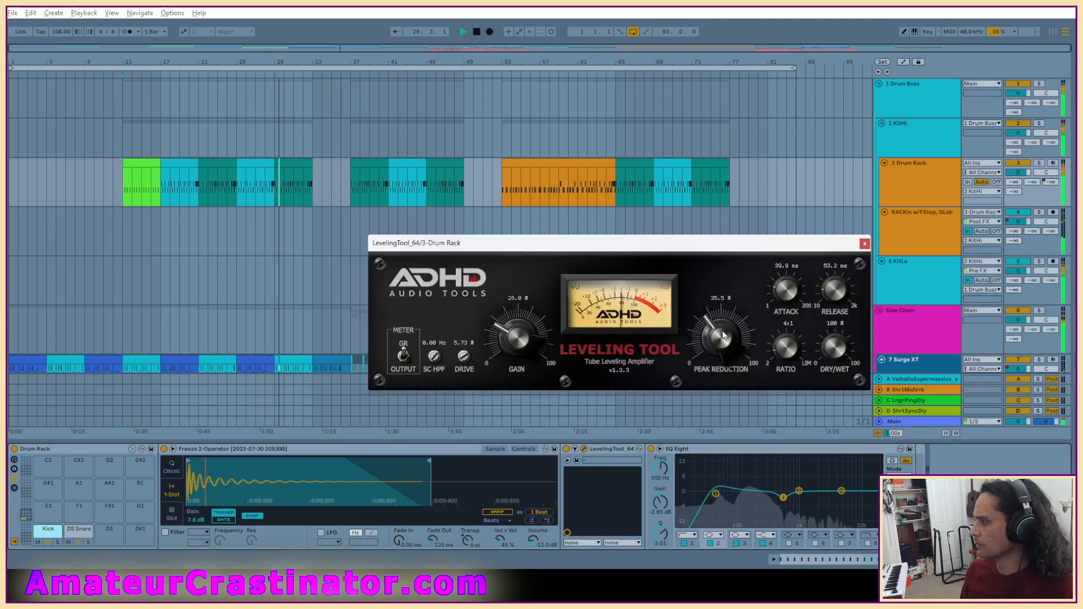
{"action": "left_click_drag", "start_coordinate": [724, 338], "coordinate": [724, 335]}
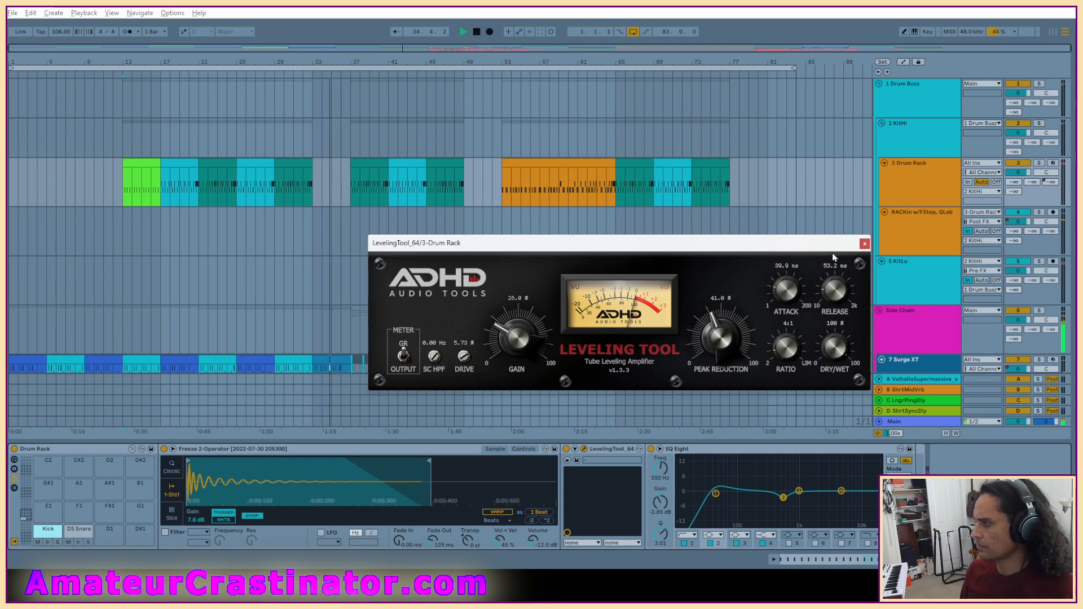
{"action": "left_click", "coordinate": [865, 244]}
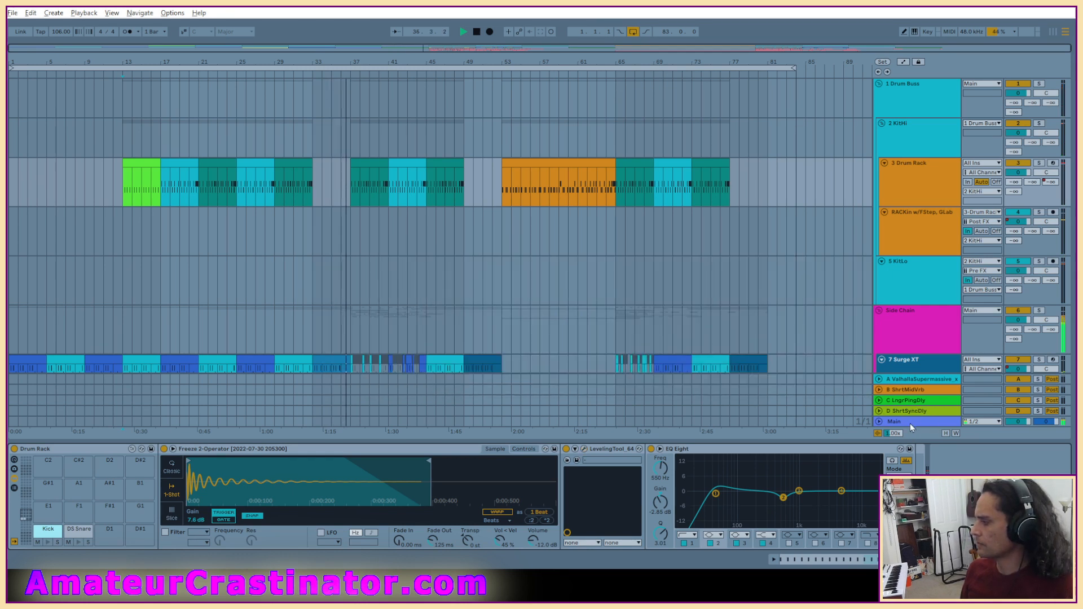
Reopen Ozone and SPAN on Main, enable Vintage Comp, and set its threshold to -12.0 dB and attack to 20.0 ms.
{"action": "left_click", "coordinate": [910, 422]}
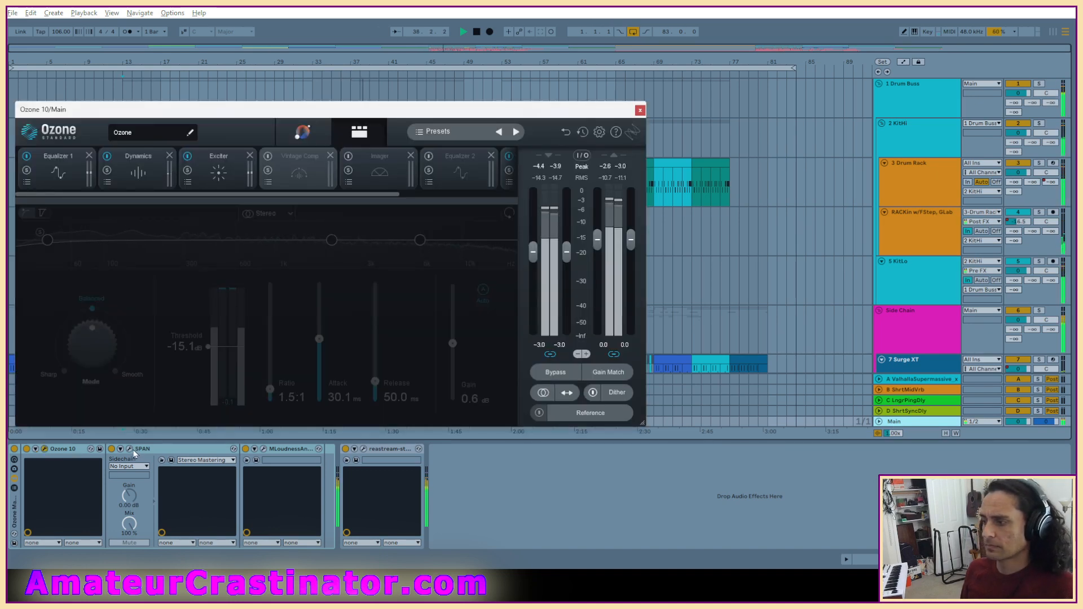
{"action": "left_click", "coordinate": [132, 449]}
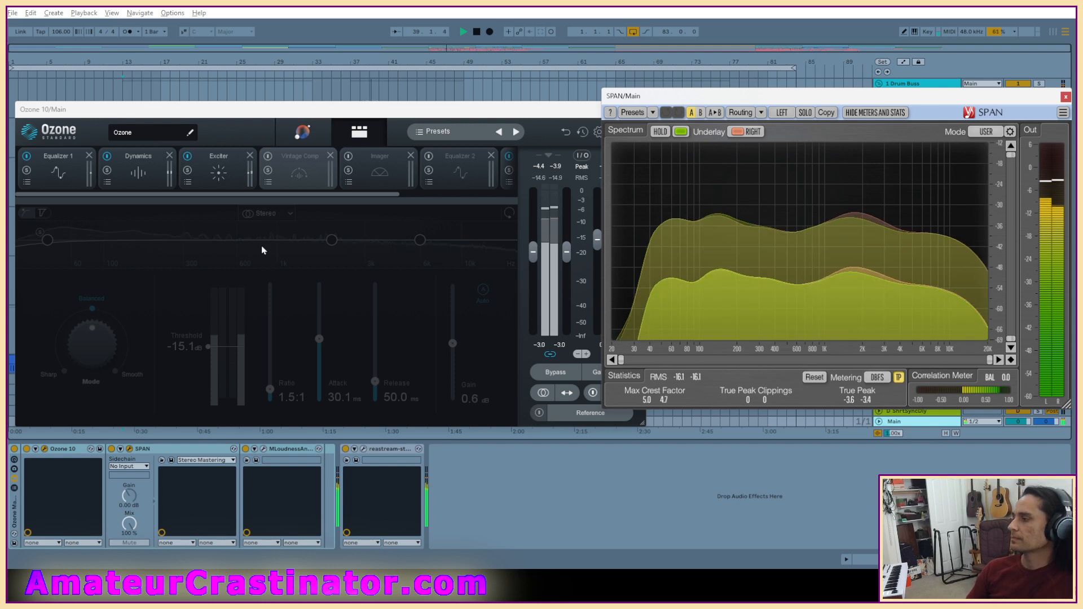
{"action": "left_click", "coordinate": [274, 162]}
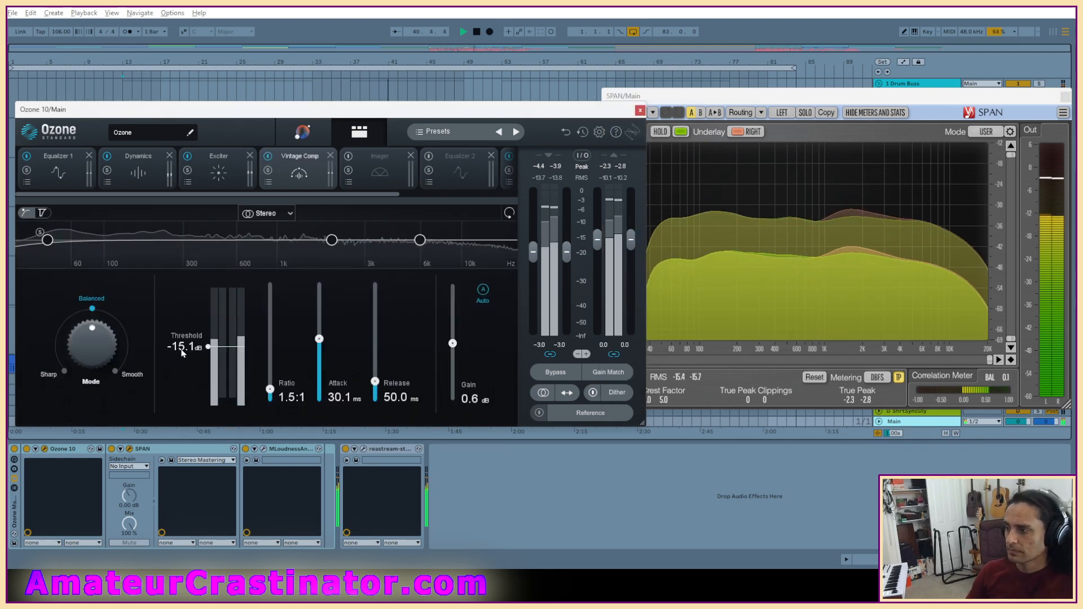
{"action": "type", "text": "-12"}
{"action": "key", "text": "Return"}
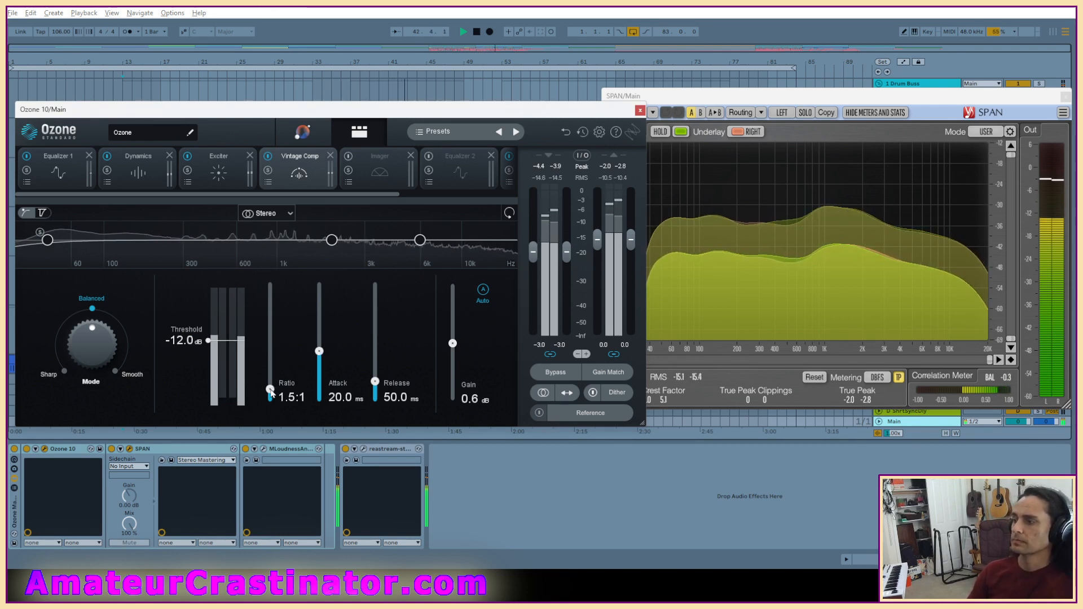
Reset Vintage Comp's gain to 0.0 dB, turn off automatic gain, and change the mode to Sharp.
{"action": "double_click", "coordinate": [453, 343]}
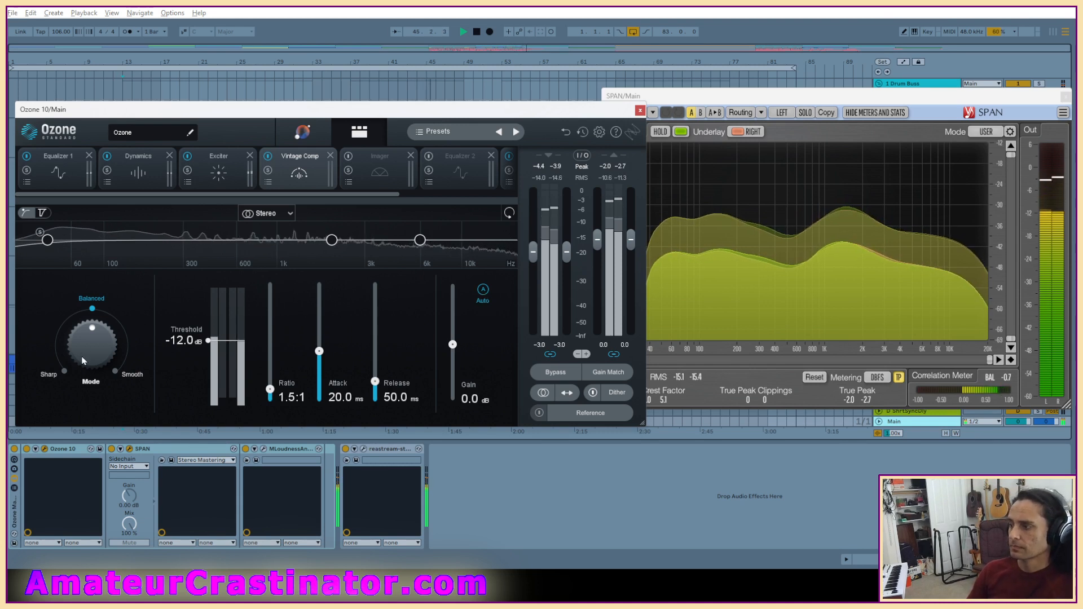
{"action": "left_click", "coordinate": [483, 290]}
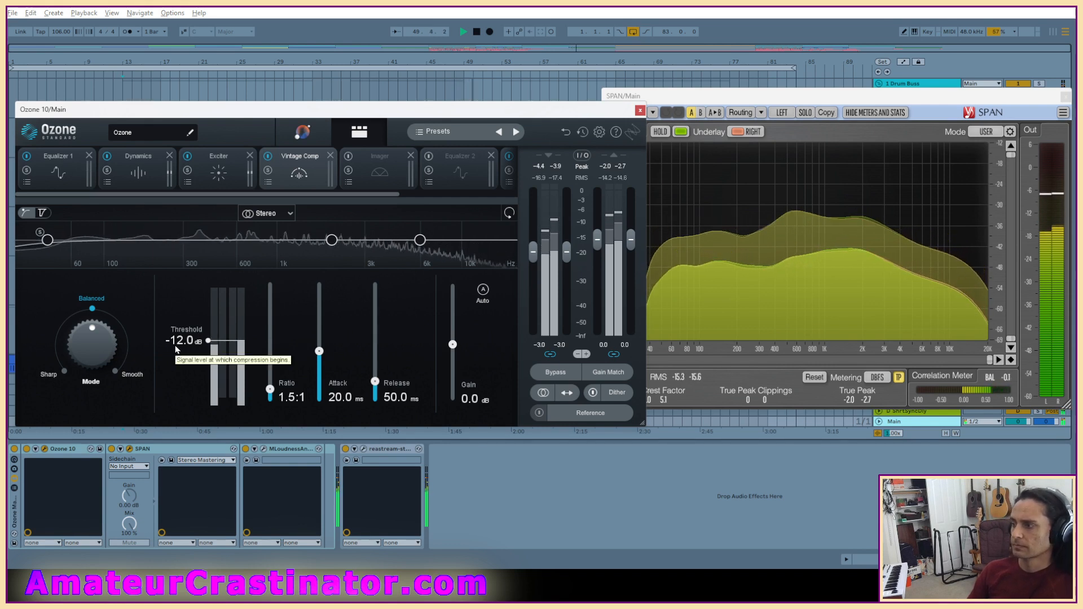
{"action": "left_click_drag", "start_coordinate": [95, 345], "coordinate": [96, 412]}
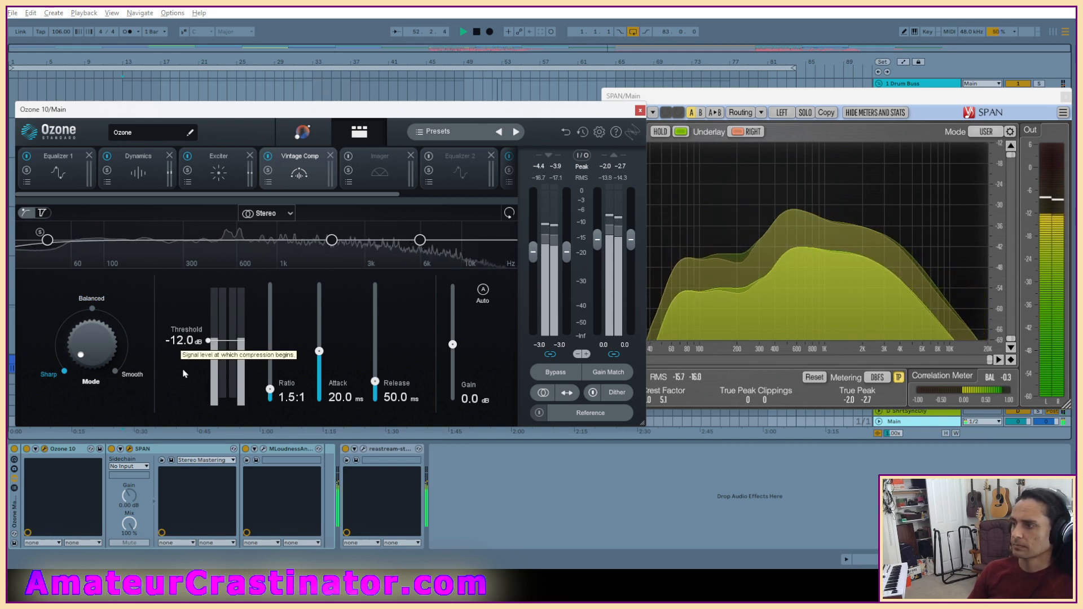
Lower Vintage Comp's threshold to -18.1 dB, raise its gain to 1.0 dB, and compare the module with its bypass.
{"action": "scroll", "coordinate": [177, 370], "scroll_direction": "down", "scroll_amount": 5}
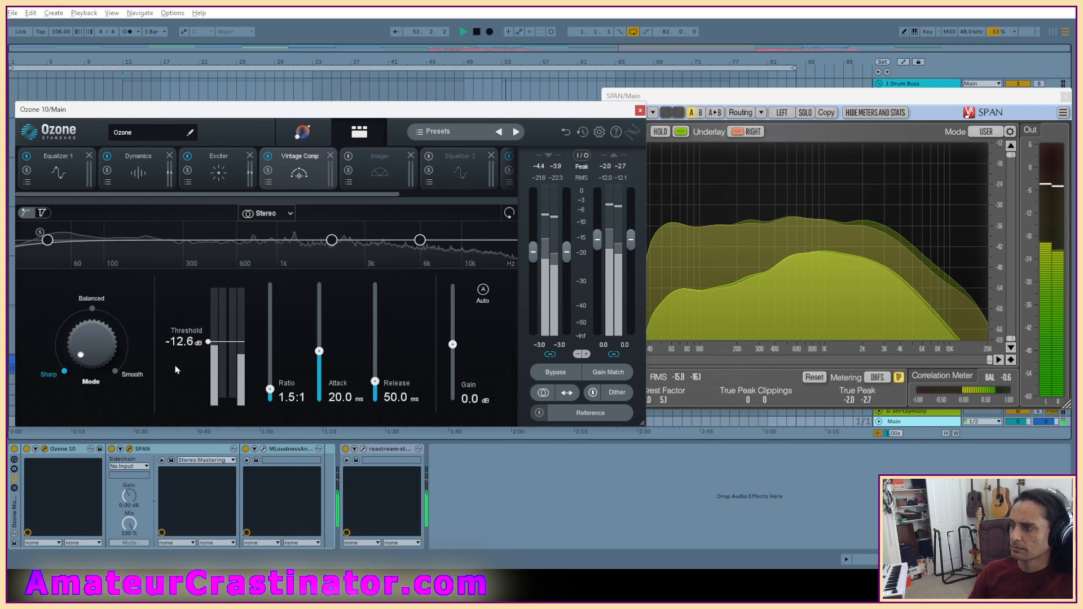
{"action": "scroll", "coordinate": [176, 370], "scroll_direction": "down", "scroll_amount": 5}
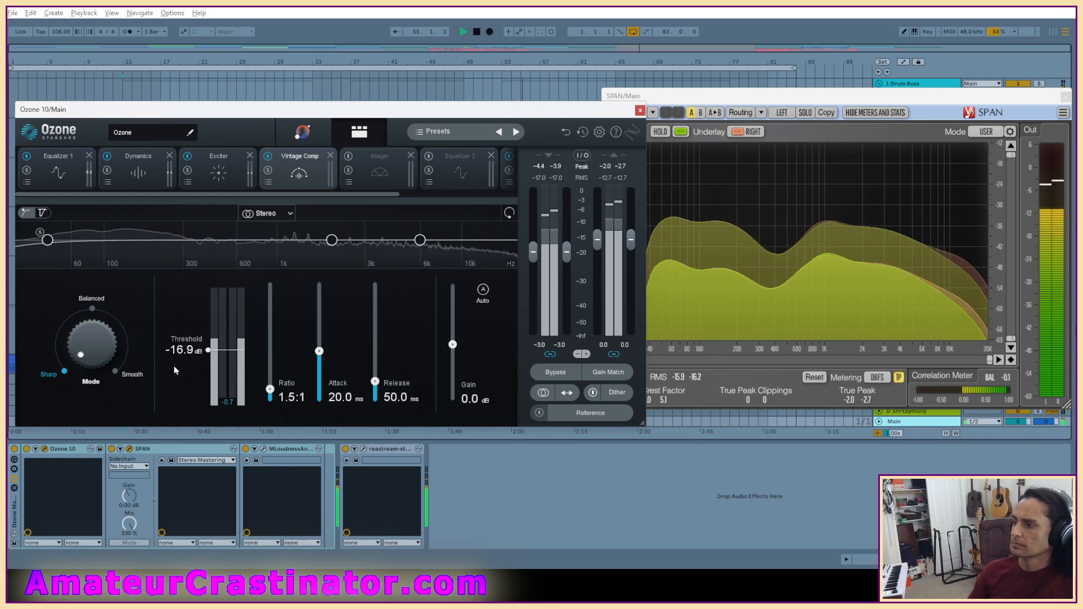
{"action": "scroll", "coordinate": [174, 366], "scroll_direction": "down", "scroll_amount": 4}
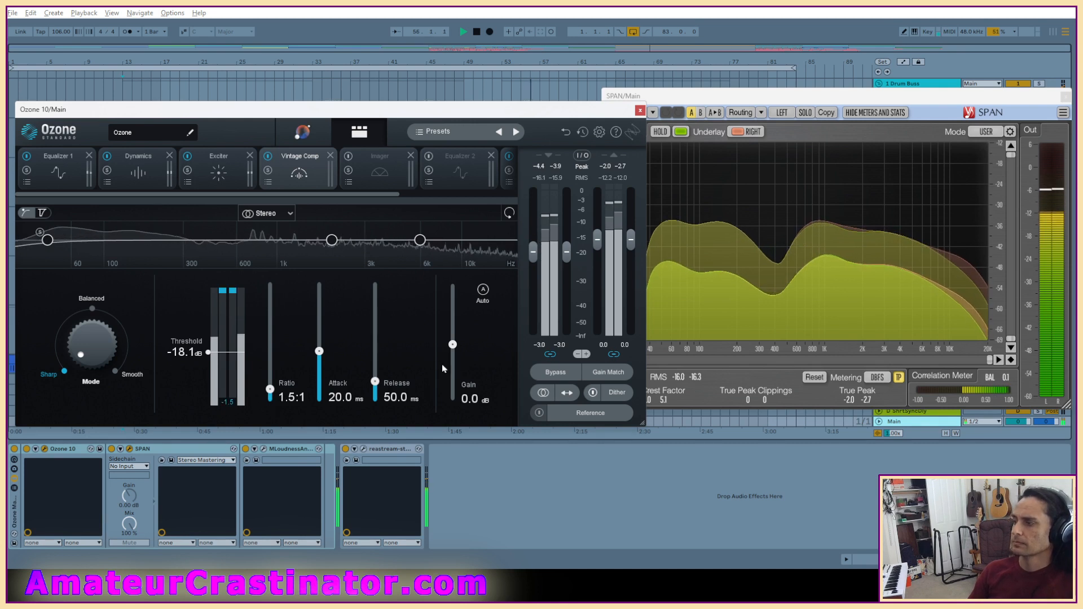
{"action": "scroll", "coordinate": [451, 350], "scroll_direction": "up", "scroll_amount": 3}
{"action": "scroll", "coordinate": [453, 350], "scroll_direction": "up", "scroll_amount": 2}
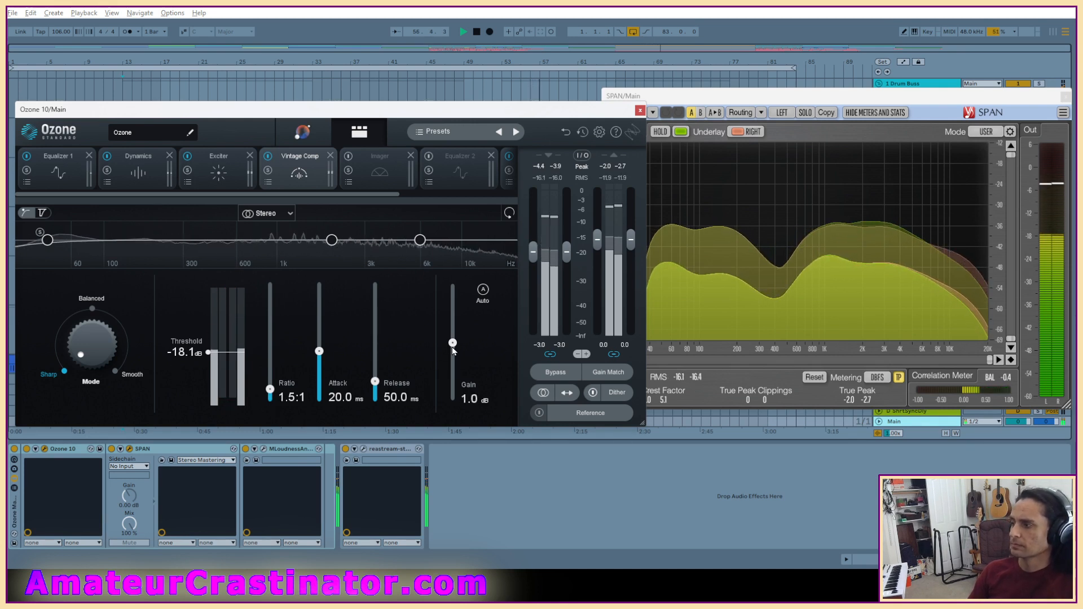
{"action": "left_click", "coordinate": [268, 157]}
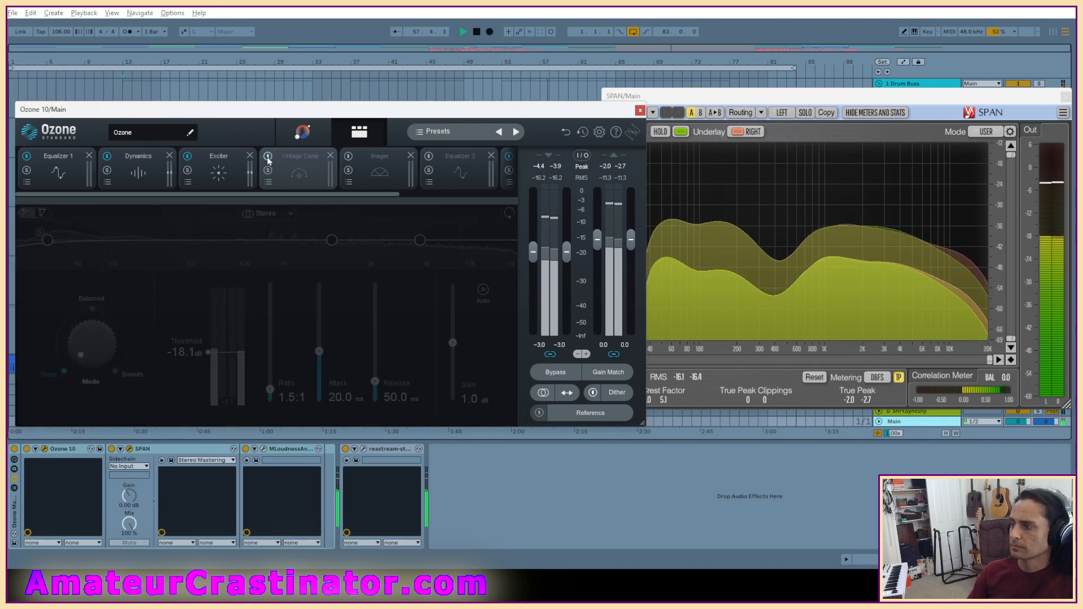
{"action": "left_click", "coordinate": [268, 157]}
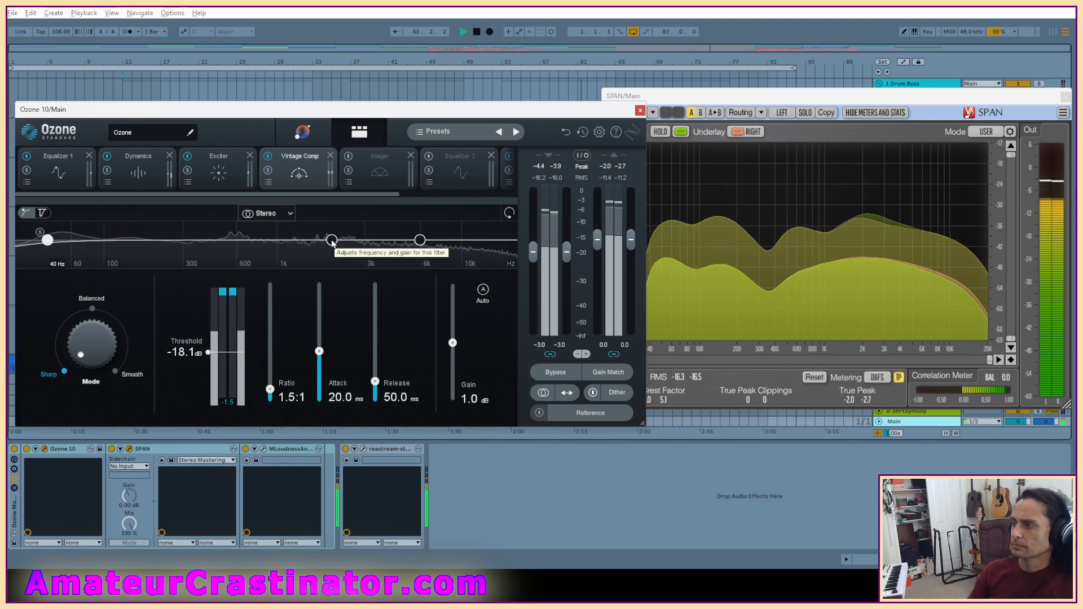
Move Vintage Comp's middle detection filter node to 1.2 kHz with slightly reduced gain, and compare the module with its bypass.
{"action": "left_click_drag", "start_coordinate": [331, 240], "coordinate": [292, 246]}
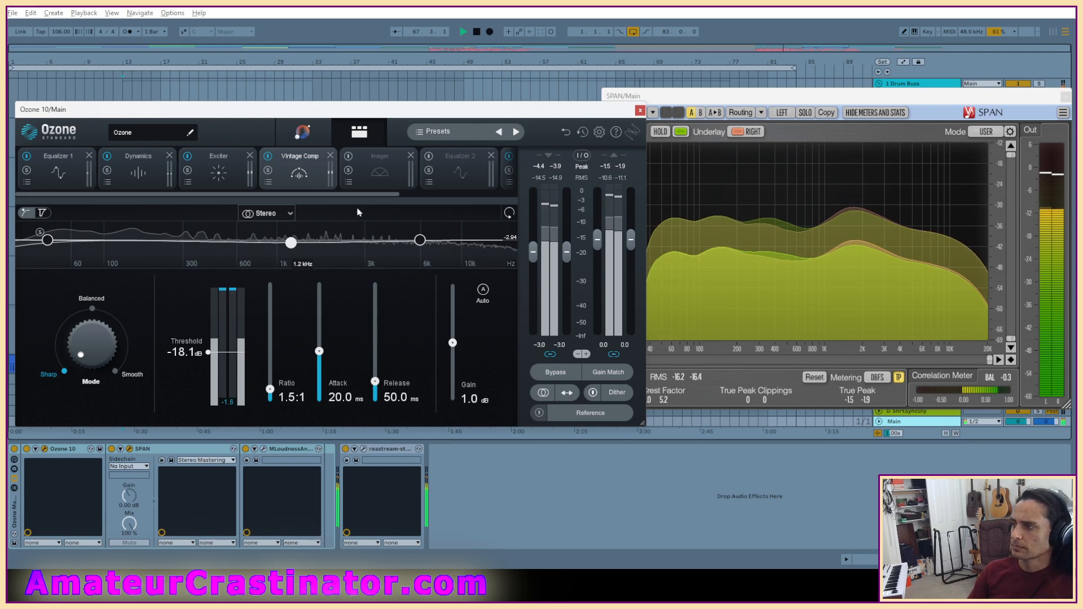
{"action": "left_click", "coordinate": [268, 157]}
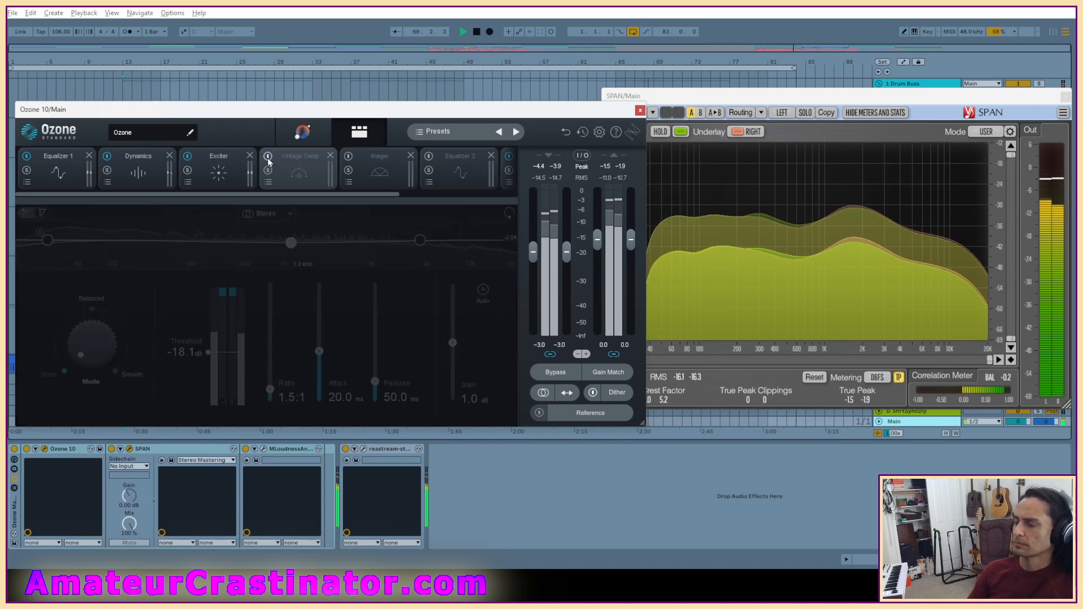
{"action": "left_click", "coordinate": [268, 158]}
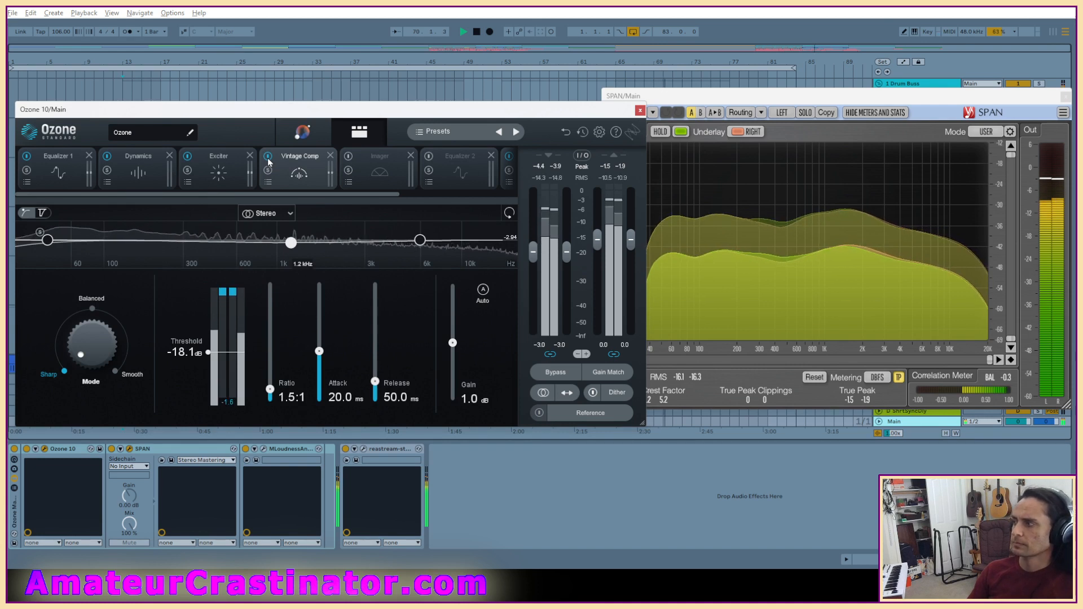
{"action": "left_click", "coordinate": [268, 157]}
{"action": "left_click", "coordinate": [268, 157]}
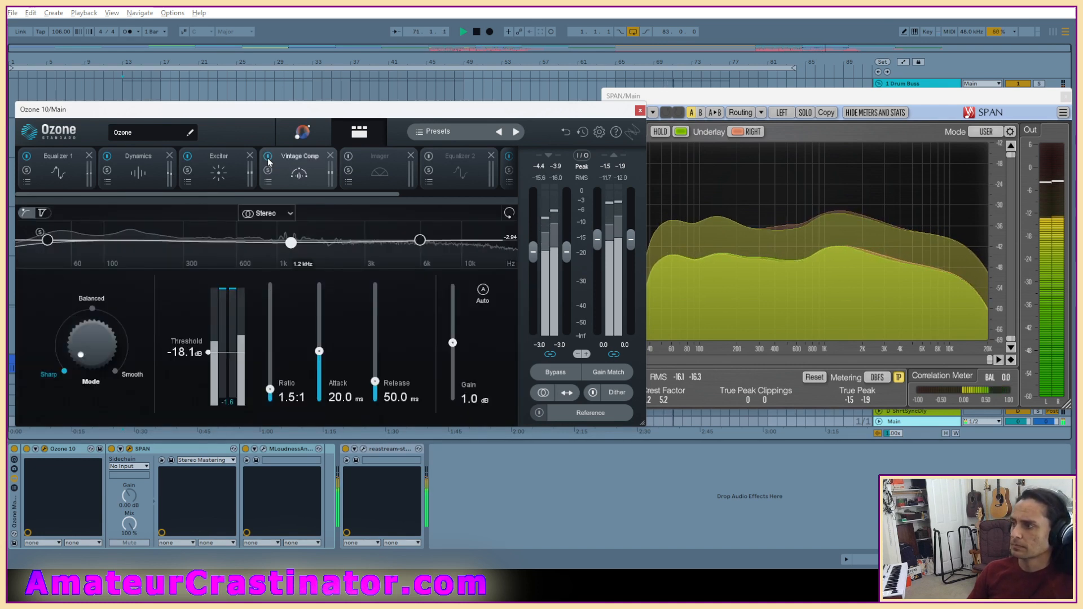
Enable Ozone's Imager module and reset the stereo width of bands 2 and 3 to 0.
{"action": "left_click", "coordinate": [367, 160]}
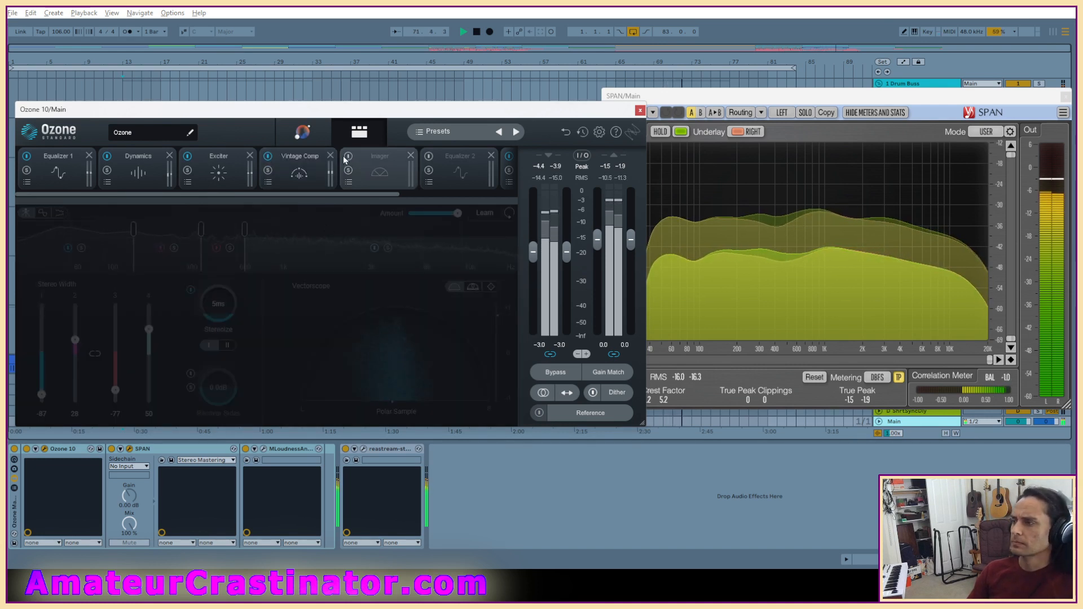
{"action": "left_click", "coordinate": [346, 157]}
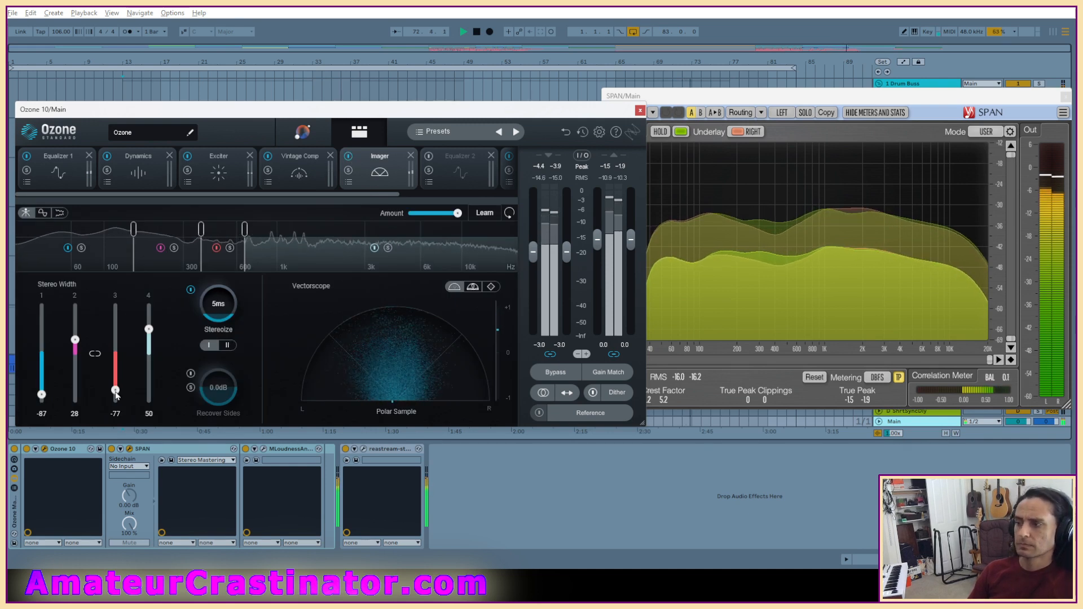
{"action": "double_click", "coordinate": [115, 391]}
{"action": "double_click", "coordinate": [75, 340]}
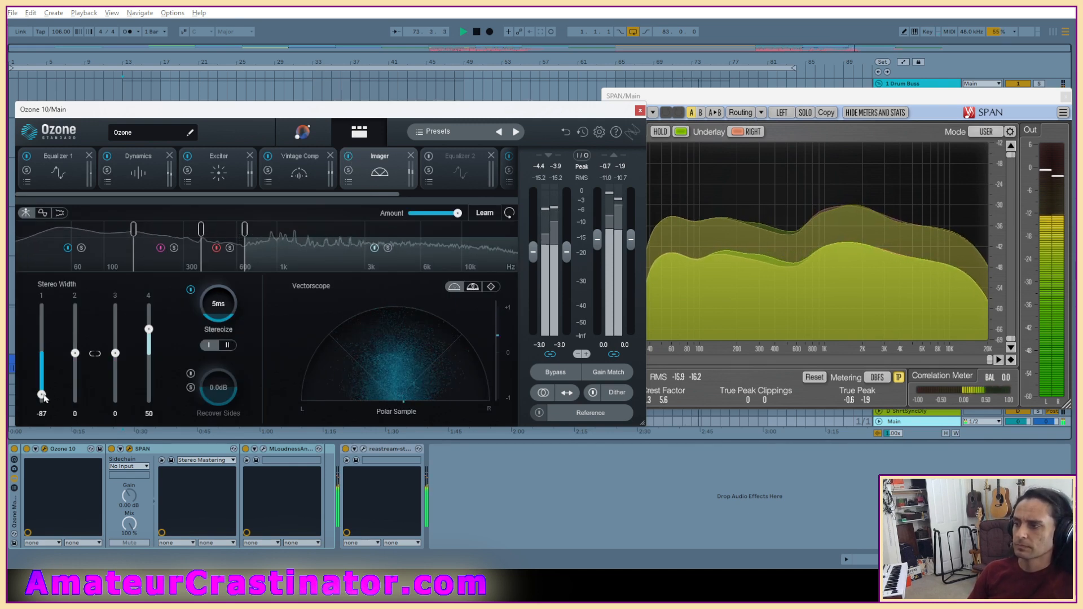
Reset band 4's stereo width in the Imager to 0 and narrow band 1's stereo width to -100.
{"action": "double_click", "coordinate": [42, 395]}
{"action": "double_click", "coordinate": [149, 329]}
{"action": "mouse_move", "coordinate": [42, 356]}
{"action": "left_mouse_down"}
{"action": "mouse_move", "coordinate": [45, 422]}
{"action": "mouse_move", "coordinate": [42, 371]}
{"action": "left_mouse_up"}
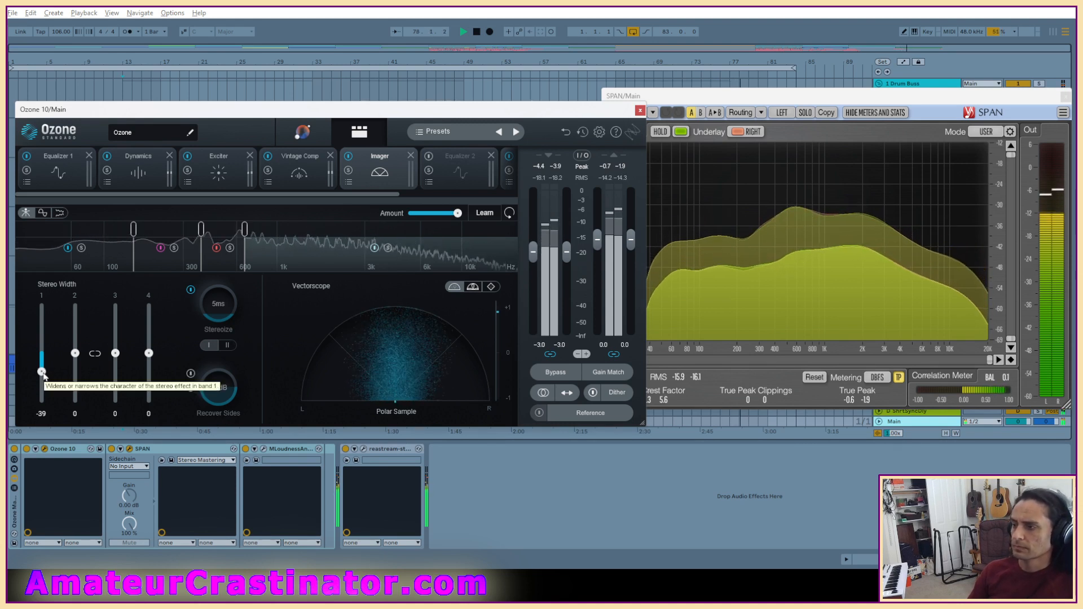
{"action": "left_click_drag", "start_coordinate": [42, 373], "coordinate": [42, 400]}
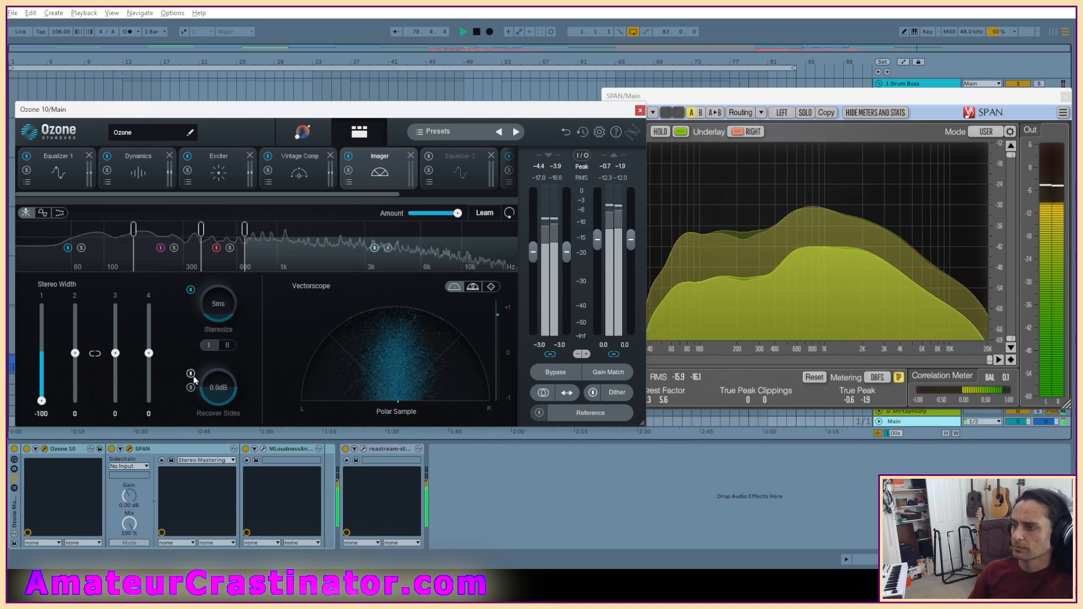
Turn on Recover Sides at +1.0 dB and set band 1's stereo width to -49.
{"action": "left_click_drag", "start_coordinate": [44, 361], "coordinate": [47, 417]}
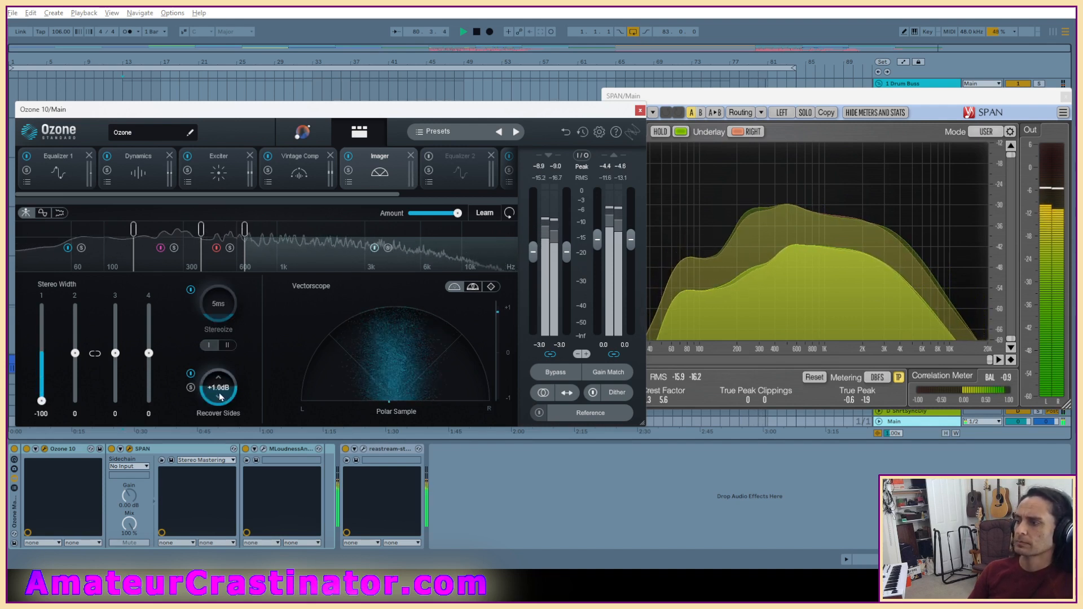
{"action": "left_click_drag", "start_coordinate": [42, 401], "coordinate": [42, 378]}
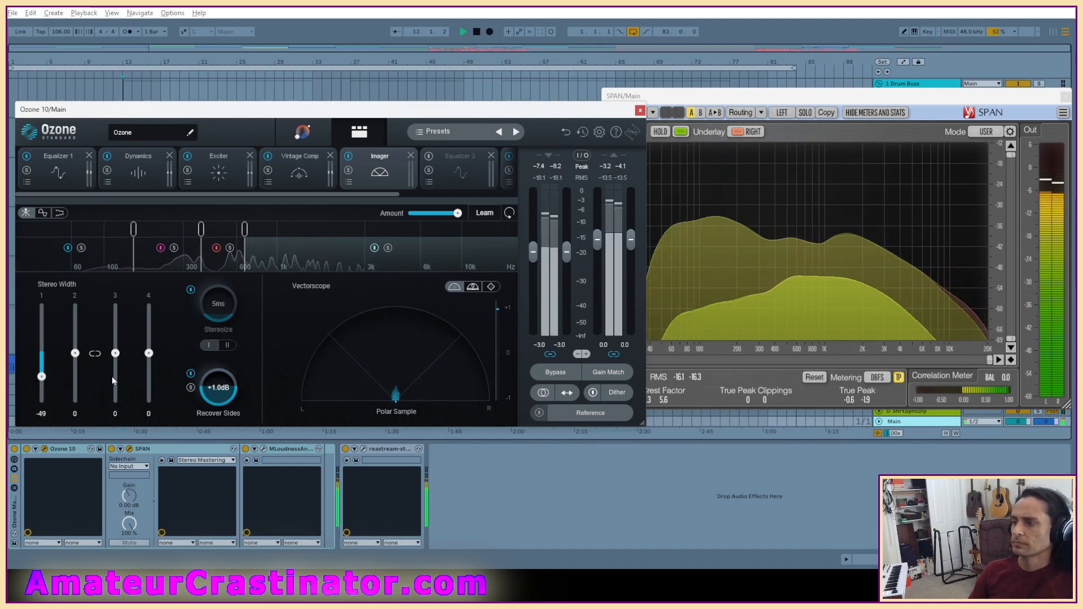
Compare the playback with Recover Sides switched off and on.
{"action": "left_click", "coordinate": [191, 374]}
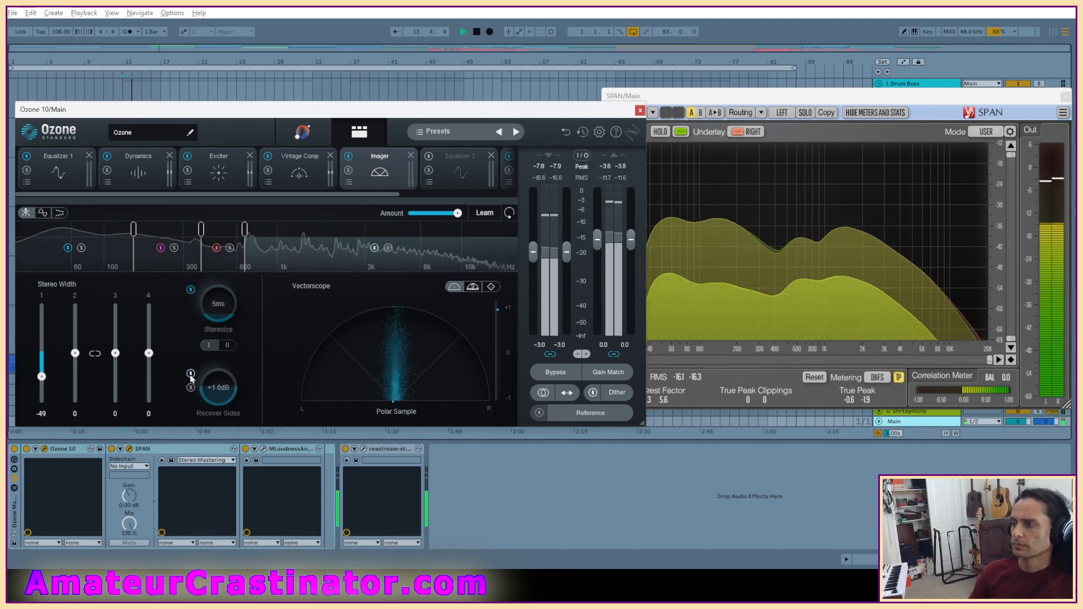
{"action": "left_click", "coordinate": [191, 374]}
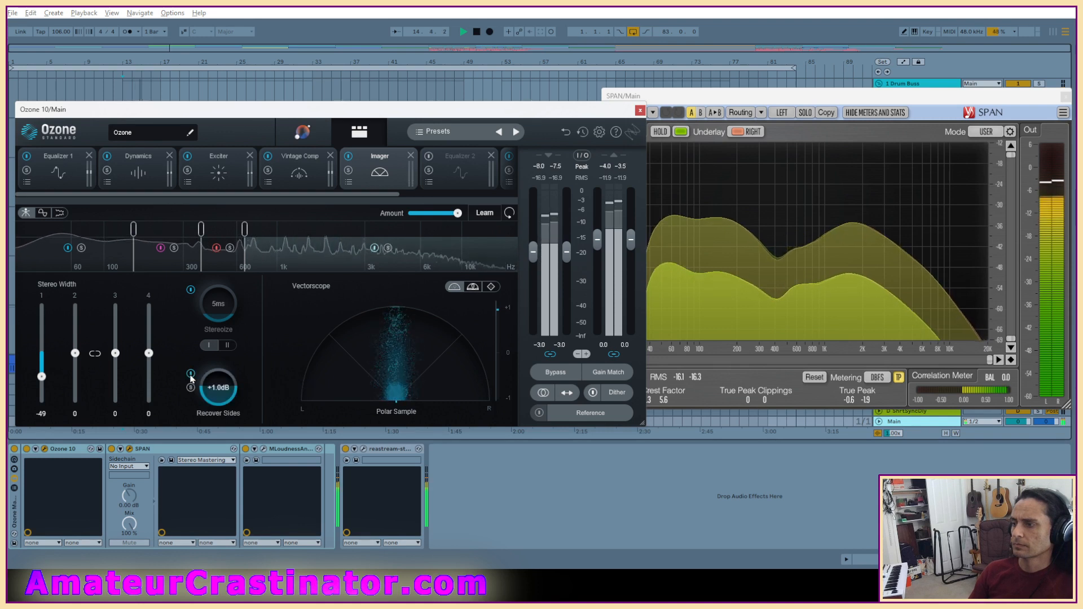
{"action": "left_click", "coordinate": [190, 374]}
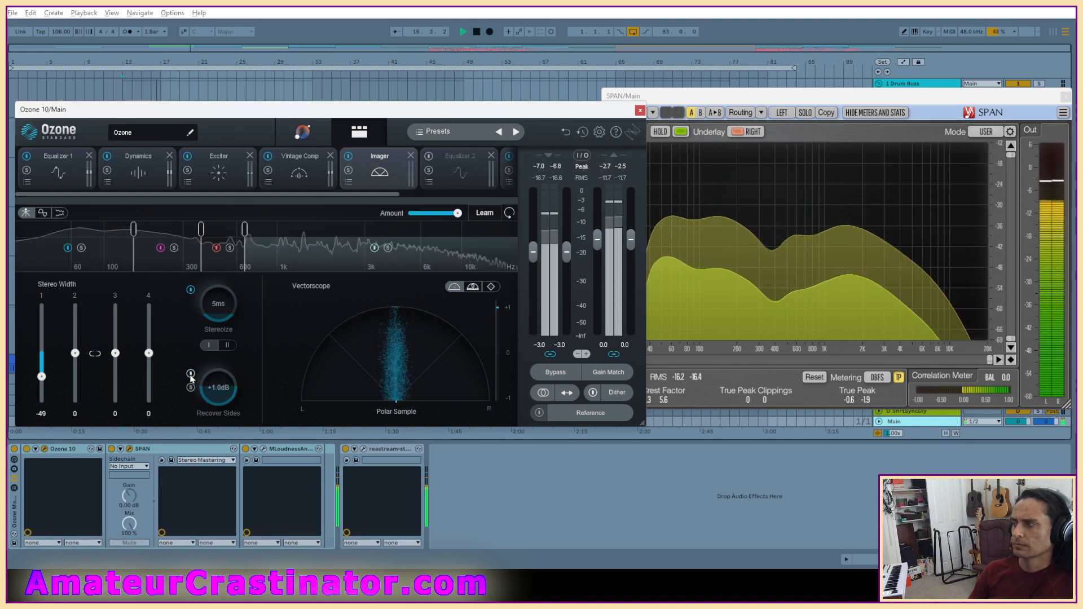
{"action": "left_click", "coordinate": [191, 374]}
Set the stereo width of band 1 to -81, band 2 to 36 and band 3 to -25, and turn off Stereoize.
{"action": "left_click_drag", "start_coordinate": [41, 376], "coordinate": [41, 391]}
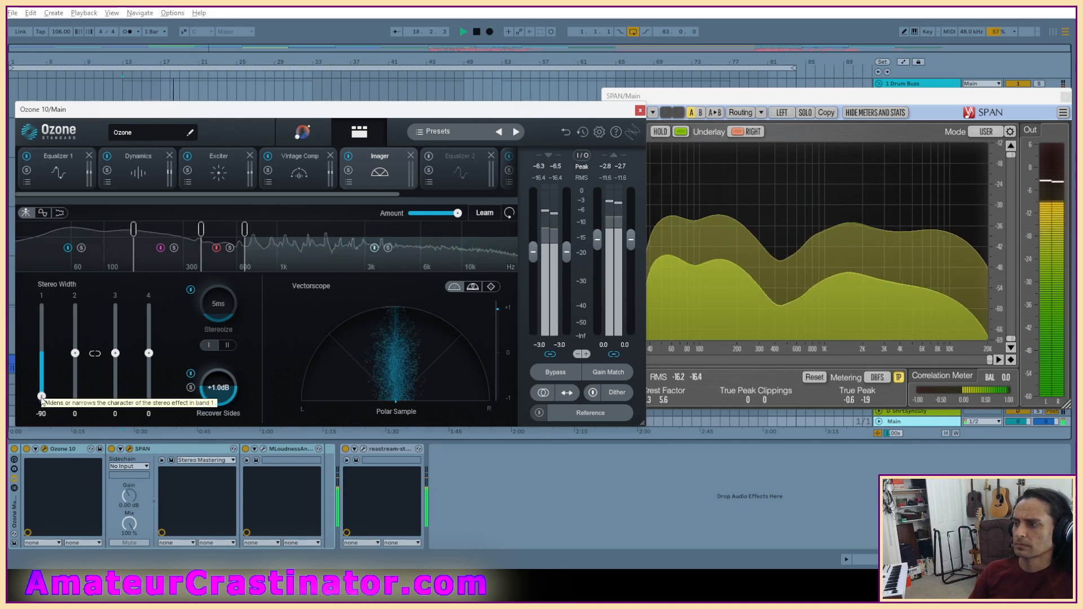
{"action": "left_click_drag", "start_coordinate": [42, 395], "coordinate": [41, 391]}
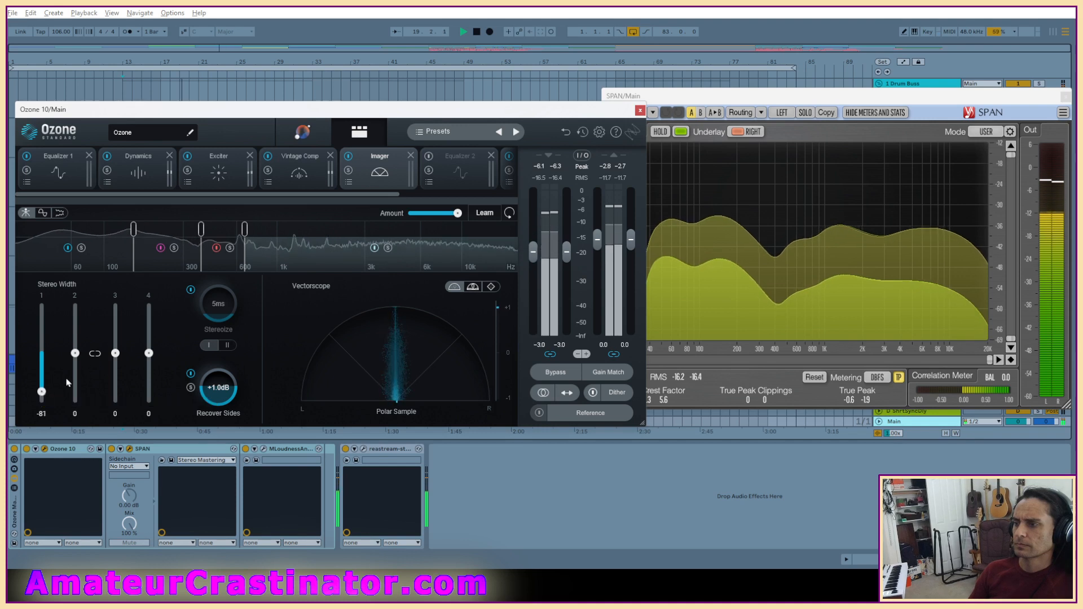
{"action": "left_click_drag", "start_coordinate": [75, 353], "coordinate": [115, 365]}
{"action": "left_click", "coordinate": [191, 290]}
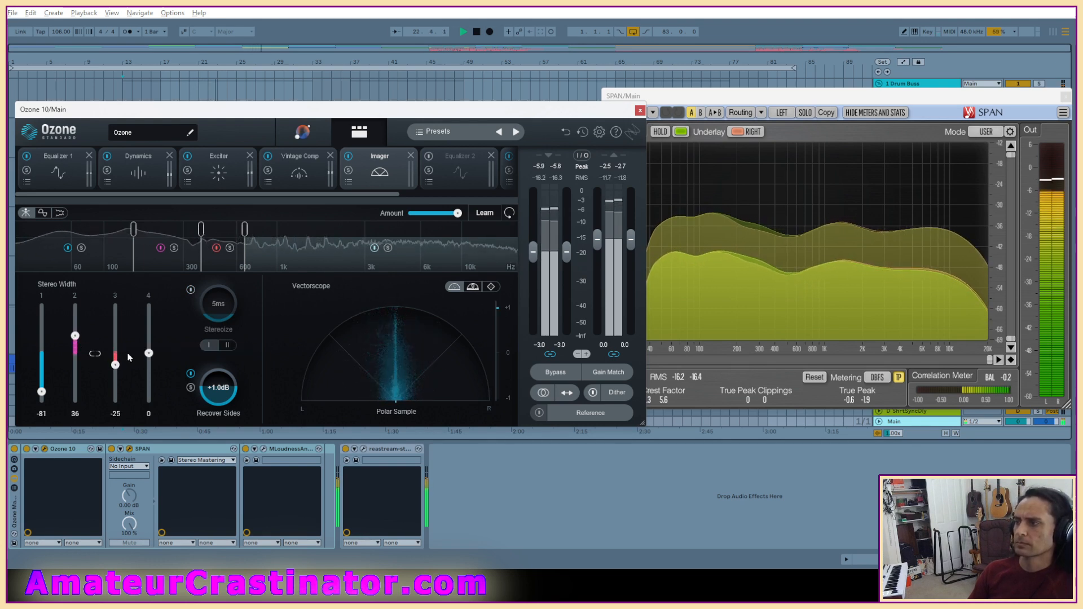
Raise the band 2/3 and band 3/4 crossovers, and set the stereo width of band 3 to -55 and band 4 to 25.
{"action": "left_click_drag", "start_coordinate": [246, 229], "coordinate": [272, 232]}
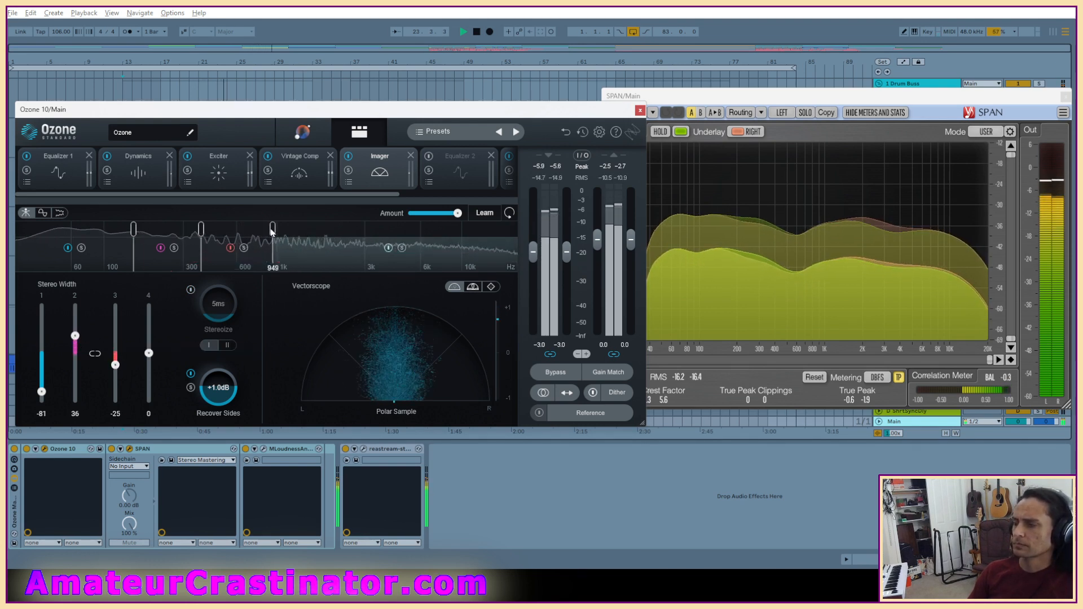
{"action": "left_click_drag", "start_coordinate": [115, 365], "coordinate": [148, 341]}
{"action": "left_click_drag", "start_coordinate": [272, 228], "coordinate": [306, 228]}
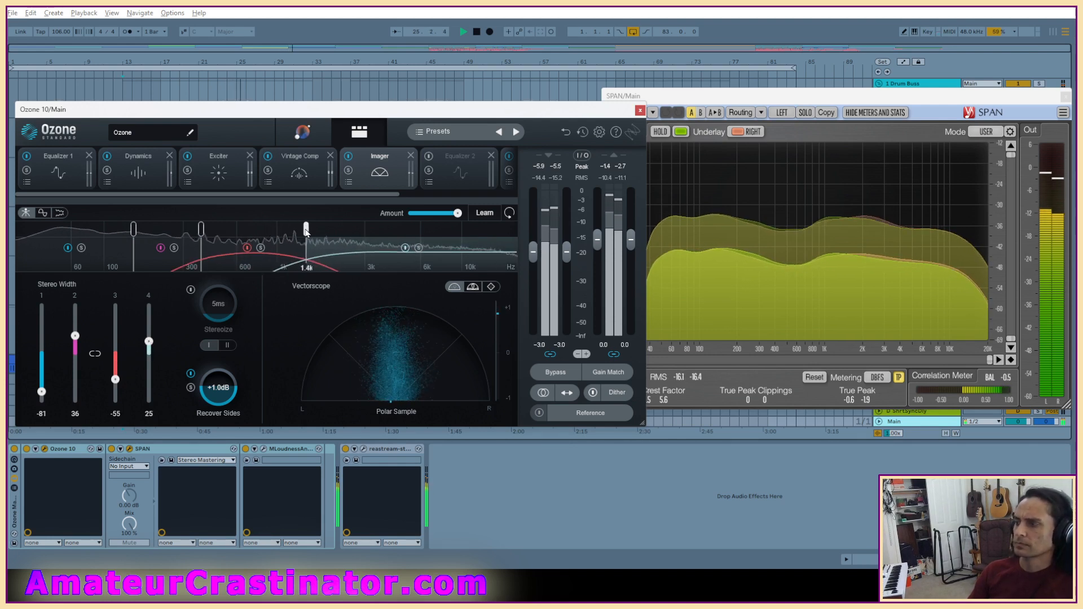
{"action": "left_click_drag", "start_coordinate": [201, 228], "coordinate": [211, 229]}
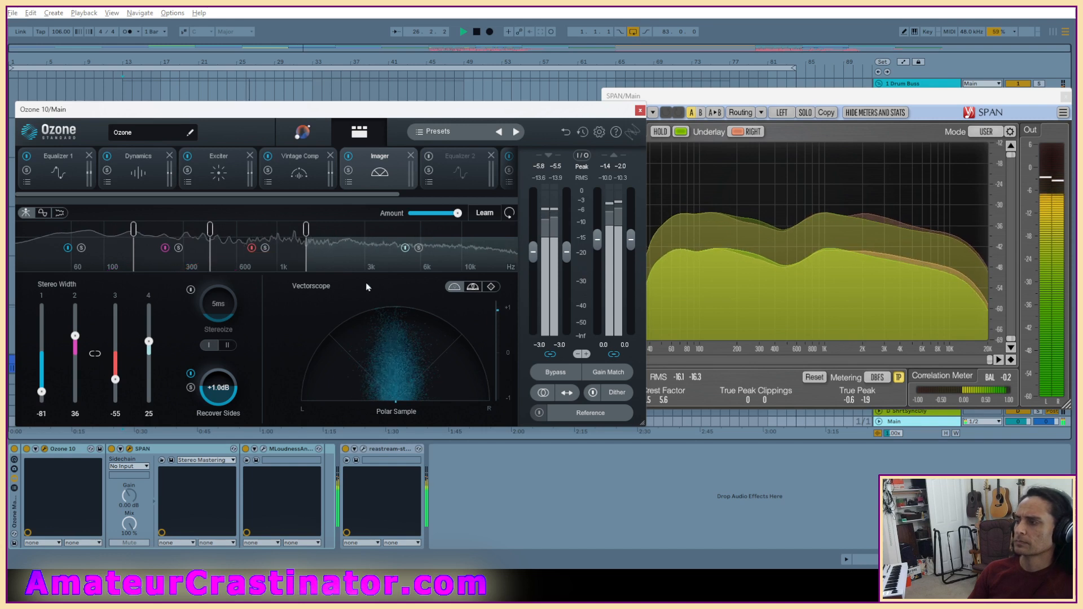
{"action": "left_click_drag", "start_coordinate": [305, 228], "coordinate": [323, 228]}
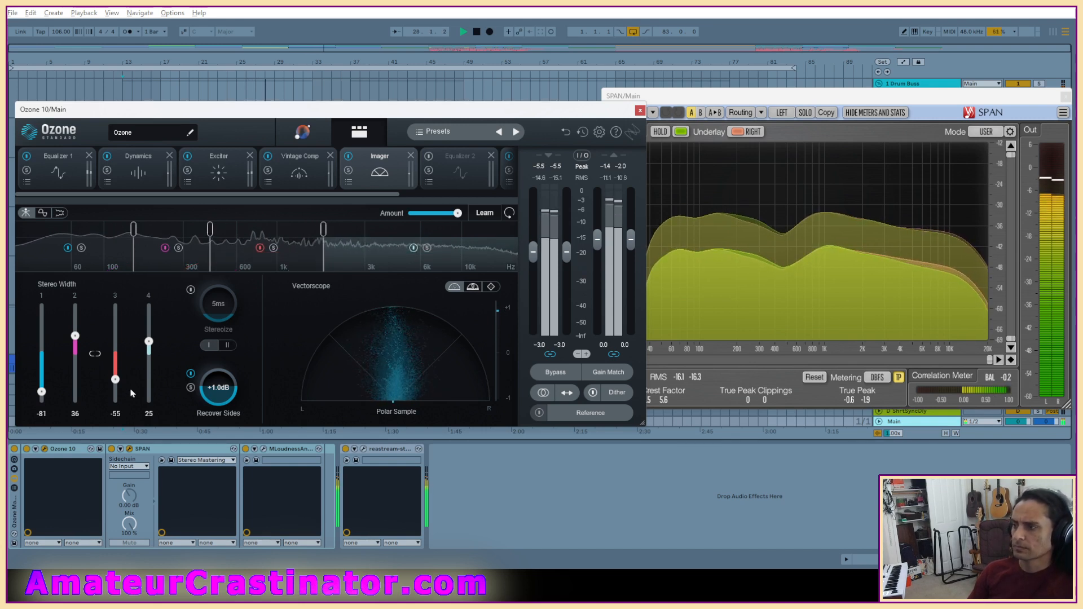
Set band 3's stereo width to -28 and switch off Recover Sides.
{"action": "left_click_drag", "start_coordinate": [115, 380], "coordinate": [115, 366]}
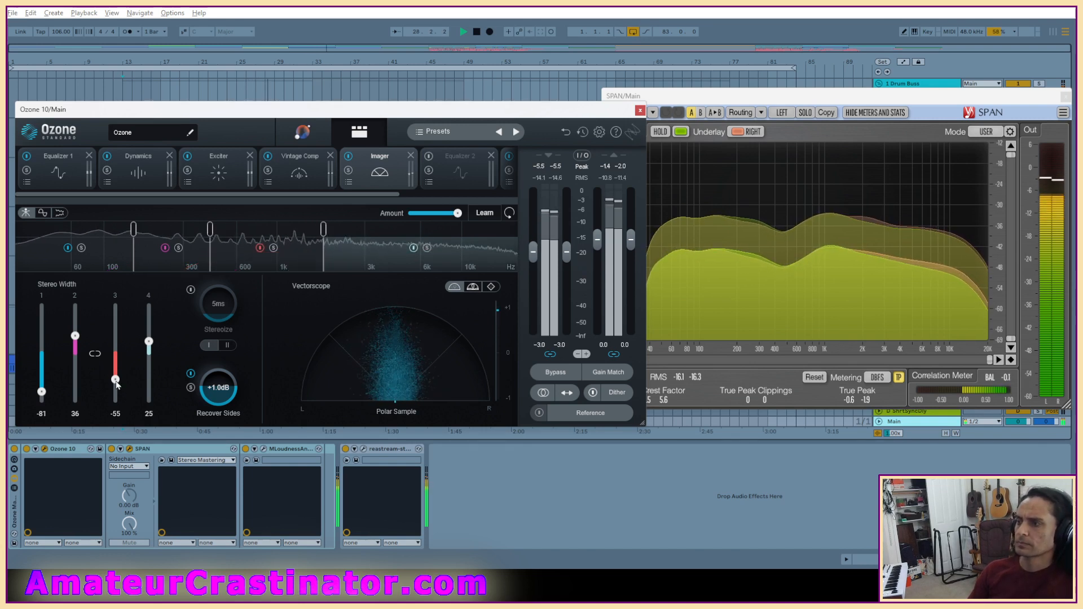
{"action": "left_click", "coordinate": [191, 375]}
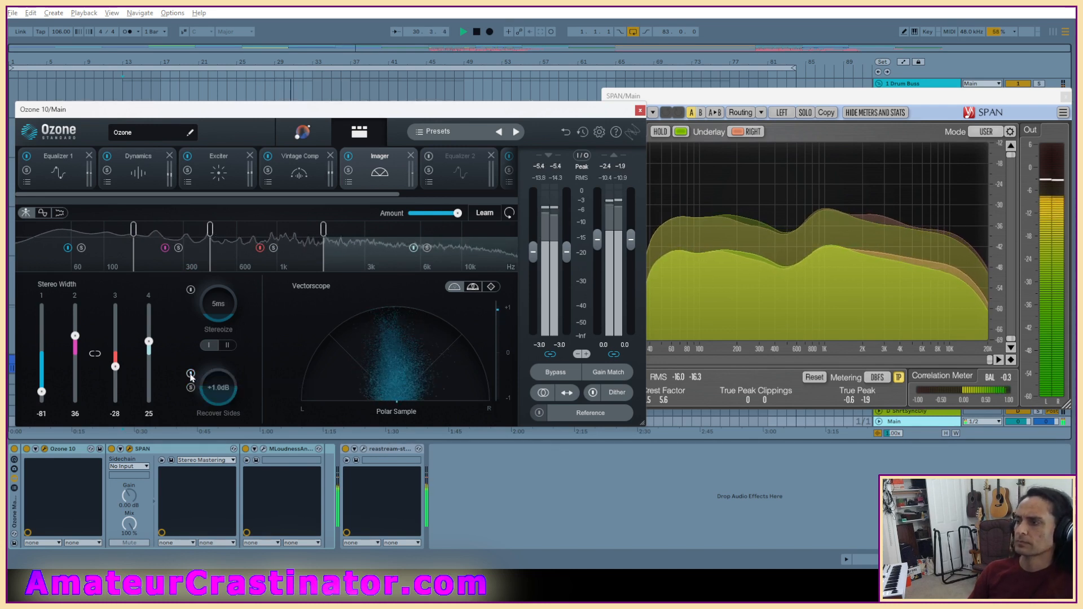
{"action": "left_click", "coordinate": [190, 374]}
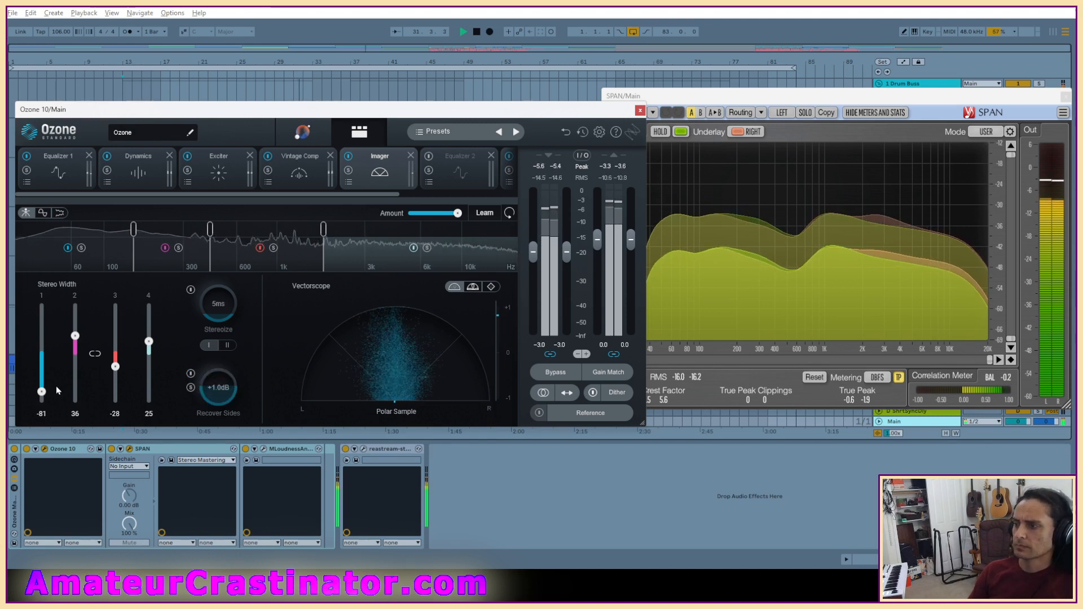
Set the stereo width of band 1 to -19 and band 3 to -42, and narrow band 3's frequency range from both sides.
{"action": "left_click_drag", "start_coordinate": [41, 392], "coordinate": [40, 364]}
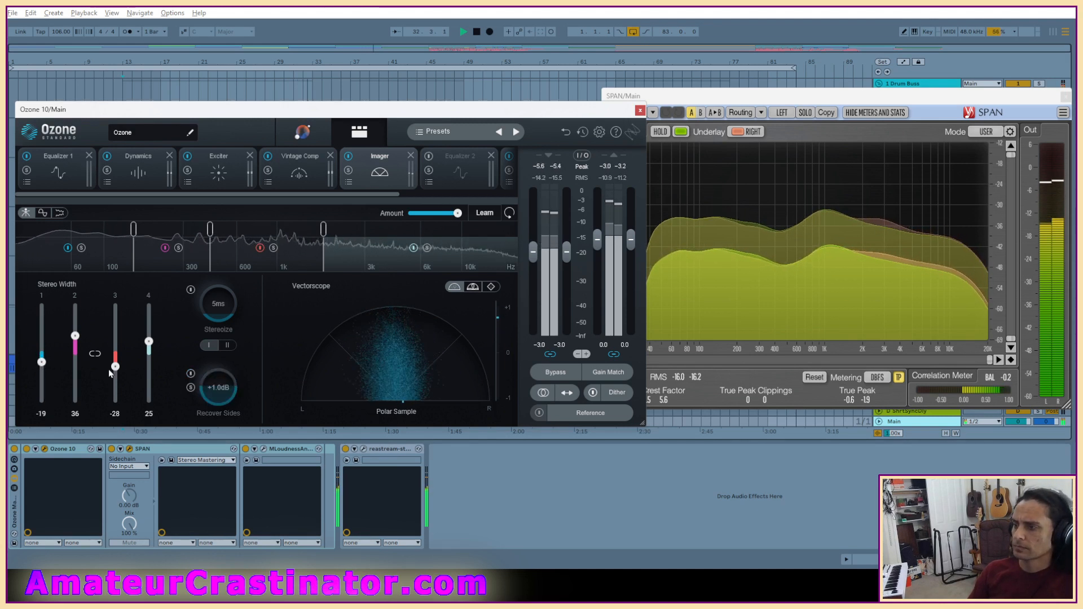
{"action": "mouse_move", "coordinate": [115, 367]}
{"action": "left_mouse_down"}
{"action": "mouse_move", "coordinate": [118, 385]}
{"action": "mouse_move", "coordinate": [115, 373]}
{"action": "left_mouse_up"}
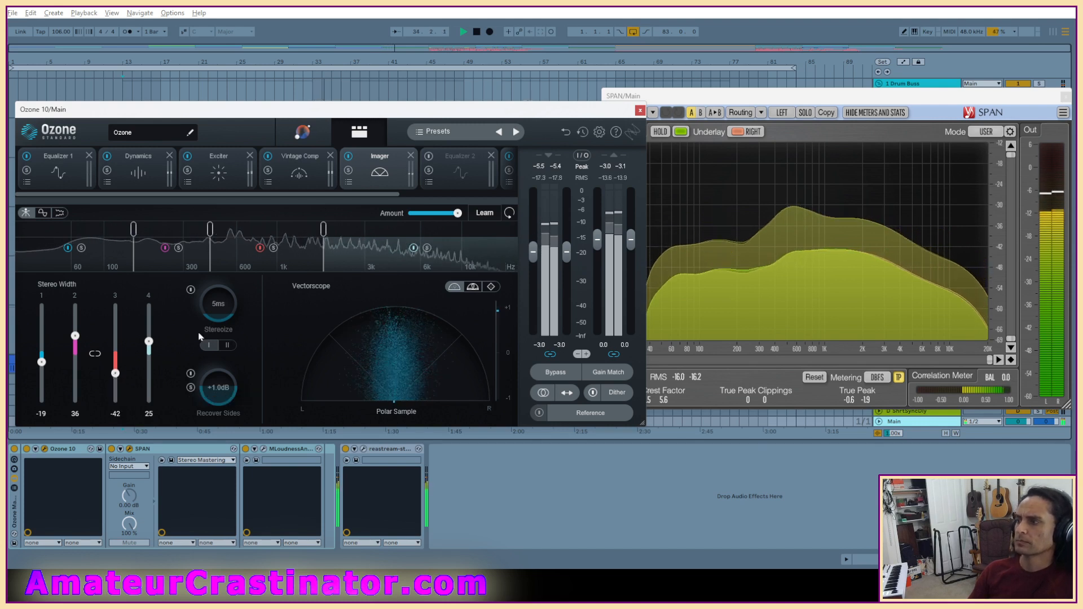
{"action": "left_click_drag", "start_coordinate": [323, 229], "coordinate": [322, 230]}
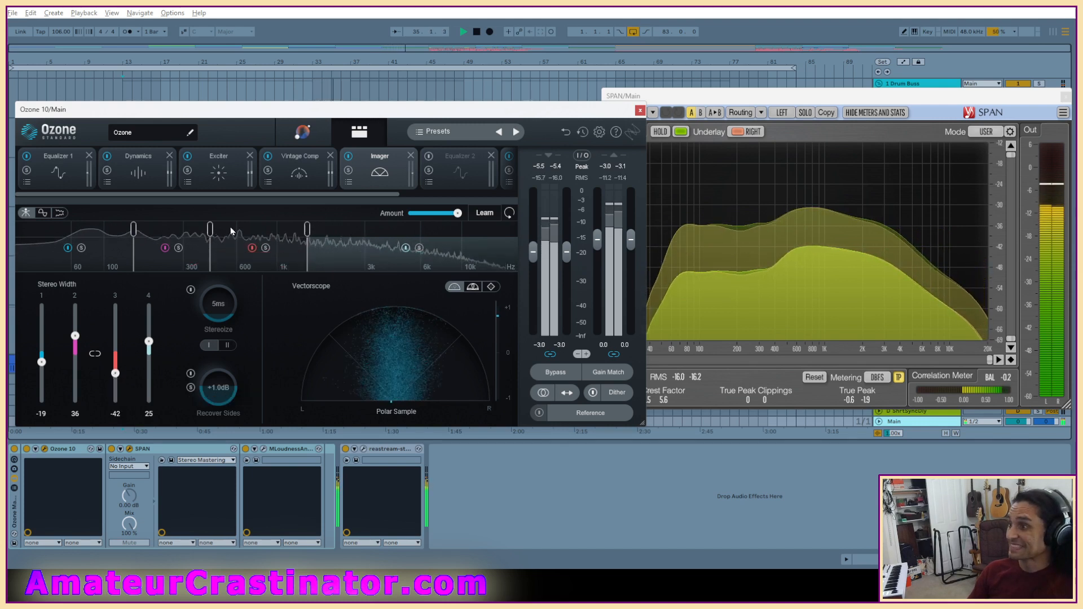
{"action": "left_click_drag", "start_coordinate": [210, 229], "coordinate": [222, 233]}
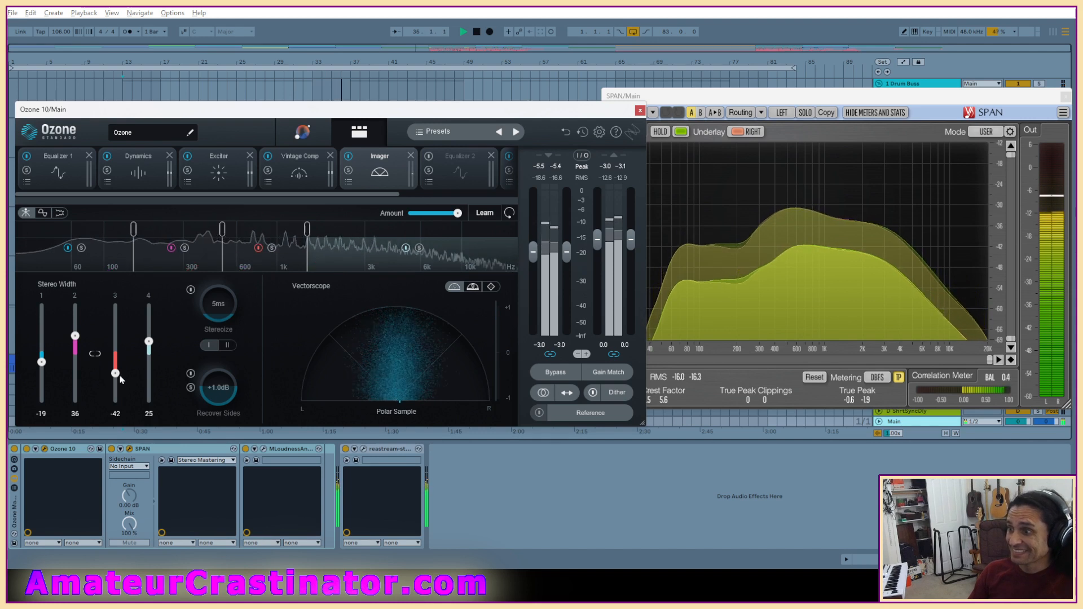
Try narrow and very wide stereo settings on band 3 and settle on a width of -69.
{"action": "left_click_drag", "start_coordinate": [116, 352], "coordinate": [114, 331]}
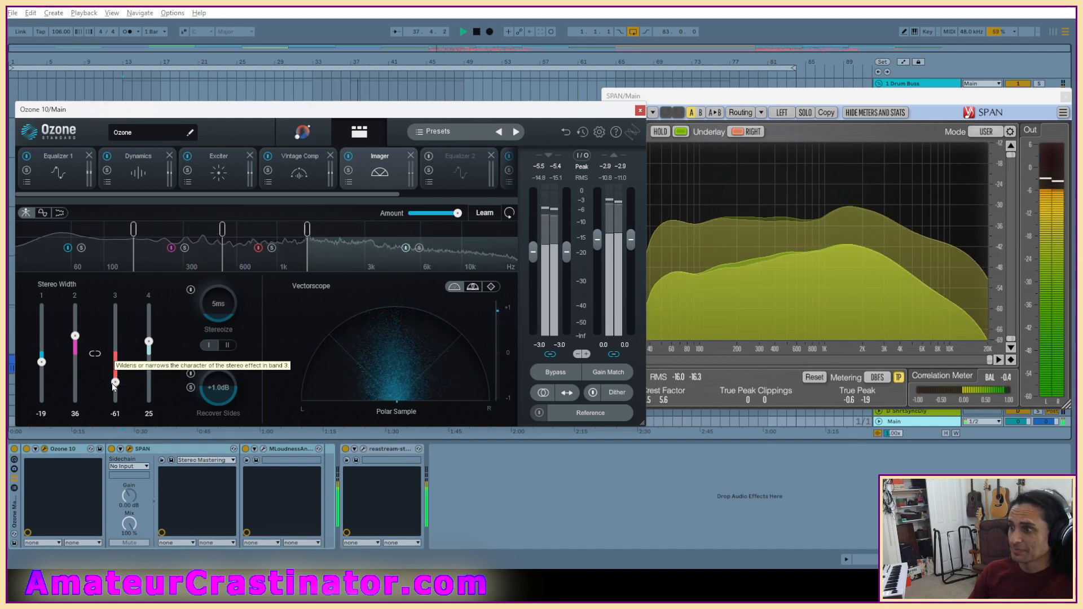
{"action": "left_click_drag", "start_coordinate": [113, 385], "coordinate": [115, 382]}
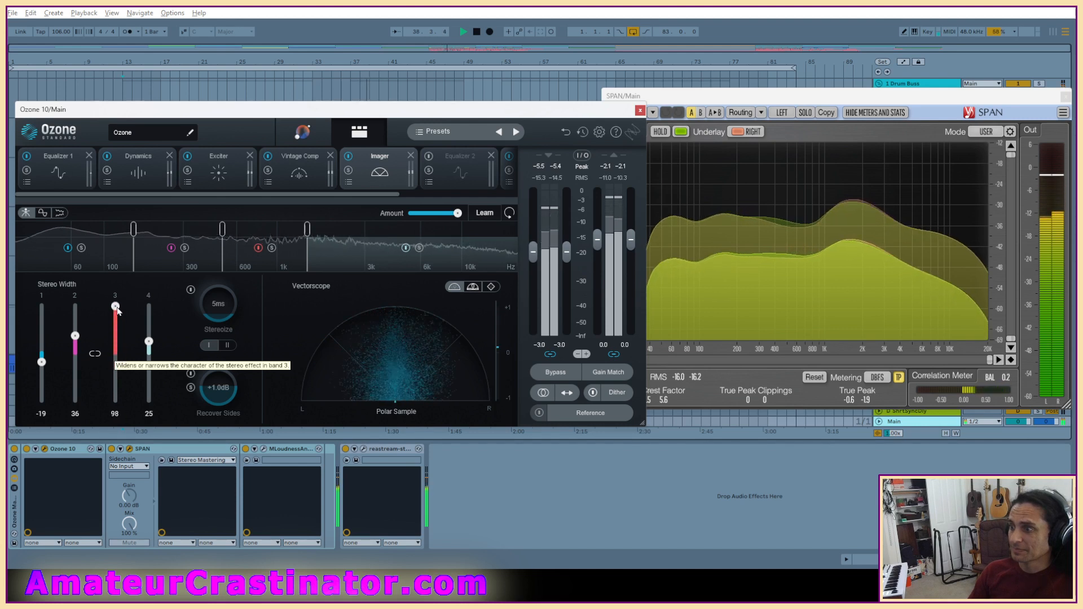
{"action": "left_click_drag", "start_coordinate": [117, 310], "coordinate": [117, 324]}
{"action": "left_click_drag", "start_coordinate": [115, 375], "coordinate": [115, 387]}
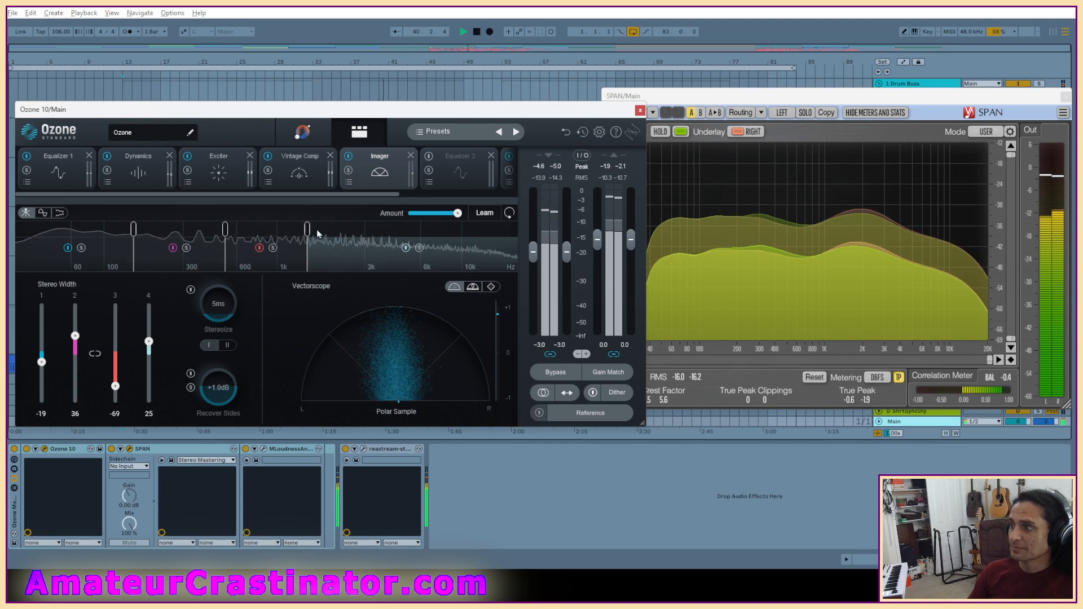
Lower both crossovers around band 3 slightly, and set the stereo width of band 3 to -30 and band 4 to 65.
{"action": "left_click_drag", "start_coordinate": [308, 230], "coordinate": [291, 238]}
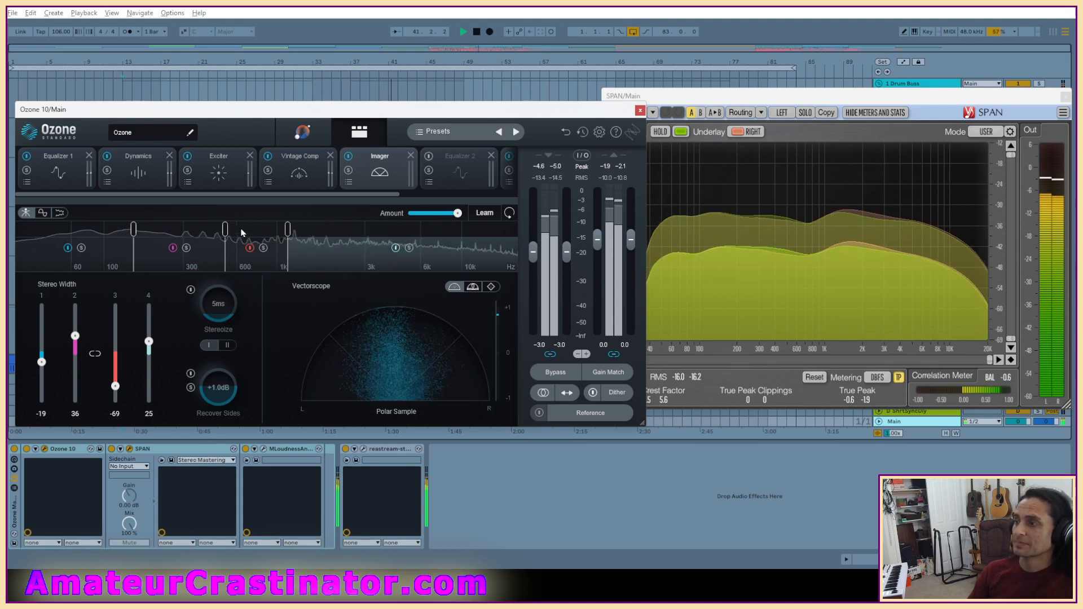
{"action": "left_click_drag", "start_coordinate": [225, 231], "coordinate": [224, 231]}
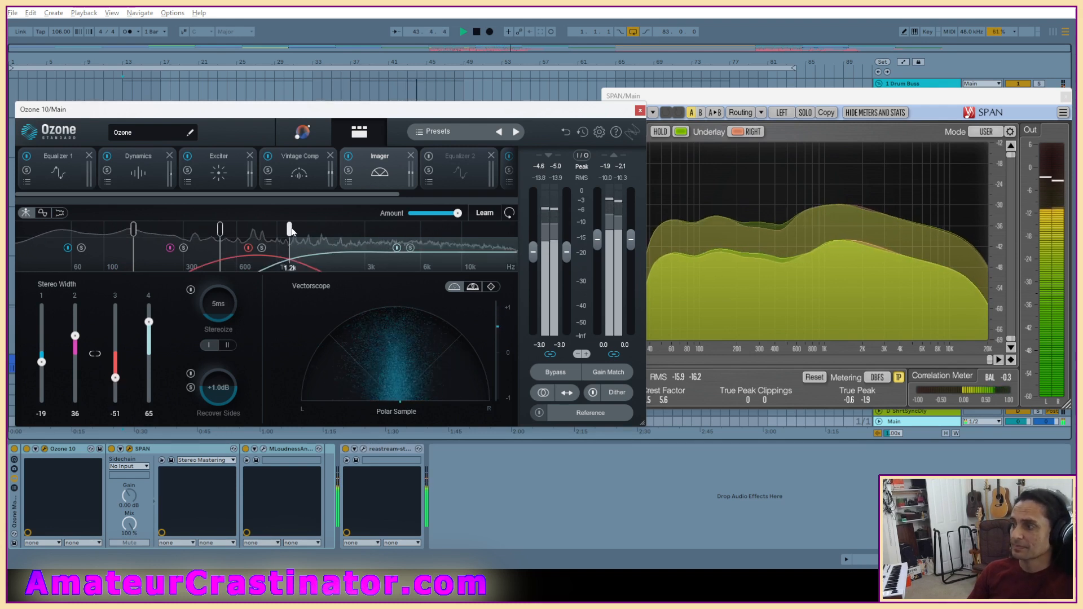
{"action": "left_click_drag", "start_coordinate": [292, 232], "coordinate": [306, 235]}
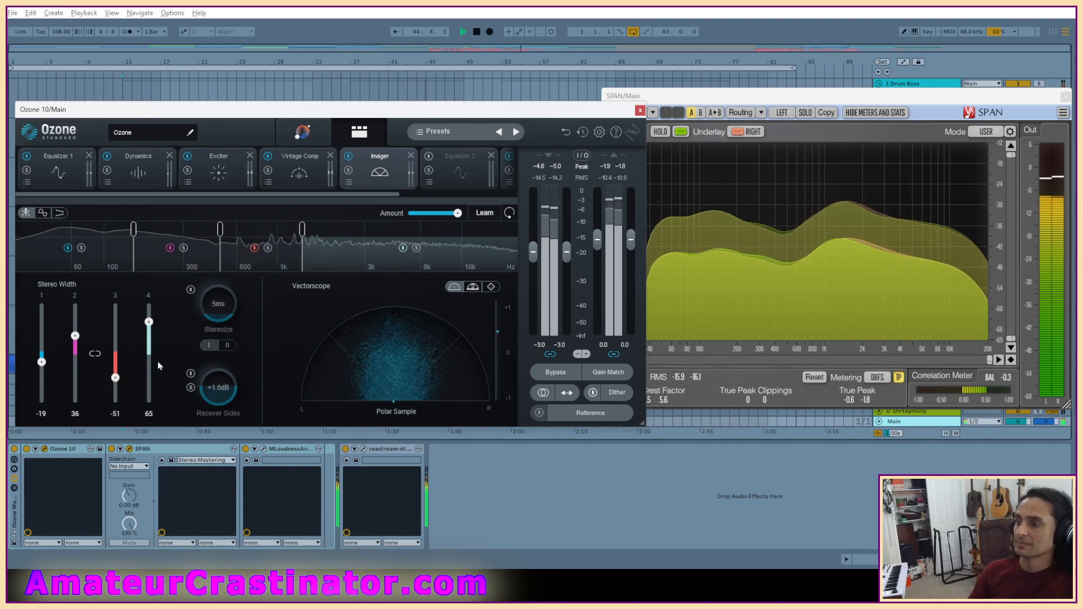
{"action": "left_click_drag", "start_coordinate": [117, 367], "coordinate": [117, 367]}
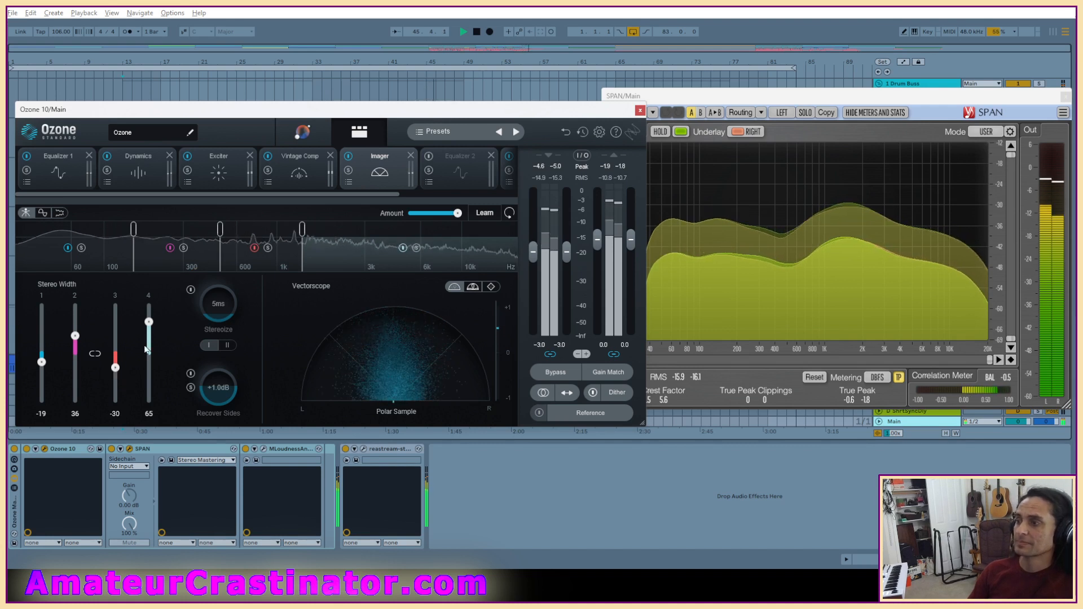
Turn on Stereoize and set its delay to 4 ms.
{"action": "left_click", "coordinate": [190, 290]}
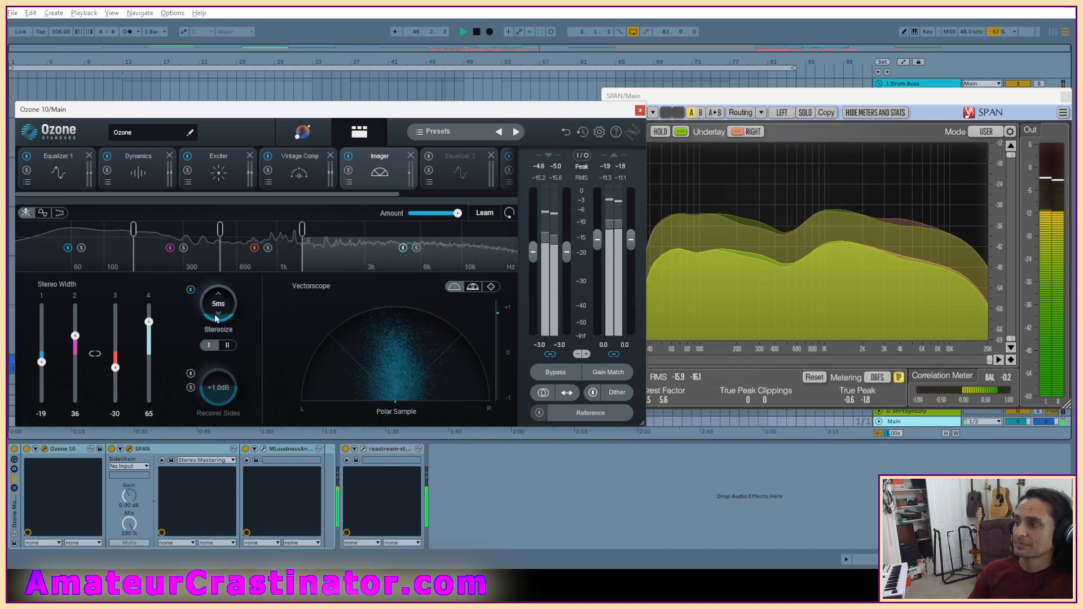
{"action": "left_click_drag", "start_coordinate": [216, 314], "coordinate": [215, 326]}
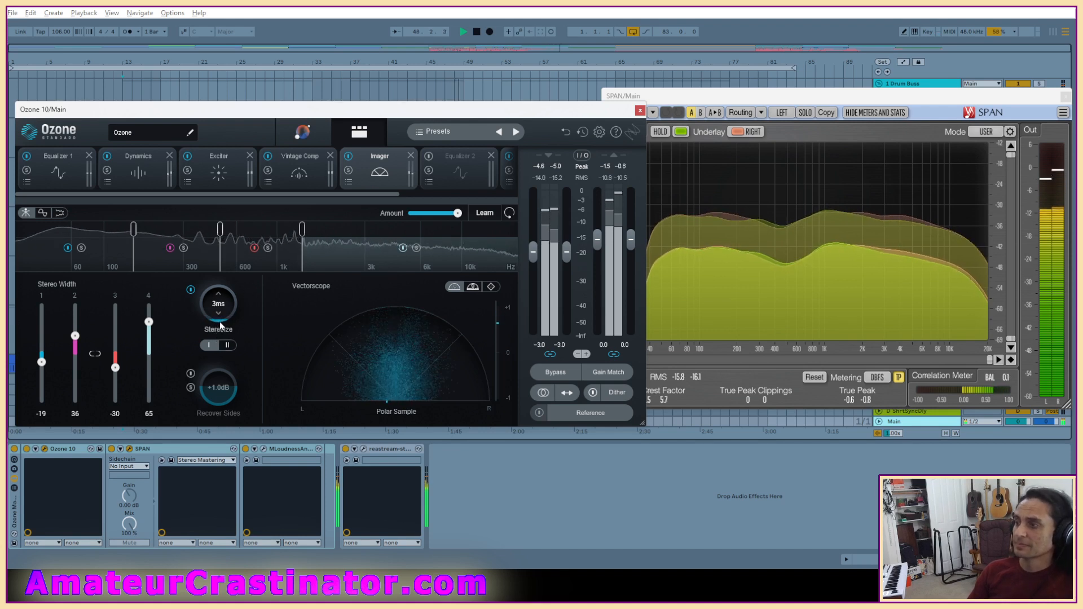
{"action": "left_click_drag", "start_coordinate": [218, 321], "coordinate": [226, 305]}
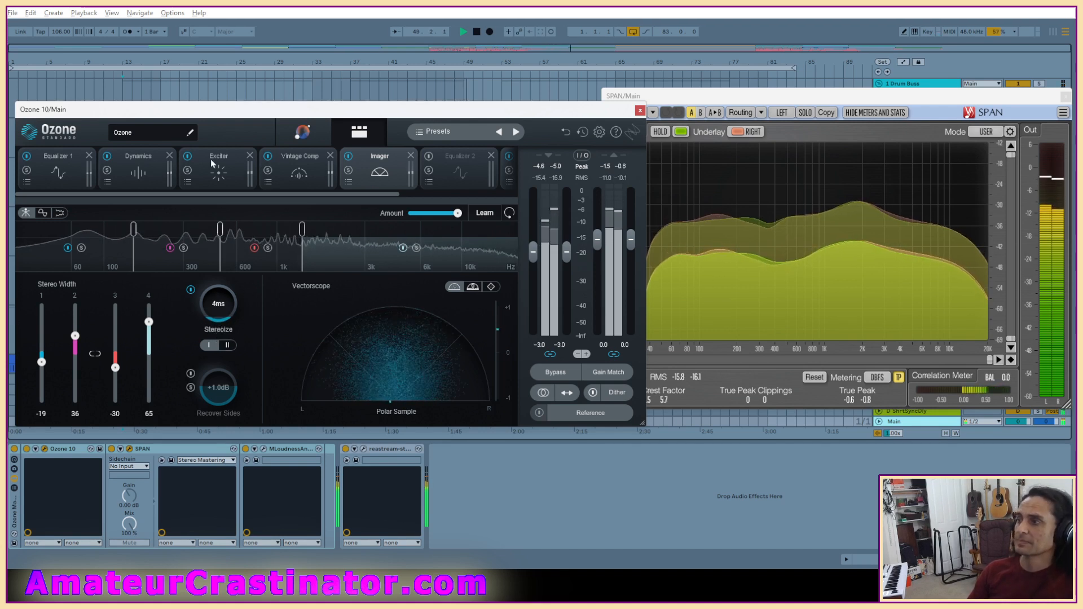
Compare the mix with the Imager module off and on, and open the Equalizer 2 module.
{"action": "left_click", "coordinate": [348, 157]}
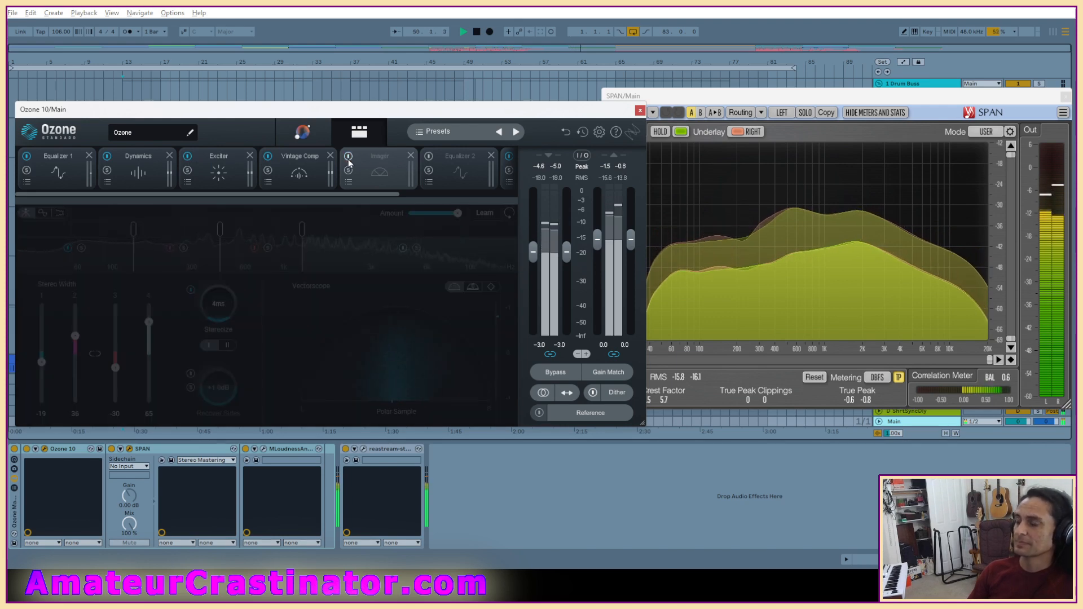
{"action": "left_click", "coordinate": [349, 157]}
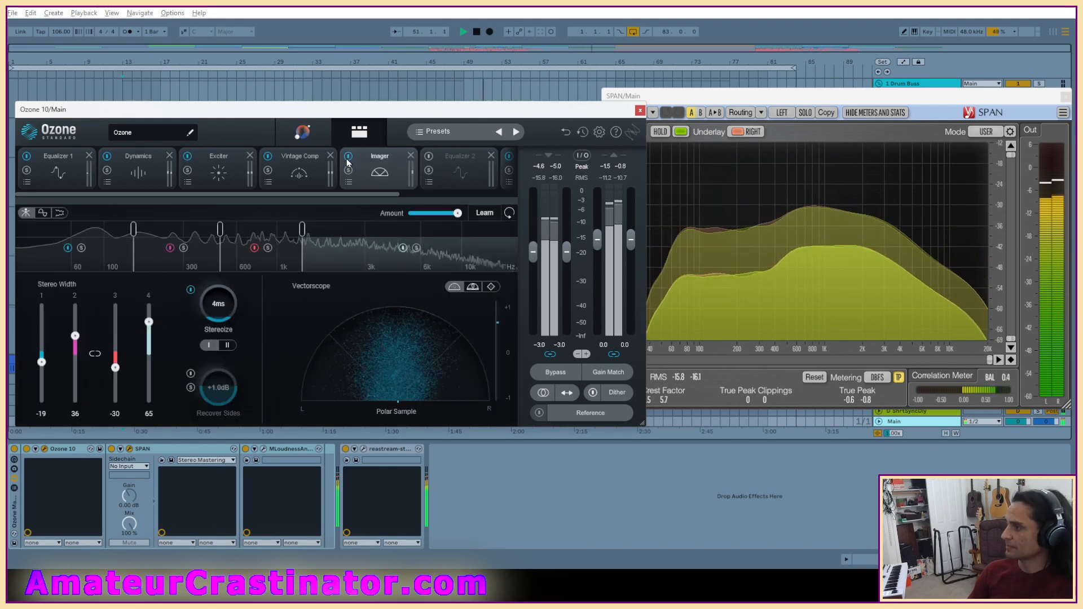
{"action": "left_click", "coordinate": [349, 156]}
{"action": "left_click", "coordinate": [349, 156]}
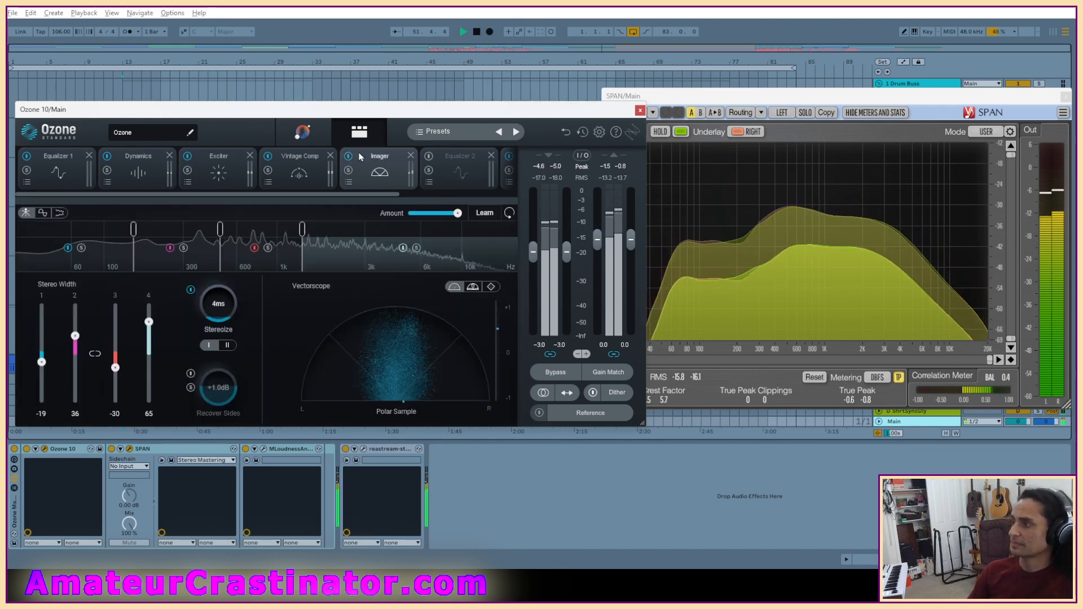
{"action": "left_click", "coordinate": [448, 164]}
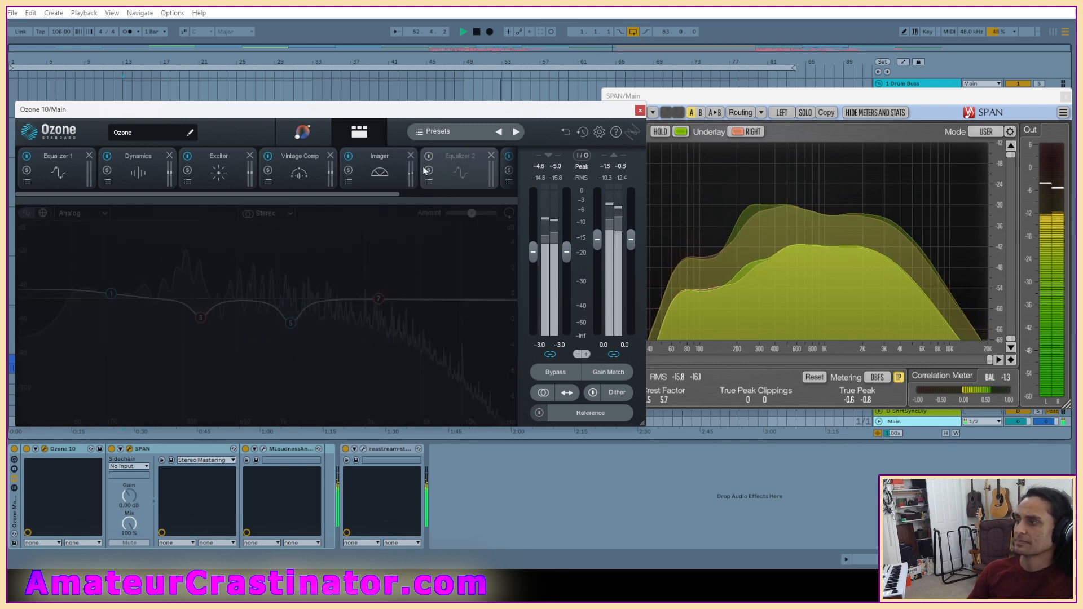
Compare the mix with Equalizer 2 on and off, and remove the Equalizer 2 module from the chain.
{"action": "left_click", "coordinate": [430, 157]}
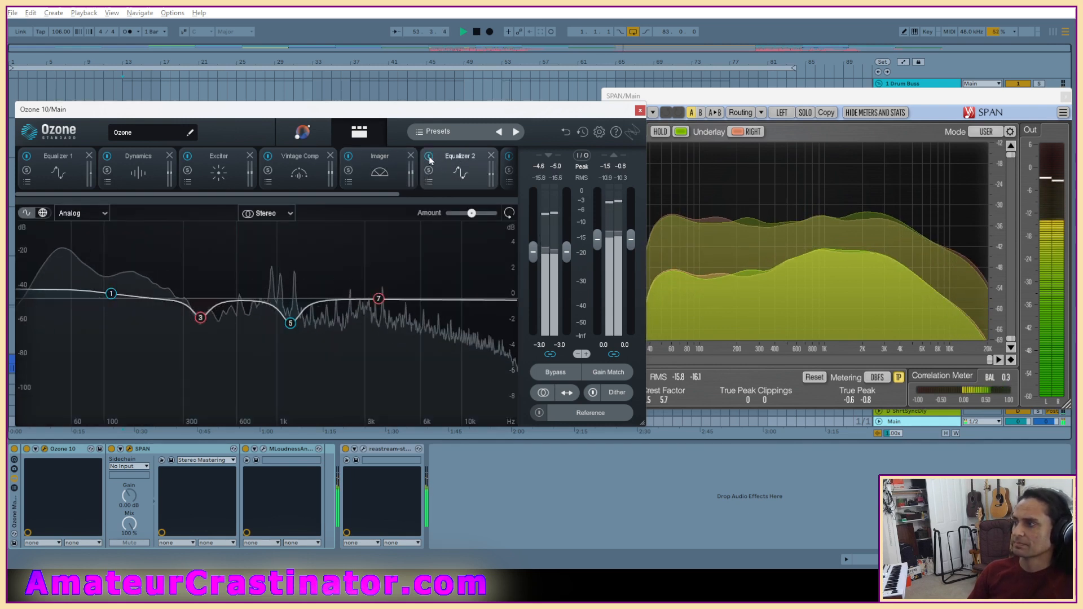
{"action": "left_click", "coordinate": [430, 157]}
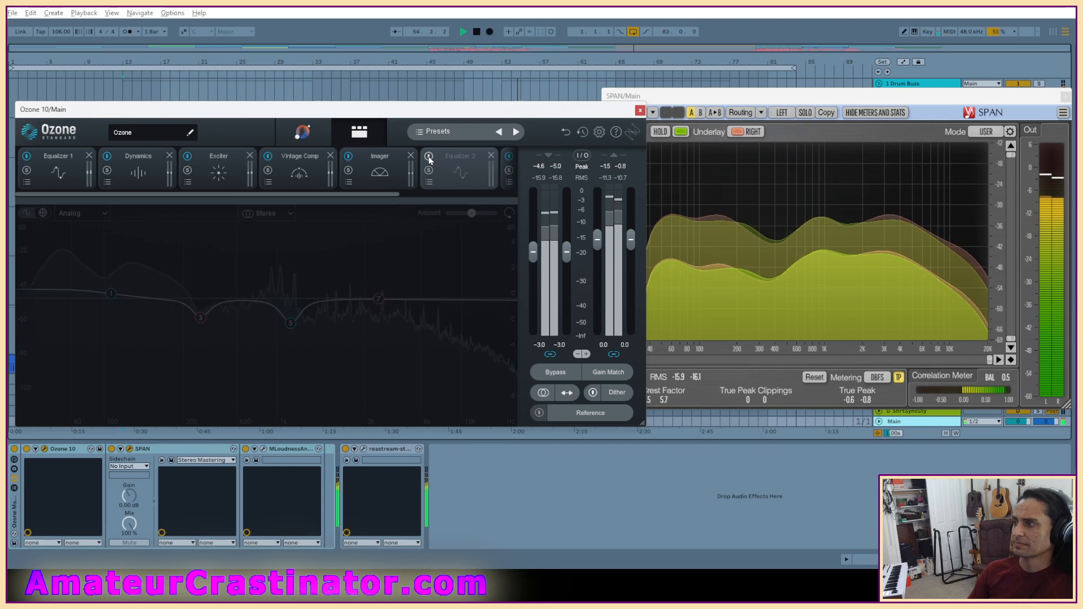
{"action": "left_click", "coordinate": [491, 157]}
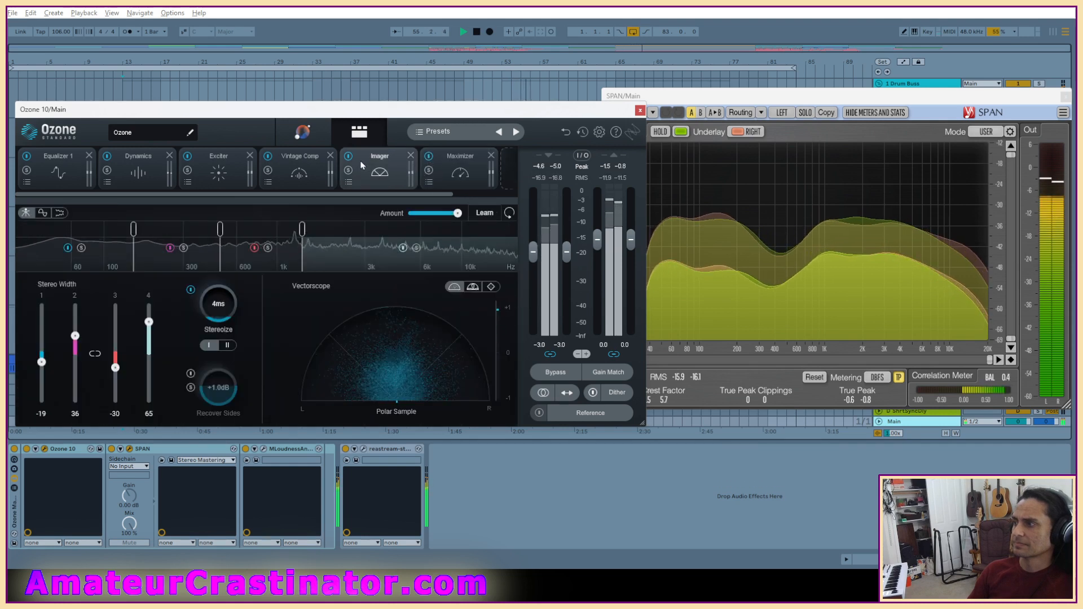
In the Maximizer, set the linked transient and sustain stereo independence to 80% and the threshold to -6.3 dB.
{"action": "left_click", "coordinate": [460, 169]}
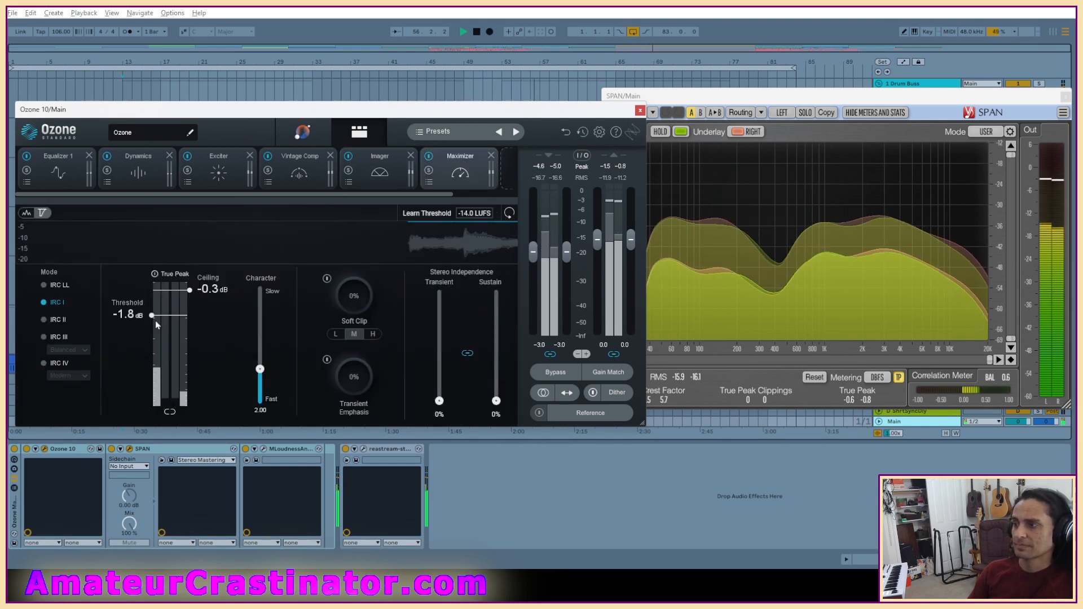
{"action": "left_click_drag", "start_coordinate": [150, 317], "coordinate": [151, 319]}
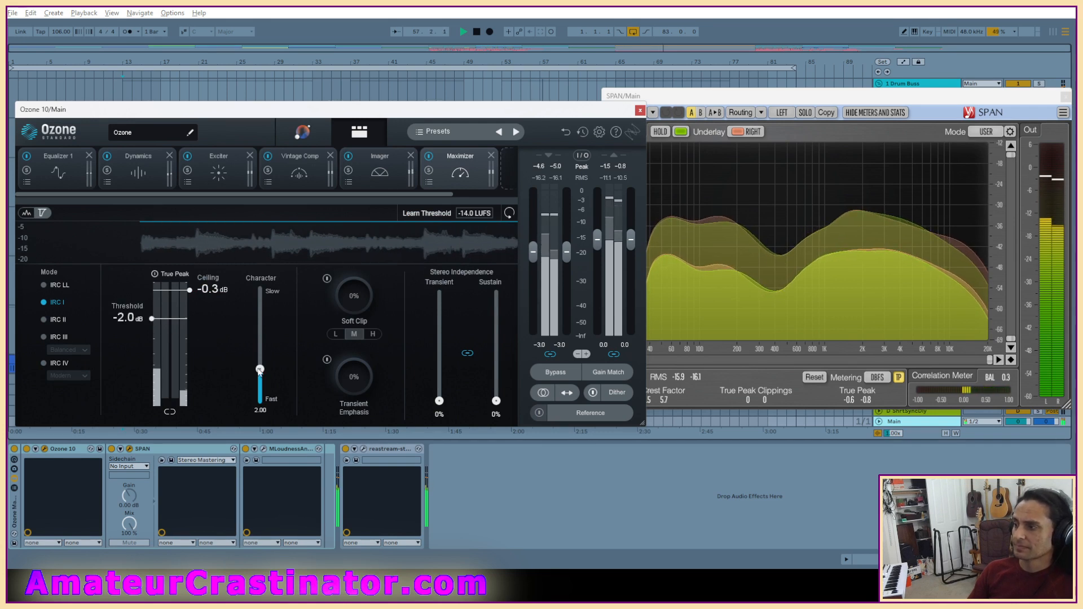
{"action": "left_click_drag", "start_coordinate": [439, 401], "coordinate": [440, 315]}
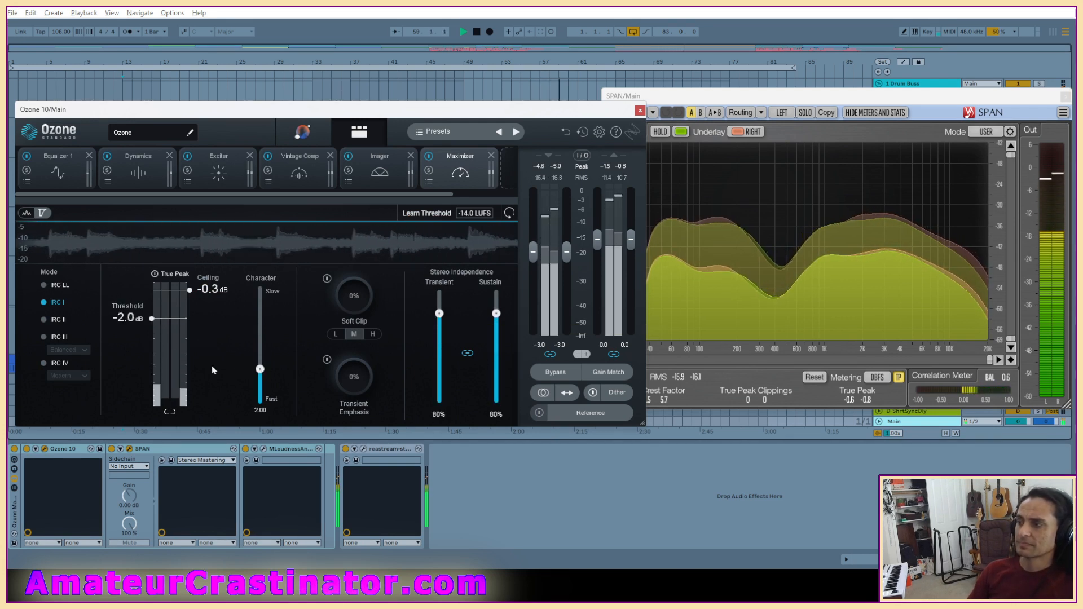
{"action": "left_click_drag", "start_coordinate": [114, 337], "coordinate": [124, 360]}
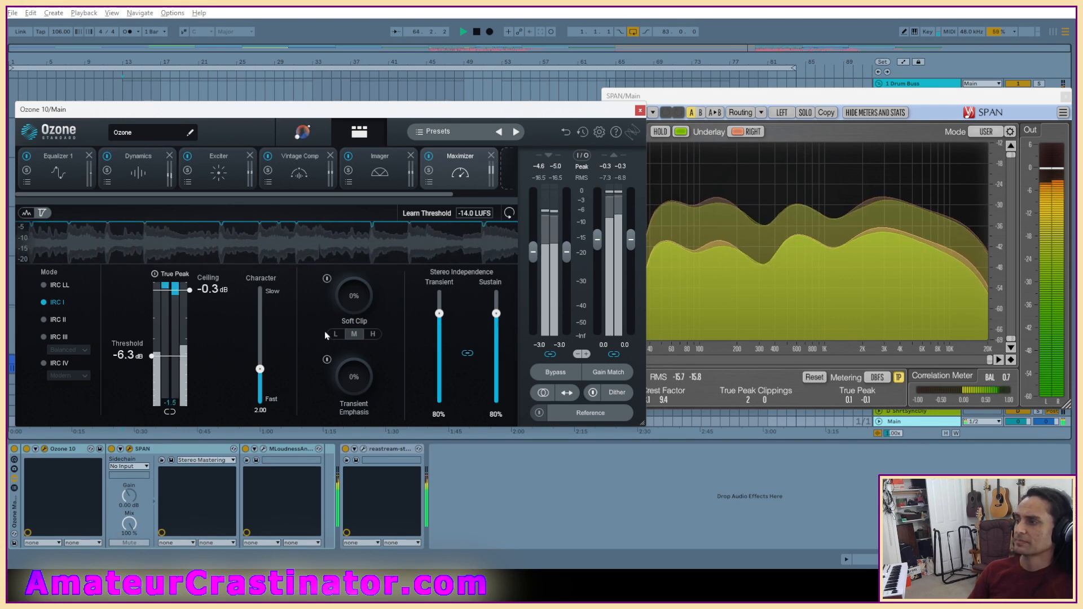
Turn on the Maximizer's Soft Clip in L mode at 7%, and set the threshold to -5.5 dB.
{"action": "left_click", "coordinate": [326, 279]}
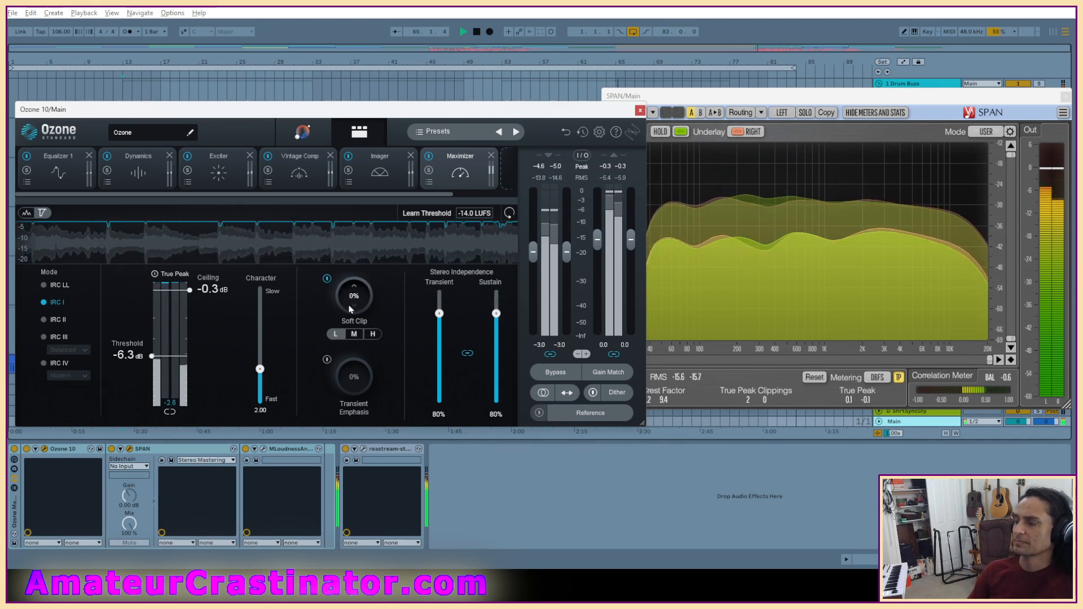
{"action": "left_click_drag", "start_coordinate": [356, 306], "coordinate": [354, 303]}
{"action": "scroll", "coordinate": [354, 303], "scroll_direction": "up", "scroll_amount": 3}
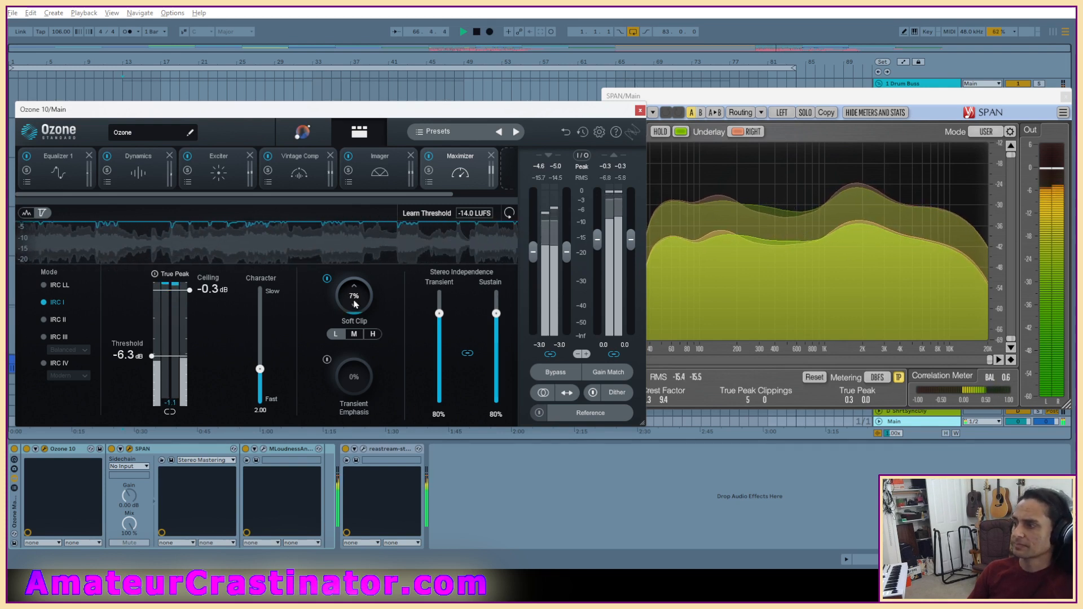
{"action": "scroll", "coordinate": [129, 360], "scroll_direction": "up", "scroll_amount": 3}
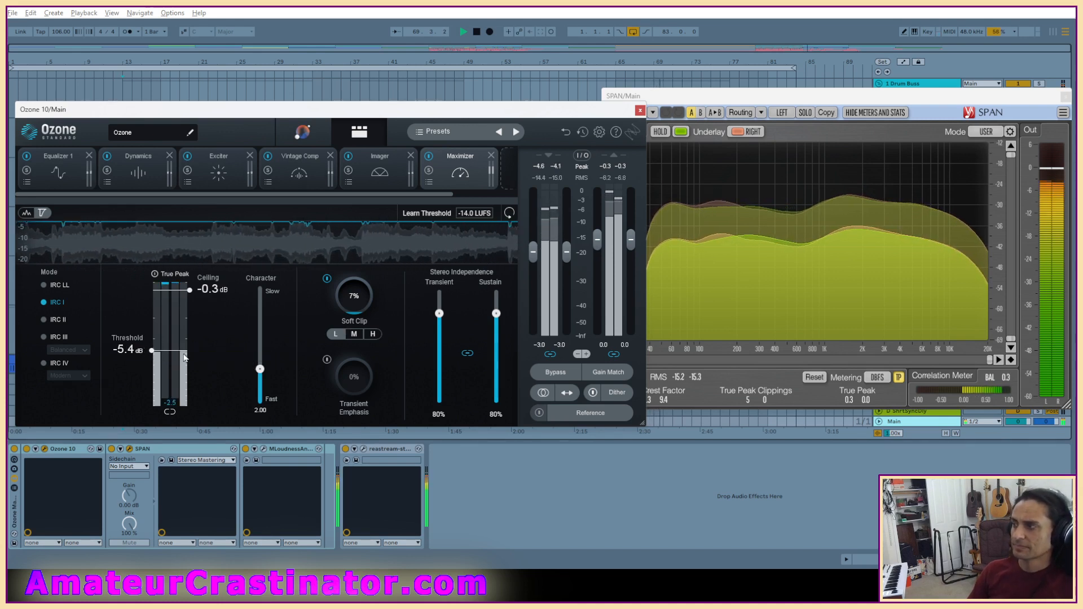
{"action": "scroll", "coordinate": [125, 352], "scroll_direction": "down", "scroll_amount": 1}
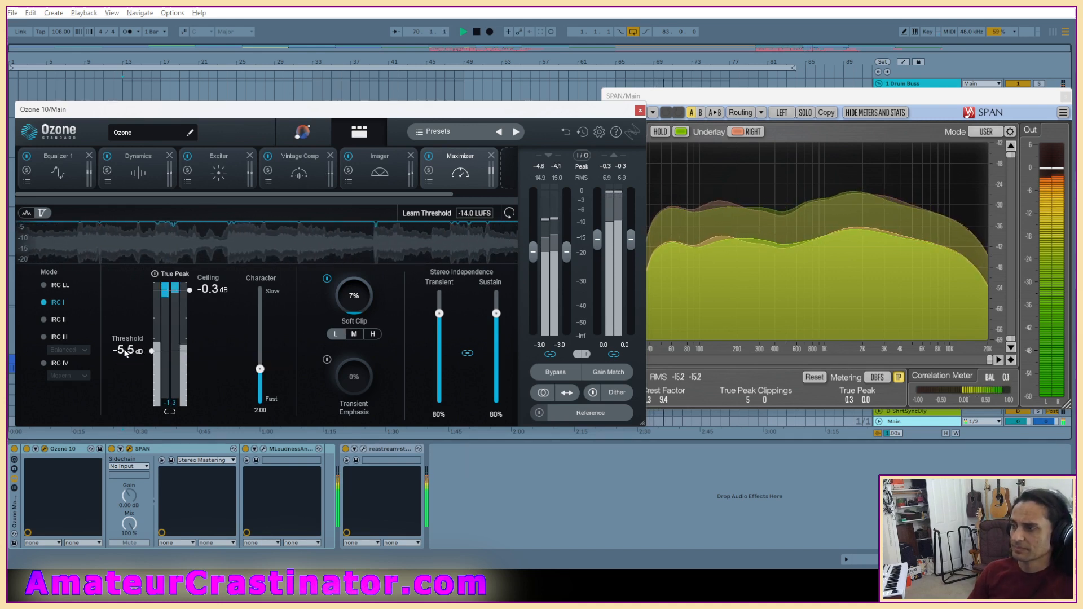
Compare the mix with the Maximizer off and on, and restart playback from the beginning of the song.
{"action": "left_click", "coordinate": [429, 157]}
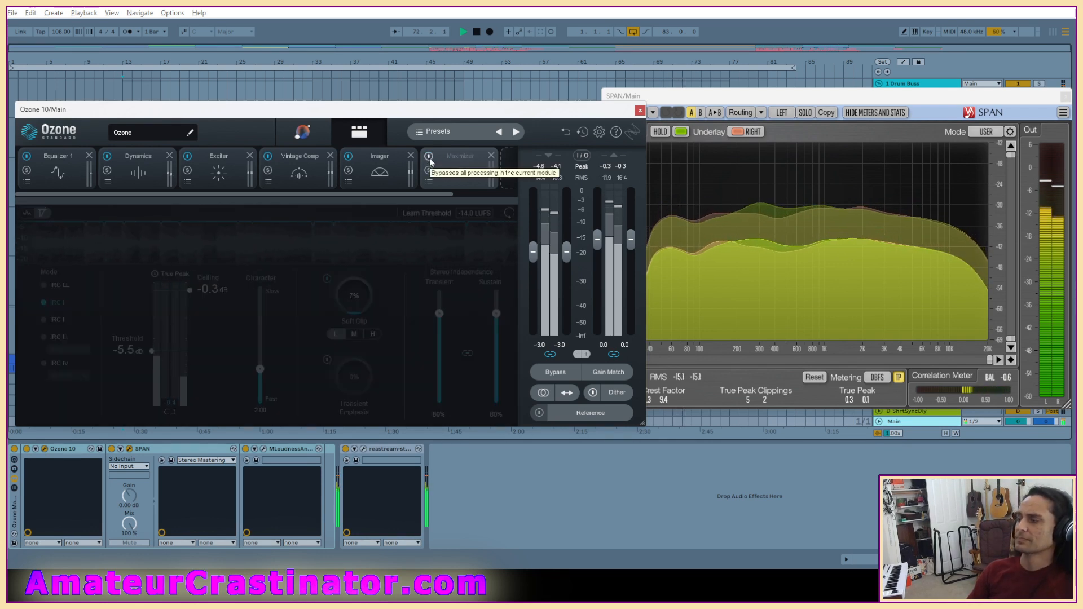
{"action": "left_click", "coordinate": [429, 157]}
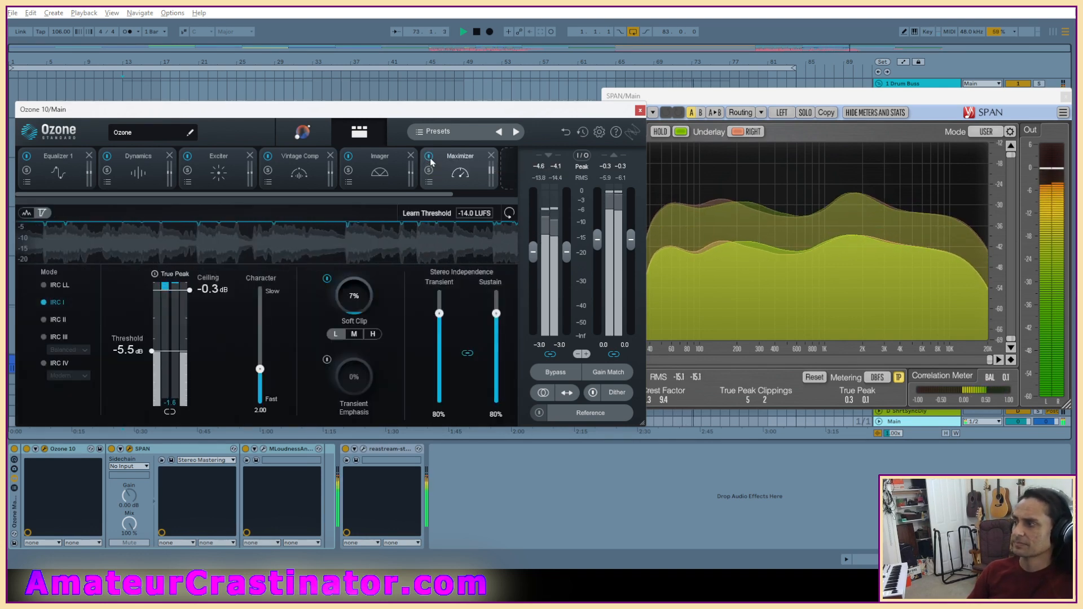
{"action": "double_click", "coordinate": [477, 32]}
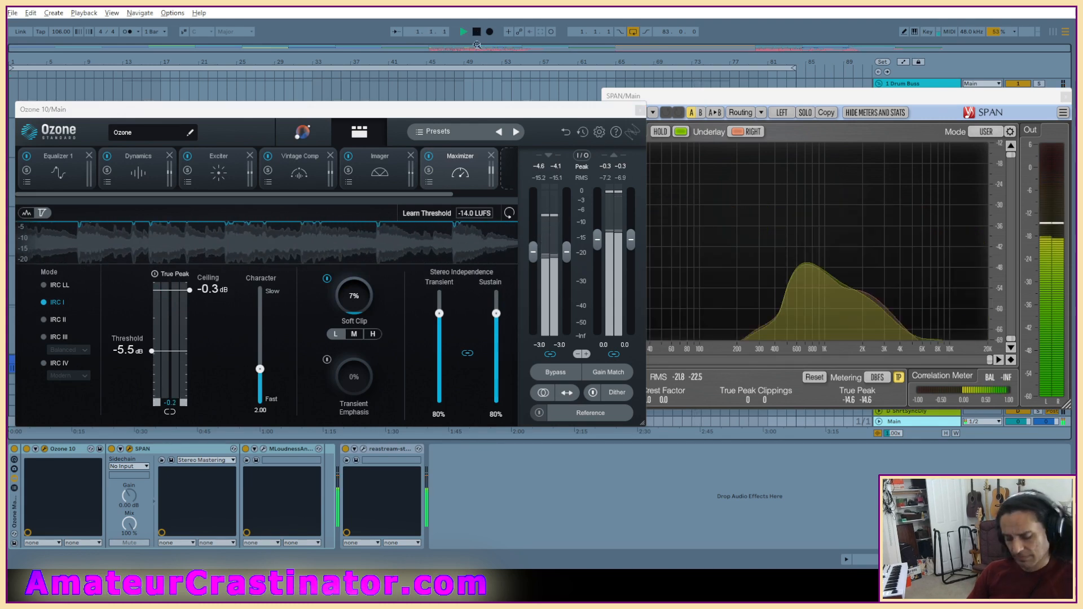
{"action": "key", "text": "space"}
Close the SPAN and Ozone windows, and run Auto-gain twice in MLoudnessAnalyzer for the -14 LUFS target.
{"action": "left_click", "coordinate": [1065, 97]}
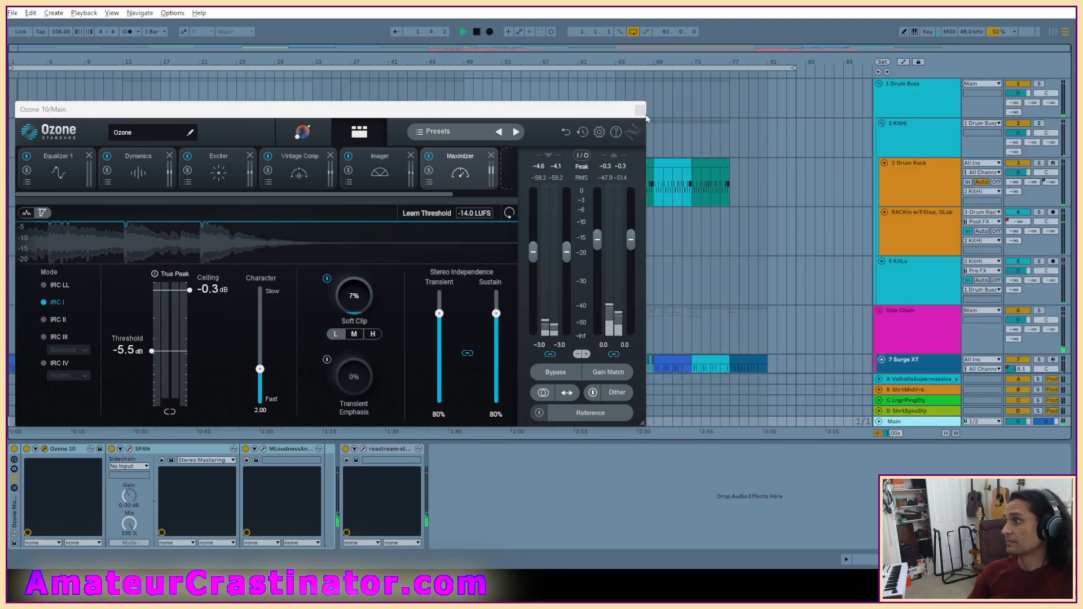
{"action": "left_click", "coordinate": [640, 110]}
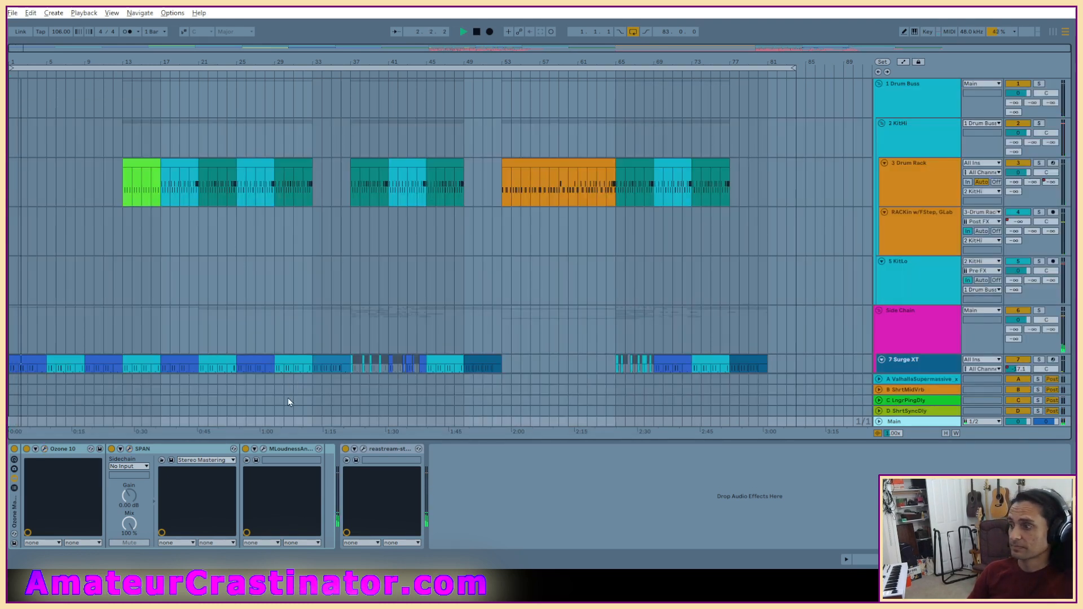
{"action": "left_click", "coordinate": [265, 449]}
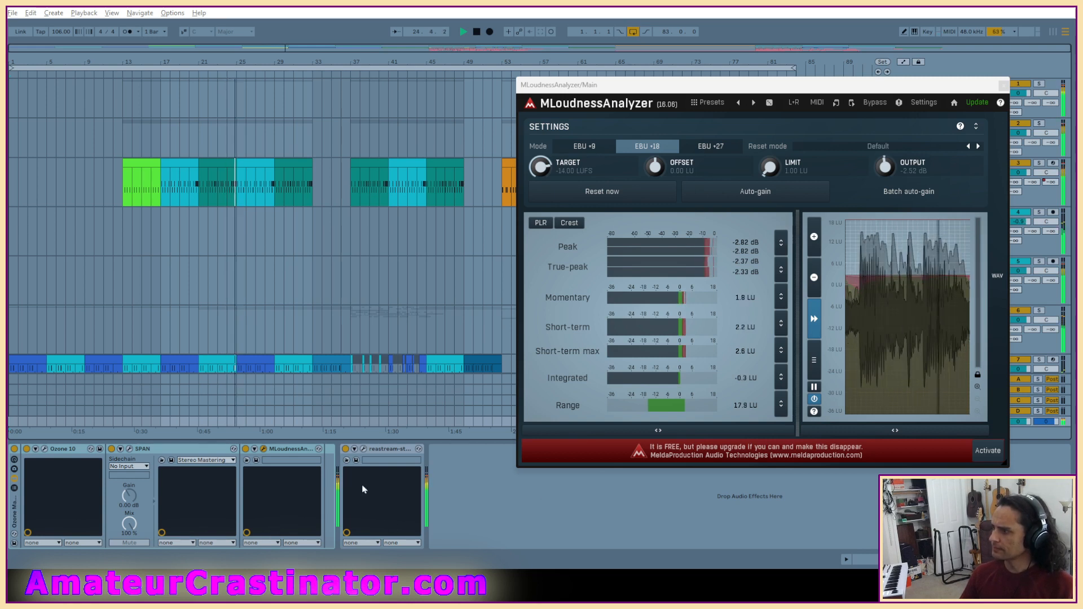
{"action": "left_click", "coordinate": [738, 194]}
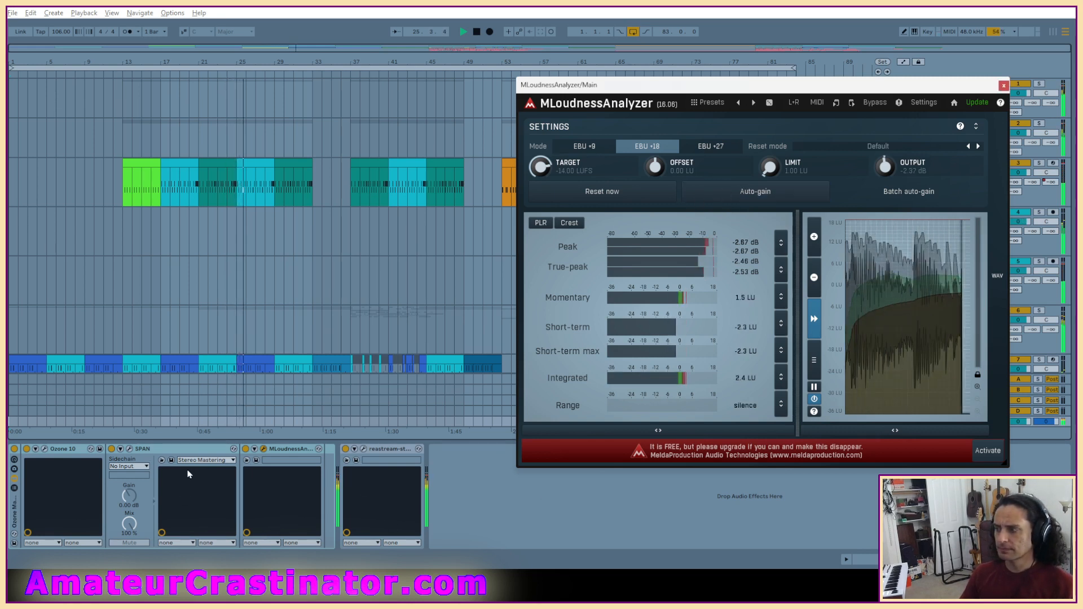
{"action": "left_click", "coordinate": [753, 193]}
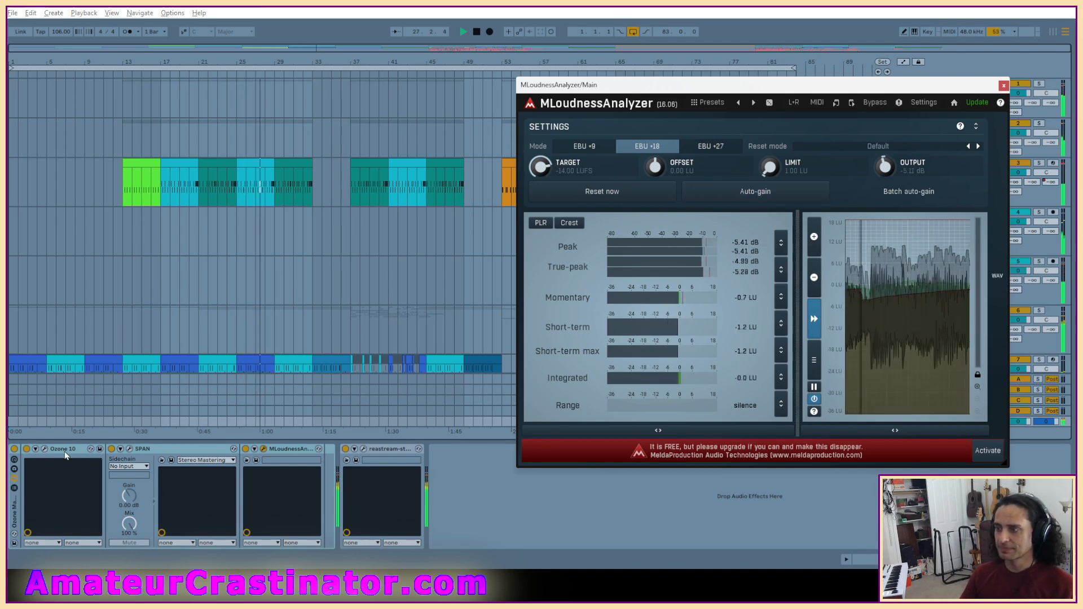
Set Ozone's Maximizer threshold to -3.7 dB, and set the Exciter's high Triode band to amount 0.6 and mix 30.1%.
{"action": "left_click", "coordinate": [46, 450]}
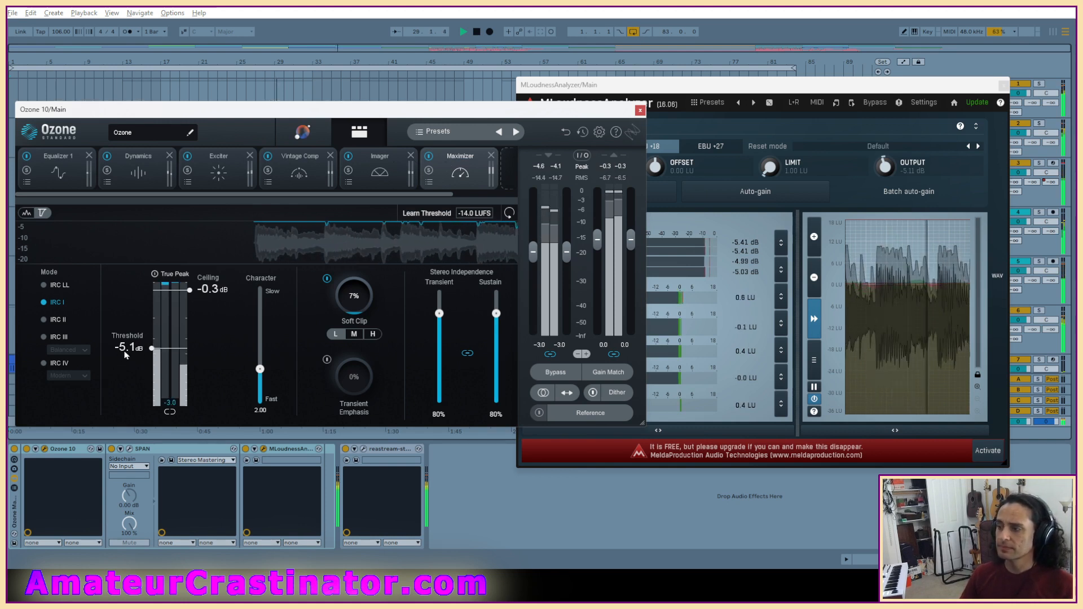
{"action": "scroll", "coordinate": [121, 350], "scroll_direction": "up", "scroll_amount": 10}
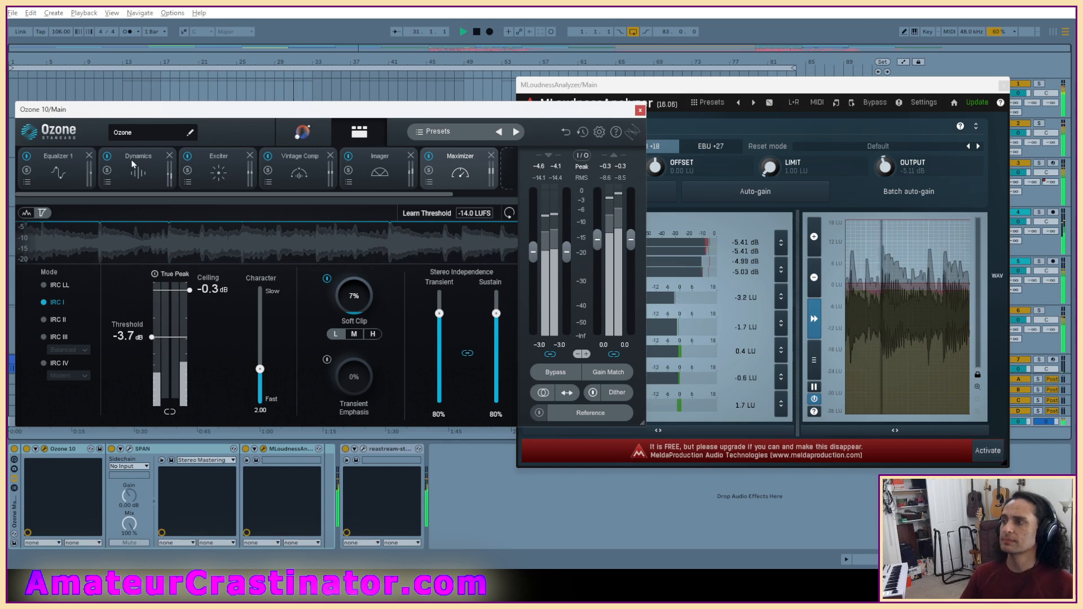
{"action": "left_click", "coordinate": [219, 169]}
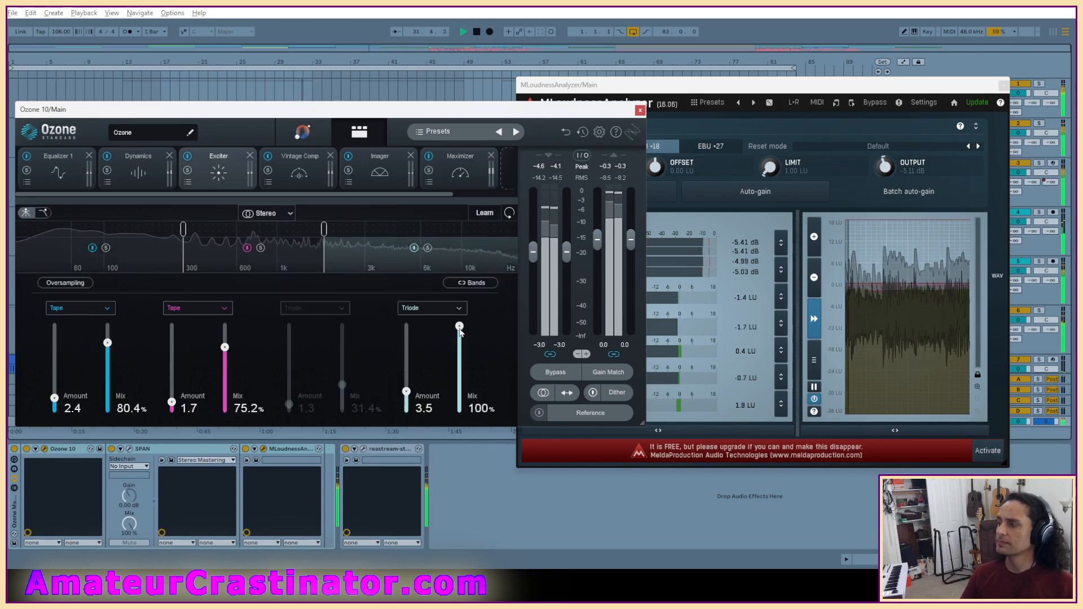
{"action": "left_click_drag", "start_coordinate": [459, 327], "coordinate": [409, 412]}
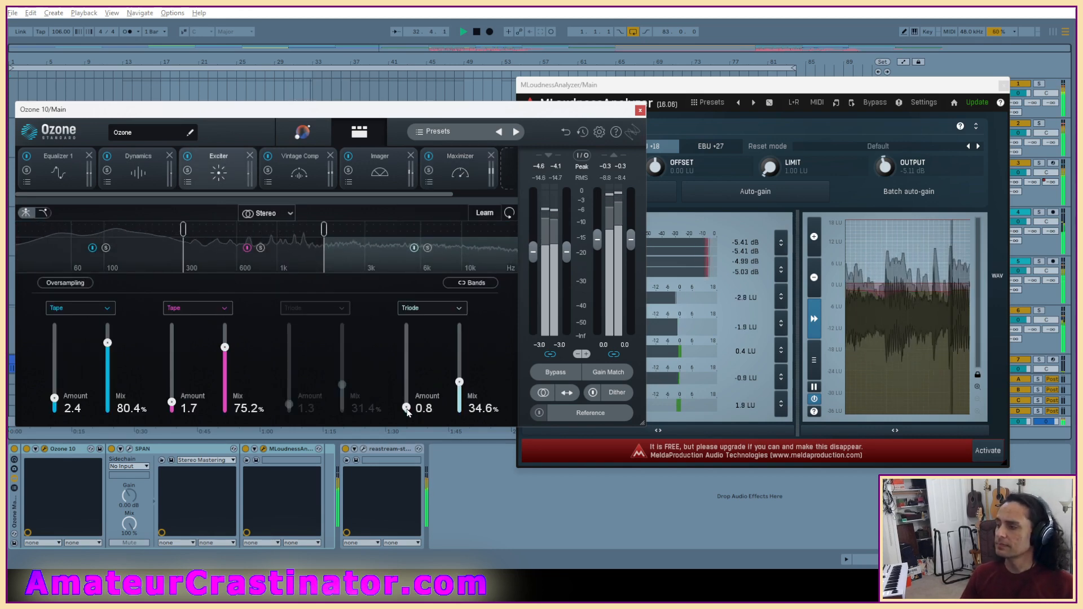
{"action": "left_click_drag", "start_coordinate": [460, 382], "coordinate": [459, 387]}
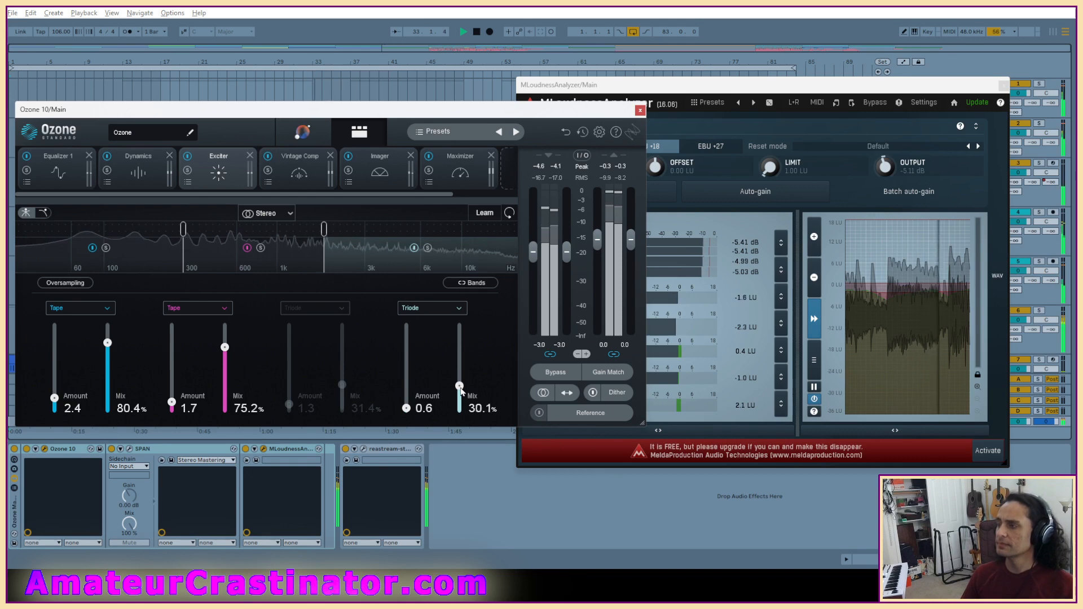
Check the Vintage Comp, and set the Imager's stereo width to 54 on band 4 and -70 on band 3.
{"action": "left_click", "coordinate": [287, 158]}
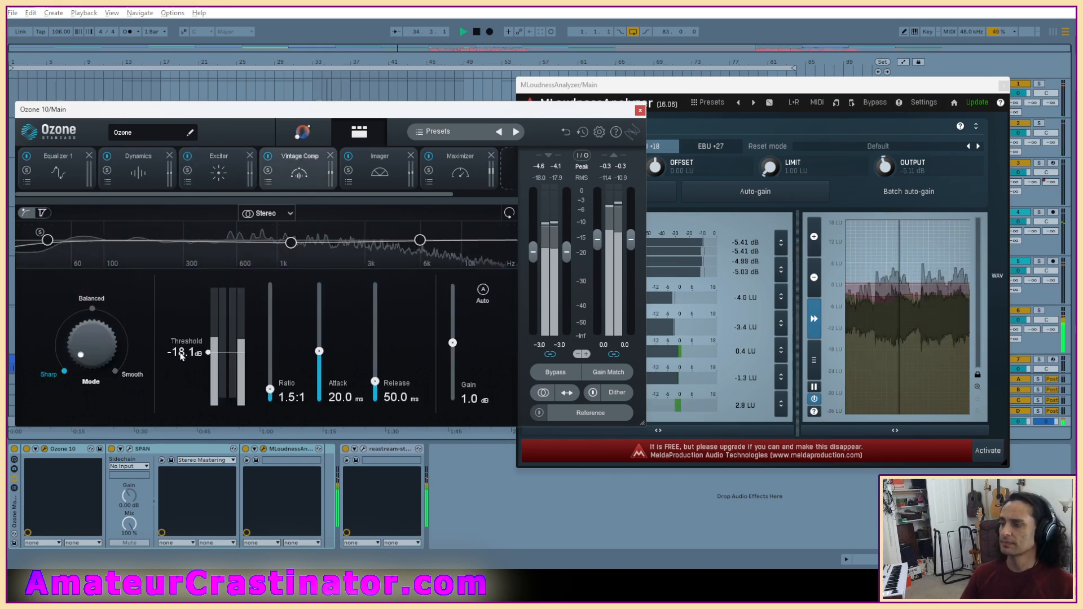
{"action": "left_click", "coordinate": [377, 161]}
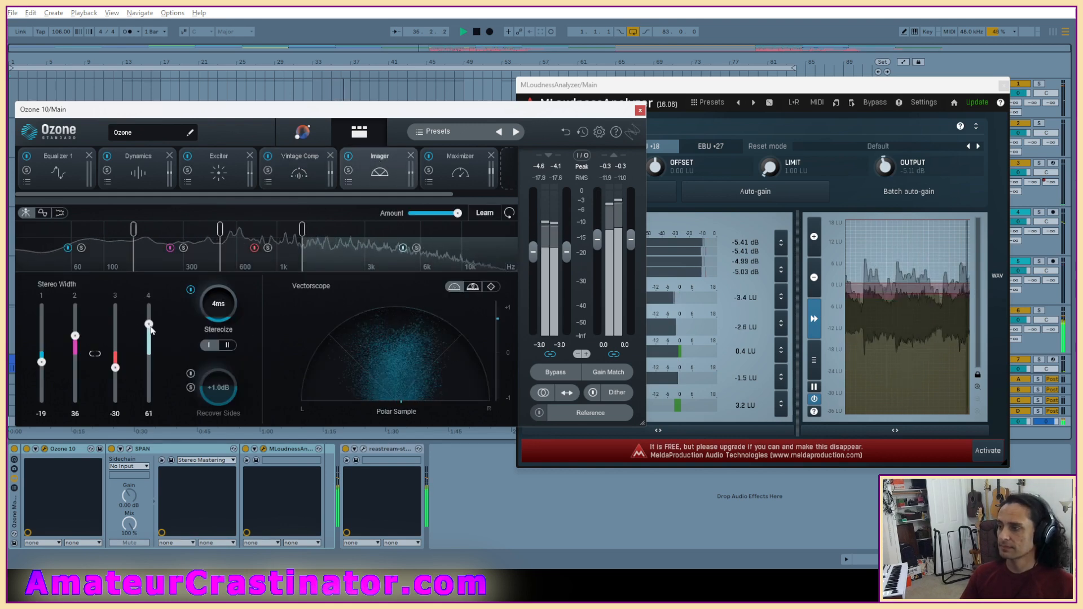
{"action": "left_click_drag", "start_coordinate": [149, 322], "coordinate": [149, 328]}
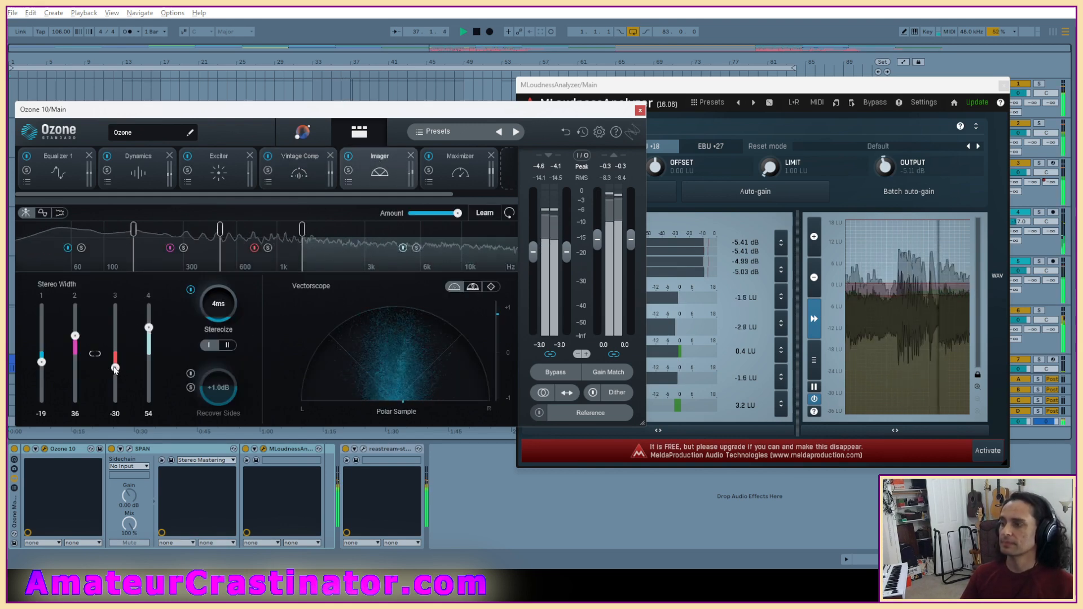
{"action": "left_click_drag", "start_coordinate": [112, 368], "coordinate": [116, 391]}
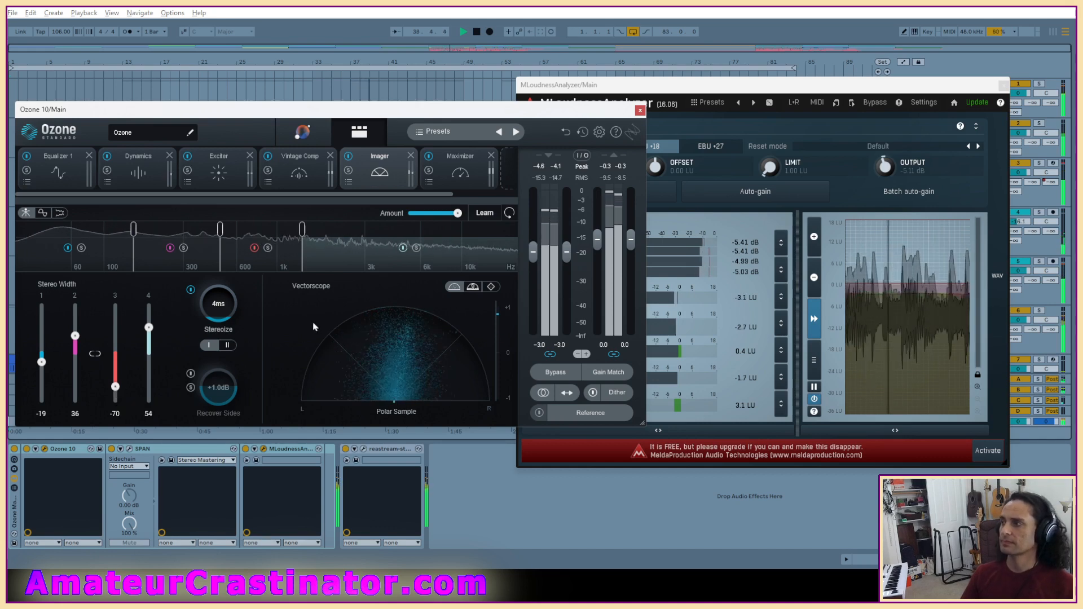
Rerun Auto-gain in MLoudnessAnalyzer, and set Ozone's Maximizer threshold to -5.0 dB with Soft Clip at 6%.
{"action": "left_click", "coordinate": [722, 118]}
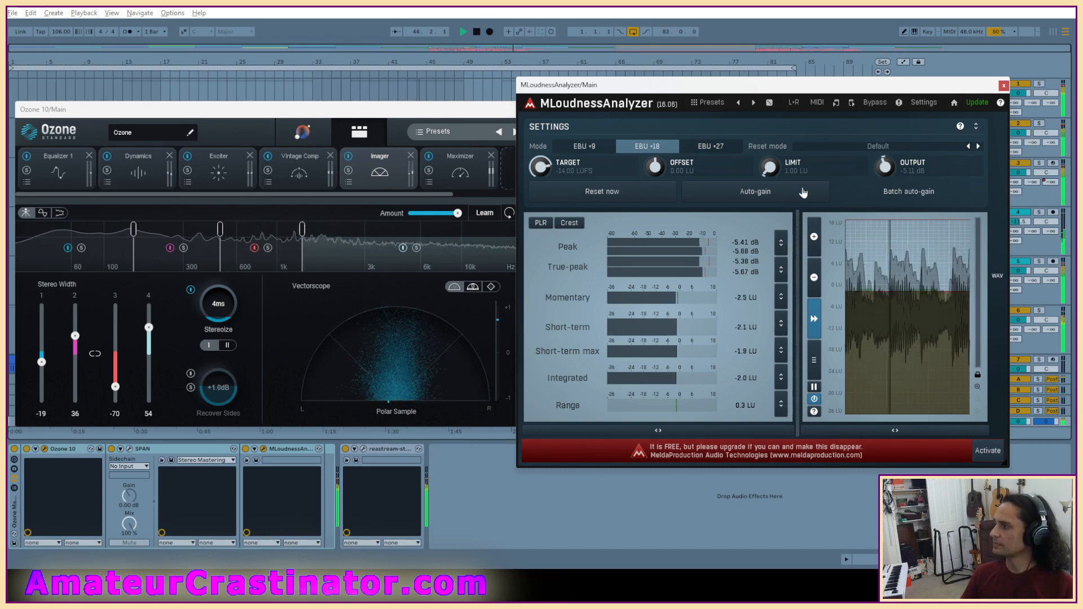
{"action": "left_click", "coordinate": [756, 193]}
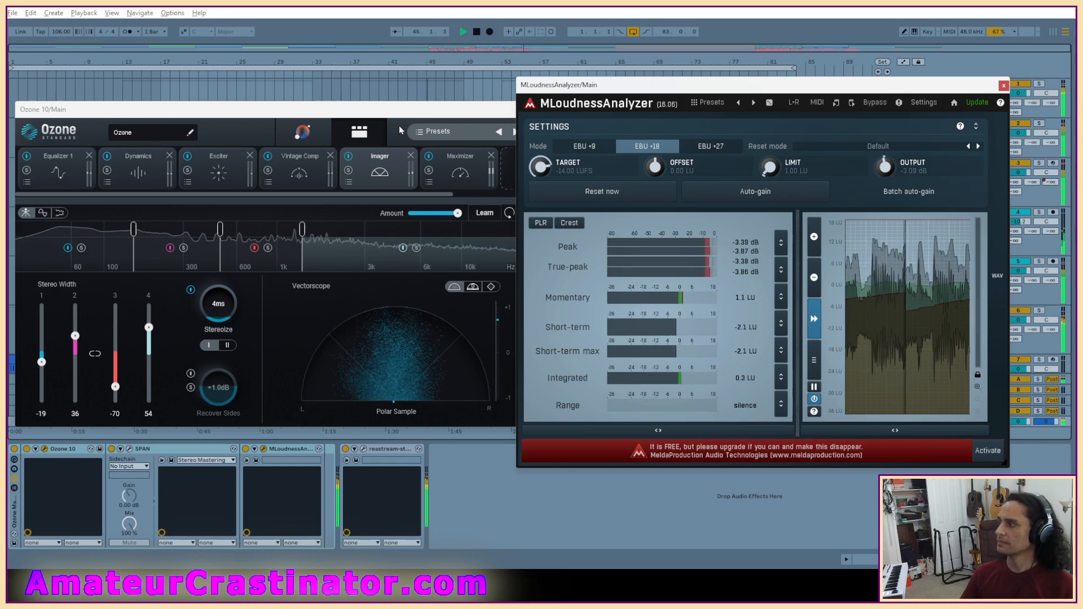
{"action": "left_click", "coordinate": [460, 169]}
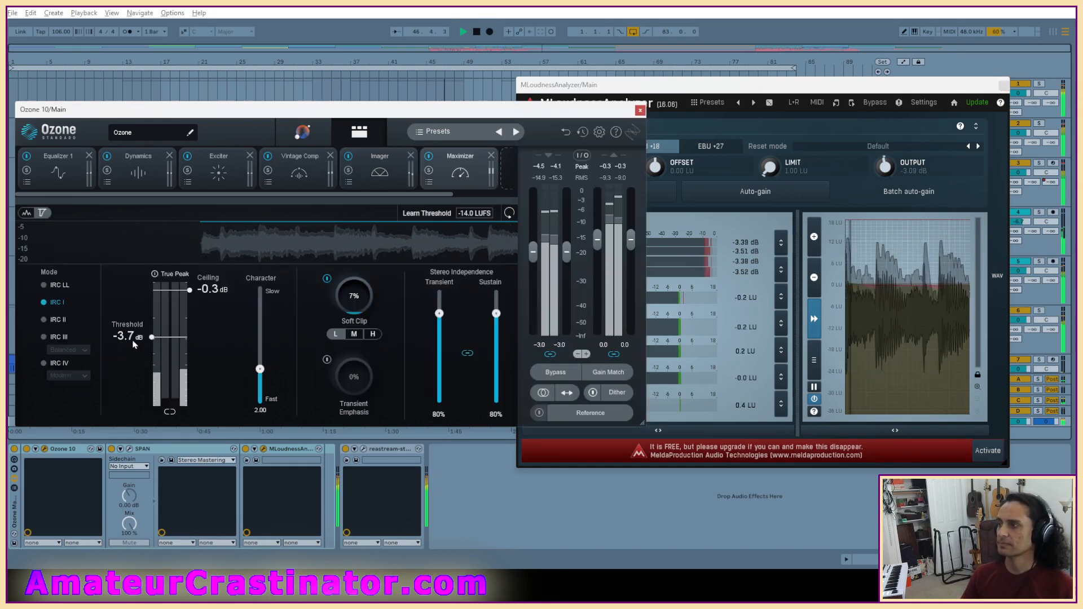
{"action": "scroll", "coordinate": [140, 342], "scroll_direction": "down", "scroll_amount": 5}
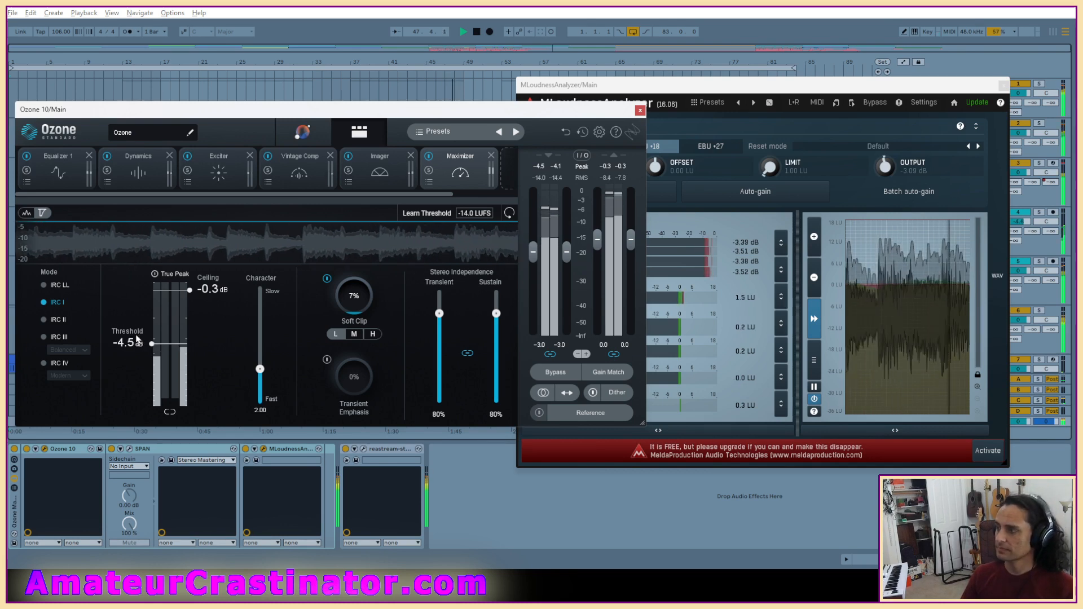
{"action": "scroll", "coordinate": [138, 340], "scroll_direction": "down", "scroll_amount": 5}
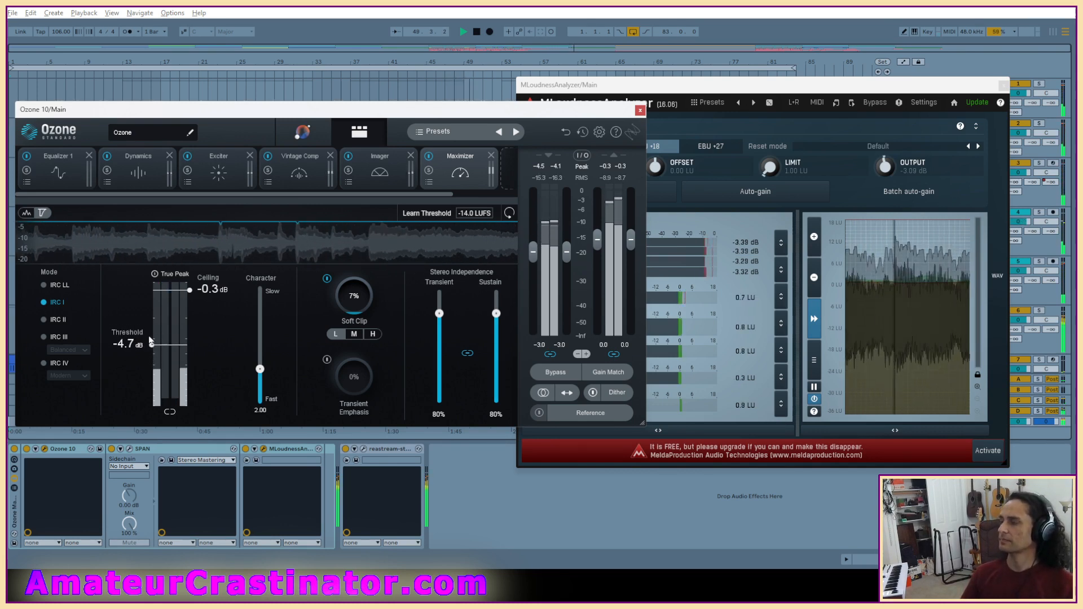
{"action": "scroll", "coordinate": [130, 344], "scroll_direction": "down", "scroll_amount": 2}
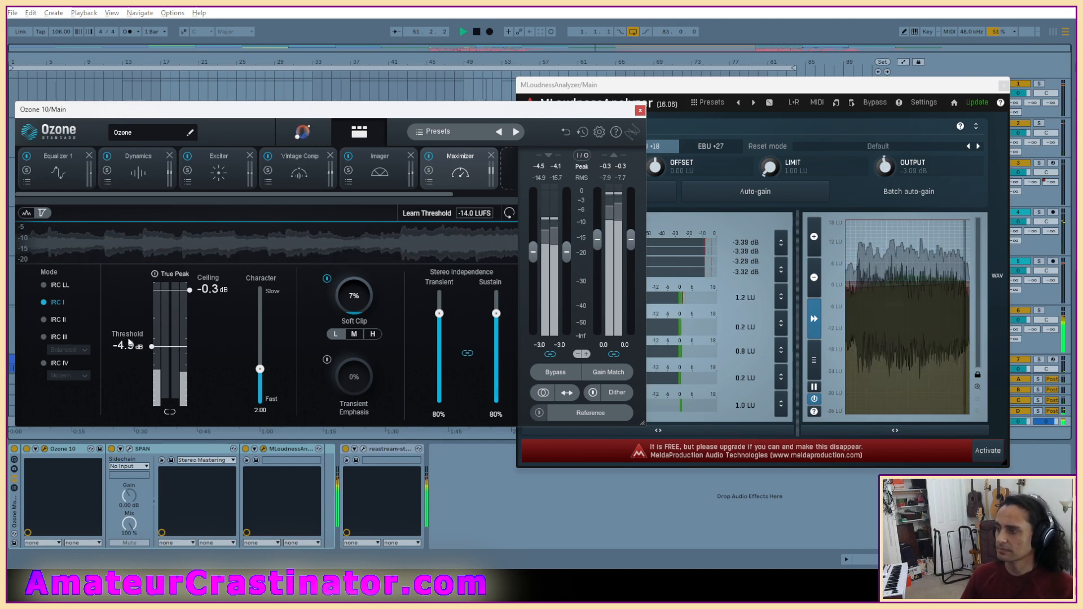
{"action": "scroll", "coordinate": [130, 343], "scroll_direction": "down", "scroll_amount": 1}
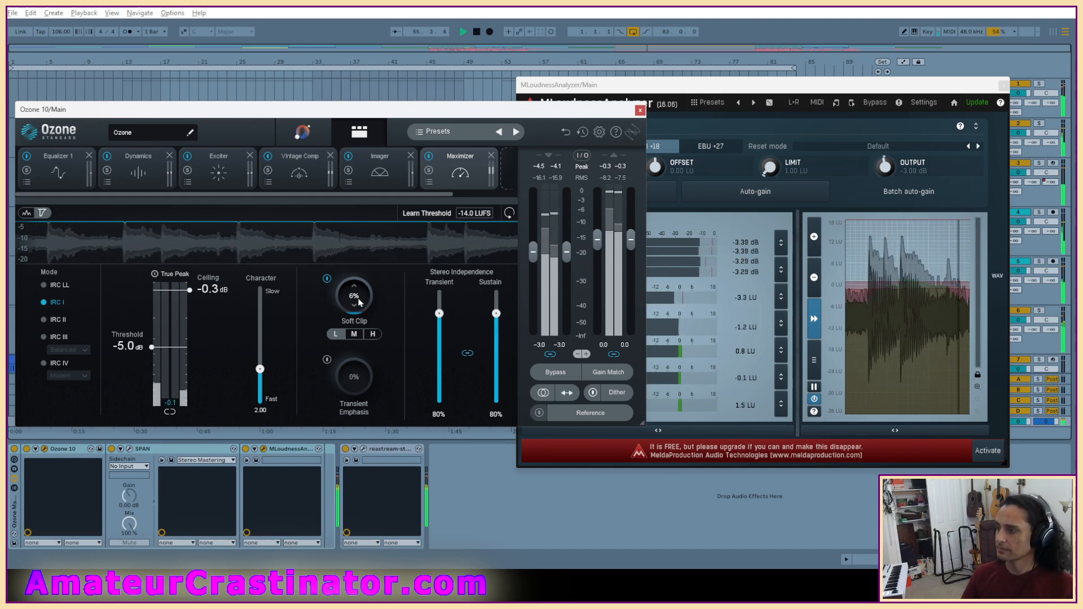
Set the Maximizer's Soft Clip to 4% in Ozone, and close the Ozone and MLoudnessAnalyzer windows.
{"action": "left_click_drag", "start_coordinate": [358, 300], "coordinate": [371, 311]}
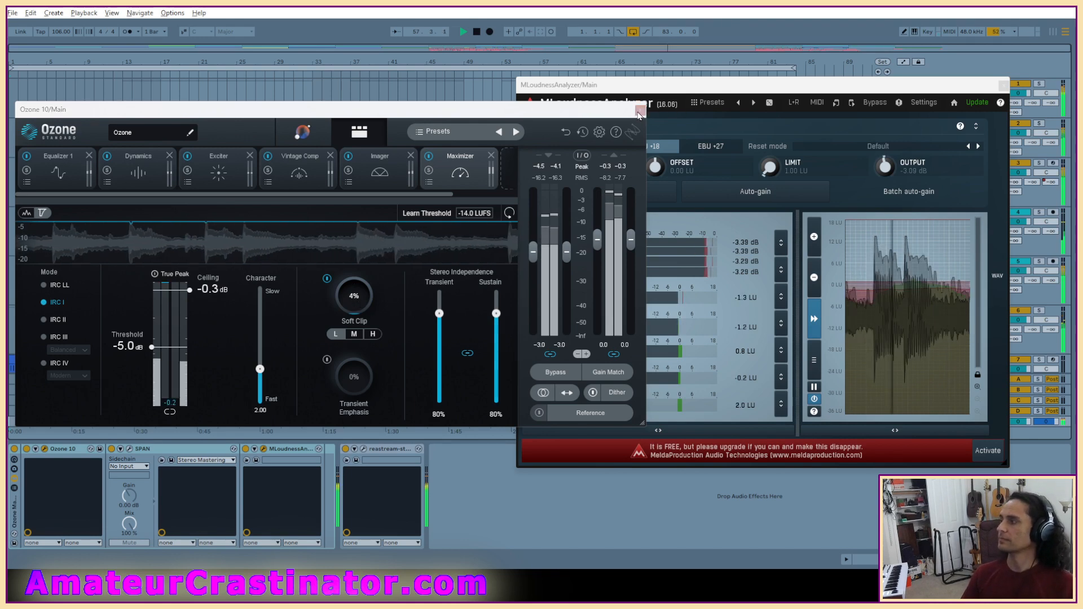
{"action": "left_click", "coordinate": [640, 111]}
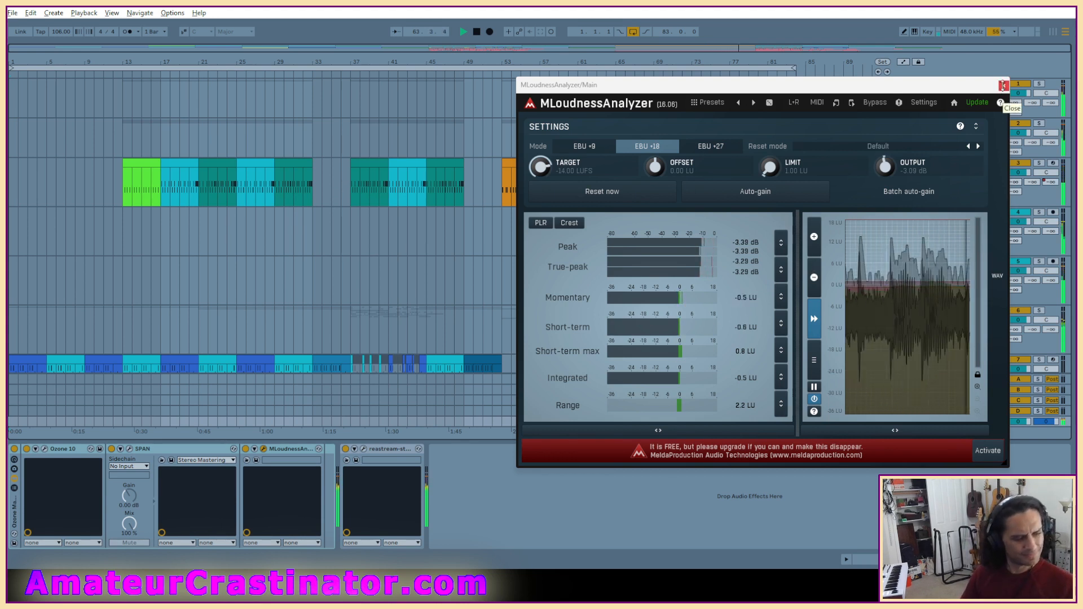
{"action": "left_click", "coordinate": [1003, 85]}
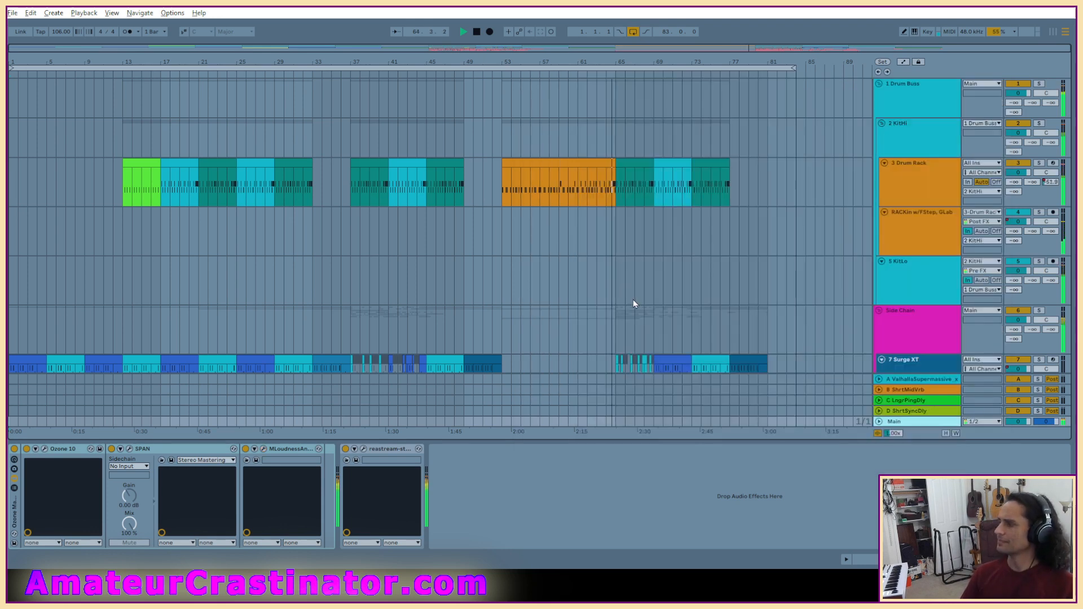
{"action": "scroll", "coordinate": [633, 303], "scroll_direction": "down", "scroll_amount": 8}
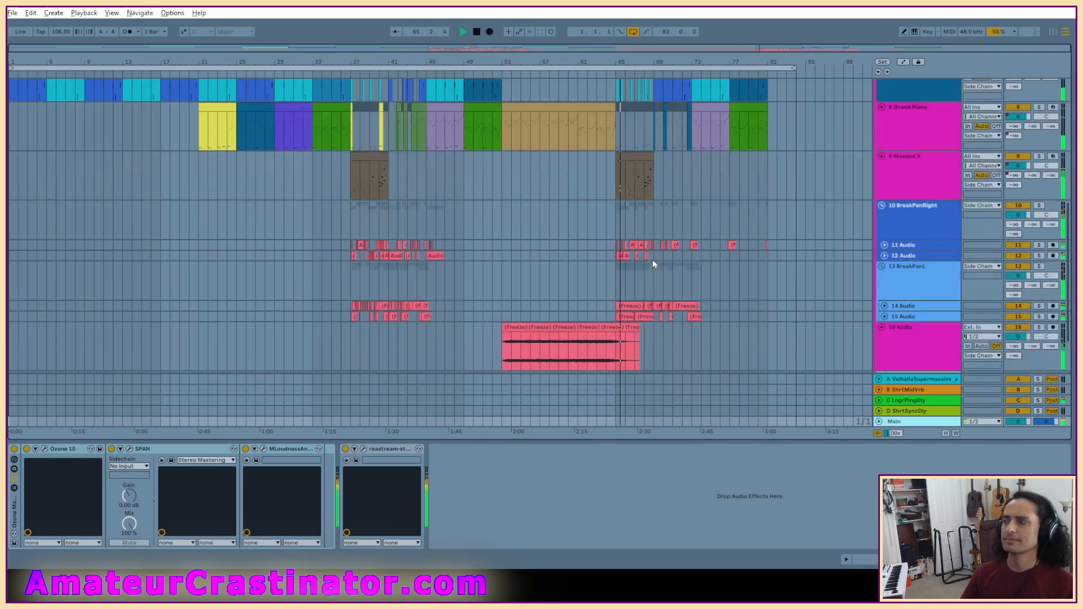
{"action": "scroll", "coordinate": [650, 277], "scroll_direction": "down", "scroll_amount": 3}
{"action": "scroll", "coordinate": [655, 268], "scroll_direction": "up", "scroll_amount": 5}
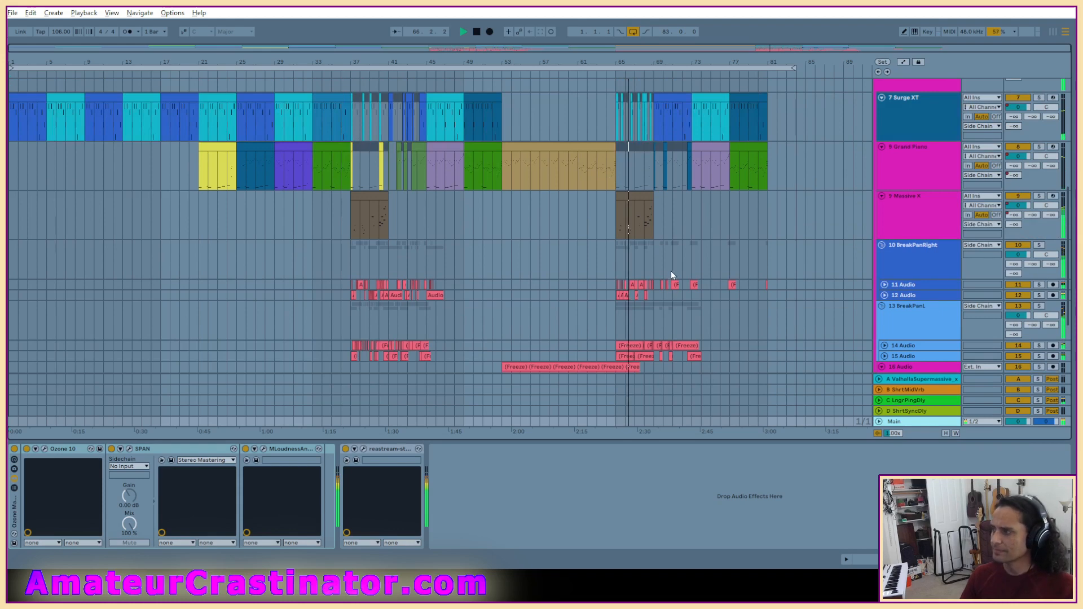
{"action": "scroll", "coordinate": [644, 312], "scroll_direction": "down", "scroll_amount": 2}
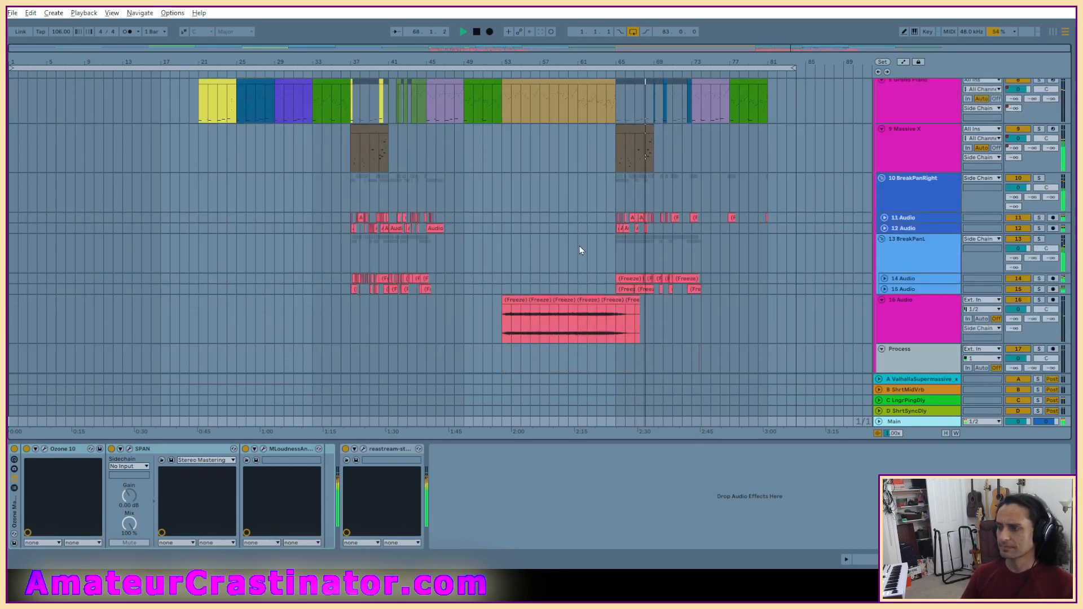
{"action": "scroll", "coordinate": [648, 242], "scroll_direction": "up", "scroll_amount": 7}
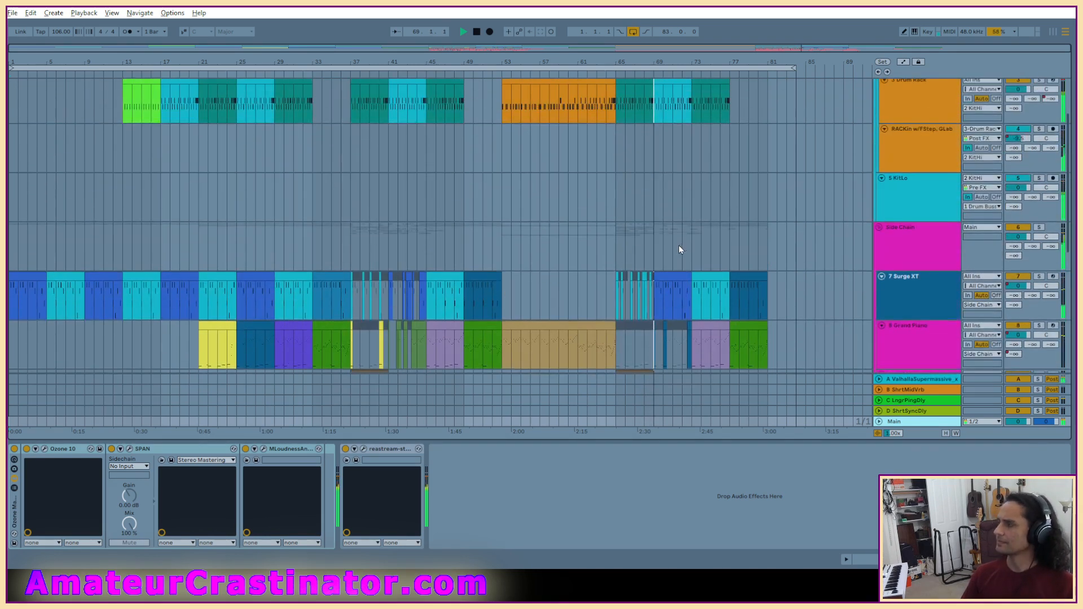
Stop playback and open the Live Set in the Cobblestone Walls Project folder of Album 002.
{"action": "key", "text": "space"}
{"action": "left_click", "coordinate": [12, 13]}
{"action": "left_click", "coordinate": [29, 39]}
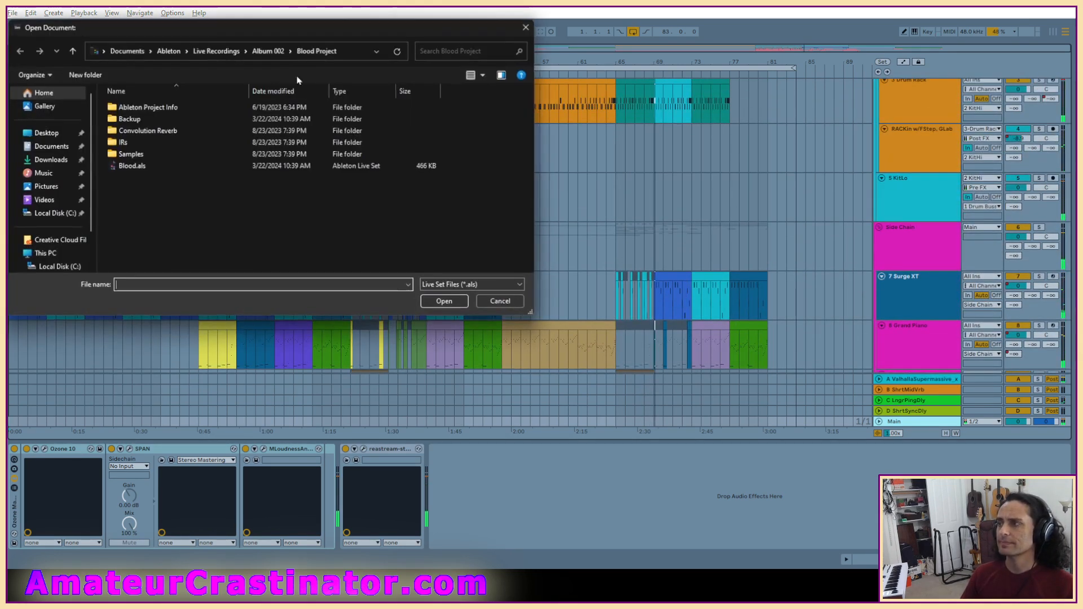
{"action": "left_click", "coordinate": [221, 51]}
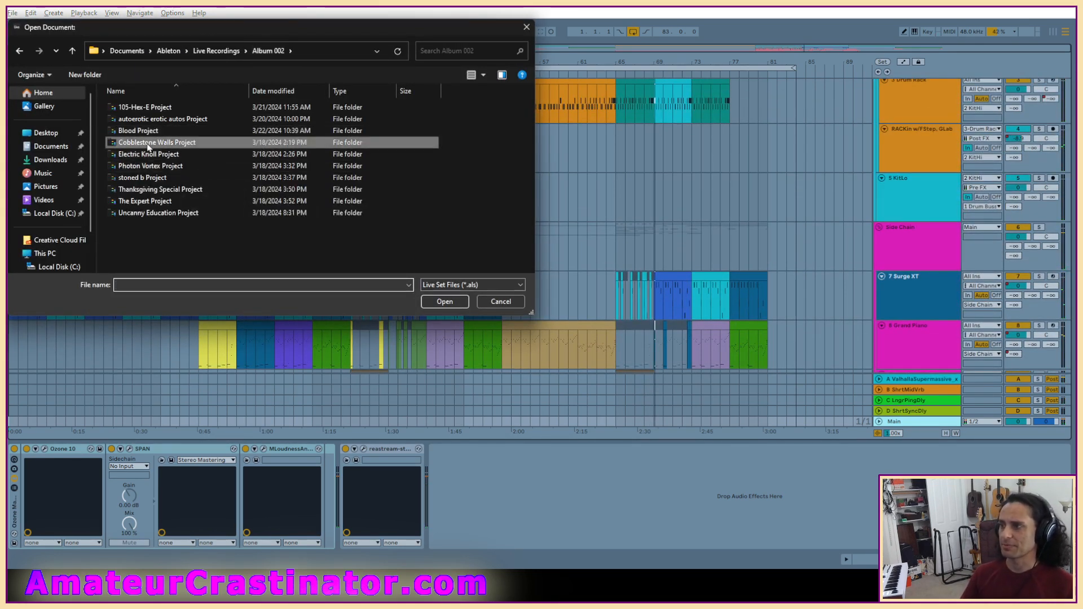
{"action": "double_click", "coordinate": [148, 141]}
{"action": "double_click", "coordinate": [150, 142]}
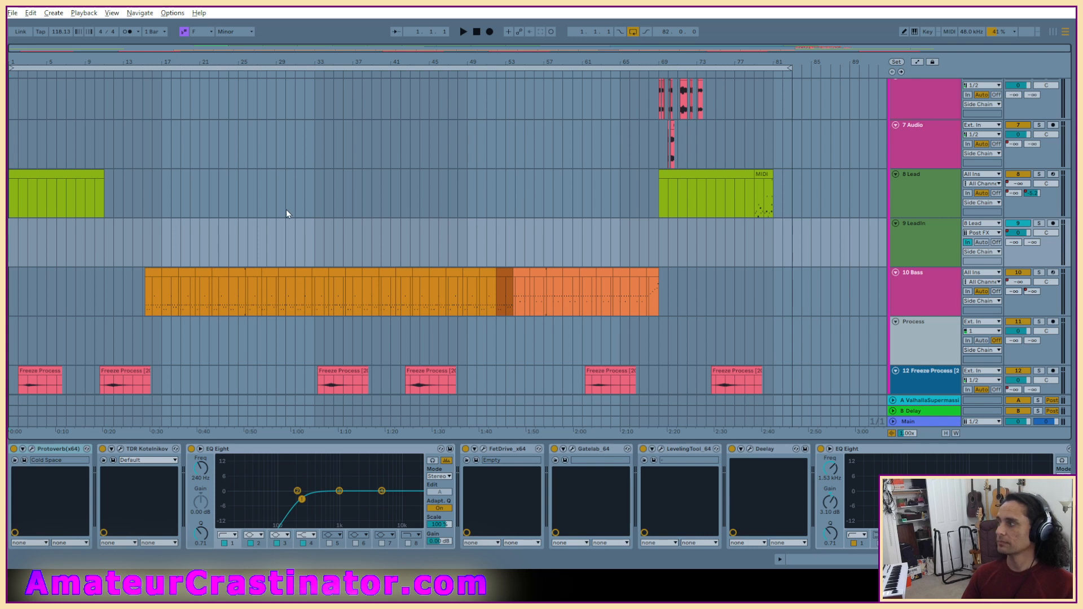
Play the Cobblestone Walls song, and review its tracks and the device chain on the Main track.
{"action": "key", "text": "space"}
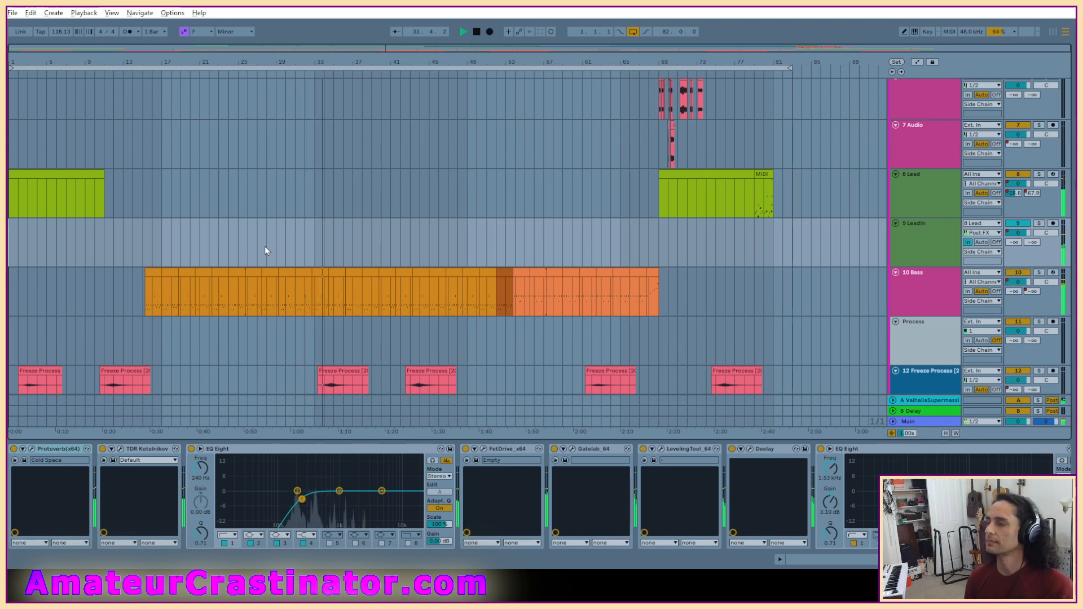
{"action": "scroll", "coordinate": [536, 245], "scroll_direction": "up", "scroll_amount": 5}
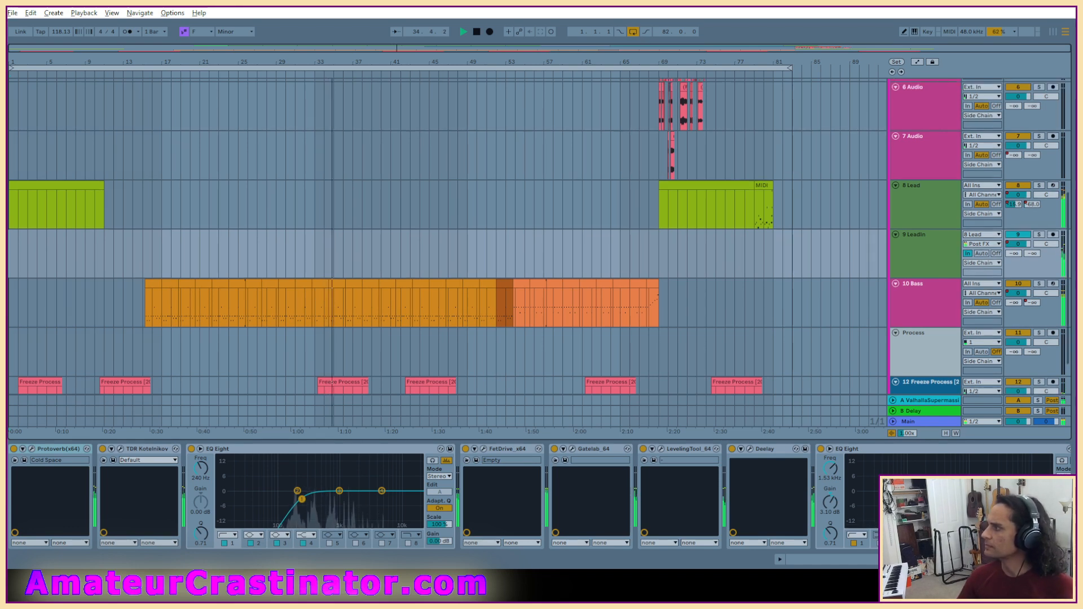
{"action": "scroll", "coordinate": [531, 248], "scroll_direction": "up", "scroll_amount": 4}
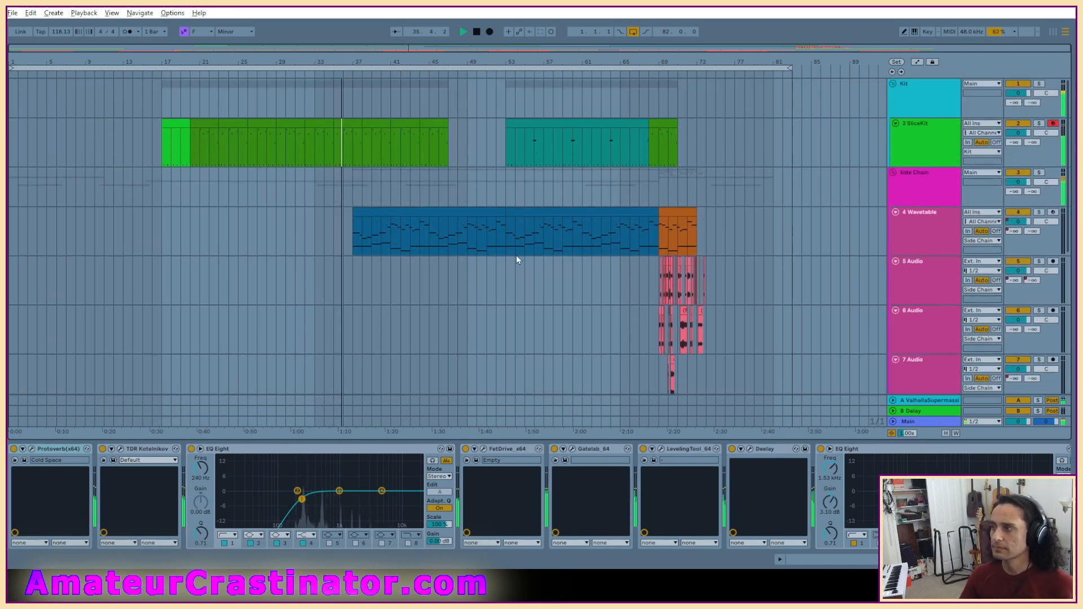
{"action": "left_click", "coordinate": [922, 424]}
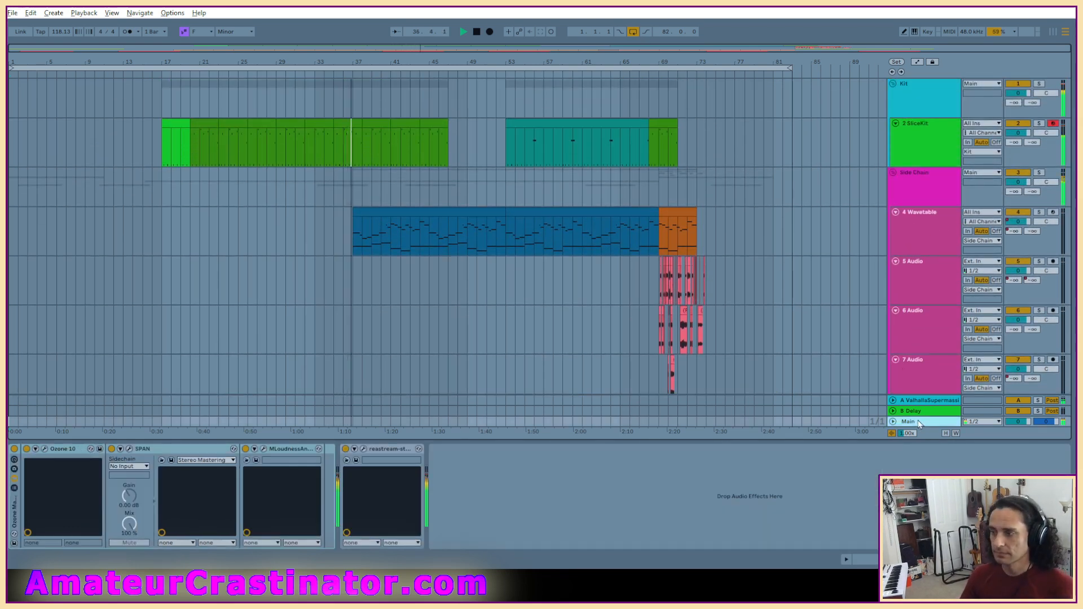
{"action": "scroll", "coordinate": [899, 314], "scroll_direction": "down", "scroll_amount": 5}
{"action": "scroll", "coordinate": [909, 347], "scroll_direction": "up", "scroll_amount": 1}
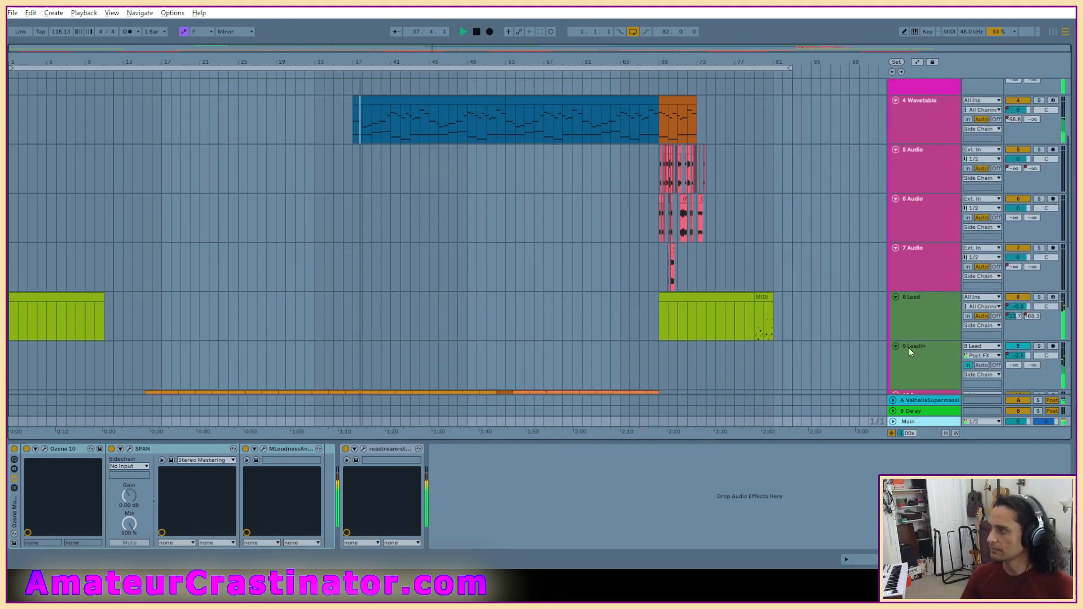
{"action": "scroll", "coordinate": [908, 344], "scroll_direction": "up", "scroll_amount": 1}
{"action": "scroll", "coordinate": [906, 346], "scroll_direction": "down", "scroll_amount": 4}
{"action": "scroll", "coordinate": [906, 350], "scroll_direction": "up", "scroll_amount": 2}
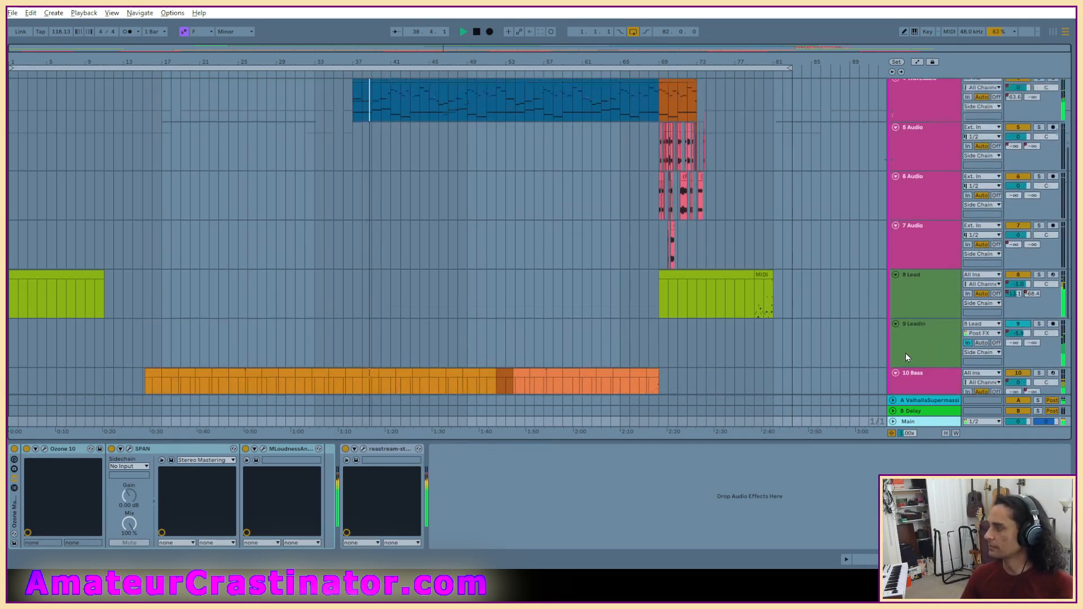
{"action": "scroll", "coordinate": [906, 353], "scroll_direction": "up", "scroll_amount": 3}
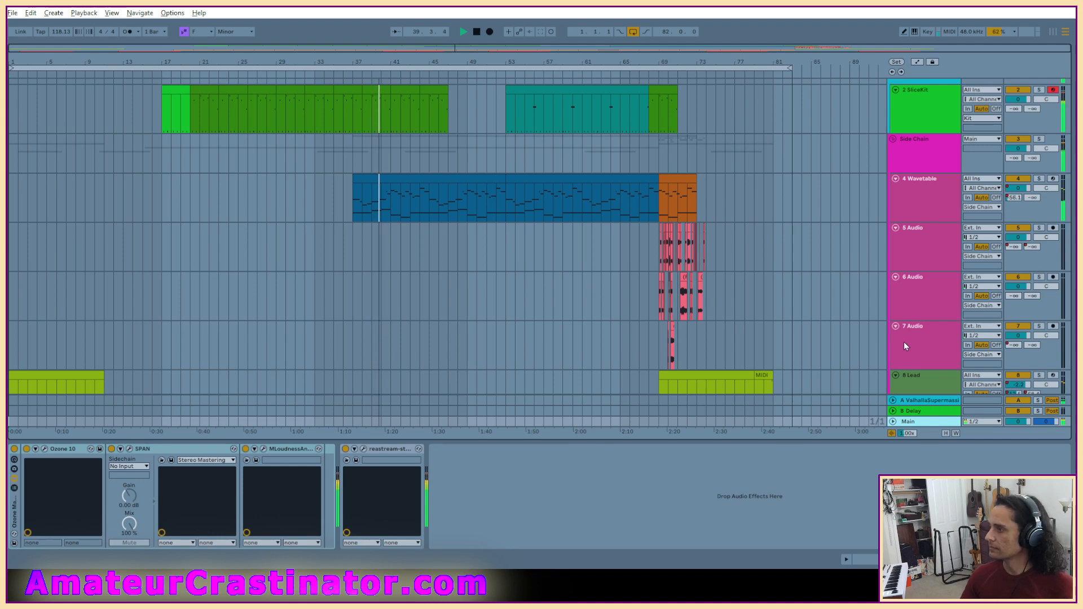
{"action": "scroll", "coordinate": [906, 347], "scroll_direction": "down", "scroll_amount": 6}
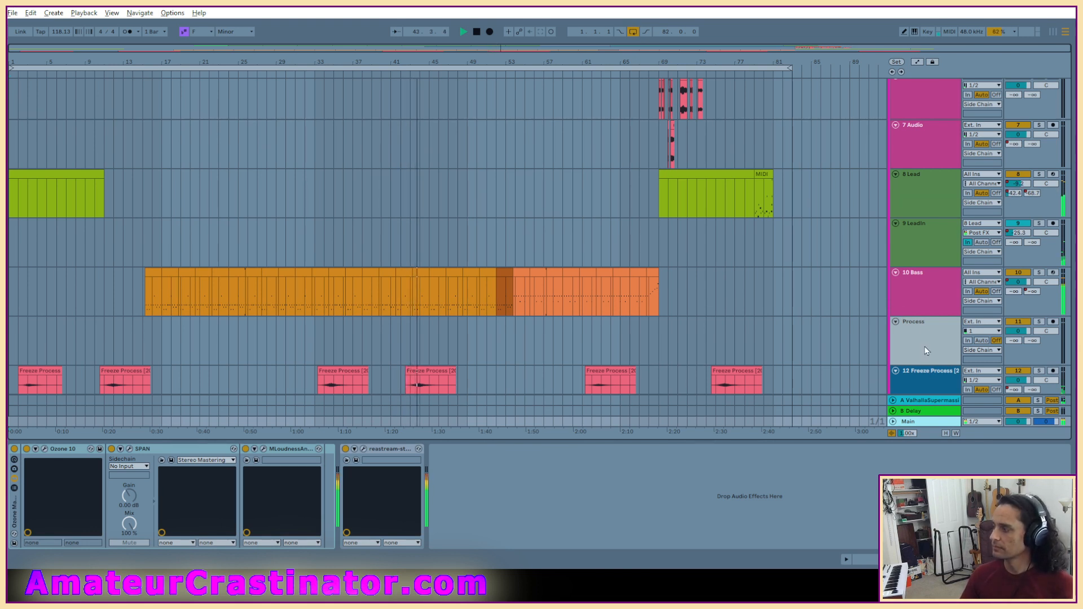
{"action": "scroll", "coordinate": [925, 351], "scroll_direction": "up", "scroll_amount": 2}
{"action": "scroll", "coordinate": [914, 340], "scroll_direction": "down", "scroll_amount": 2}
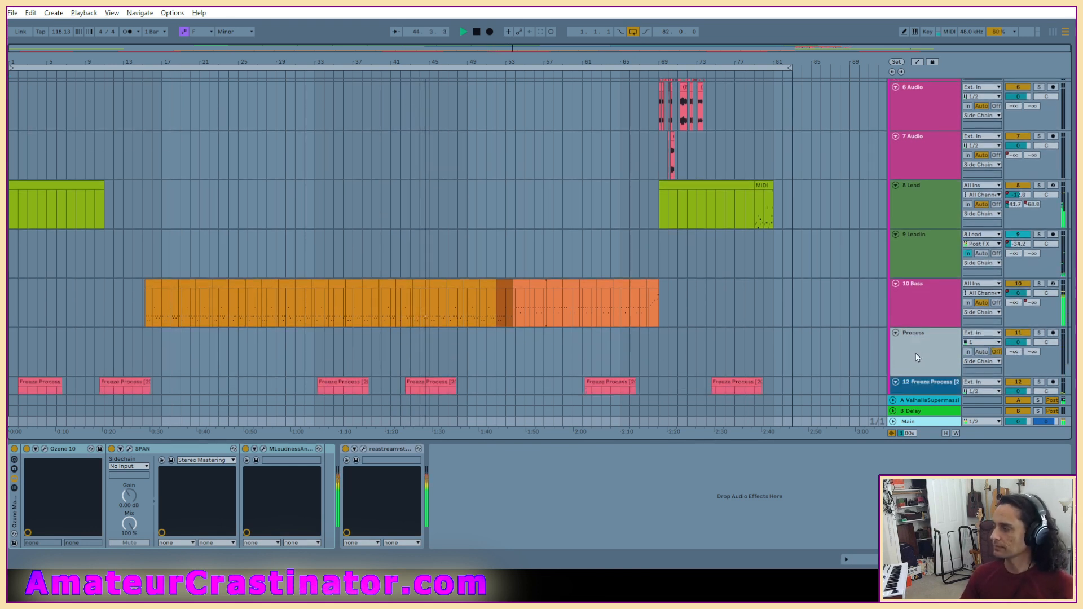
{"action": "scroll", "coordinate": [926, 400], "scroll_direction": "up", "scroll_amount": 2}
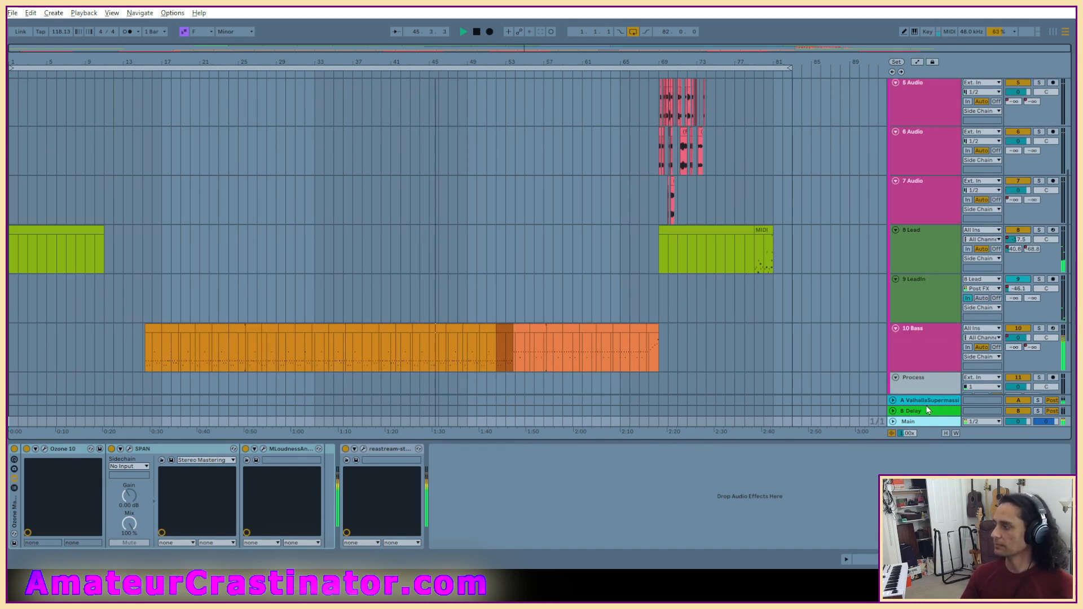
Select the ValhallaSupermassive return track and check its TDR Nova plug-in.
{"action": "left_click", "coordinate": [924, 403]}
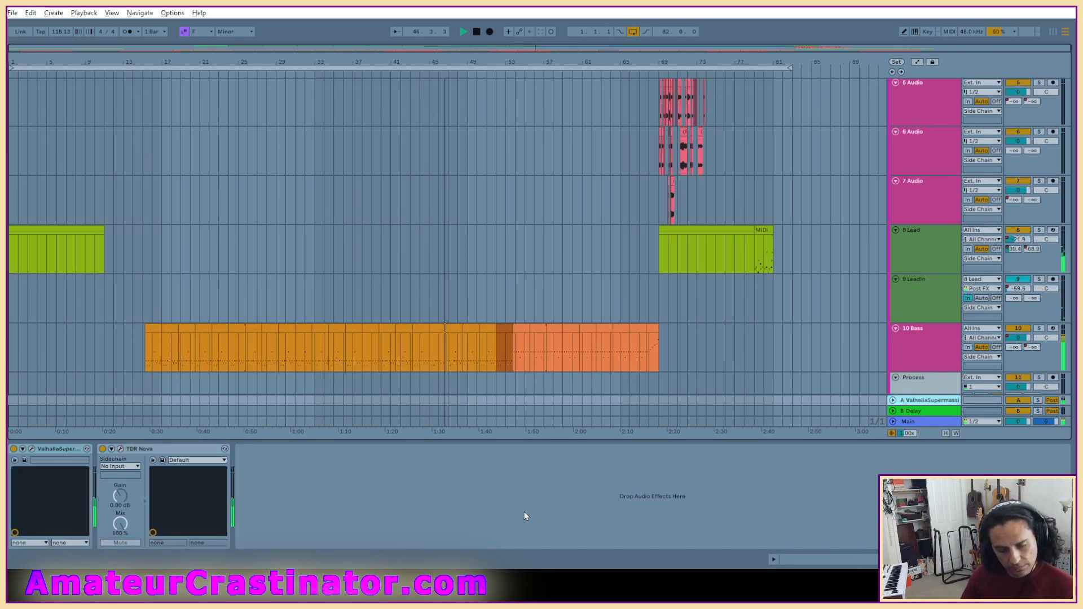
{"action": "left_click", "coordinate": [120, 450]}
{"action": "left_click", "coordinate": [120, 451]}
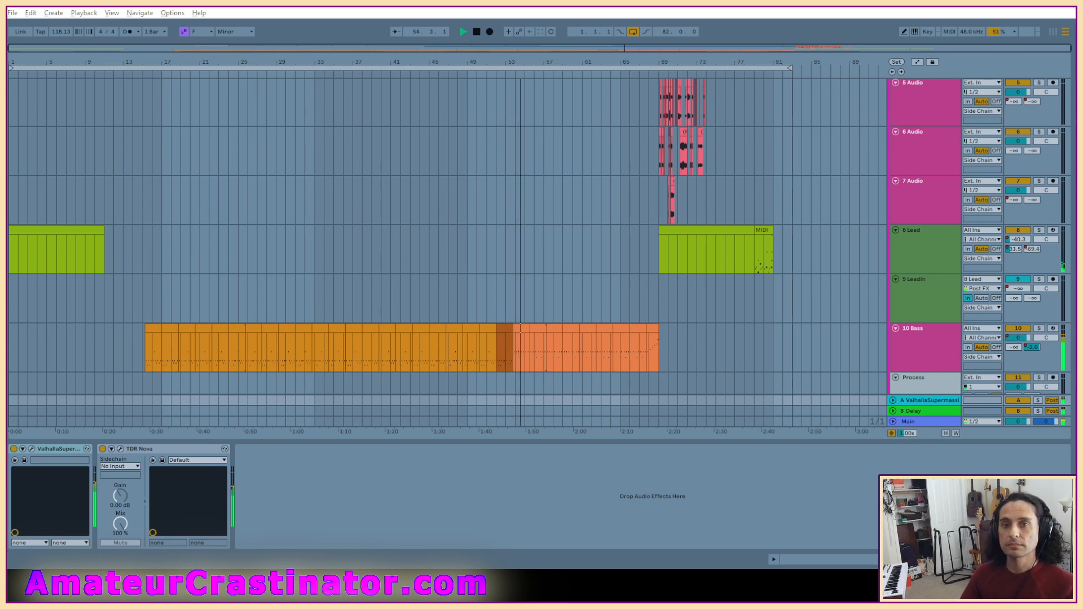
Add a Compressor after TDR Nova on the ValhallaSupermassive return, sidechained from the Side Chain group at Post FX.
{"action": "left_click_drag", "start_coordinate": [203, 411], "coordinate": [293, 482]}
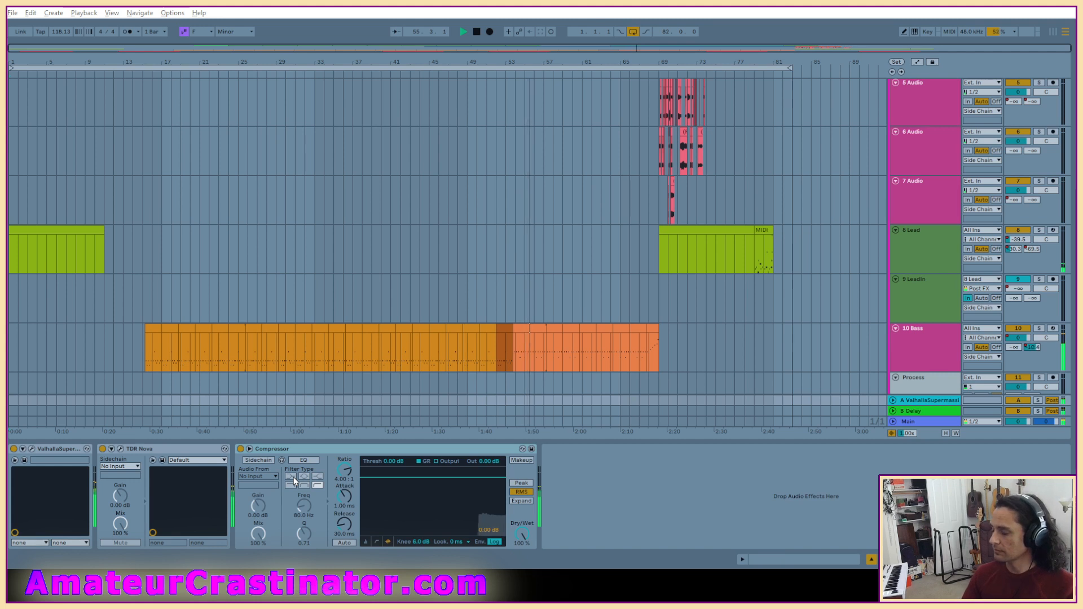
{"action": "left_click", "coordinate": [258, 477]}
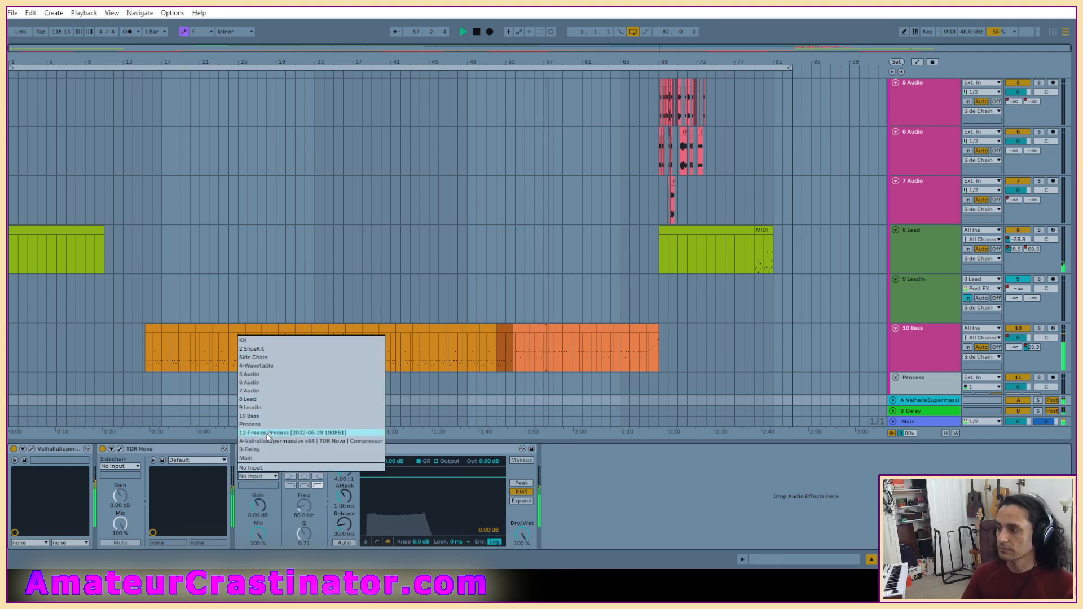
{"action": "left_click", "coordinate": [260, 357]}
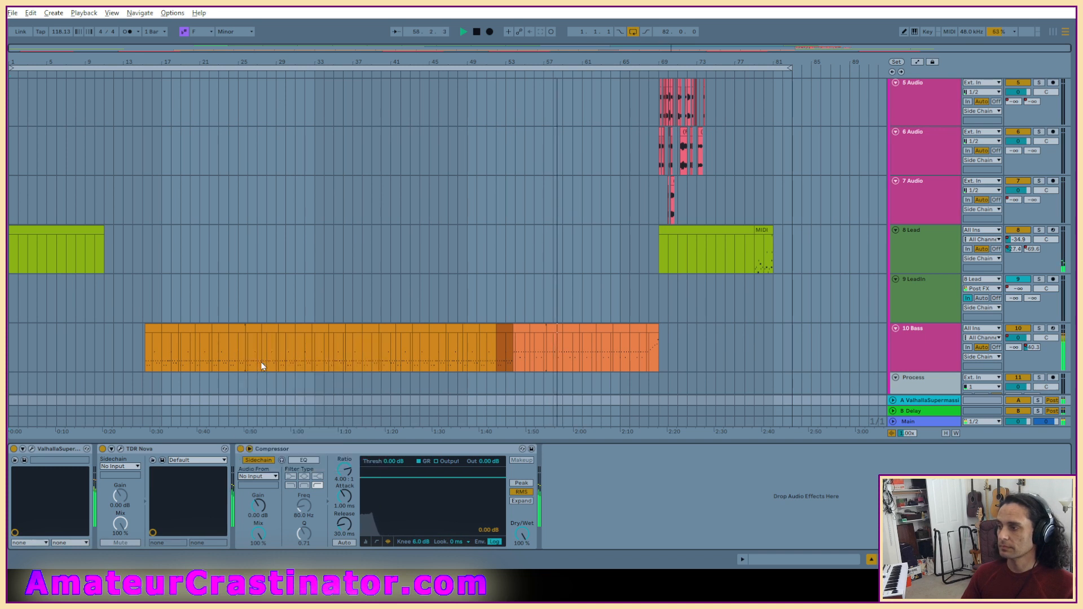
{"action": "left_click", "coordinate": [264, 486]}
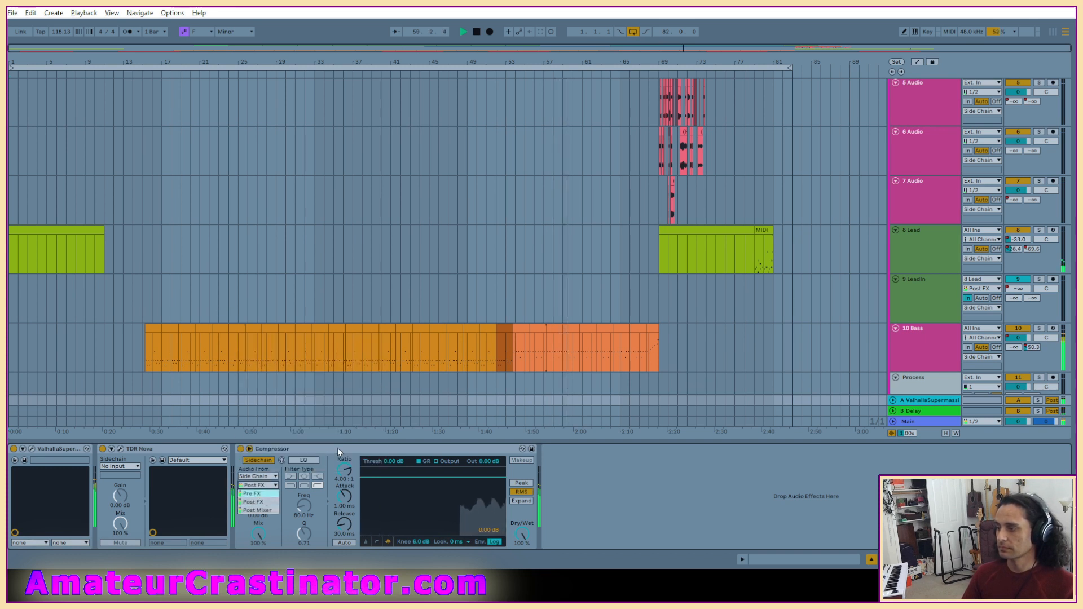
{"action": "left_click", "coordinate": [264, 502]}
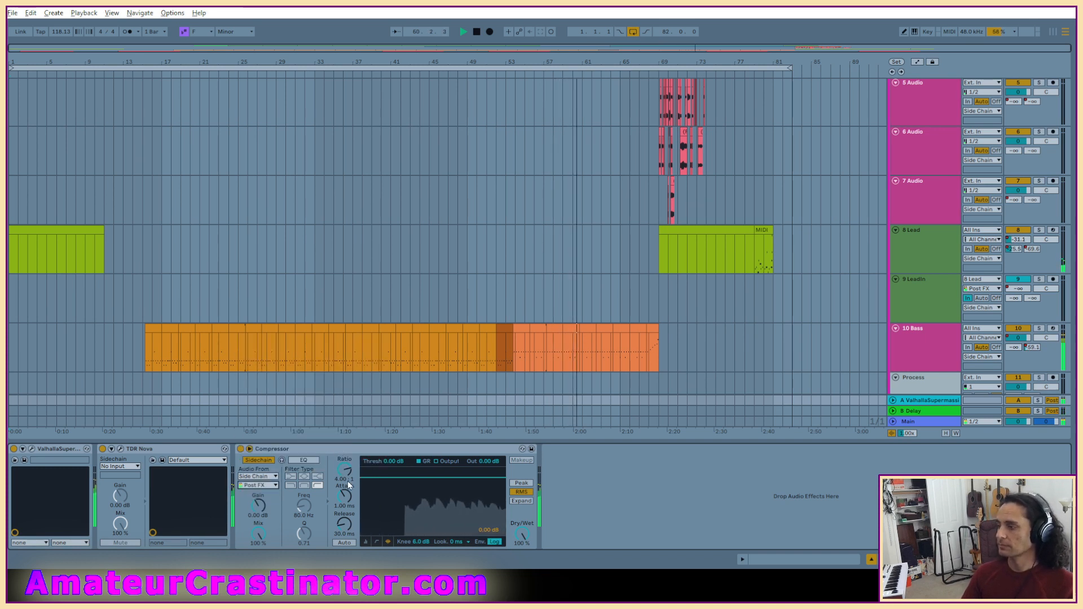
Set the Compressor's ratio to 2:1 and threshold to -16.3 dB, and compare Peak with RMS detection, keeping RMS.
{"action": "left_click_drag", "start_coordinate": [344, 472], "coordinate": [343, 496]}
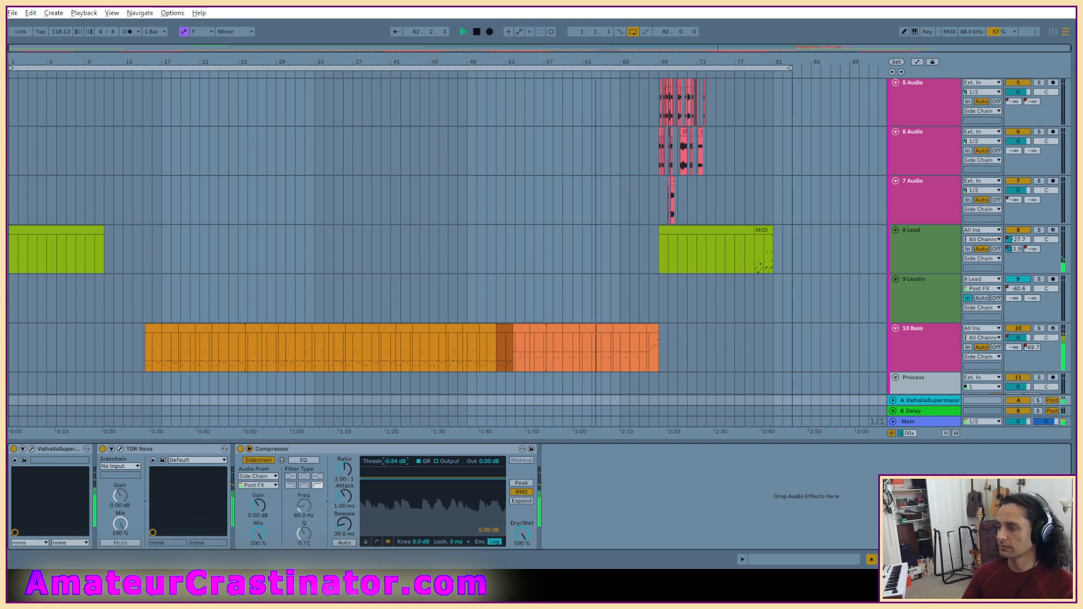
{"action": "mouse_move", "coordinate": [390, 462]}
{"action": "left_mouse_down"}
{"action": "mouse_move", "coordinate": [390, 483]}
{"action": "mouse_move", "coordinate": [395, 463]}
{"action": "left_mouse_up"}
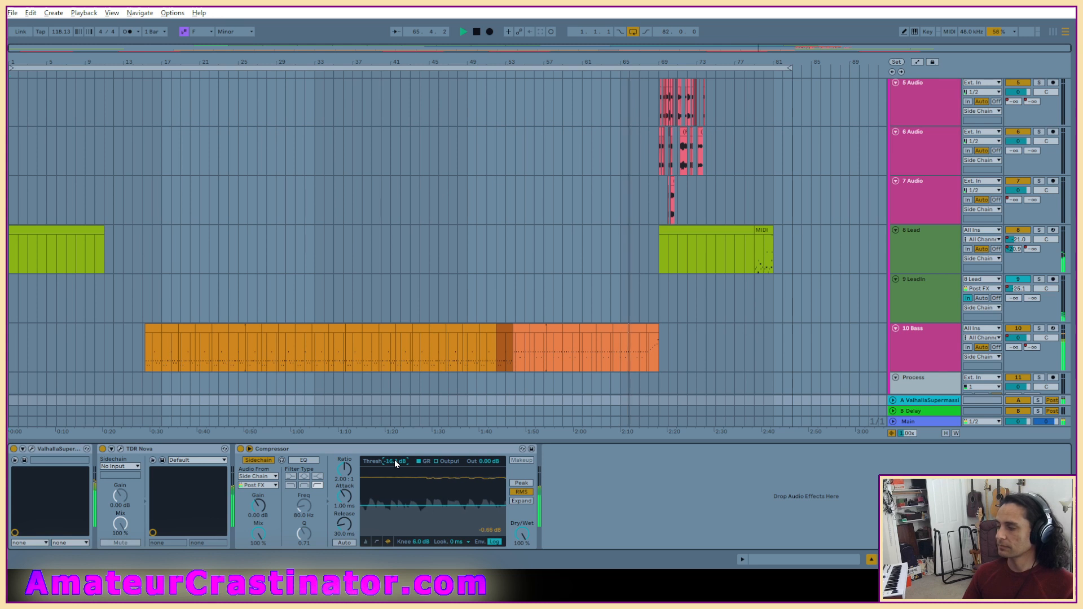
{"action": "left_click", "coordinate": [521, 484]}
{"action": "left_click", "coordinate": [521, 492]}
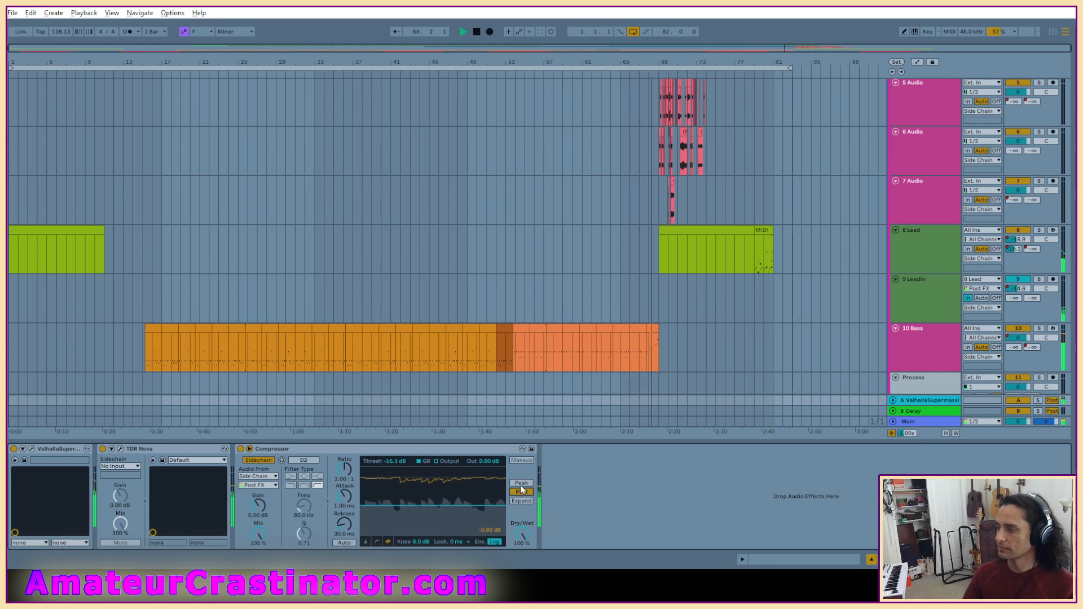
{"action": "left_click", "coordinate": [522, 484]}
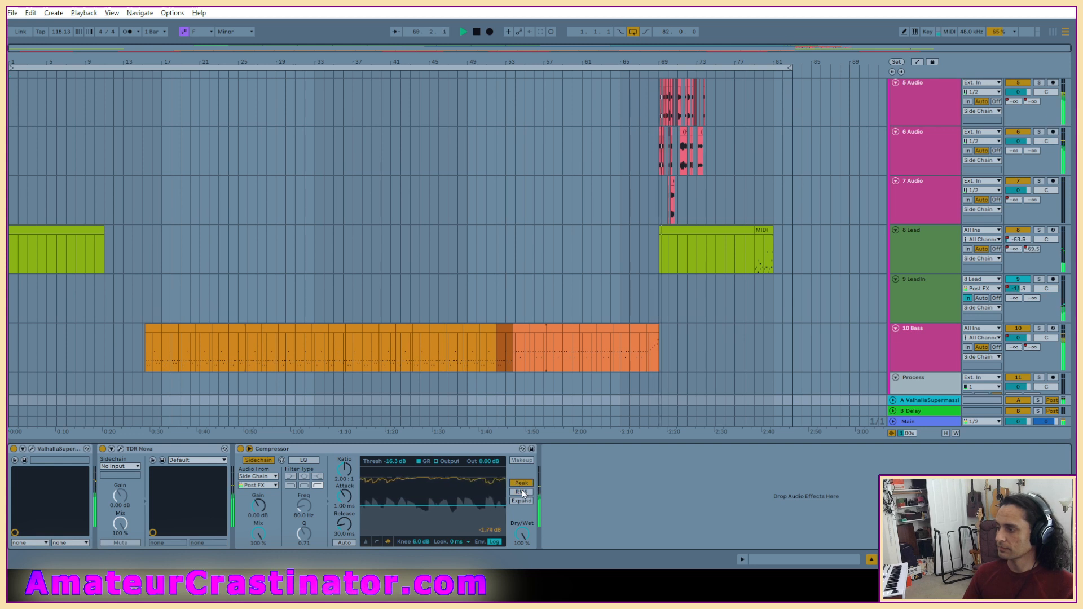
{"action": "left_click", "coordinate": [522, 492]}
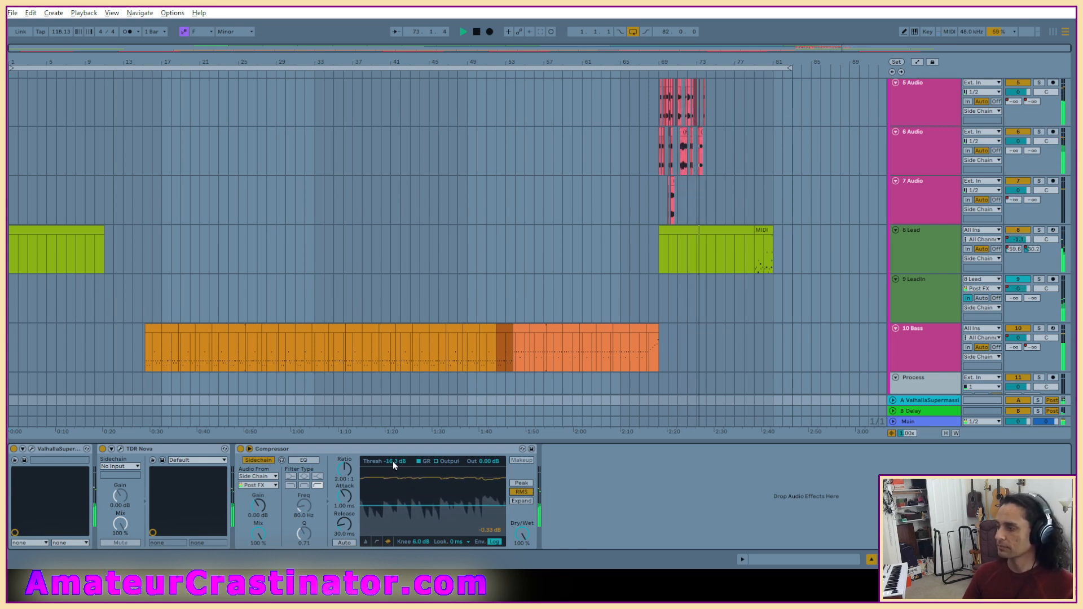
Set the Compressor's threshold to -18.0 dB and output gain to 0.5 dB, and replay from around bar 50.
{"action": "left_click_drag", "start_coordinate": [393, 461], "coordinate": [393, 470]}
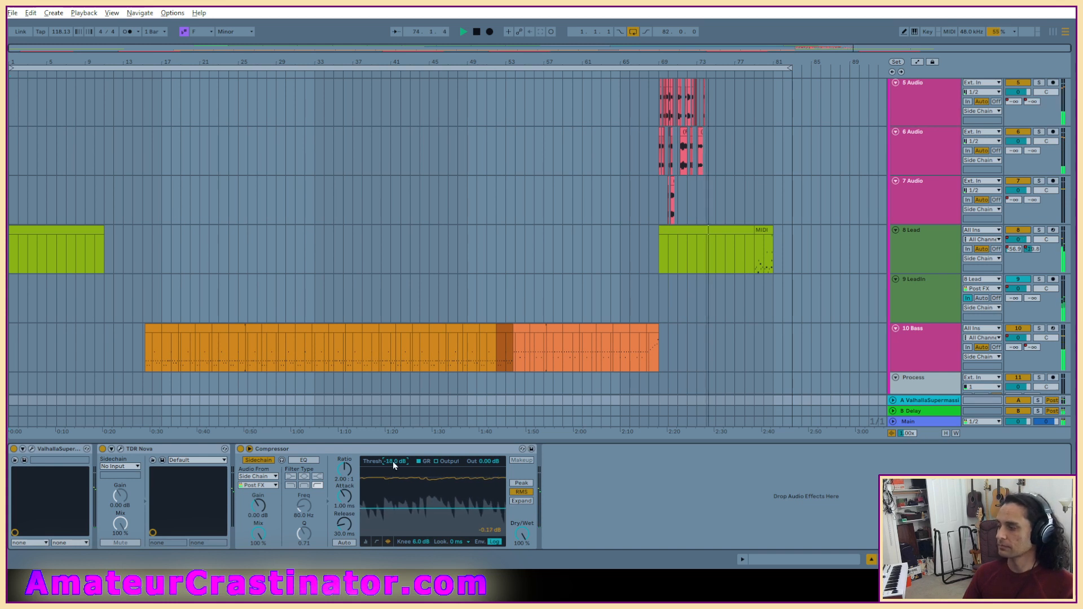
{"action": "left_click", "coordinate": [486, 461]}
{"action": "type", "text": "0.5"}
{"action": "key", "text": "Return"}
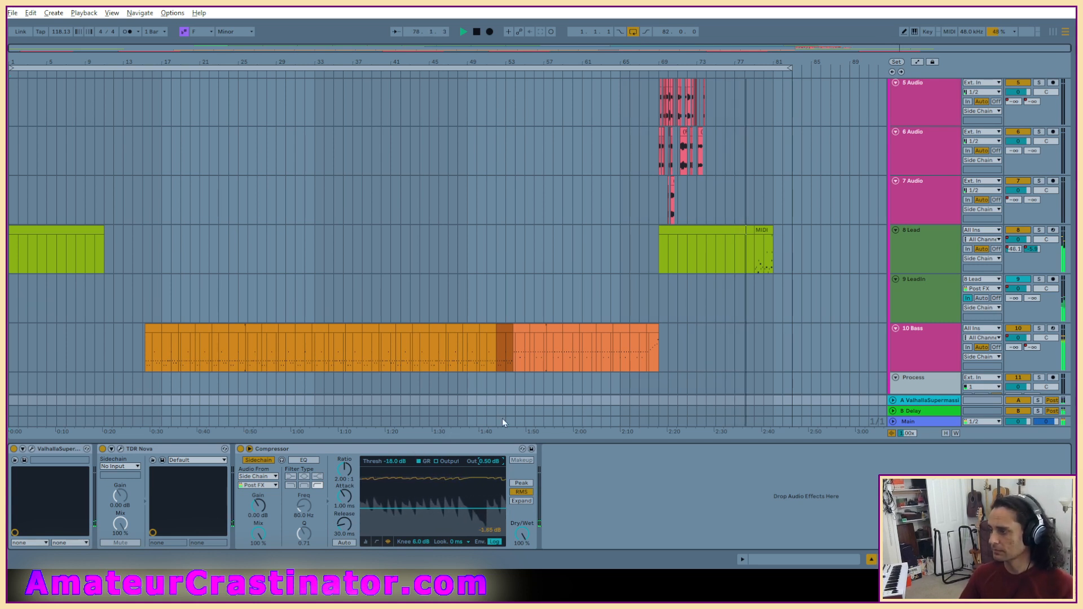
{"action": "left_click", "coordinate": [477, 407]}
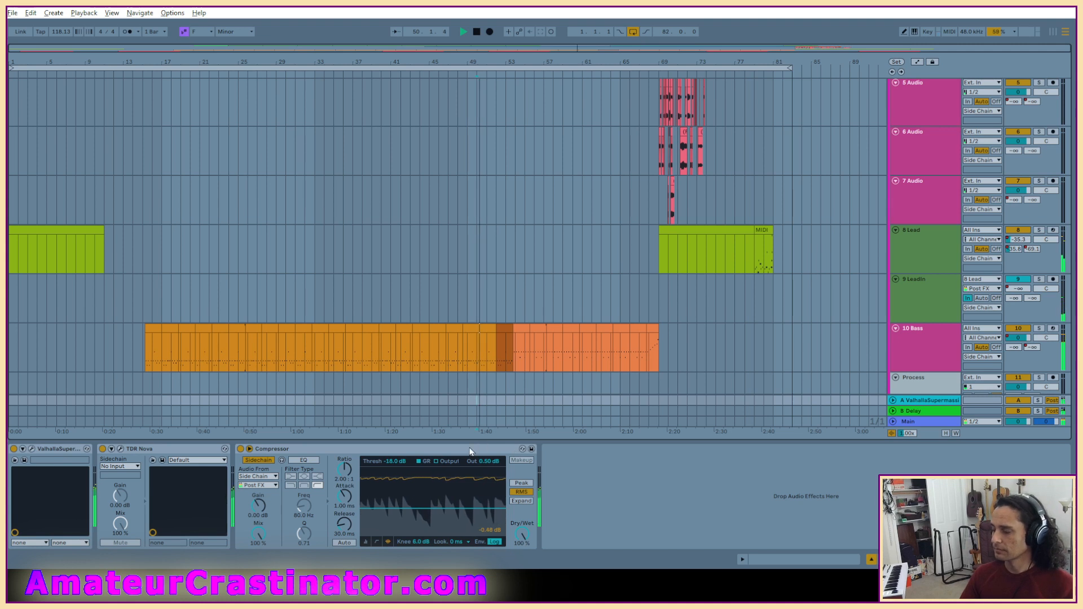
Compare the mix with the ValhallaSupermassive return muted and unmuted, and with its Compressor bypassed and re-enabled.
{"action": "left_click", "coordinate": [1018, 401]}
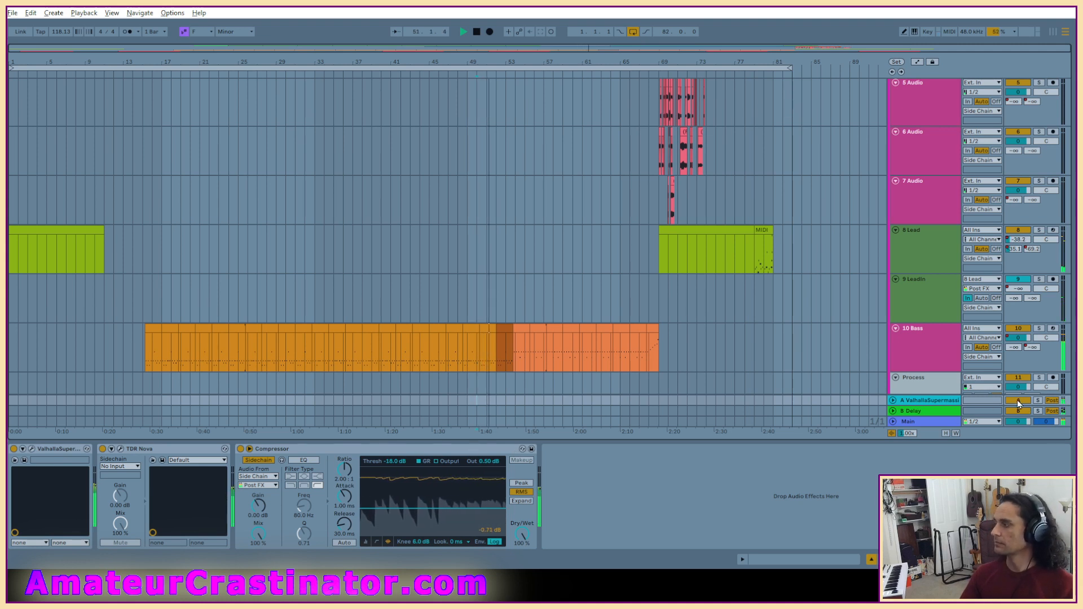
{"action": "left_click", "coordinate": [1019, 401]}
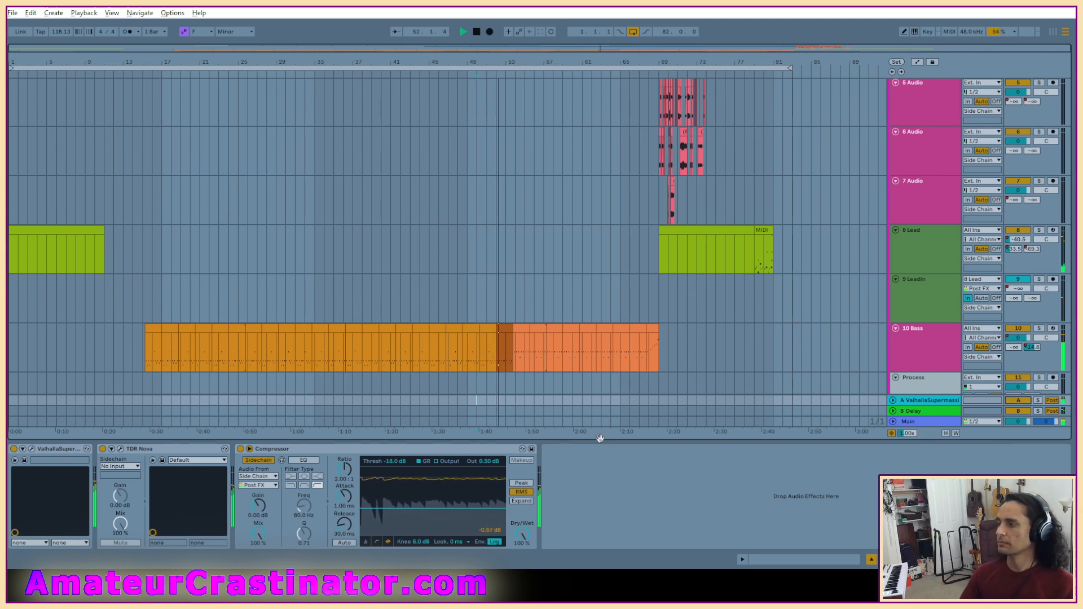
{"action": "left_click", "coordinate": [240, 450]}
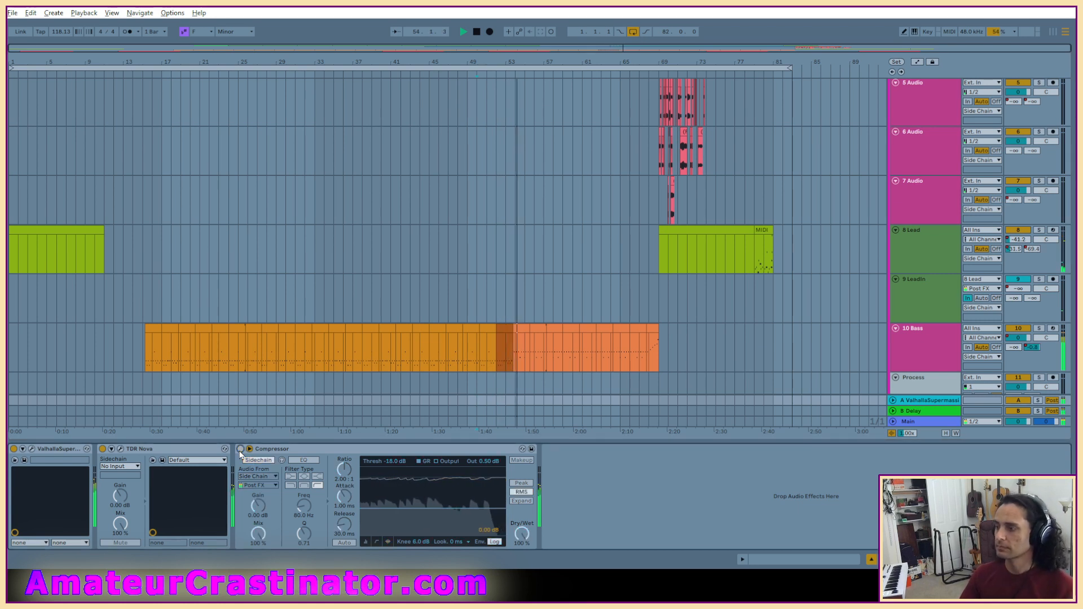
{"action": "left_click", "coordinate": [240, 450]}
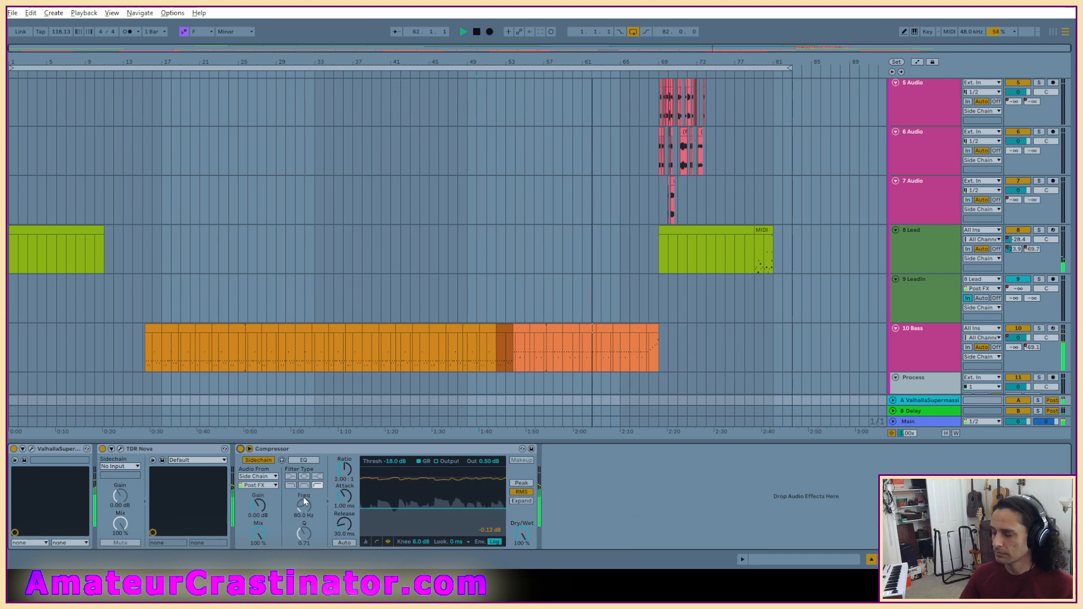
Enable the Compressor's sidechain EQ with its frequency at 154 Hz, and set the threshold to -22.1 dB.
{"action": "left_click", "coordinate": [304, 460]}
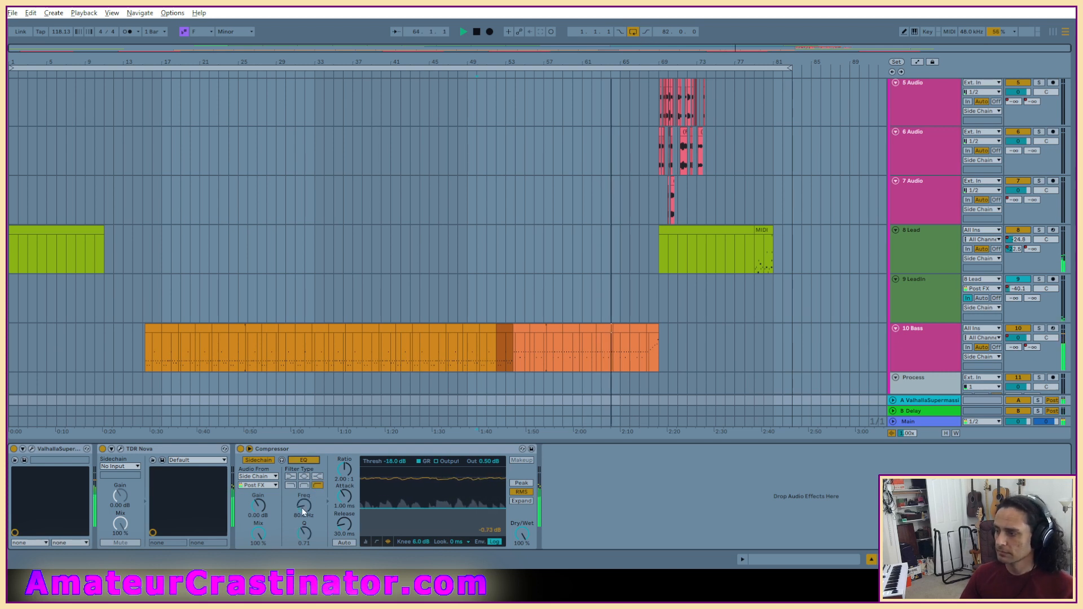
{"action": "left_click_drag", "start_coordinate": [303, 506], "coordinate": [304, 492]}
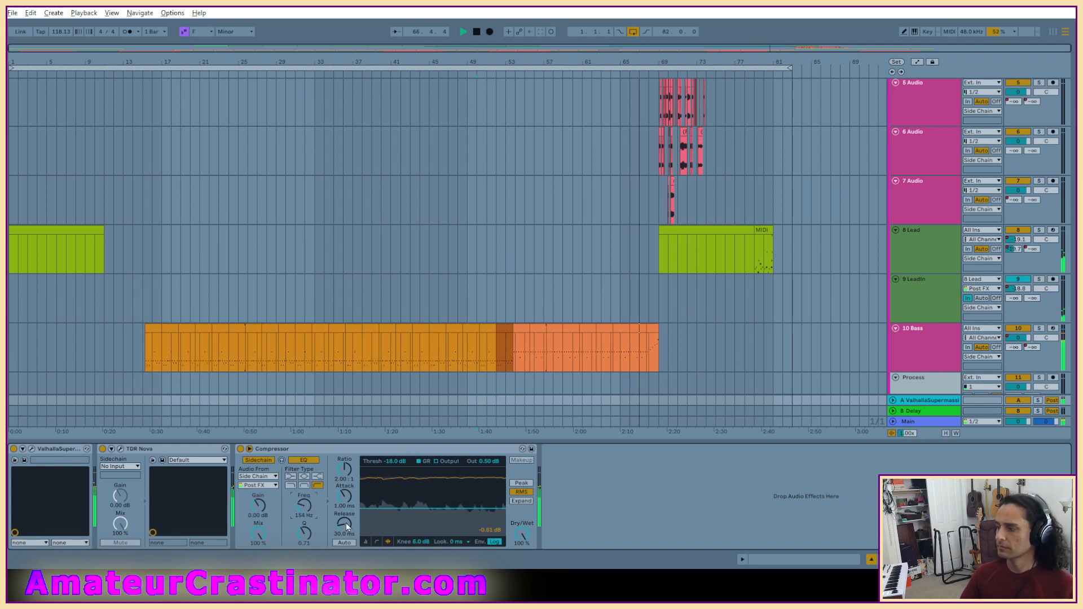
{"action": "left_click_drag", "start_coordinate": [390, 458], "coordinate": [390, 474]}
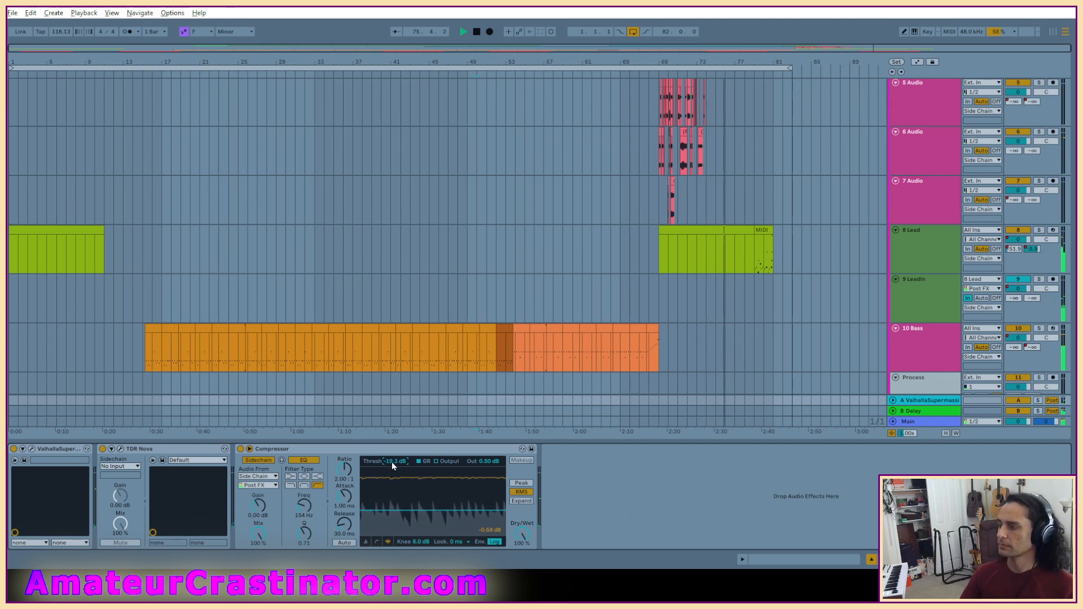
{"action": "left_click_drag", "start_coordinate": [390, 460], "coordinate": [390, 468]}
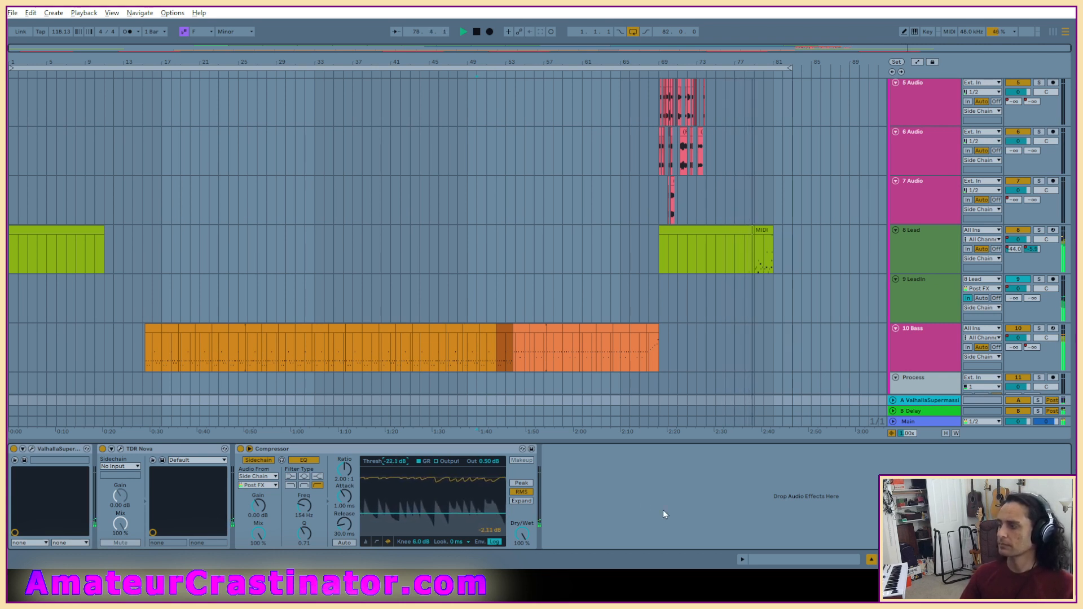
Compare the reverb return with the Compressor bypassed and re-enabled through the song's ending, and stop playback.
{"action": "left_click", "coordinate": [241, 449]}
{"action": "left_click", "coordinate": [241, 448]}
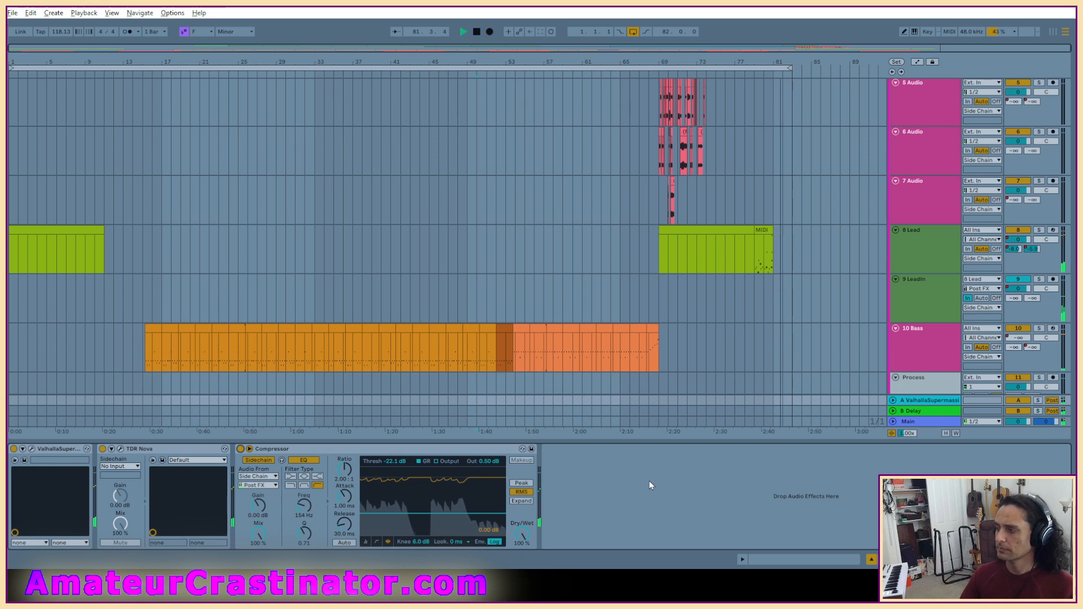
{"action": "left_click", "coordinate": [633, 486]}
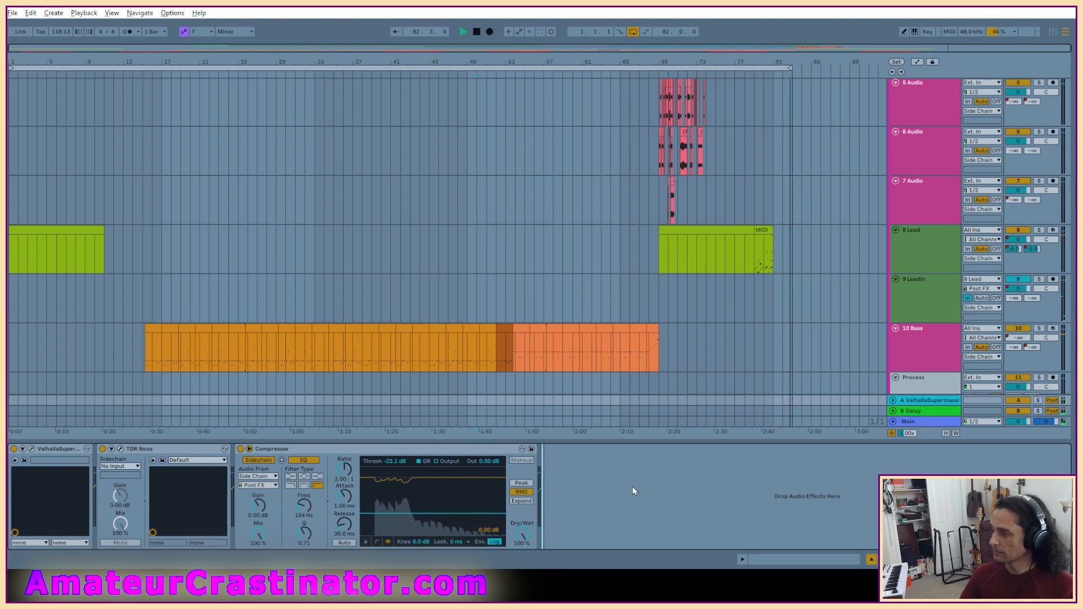
{"action": "key", "text": "space"}
Open the Live Set in the Electric Knoll Project folder of Album 002.
{"action": "left_click", "coordinate": [11, 12]}
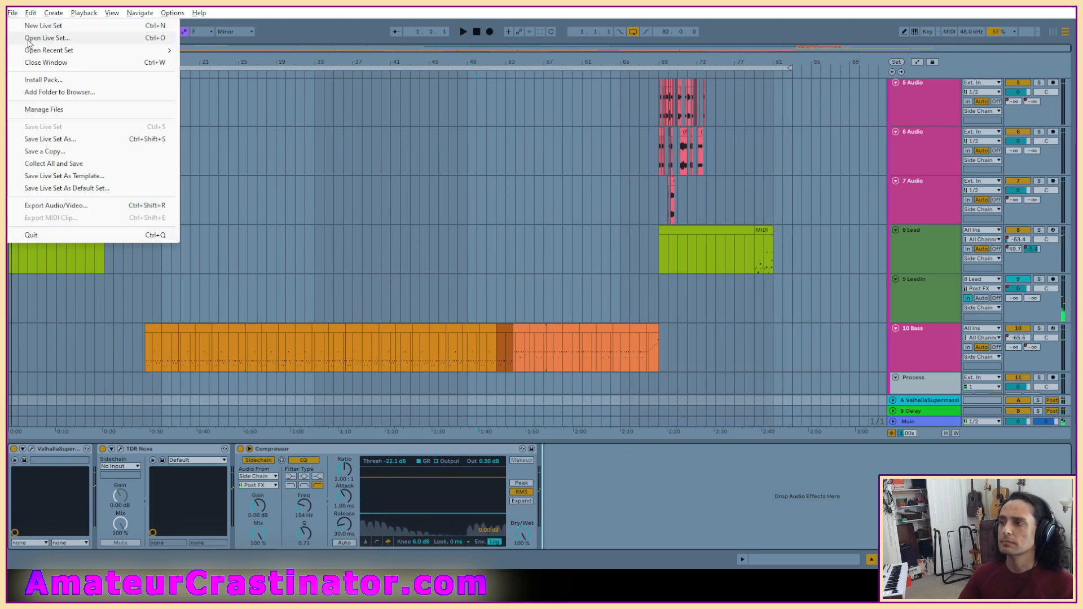
{"action": "left_click", "coordinate": [34, 38]}
{"action": "left_click", "coordinate": [217, 51]}
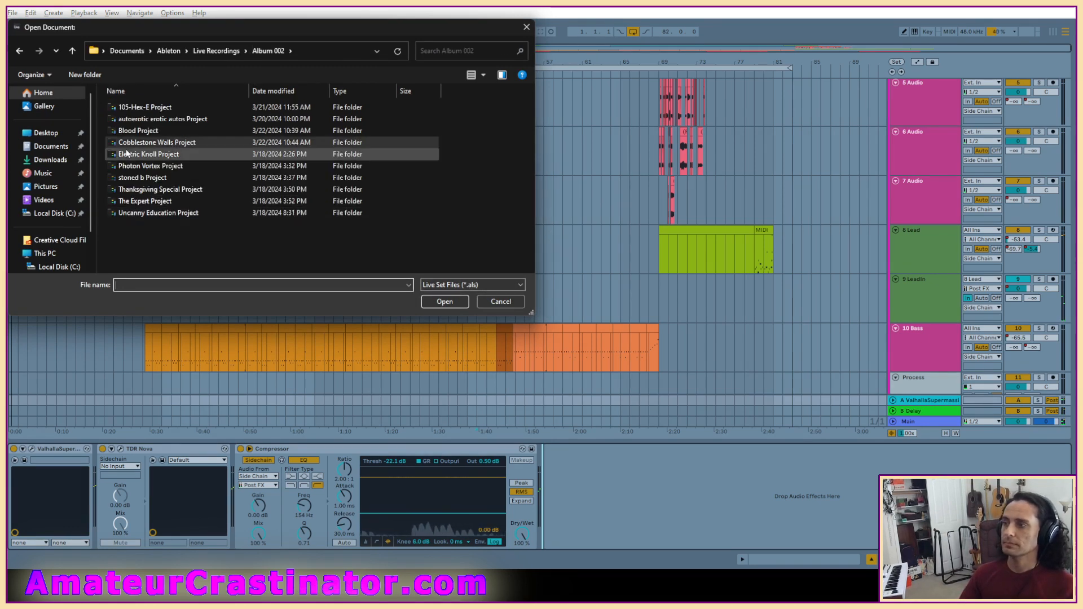
{"action": "double_click", "coordinate": [132, 157]}
{"action": "double_click", "coordinate": [131, 158]}
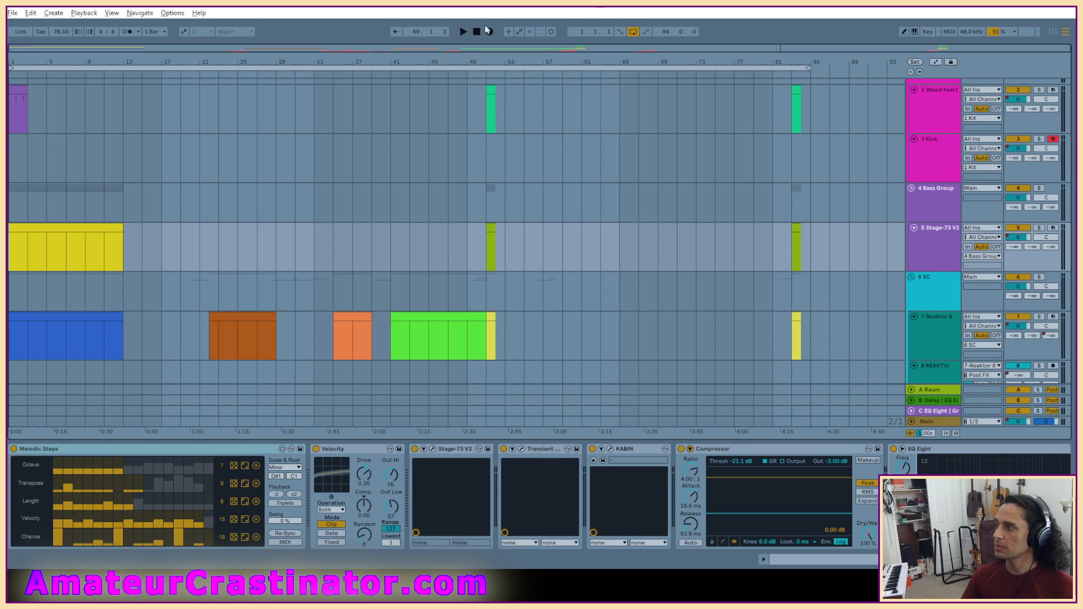
Play Electric Knoll from the start and check the effects on the Kick track and the Kit group.
{"action": "left_click", "coordinate": [464, 32]}
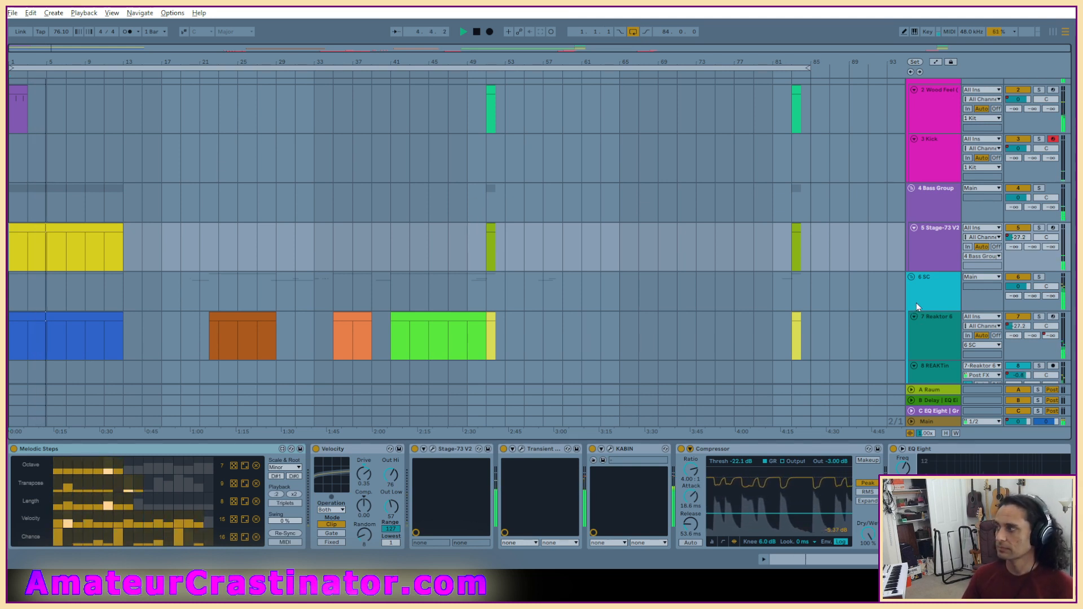
{"action": "scroll", "coordinate": [917, 302], "scroll_direction": "up", "scroll_amount": 1}
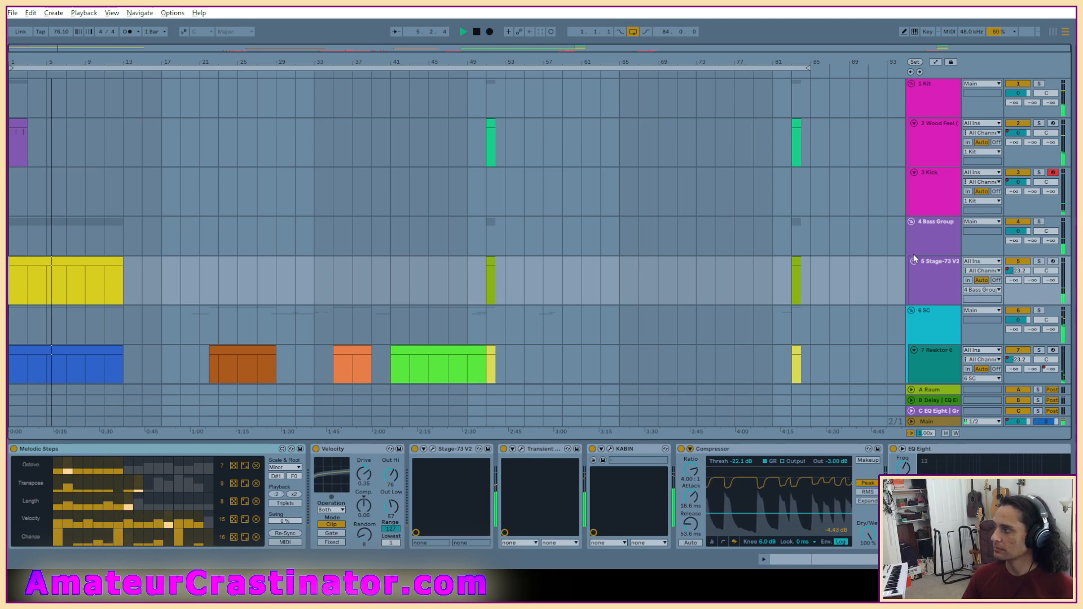
{"action": "left_click", "coordinate": [931, 182]}
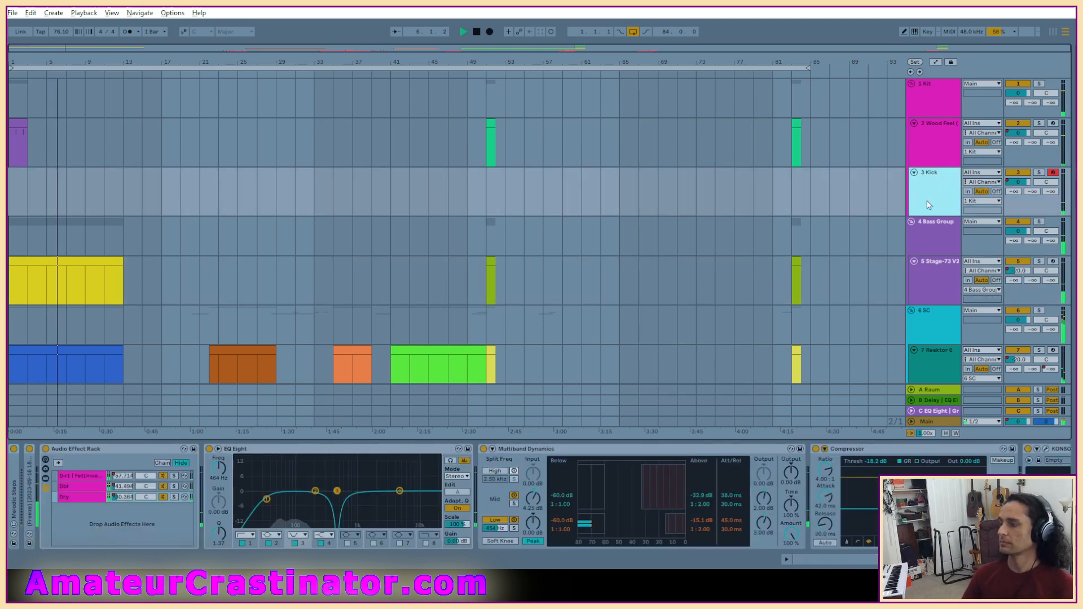
{"action": "left_click", "coordinate": [931, 104]}
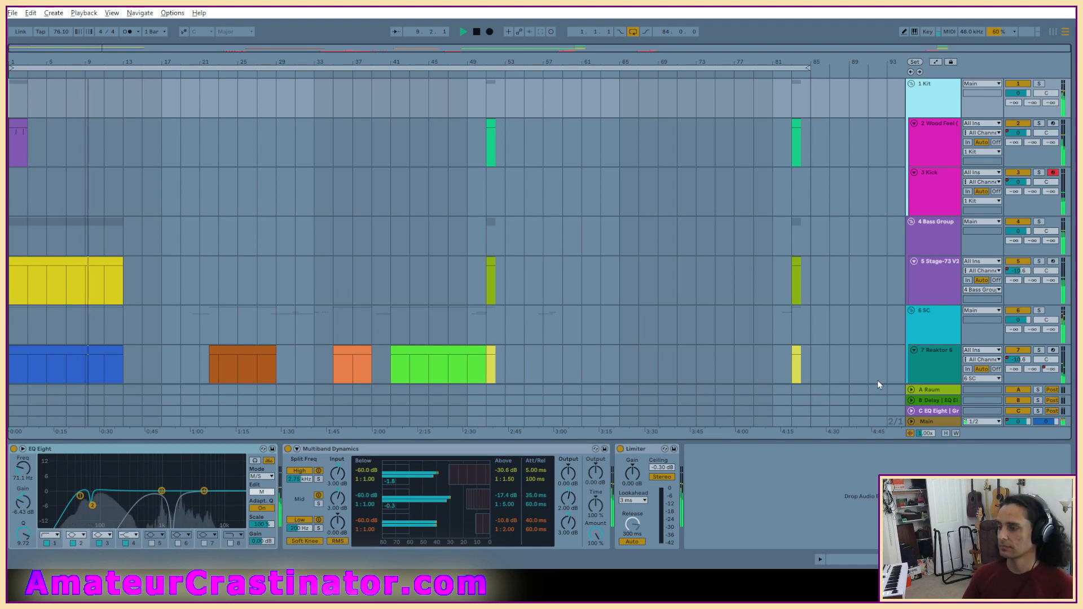
{"action": "scroll", "coordinate": [932, 338], "scroll_direction": "down", "scroll_amount": 5}
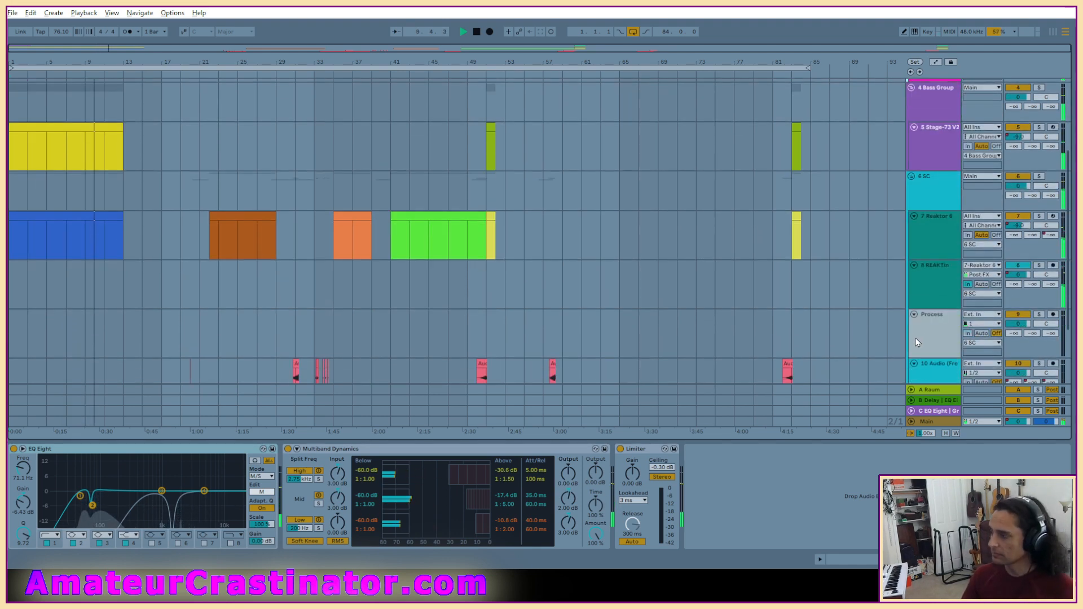
{"action": "scroll", "coordinate": [917, 343], "scroll_direction": "down", "scroll_amount": 2}
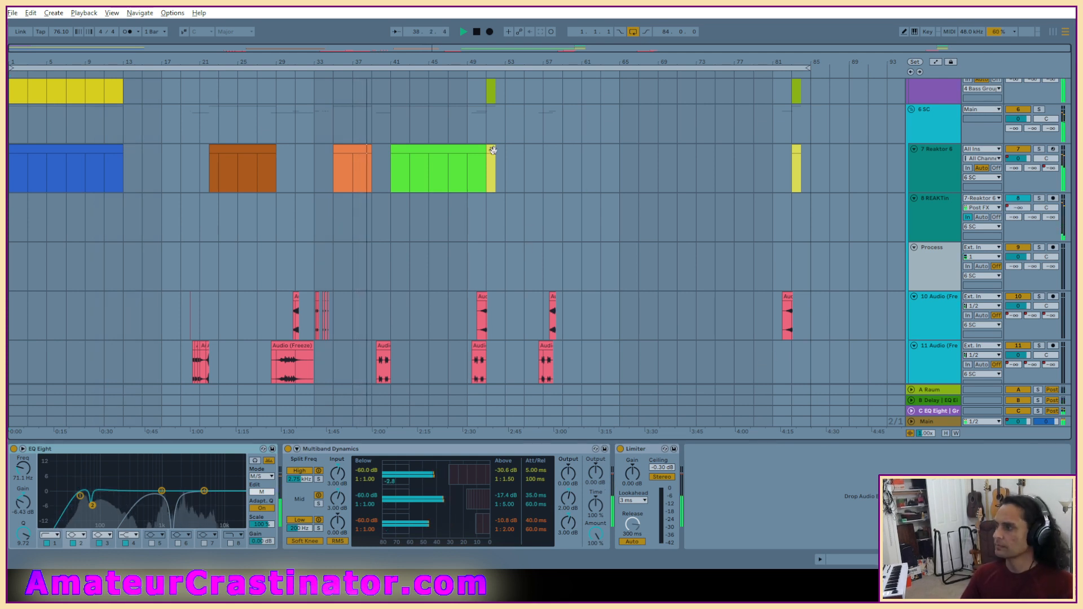
Check the Reaktor 6 track's device chain and look over the surrounding tracks as the song plays.
{"action": "left_click", "coordinate": [510, 178]}
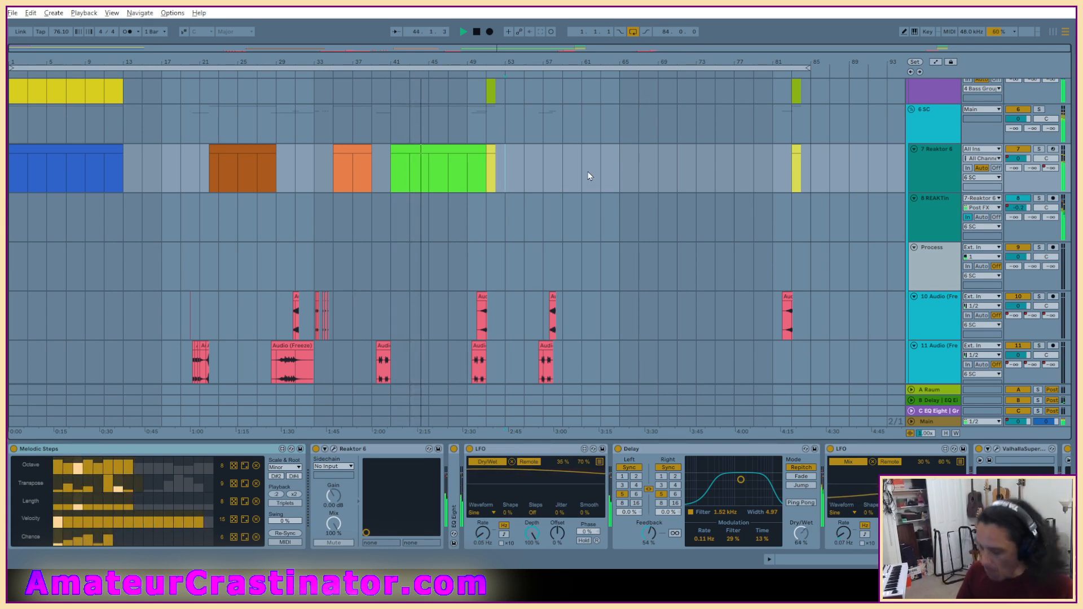
{"action": "scroll", "coordinate": [835, 298], "scroll_direction": "down", "scroll_amount": 1}
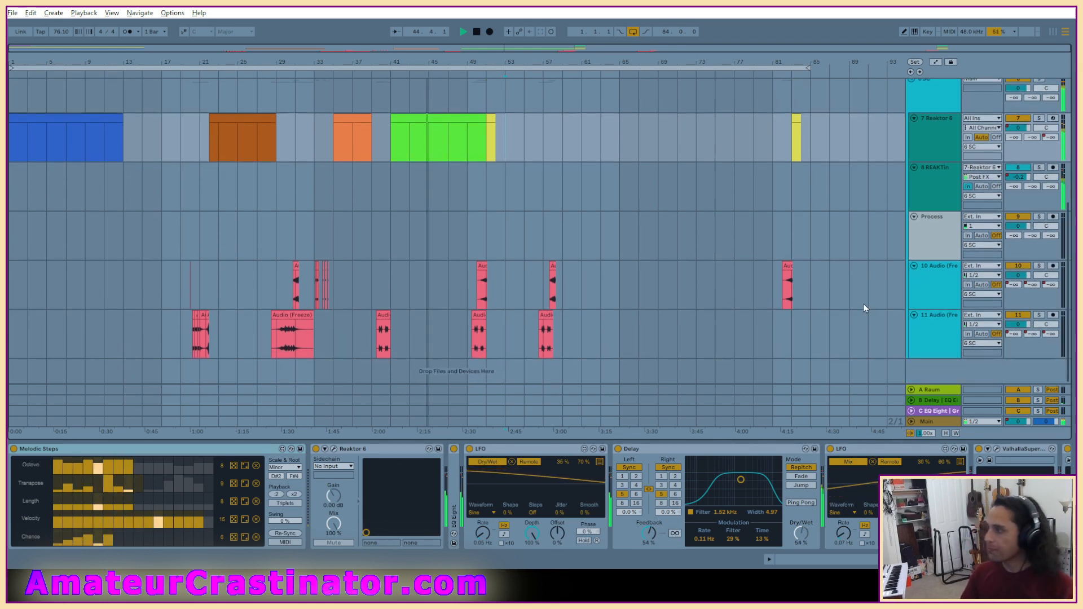
{"action": "scroll", "coordinate": [847, 299], "scroll_direction": "up", "scroll_amount": 2}
{"action": "scroll", "coordinate": [817, 296], "scroll_direction": "up", "scroll_amount": 6}
{"action": "scroll", "coordinate": [699, 283], "scroll_direction": "down", "scroll_amount": 5}
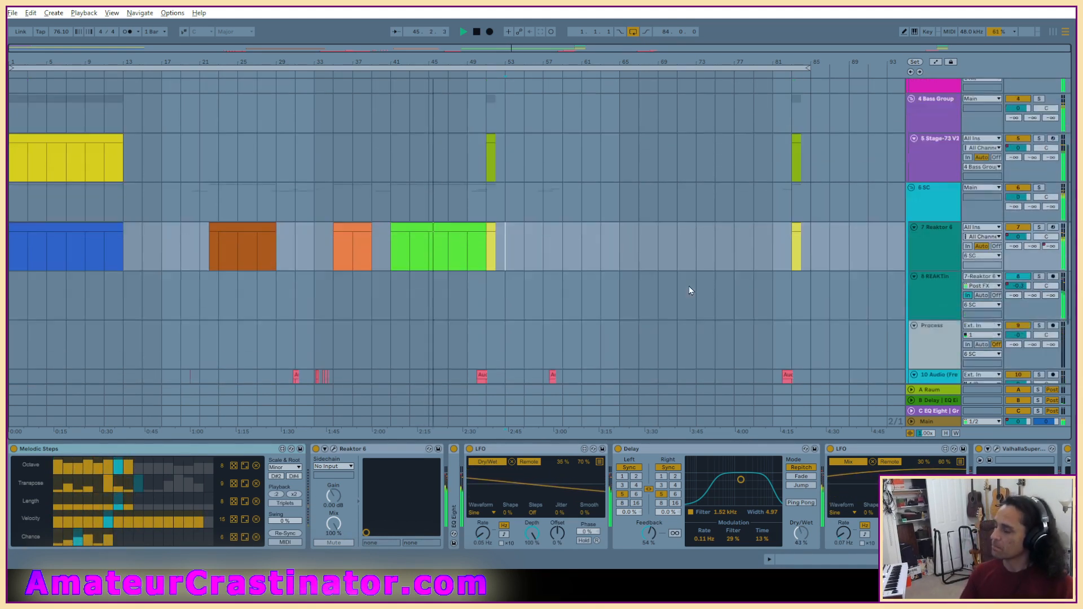
{"action": "scroll", "coordinate": [638, 285], "scroll_direction": "down", "scroll_amount": 2}
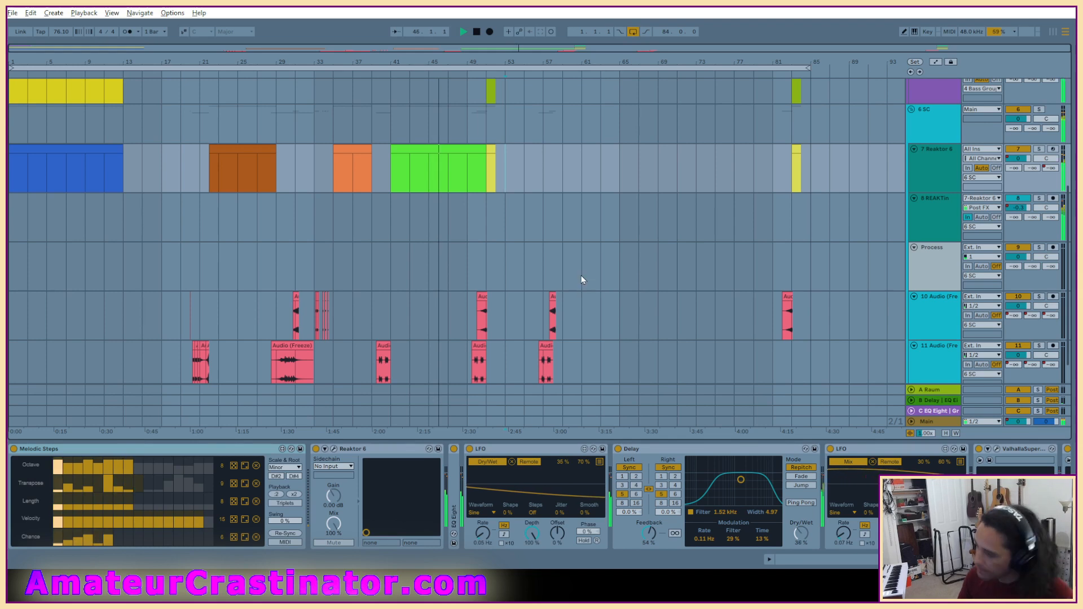
{"action": "scroll", "coordinate": [604, 267], "scroll_direction": "up", "scroll_amount": 7}
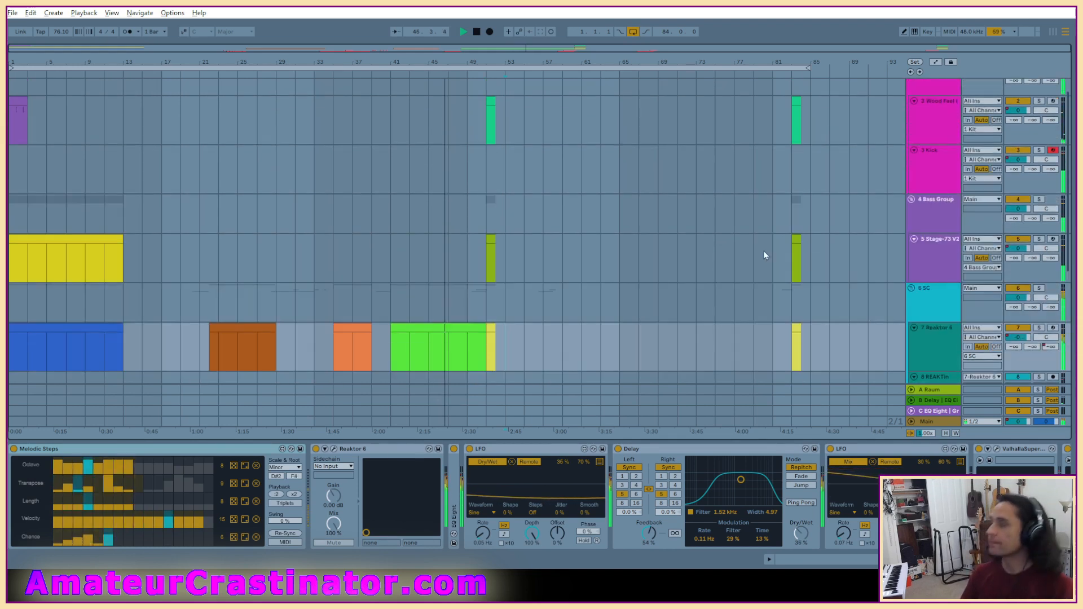
Recheck the Kit group's EQ Eight, Multiband Dynamics and Limiter, and examine the levels across all tracks during playback.
{"action": "left_click", "coordinate": [921, 108]}
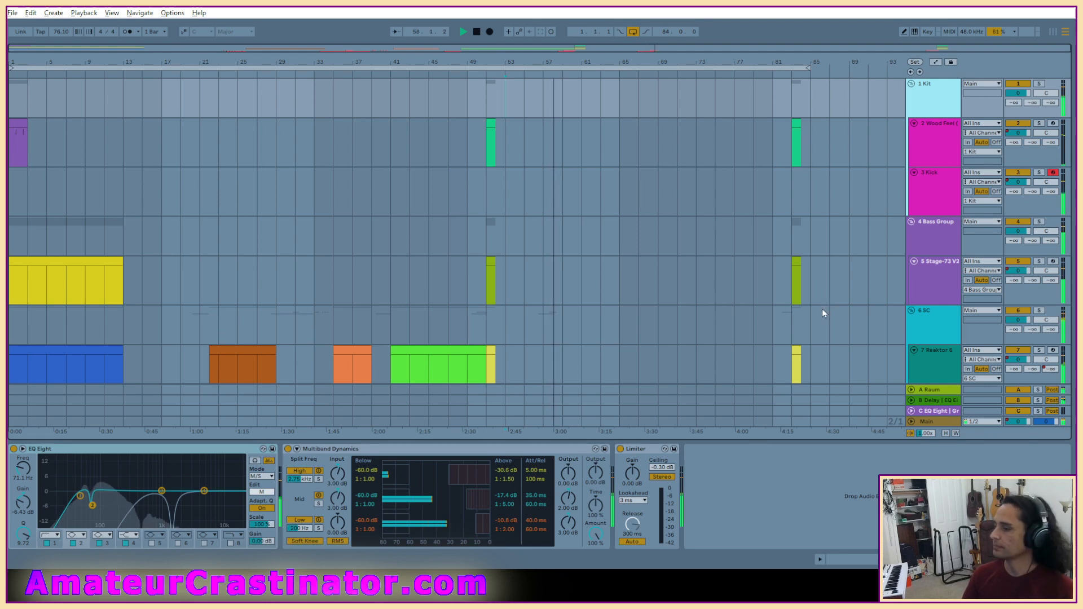
{"action": "scroll", "coordinate": [693, 280], "scroll_direction": "down", "scroll_amount": 4}
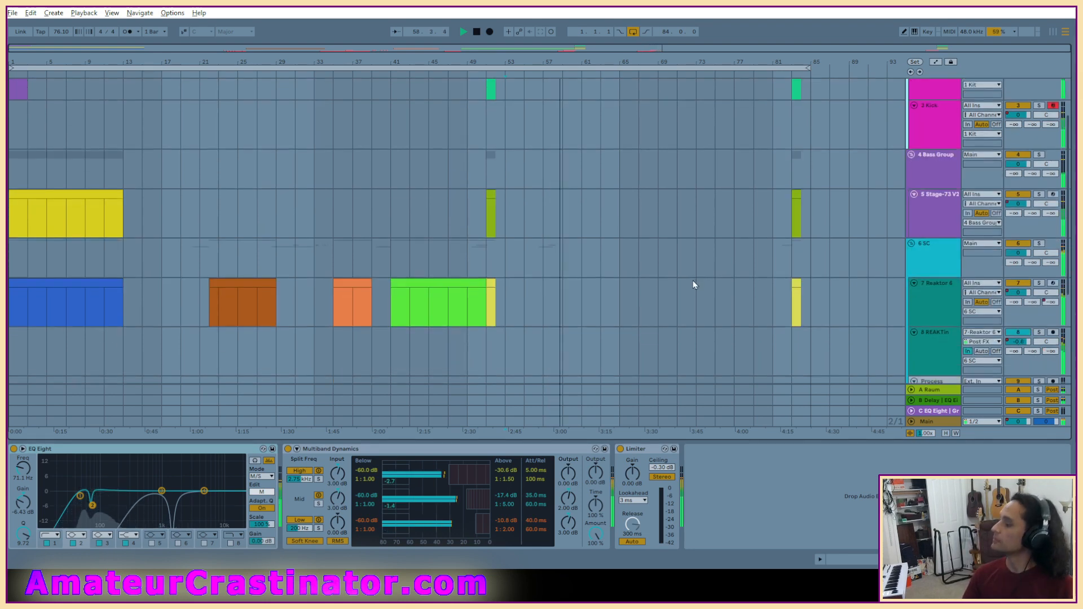
{"action": "scroll", "coordinate": [679, 276], "scroll_direction": "up", "scroll_amount": 6}
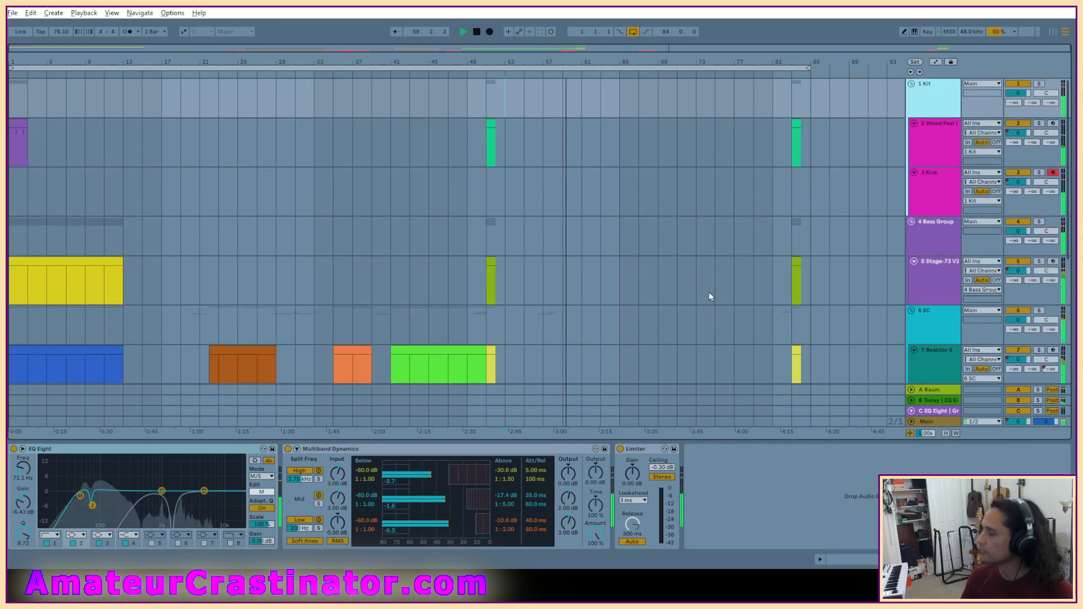
{"action": "scroll", "coordinate": [709, 292], "scroll_direction": "down", "scroll_amount": 4}
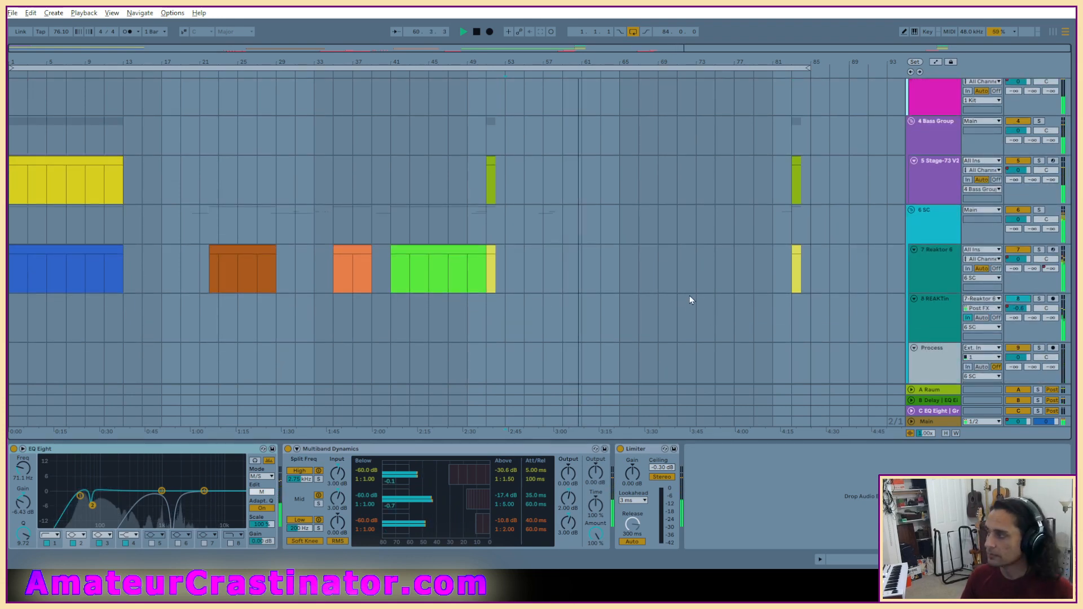
{"action": "scroll", "coordinate": [689, 296], "scroll_direction": "down", "scroll_amount": 1}
{"action": "scroll", "coordinate": [688, 301], "scroll_direction": "down", "scroll_amount": 5}
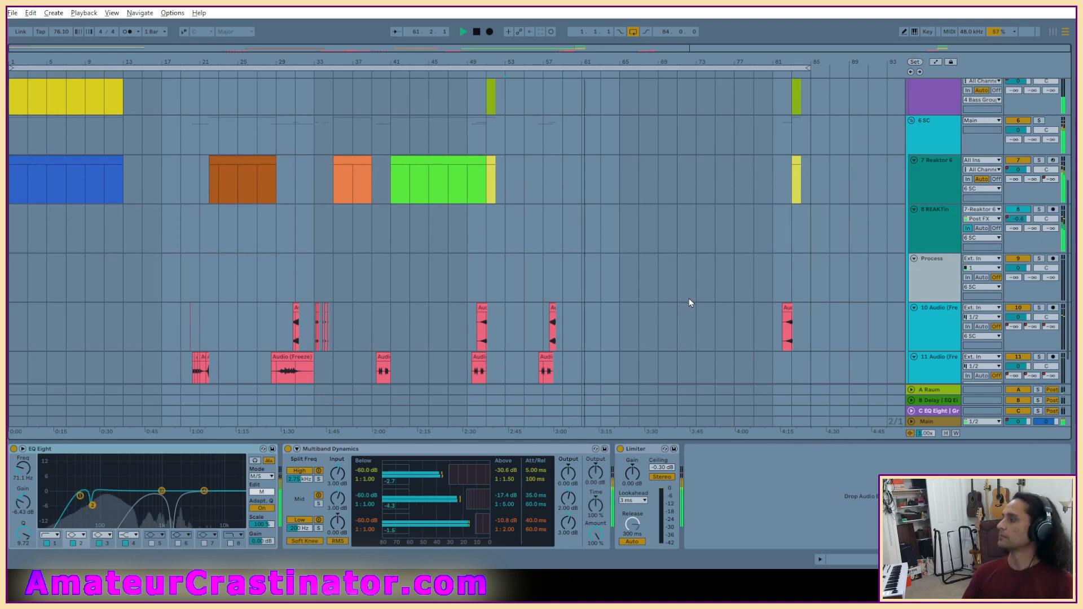
{"action": "scroll", "coordinate": [691, 316], "scroll_direction": "down", "scroll_amount": 1}
{"action": "scroll", "coordinate": [695, 316], "scroll_direction": "up", "scroll_amount": 4}
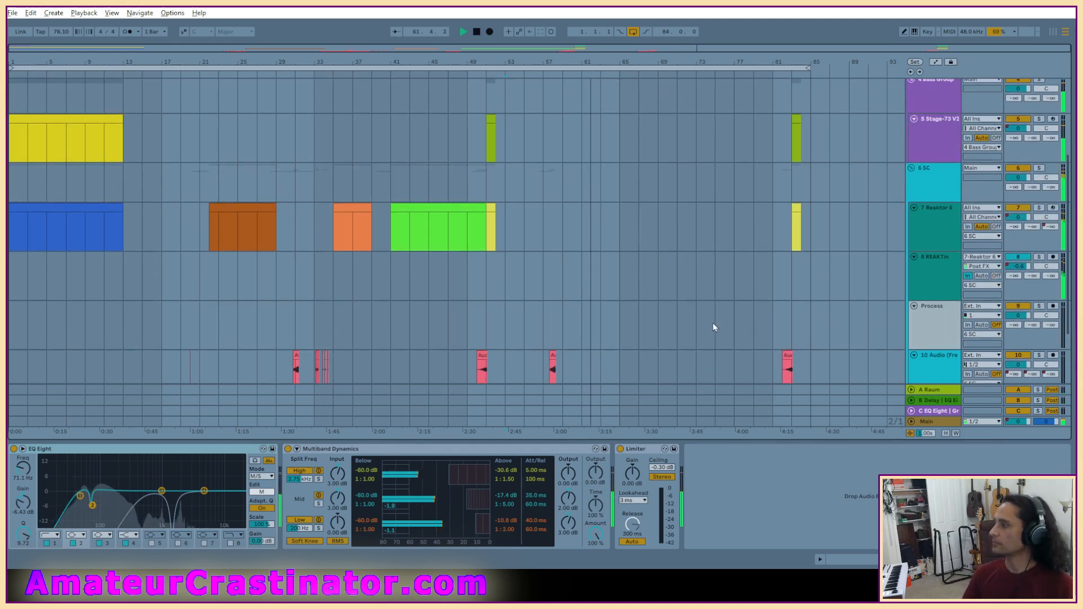
Check the devices on the SC group and the Main track, play the song to its end and stop playback.
{"action": "left_click", "coordinate": [932, 182]}
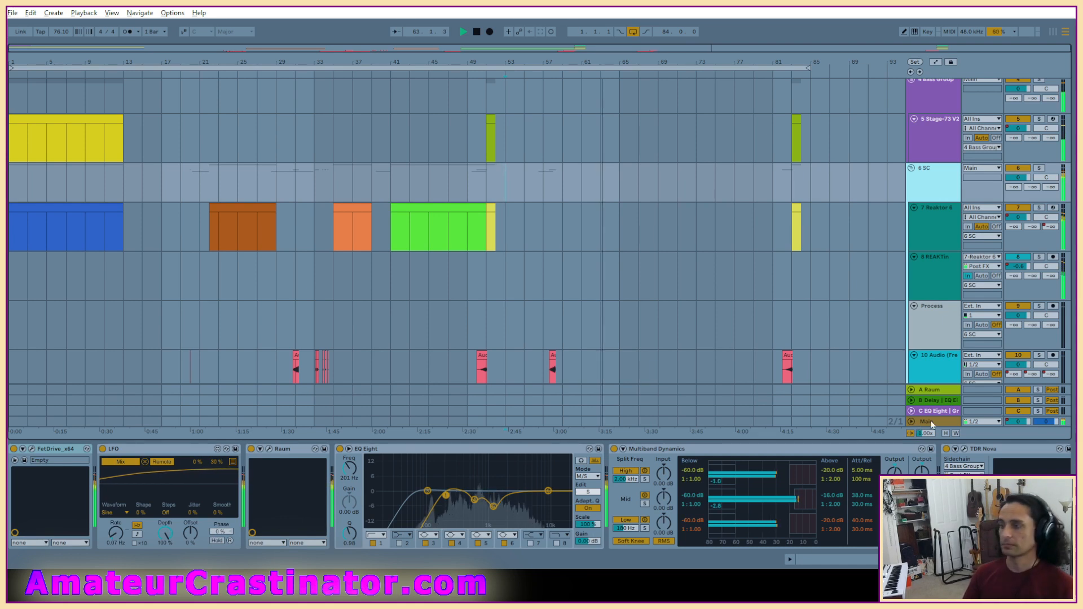
{"action": "left_click", "coordinate": [928, 422]}
{"action": "left_click", "coordinate": [941, 183]}
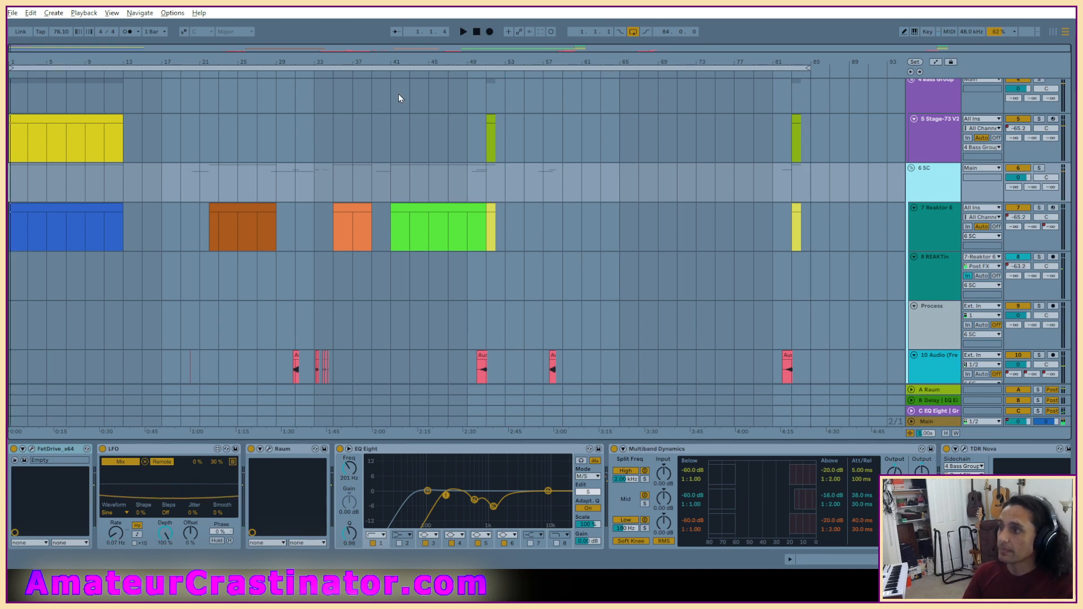
{"action": "key", "text": "space"}
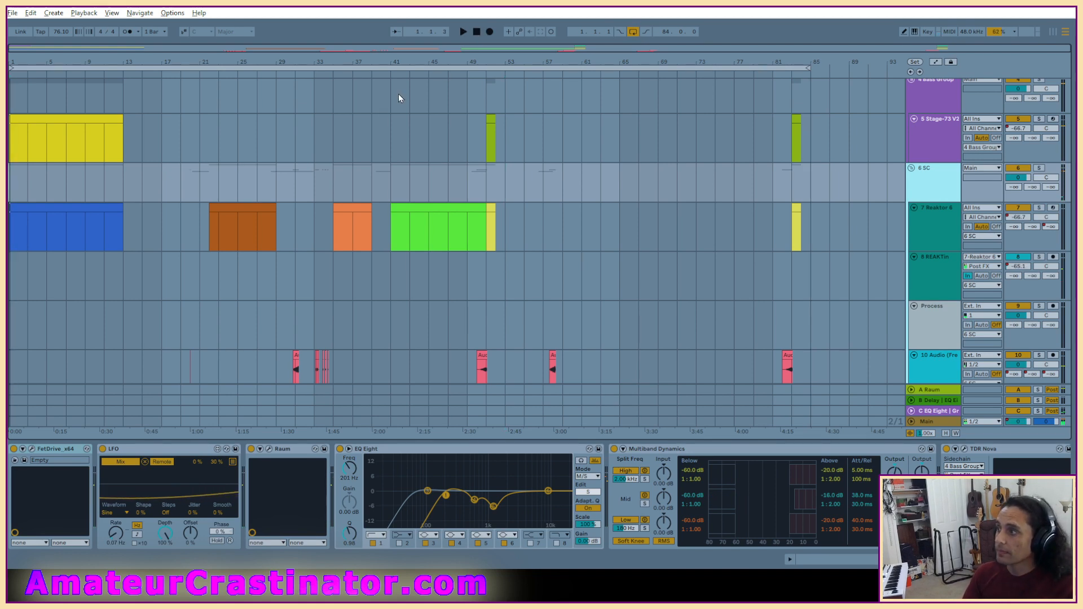
Open the Live Set in the Photon Vortex Project folder of Album 002.
{"action": "left_click", "coordinate": [13, 13]}
{"action": "left_click", "coordinate": [56, 37]}
{"action": "left_click", "coordinate": [228, 52]}
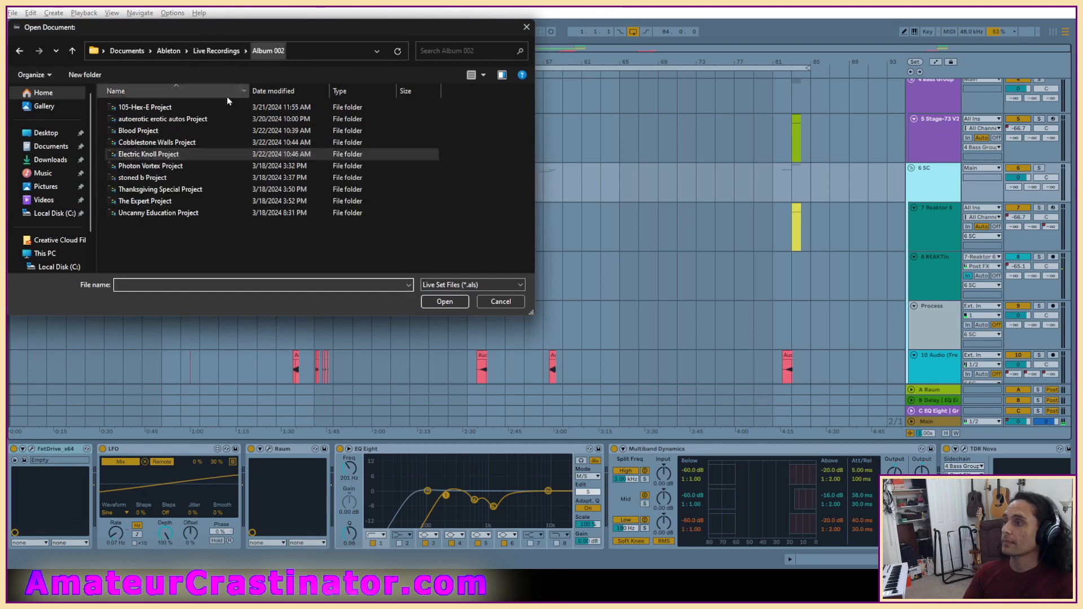
{"action": "double_click", "coordinate": [138, 165]}
{"action": "double_click", "coordinate": [133, 143]}
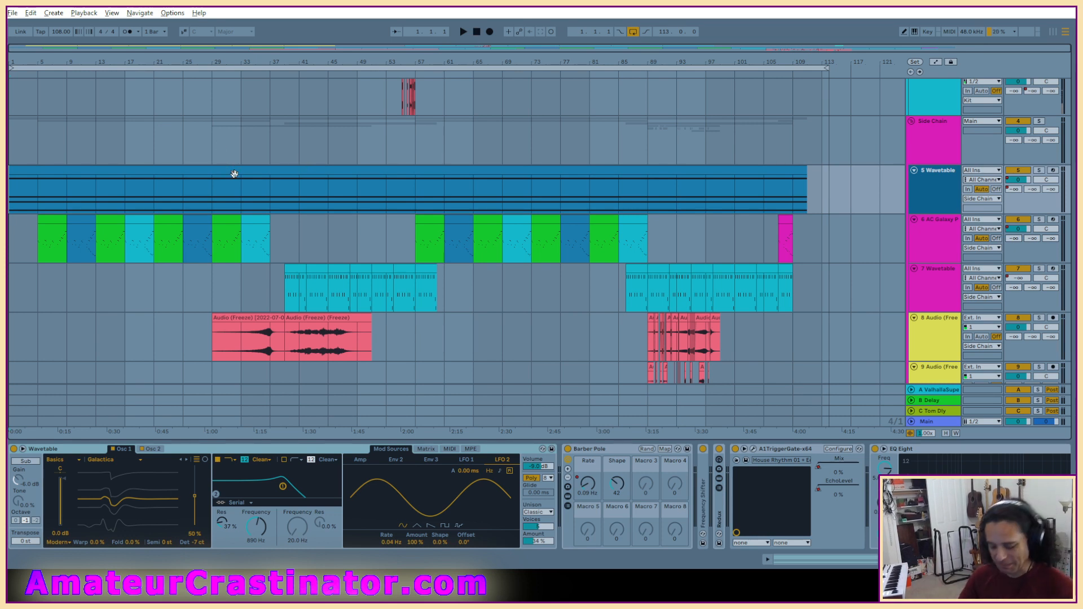
Play the song from the start and check the Main track and the blue Wavetable track during playback.
{"action": "left_click", "coordinate": [12, 13]}
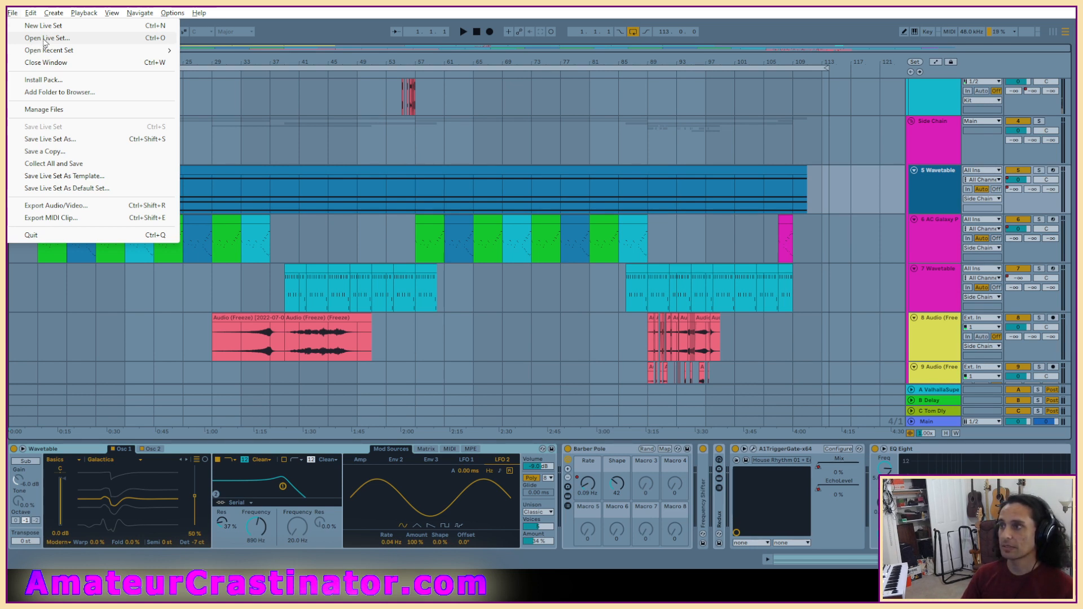
{"action": "left_click", "coordinate": [261, 22]}
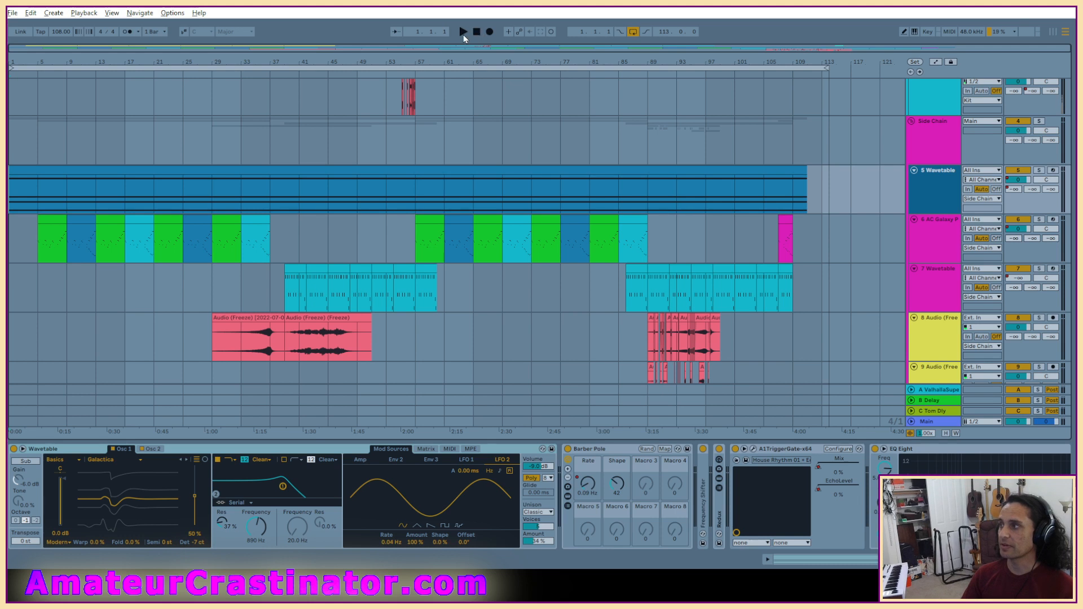
{"action": "left_click", "coordinate": [463, 34]}
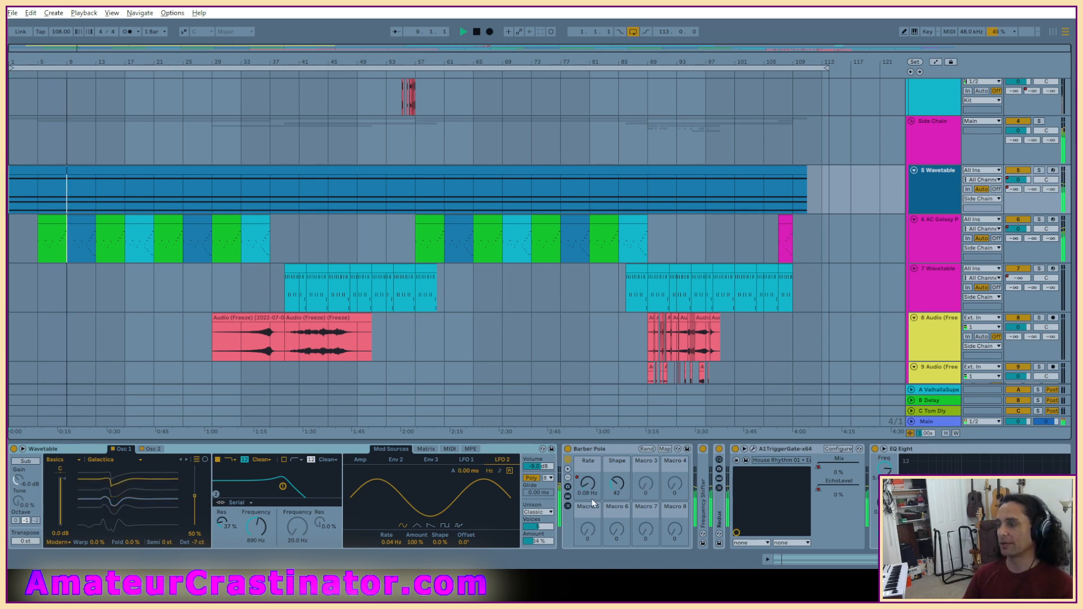
{"action": "left_click", "coordinate": [936, 423]}
{"action": "left_click", "coordinate": [940, 186]}
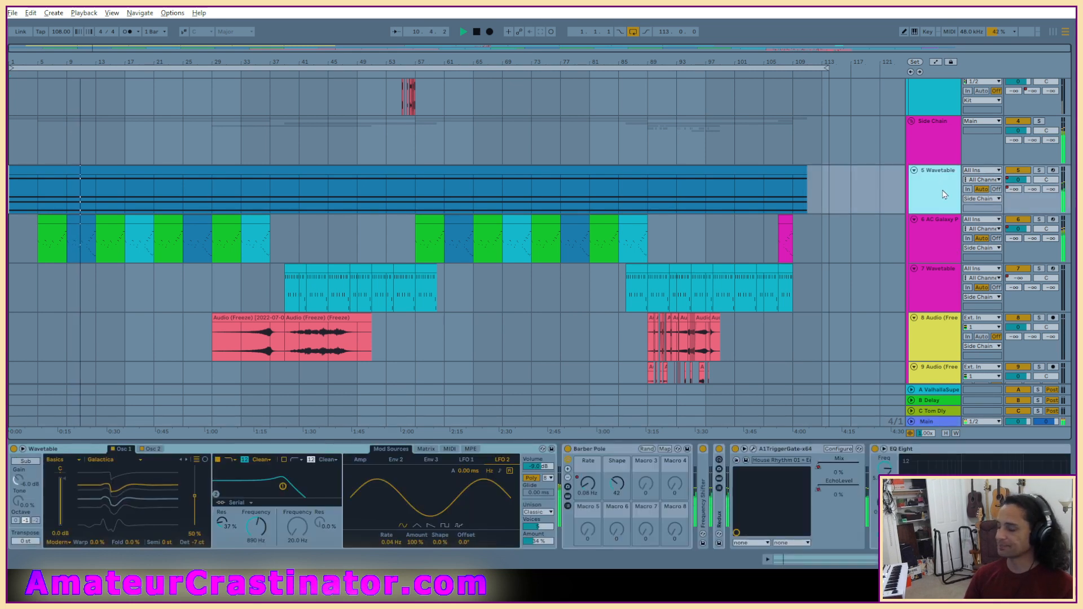
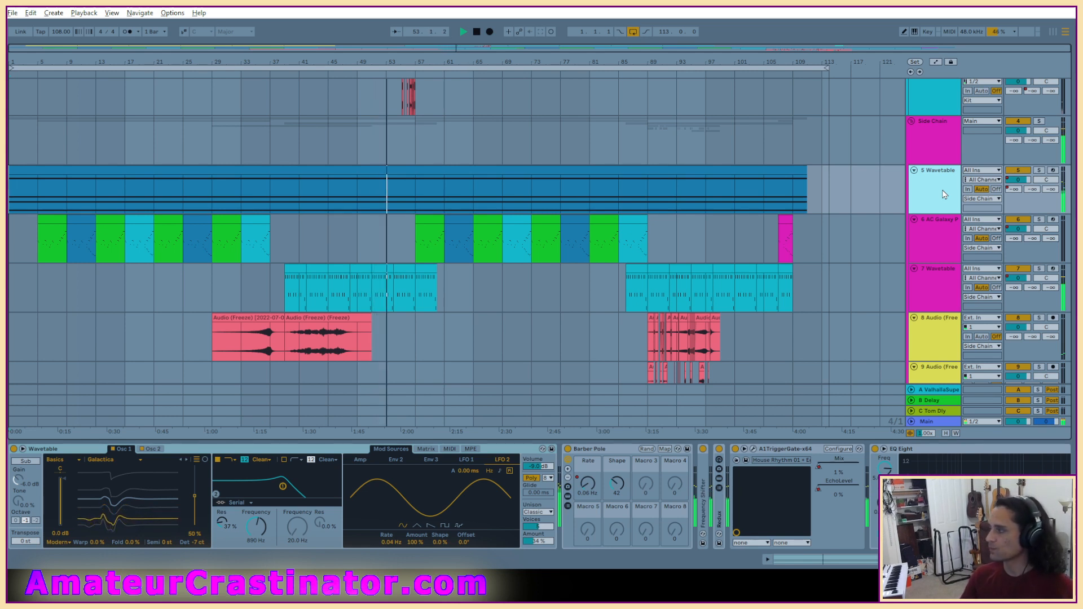
Insert an audio track below the blue Wavetable track, change its colour, and arm it with a Vocoder on it.
{"action": "key", "text": "ctrl+t"}
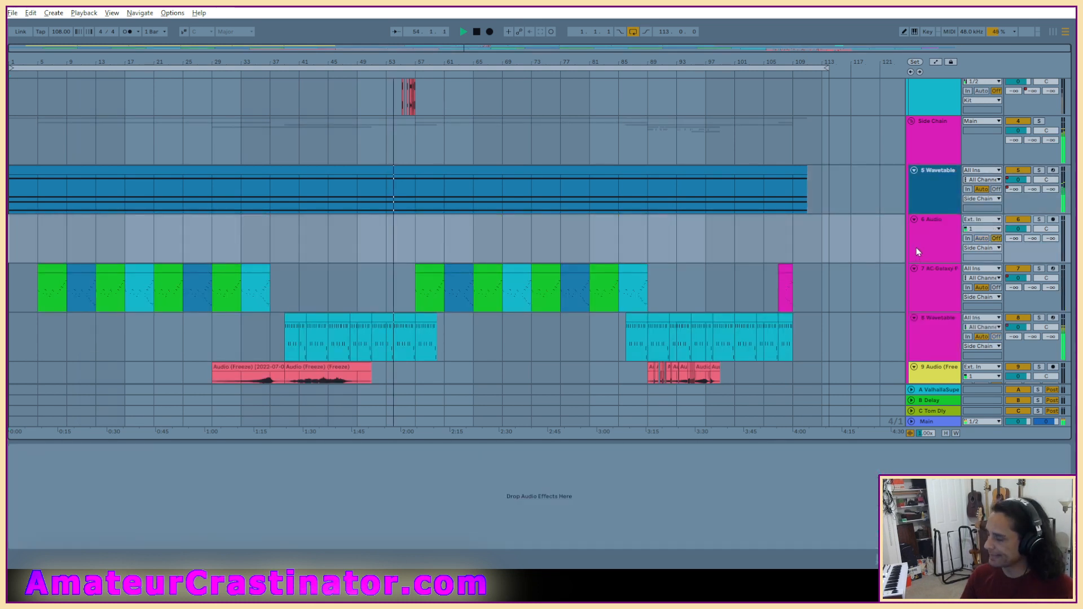
{"action": "right_click", "coordinate": [927, 234]}
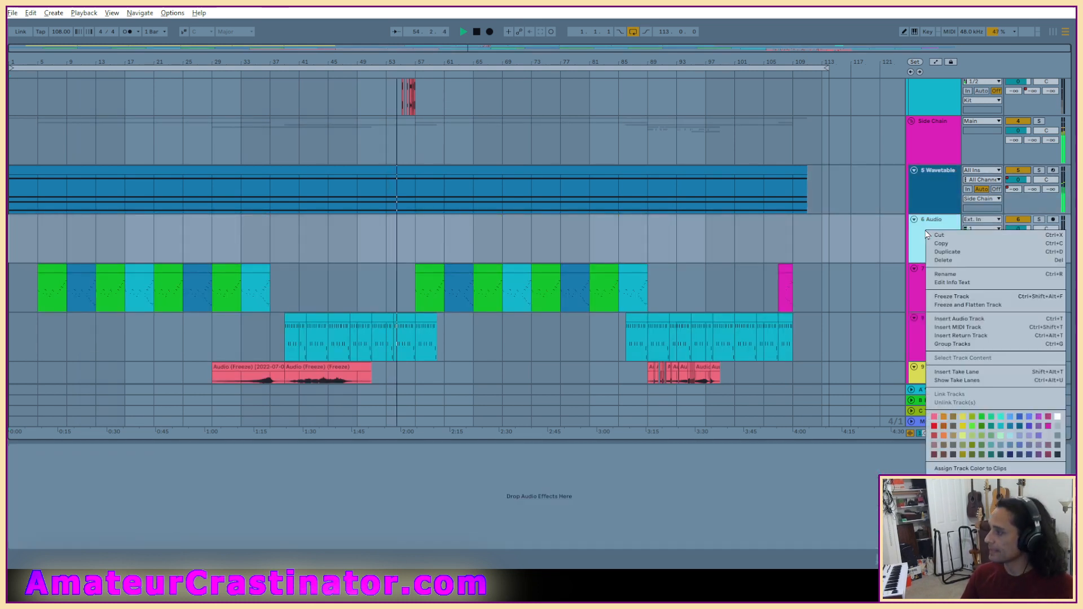
{"action": "left_click", "coordinate": [1010, 435]}
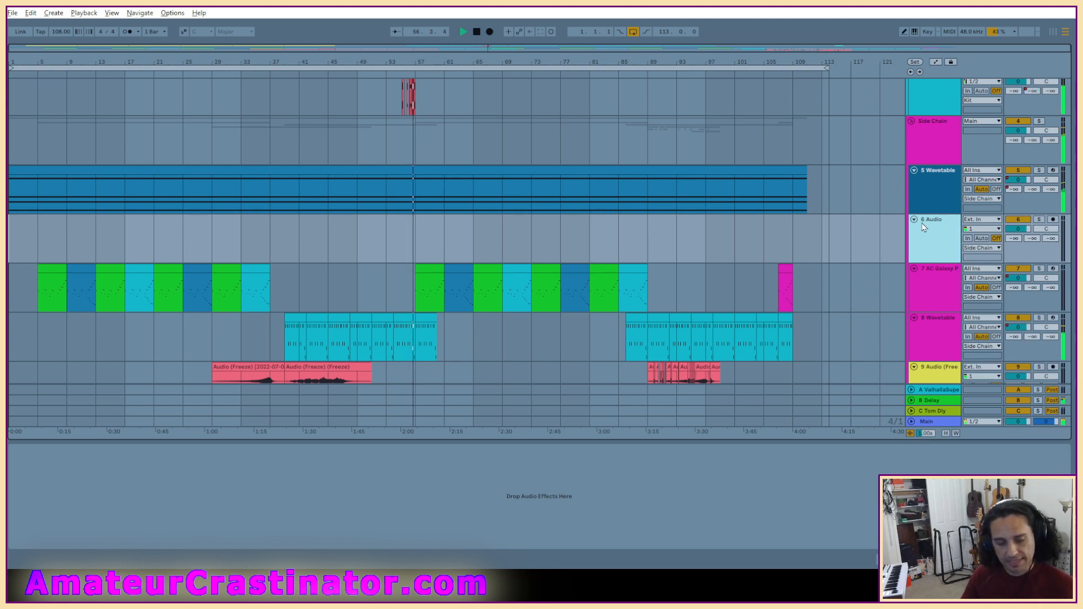
{"action": "left_click", "coordinate": [1053, 220]}
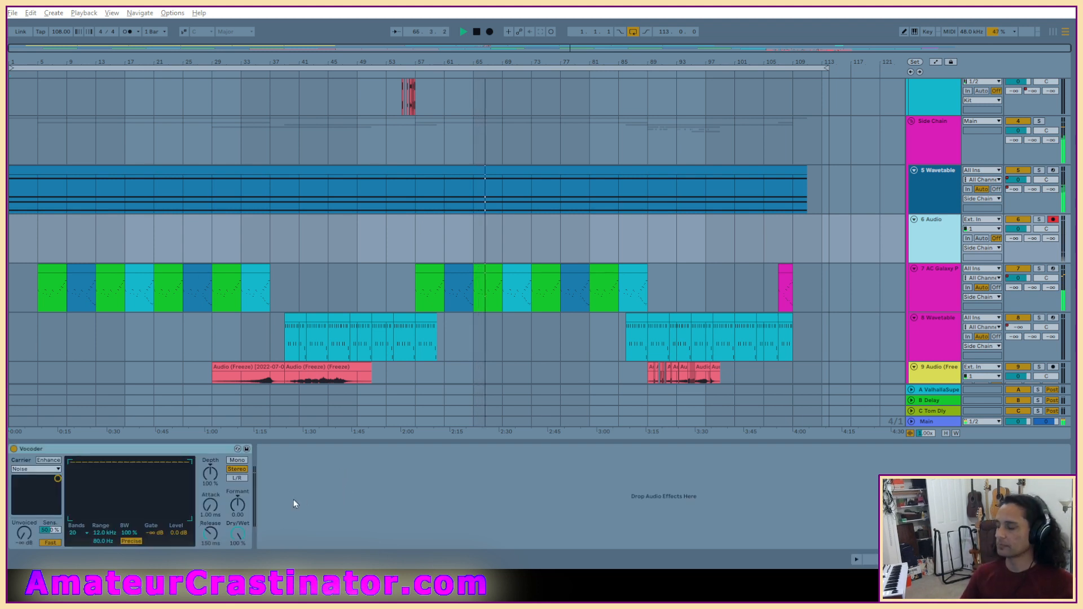
Set the Vocoder to 16 bands with an External carrier from 5-Wavetable, and switch the audio track's monitoring to In.
{"action": "left_click", "coordinate": [80, 535]}
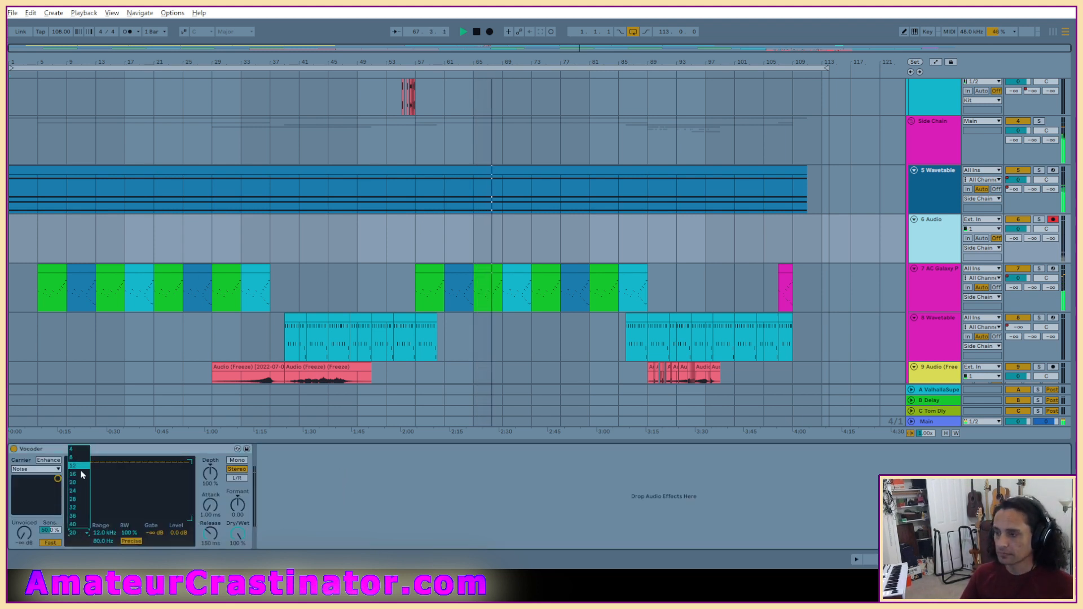
{"action": "left_click", "coordinate": [81, 473]}
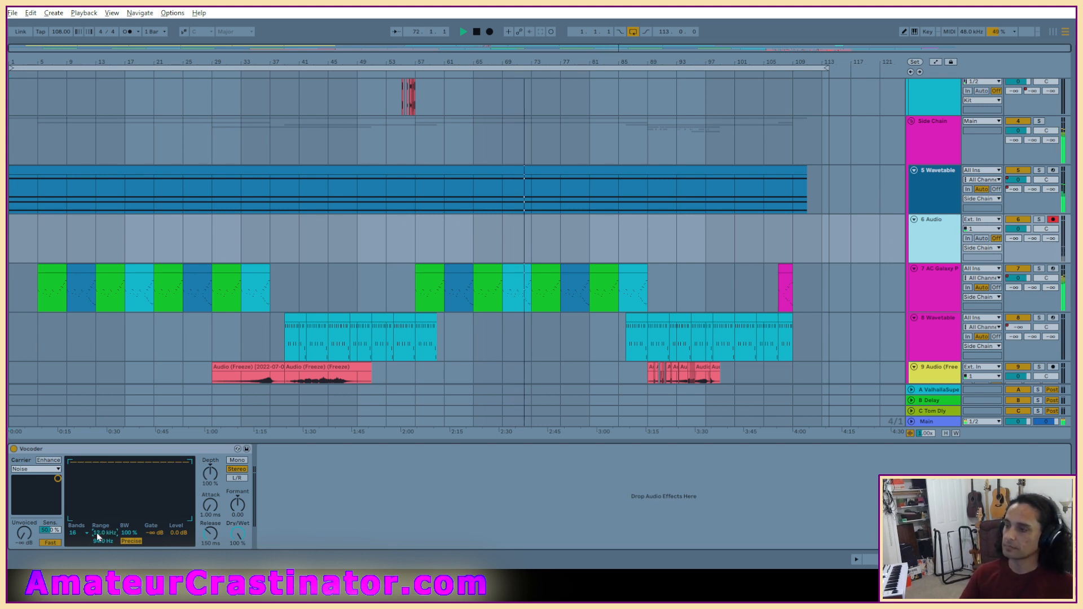
{"action": "left_click", "coordinate": [23, 473]}
{"action": "left_click", "coordinate": [31, 483]}
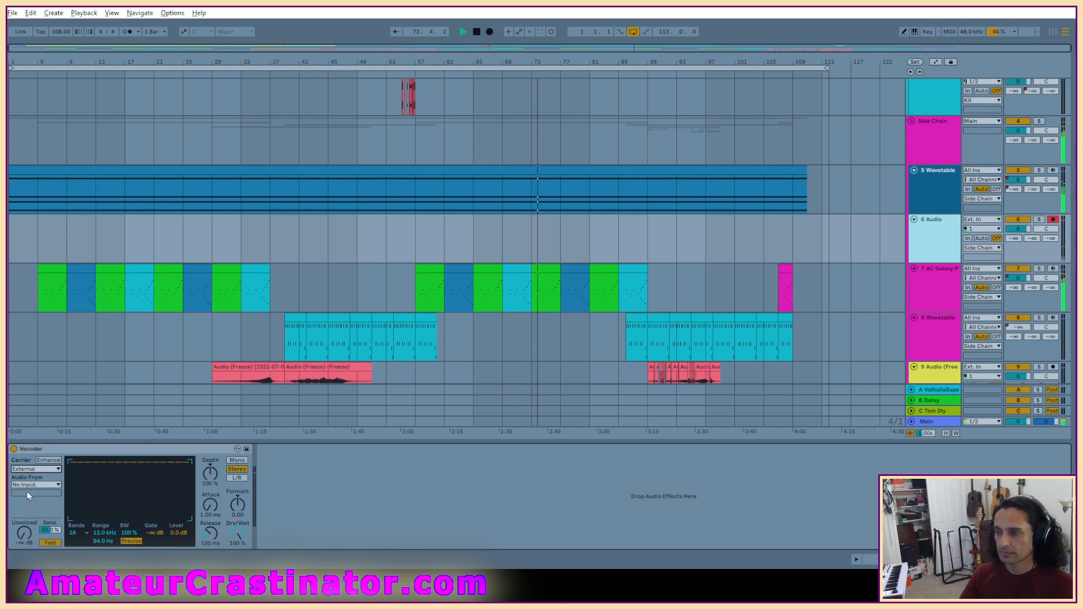
{"action": "left_click", "coordinate": [31, 485]}
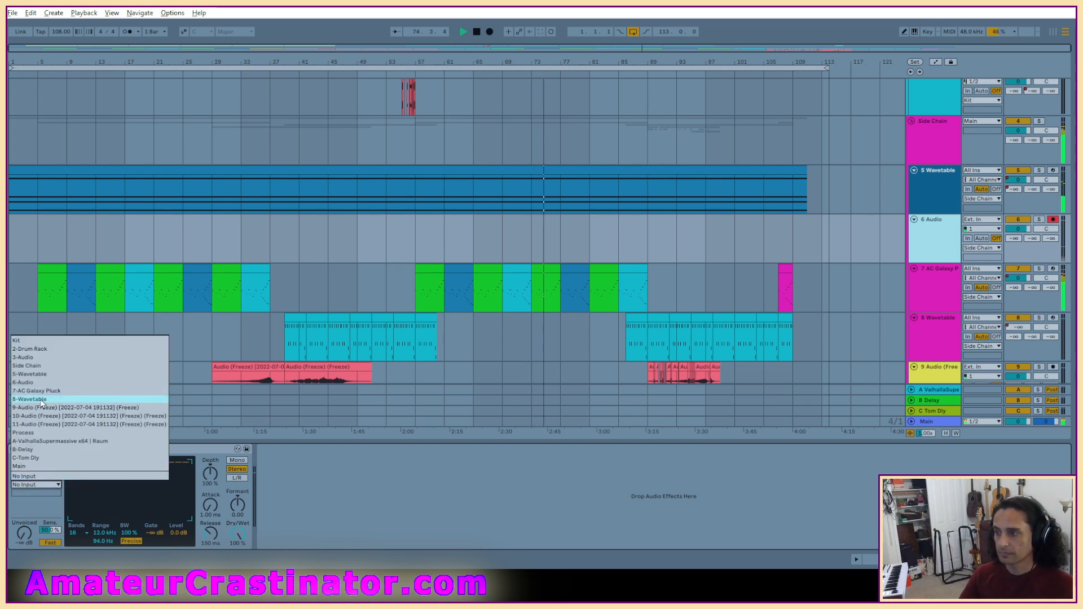
{"action": "left_click", "coordinate": [30, 374]}
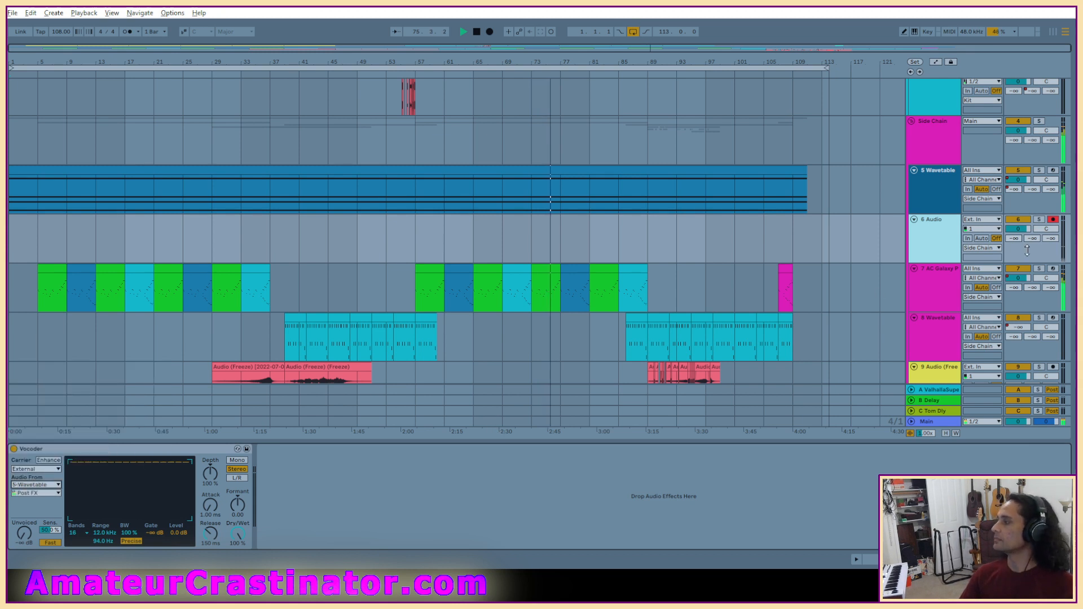
{"action": "left_click", "coordinate": [967, 238]}
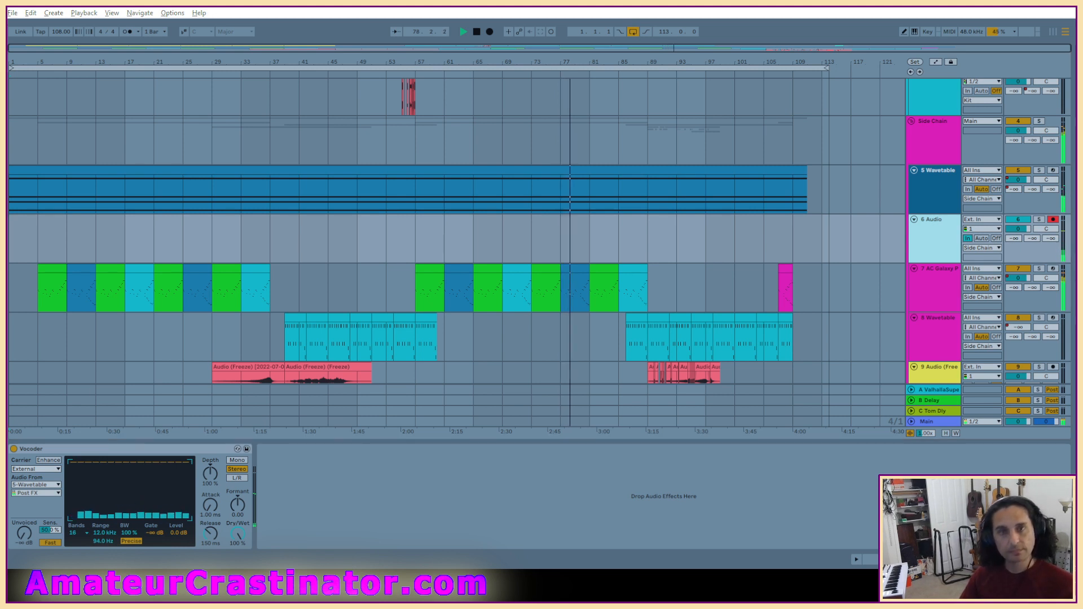
Add a Saturator and a Limiter after the Vocoder, setting the Saturator to Medium Curve with 4 dB of Drive.
{"action": "key", "text": "Return"}
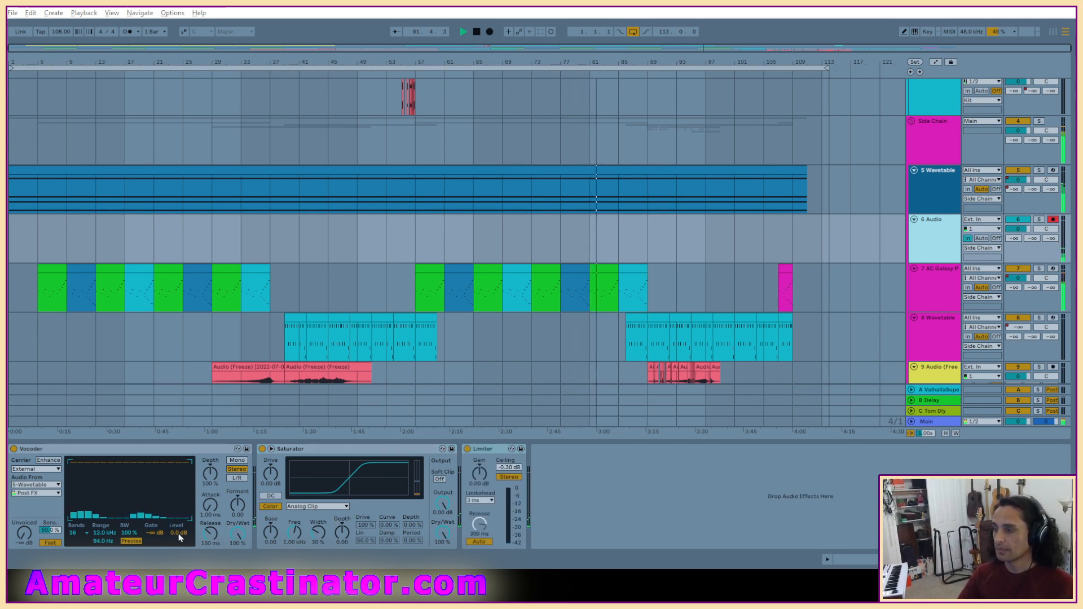
{"action": "left_click_drag", "start_coordinate": [179, 534], "coordinate": [178, 480]}
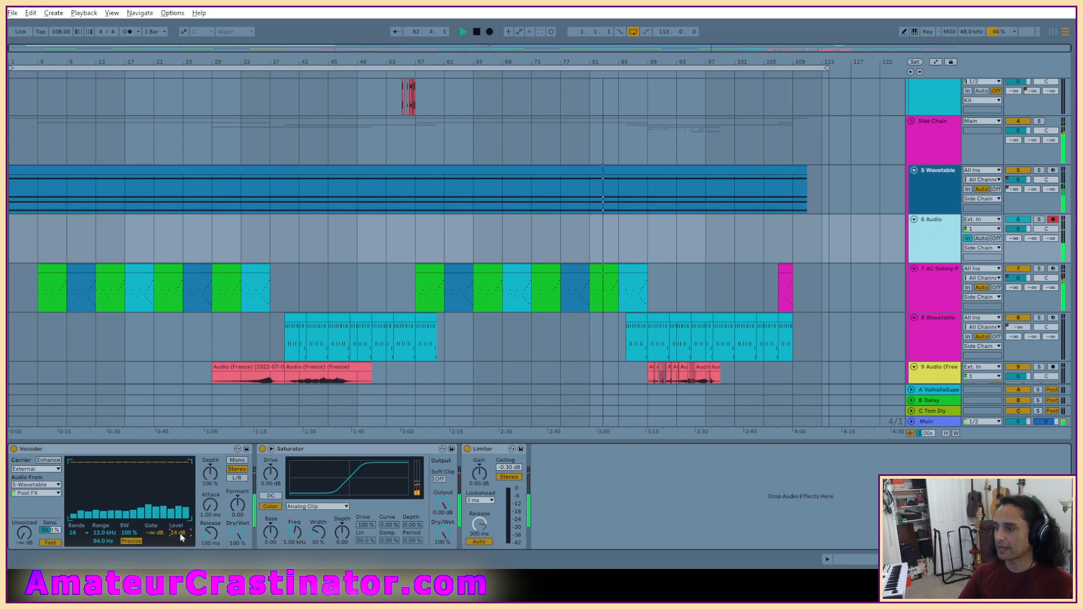
{"action": "left_click", "coordinate": [315, 507]}
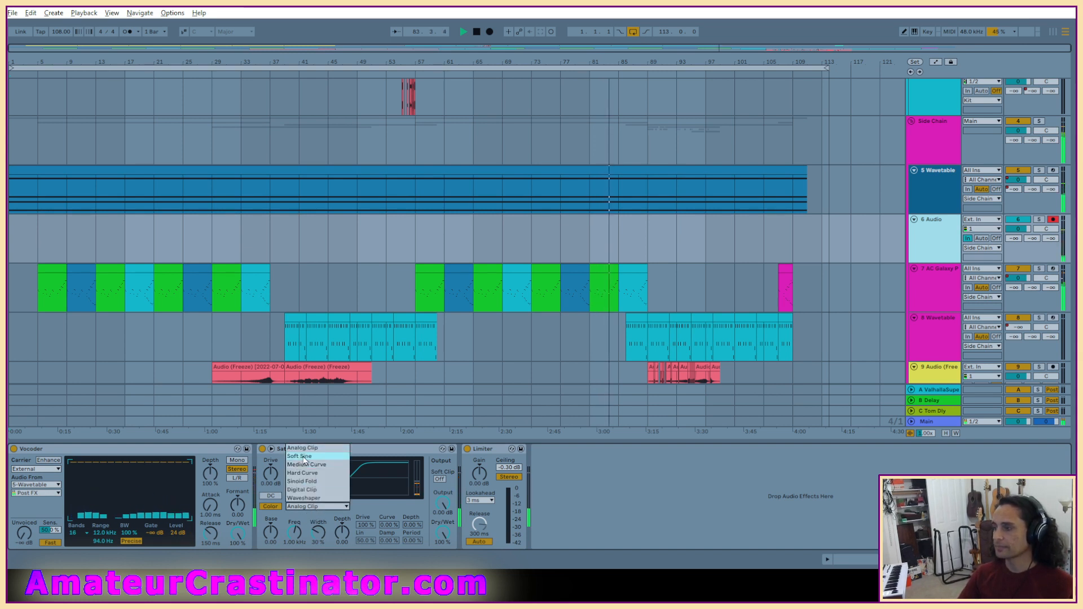
{"action": "left_click", "coordinate": [310, 464]}
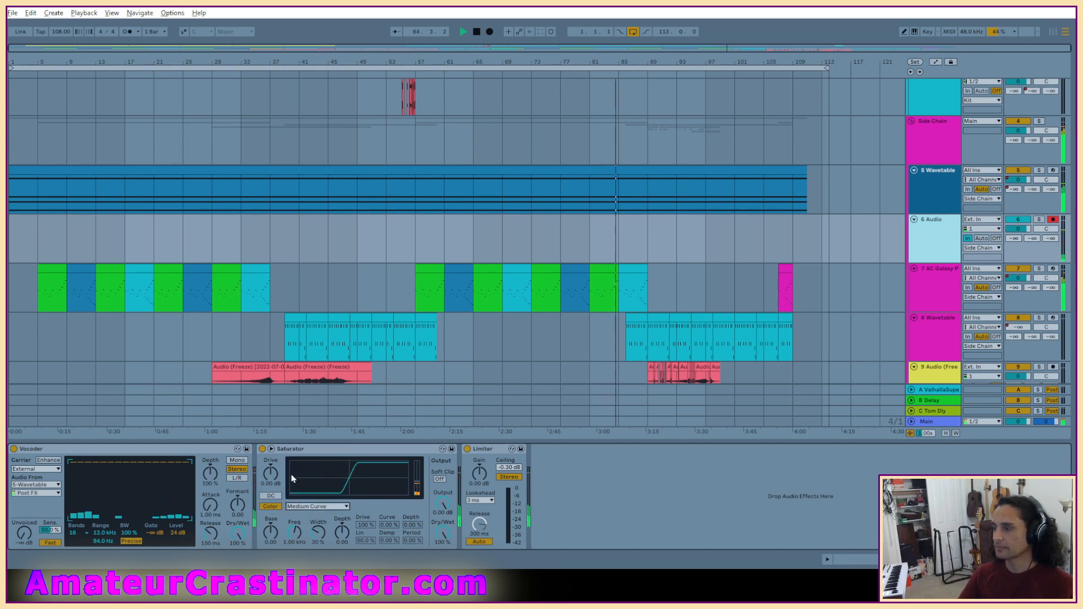
{"action": "left_click_drag", "start_coordinate": [271, 475], "coordinate": [270, 463]}
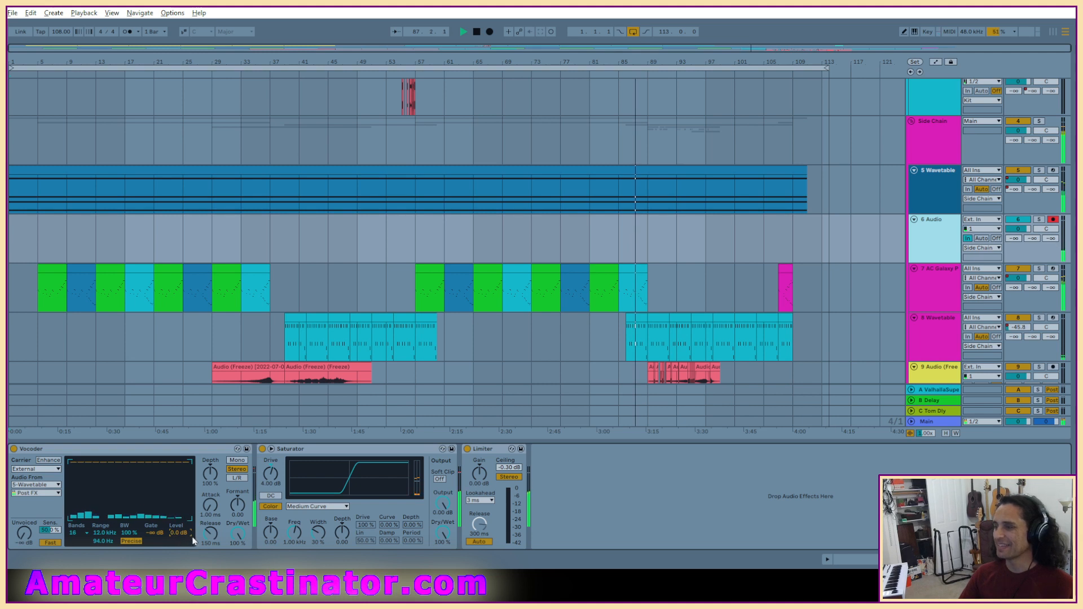
{"action": "double_click", "coordinate": [268, 478]}
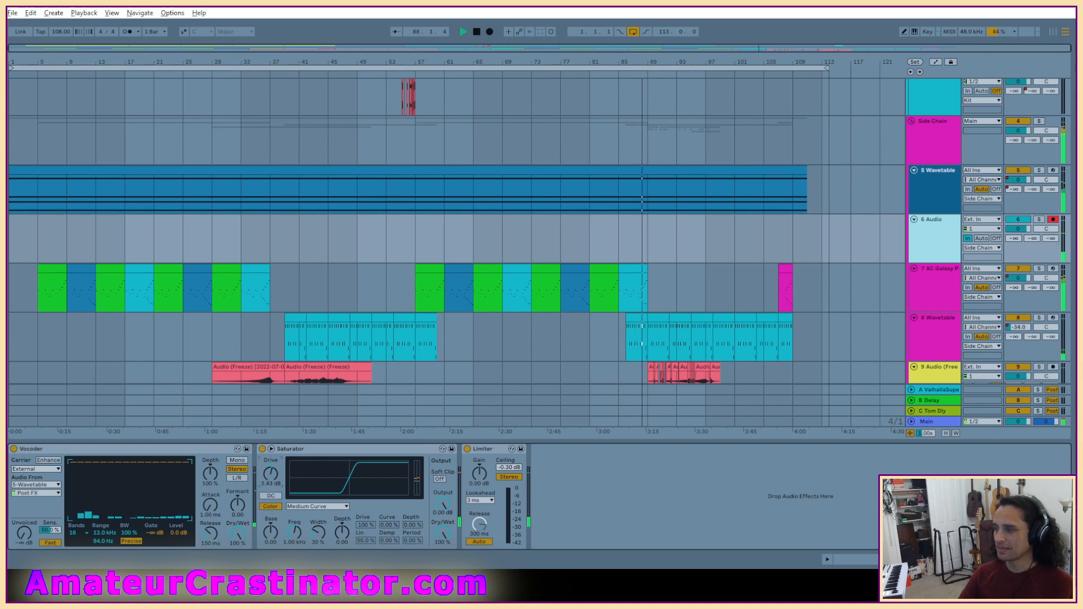
{"action": "left_click_drag", "start_coordinate": [268, 478], "coordinate": [268, 469]}
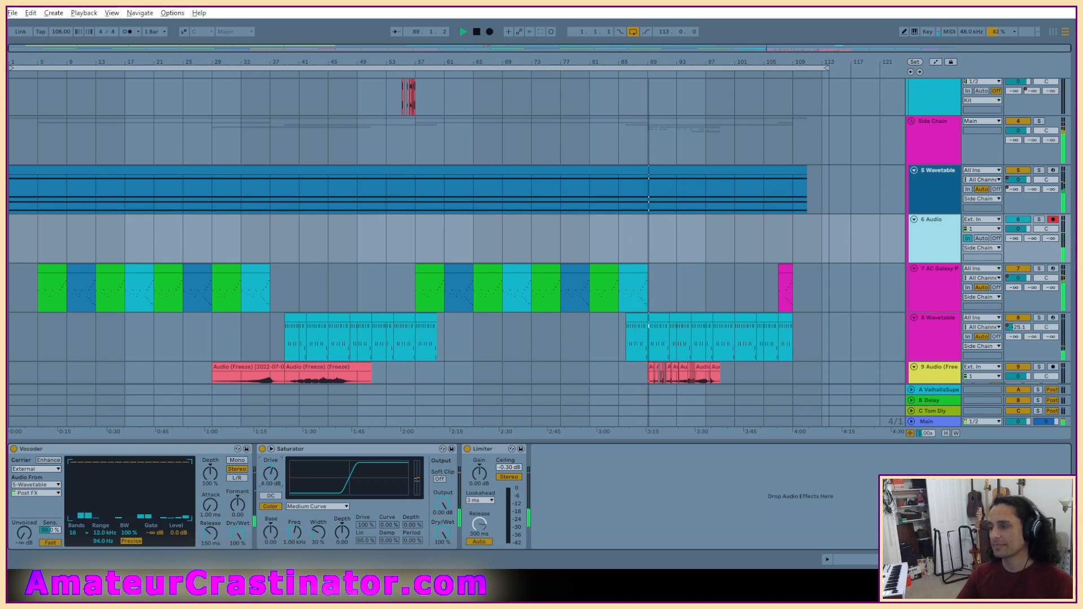
Tune the Vocoder while replaying from bar 37: Level 12 dB, Attack 2.89 ms, Release 67.3 ms, Formant 3.43, Depth 108 %.
{"action": "left_click_drag", "start_coordinate": [171, 531], "coordinate": [172, 502]}
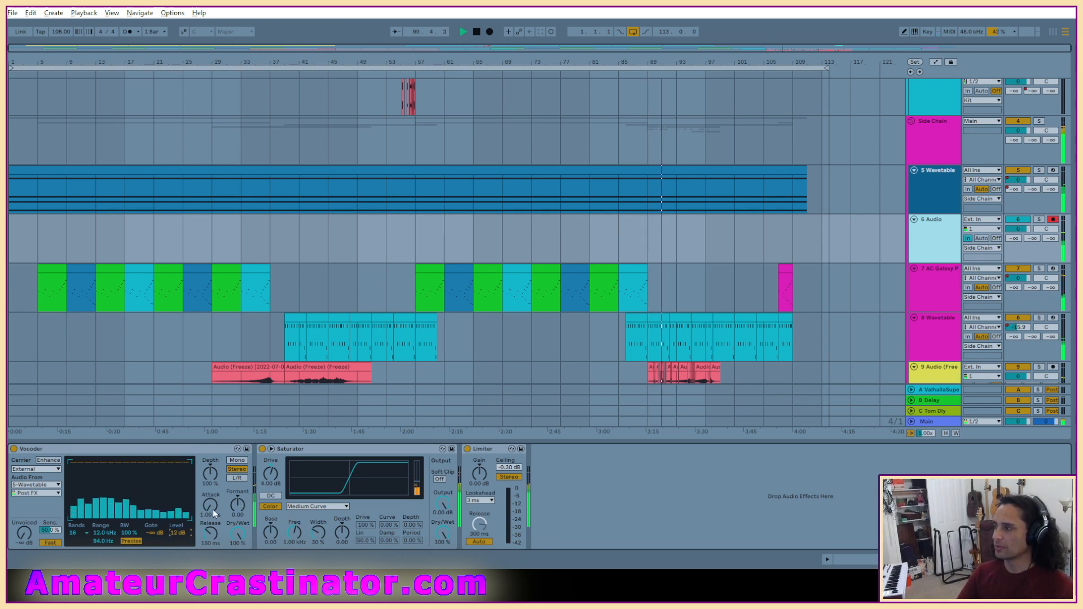
{"action": "left_click_drag", "start_coordinate": [207, 507], "coordinate": [208, 502]}
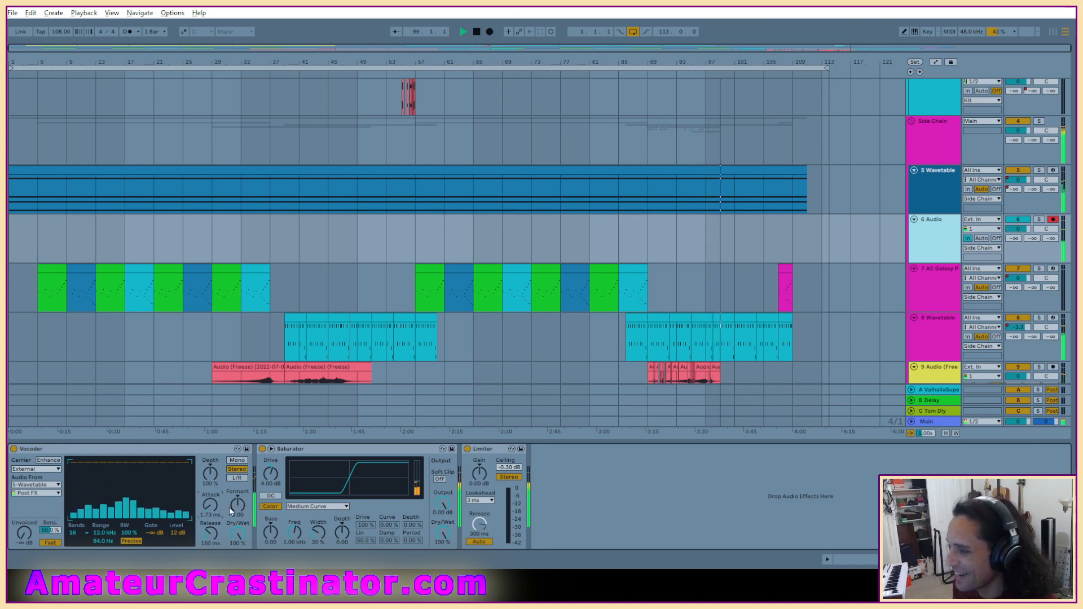
{"action": "left_click", "coordinate": [272, 144]}
{"action": "left_click", "coordinate": [282, 248]}
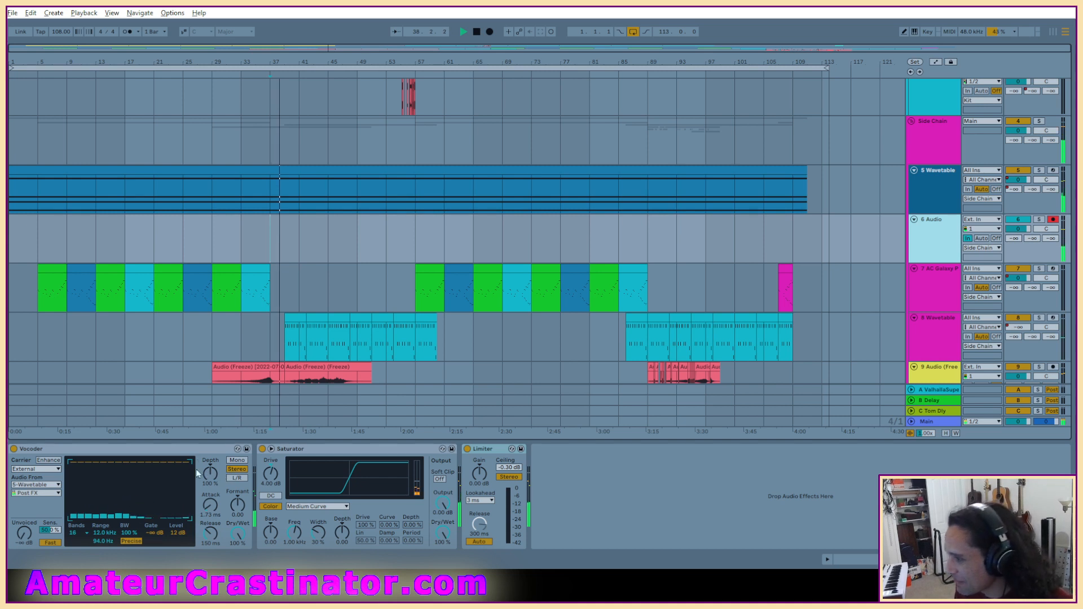
{"action": "left_click_drag", "start_coordinate": [211, 533], "coordinate": [237, 492]}
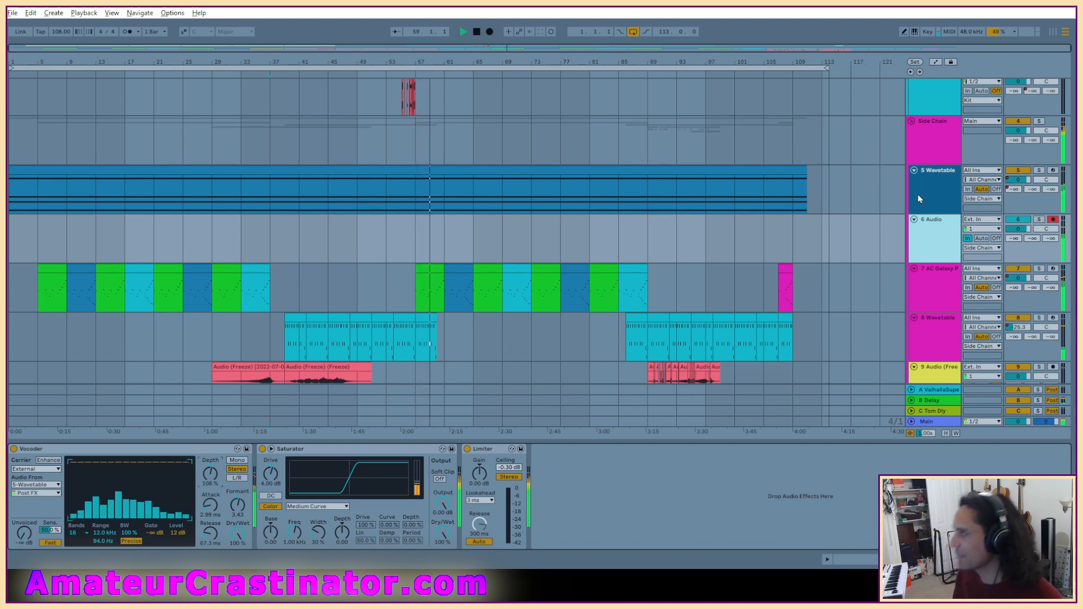
Delete the audio track holding the Vocoder chain and stop playback.
{"action": "left_click", "coordinate": [919, 241]}
{"action": "key", "text": "Delete"}
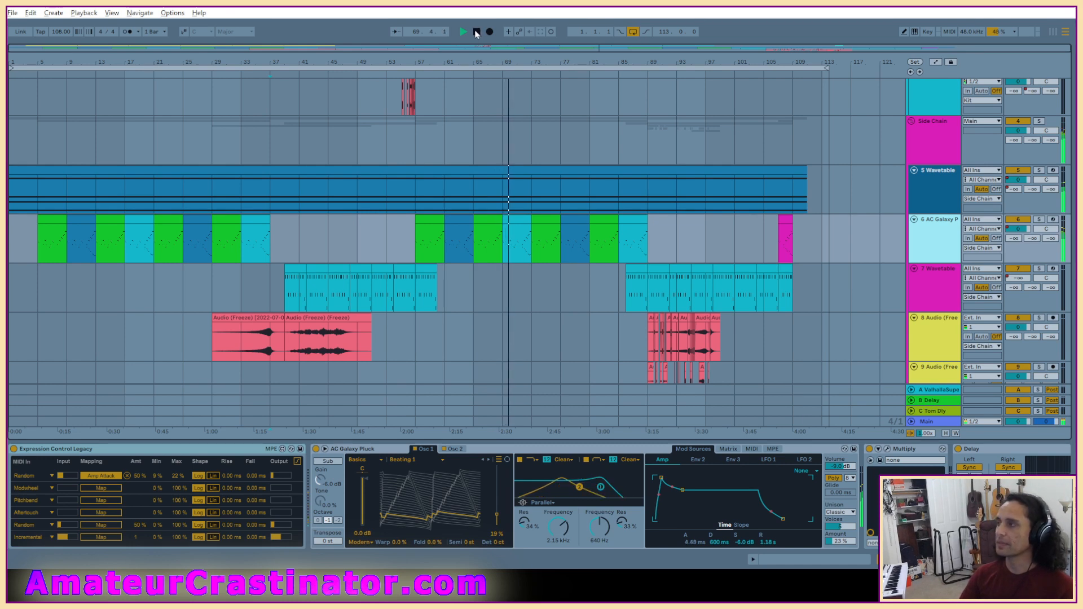
{"action": "left_click", "coordinate": [477, 32]}
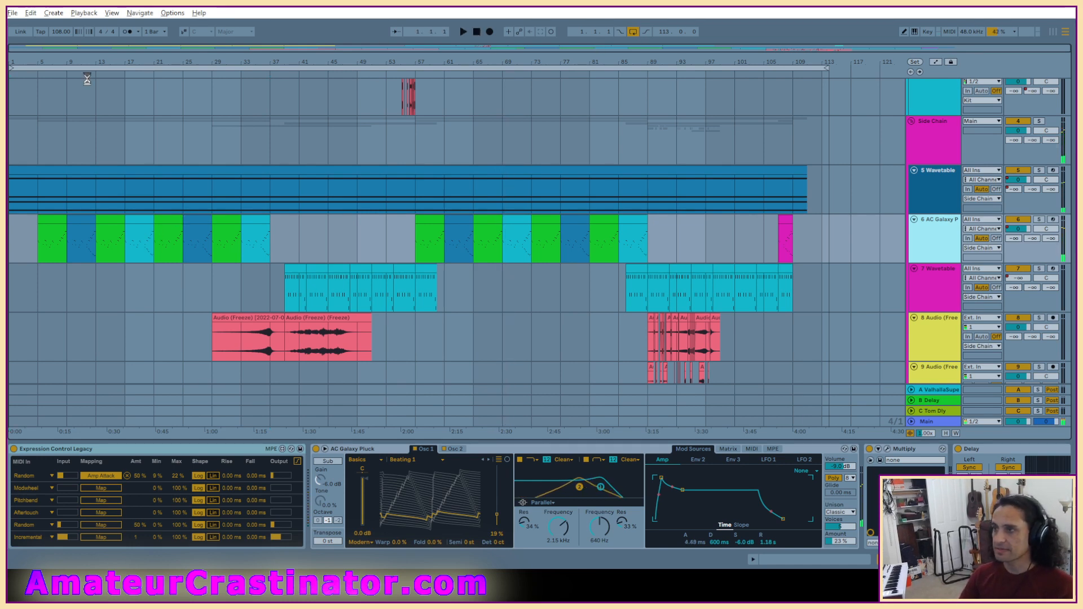
Open the Live Set in the stoned b Project folder of Album 002.
{"action": "left_click", "coordinate": [12, 13]}
{"action": "left_click", "coordinate": [33, 38]}
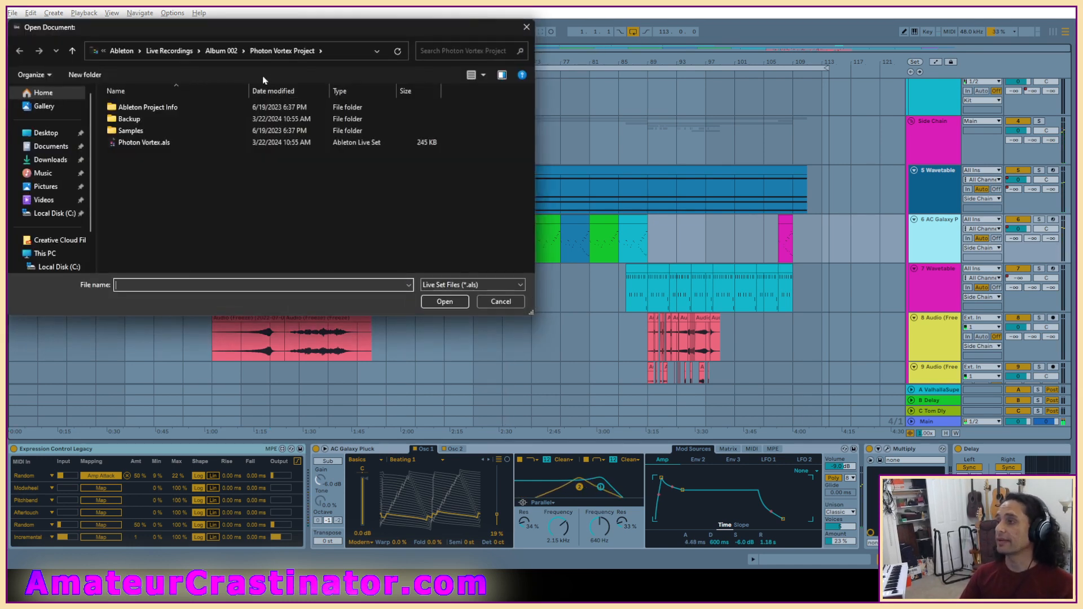
{"action": "left_click", "coordinate": [214, 51]}
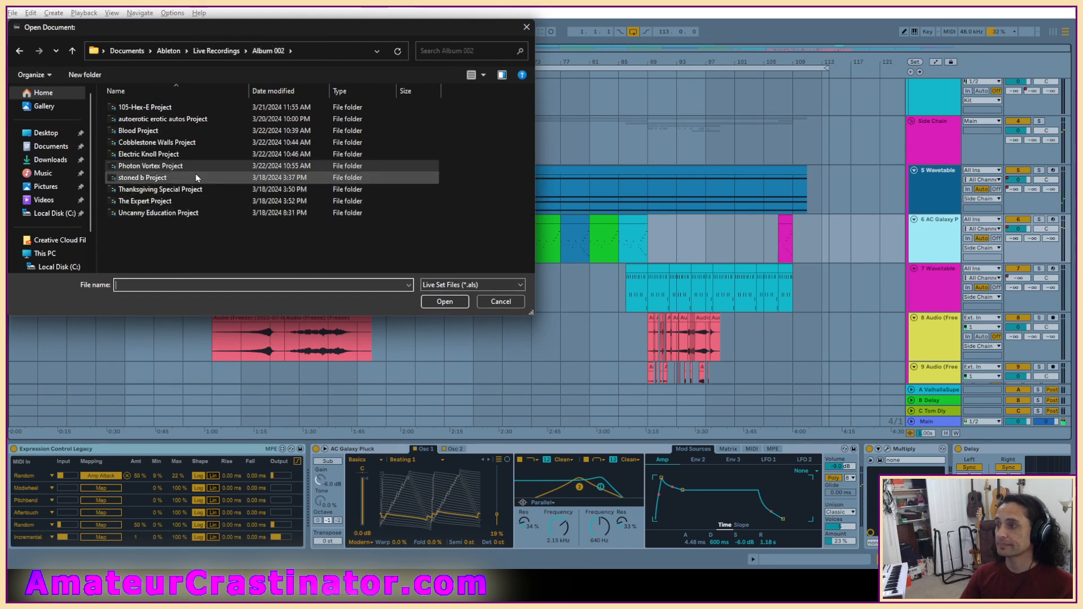
{"action": "double_click", "coordinate": [155, 178]}
{"action": "double_click", "coordinate": [141, 144]}
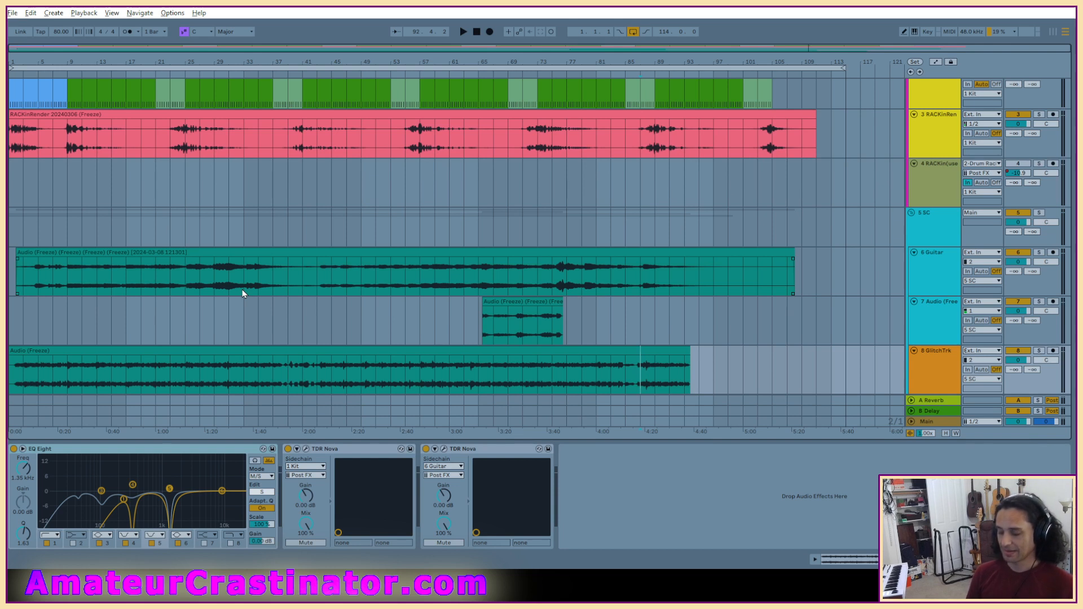
Play the song, widen the track headers, and check the Kit group's EQ Eight, Multiband Dynamics and Limiter.
{"action": "left_click", "coordinate": [467, 32]}
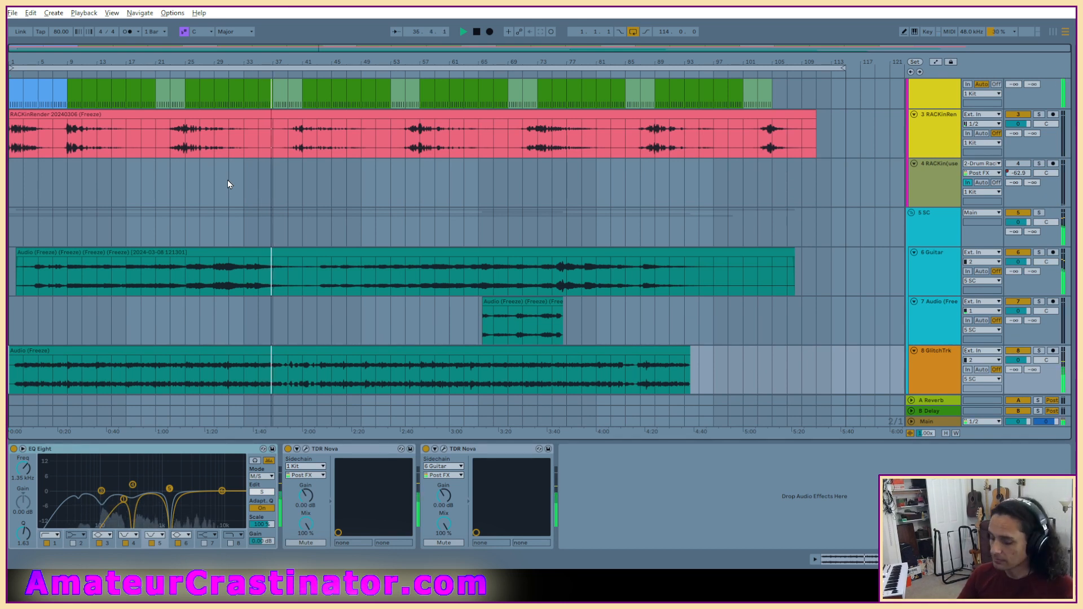
{"action": "scroll", "coordinate": [932, 156], "scroll_direction": "up", "scroll_amount": 2}
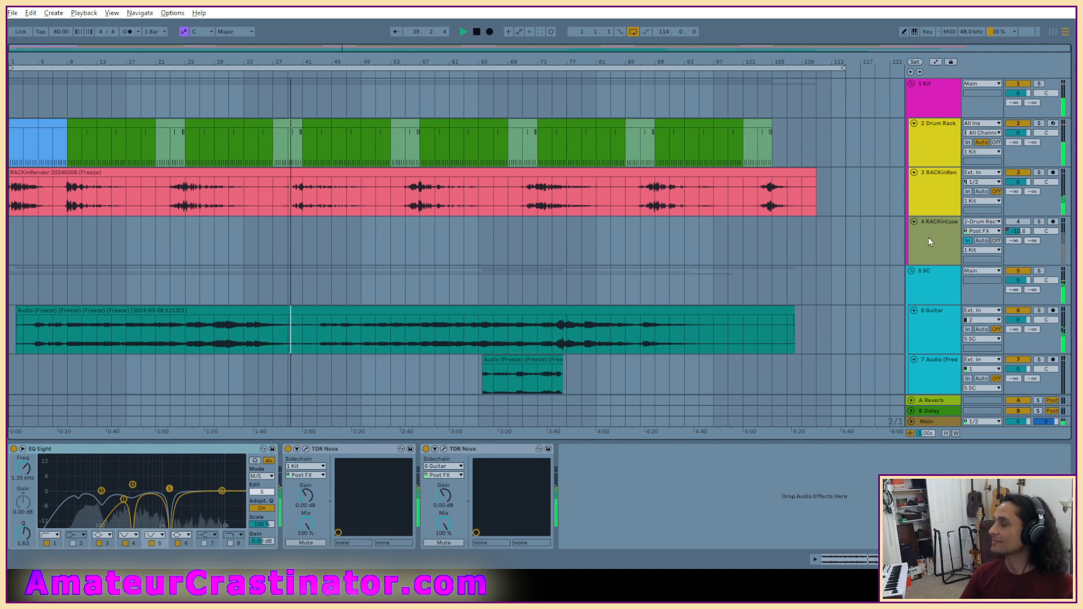
{"action": "left_click_drag", "start_coordinate": [909, 237], "coordinate": [876, 236]}
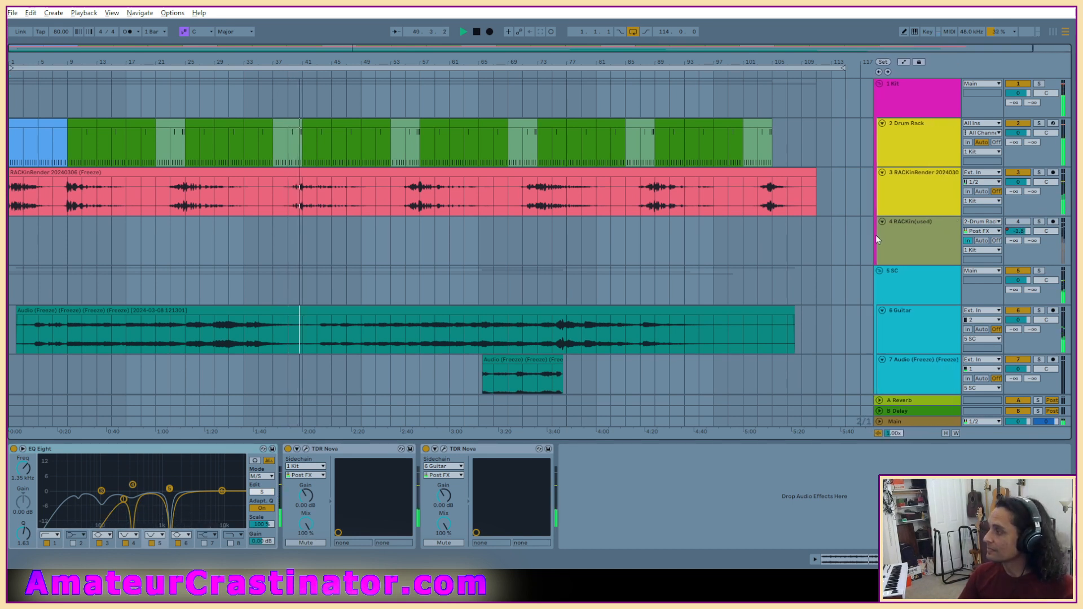
{"action": "left_click", "coordinate": [925, 104]}
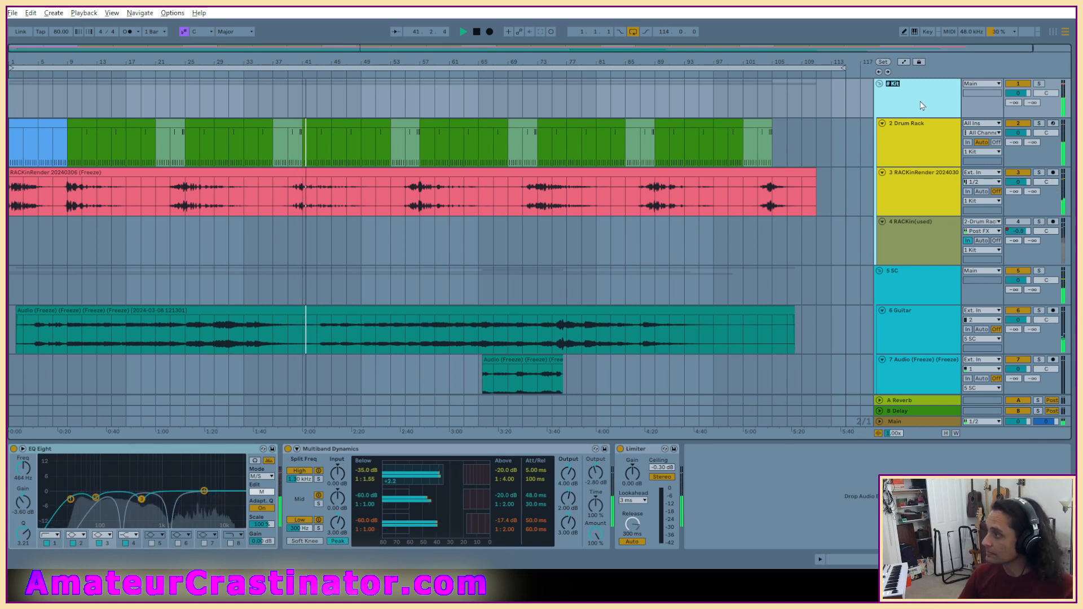
Rename the Kit group as KitHi.
{"action": "key", "text": "Right"}
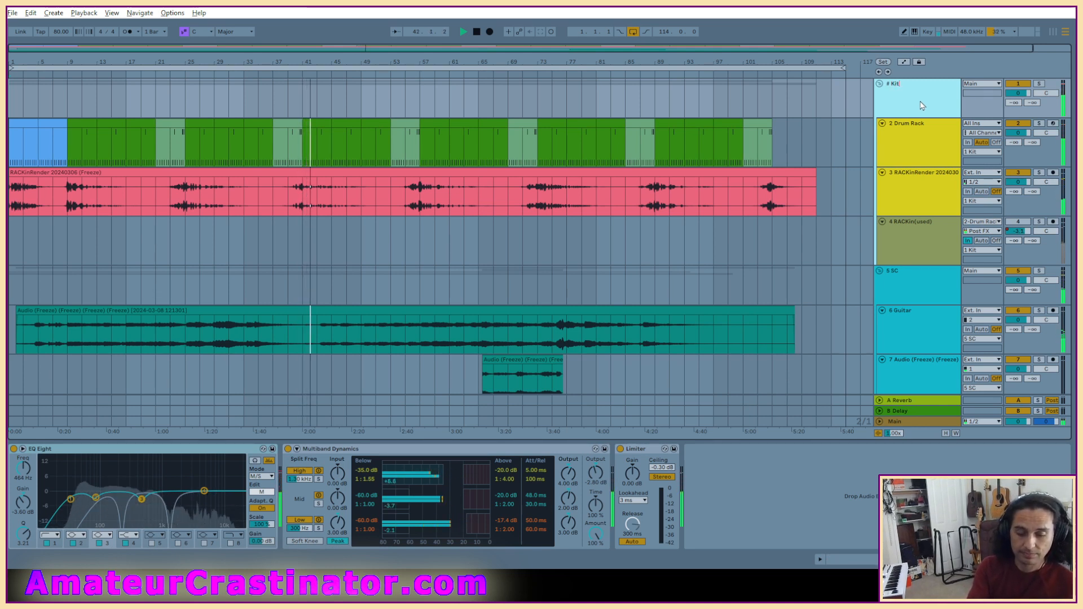
{"action": "type", "text": "Hi"}
{"action": "key", "text": "Return"}
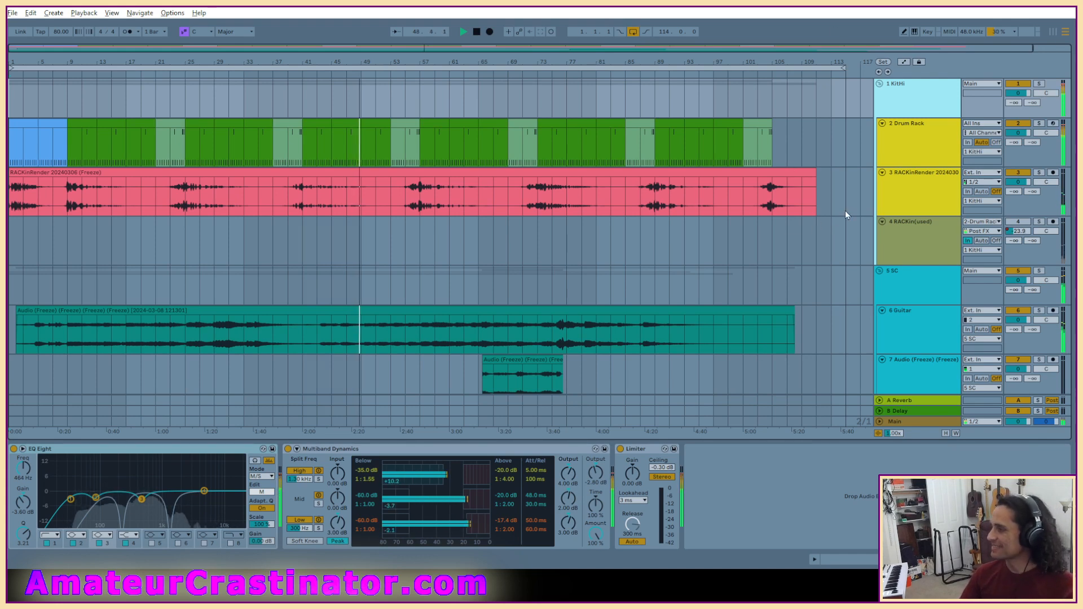
Insert an audio track below RACKin(used) and name it KitLo.
{"action": "left_click", "coordinate": [909, 248]}
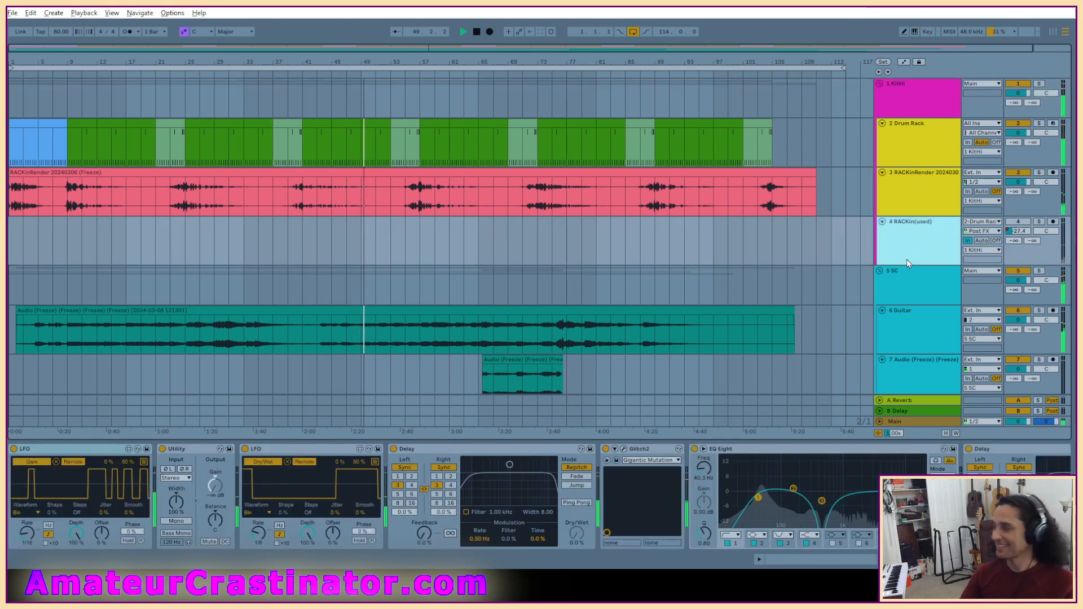
{"action": "key", "text": "ctrl+t"}
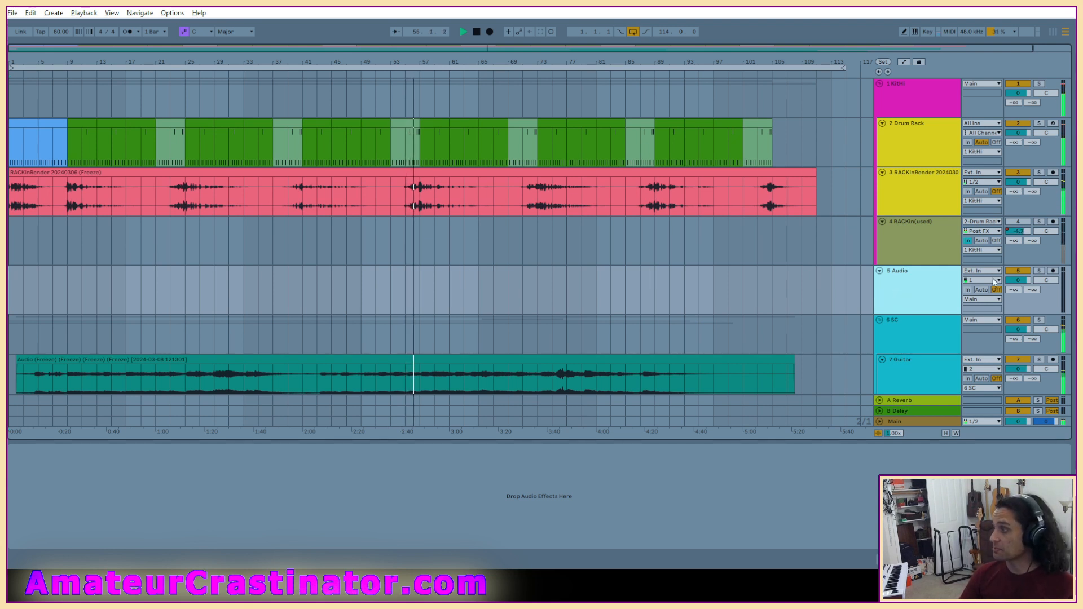
{"action": "key", "text": "ctrl+r"}
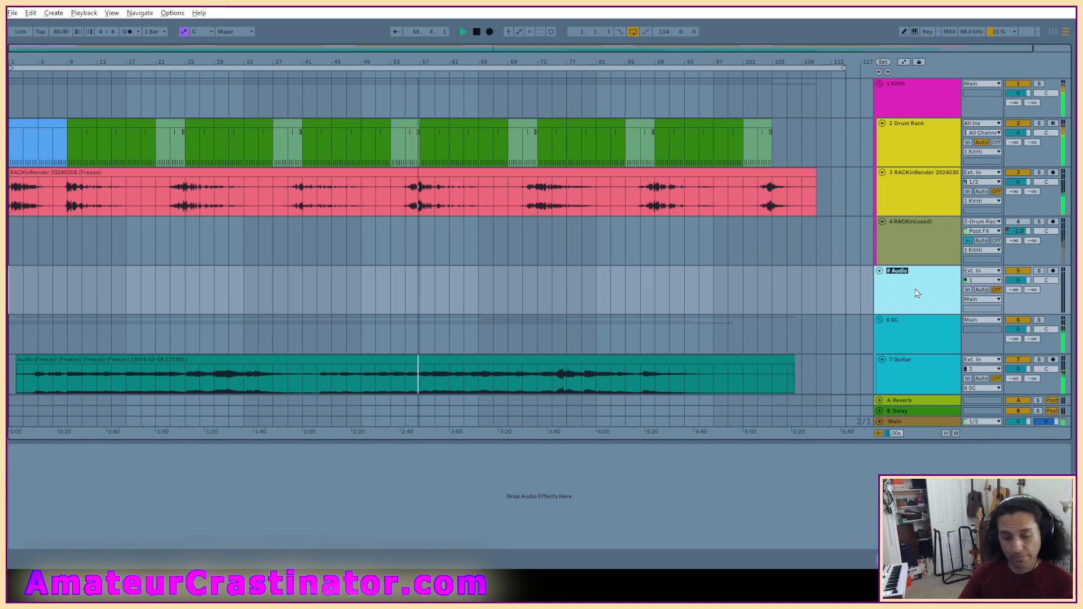
{"action": "type", "text": "# HKit"}
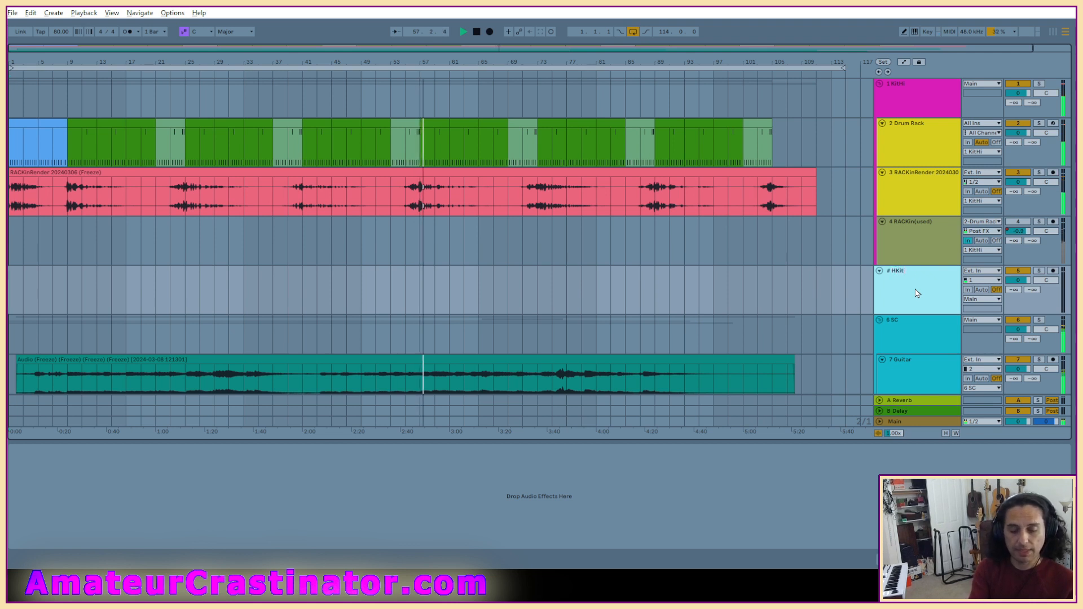
{"action": "type", "text": "Lo"}
{"action": "key", "text": "Return"}
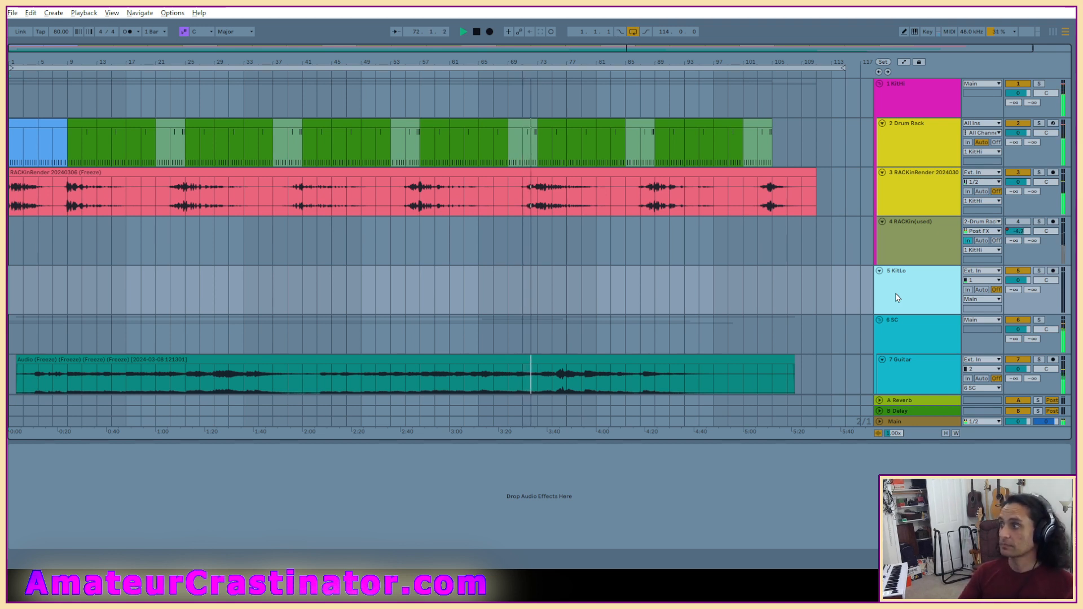
Add an EQ Eight to KitLo and make band 4 a high-cut filter at about 800 Hz.
{"action": "scroll", "coordinate": [844, 299], "scroll_direction": "down", "scroll_amount": 8}
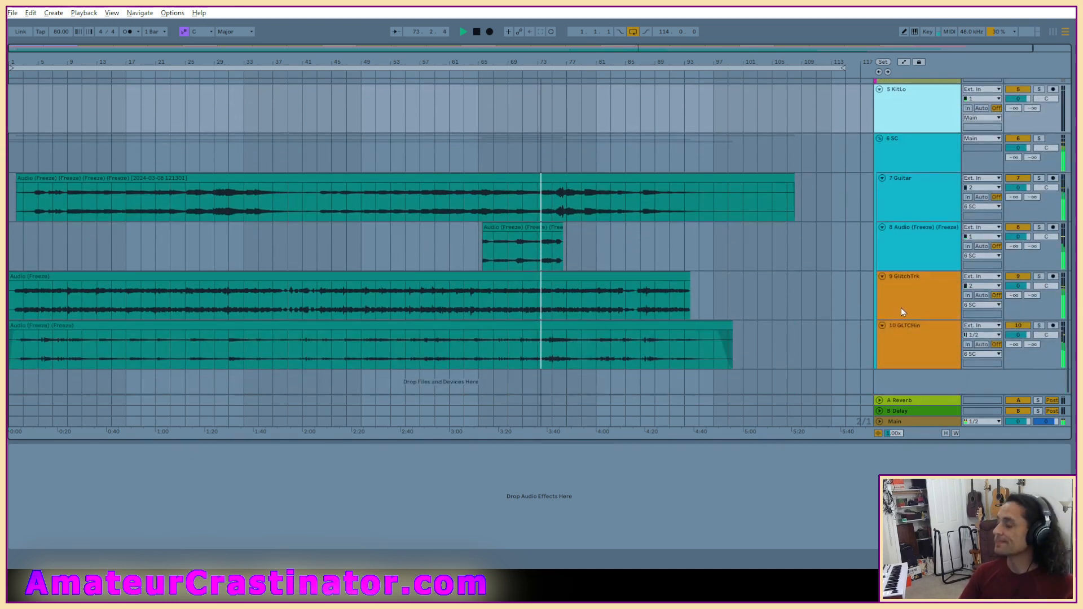
{"action": "scroll", "coordinate": [897, 307], "scroll_direction": "up", "scroll_amount": 8}
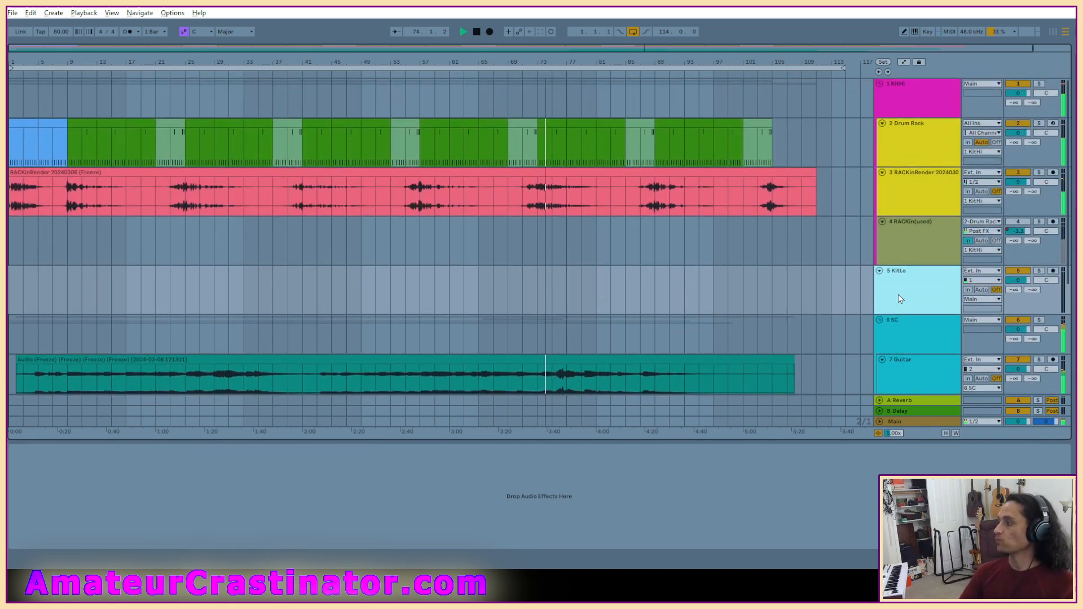
{"action": "key", "text": "alt+Tab"}
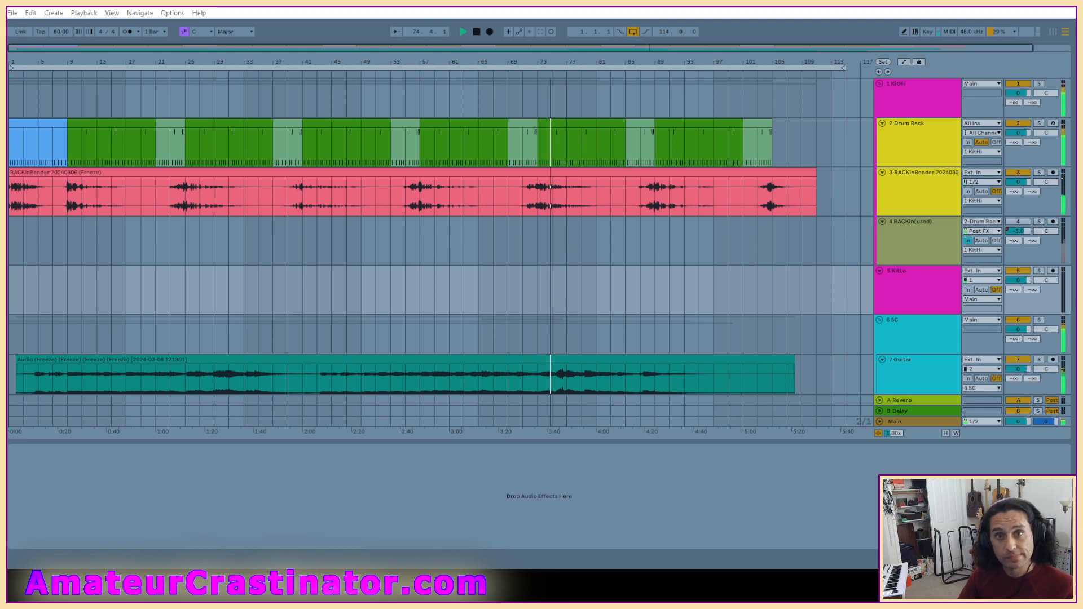
{"action": "left_click_drag", "start_coordinate": [8, 473], "coordinate": [61, 473]}
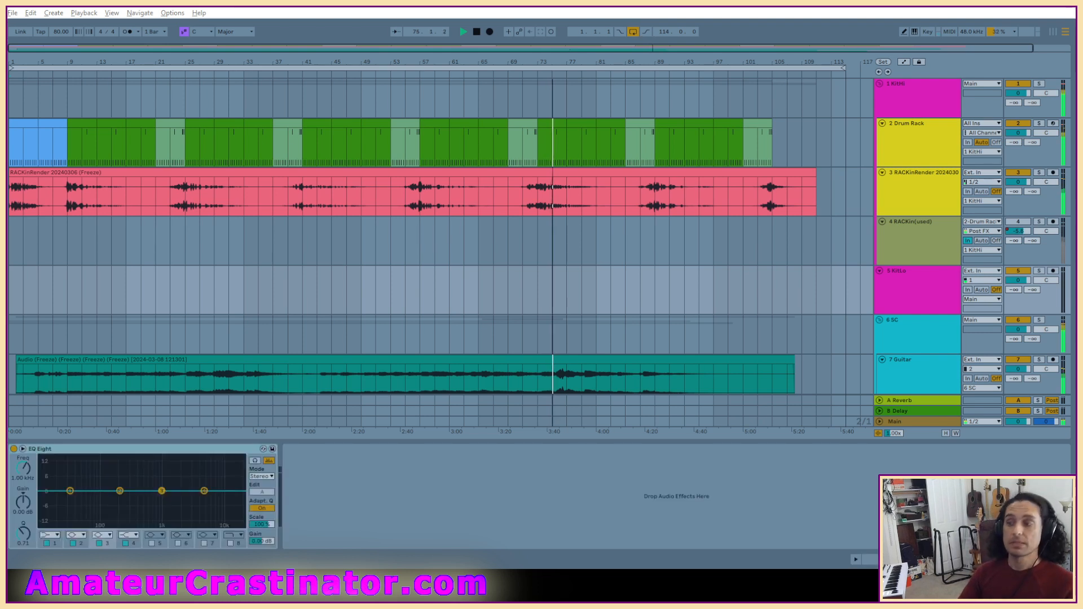
{"action": "left_click", "coordinate": [129, 534]}
{"action": "left_click", "coordinate": [129, 524]}
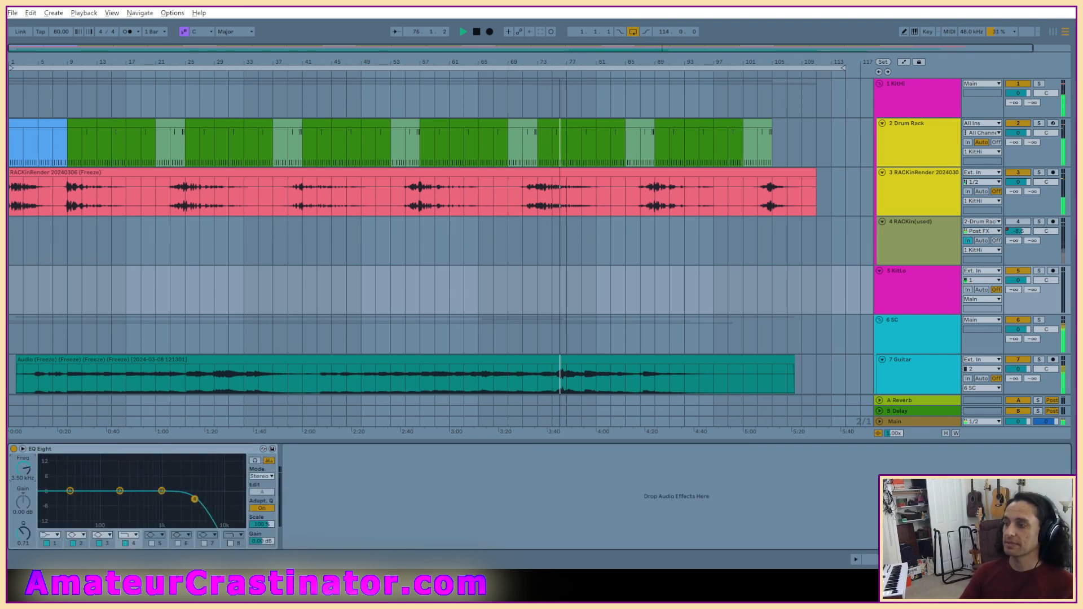
{"action": "left_click_drag", "start_coordinate": [34, 469], "coordinate": [34, 492]}
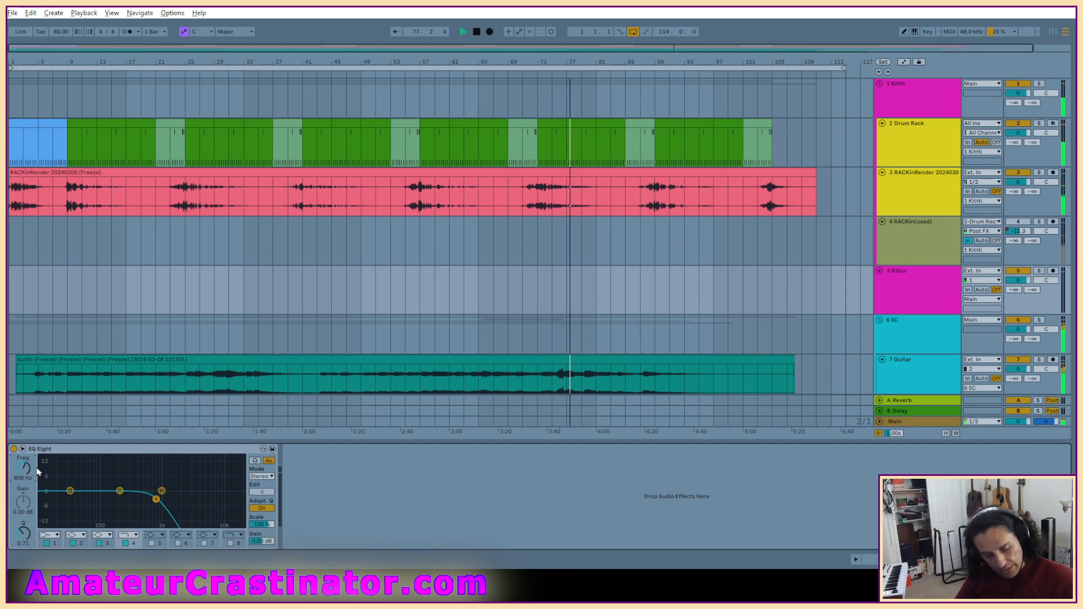
Group the KitHi group and the KitLo track together and name the new group Drumn Buss.
{"action": "left_click", "coordinate": [884, 301]}
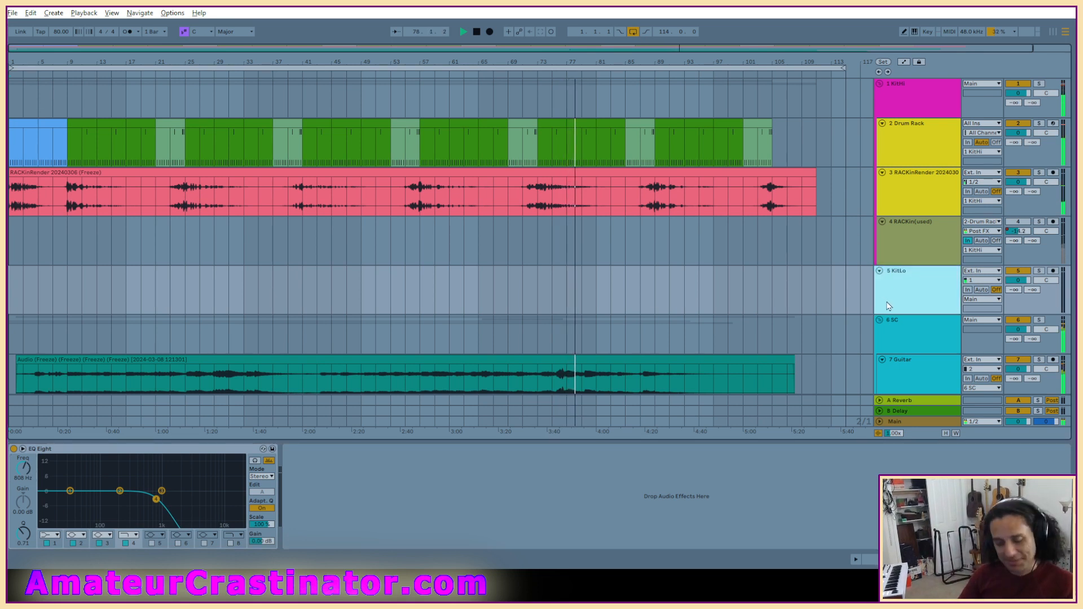
{"action": "scroll", "coordinate": [884, 306], "scroll_direction": "down", "scroll_amount": 1}
{"action": "scroll", "coordinate": [906, 209], "scroll_direction": "up", "scroll_amount": 1}
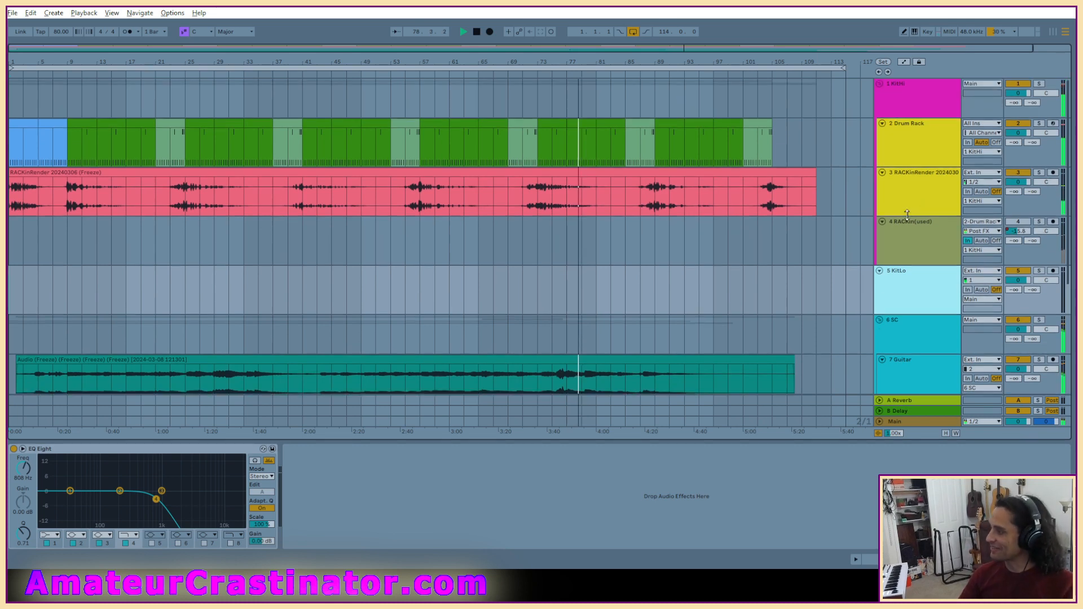
{"action": "left_click", "coordinate": [902, 106], "text": "shift"}
{"action": "key", "text": "ctrl+g"}
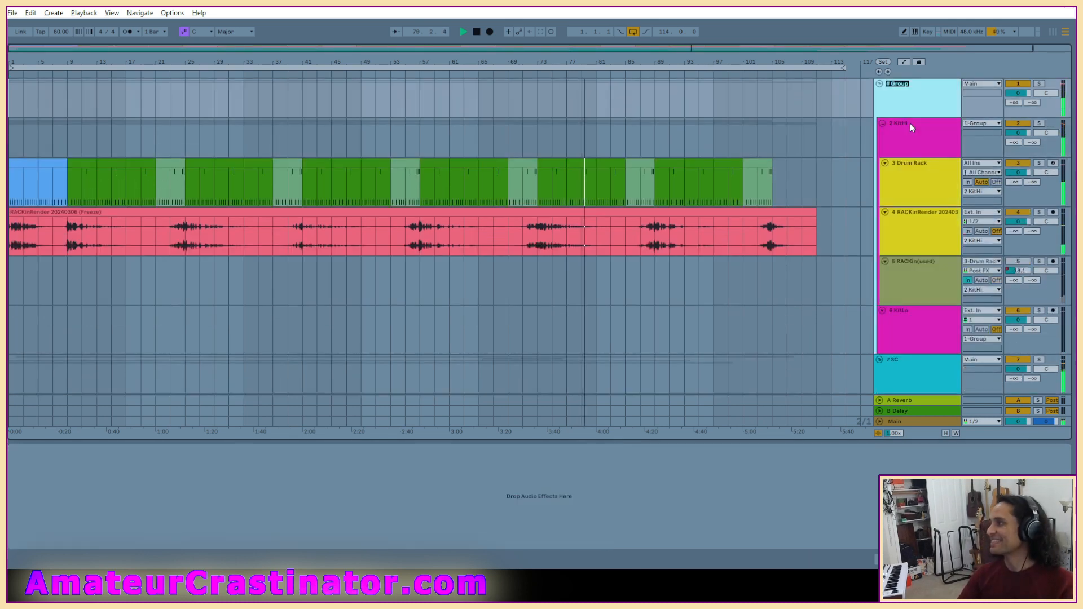
{"action": "type", "text": "# Dru"}
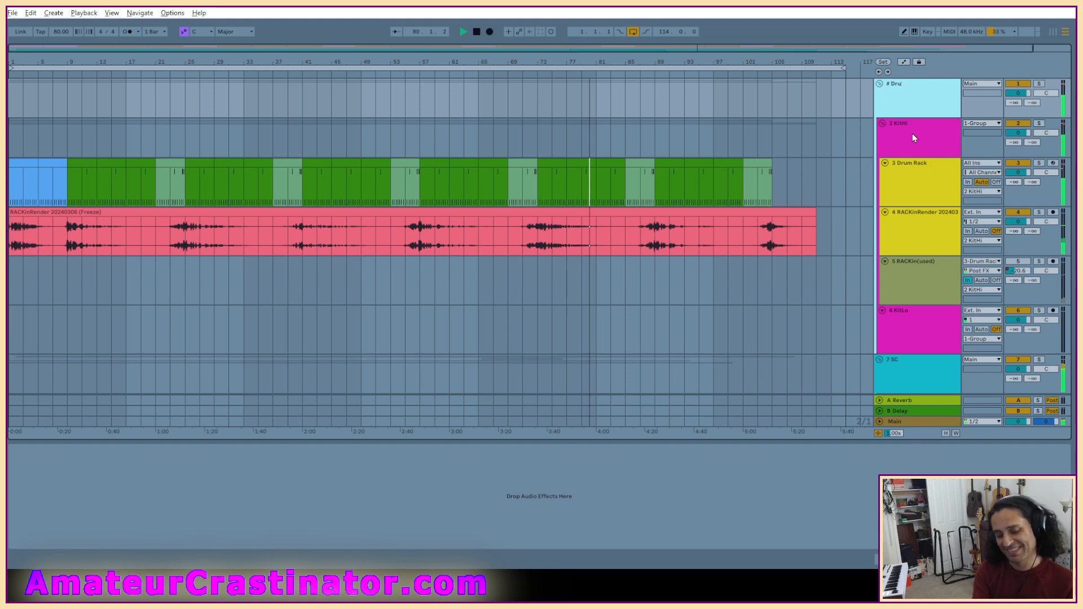
{"action": "type", "text": "mn Buss"}
{"action": "key", "text": "Return"}
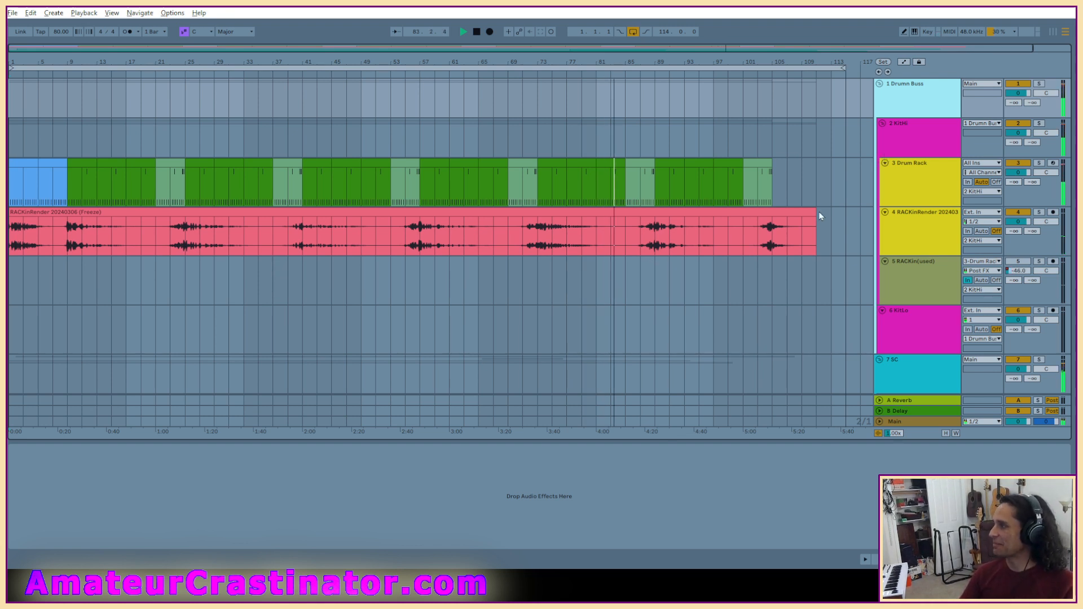
Lower the high-cut in KitLo's EQ Eight to about 488 Hz and correct the outer group's name to Drum Buss.
{"action": "left_click", "coordinate": [912, 327]}
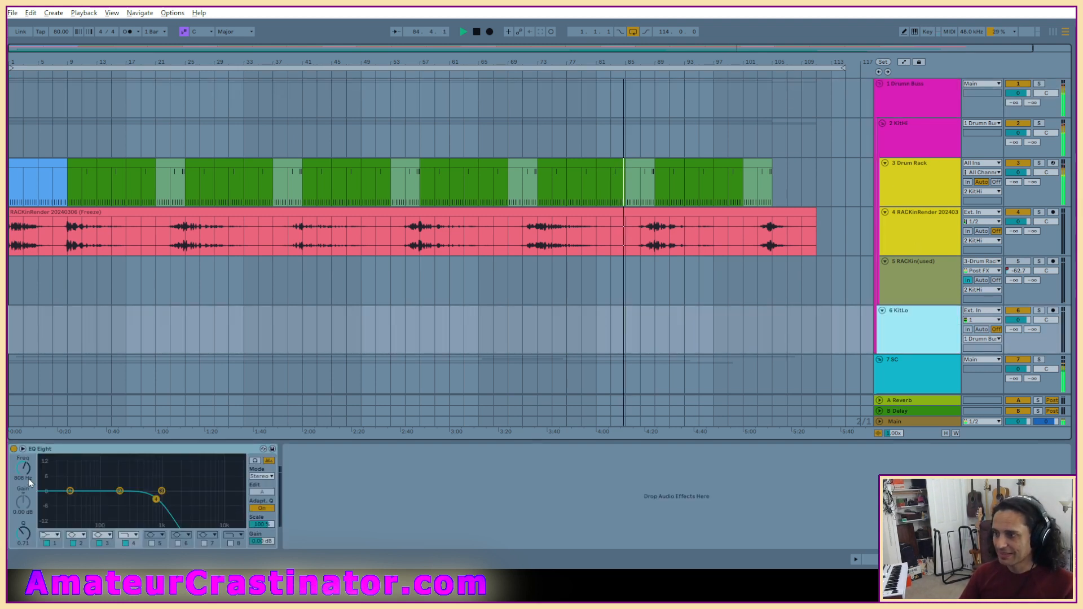
{"action": "left_click_drag", "start_coordinate": [24, 472], "coordinate": [24, 483]}
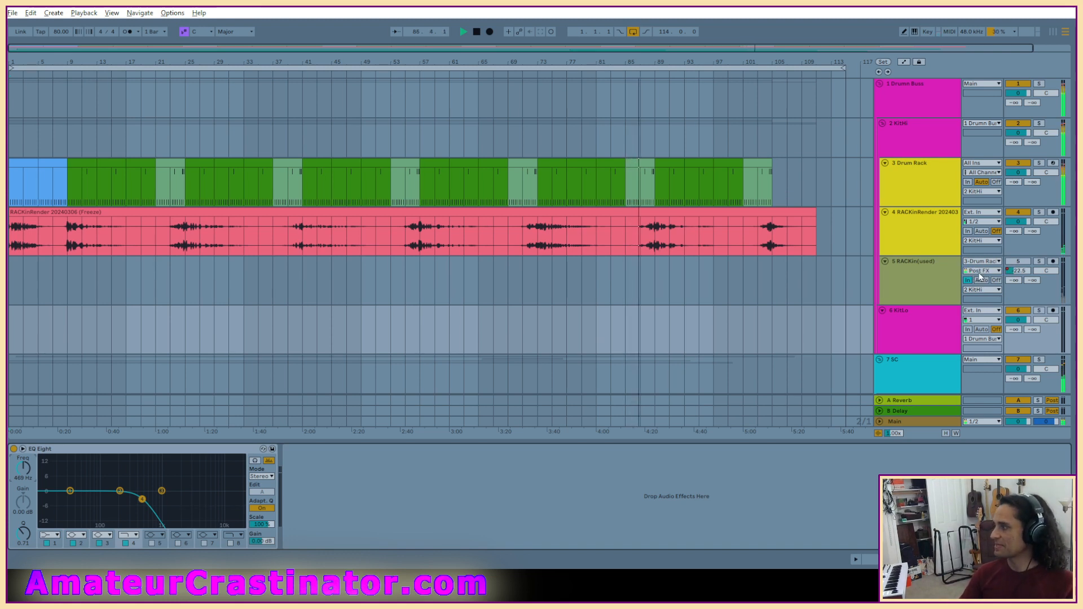
{"action": "left_click", "coordinate": [983, 312]}
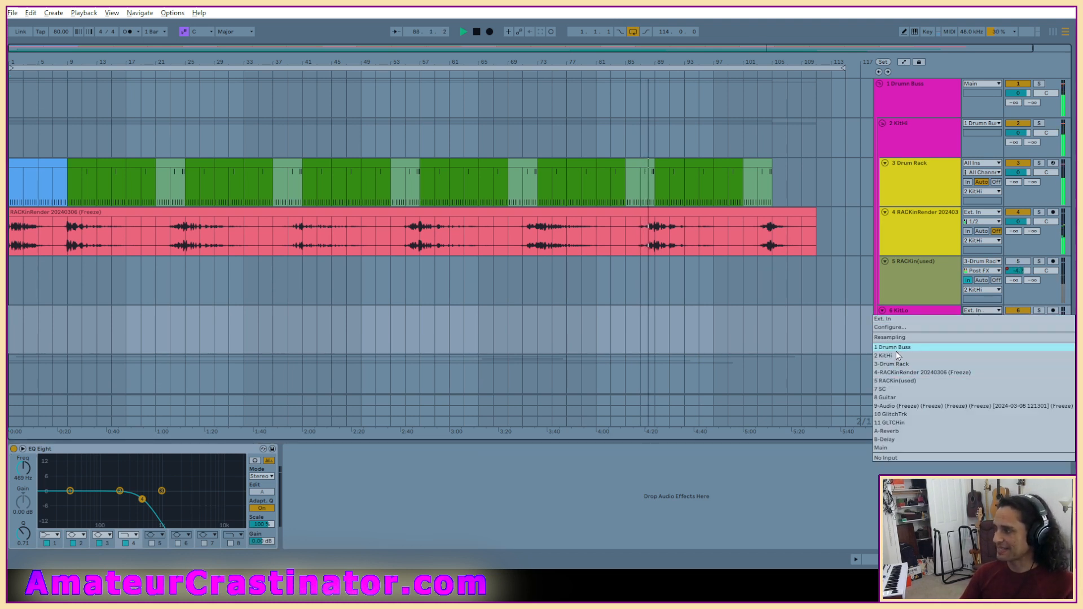
{"action": "key", "text": "Escape"}
{"action": "left_click", "coordinate": [907, 88]}
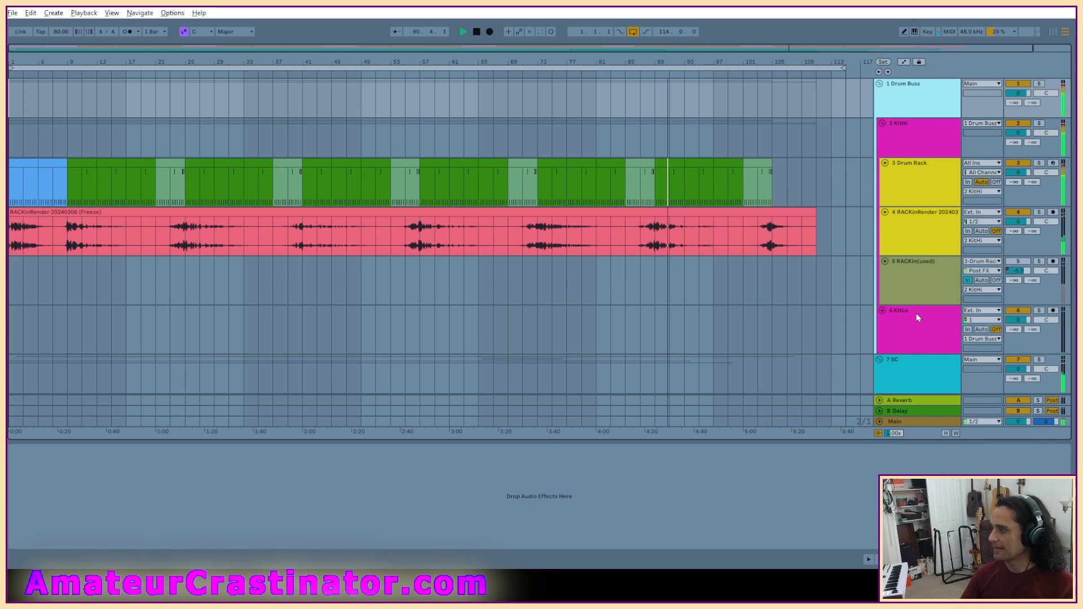
Route KitHi's Post Mixer output into the KitLo track with monitoring set to In.
{"action": "left_click", "coordinate": [907, 329]}
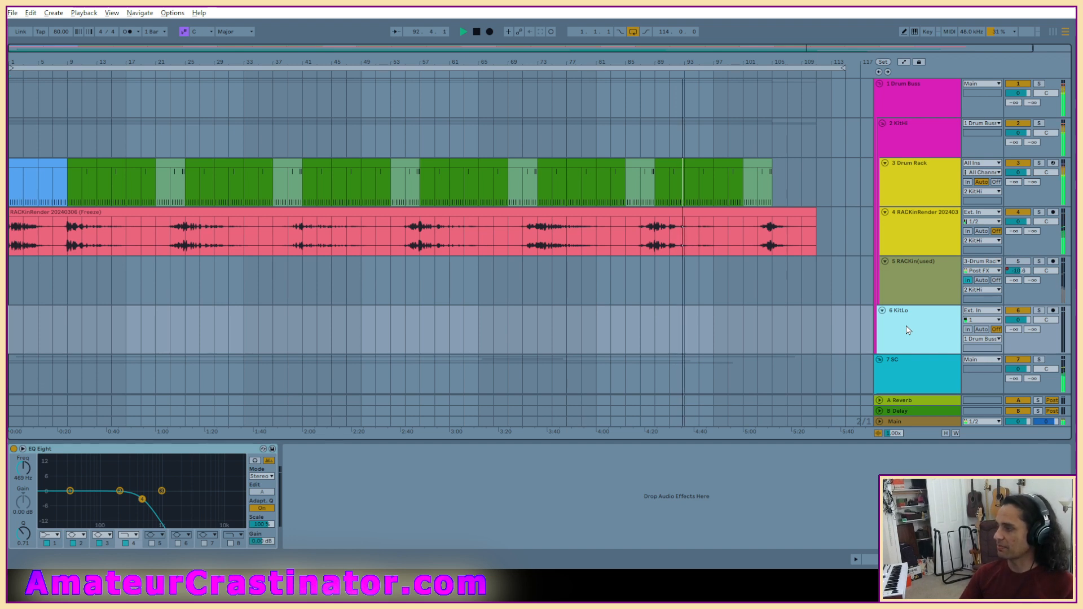
{"action": "left_click", "coordinate": [972, 311]}
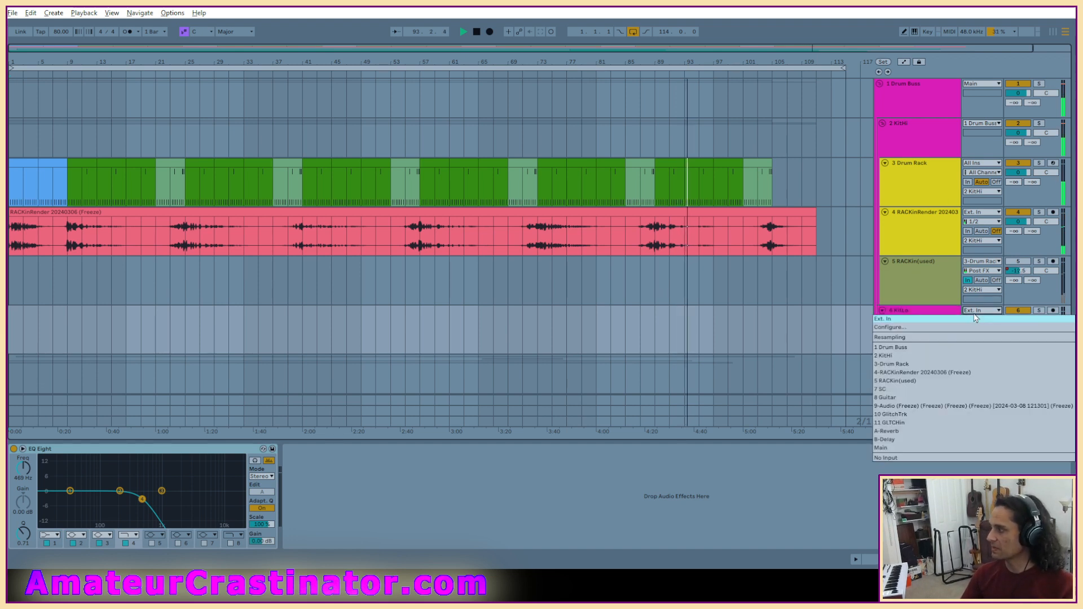
{"action": "left_click", "coordinate": [913, 357]}
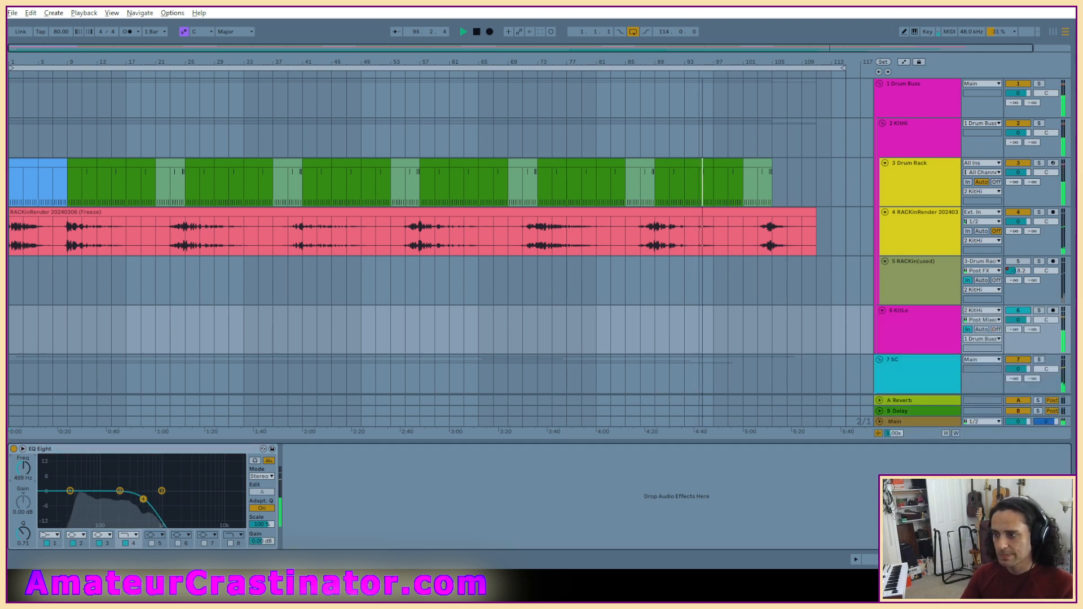
Sweep the high-cut of KitLo's EQ Eight up to 1.93 kHz and try a band 2 boost of about 12 dB near 539 Hz.
{"action": "mouse_move", "coordinate": [167, 500]}
{"action": "left_mouse_down"}
{"action": "mouse_move", "coordinate": [130, 499]}
{"action": "mouse_move", "coordinate": [154, 499]}
{"action": "left_mouse_up"}
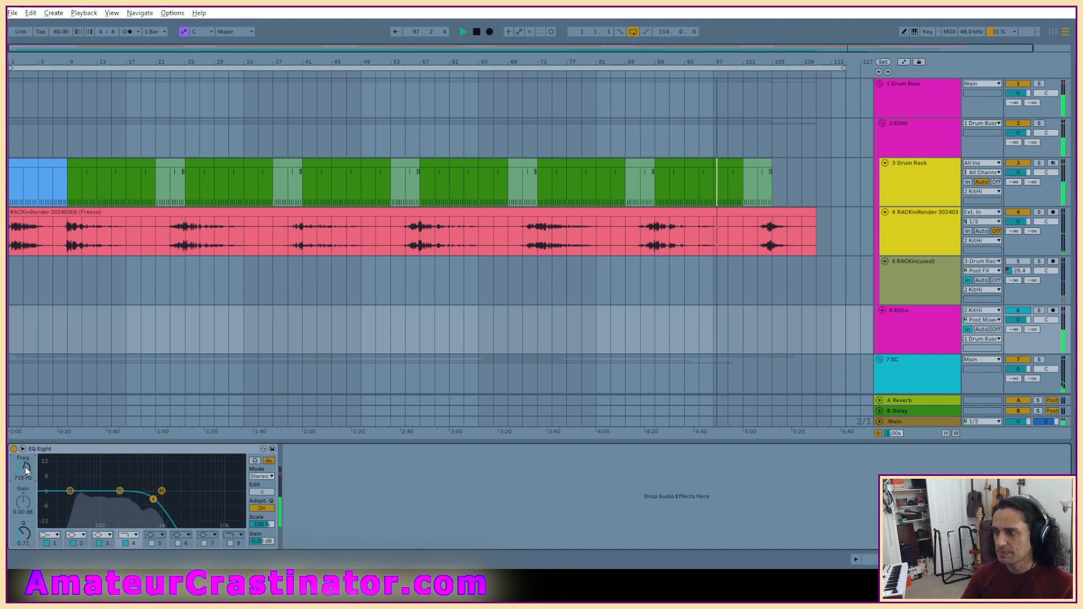
{"action": "left_click_drag", "start_coordinate": [153, 499], "coordinate": [127, 499]}
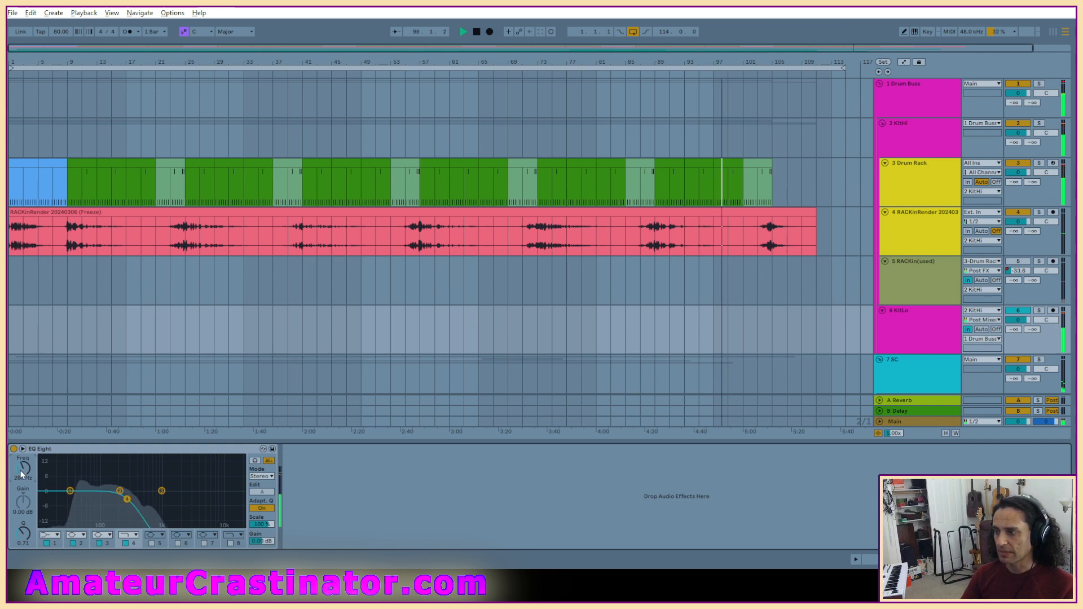
{"action": "left_click_drag", "start_coordinate": [120, 491], "coordinate": [145, 463]}
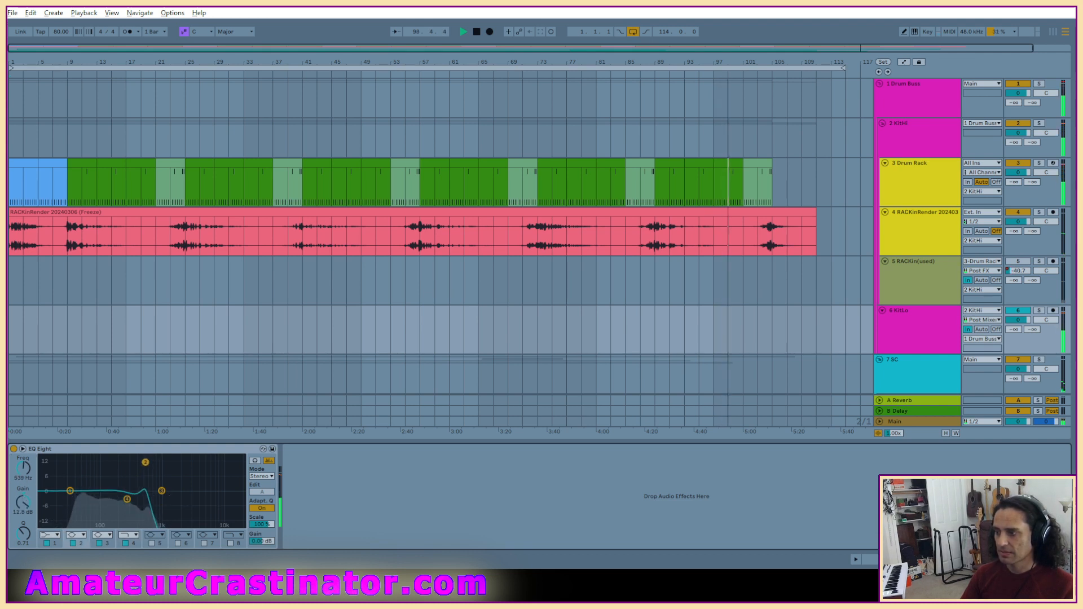
{"action": "left_click", "coordinate": [55, 543]}
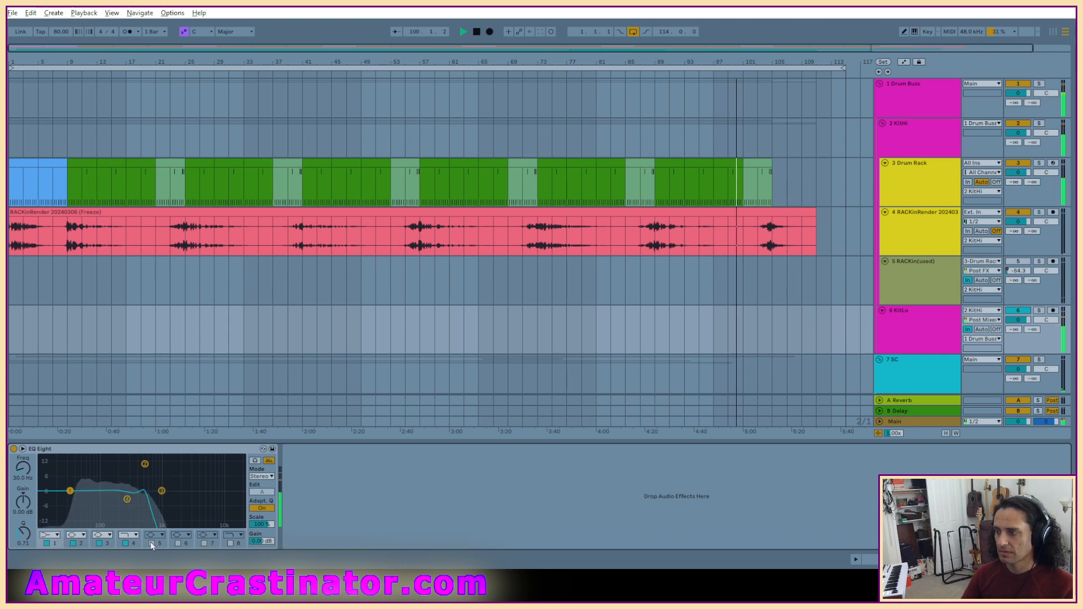
{"action": "left_click_drag", "start_coordinate": [127, 499], "coordinate": [178, 499]}
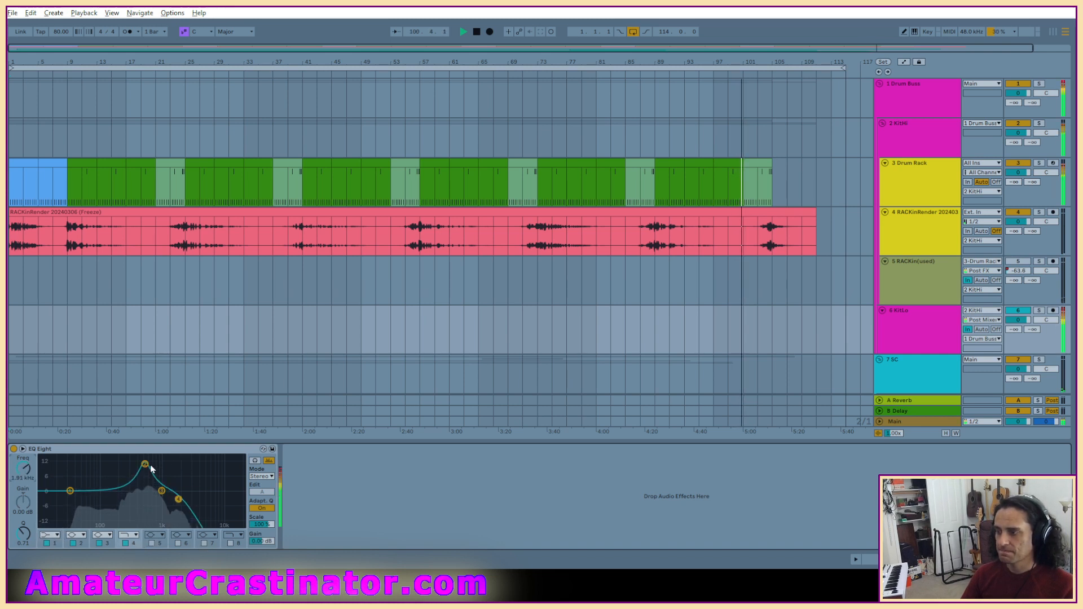
Set band 2 of KitLo's EQ Eight to 400 Hz at -0.37 dB and lower band 4's high-cut to about 592 Hz.
{"action": "left_click_drag", "start_coordinate": [142, 468], "coordinate": [150, 492]}
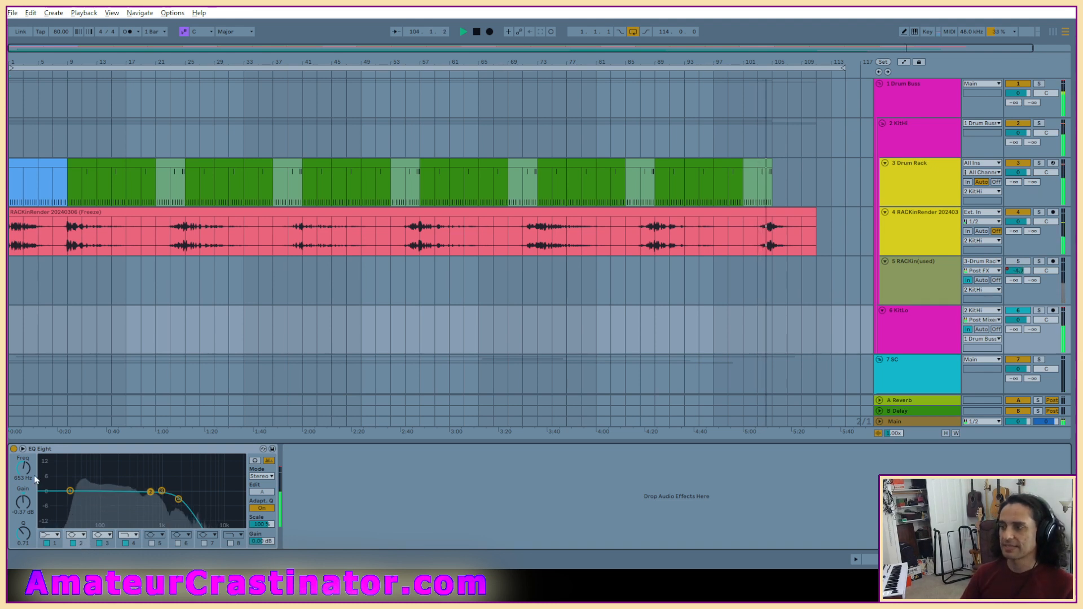
{"action": "scroll", "coordinate": [27, 471], "scroll_direction": "down", "scroll_amount": 5}
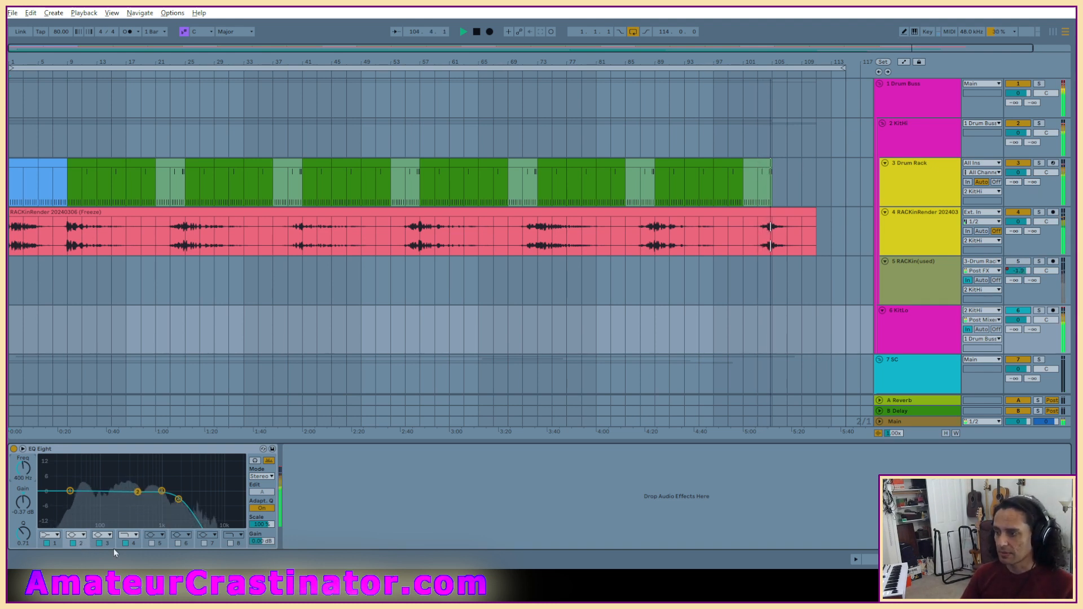
{"action": "left_click", "coordinate": [127, 543]}
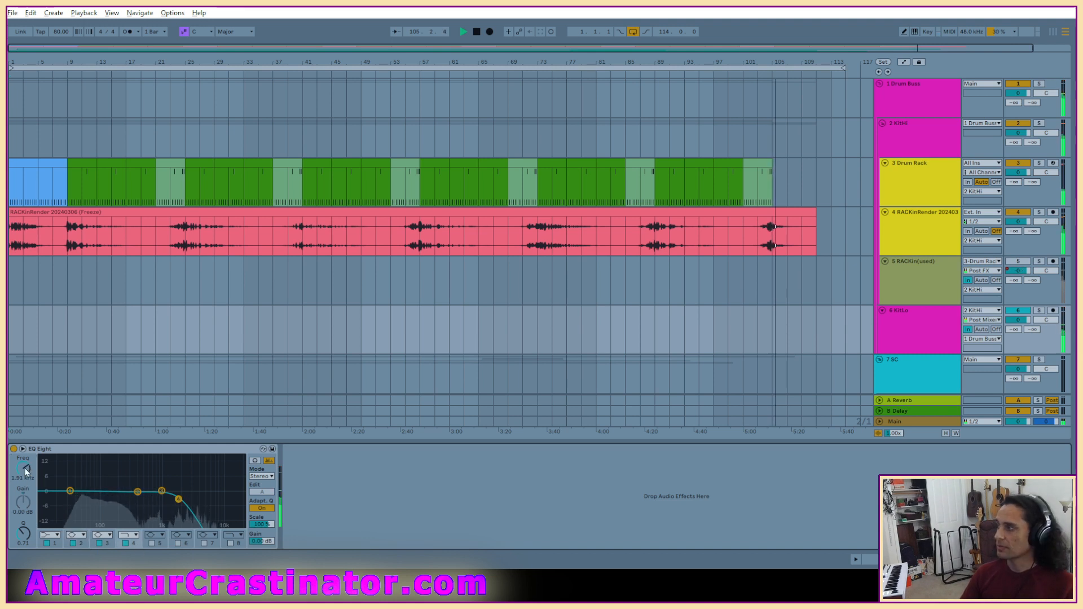
{"action": "scroll", "coordinate": [23, 468], "scroll_direction": "down", "scroll_amount": 2}
{"action": "scroll", "coordinate": [23, 469], "scroll_direction": "down", "scroll_amount": 3}
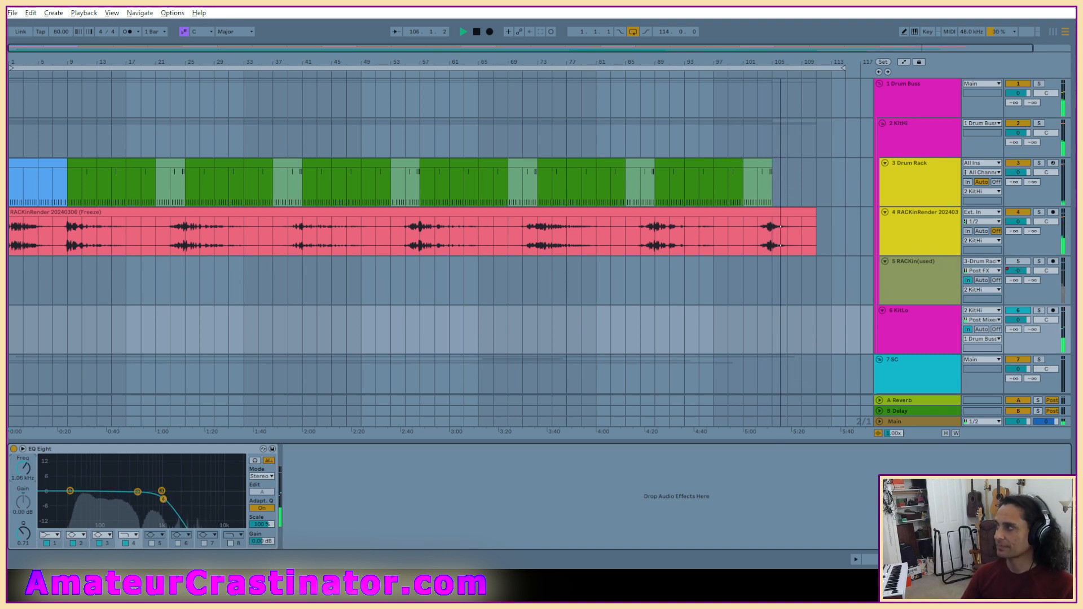
{"action": "scroll", "coordinate": [23, 468], "scroll_direction": "down", "scroll_amount": 3}
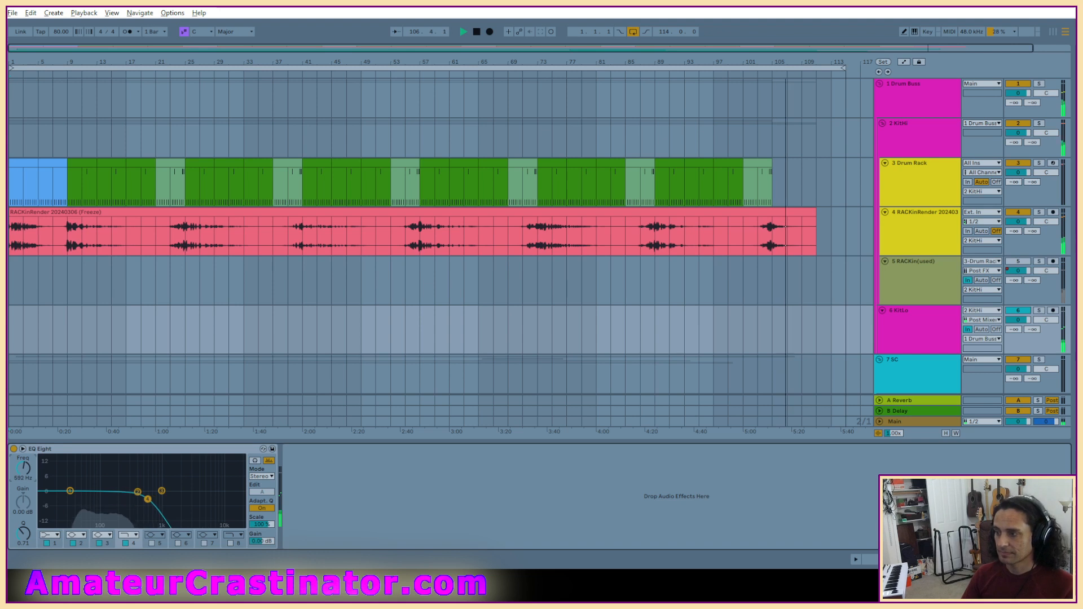
Move the EQ Eight, Multiband Dynamics and Limiter chain from the KitHi group to the Drum Buss group.
{"action": "left_click", "coordinate": [926, 135]}
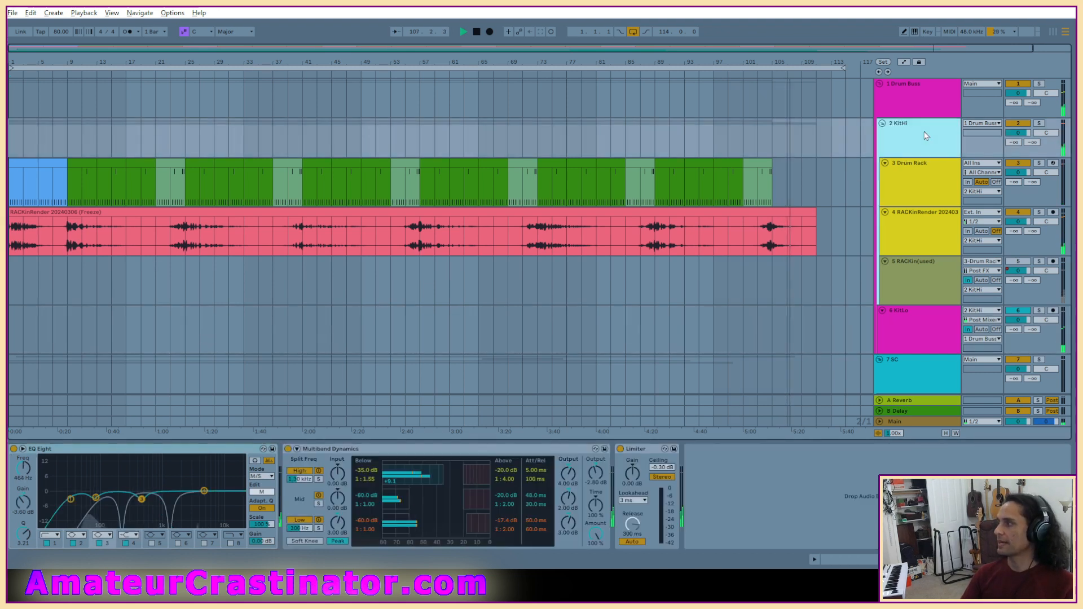
{"action": "left_click", "coordinate": [207, 457]}
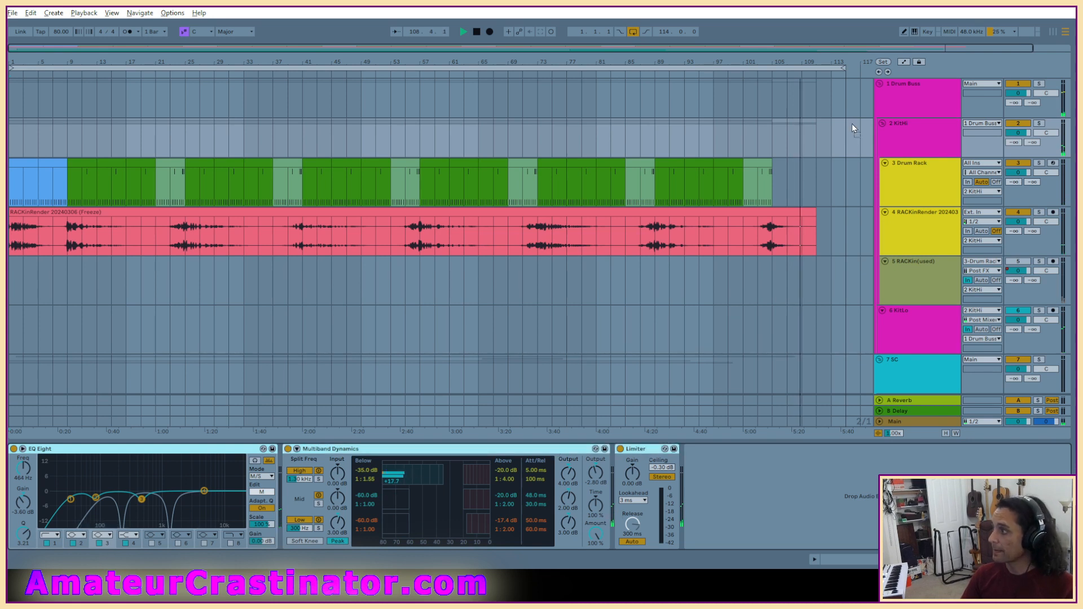
{"action": "left_click", "coordinate": [908, 137]}
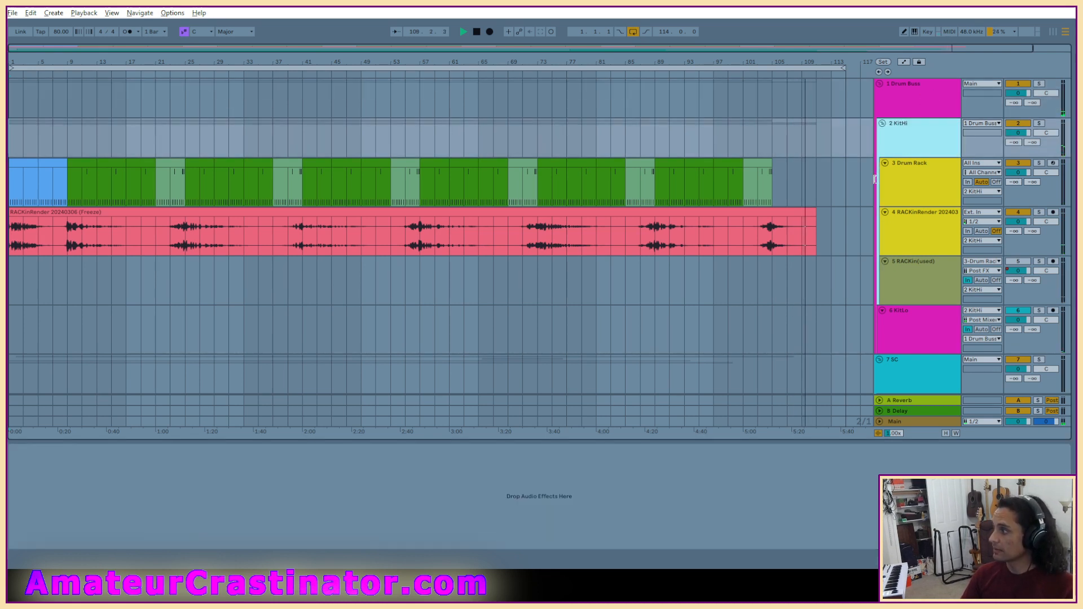
Add TDR Nova to KitHi with a 12 dB/oct high-pass at about 121 Hz and reposition its window.
{"action": "left_click", "coordinate": [434, 471]}
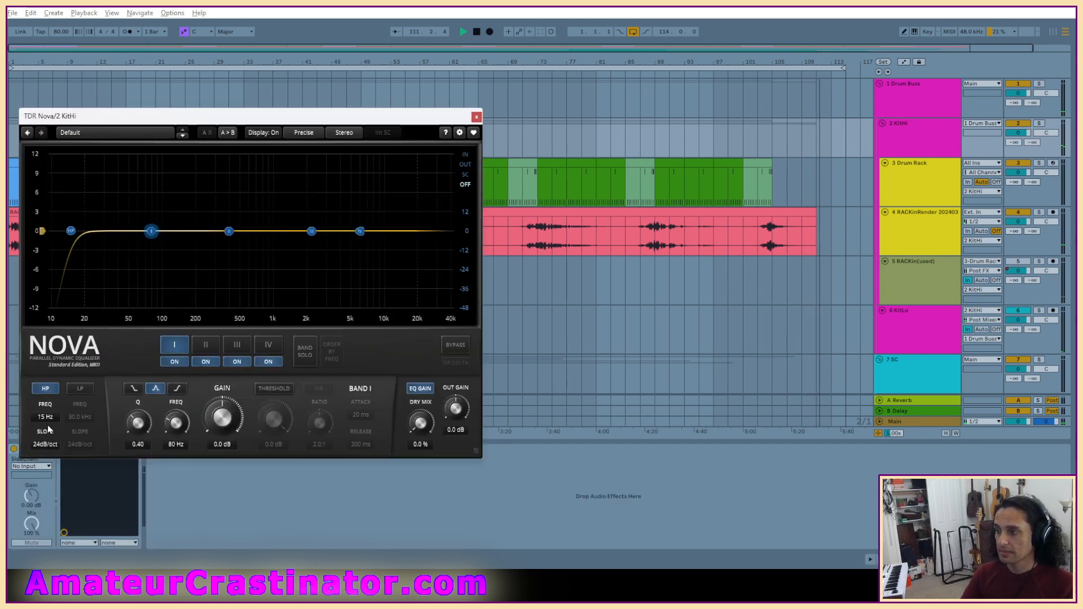
{"action": "left_click", "coordinate": [39, 445]}
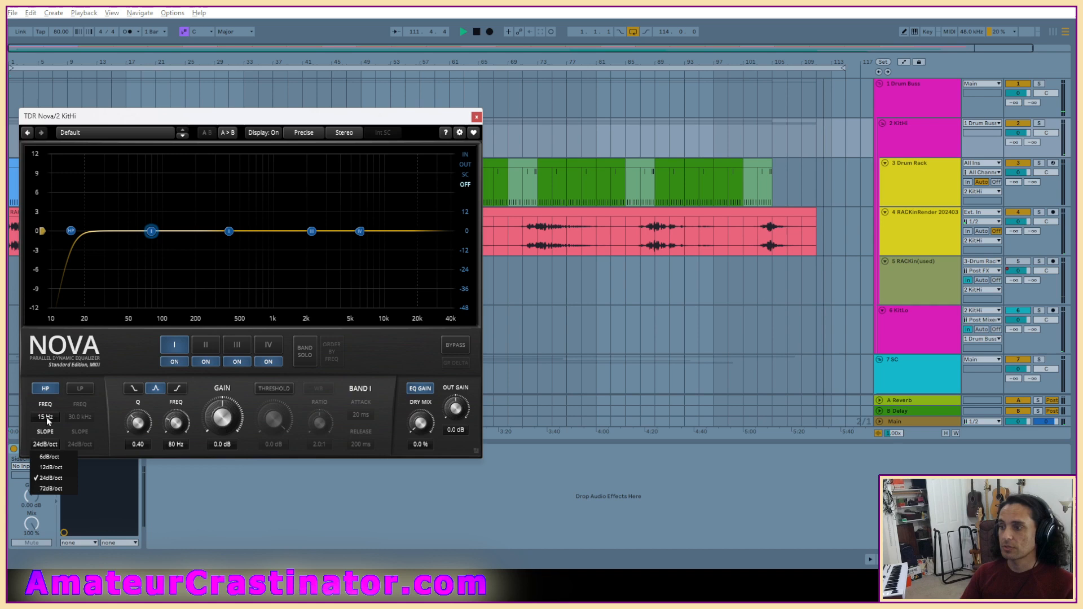
{"action": "left_click", "coordinate": [50, 467]}
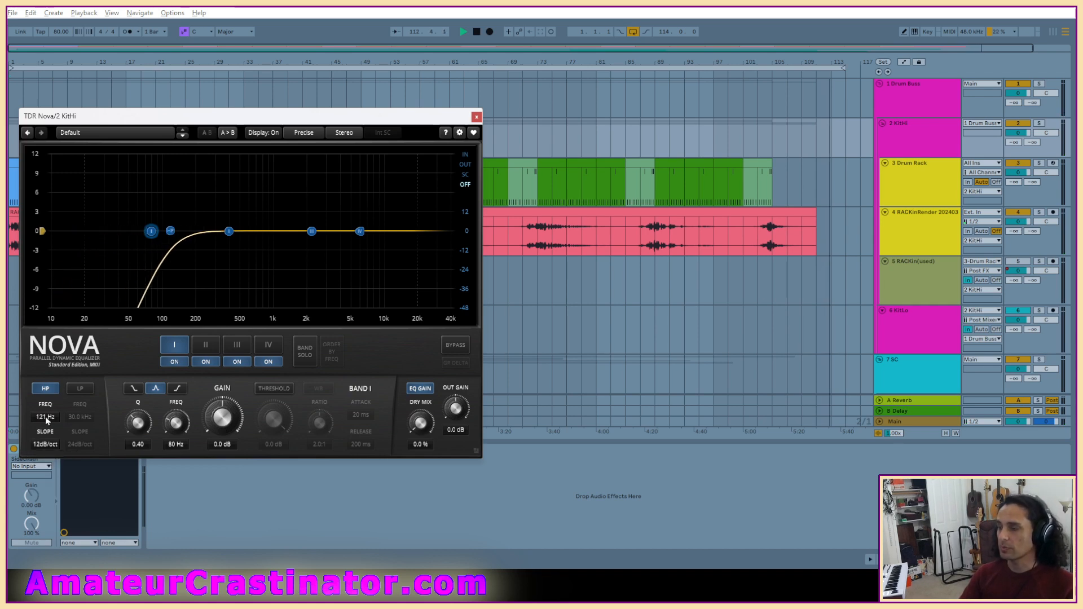
{"action": "left_click_drag", "start_coordinate": [272, 116], "coordinate": [660, 161]}
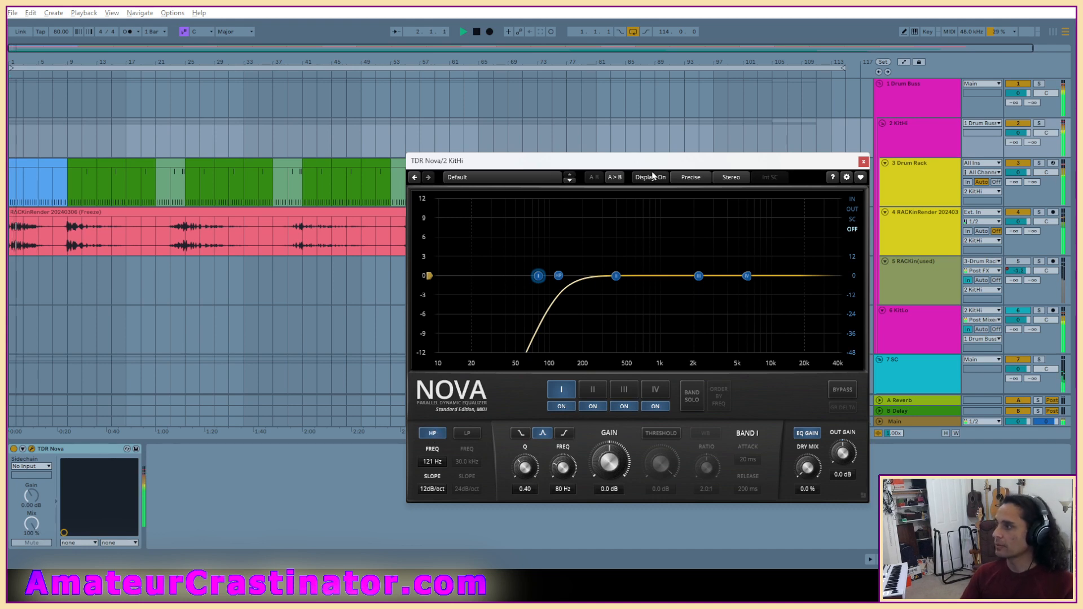
{"action": "left_click_drag", "start_coordinate": [653, 173], "coordinate": [602, 172]}
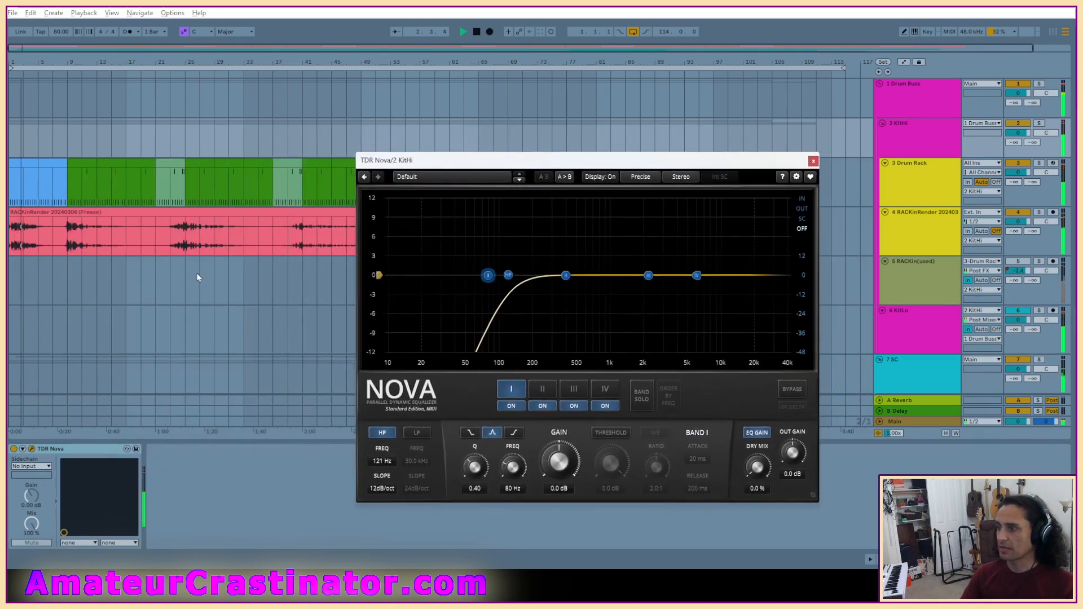
Show the input spectrum in KitHi's TDR Nova and raise its high-pass frequency to about 241 Hz.
{"action": "scroll", "coordinate": [197, 274], "scroll_direction": "down", "scroll_amount": 1}
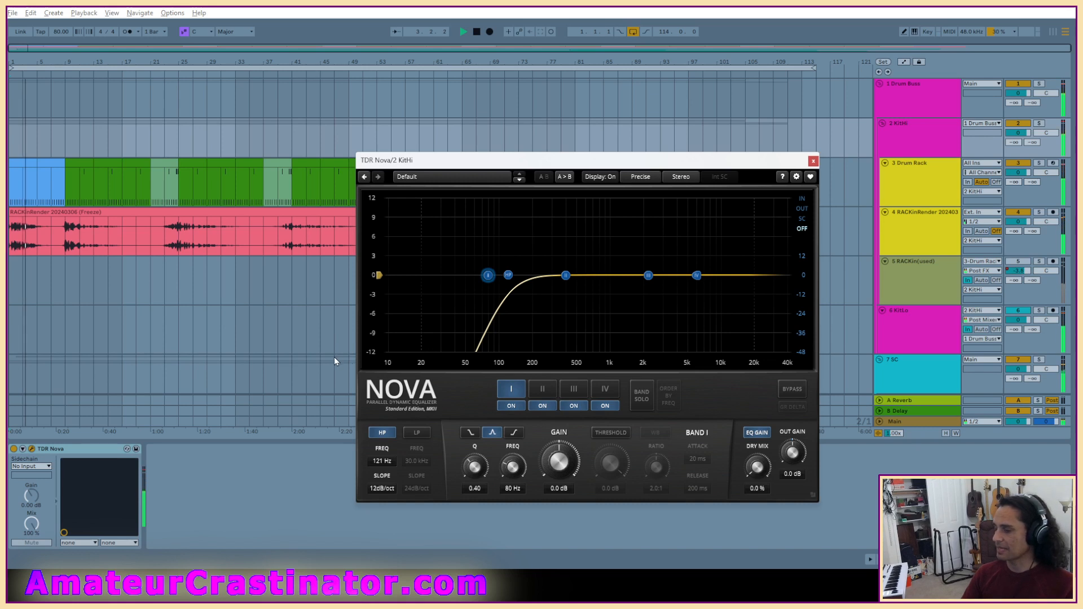
{"action": "left_click", "coordinate": [800, 200]}
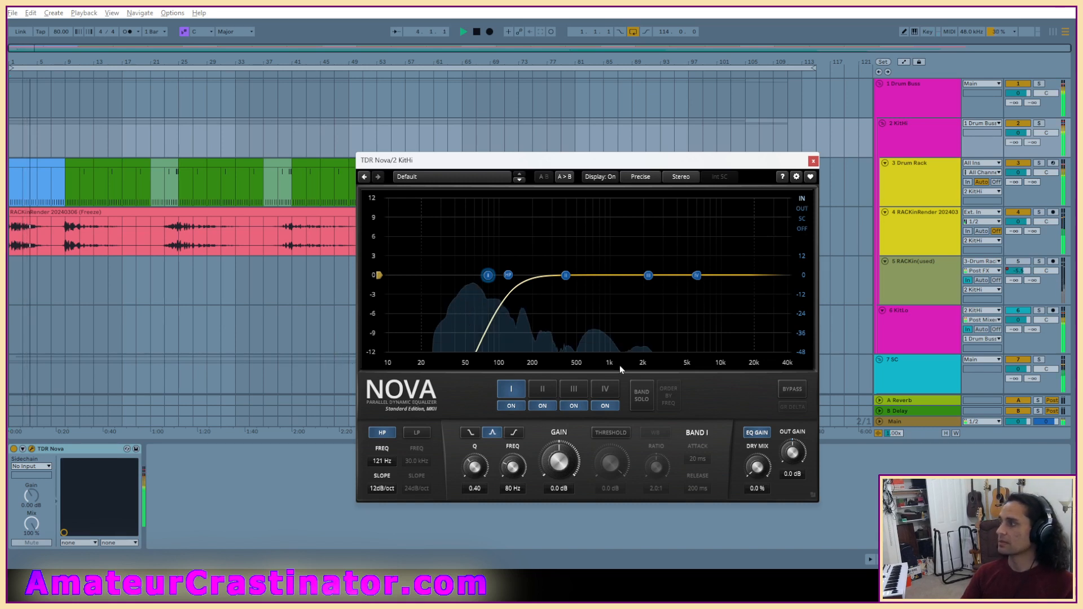
{"action": "left_click_drag", "start_coordinate": [373, 463], "coordinate": [373, 446]}
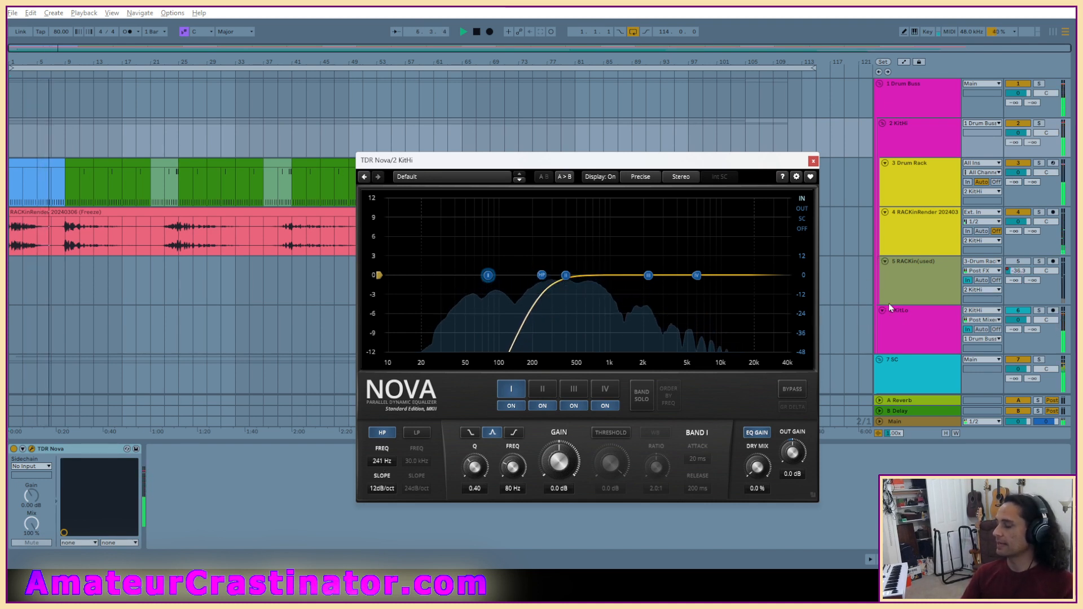
Change KitLo's input tap from KitHi to Pre FX, keeping KitHi as the source track.
{"action": "left_click", "coordinate": [983, 320]}
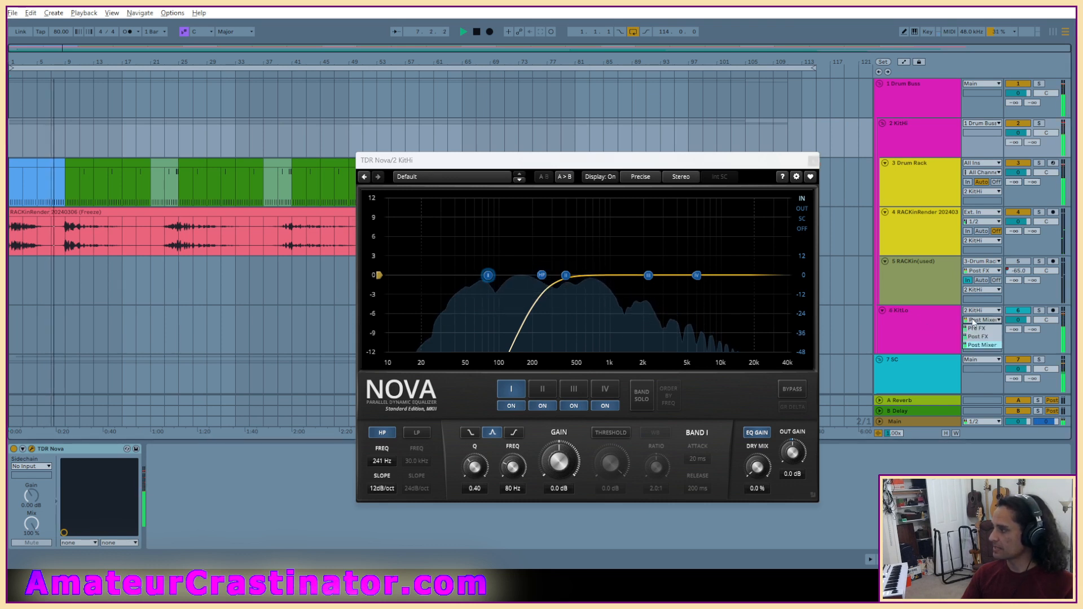
{"action": "left_click", "coordinate": [979, 330]}
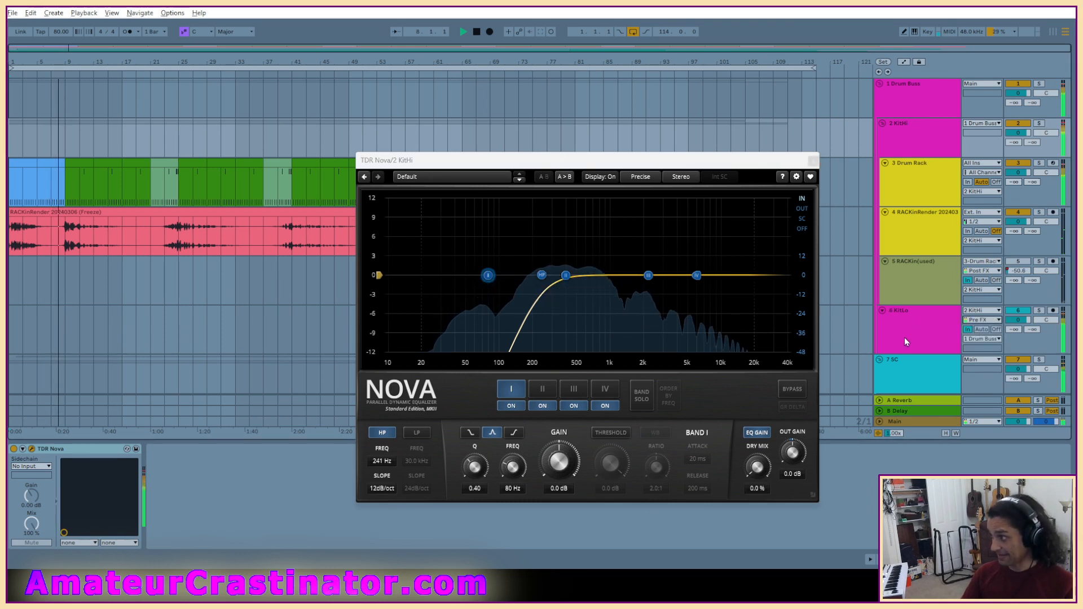
{"action": "left_click", "coordinate": [988, 311]}
{"action": "left_click", "coordinate": [931, 307]}
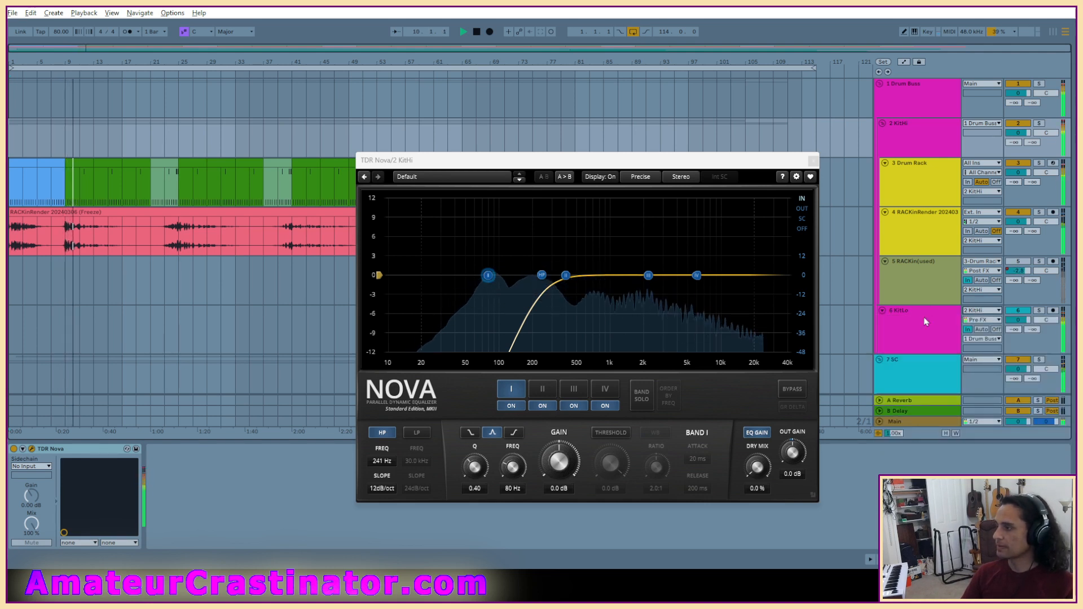
Compare the drums with KitLo switched off and on, and check the effects on Drum Buss and KitHi.
{"action": "left_click", "coordinate": [925, 322]}
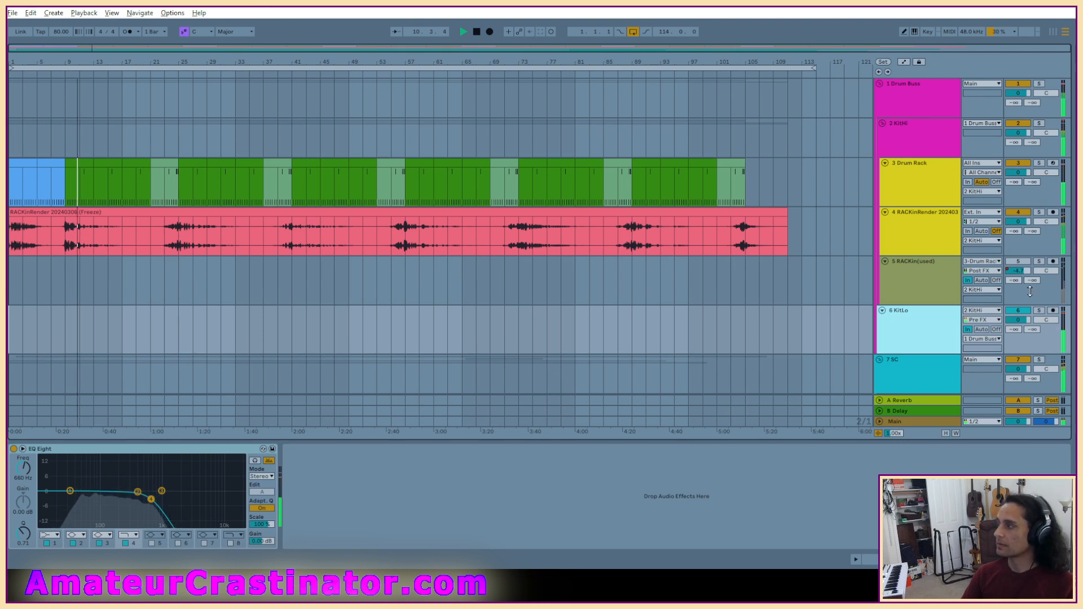
{"action": "left_click", "coordinate": [1023, 313]}
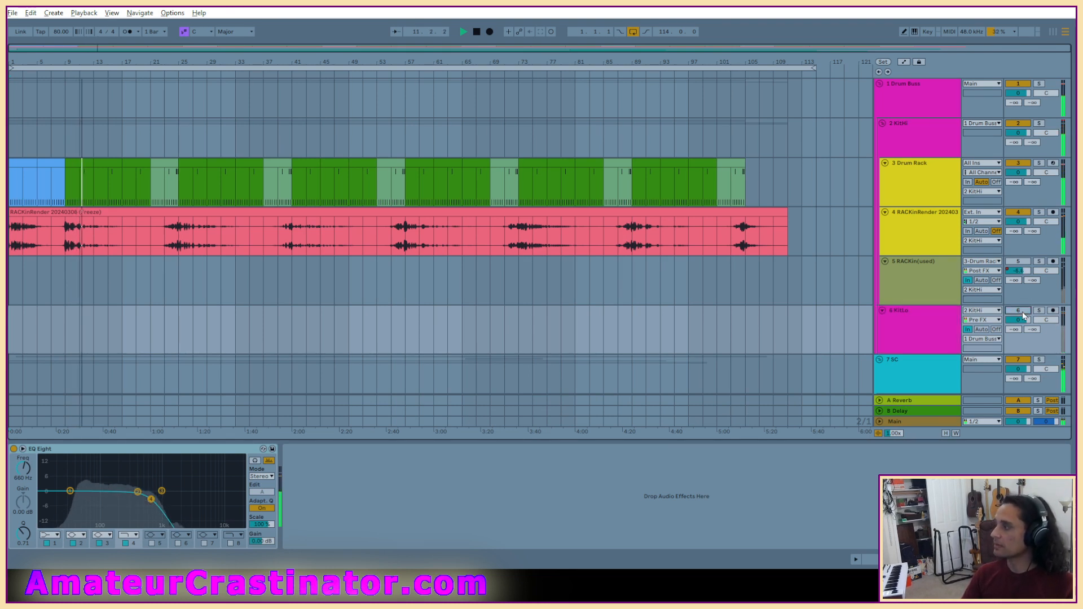
{"action": "left_click", "coordinate": [1023, 312]}
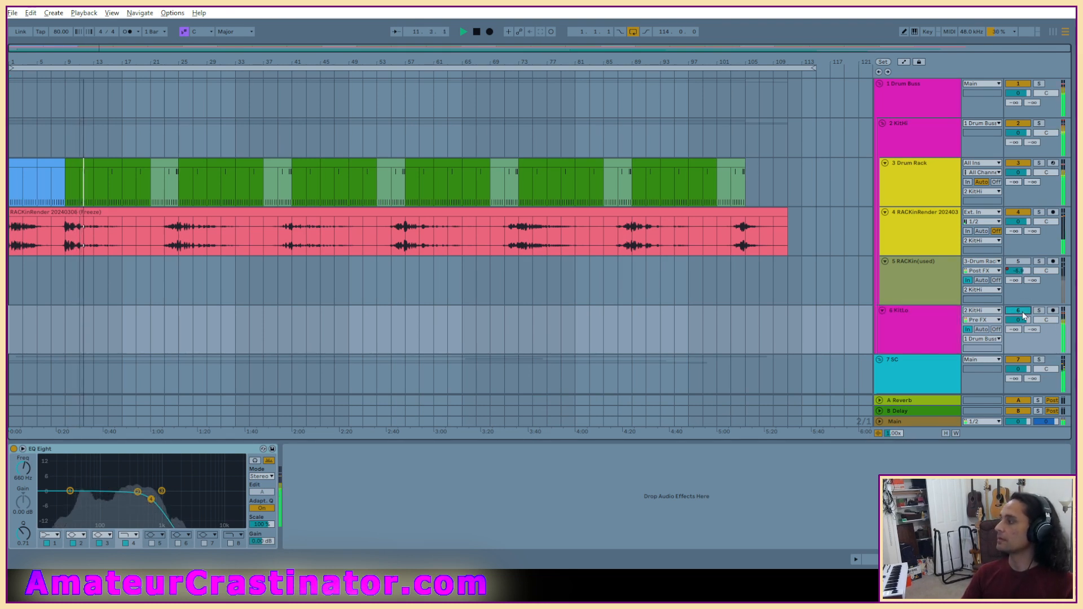
{"action": "left_click", "coordinate": [906, 103]}
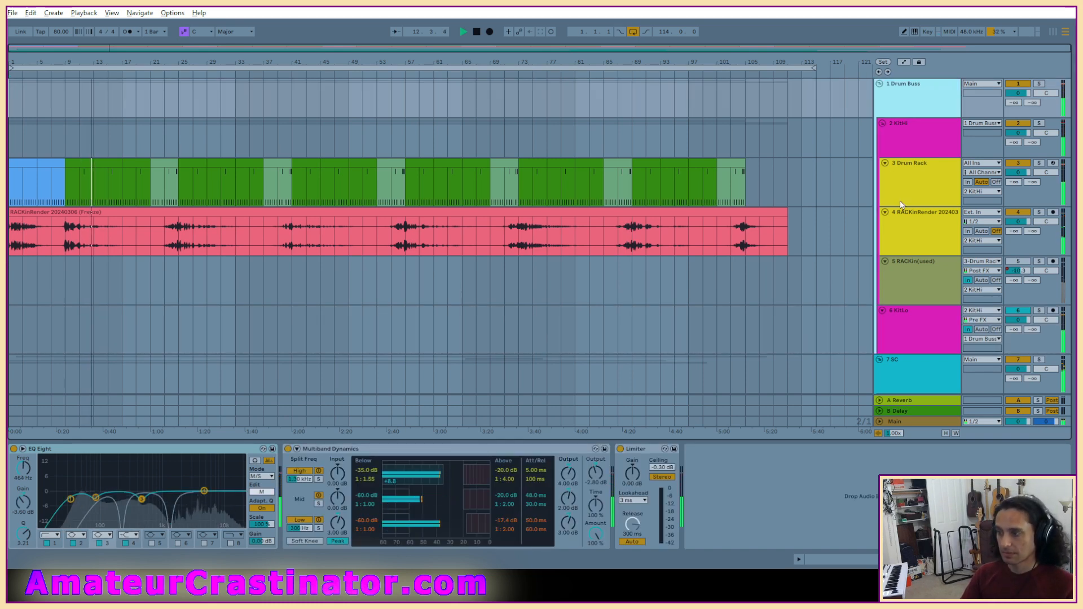
{"action": "left_click", "coordinate": [916, 153]}
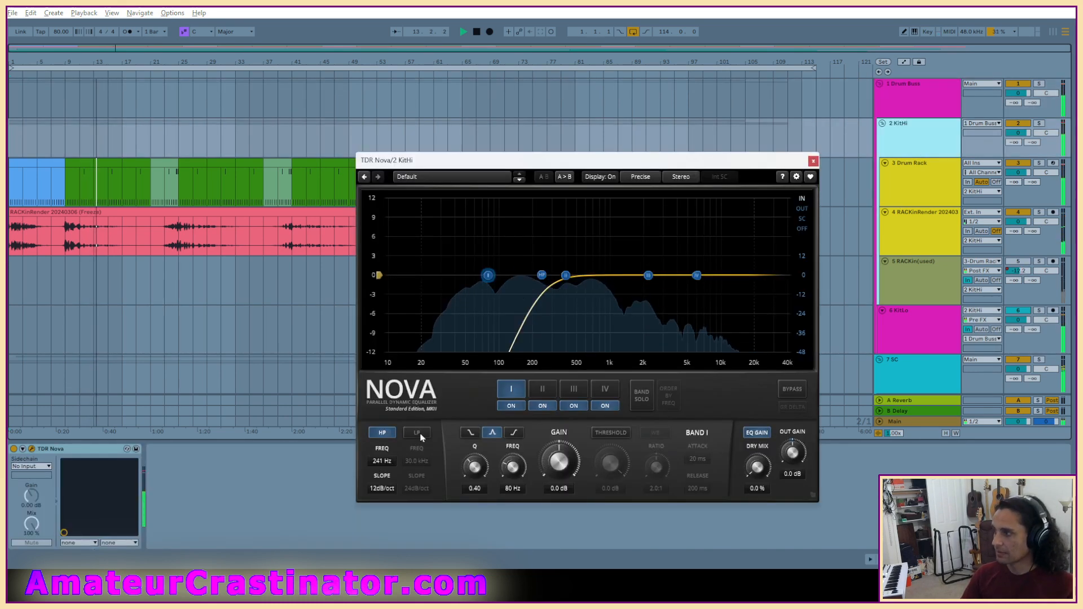
In KitLo's EQ Eight, cut band 2 near 435 Hz with a wider Q of about 0.83 and set band 4's high-cut to about 452 Hz.
{"action": "left_click", "coordinate": [920, 315]}
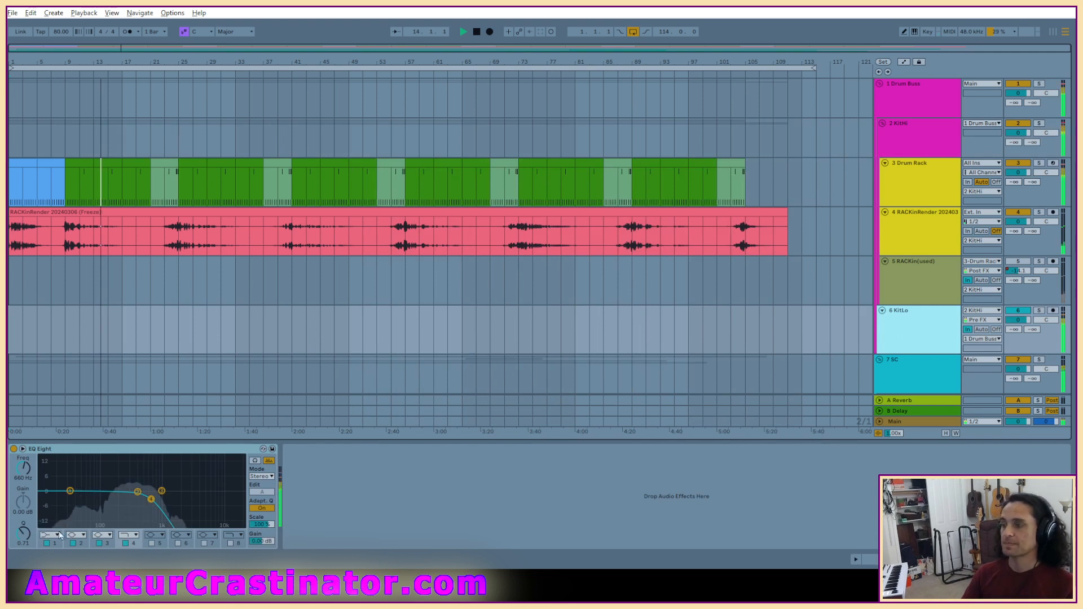
{"action": "mouse_move", "coordinate": [23, 469]}
{"action": "left_mouse_down"}
{"action": "mouse_move", "coordinate": [24, 457]}
{"action": "mouse_move", "coordinate": [23, 475]}
{"action": "left_mouse_up"}
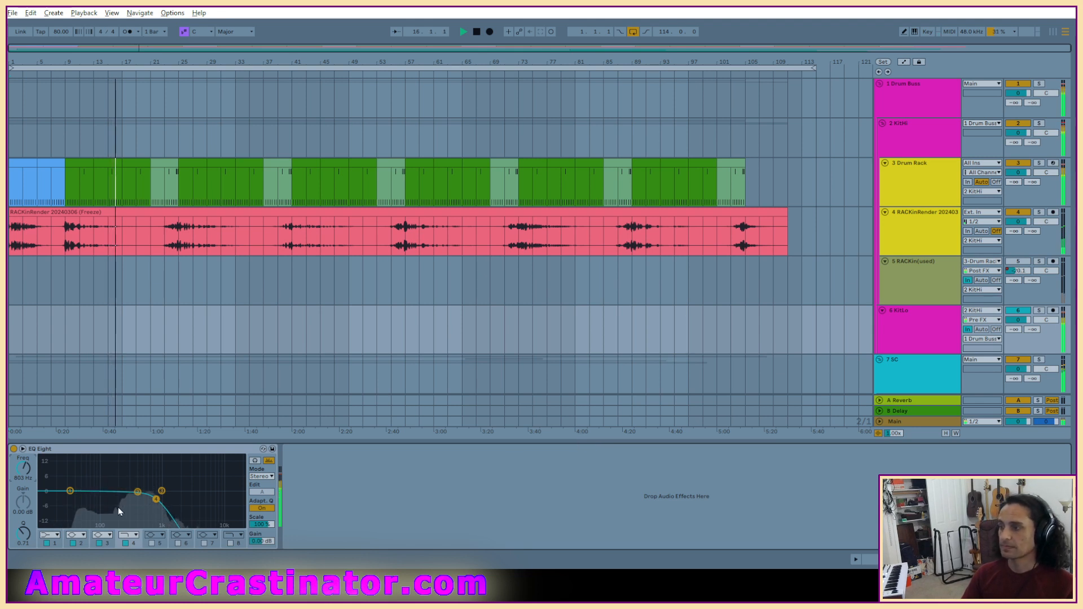
{"action": "mouse_move", "coordinate": [133, 500]}
{"action": "left_mouse_down"}
{"action": "mouse_move", "coordinate": [102, 499]}
{"action": "mouse_move", "coordinate": [140, 500]}
{"action": "left_mouse_up"}
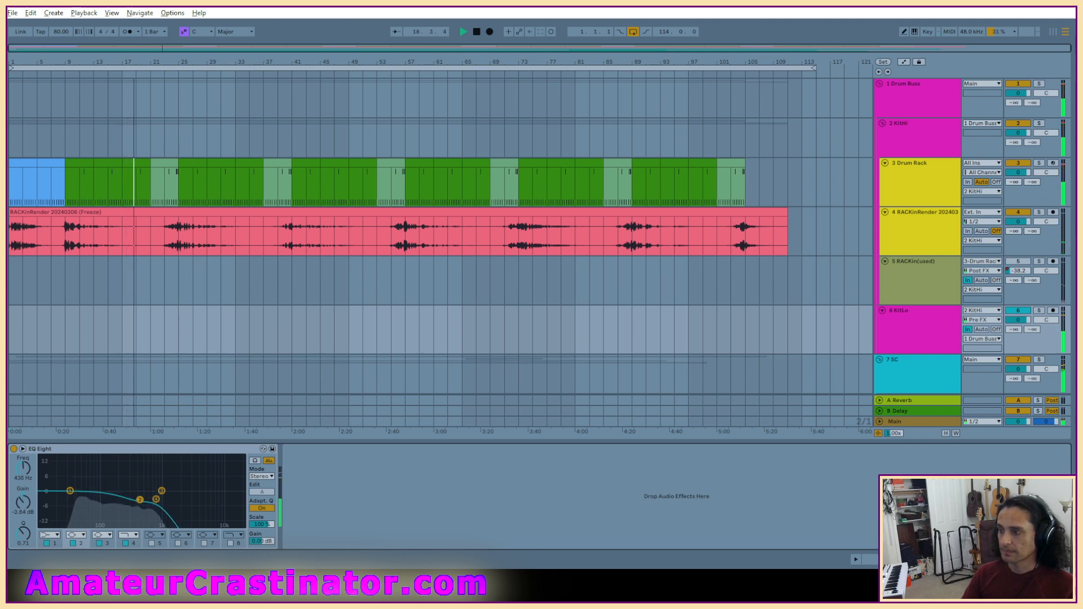
{"action": "left_click_drag", "start_coordinate": [23, 533], "coordinate": [23, 527]}
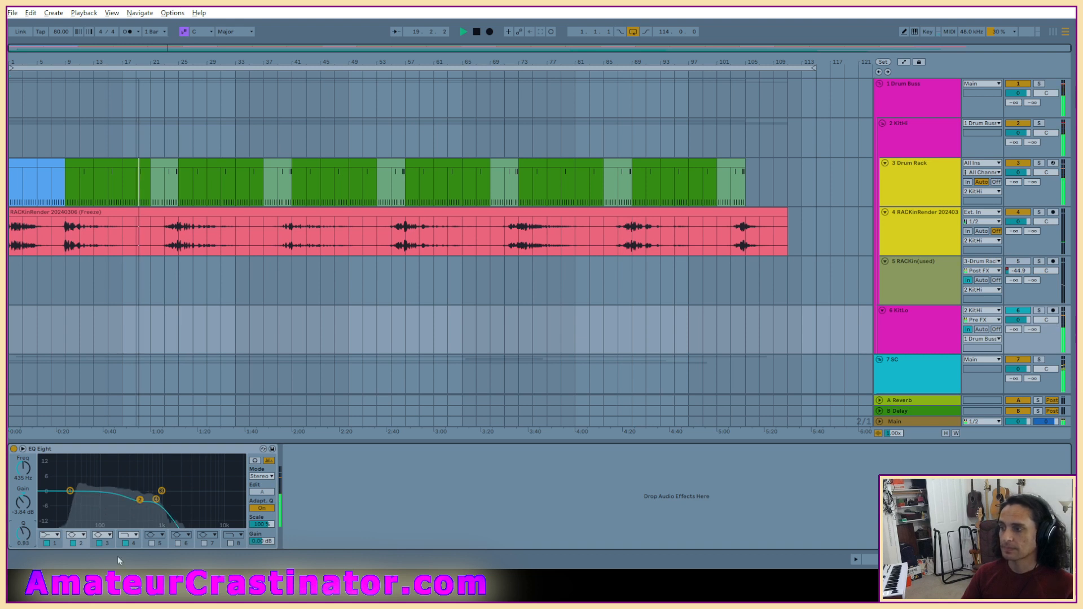
{"action": "left_click", "coordinate": [134, 544]}
{"action": "left_click_drag", "start_coordinate": [23, 468], "coordinate": [23, 480]}
Raise the high-pass of KitHi's TDR Nova to about 331 Hz and close the plugin window.
{"action": "left_click", "coordinate": [918, 136]}
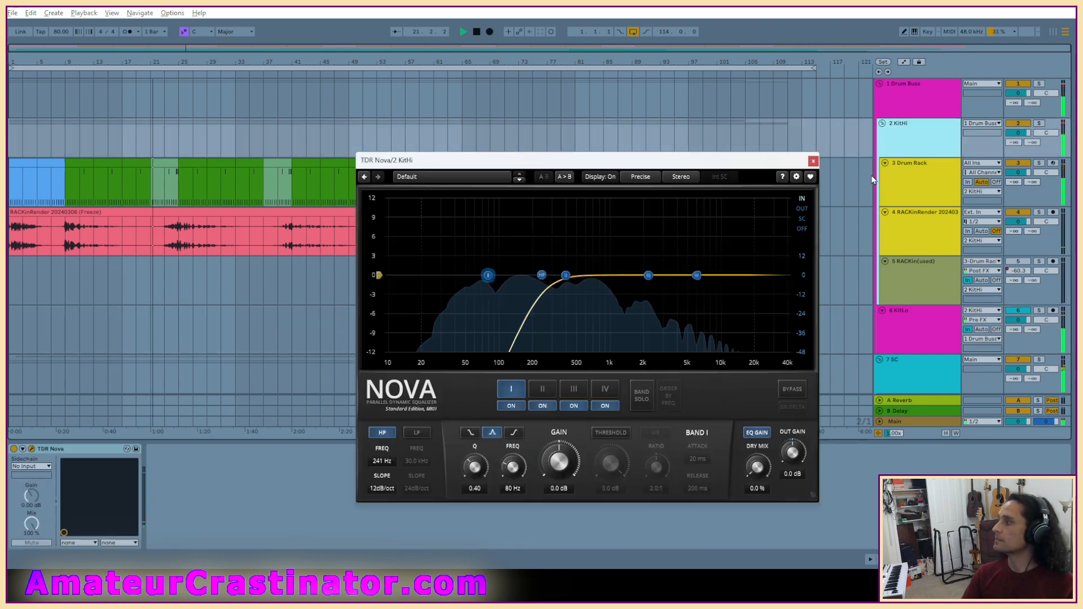
{"action": "mouse_move", "coordinate": [381, 462]}
{"action": "left_mouse_down"}
{"action": "mouse_move", "coordinate": [382, 452]}
{"action": "mouse_move", "coordinate": [381, 479]}
{"action": "mouse_move", "coordinate": [381, 451]}
{"action": "left_mouse_up"}
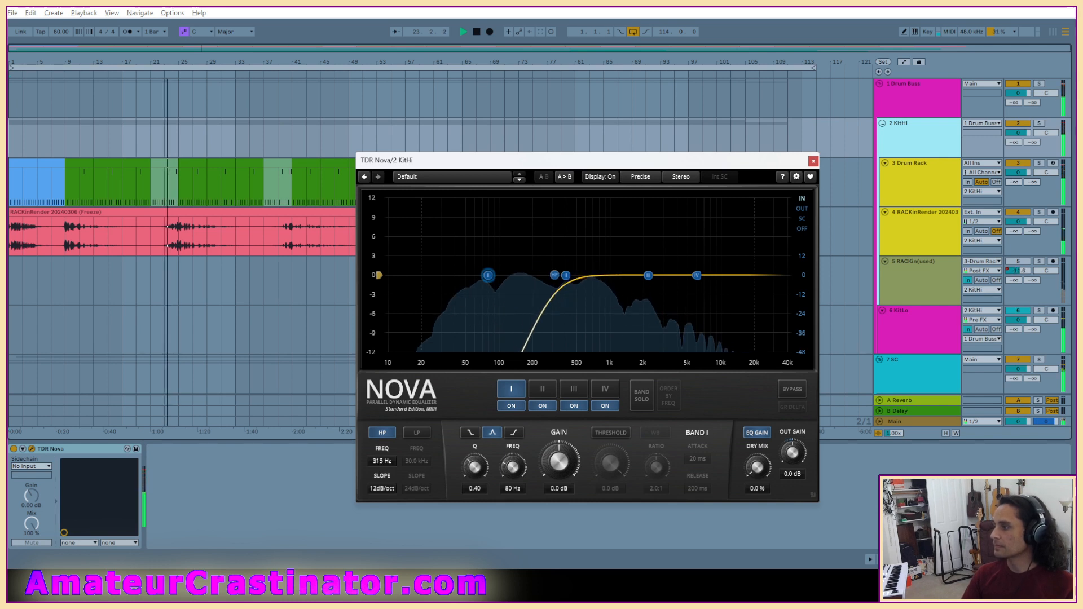
{"action": "left_click", "coordinate": [813, 161]}
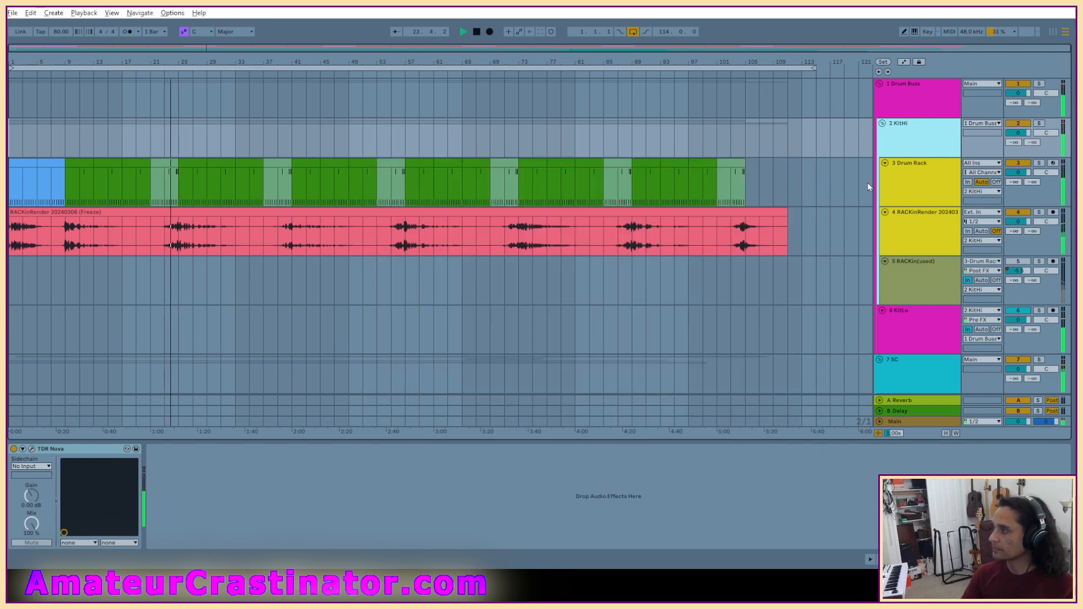
Lower band 4's high-cut in KitLo's EQ Eight to about 390 Hz and reopen KitHi's TDR Nova to check its crossover.
{"action": "left_click", "coordinate": [911, 327]}
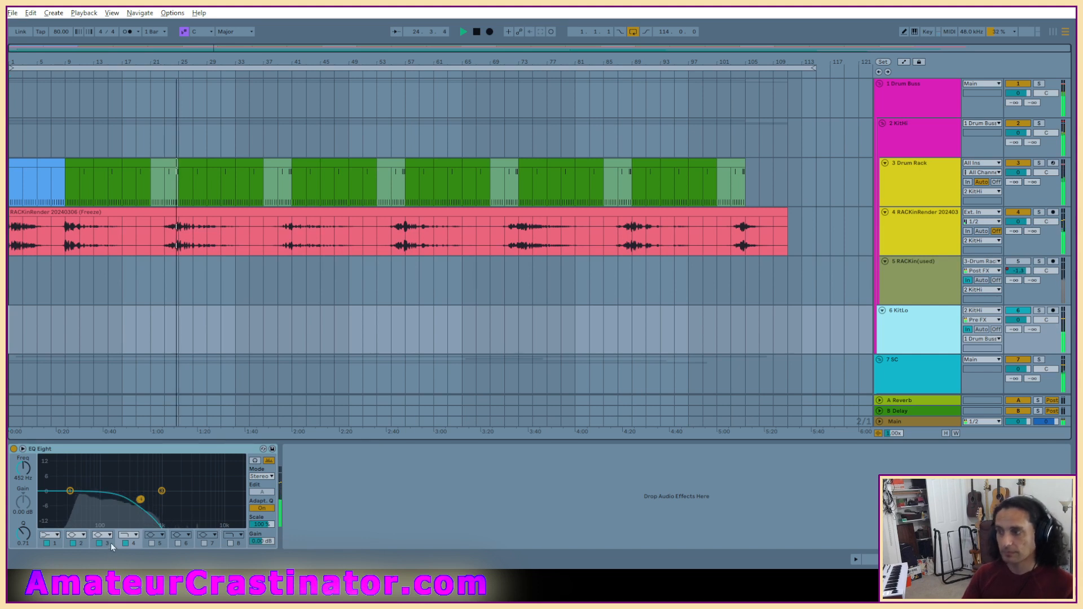
{"action": "left_click_drag", "start_coordinate": [26, 473], "coordinate": [26, 478]}
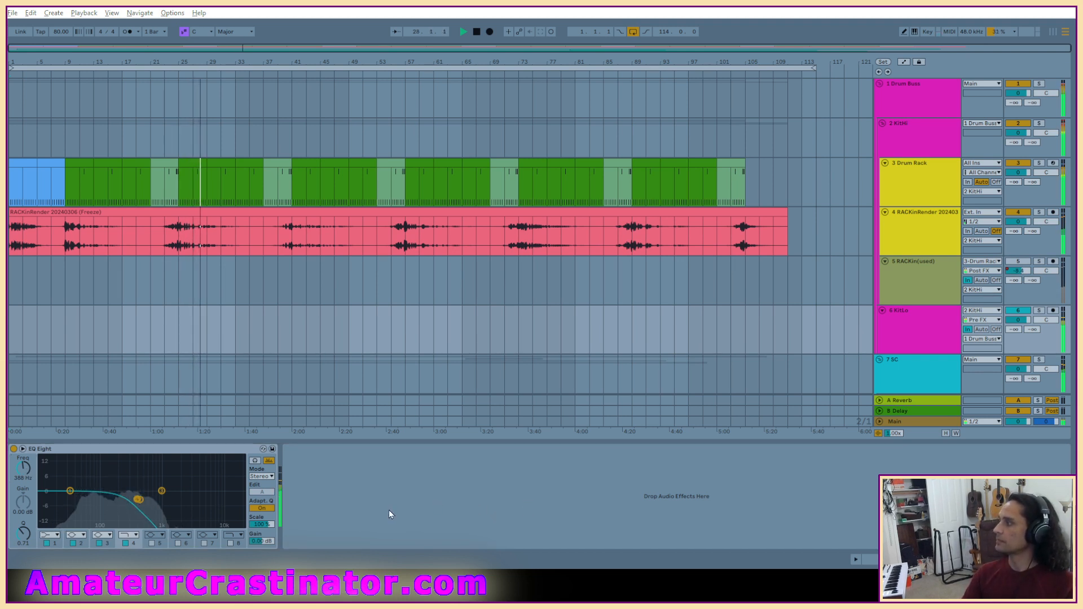
{"action": "left_click", "coordinate": [924, 137]}
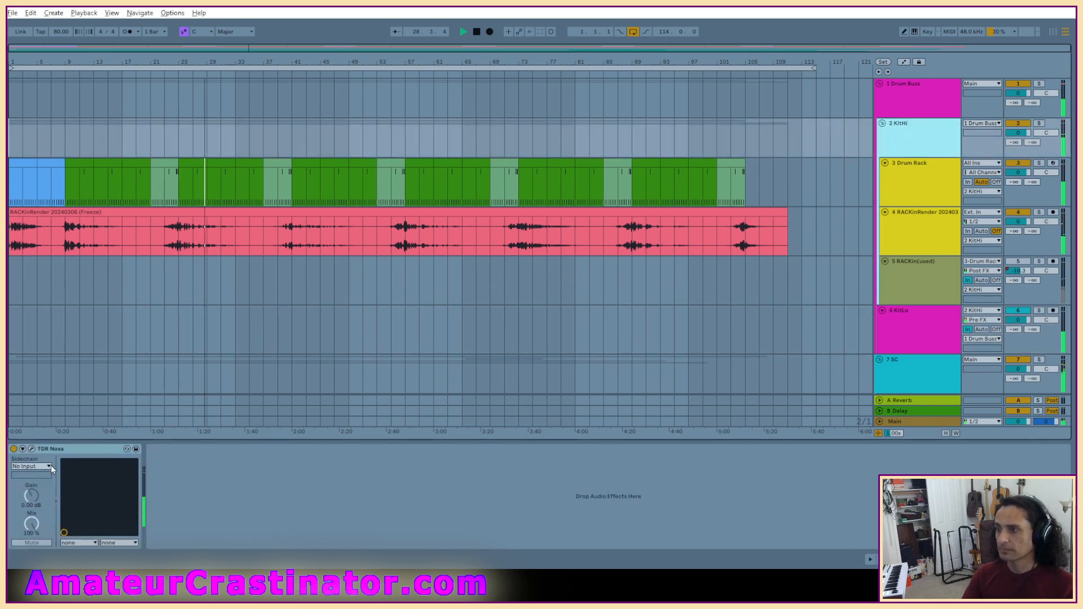
{"action": "left_click", "coordinate": [32, 450]}
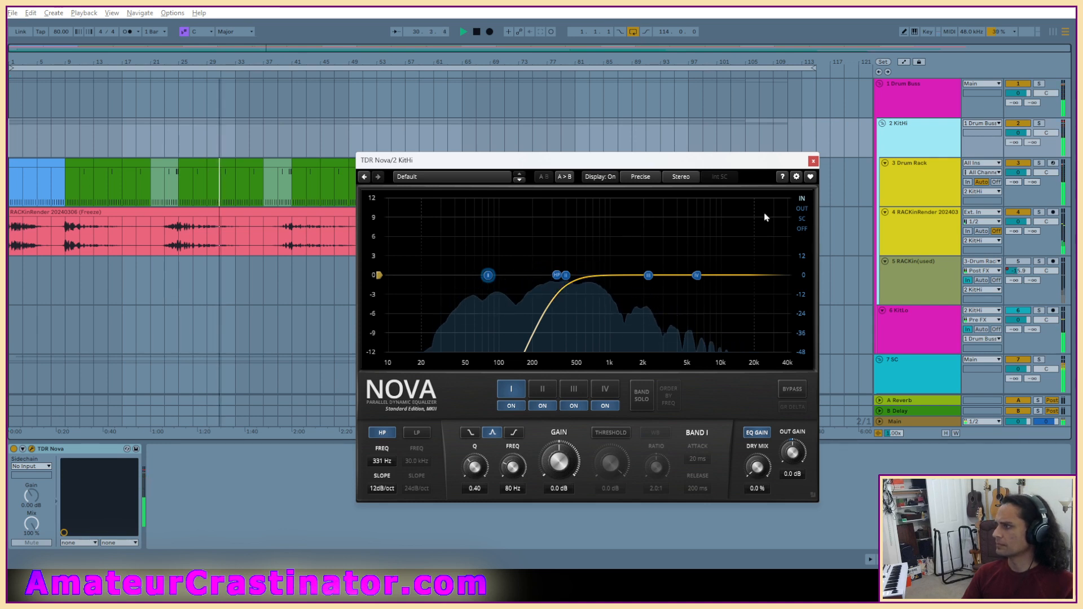
In the ChowKick chain's EQ Eight on the Drum Rack, cut band 3 by about 4.83 dB near 484 Hz with Q about 1.35.
{"action": "left_click", "coordinate": [907, 179]}
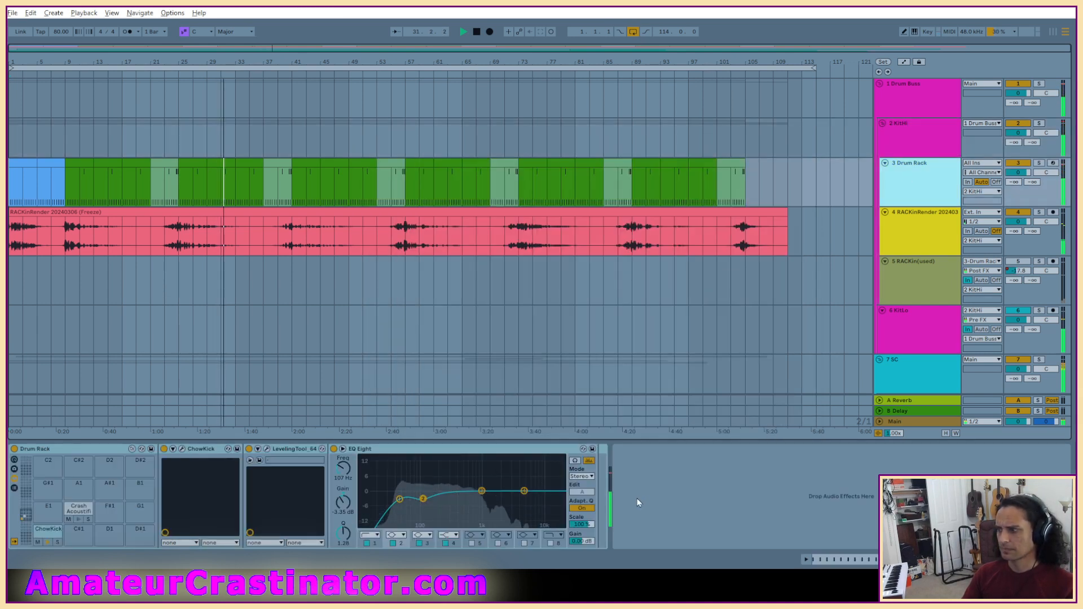
{"action": "left_click", "coordinate": [46, 531]}
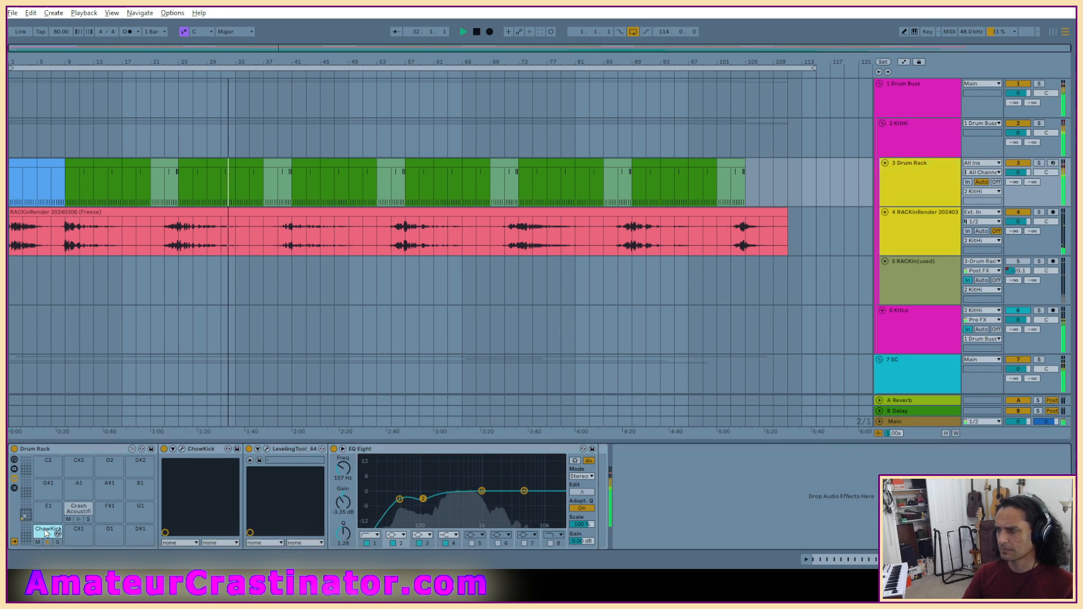
{"action": "left_click_drag", "start_coordinate": [482, 491], "coordinate": [463, 503]}
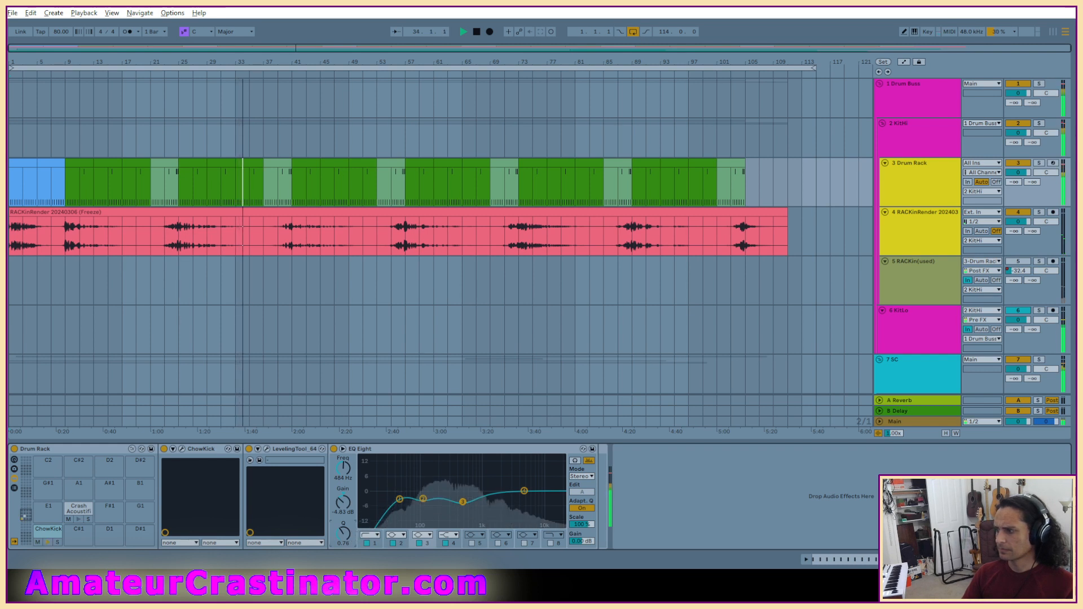
{"action": "left_click_drag", "start_coordinate": [343, 533], "coordinate": [343, 525]}
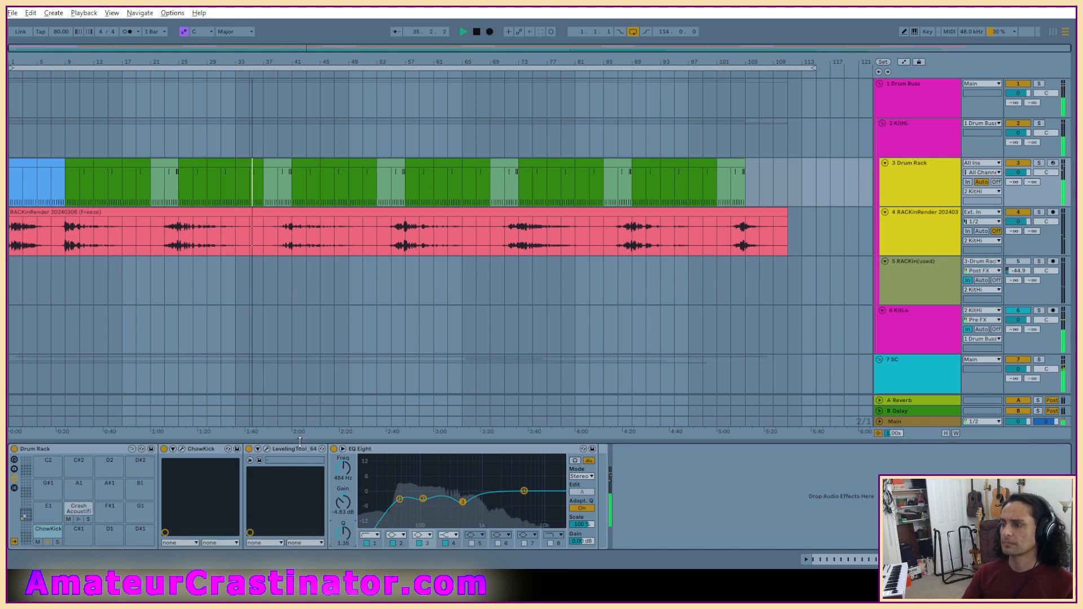
Set the peak reduction to about 36.5% in the LevelingTool on the ChowKick chain and close the plugin window.
{"action": "left_click", "coordinate": [267, 449]}
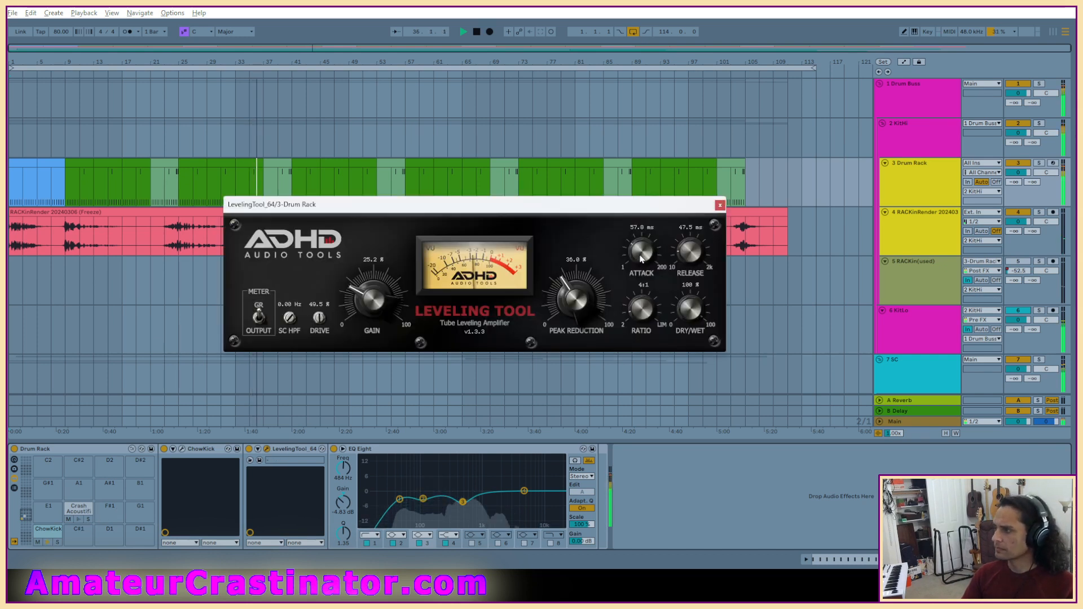
{"action": "left_click_drag", "start_coordinate": [576, 294], "coordinate": [576, 299]}
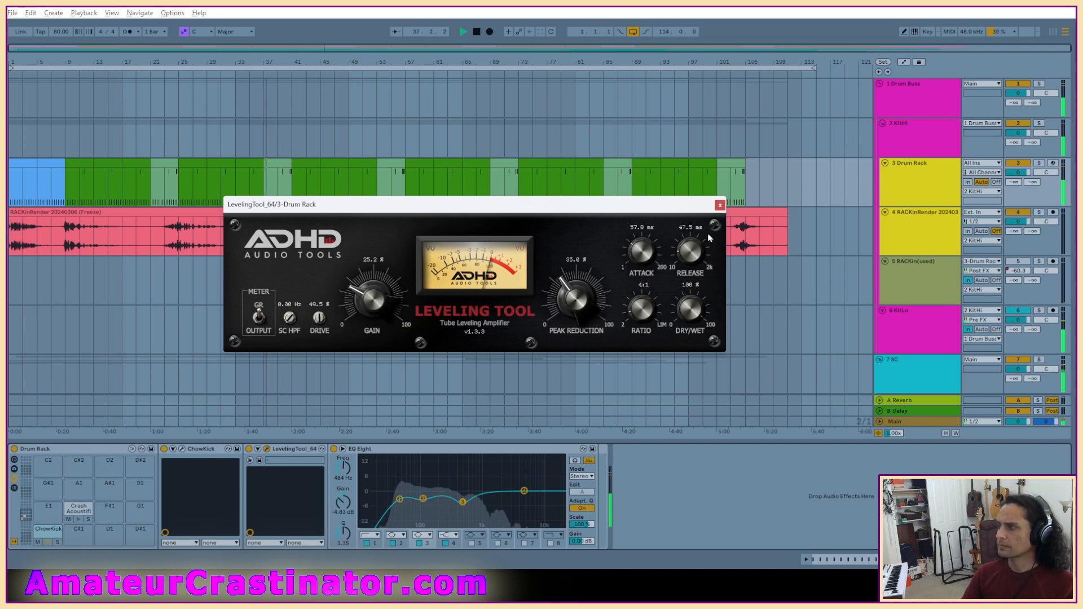
{"action": "left_click_drag", "start_coordinate": [581, 306], "coordinate": [581, 302]}
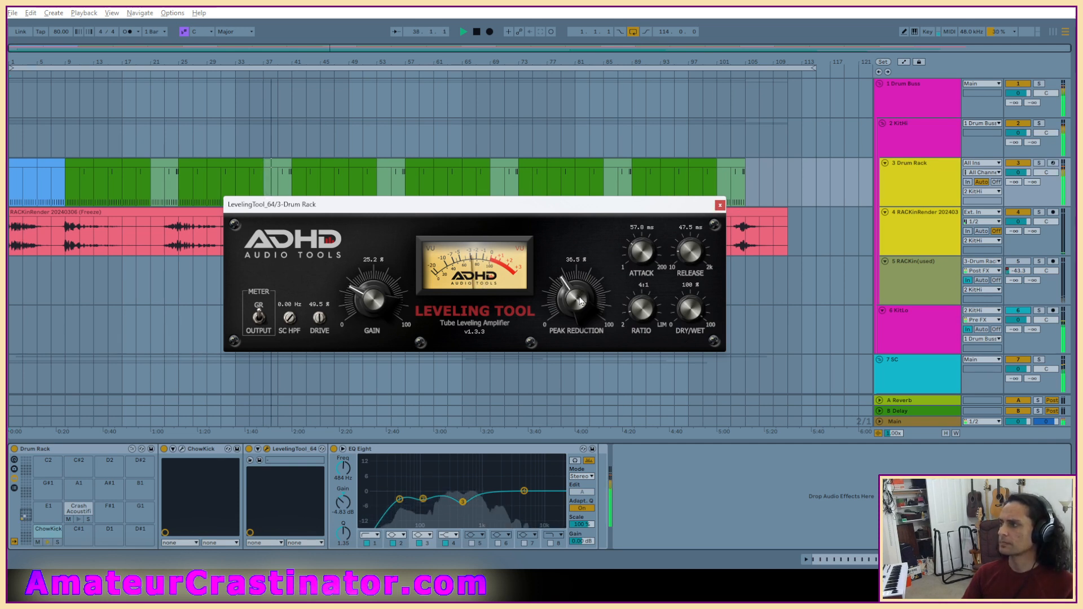
{"action": "left_click", "coordinate": [719, 206]}
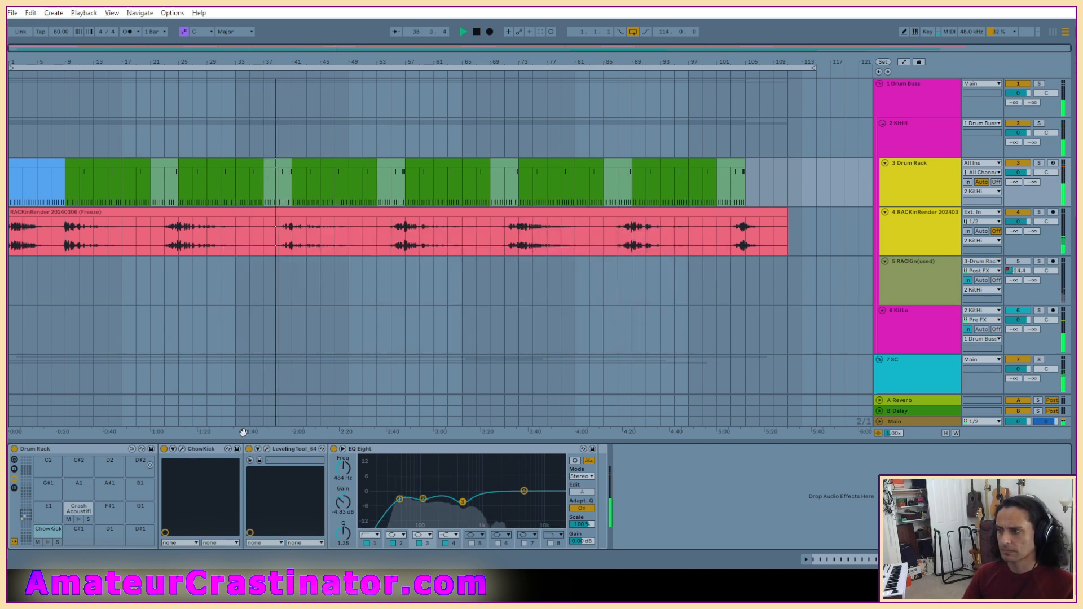
Review the device chains on KitHi and KitLo, and inspect the RACKinRender clip's sample and gain settings.
{"action": "scroll", "coordinate": [926, 249], "scroll_direction": "down", "scroll_amount": 3}
{"action": "scroll", "coordinate": [925, 186], "scroll_direction": "up", "scroll_amount": 2}
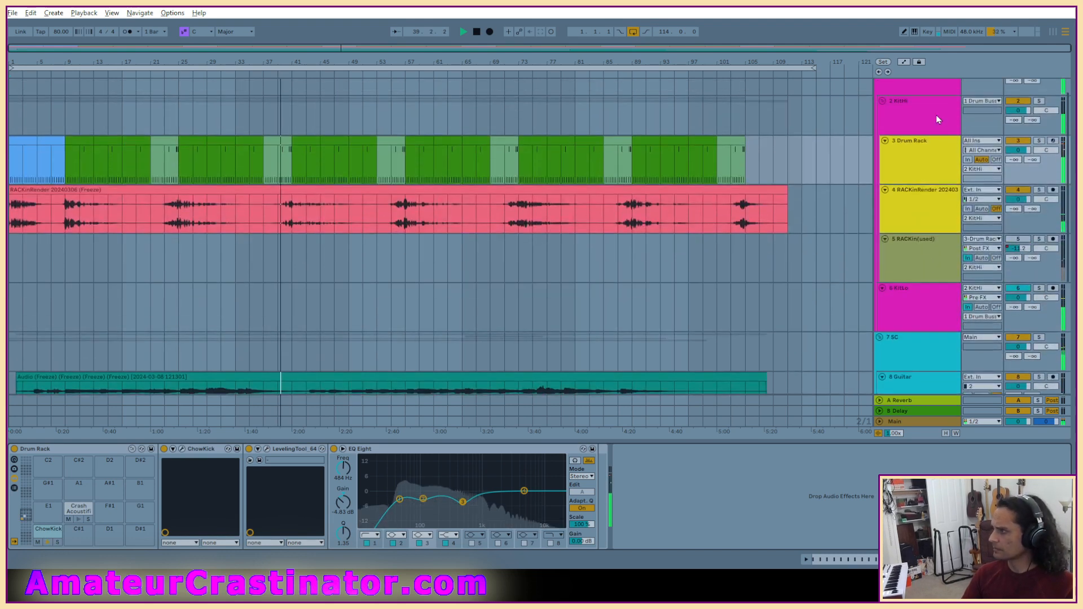
{"action": "left_click", "coordinate": [936, 115]}
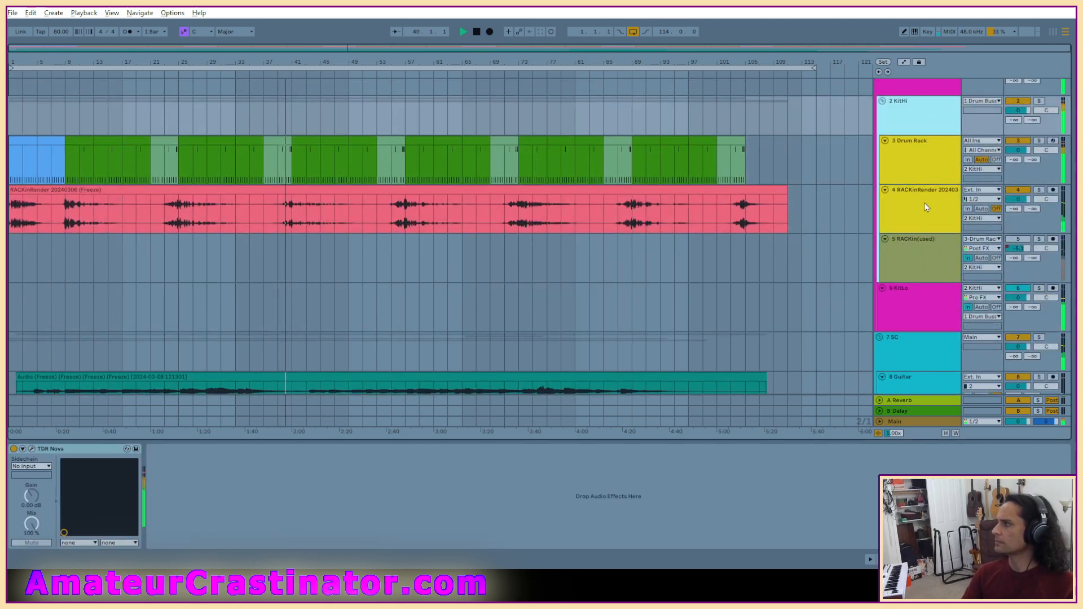
{"action": "left_click", "coordinate": [909, 306]}
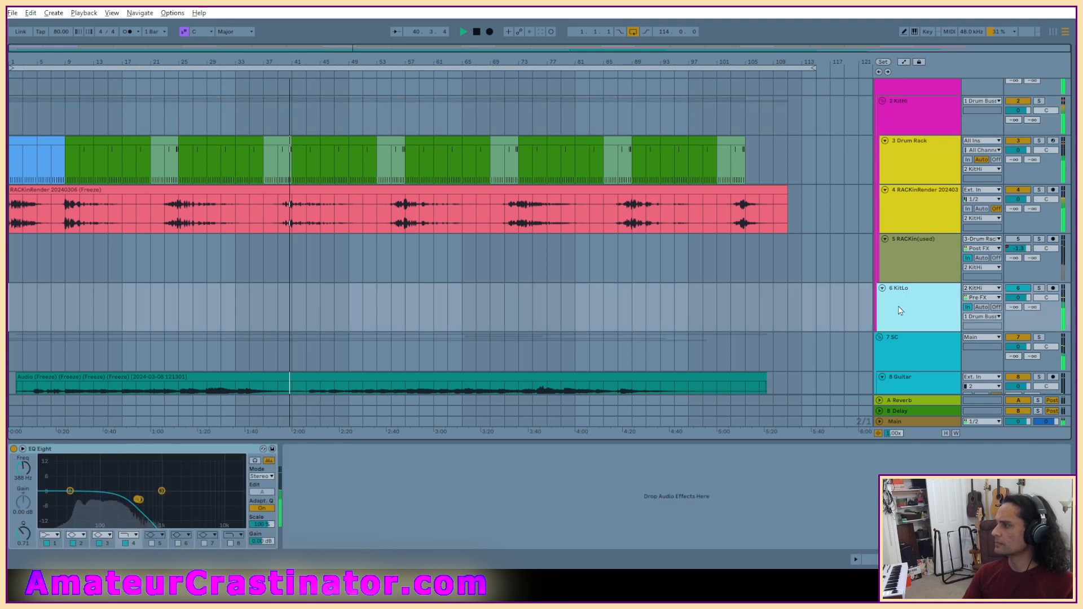
{"action": "left_click", "coordinate": [391, 482]}
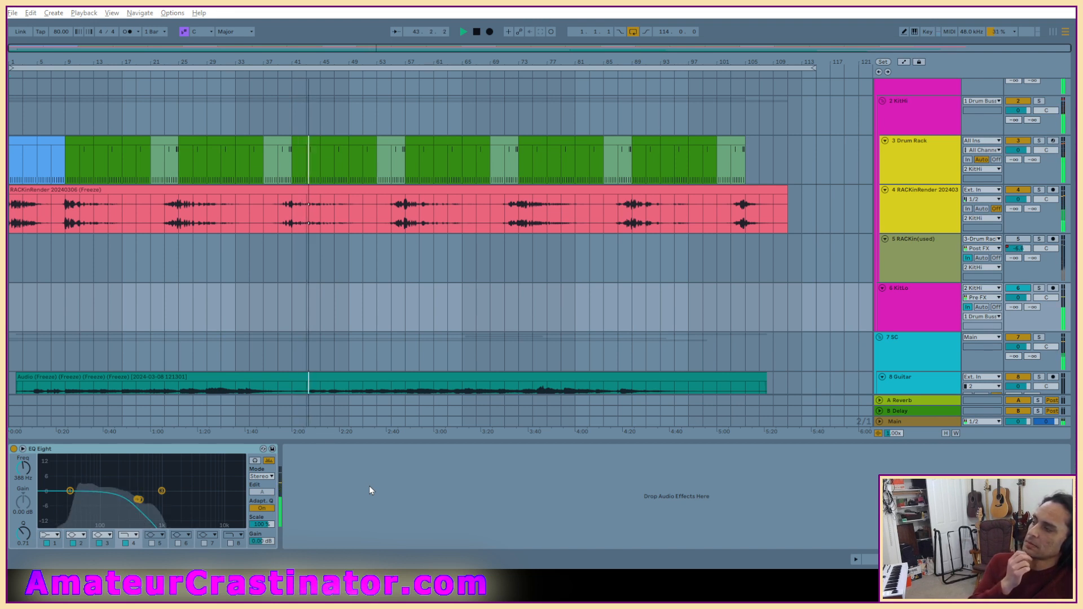
{"action": "double_click", "coordinate": [398, 188]}
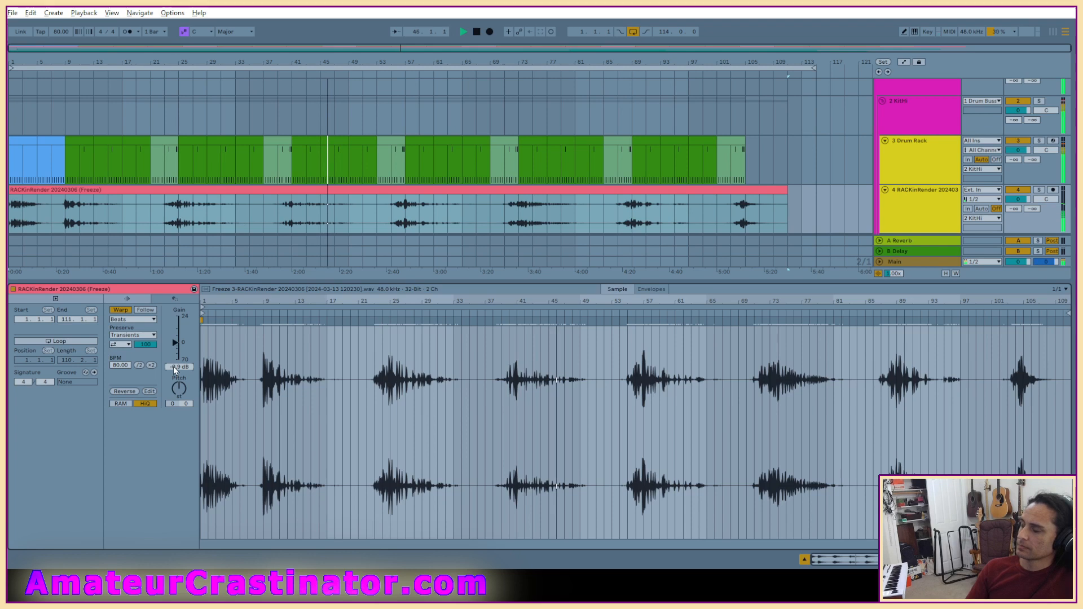
{"action": "key", "text": "shift+Tab"}
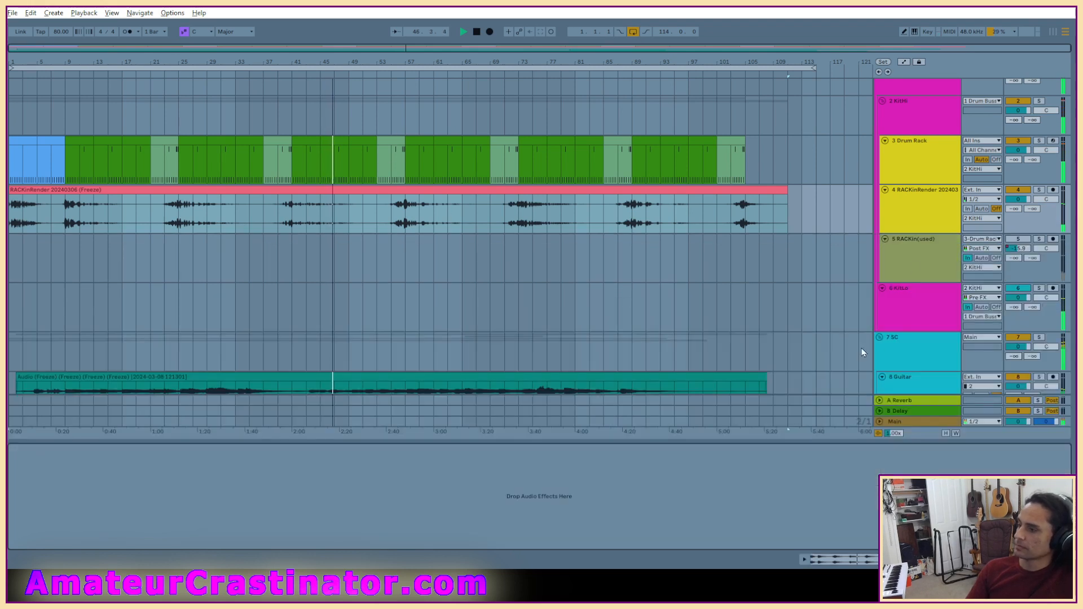
In KitLo's EQ Eight, move band 1 to about 37.5 Hz and reset its gain to 0 dB.
{"action": "left_click", "coordinate": [923, 311]}
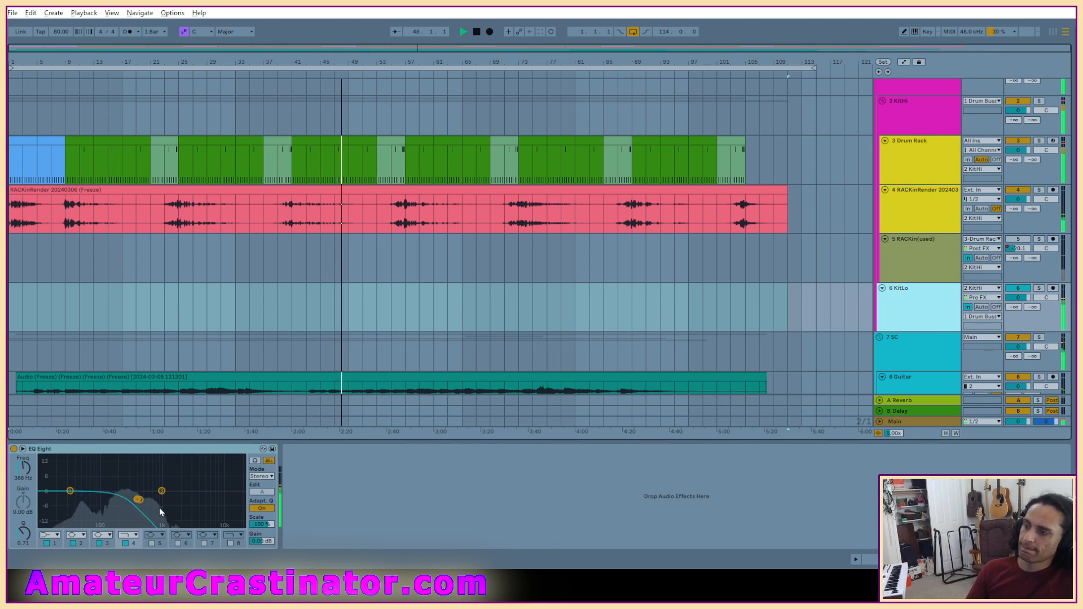
{"action": "mouse_move", "coordinate": [70, 490]}
{"action": "left_mouse_down"}
{"action": "mouse_move", "coordinate": [91, 466]}
{"action": "mouse_move", "coordinate": [99, 483]}
{"action": "mouse_move", "coordinate": [108, 474]}
{"action": "mouse_move", "coordinate": [76, 491]}
{"action": "left_mouse_up"}
{"action": "double_click", "coordinate": [23, 502]}
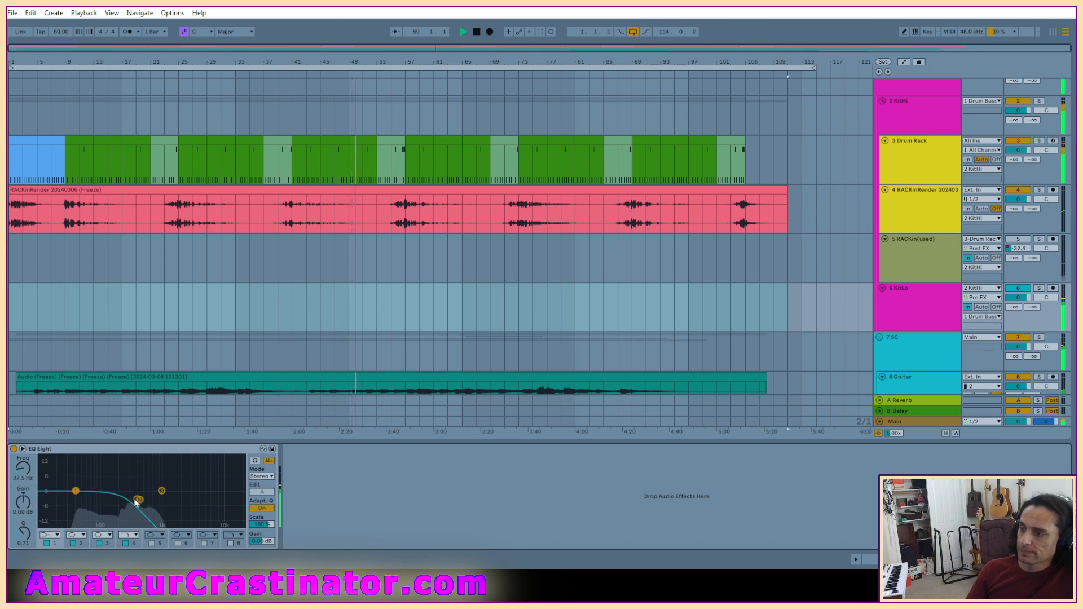
In KitLo's EQ Eight, boost band 2 by about 2.84 dB near 93.8 Hz and compare with the band bypassed.
{"action": "left_click", "coordinate": [84, 543]}
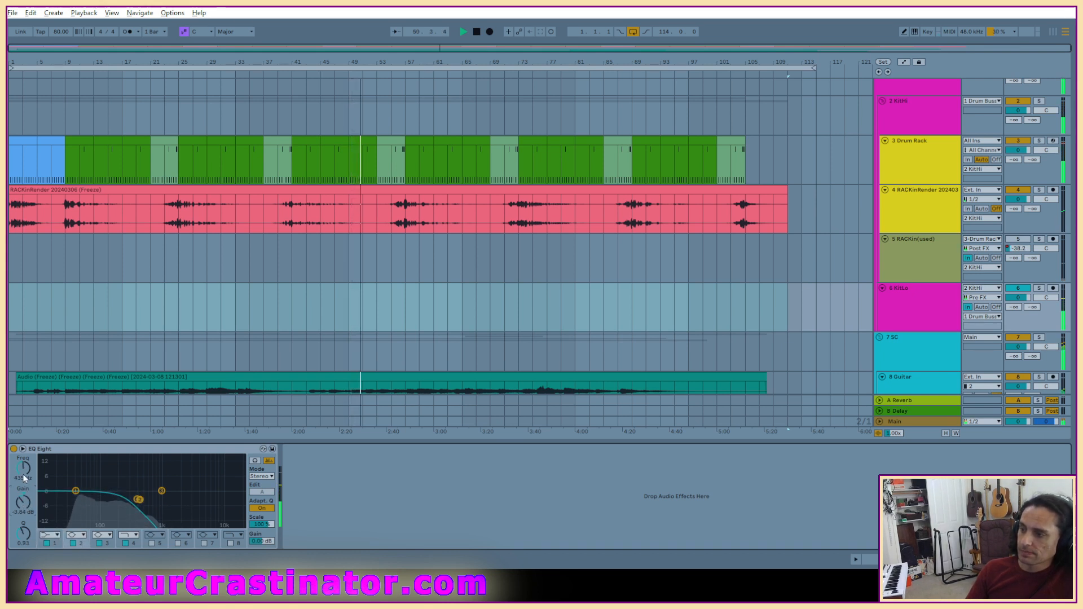
{"action": "left_click_drag", "start_coordinate": [21, 470], "coordinate": [21, 491]}
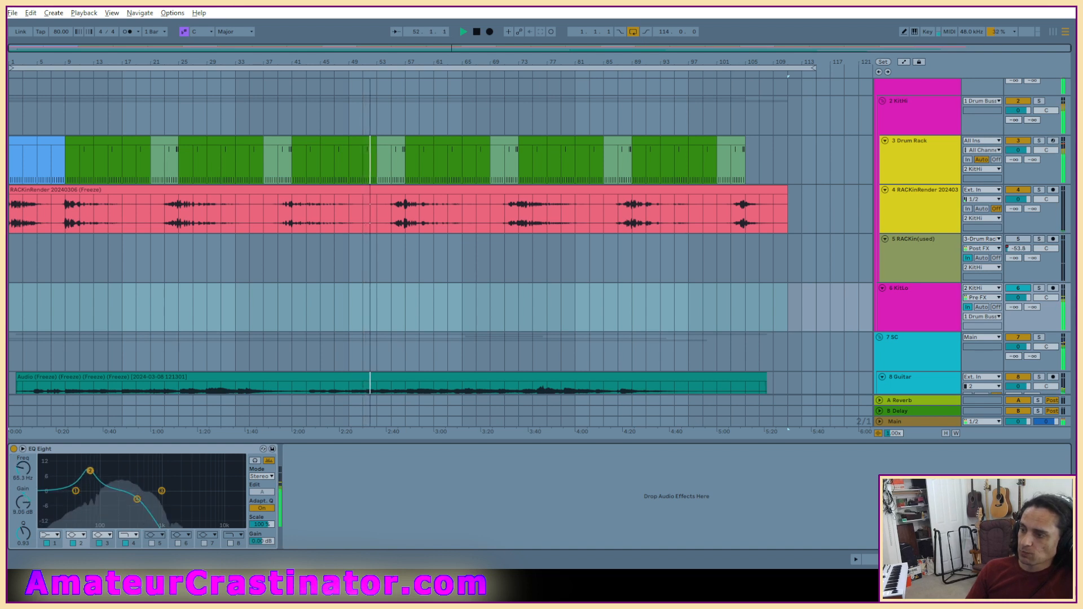
{"action": "mouse_move", "coordinate": [90, 471]}
{"action": "left_mouse_down"}
{"action": "mouse_move", "coordinate": [125, 476]}
{"action": "mouse_move", "coordinate": [80, 479]}
{"action": "left_mouse_up"}
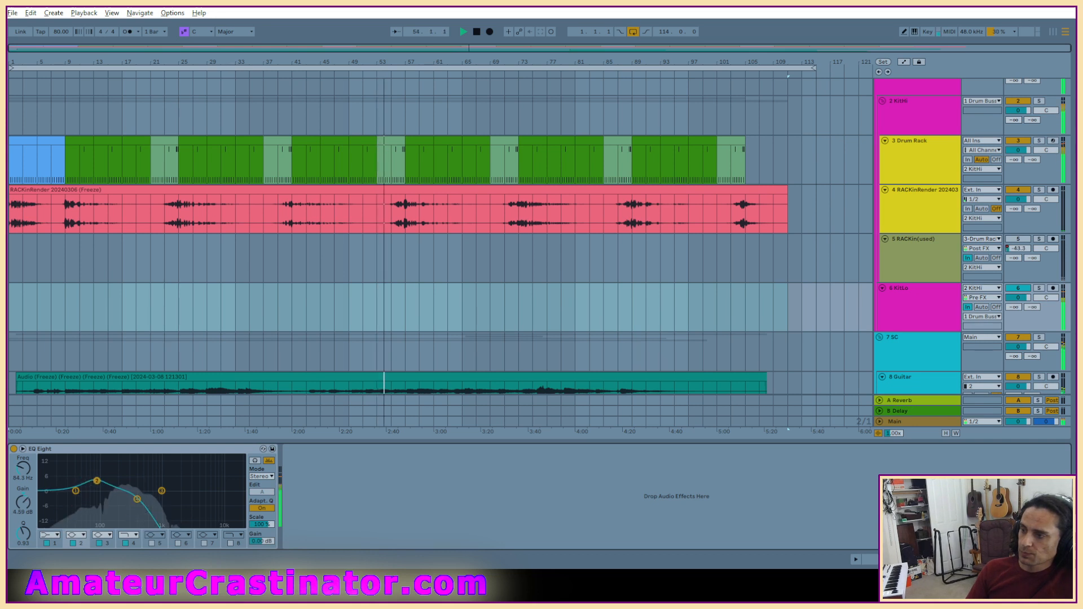
{"action": "left_click_drag", "start_coordinate": [97, 478], "coordinate": [97, 483]}
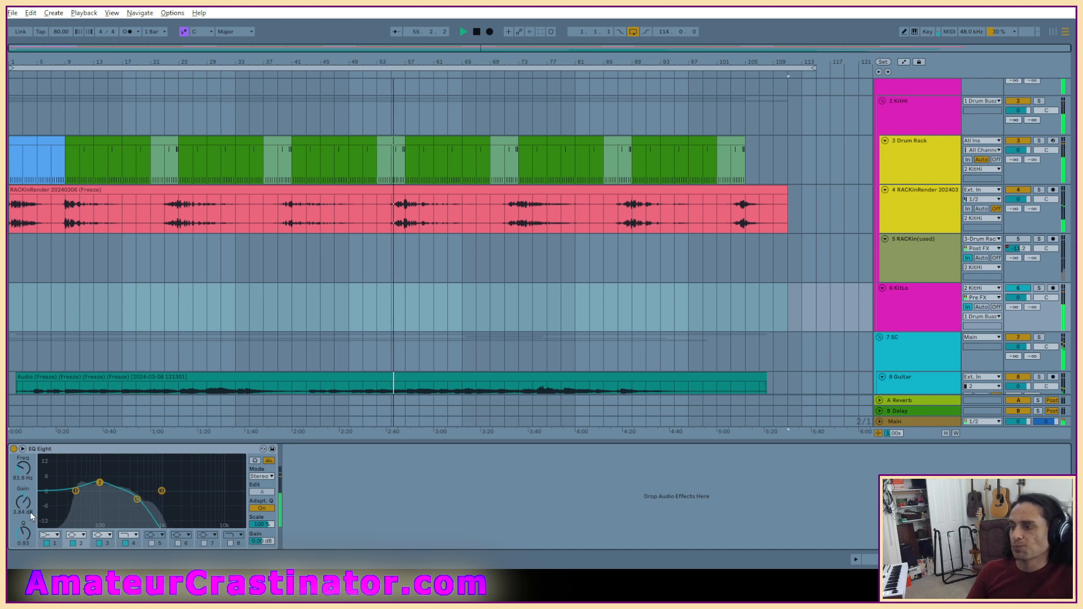
{"action": "left_click", "coordinate": [73, 543]}
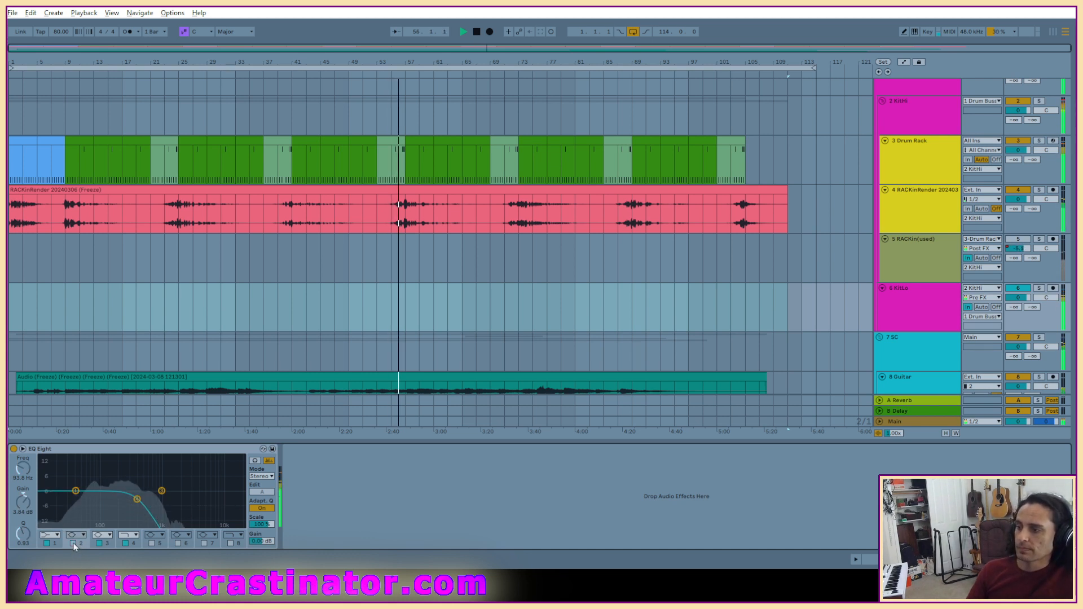
{"action": "left_click", "coordinate": [73, 543]}
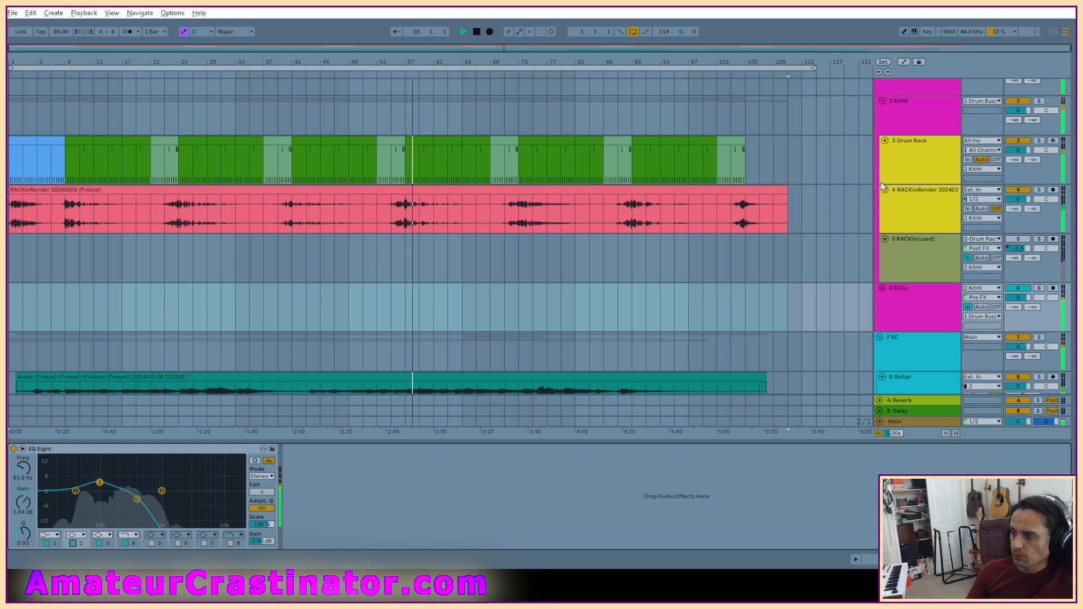
In the ChowKick chain's EQ Eight on the Drum Rack, lower band 2's frequency to about 60 Hz.
{"action": "left_click", "coordinate": [926, 111]}
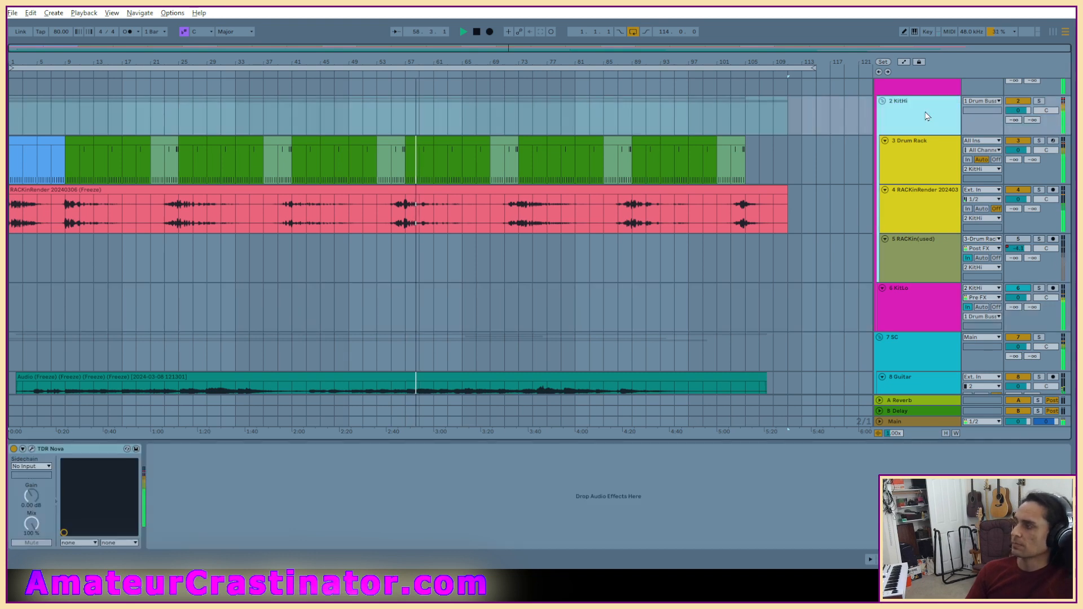
{"action": "left_click", "coordinate": [898, 157]}
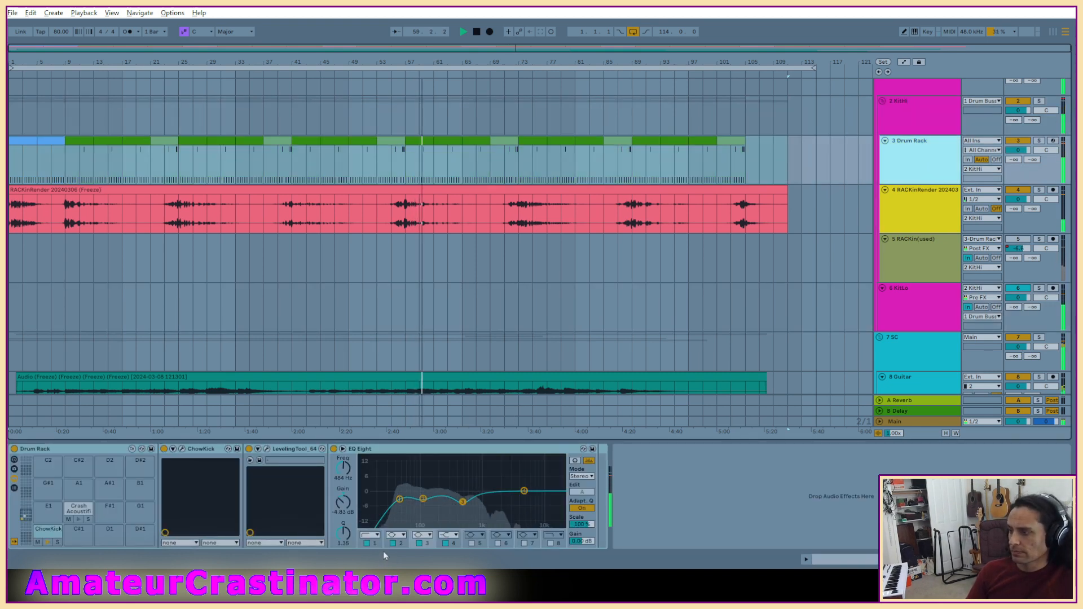
{"action": "left_click_drag", "start_coordinate": [424, 499], "coordinate": [408, 499]}
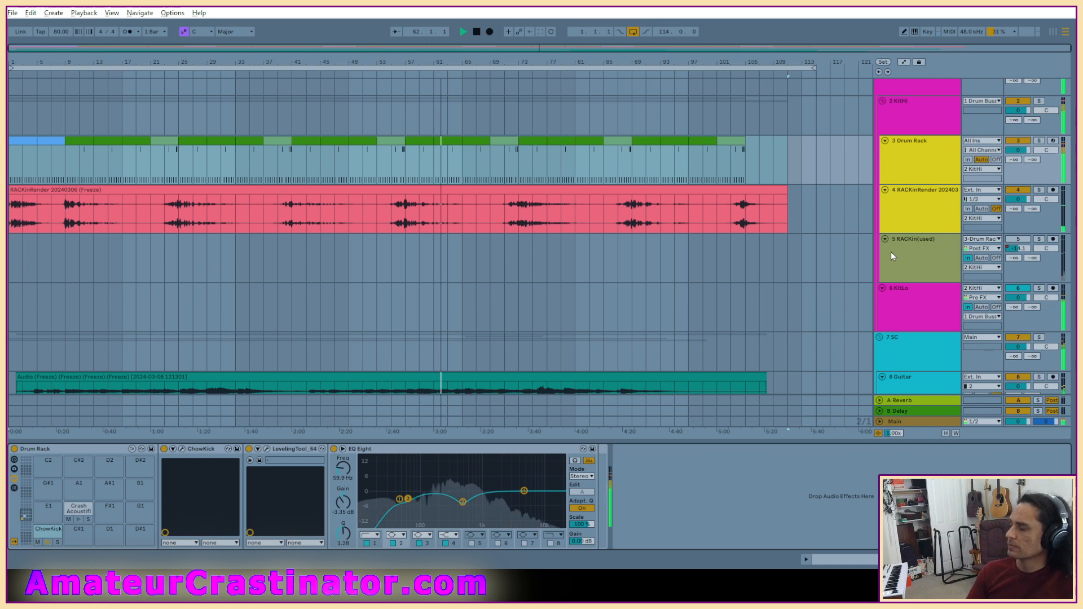
Select KitLo to check its EQ Eight, and delete the 80s Tape track.
{"action": "left_click", "coordinate": [911, 306]}
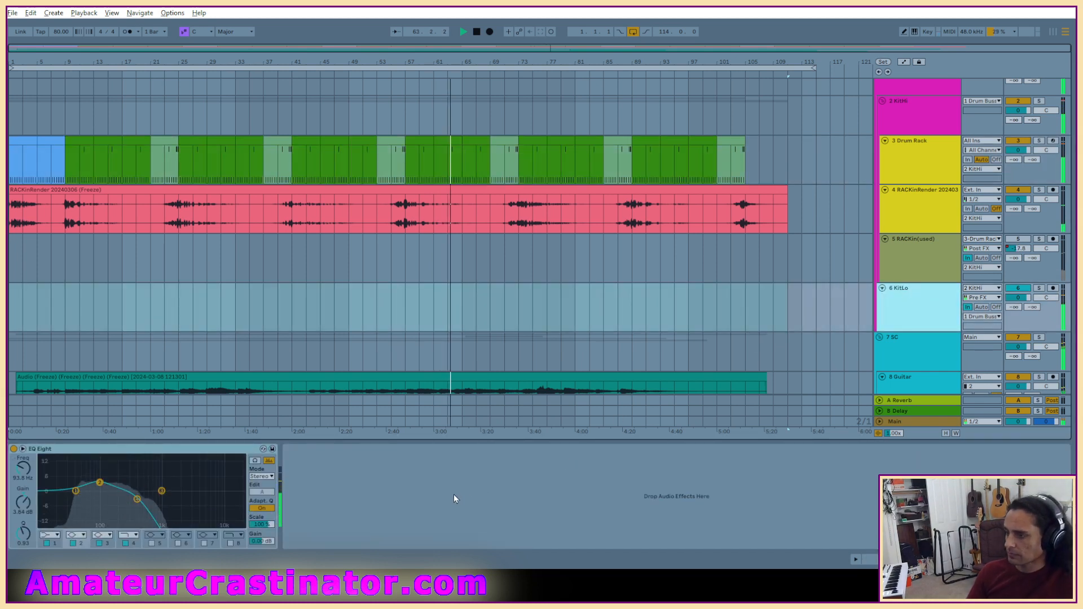
{"action": "left_click", "coordinate": [384, 509]}
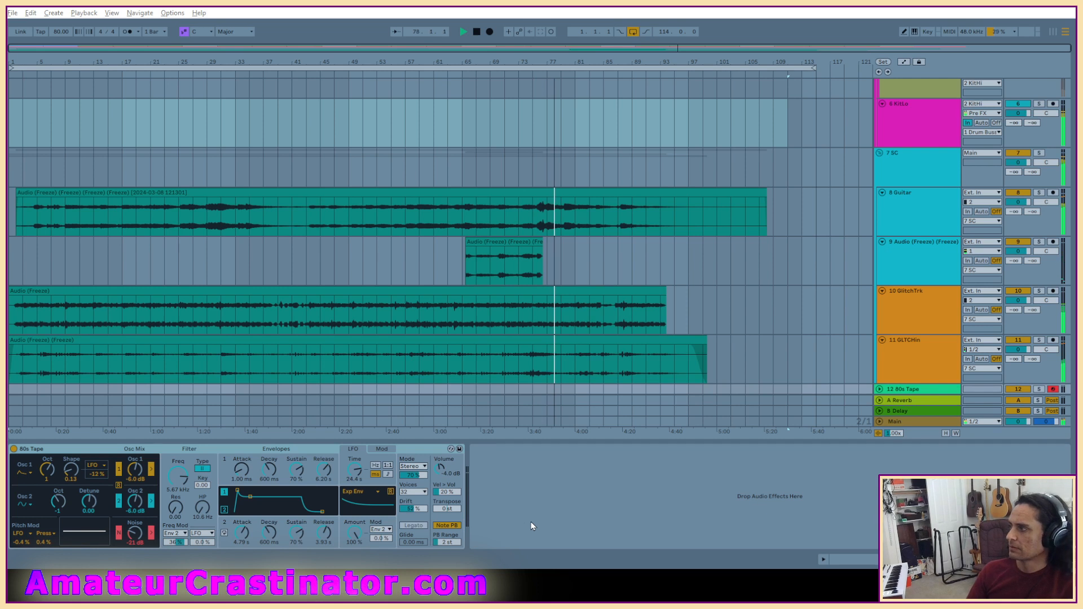
{"action": "key", "text": "Delete"}
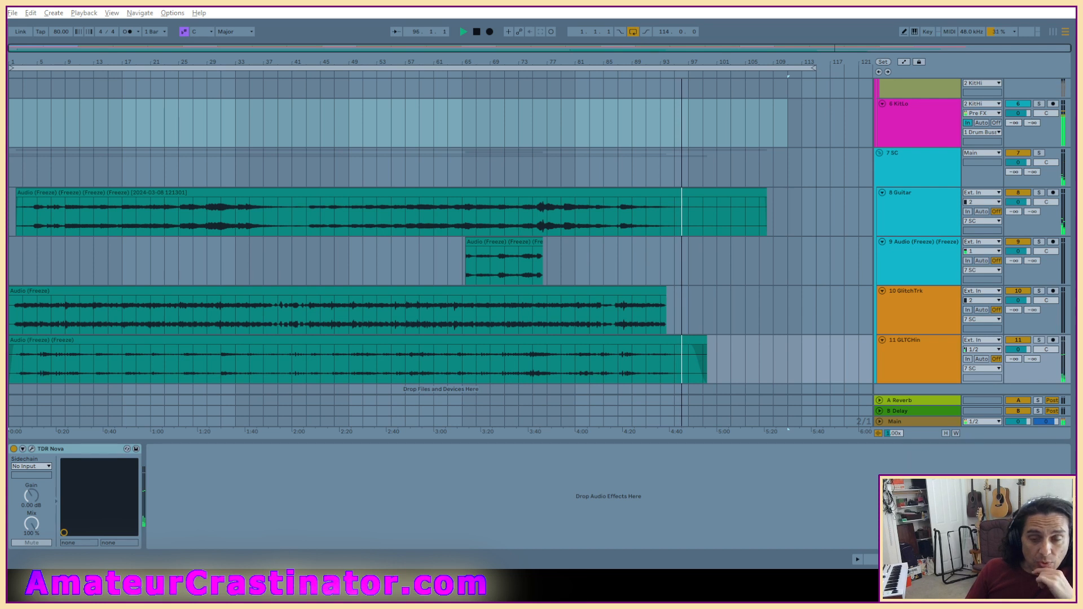
Set the filter frequency of GLTCHin's Roar to about 632 Hz and move the device to KitLo after its EQ Eight.
{"action": "key", "text": "ctrl+z"}
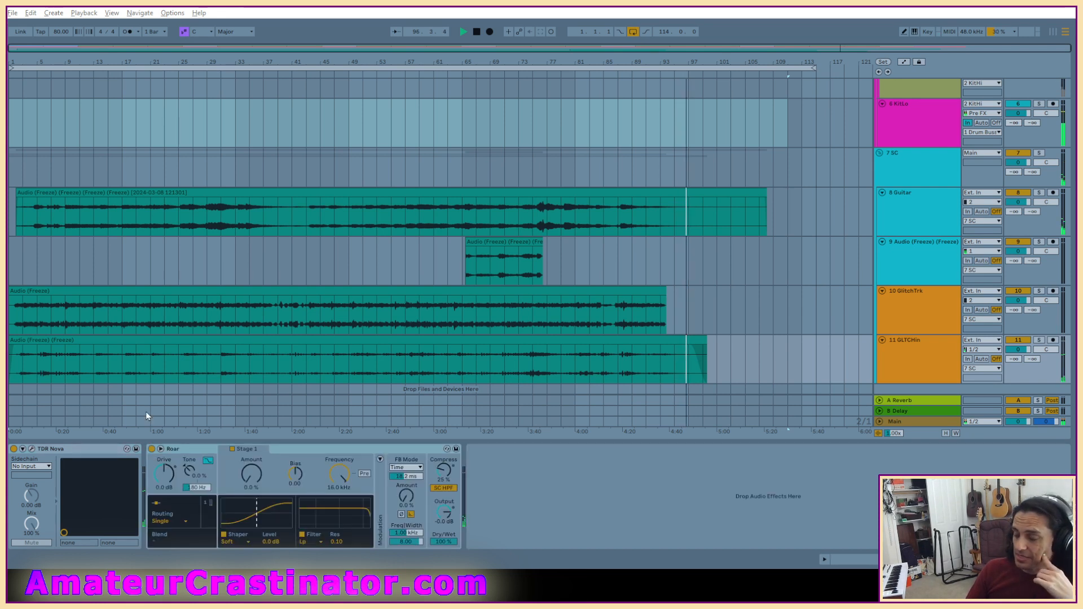
{"action": "left_click_drag", "start_coordinate": [339, 474], "coordinate": [338, 519]}
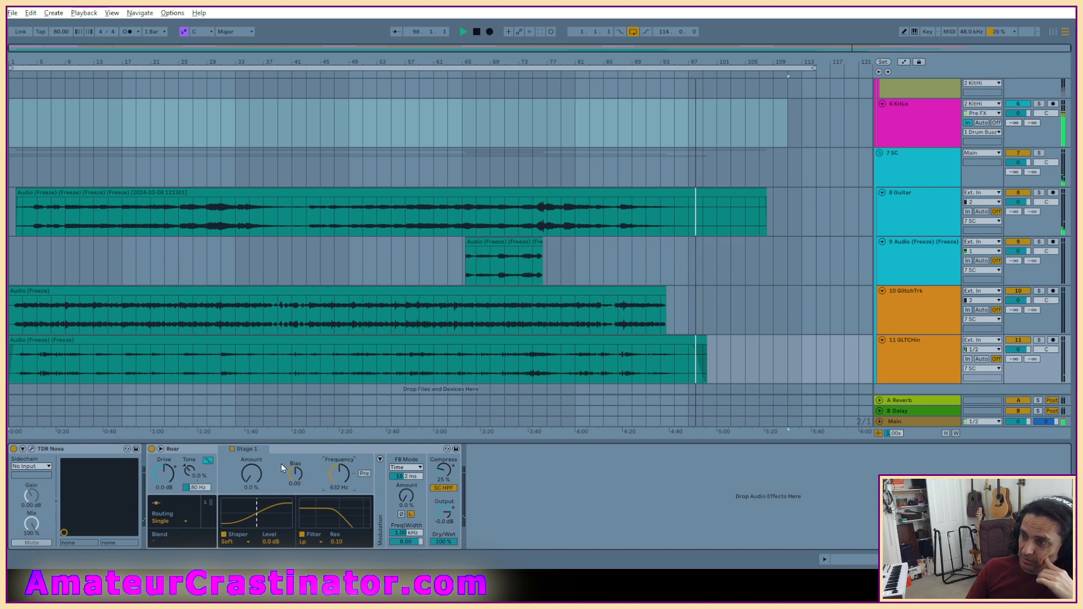
{"action": "left_click", "coordinate": [344, 451]}
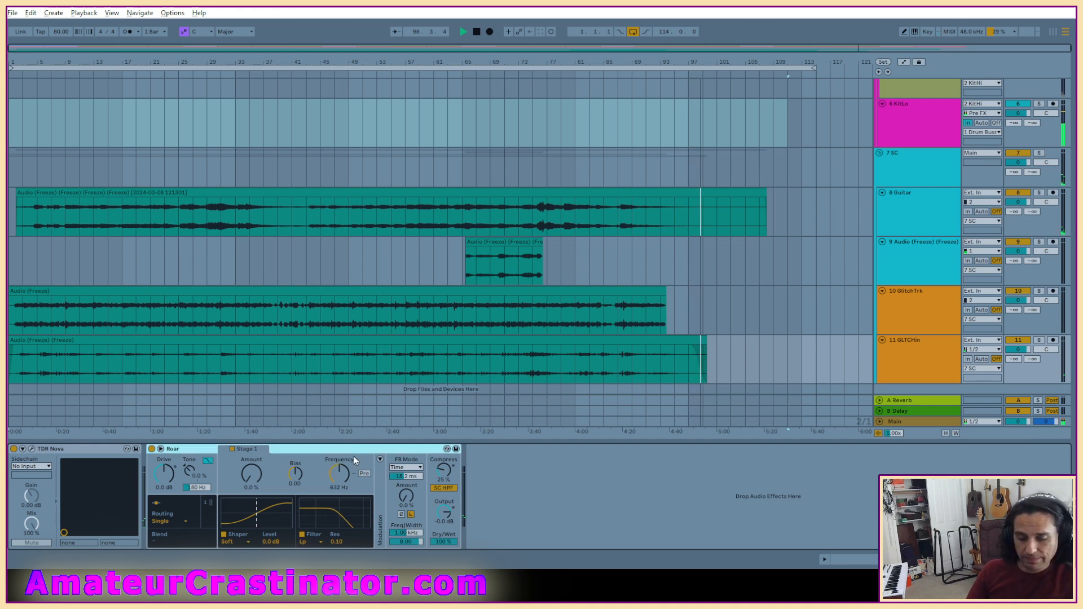
{"action": "key", "text": "Delete"}
{"action": "left_click", "coordinate": [918, 126]}
{"action": "left_click", "coordinate": [535, 503]}
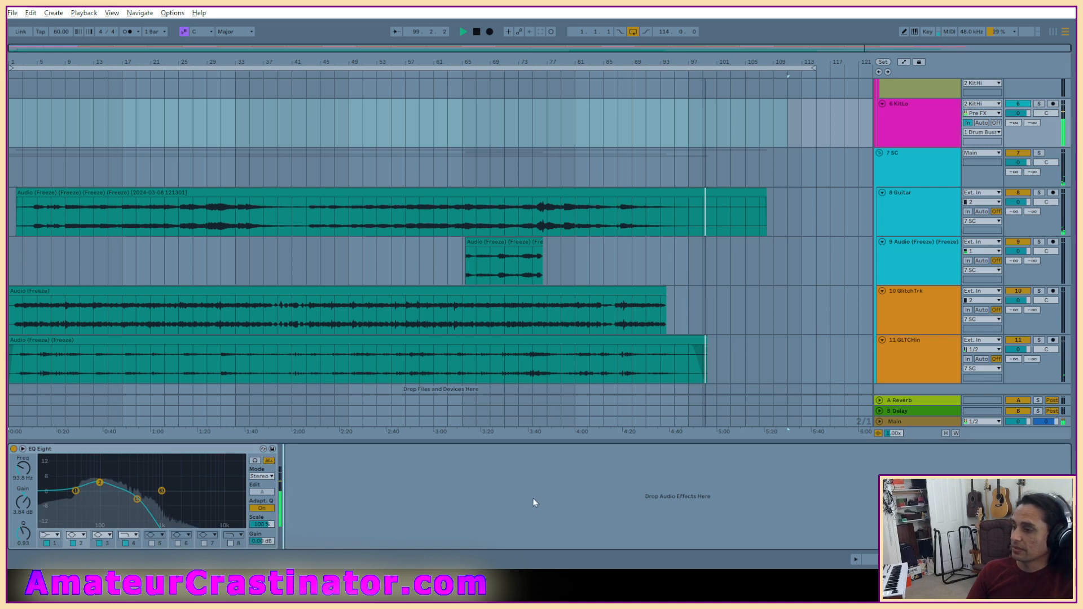
{"action": "key", "text": "ctrl+v"}
Toggle Roar's tone color compensation on KitLo while replaying the song from the start, and solo the track briefly to compare.
{"action": "left_click", "coordinate": [132, 544]}
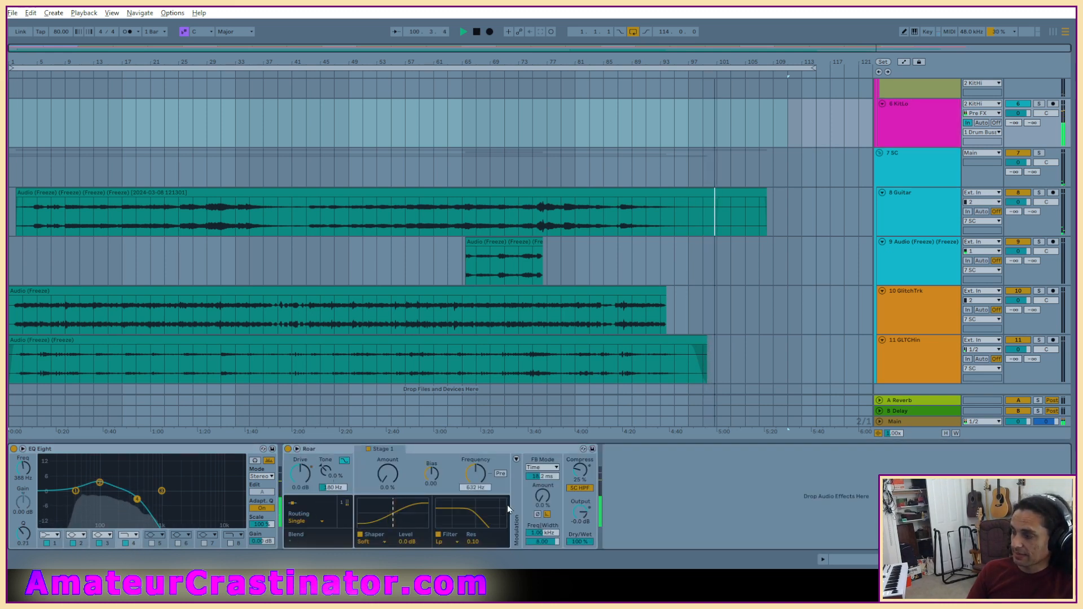
{"action": "left_click", "coordinate": [395, 503]}
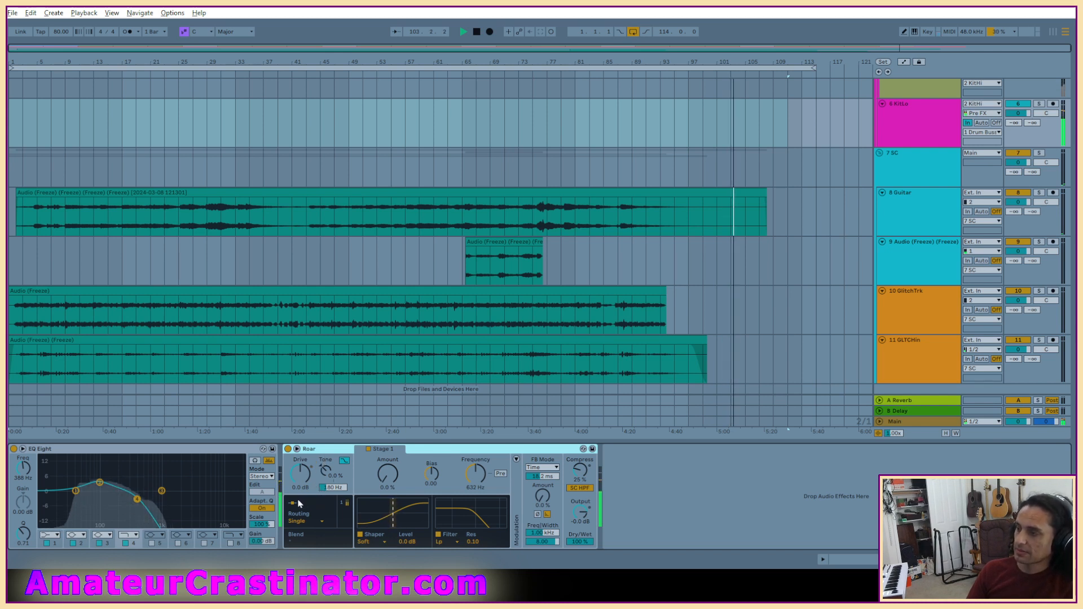
{"action": "left_click", "coordinate": [345, 461]}
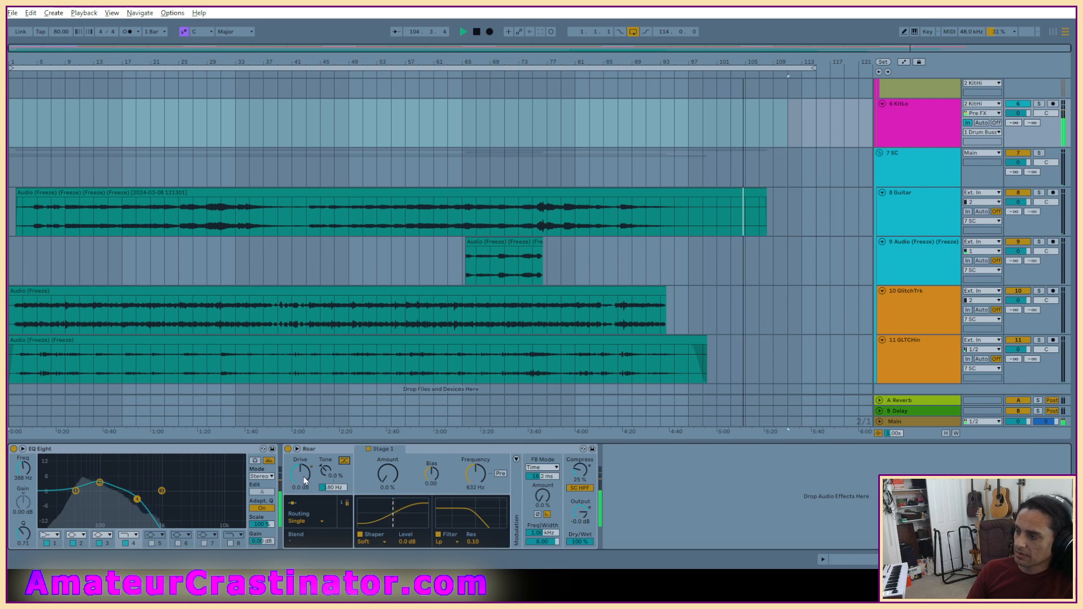
{"action": "left_click", "coordinate": [344, 461]}
{"action": "key", "text": "space"}
{"action": "key", "text": "space"}
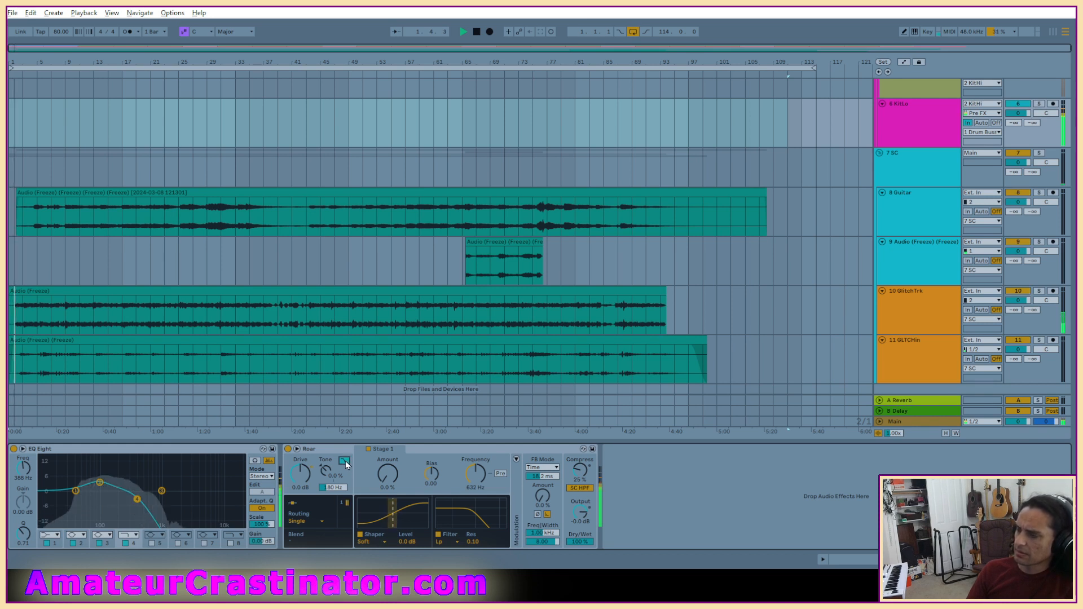
{"action": "left_click", "coordinate": [345, 461]}
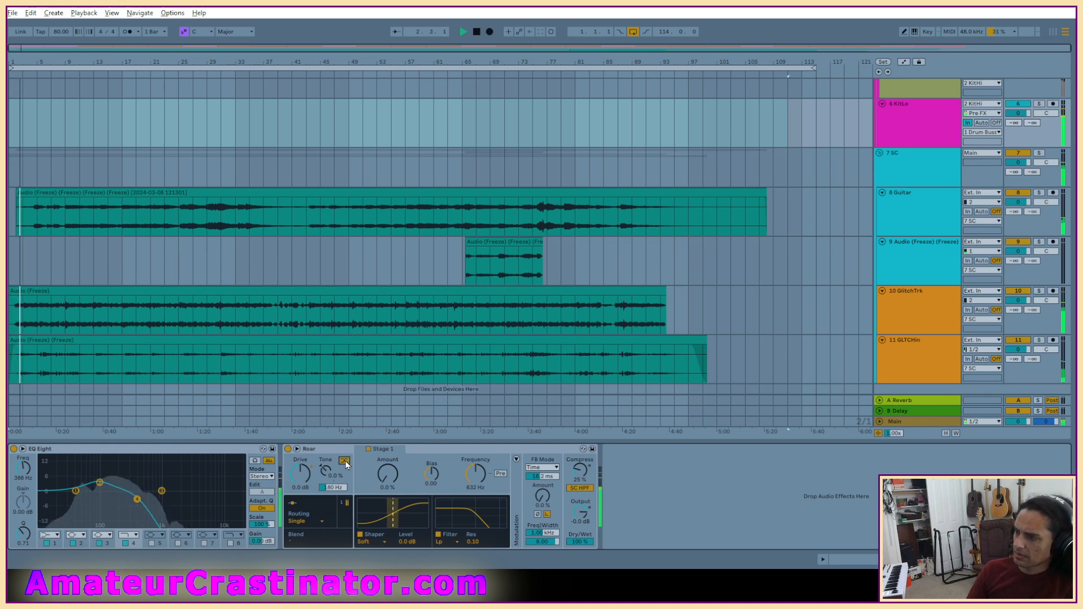
{"action": "key", "text": "s"}
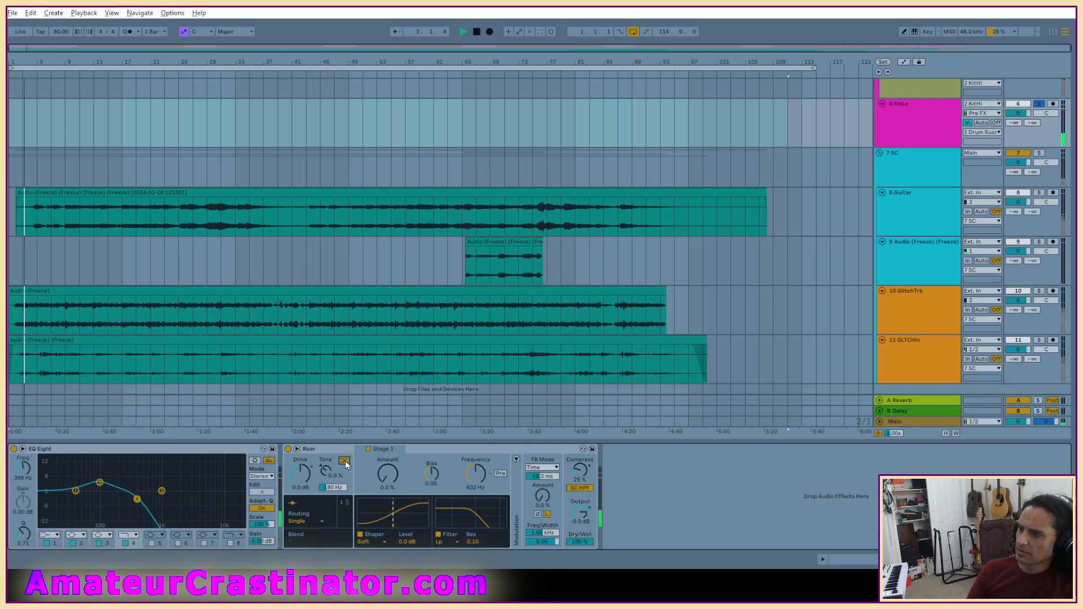
{"action": "scroll", "coordinate": [946, 171], "scroll_direction": "up", "scroll_amount": 5}
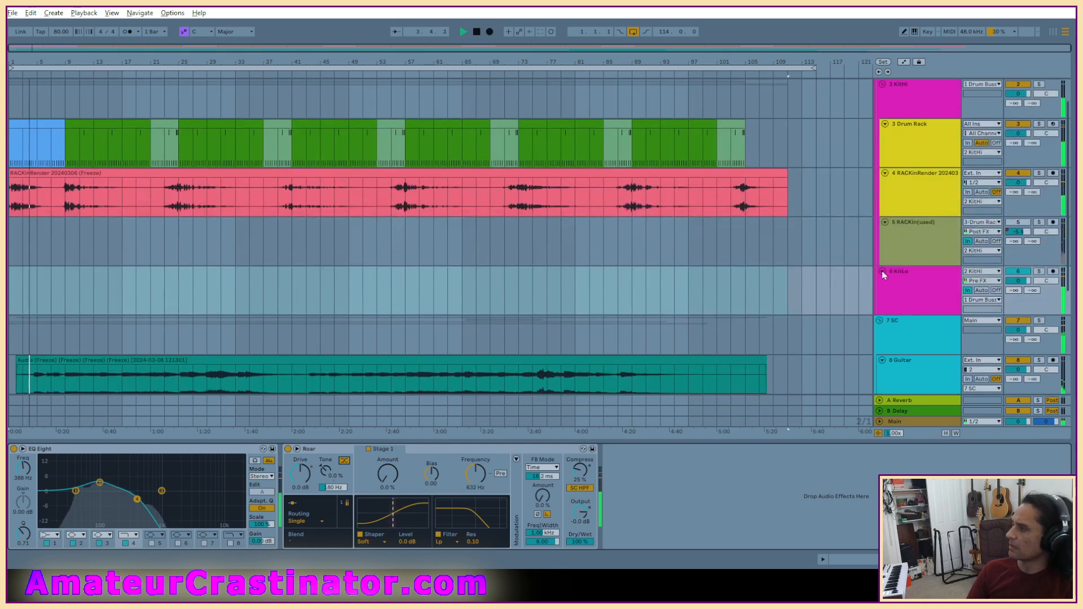
On KitLo's Roar, raise Drive to 2.7 dB and set the tone frequency to about 95.9 Hz.
{"action": "scroll", "coordinate": [892, 282], "scroll_direction": "up", "scroll_amount": 2}
{"action": "left_click", "coordinate": [926, 84]}
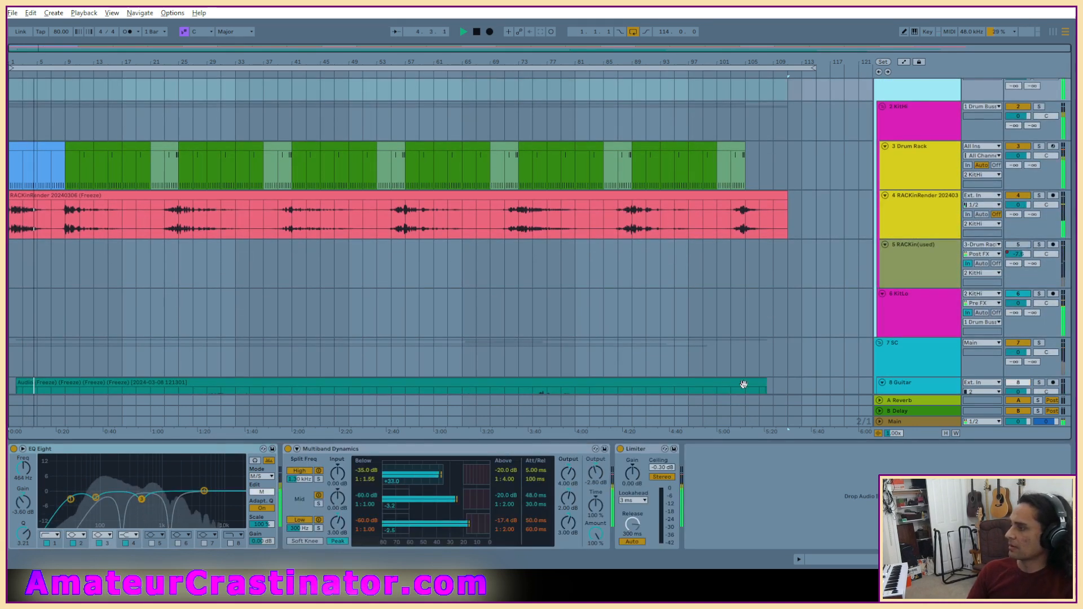
{"action": "left_click", "coordinate": [912, 327]}
{"action": "left_click", "coordinate": [346, 462]}
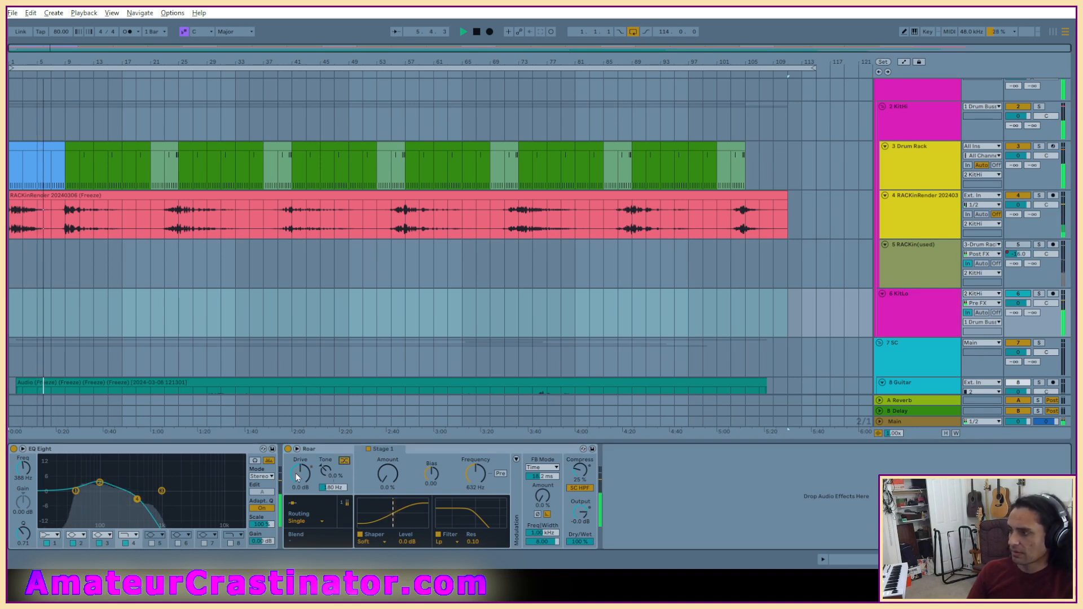
{"action": "left_click_drag", "start_coordinate": [298, 477], "coordinate": [331, 520]}
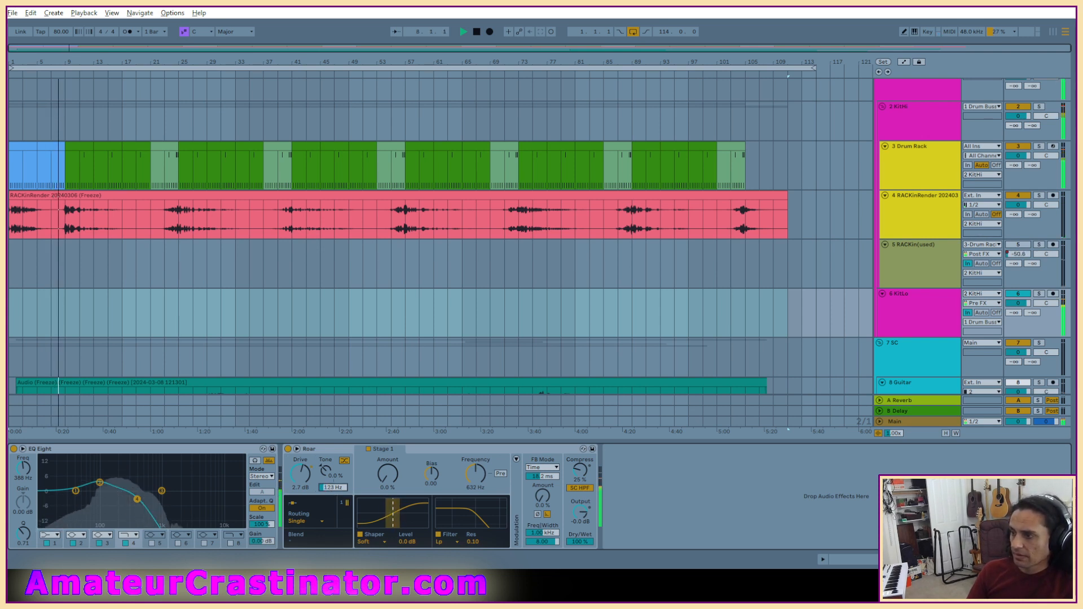
{"action": "left_click", "coordinate": [84, 545]}
{"action": "left_click_drag", "start_coordinate": [332, 489], "coordinate": [332, 499]}
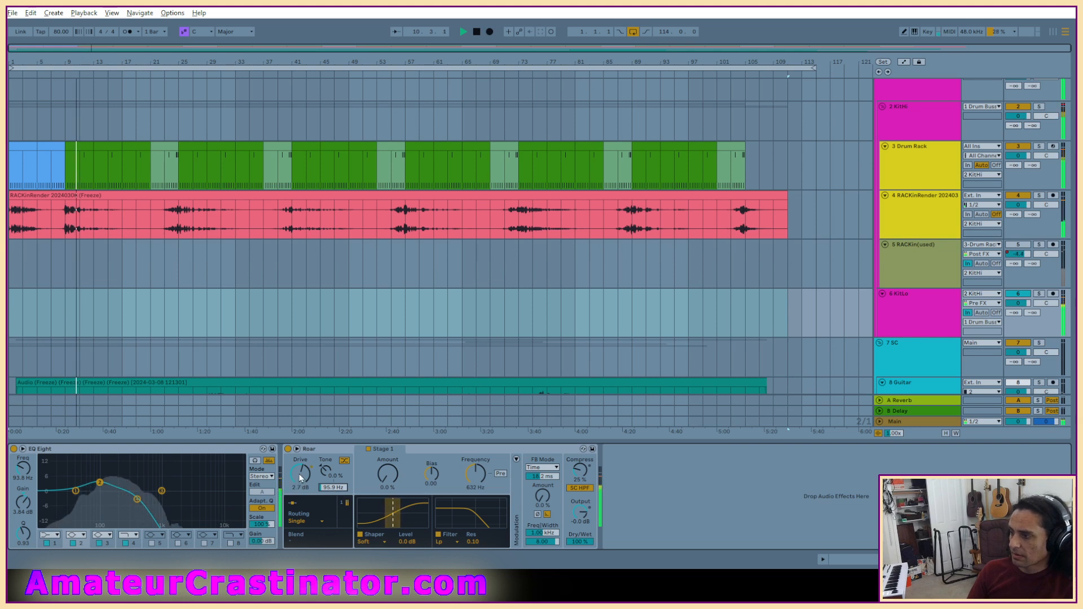
Set Roar's Tone to 71% and Drive to 2.6 dB, bypassing and re-enabling the device to compare.
{"action": "left_click", "coordinate": [287, 449]}
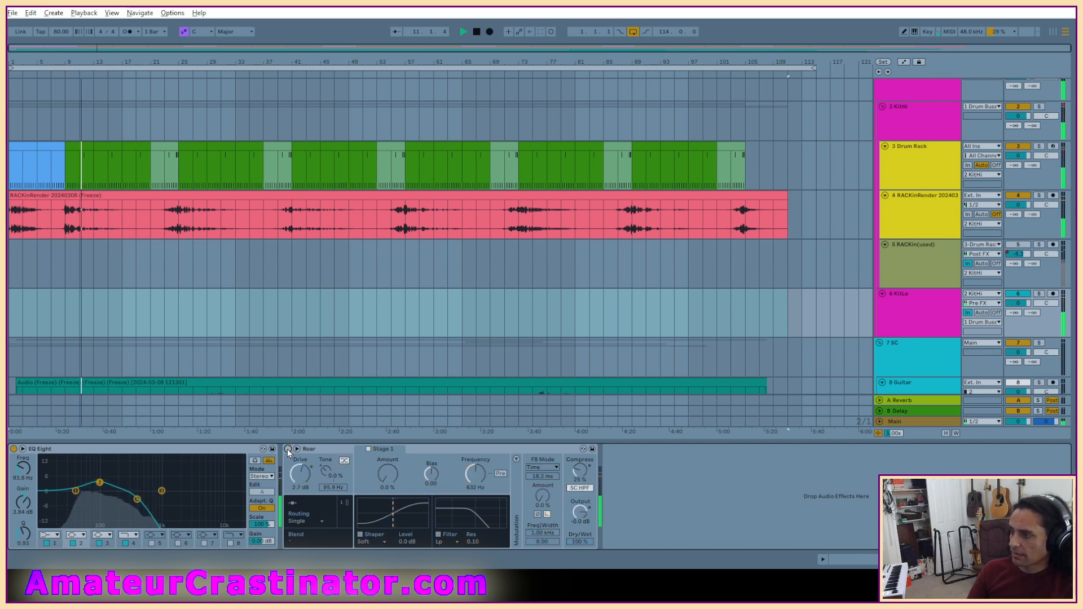
{"action": "left_click", "coordinate": [287, 449]}
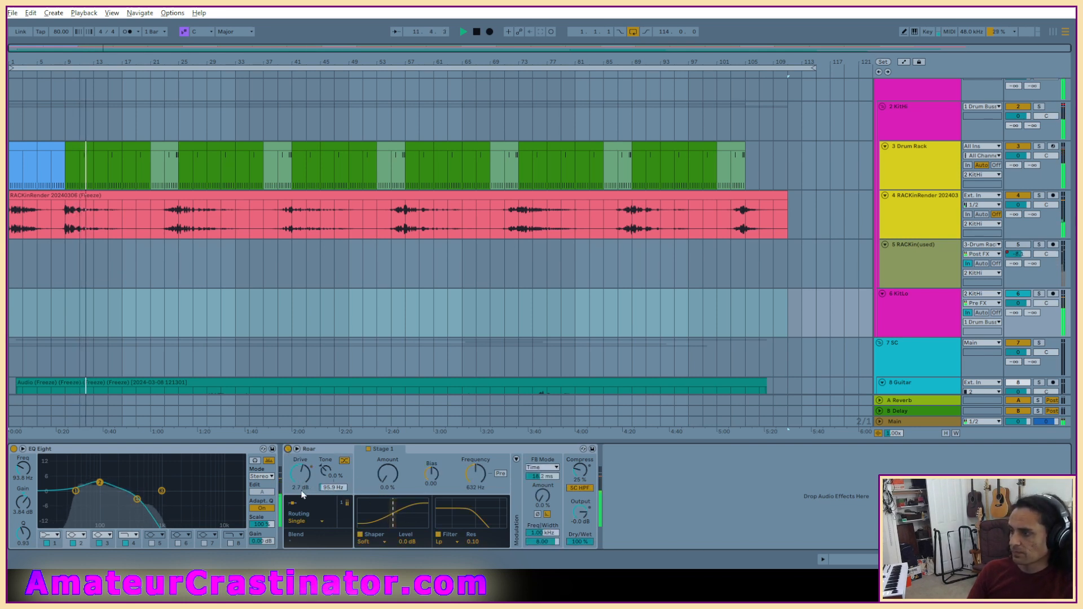
{"action": "left_click_drag", "start_coordinate": [328, 472], "coordinate": [328, 456]}
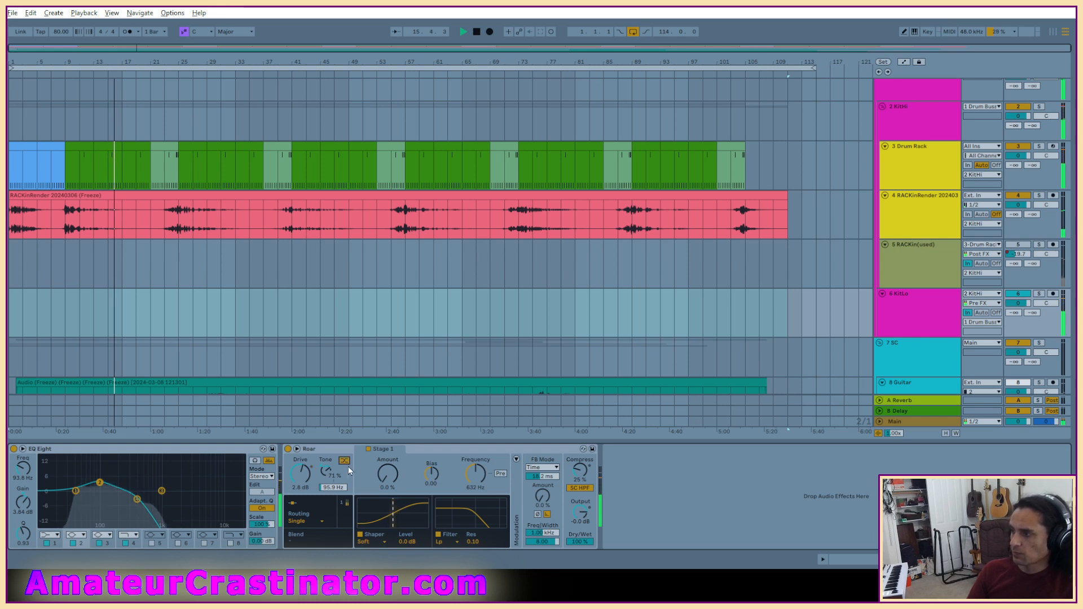
{"action": "left_click", "coordinate": [288, 450]}
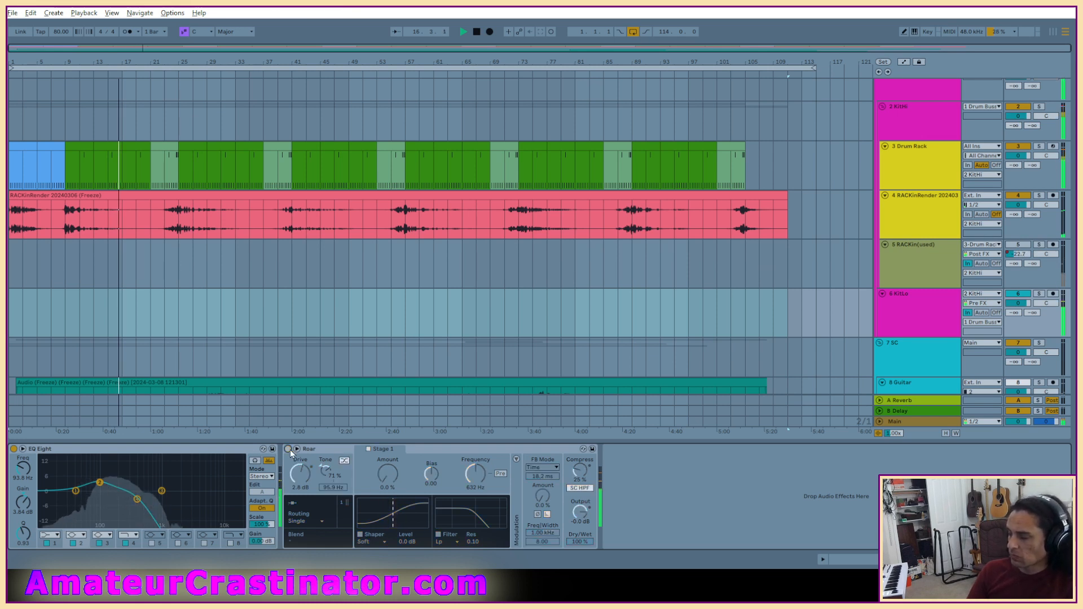
{"action": "left_click", "coordinate": [288, 450]}
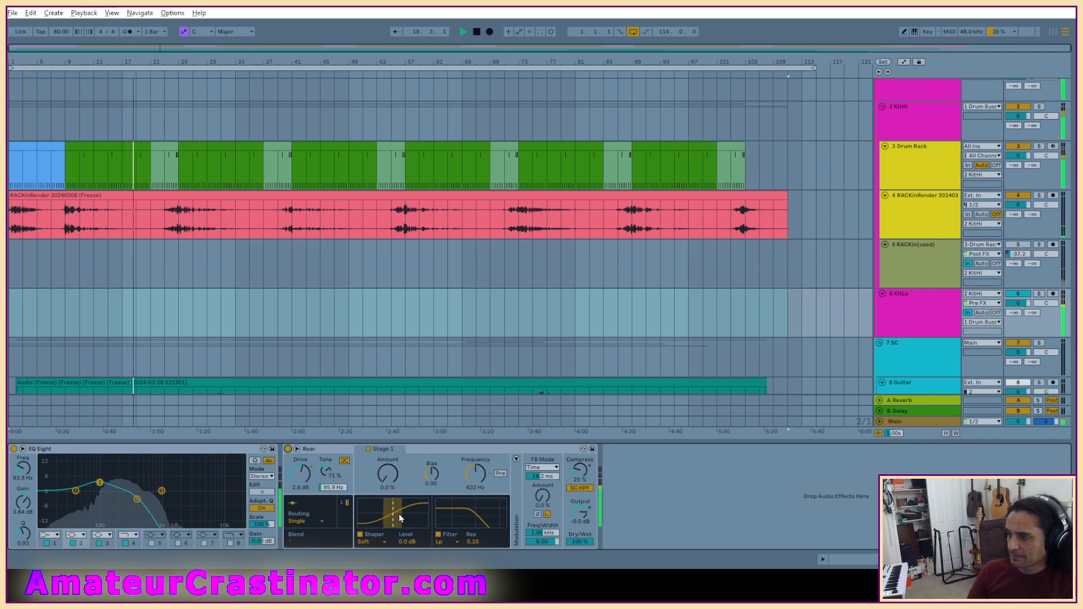
Replay the song from the start and audition Roar's Digital Clip, Bit Crusher, Diode Clipper and Soft Sine shapers.
{"action": "key", "text": "space"}
{"action": "key", "text": "space"}
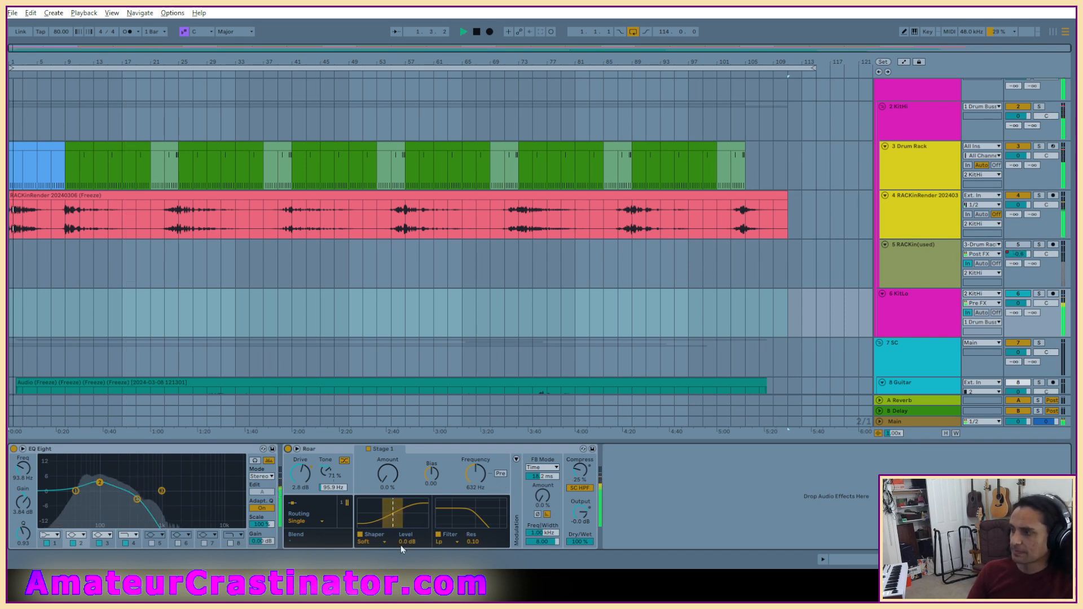
{"action": "left_click", "coordinate": [377, 542]}
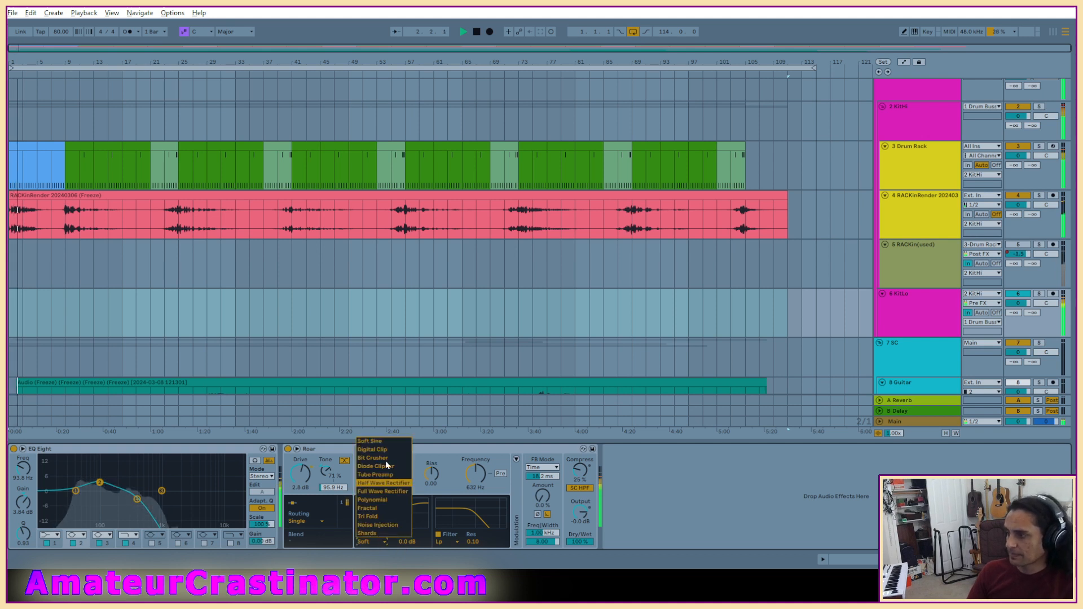
{"action": "left_click", "coordinate": [372, 450]}
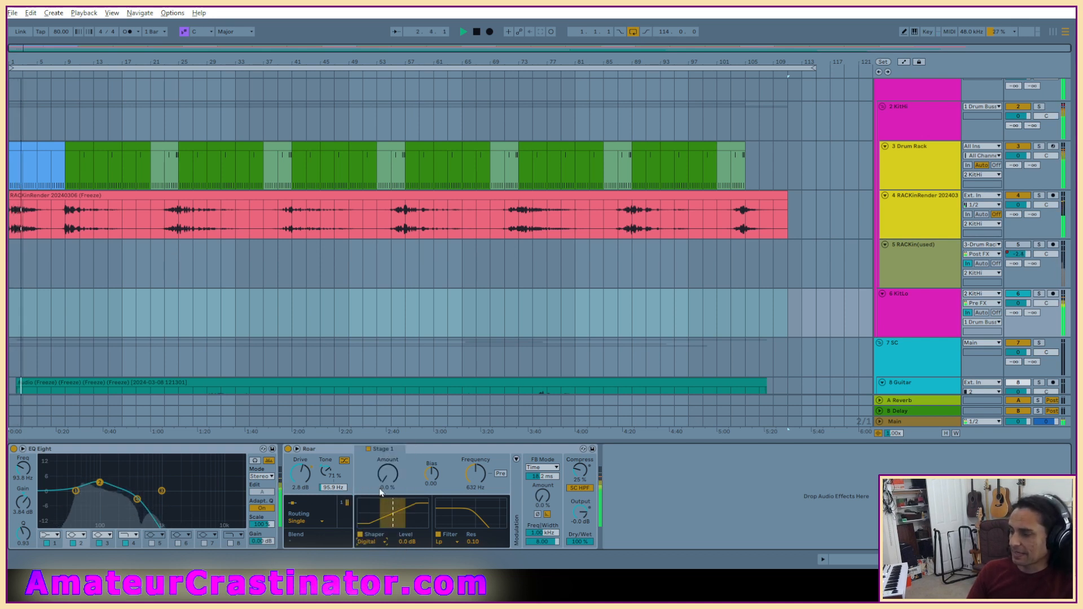
{"action": "left_click", "coordinate": [380, 543]}
{"action": "left_click", "coordinate": [383, 457]}
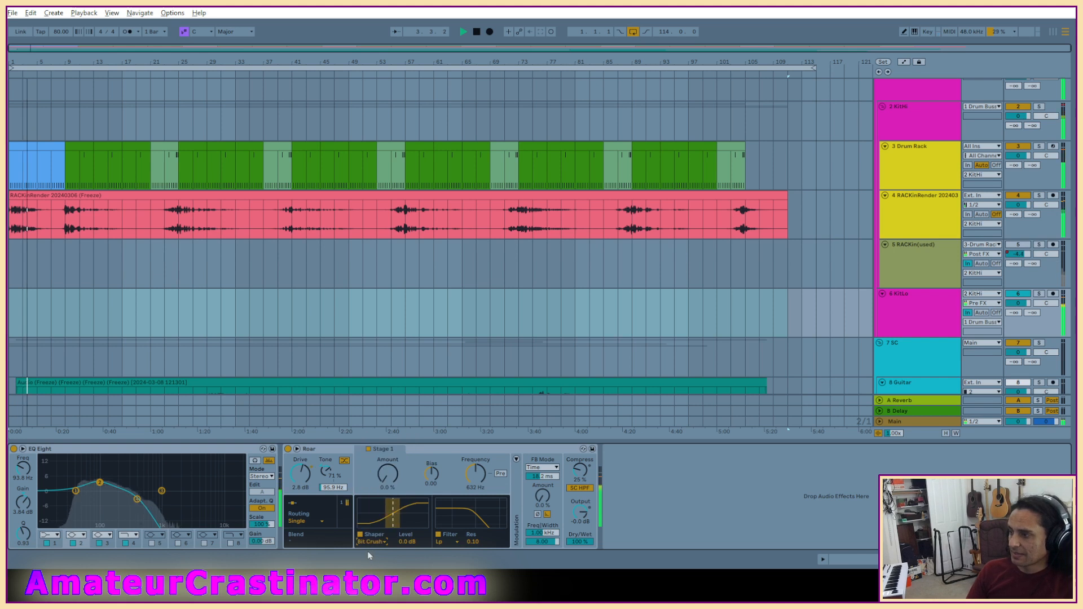
{"action": "left_click", "coordinate": [377, 541]}
{"action": "left_click", "coordinate": [383, 466]}
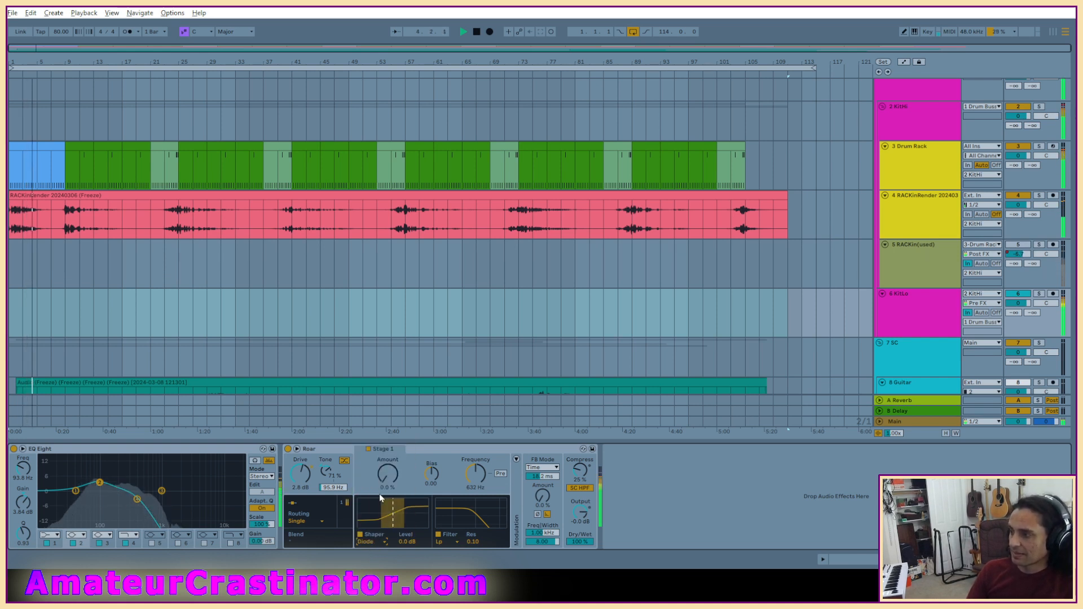
{"action": "left_click", "coordinate": [370, 543]}
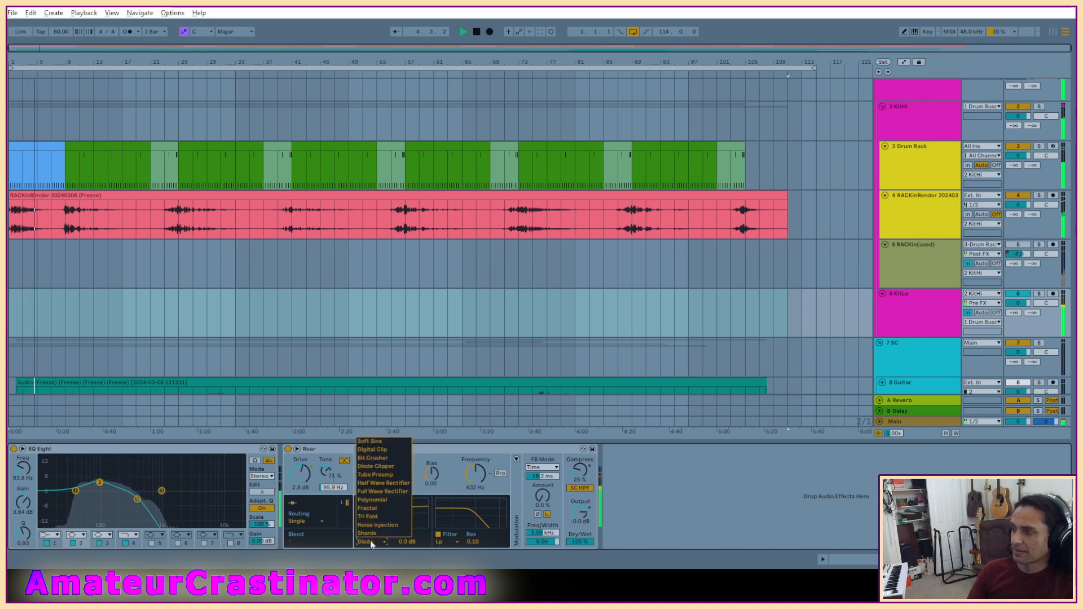
{"action": "left_click", "coordinate": [383, 450]}
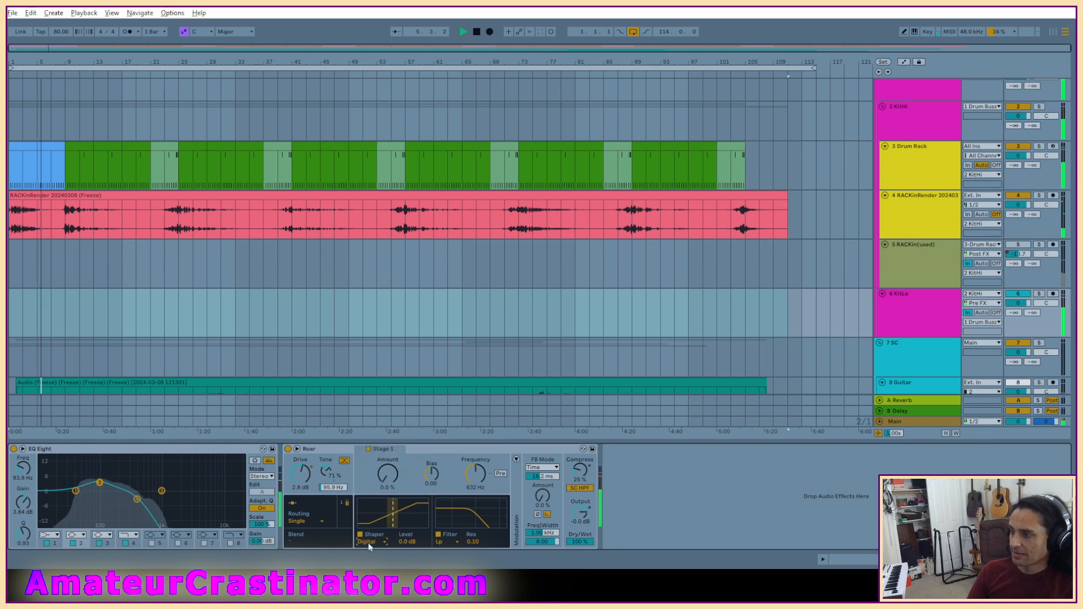
{"action": "left_click", "coordinate": [370, 542]}
{"action": "left_click", "coordinate": [384, 442]}
Audition Roar's Tube Preamp, Half Wave Rectifier and Full Wave Rectifier shapers, and choose Polynomial.
{"action": "left_click", "coordinate": [367, 543]}
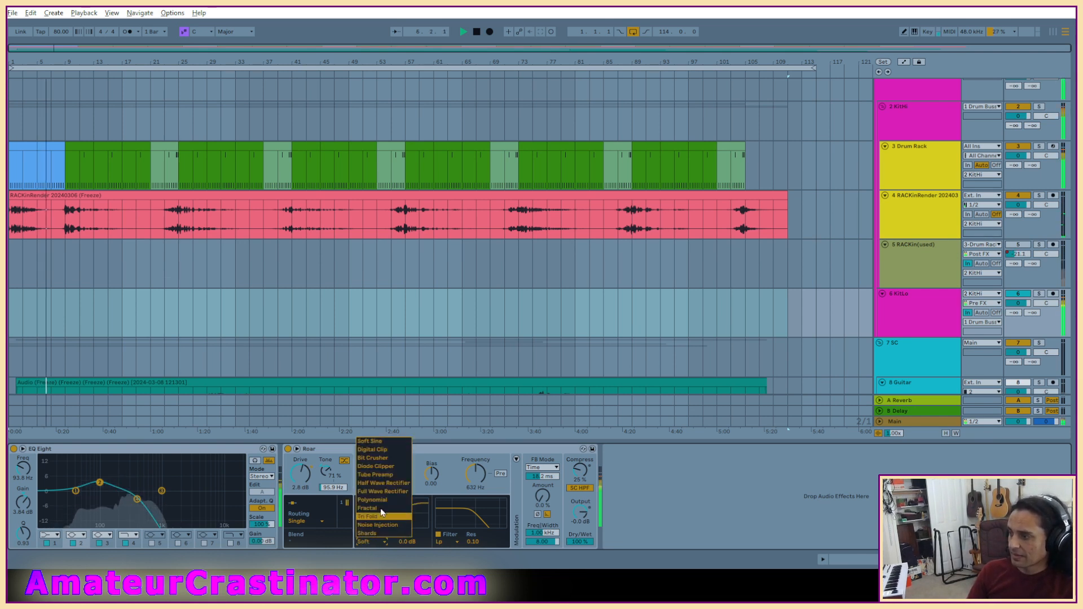
{"action": "left_click", "coordinate": [391, 476]}
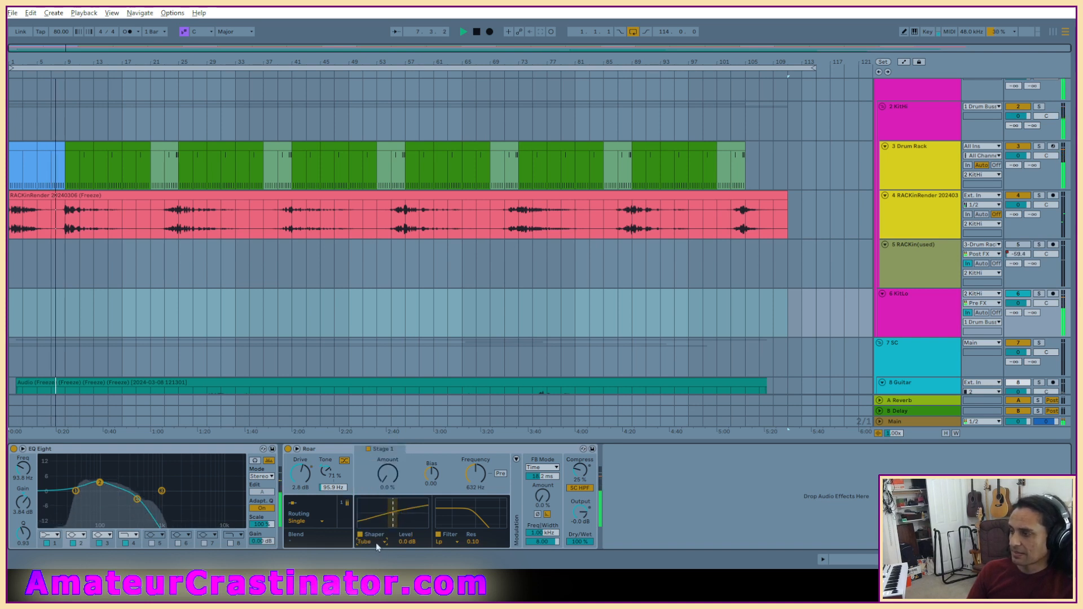
{"action": "left_click", "coordinate": [377, 543]}
{"action": "left_click", "coordinate": [387, 482]}
{"action": "left_click", "coordinate": [373, 543]}
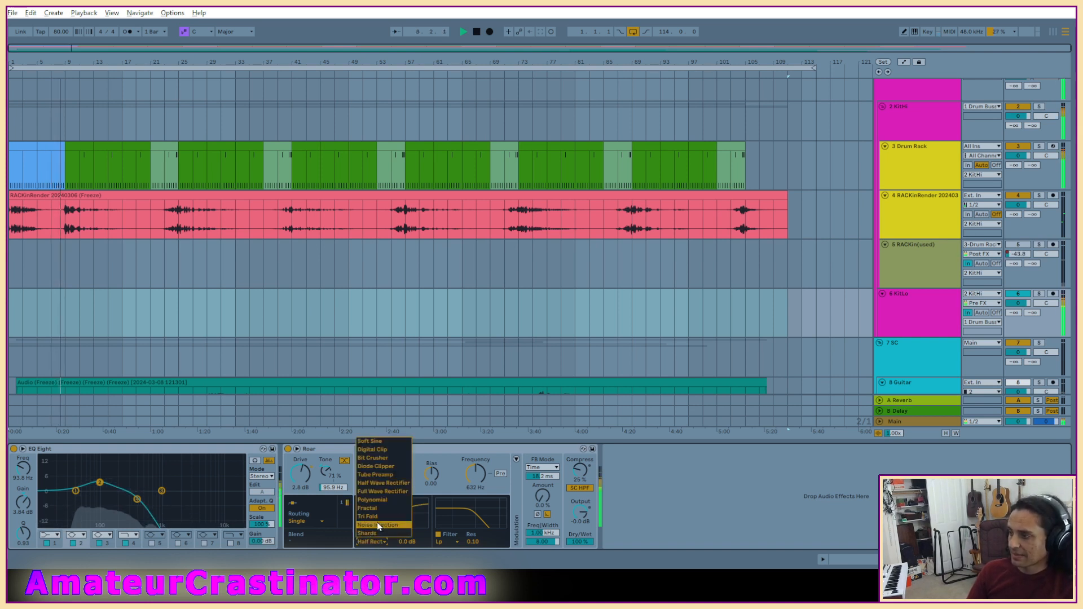
{"action": "left_click", "coordinate": [380, 518]}
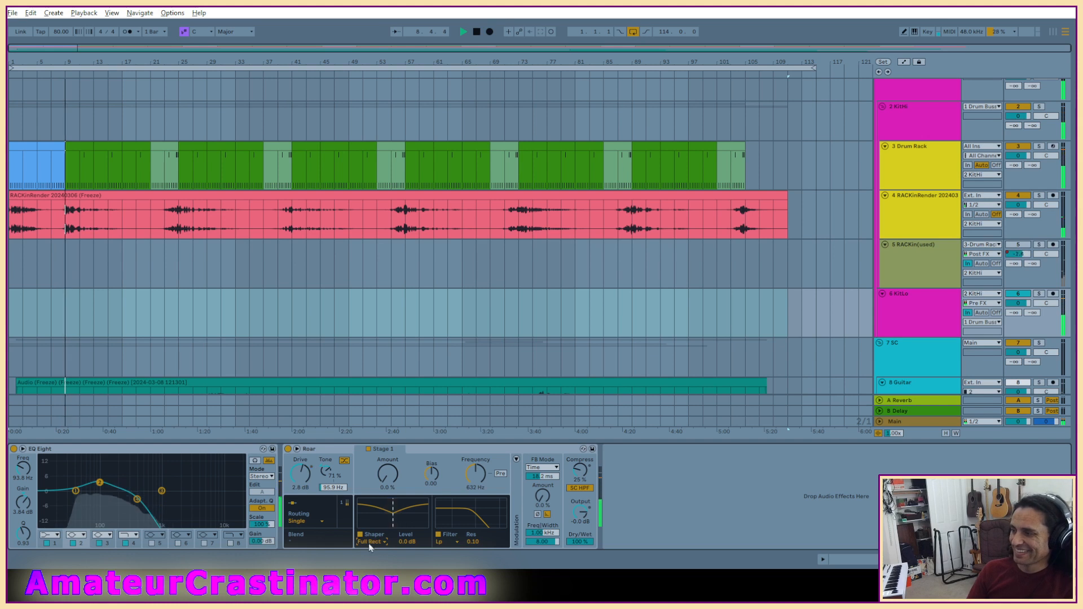
{"action": "left_click", "coordinate": [371, 543]}
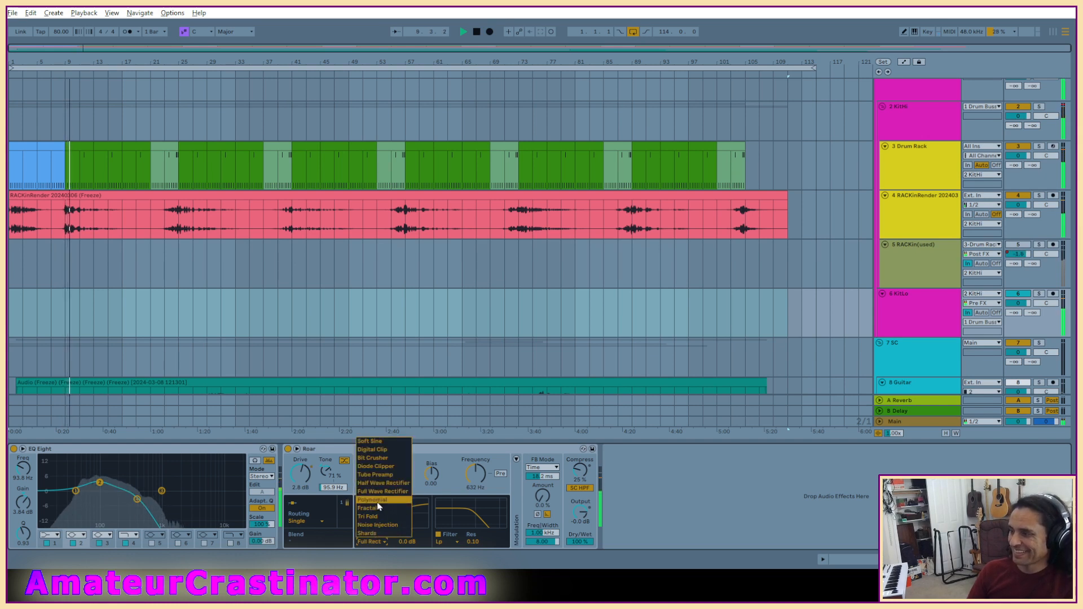
{"action": "left_click", "coordinate": [376, 501]}
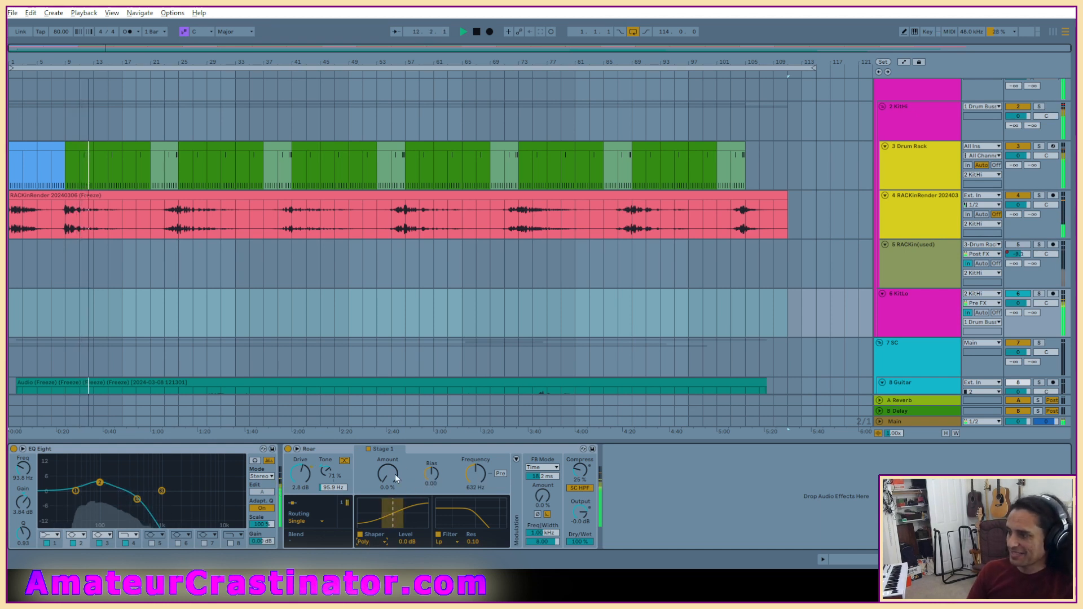
Reset Roar's Drive to 0.0 dB and switch Stage 1 off and back on to compare.
{"action": "double_click", "coordinate": [301, 477]}
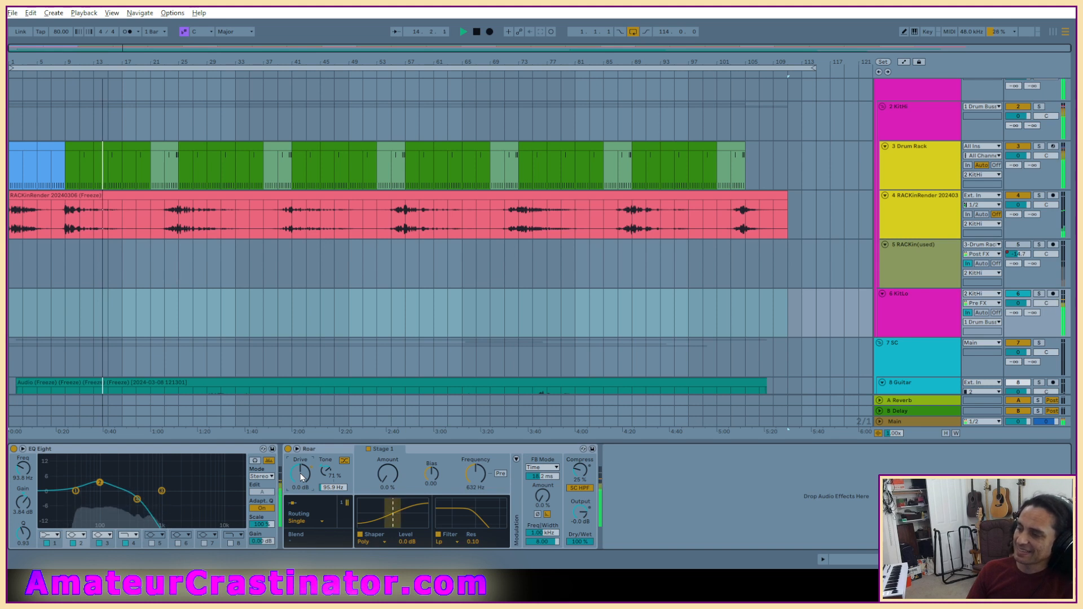
{"action": "left_click", "coordinate": [369, 449]}
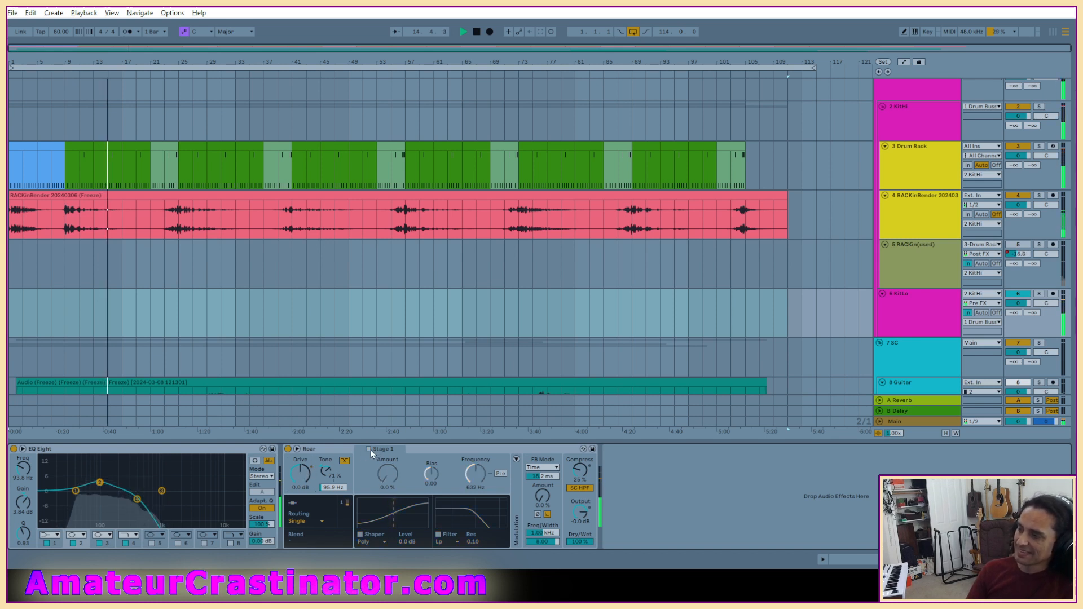
{"action": "left_click", "coordinate": [368, 449]}
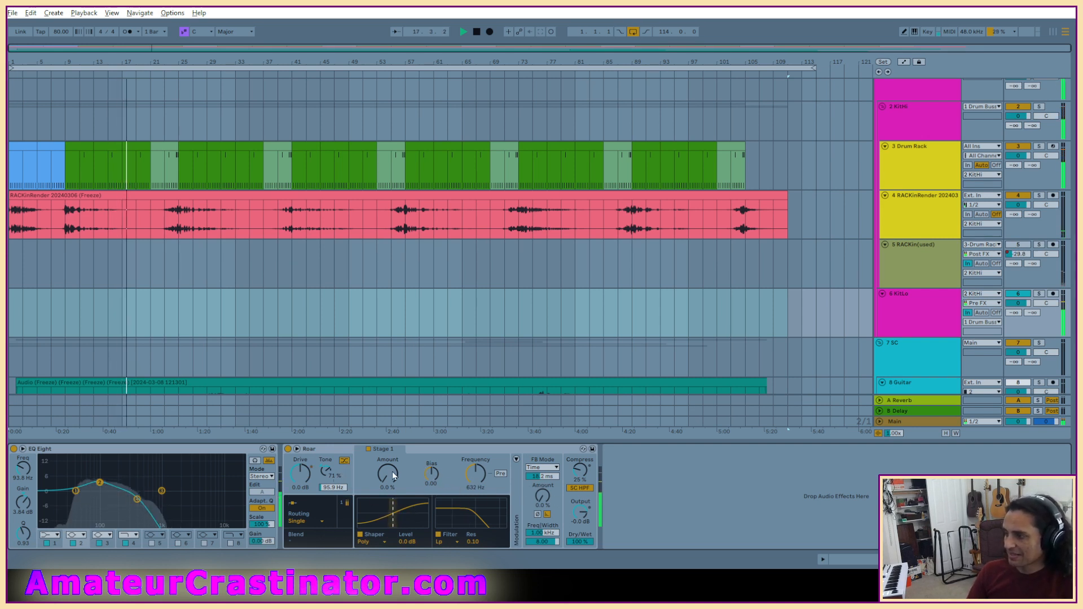
Set Roar's shaper Amount to 21%, Bias to 0.14, filter frequency to about 330 Hz and resonance to 0.30, then compare with bypass.
{"action": "left_click_drag", "start_coordinate": [389, 473], "coordinate": [390, 466]}
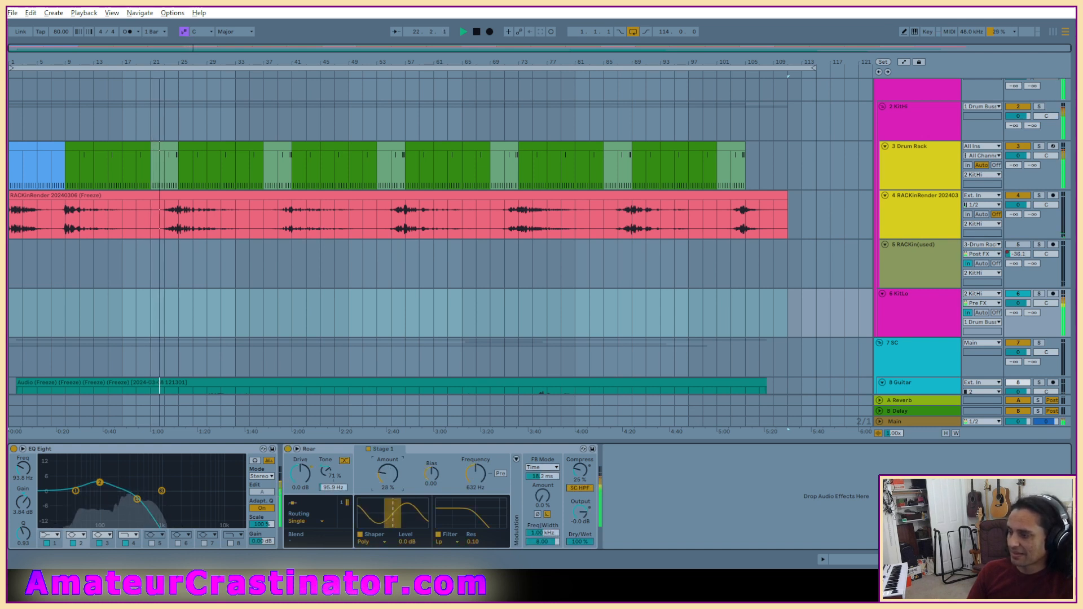
{"action": "left_click_drag", "start_coordinate": [432, 475], "coordinate": [476, 475]}
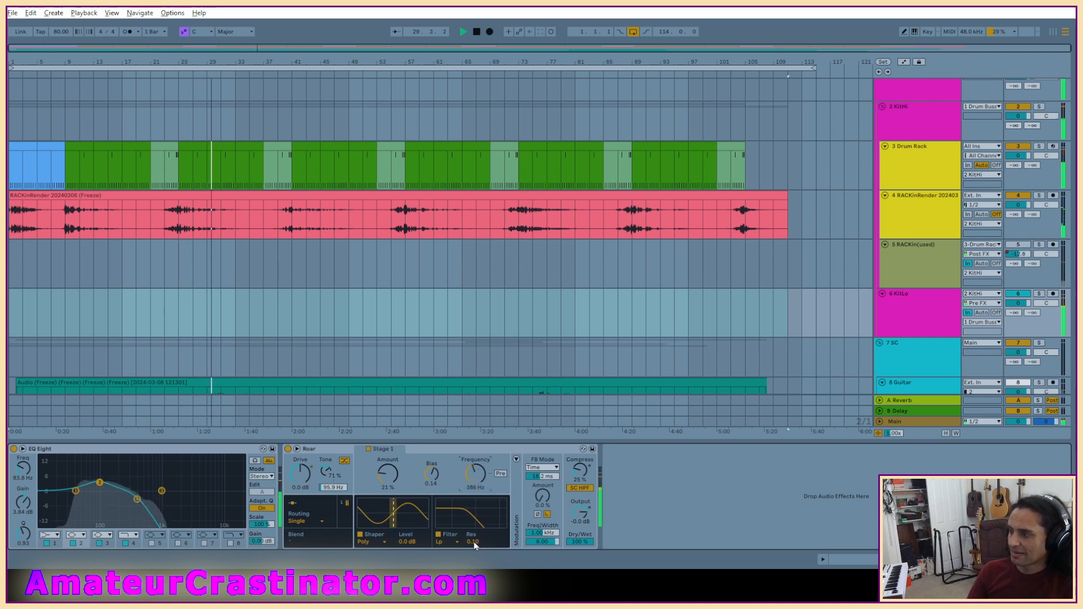
{"action": "left_click_drag", "start_coordinate": [472, 541], "coordinate": [472, 532]}
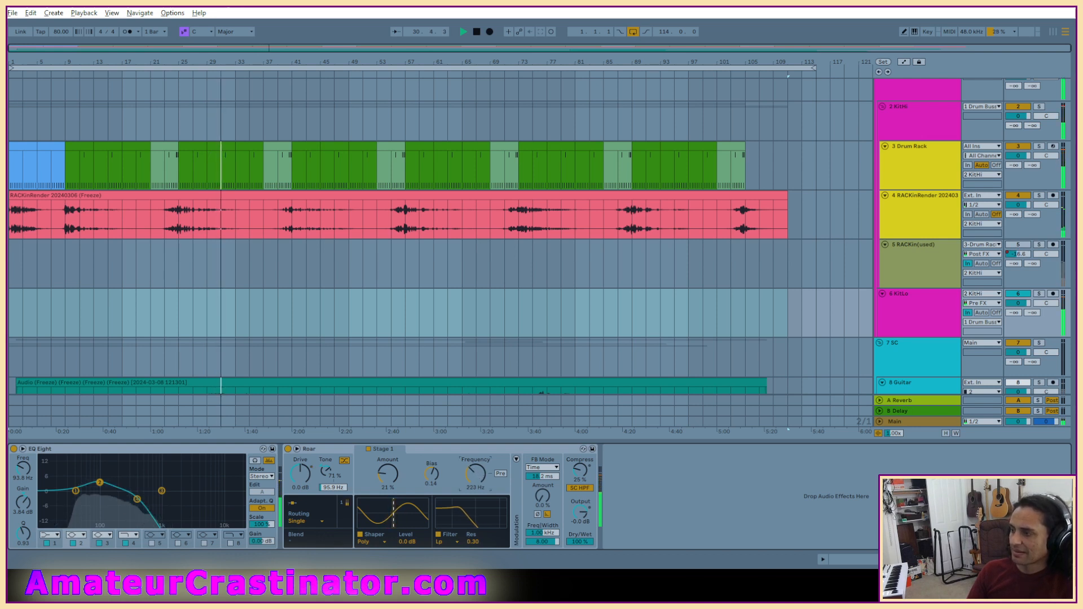
{"action": "left_click", "coordinate": [289, 449]}
{"action": "left_click", "coordinate": [287, 449]}
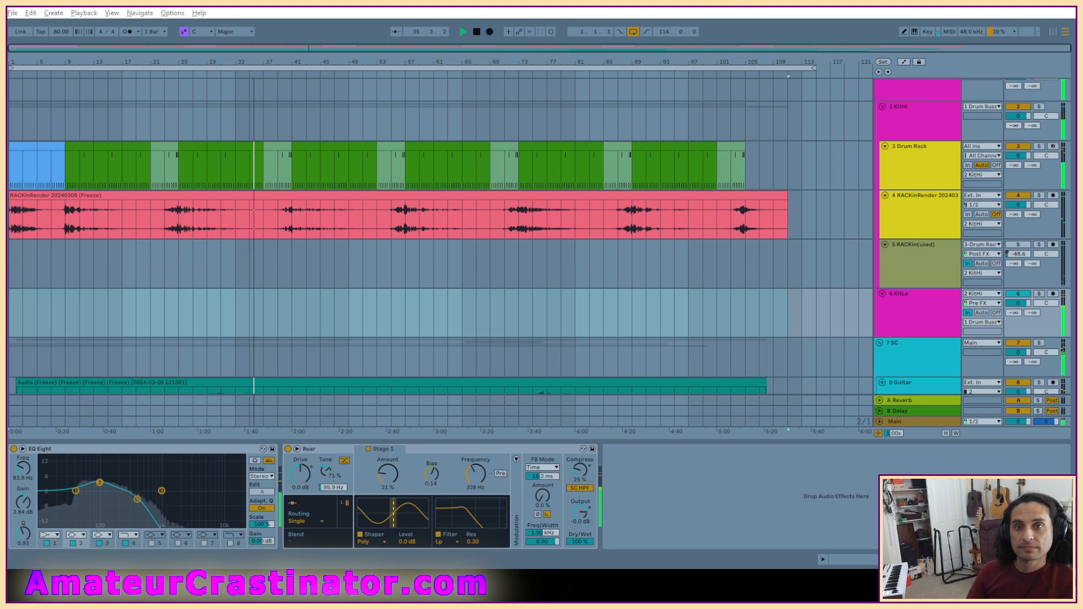
{"action": "left_click", "coordinate": [357, 534]}
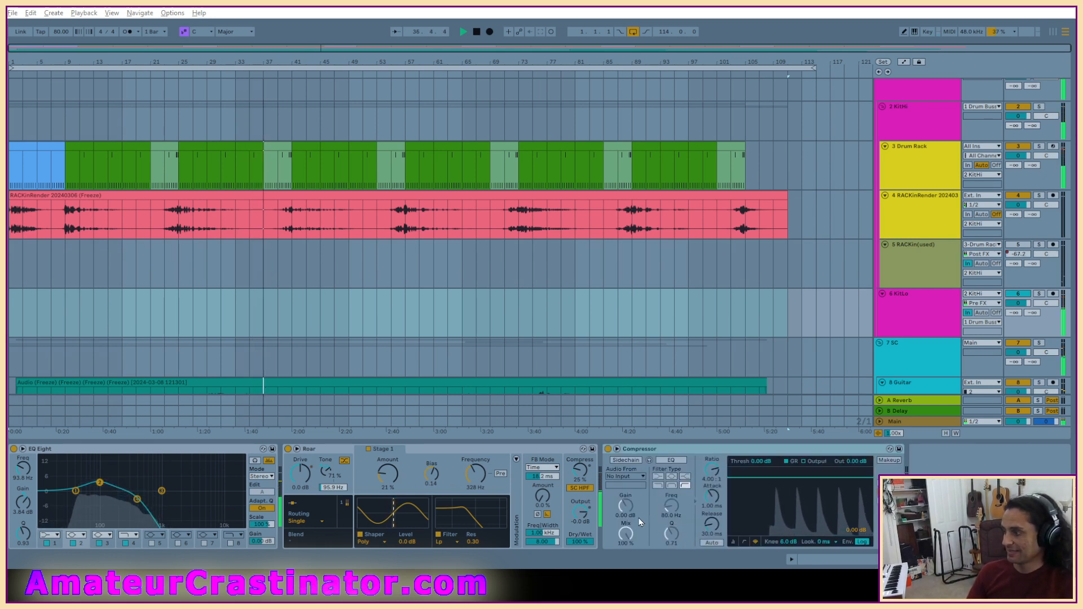
{"action": "left_click", "coordinate": [694, 450]}
{"action": "key", "text": "Delete"}
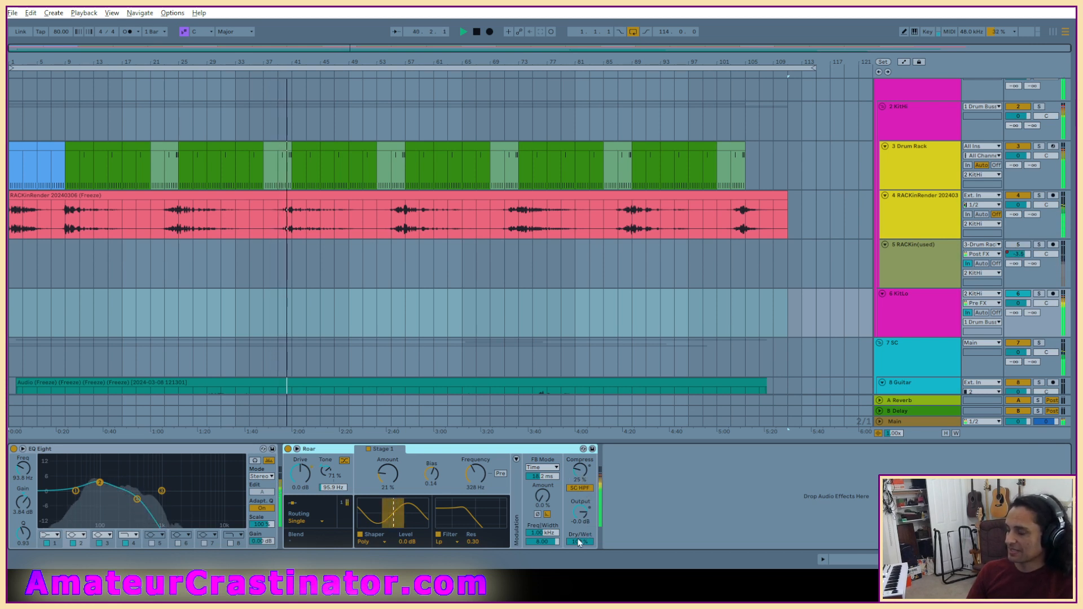
Turn off Roar's sidechain high-pass filter (SC HPF) and lower its Compress amount to about 9.7%.
{"action": "left_click", "coordinate": [580, 488]}
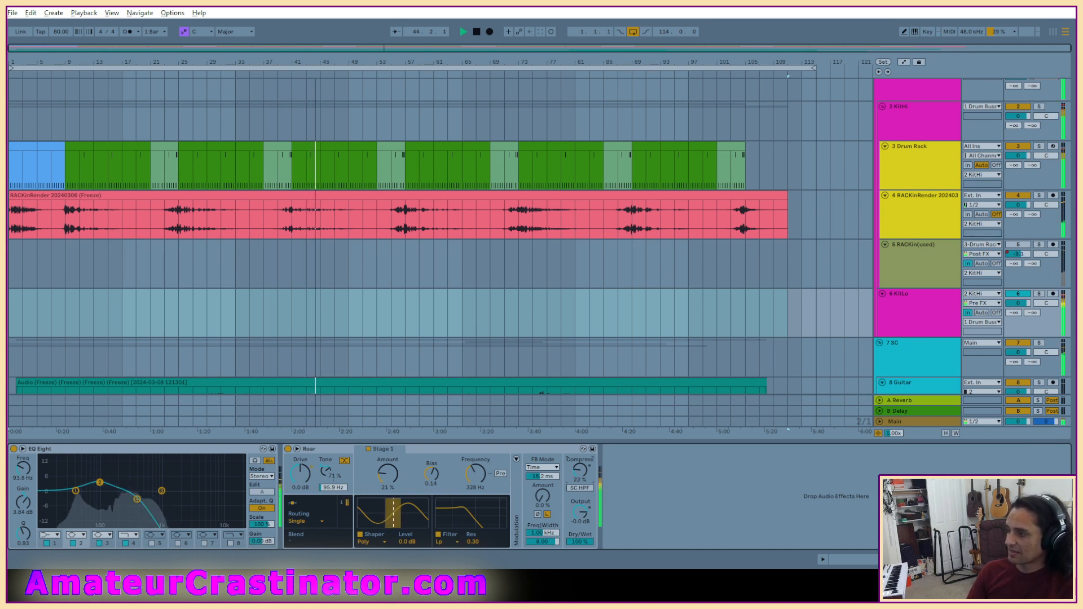
{"action": "left_click_drag", "start_coordinate": [580, 470], "coordinate": [580, 485]}
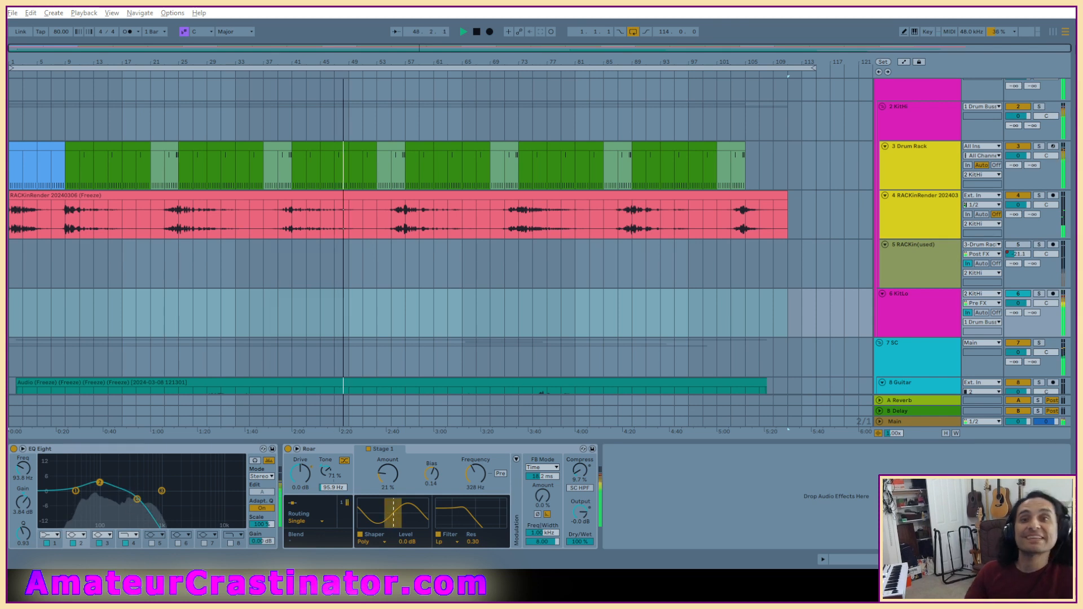
Bring back the Compressor after Roar on KitLo by undoing the last change, then switch Roar off and on to compare.
{"action": "key", "text": "ctrl+z"}
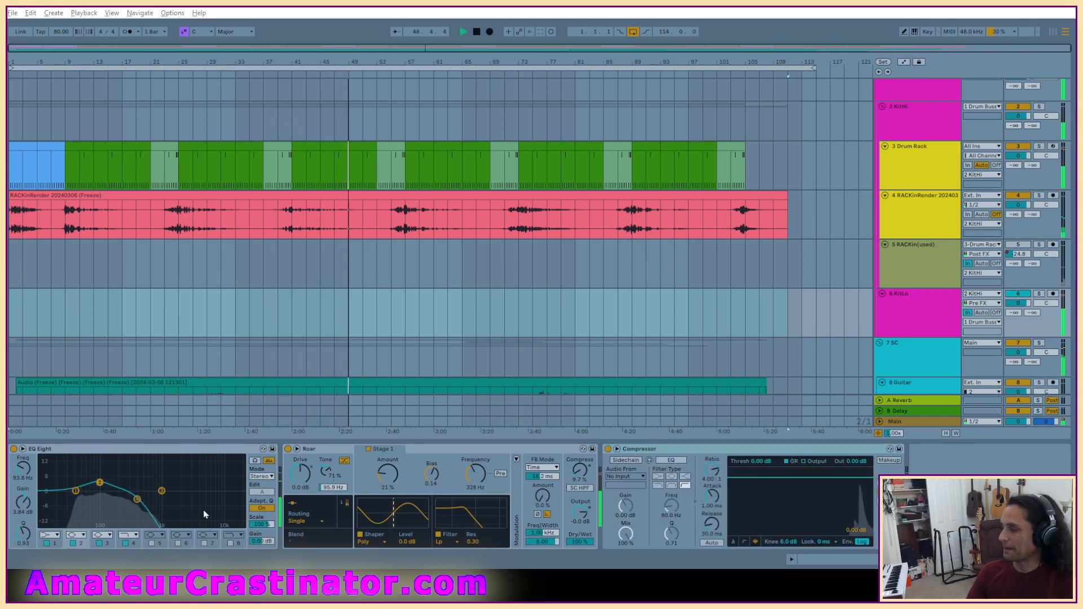
{"action": "left_click", "coordinate": [288, 448]}
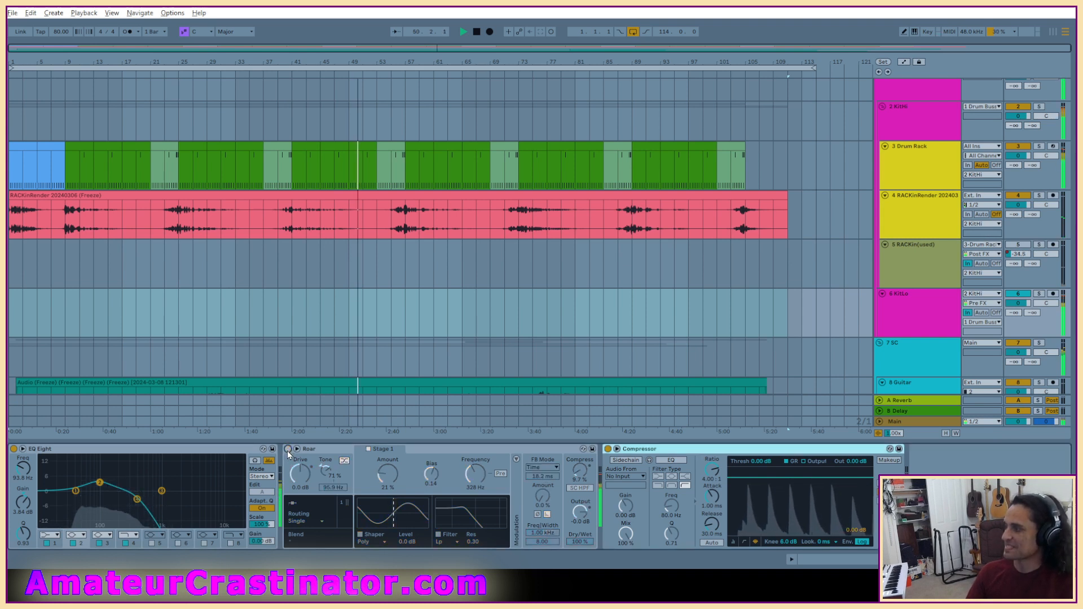
{"action": "left_click", "coordinate": [288, 450]}
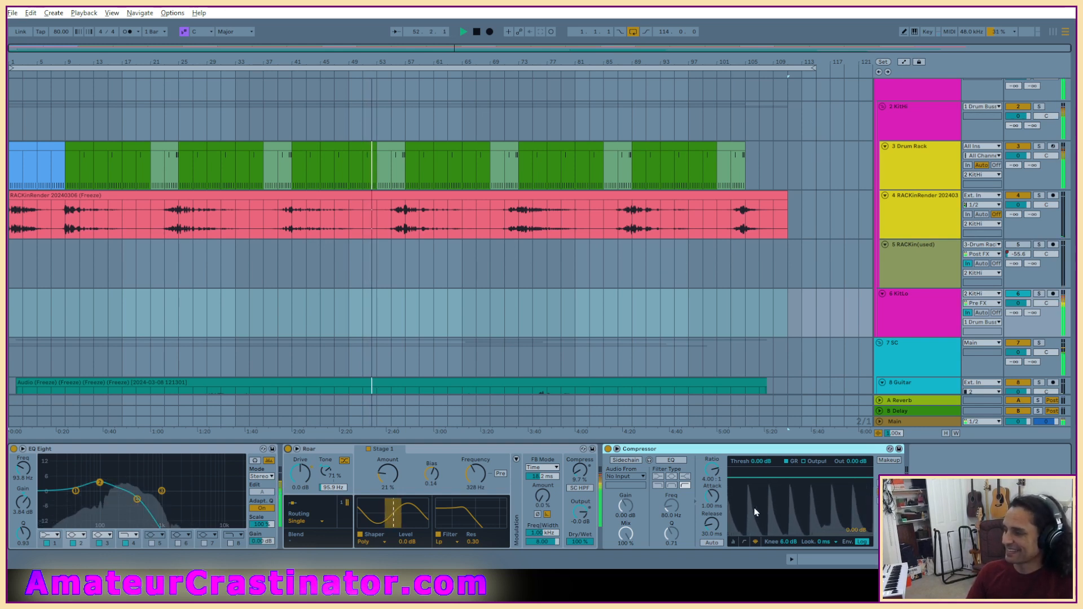
Set the KitLo Compressor's attack to 40 ms and lower its threshold to about -14.2 dB.
{"action": "left_click", "coordinate": [713, 508]}
{"action": "type", "text": "40"}
{"action": "key", "text": "Return"}
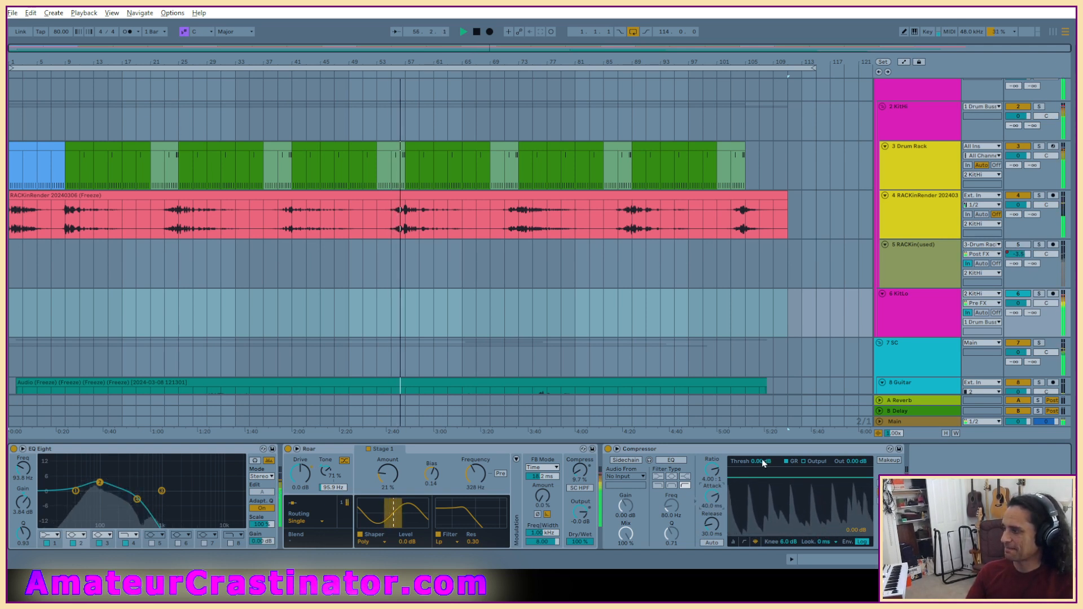
{"action": "left_click_drag", "start_coordinate": [756, 491], "coordinate": [756, 503]}
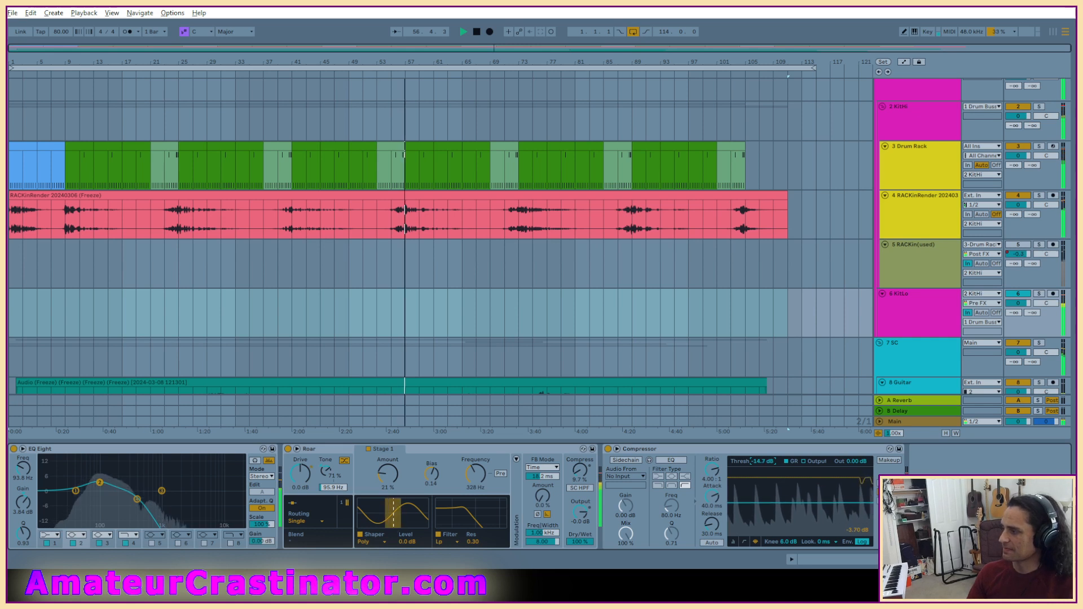
{"action": "left_click_drag", "start_coordinate": [760, 460], "coordinate": [760, 457]}
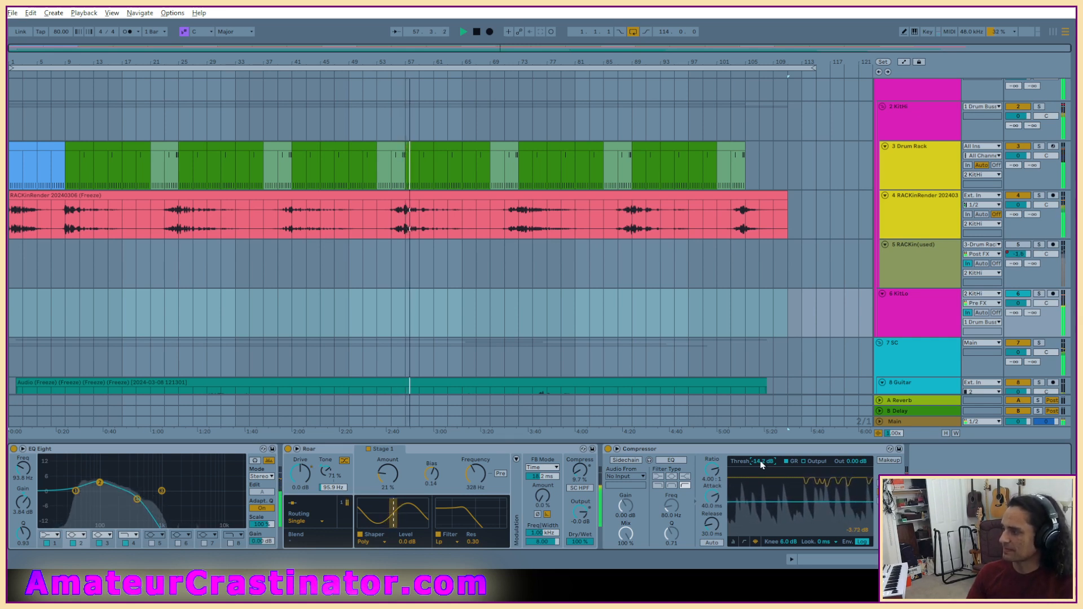
Bypass and re-enable the KitLo Compressor twice to compare the low drums with and without compression.
{"action": "left_click", "coordinate": [607, 449]}
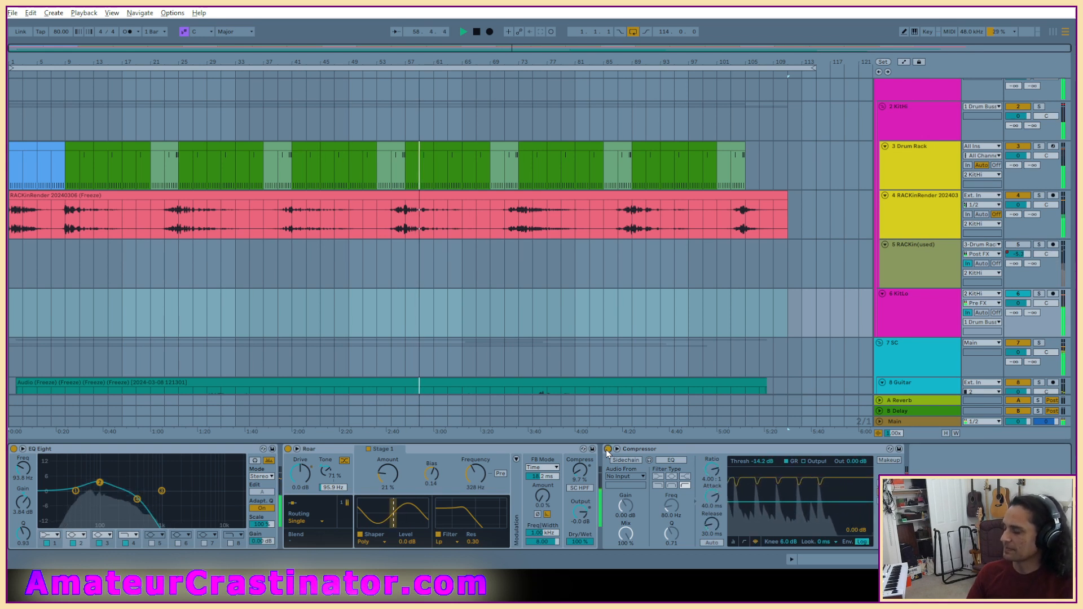
{"action": "left_click", "coordinate": [607, 449]}
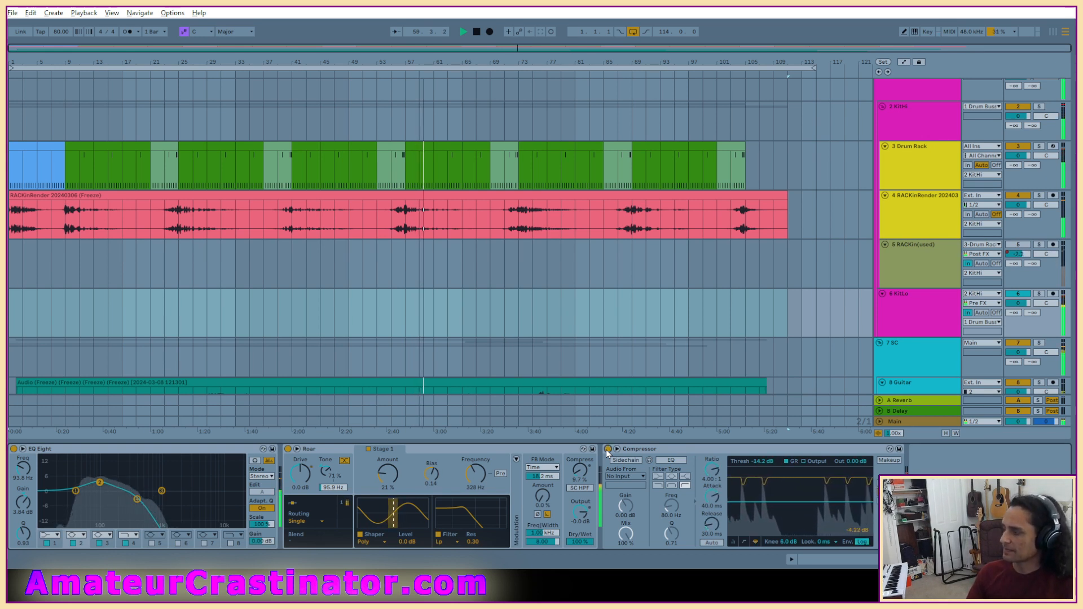
{"action": "left_click", "coordinate": [607, 449]}
{"action": "left_click", "coordinate": [607, 449]}
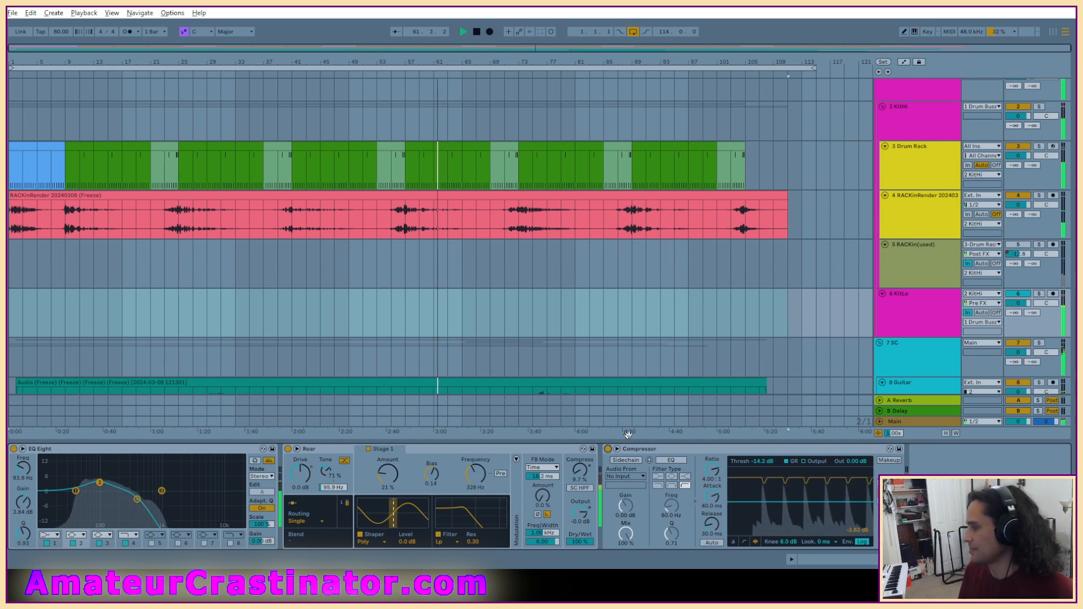
Set the attack of the Compressor on the KitLo track to 42.0 ms.
{"action": "left_click_drag", "start_coordinate": [709, 501], "coordinate": [710, 499]}
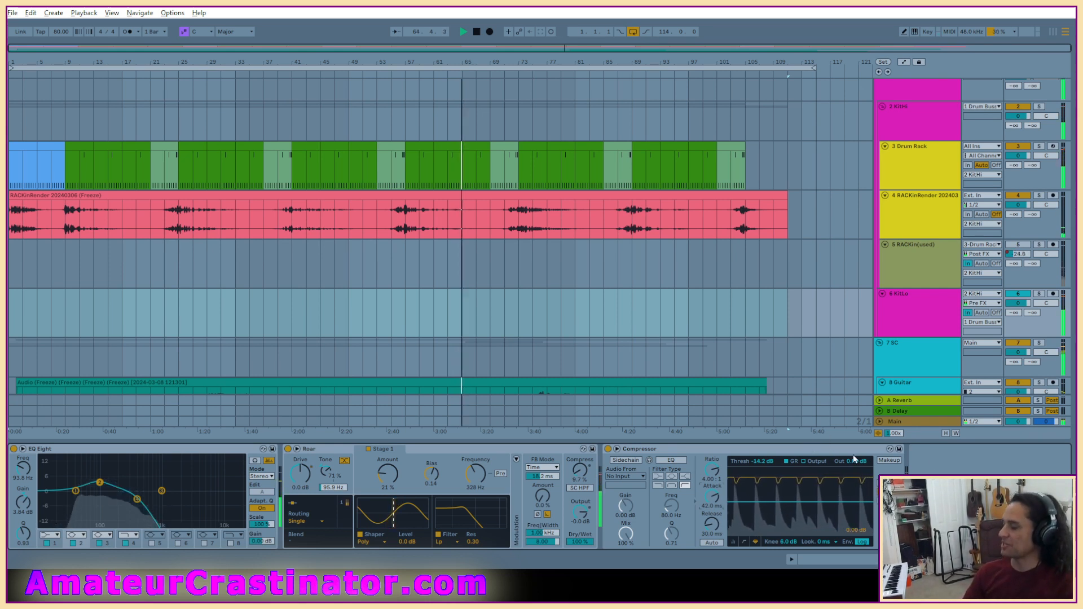
{"action": "left_click", "coordinate": [793, 449]}
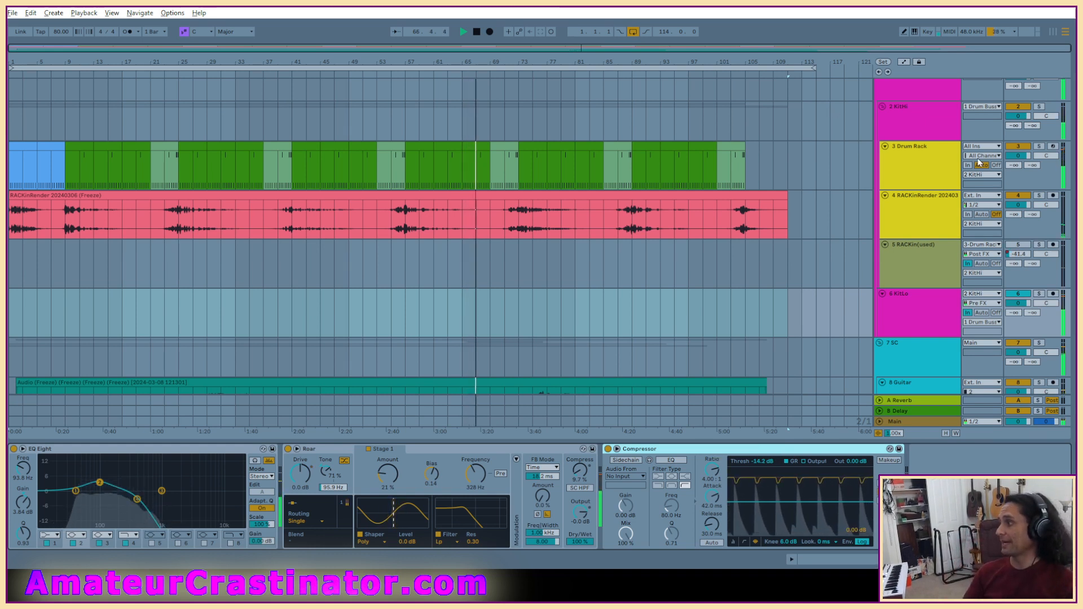
Open TDR Nova on the KitHi group, switch band I to a low shelf and enable its threshold at -21.0 dB.
{"action": "left_click", "coordinate": [920, 112]}
{"action": "left_click", "coordinate": [58, 450]}
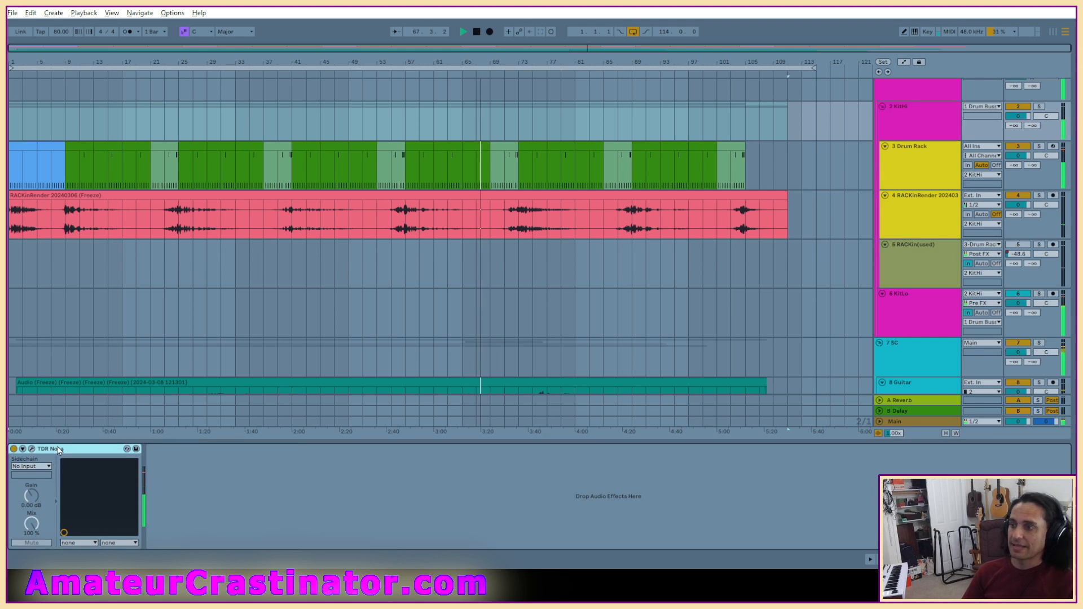
{"action": "left_click", "coordinate": [31, 450]}
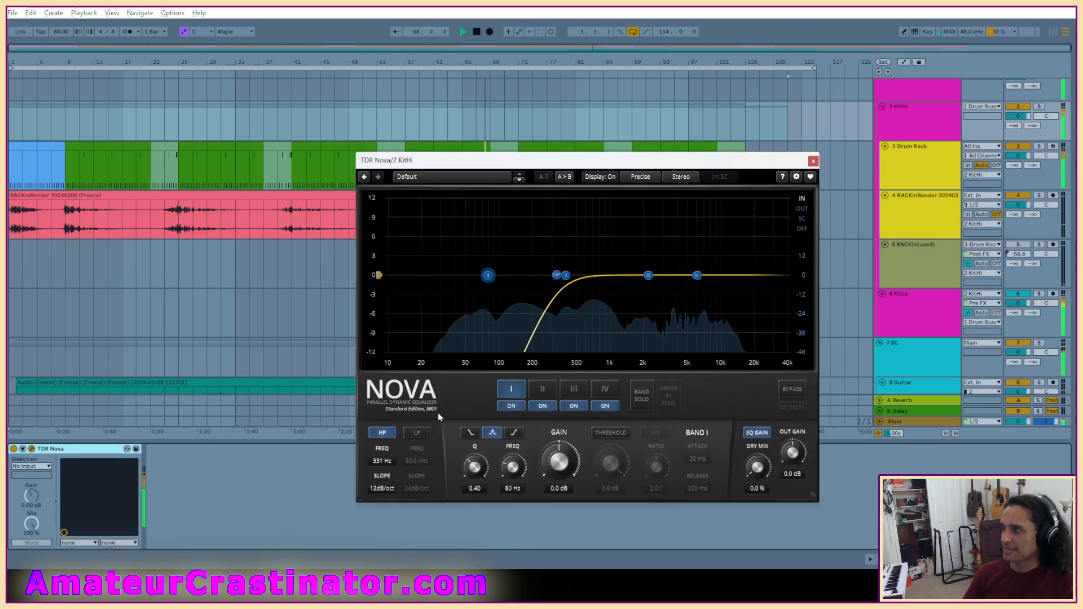
{"action": "left_click", "coordinate": [470, 432]}
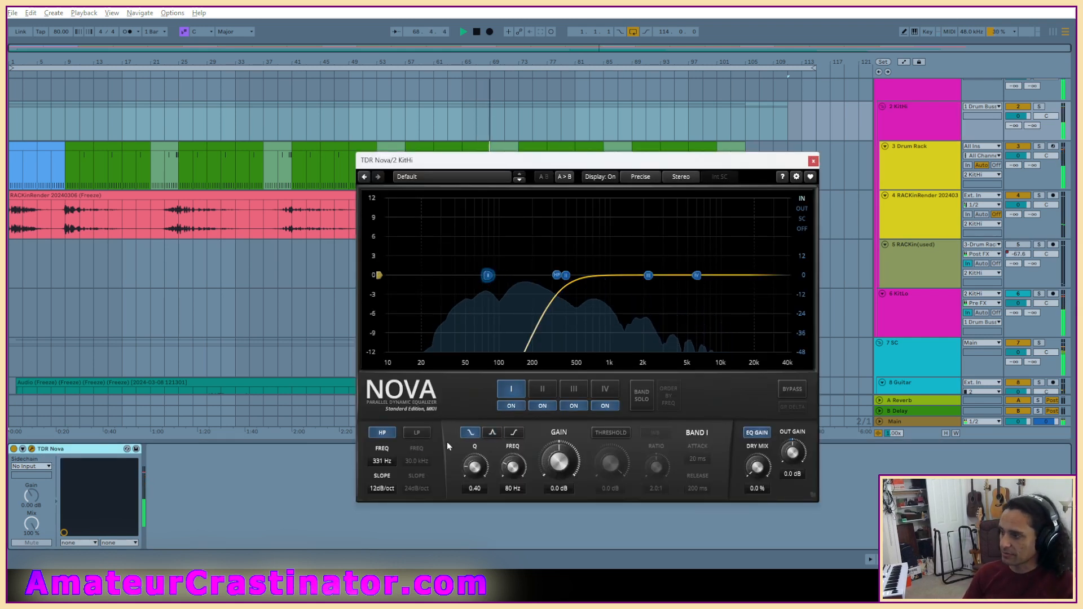
{"action": "left_click", "coordinate": [608, 435]}
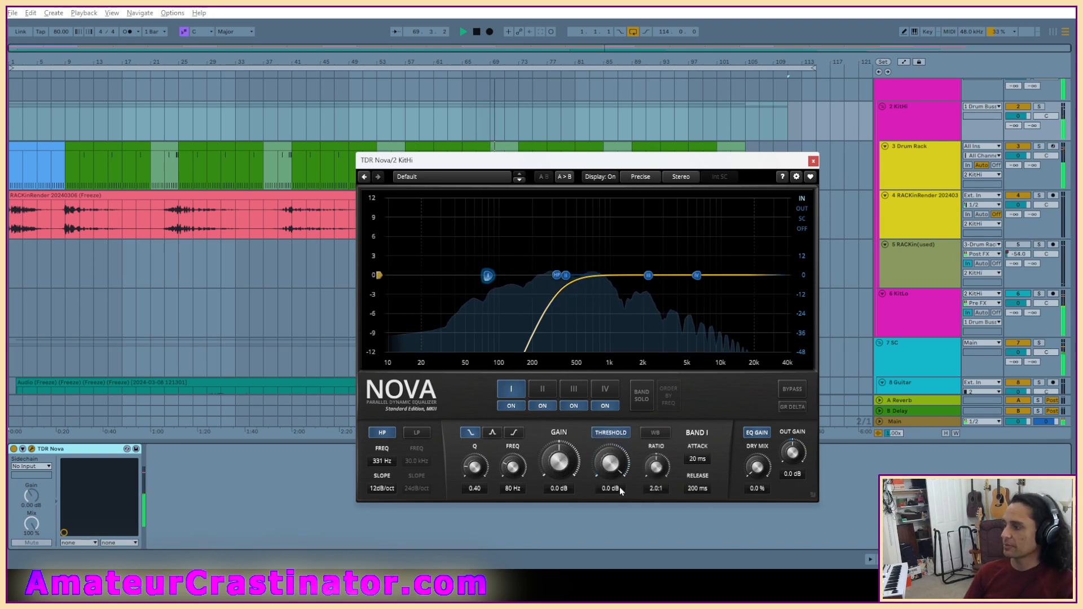
{"action": "left_click_drag", "start_coordinate": [608, 458], "coordinate": [608, 475]}
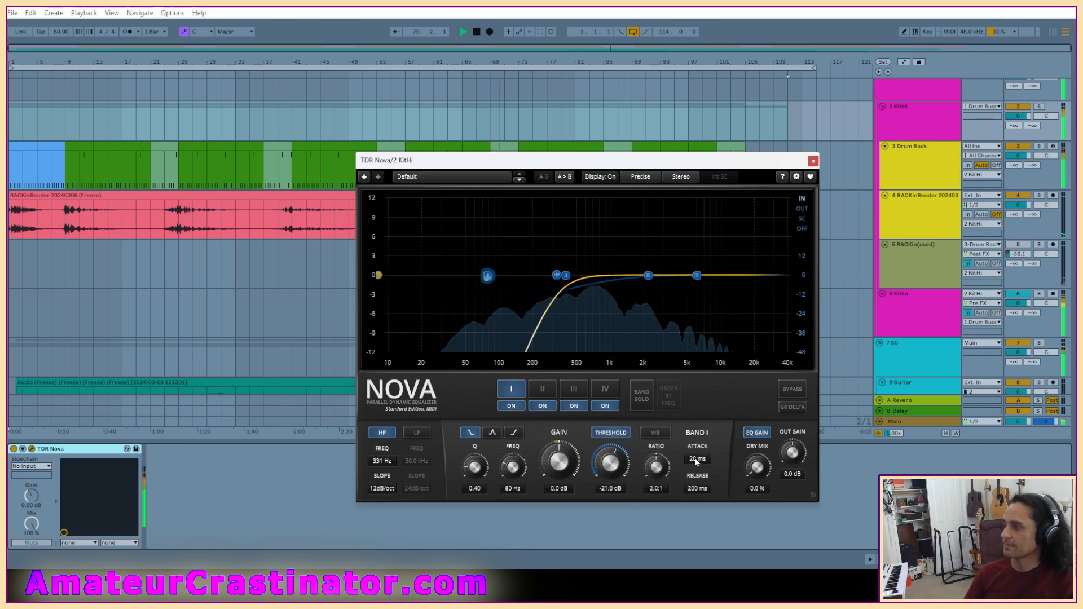
Set band I's attack to 10 ms and its release to 15 ms.
{"action": "left_click", "coordinate": [696, 460]}
{"action": "type", "text": "10"}
{"action": "key", "text": "Return"}
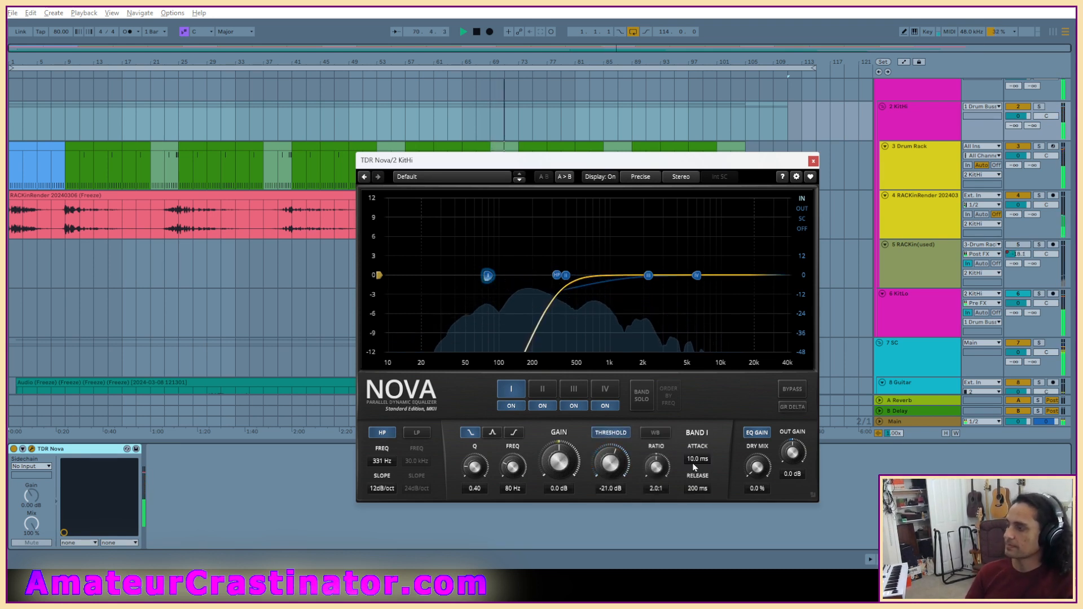
{"action": "left_click", "coordinate": [697, 490]}
{"action": "type", "text": "15"}
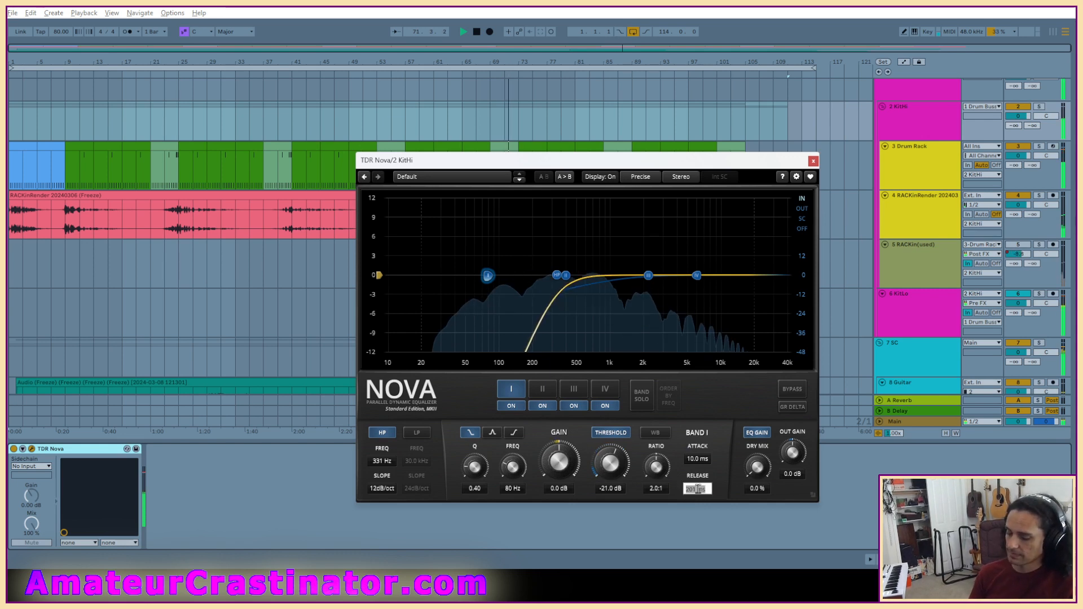
{"action": "key", "text": "Return"}
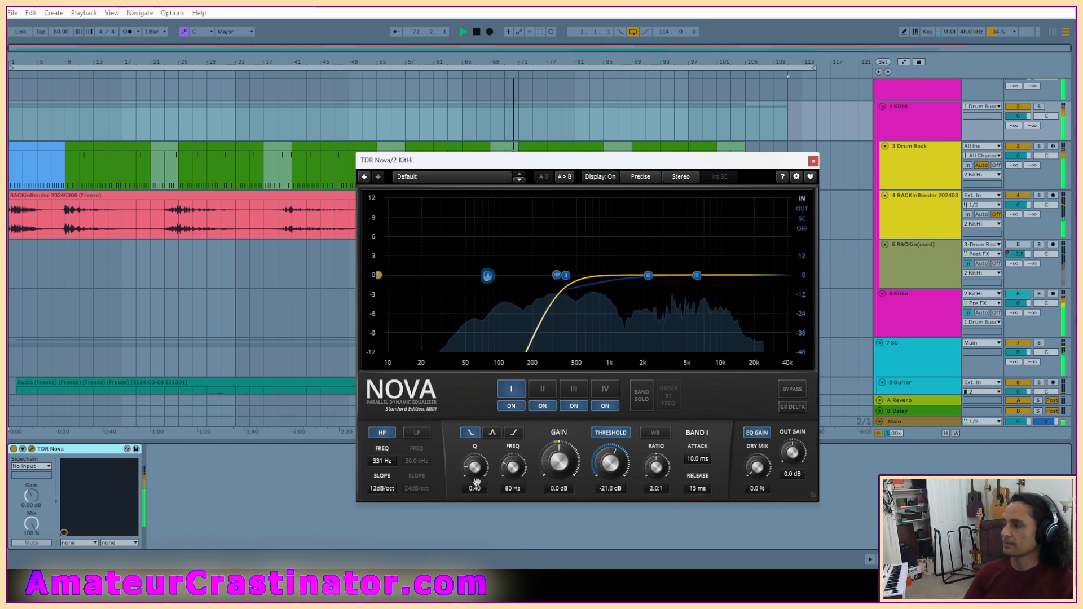
Set band I's Q to 0.46 and frequency to about 862 Hz, comparing the sound with the band off and on.
{"action": "left_click_drag", "start_coordinate": [505, 478], "coordinate": [505, 457]}
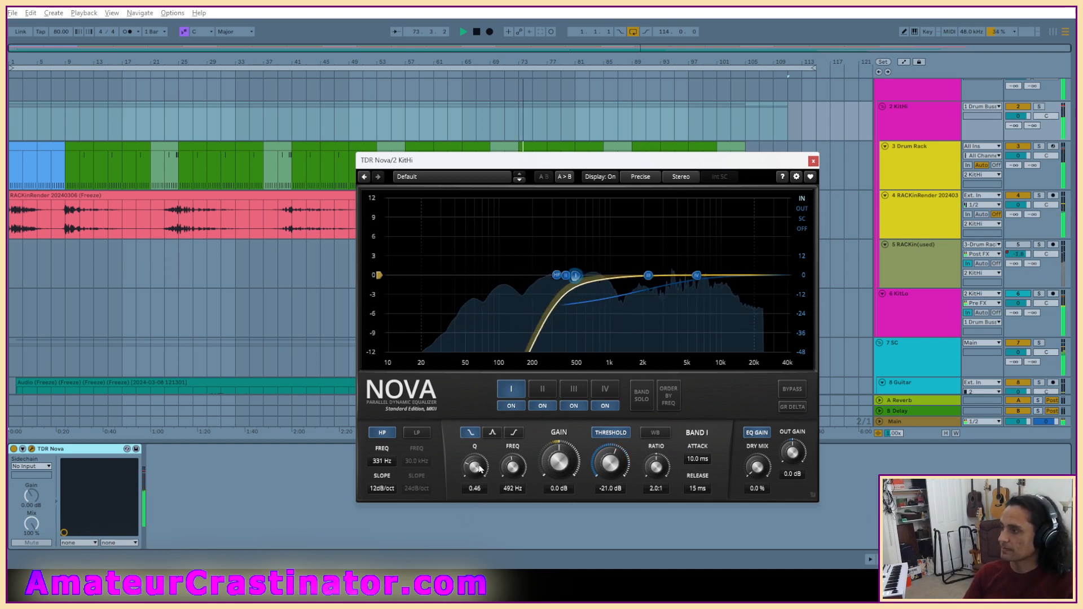
{"action": "left_click_drag", "start_coordinate": [591, 275], "coordinate": [607, 275]}
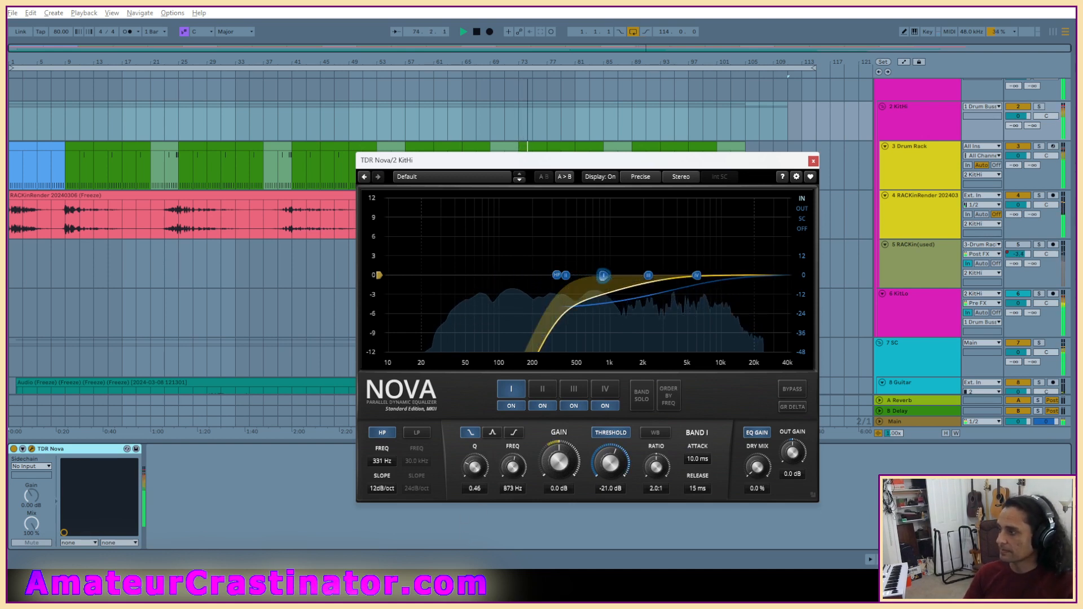
{"action": "left_click", "coordinate": [509, 406]}
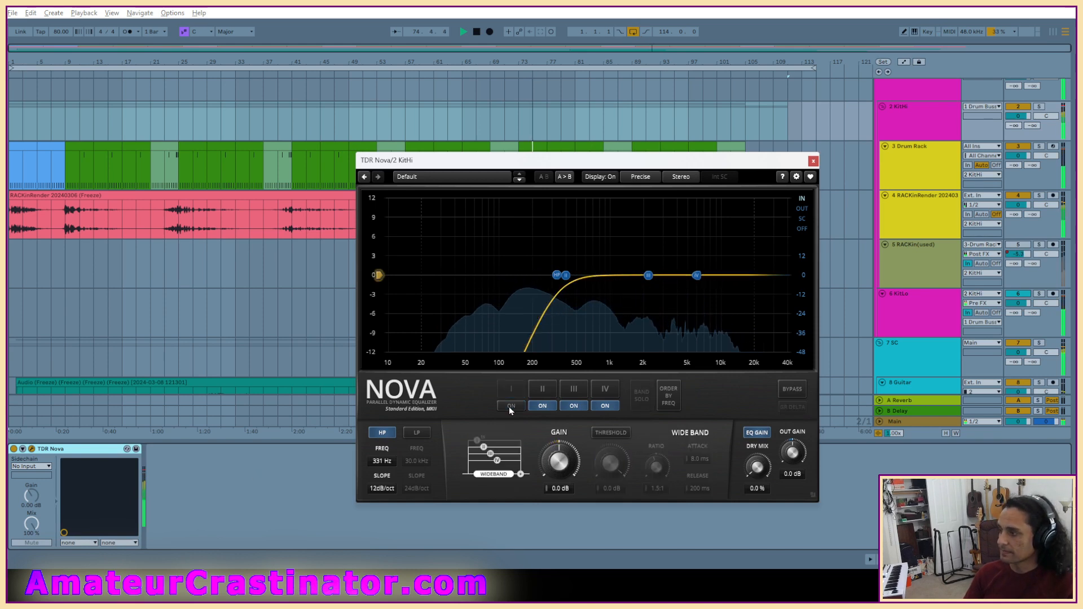
{"action": "left_click", "coordinate": [510, 407]}
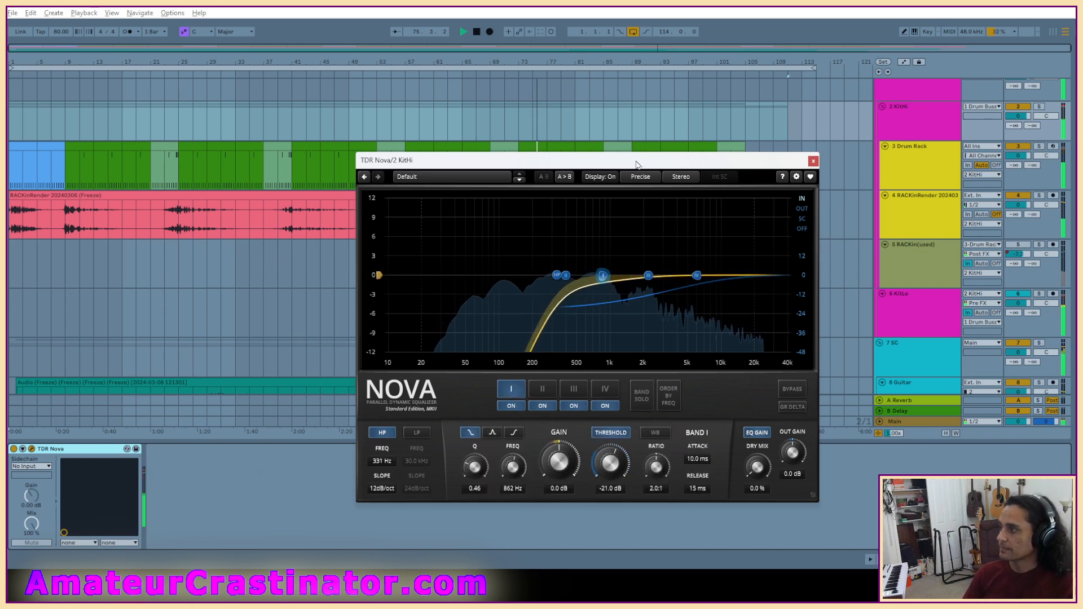
Raise band I's threshold to -19.2 dB and lower its frequency to about 763 Hz.
{"action": "left_click_drag", "start_coordinate": [636, 164], "coordinate": [594, 204]}
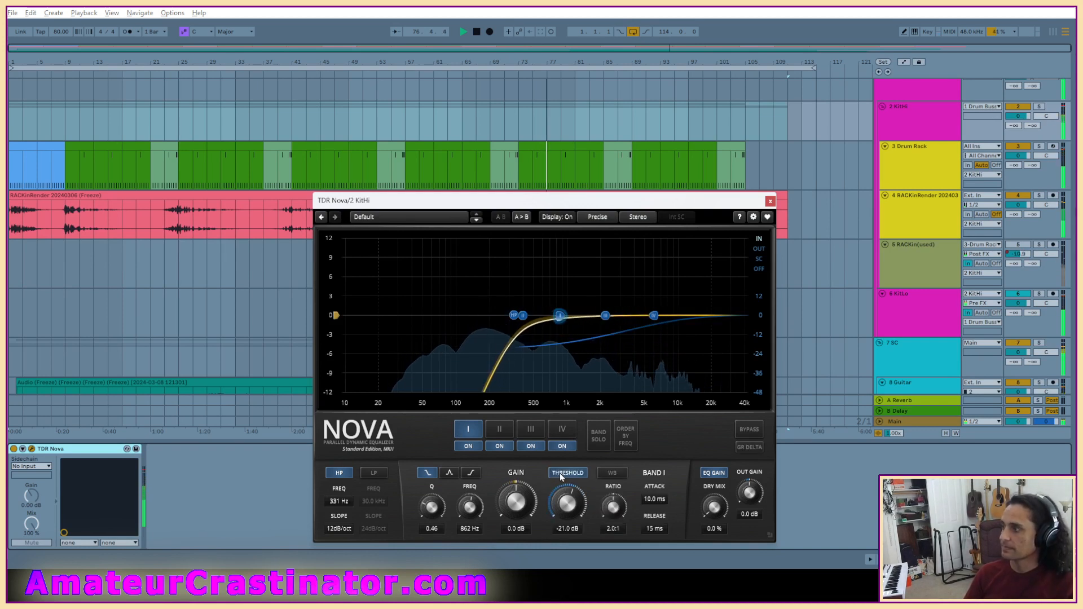
{"action": "scroll", "coordinate": [565, 503], "scroll_direction": "up", "scroll_amount": 3}
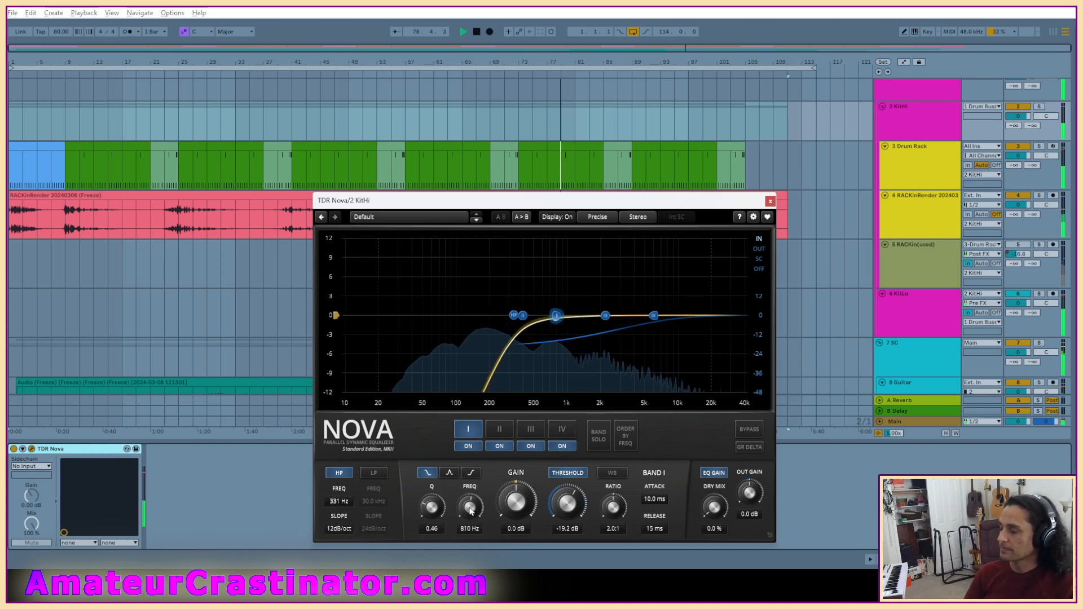
{"action": "left_click", "coordinate": [654, 316]}
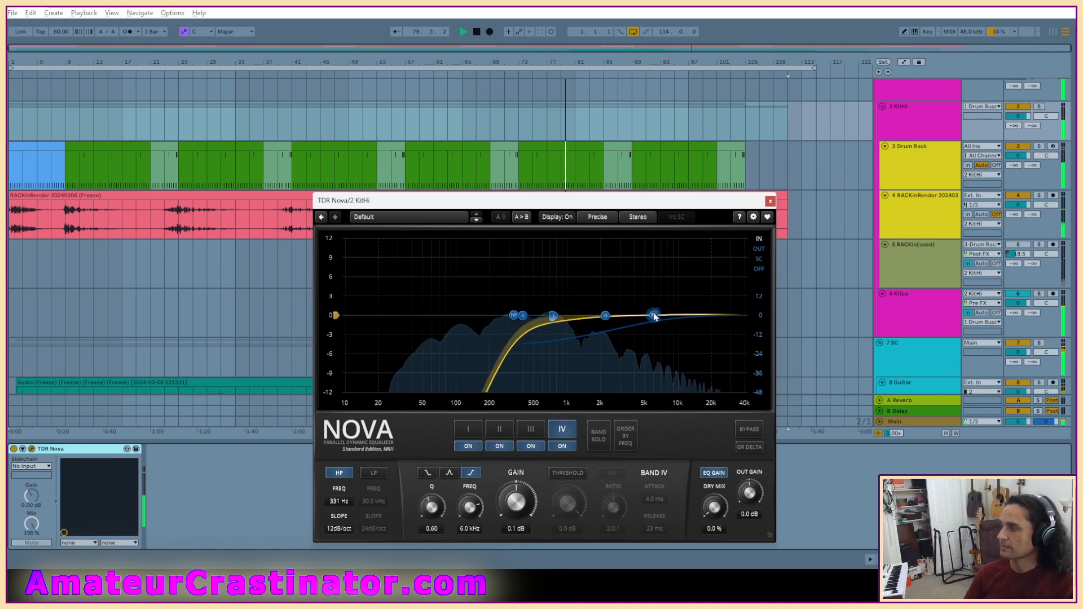
{"action": "left_click_drag", "start_coordinate": [654, 316], "coordinate": [653, 321]}
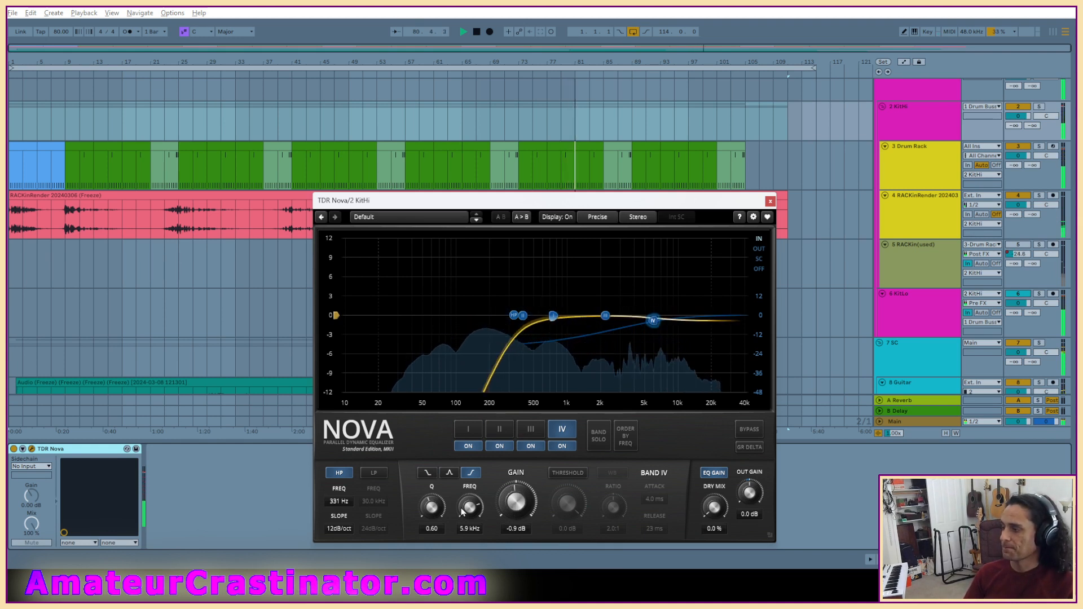
{"action": "double_click", "coordinate": [515, 502]}
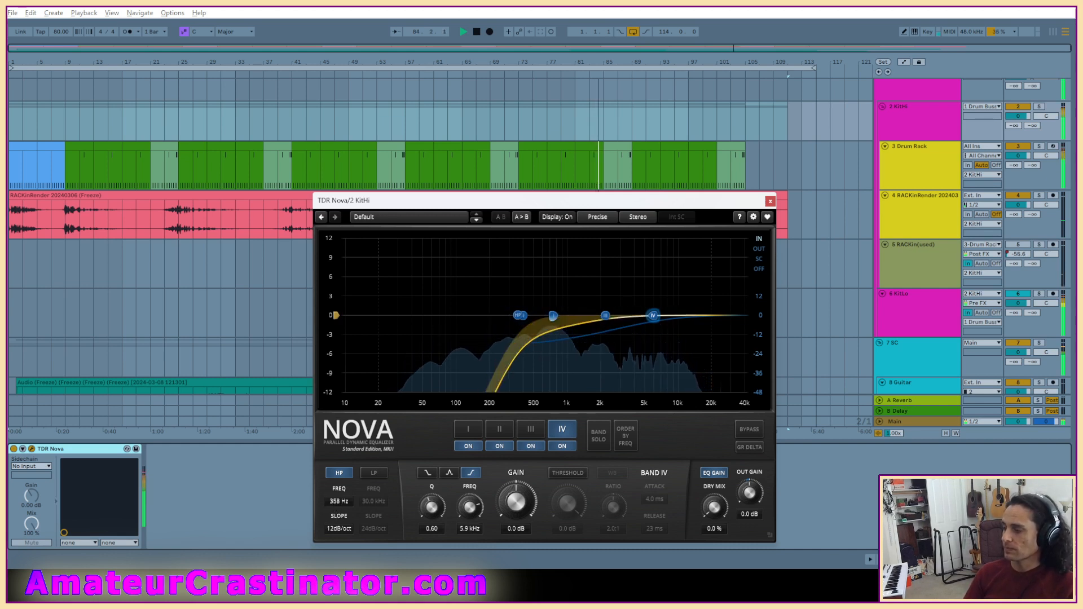
Raise the high-pass filter to about 403 Hz and band I's frequency to about 827 Hz.
{"action": "left_click_drag", "start_coordinate": [339, 501], "coordinate": [339, 500]}
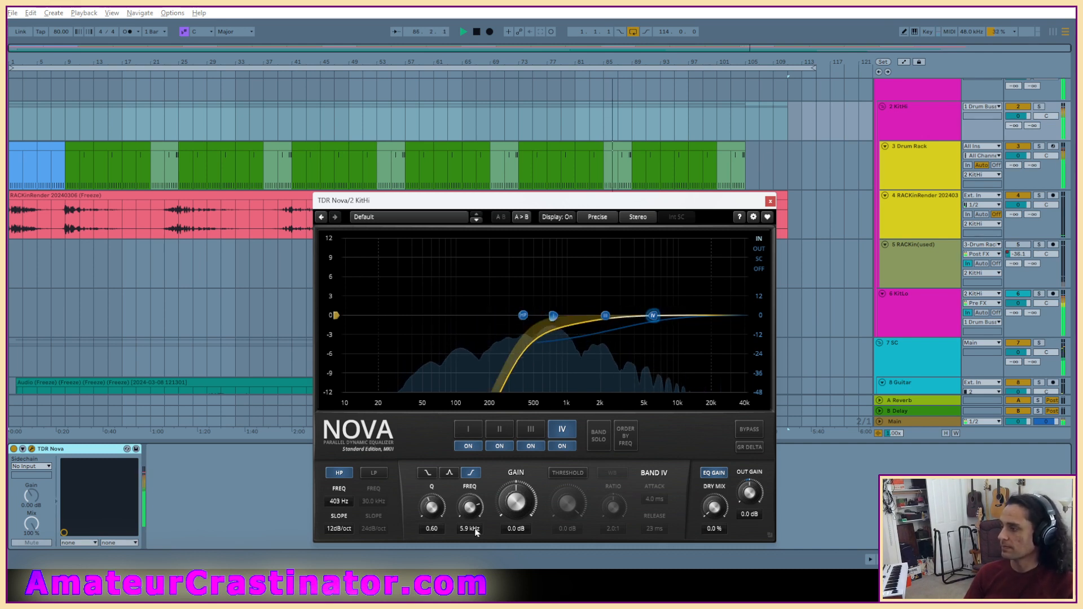
{"action": "left_click", "coordinate": [468, 429]}
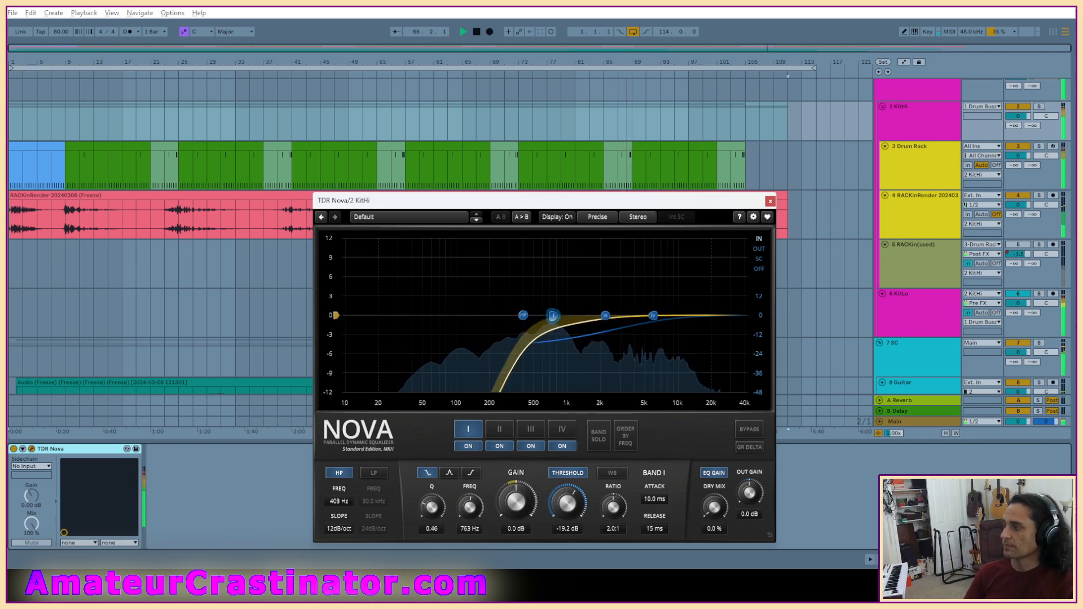
{"action": "left_click_drag", "start_coordinate": [471, 508], "coordinate": [471, 506]}
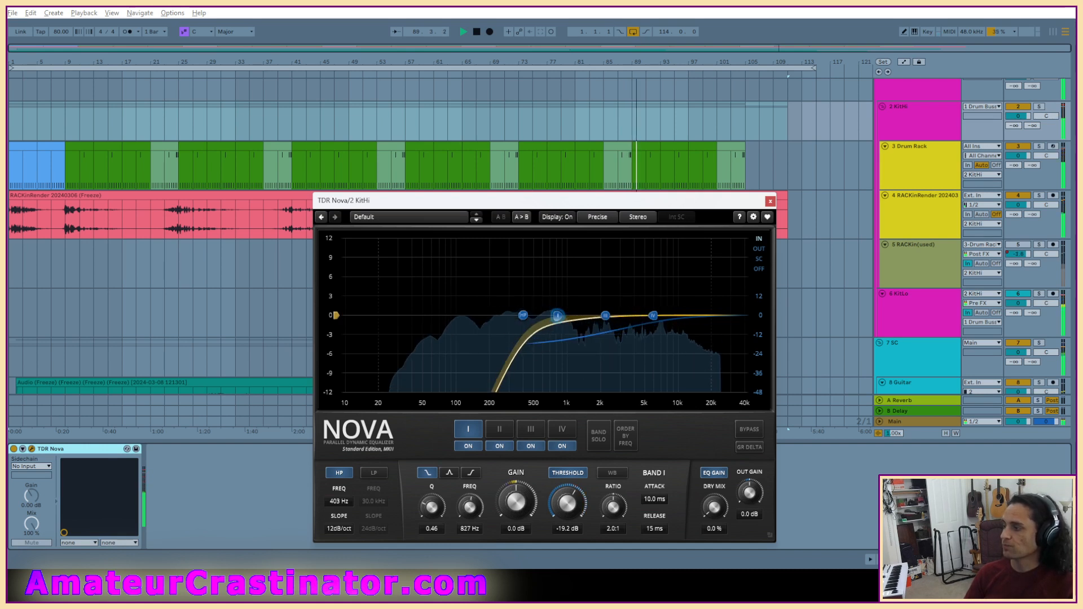
Compare the sound with band I disabled and re-enabled, and close the Nova window.
{"action": "left_click", "coordinate": [468, 446]}
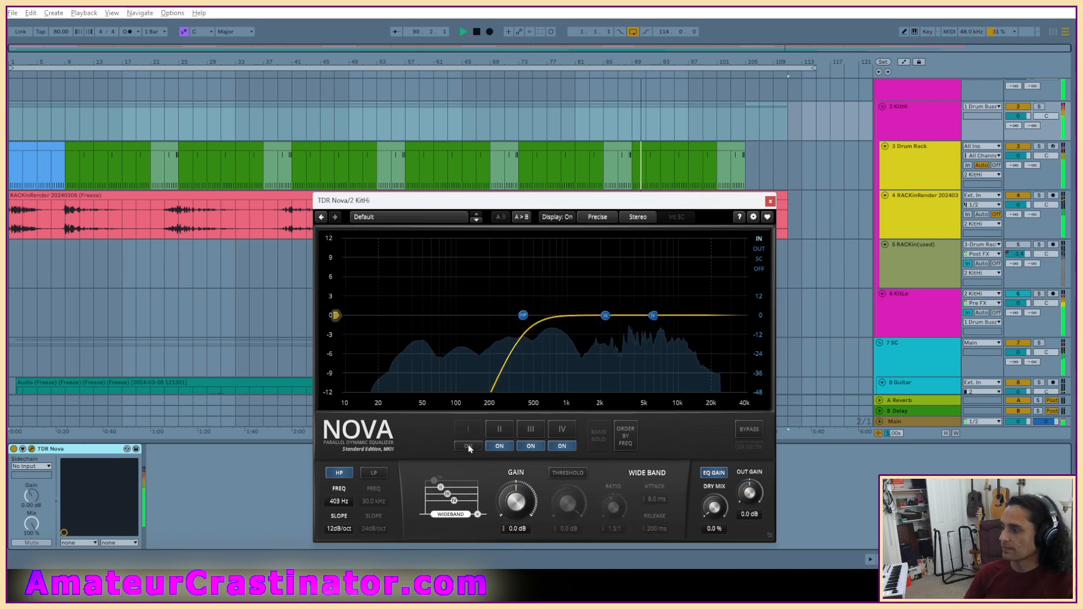
{"action": "left_click", "coordinate": [468, 446]}
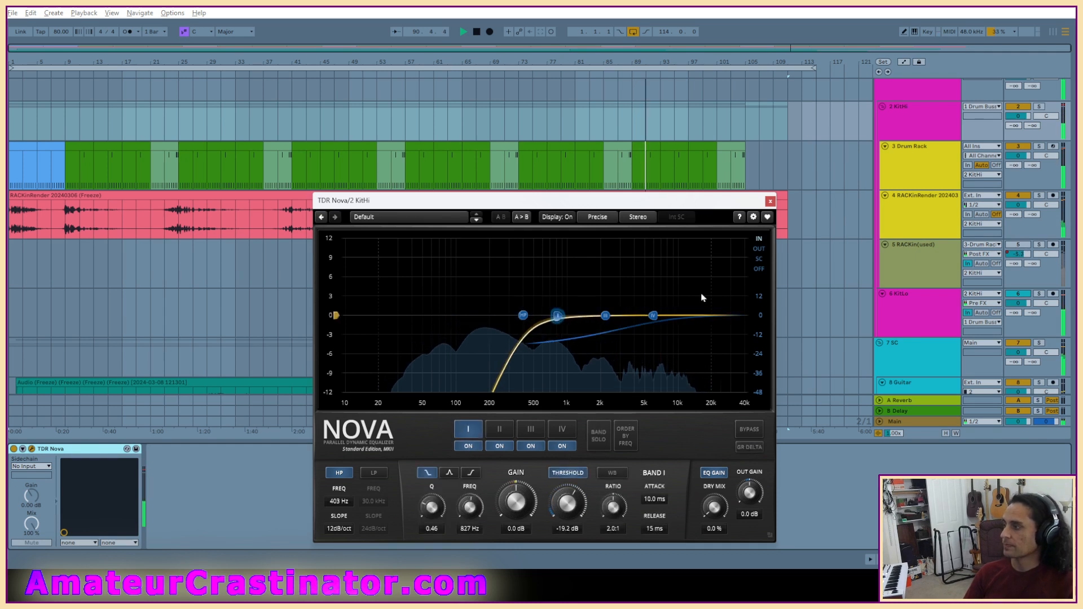
{"action": "left_click", "coordinate": [770, 201]}
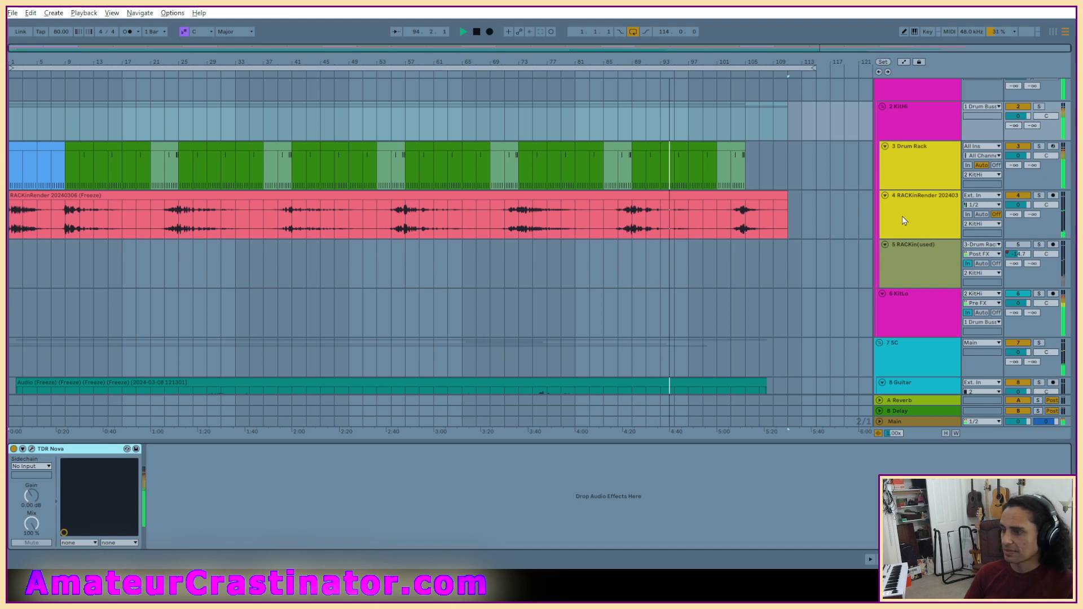
Play back the arrangement from bar 89 to listen to the drum and RACKinRender parts with KitHi's device chain shown.
{"action": "left_click", "coordinate": [638, 125]}
{"action": "left_click", "coordinate": [632, 124]}
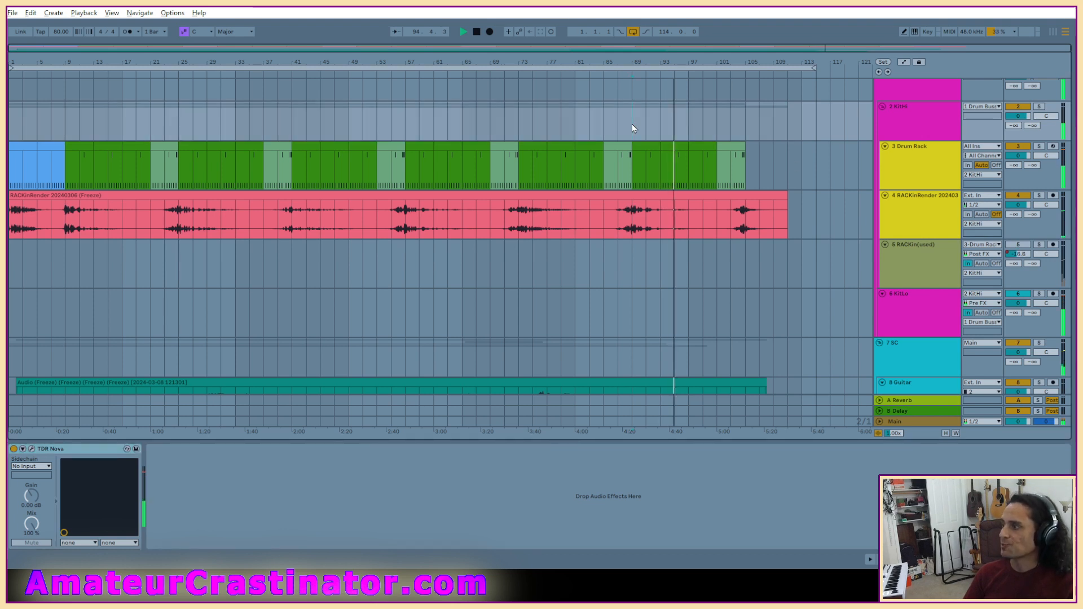
{"action": "double_click", "coordinate": [626, 195]}
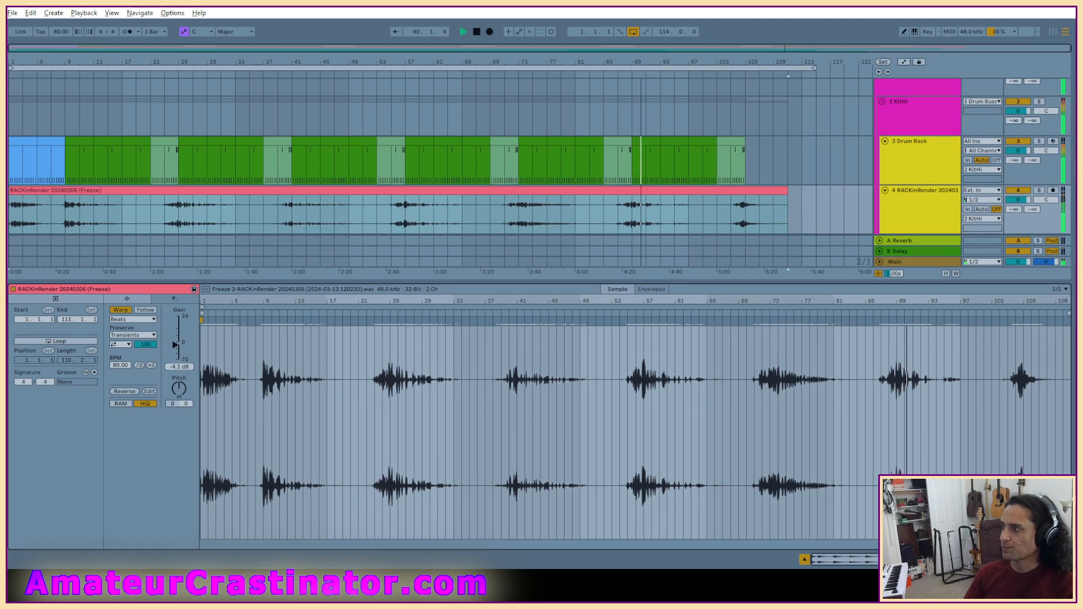
{"action": "key", "text": "shift+Tab"}
{"action": "key", "text": "space"}
{"action": "key", "text": "space"}
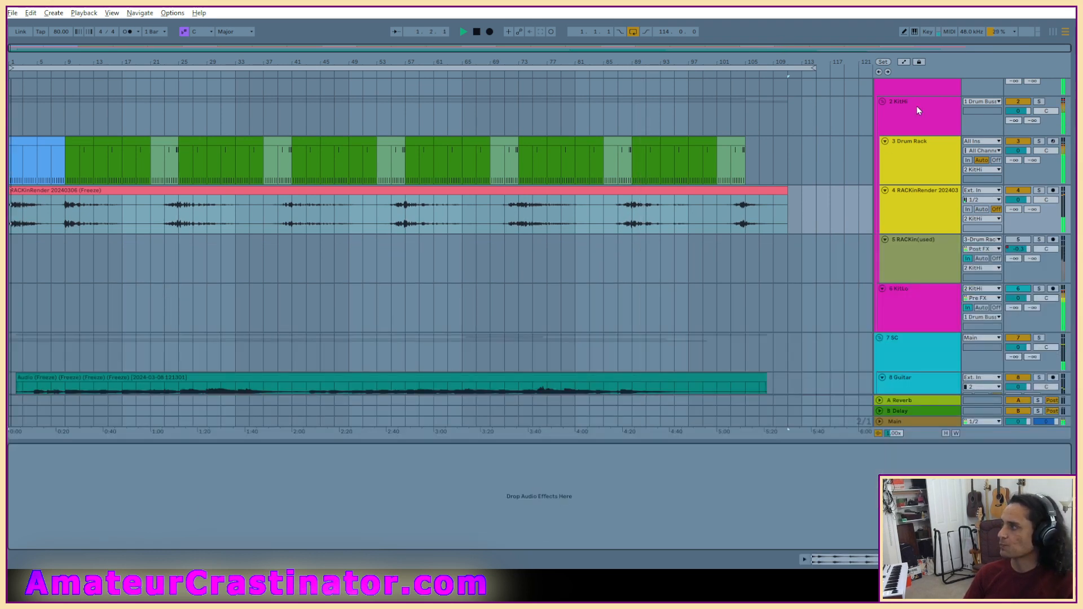
{"action": "left_click", "coordinate": [916, 106]}
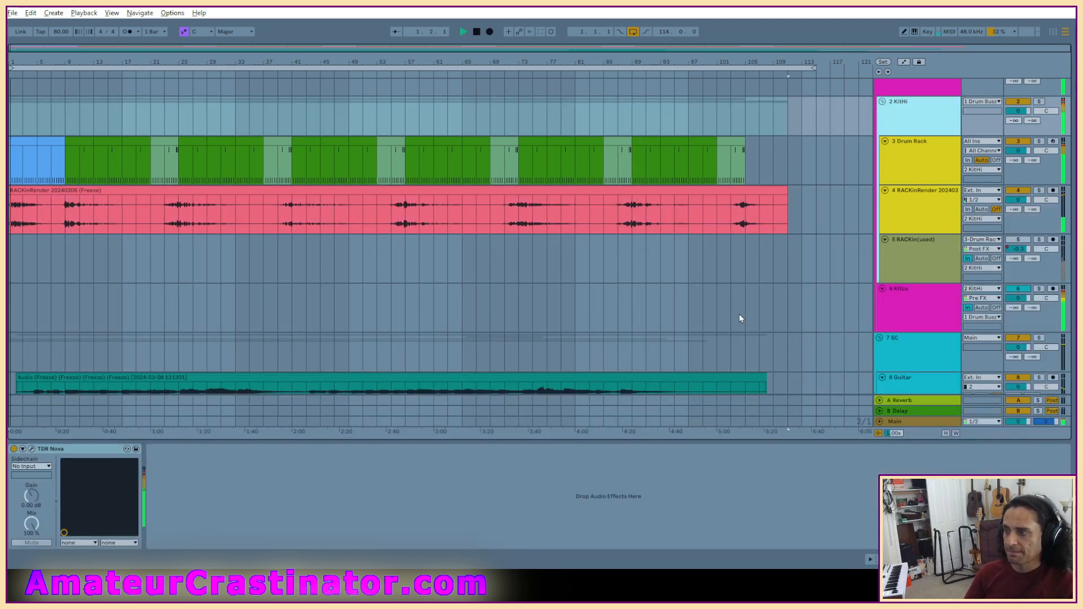
{"action": "key", "text": "space"}
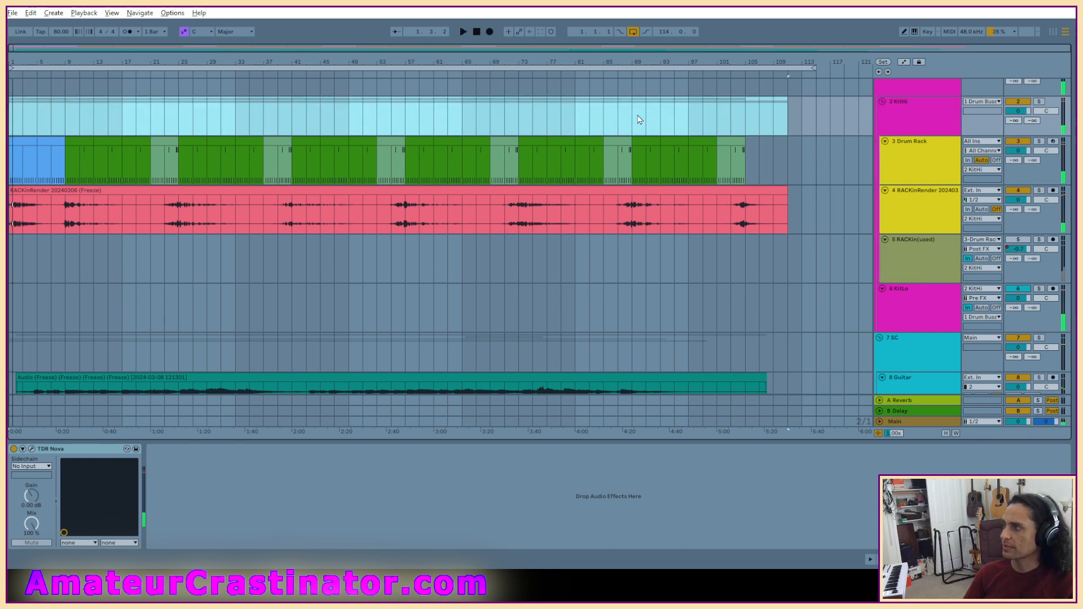
{"action": "left_click", "coordinate": [632, 218]}
{"action": "key", "text": "space"}
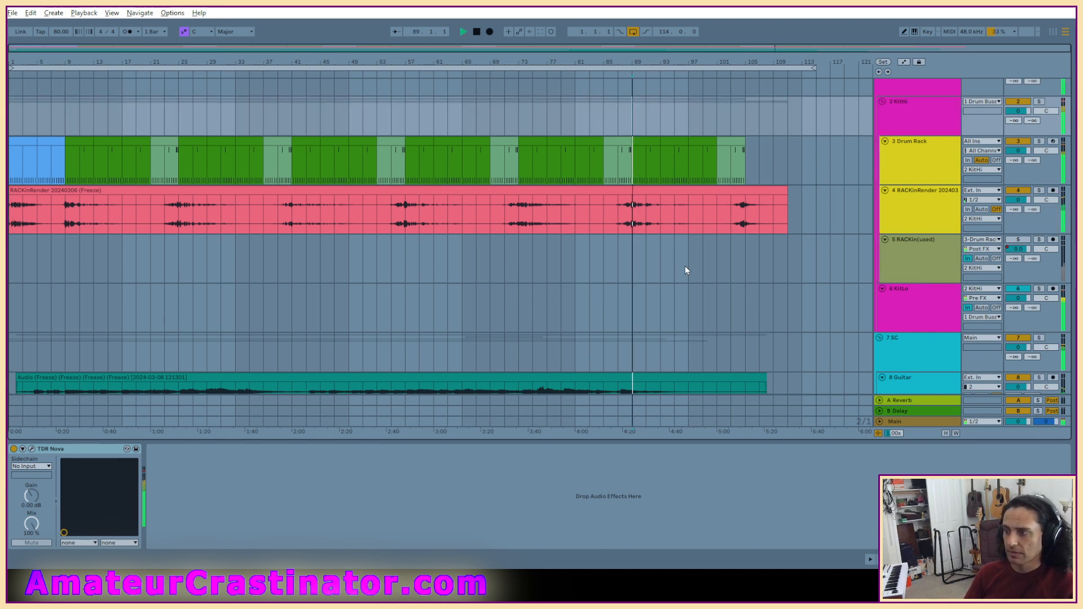
Add a Glue Compressor to the RACKinRender track with its threshold at -17.8 dB and makeup gain at 3.00 dB.
{"action": "left_click", "coordinate": [913, 210]}
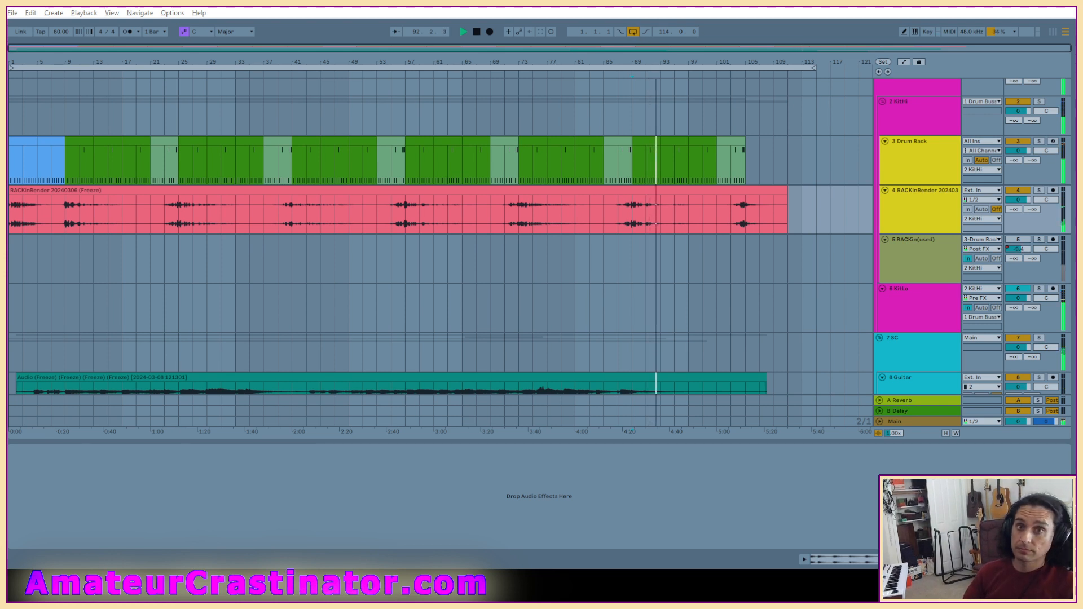
{"action": "key", "text": "ctrl+z"}
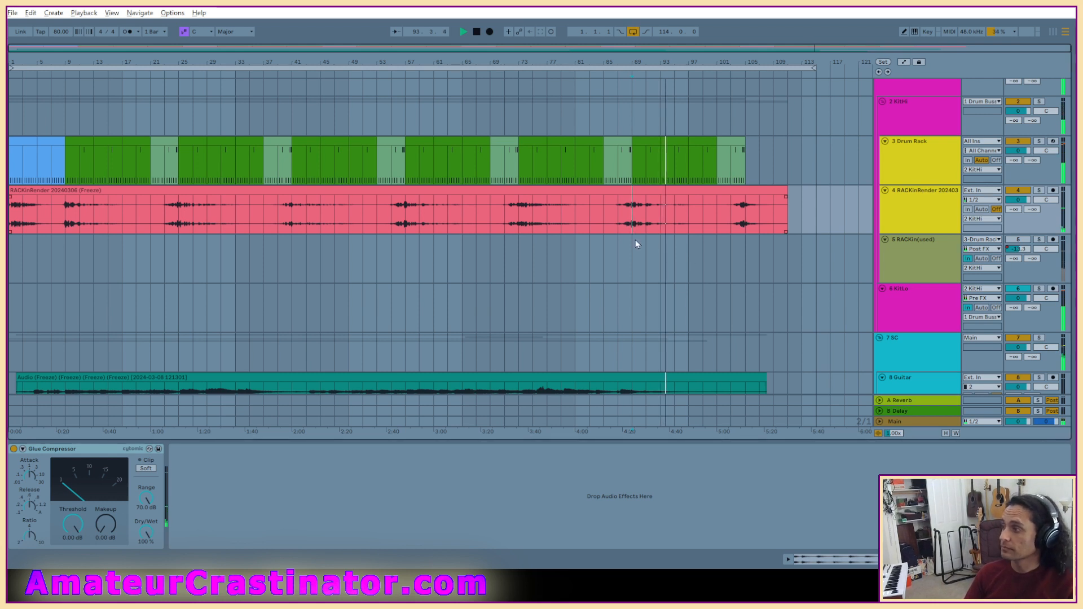
{"action": "left_click_drag", "start_coordinate": [73, 525], "coordinate": [73, 573]}
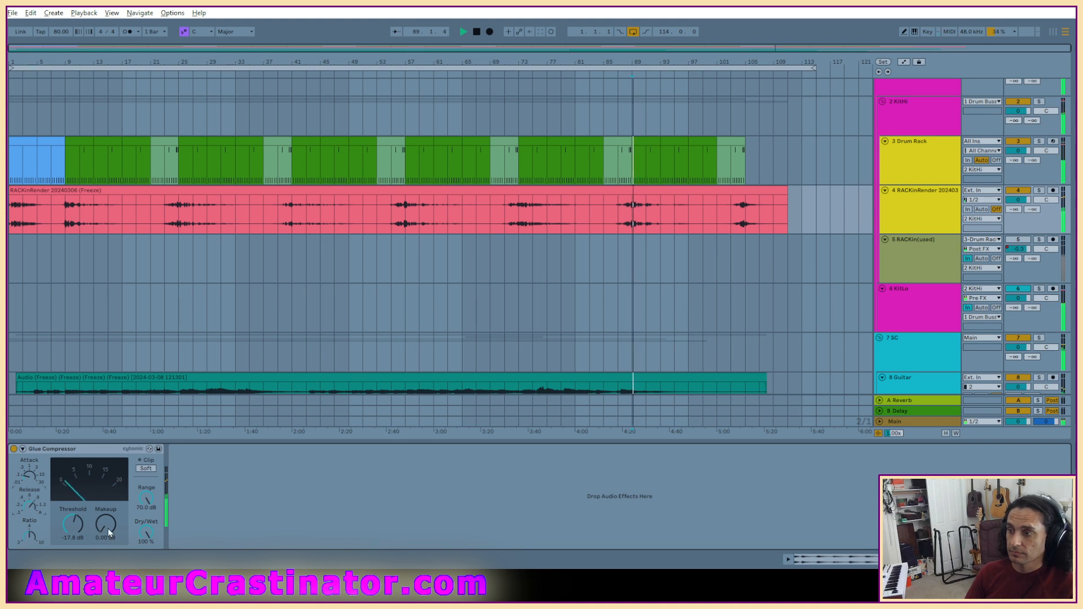
{"action": "mouse_move", "coordinate": [107, 528]}
{"action": "left_mouse_down"}
{"action": "mouse_move", "coordinate": [107, 511]}
{"action": "mouse_move", "coordinate": [109, 522]}
{"action": "left_mouse_up"}
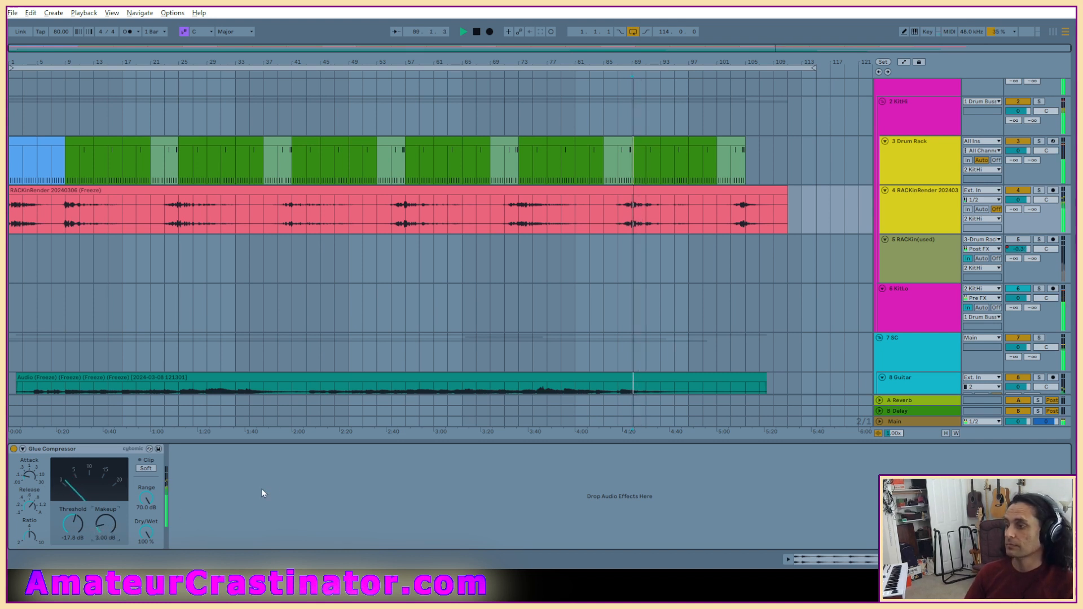
Lower the threshold of RACKinRender's Glue Compressor to -21.3 dB and replay the section.
{"action": "left_click", "coordinate": [909, 113]}
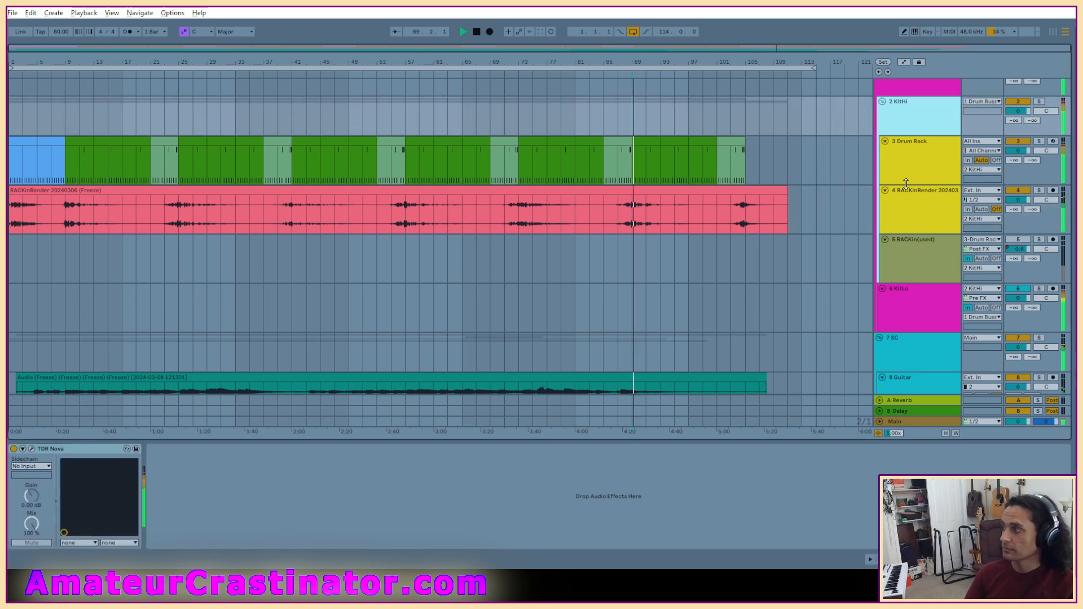
{"action": "left_click", "coordinate": [918, 216]}
{"action": "left_click_drag", "start_coordinate": [75, 522], "coordinate": [75, 531]}
{"action": "key", "text": "space"}
{"action": "key", "text": "space"}
Replay the section from bar 89 and examine the device chains of KitHi, Drum Rack and RACKin(used).
{"action": "left_click", "coordinate": [905, 114]}
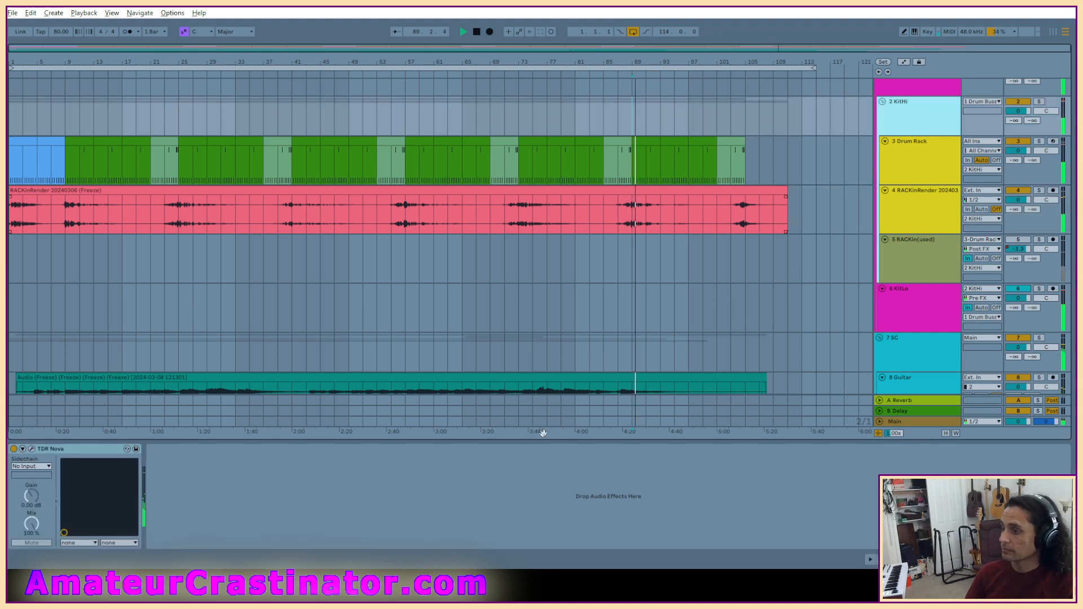
{"action": "key", "text": "space"}
{"action": "key", "text": "space"}
{"action": "key", "text": "space"}
{"action": "left_click", "coordinate": [906, 158]}
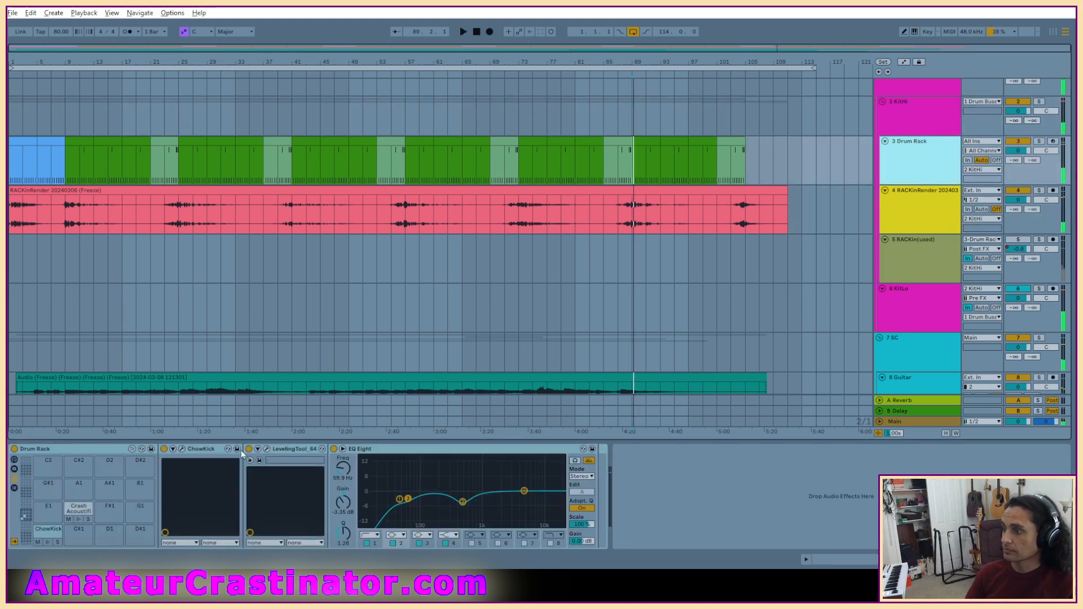
{"action": "left_click", "coordinate": [932, 266]}
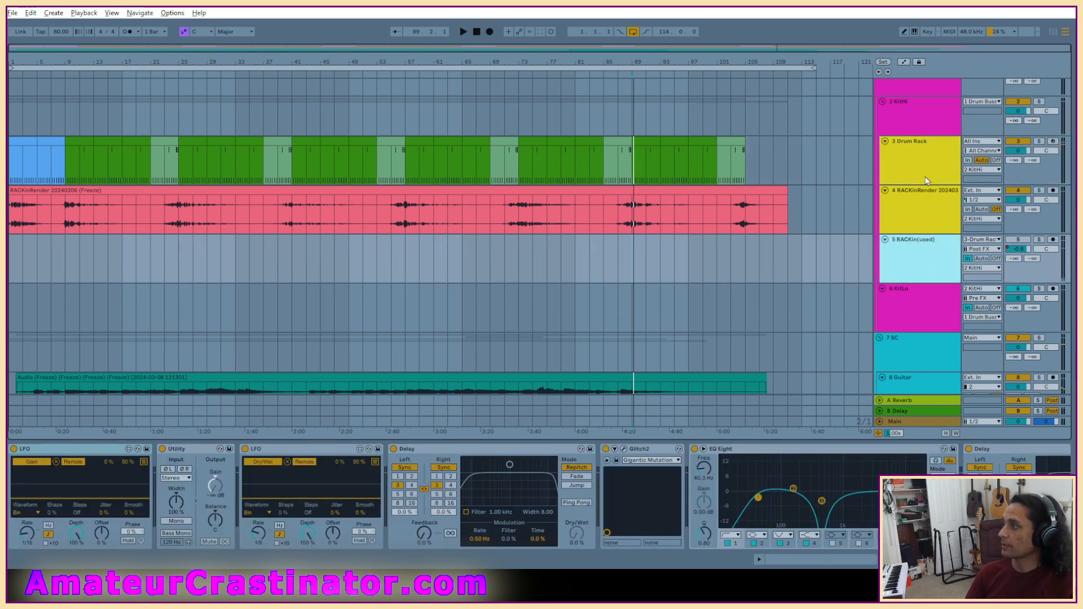
Enable soft clipping on RACKinRender's Glue Compressor and lower its threshold to about -26 dB during playback.
{"action": "left_click", "coordinate": [924, 211]}
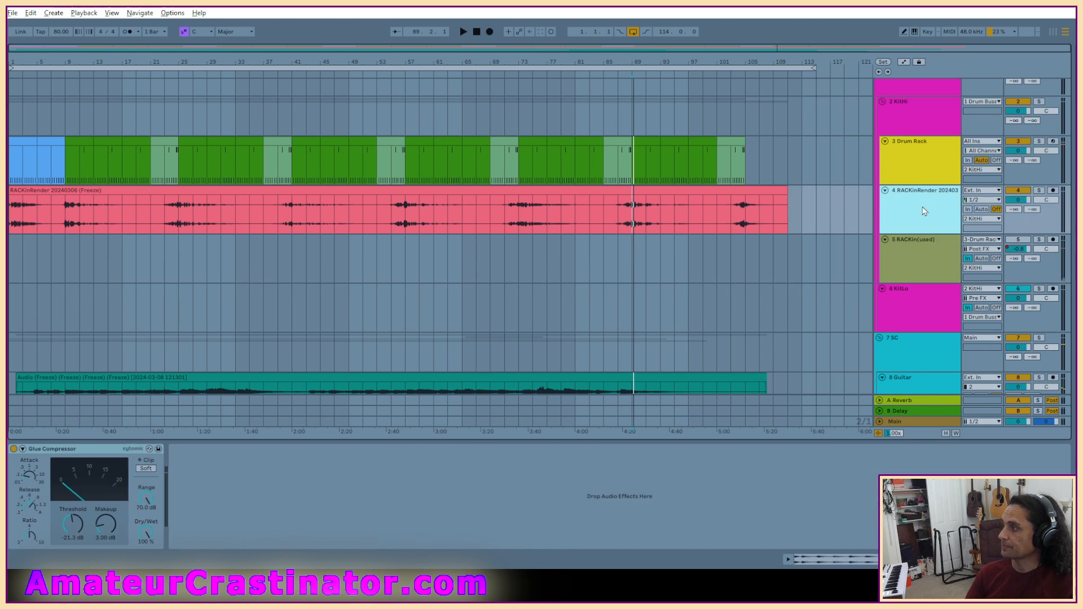
{"action": "key", "text": "space"}
{"action": "left_click", "coordinate": [145, 471]}
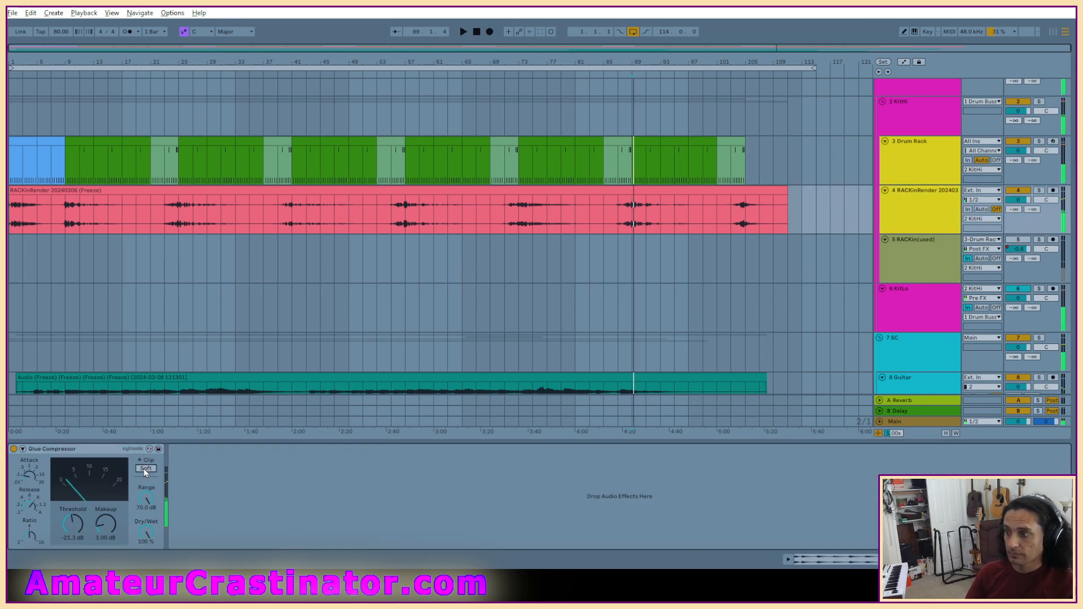
{"action": "left_click", "coordinate": [145, 469]}
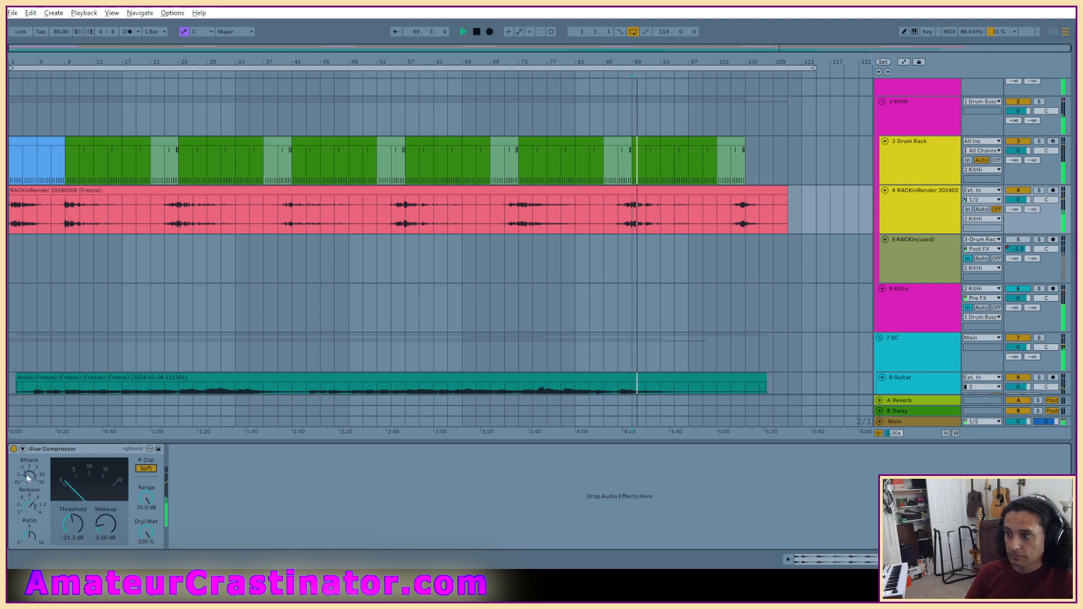
{"action": "left_click_drag", "start_coordinate": [73, 524], "coordinate": [72, 539]}
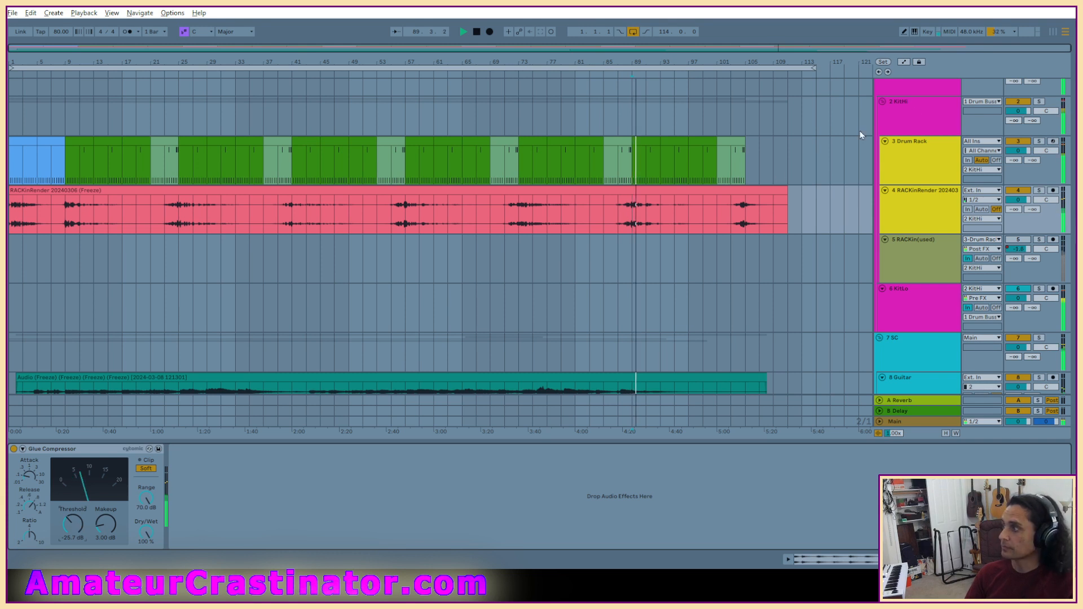
Compare KitHi's sound with TDR Nova bypassed and re-enabled, and stop playback with RACKin(used)'s device chain shown.
{"action": "left_click", "coordinate": [926, 119]}
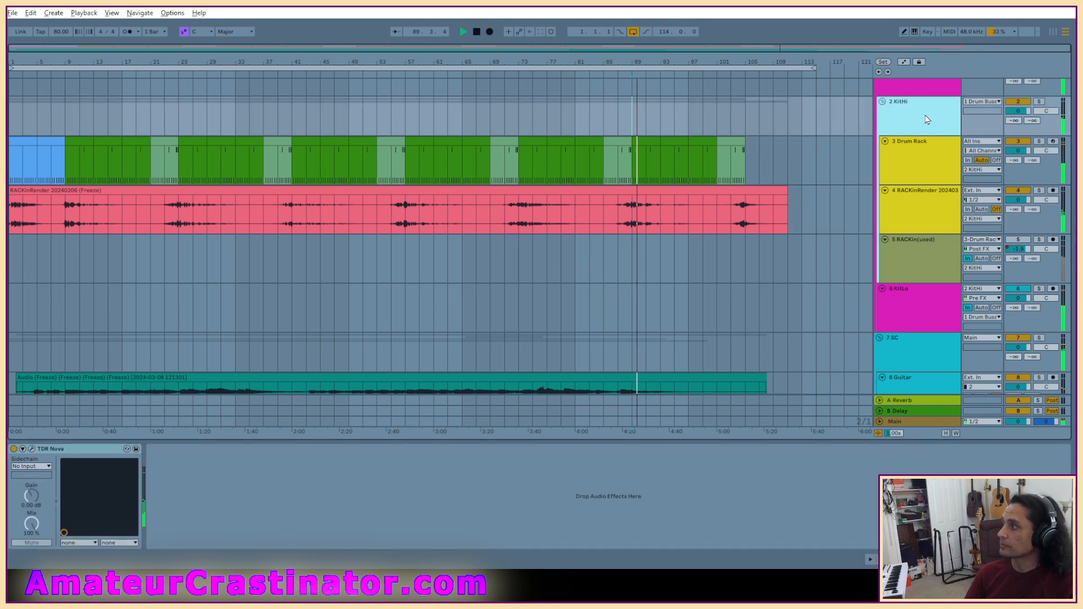
{"action": "left_click", "coordinate": [14, 450]}
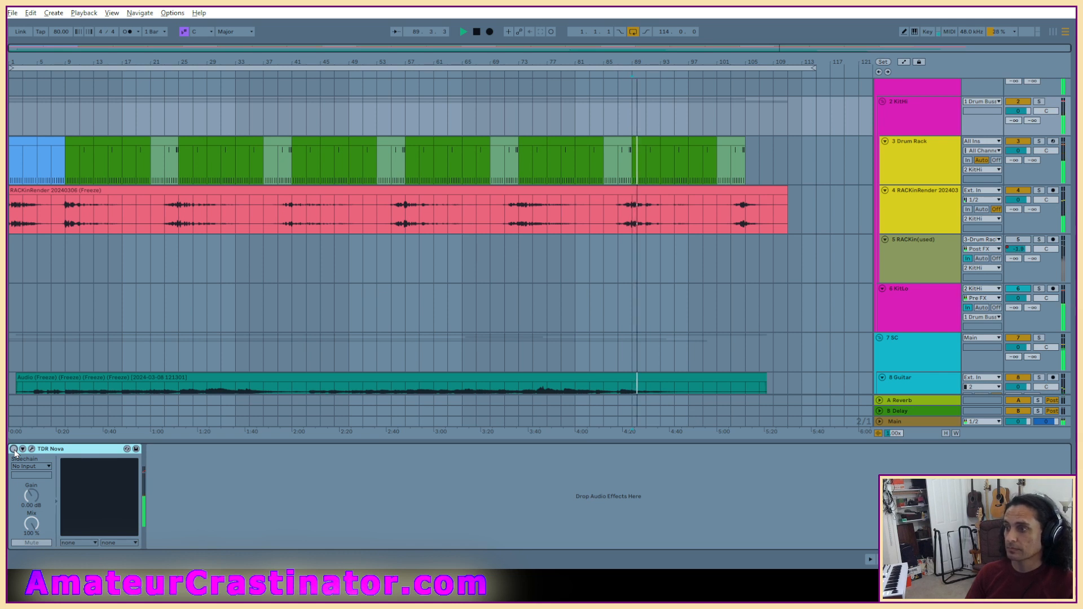
{"action": "left_click", "coordinate": [14, 450]}
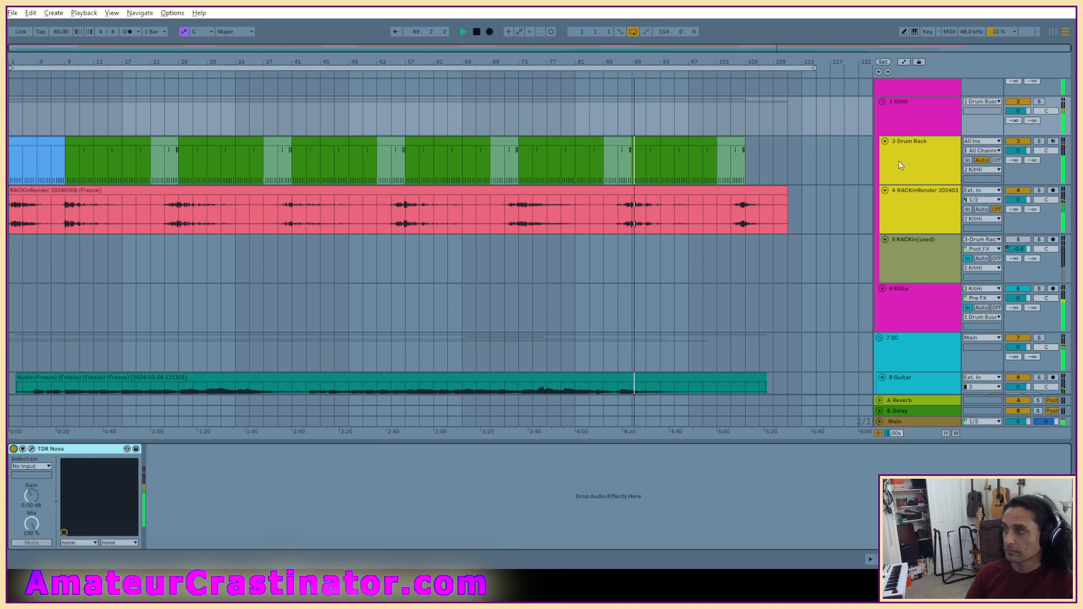
{"action": "left_click", "coordinate": [932, 272]}
{"action": "key", "text": "space"}
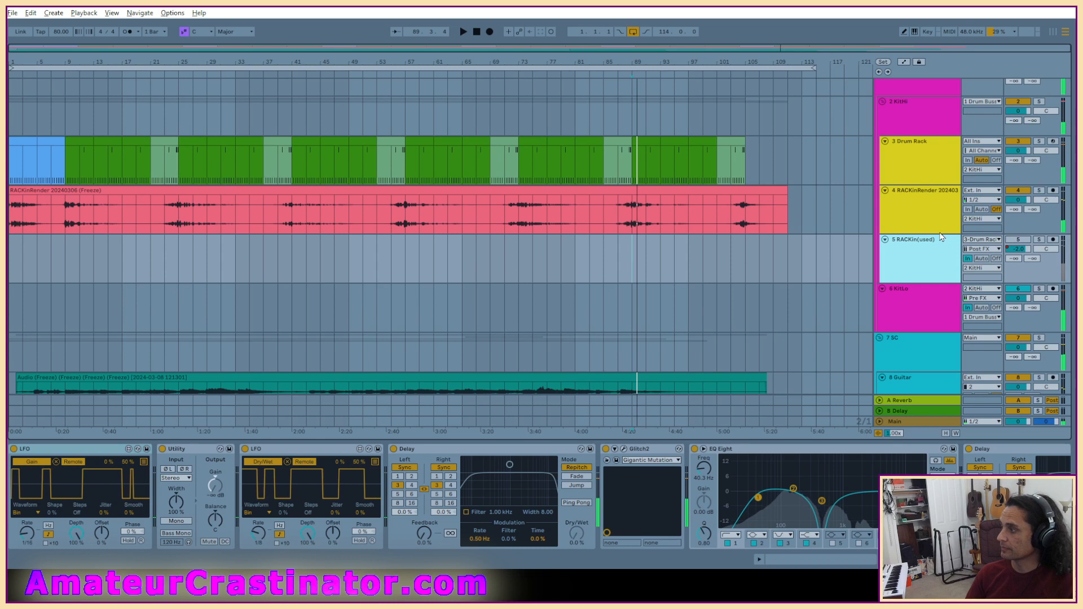
Play the section and compare RACKinRender's sound with its Glue Compressor bypassed and re-enabled.
{"action": "left_click", "coordinate": [909, 208]}
{"action": "key", "text": "space"}
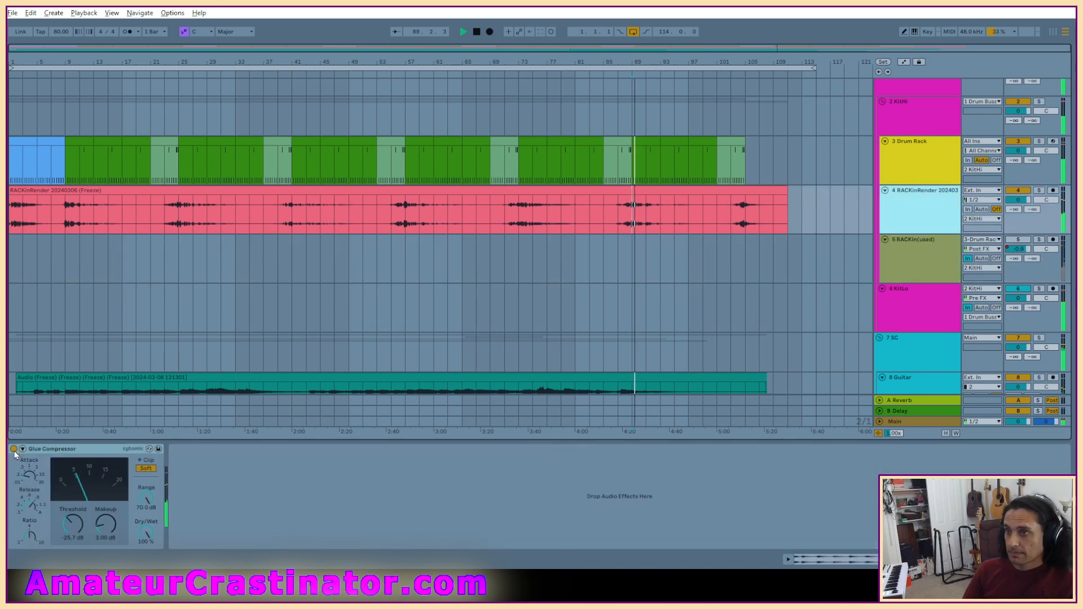
{"action": "left_click", "coordinate": [14, 451]}
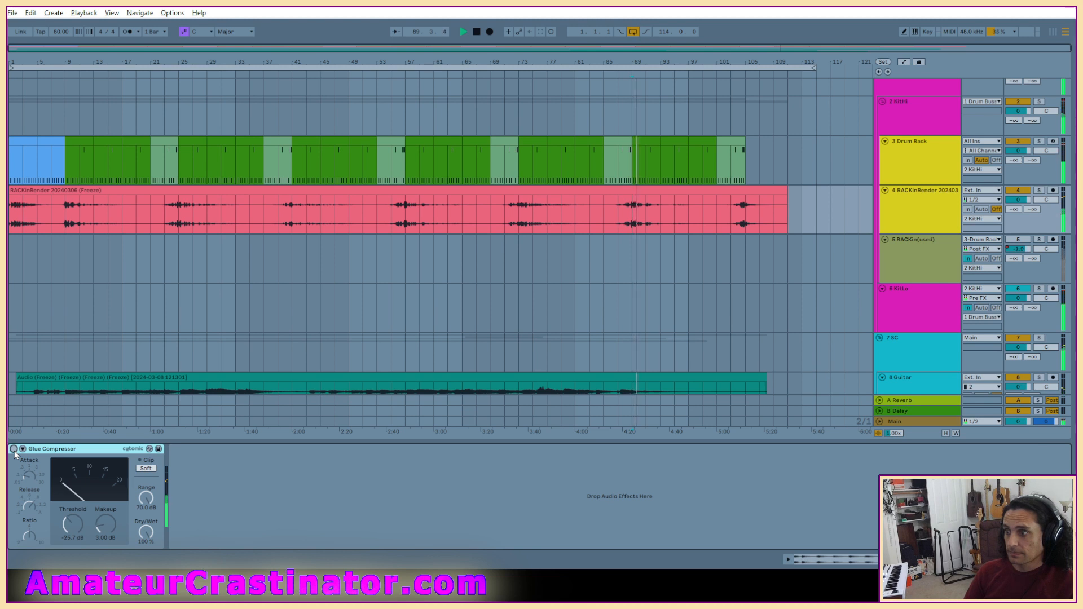
{"action": "left_click", "coordinate": [15, 450]}
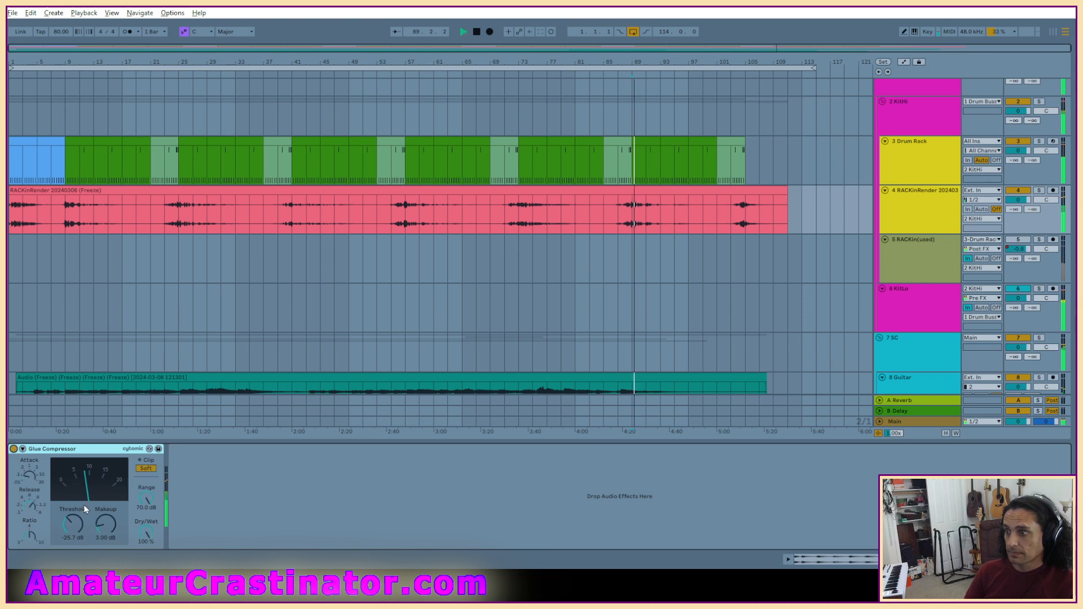
Set the Glue Compressor's threshold to about -19 dB and makeup gain to 0.00 dB, and listen to the drum tracks.
{"action": "left_click_drag", "start_coordinate": [84, 509], "coordinate": [84, 500]}
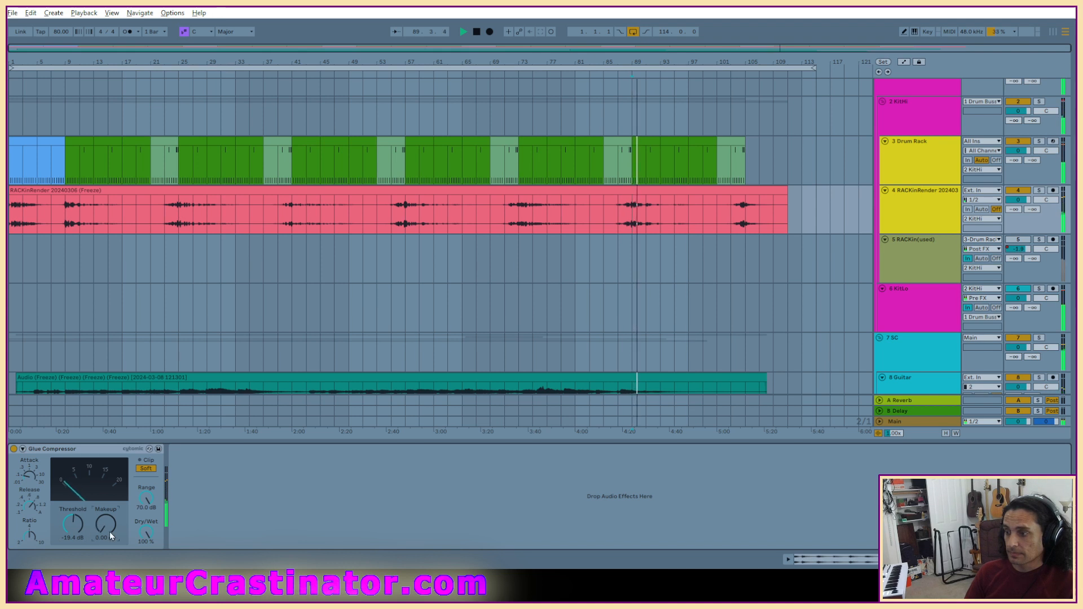
{"action": "left_click", "coordinate": [926, 114]}
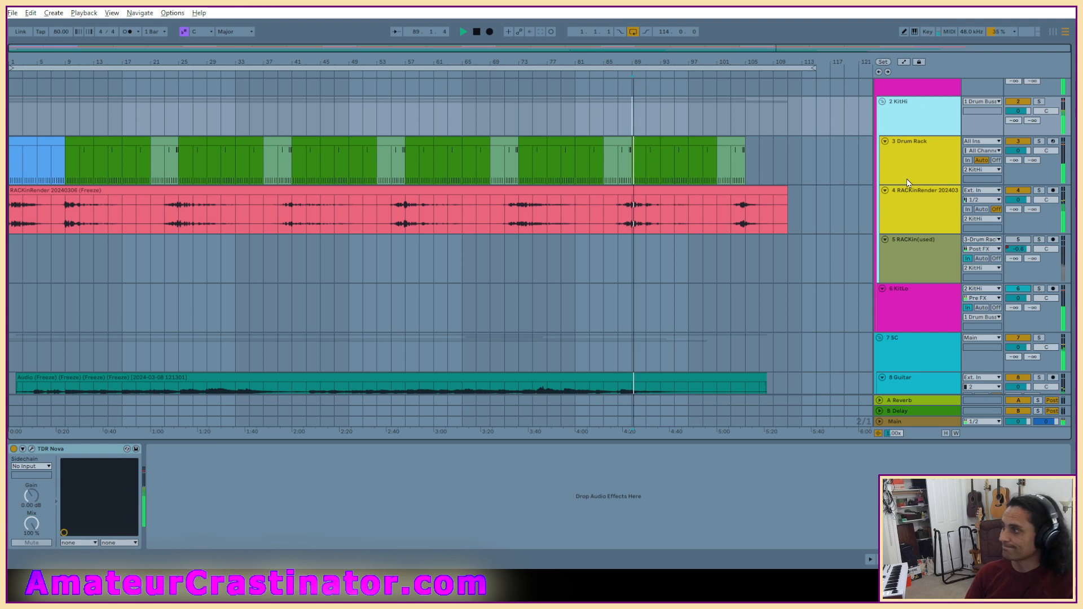
{"action": "left_click", "coordinate": [908, 158]}
{"action": "left_click", "coordinate": [935, 215]}
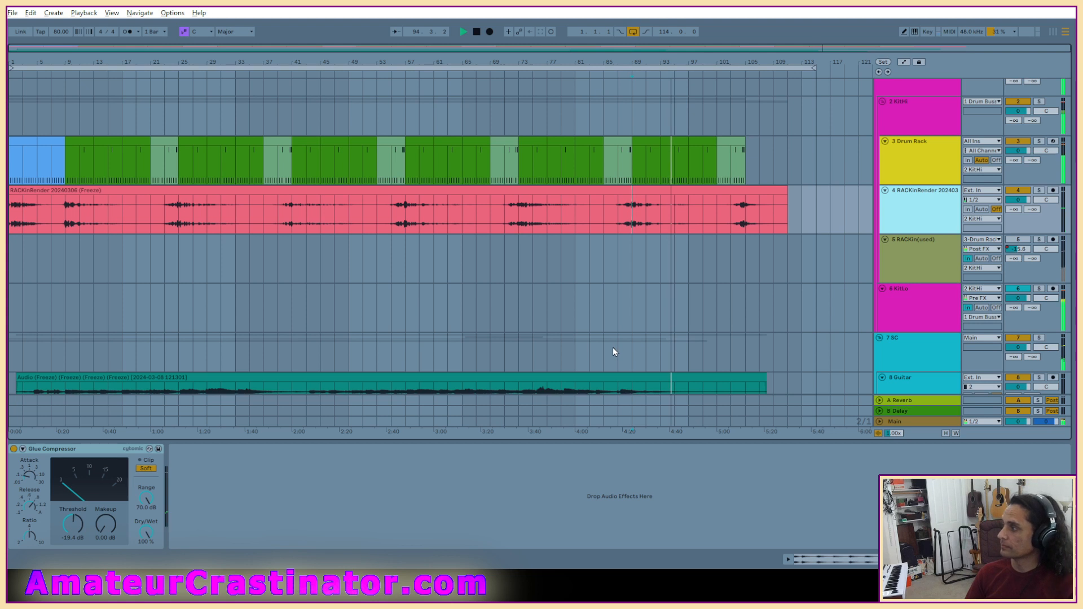
Solo the RACKinRender track and insert an EQ Eight before its Glue Compressor.
{"action": "key", "text": "alt+Tab"}
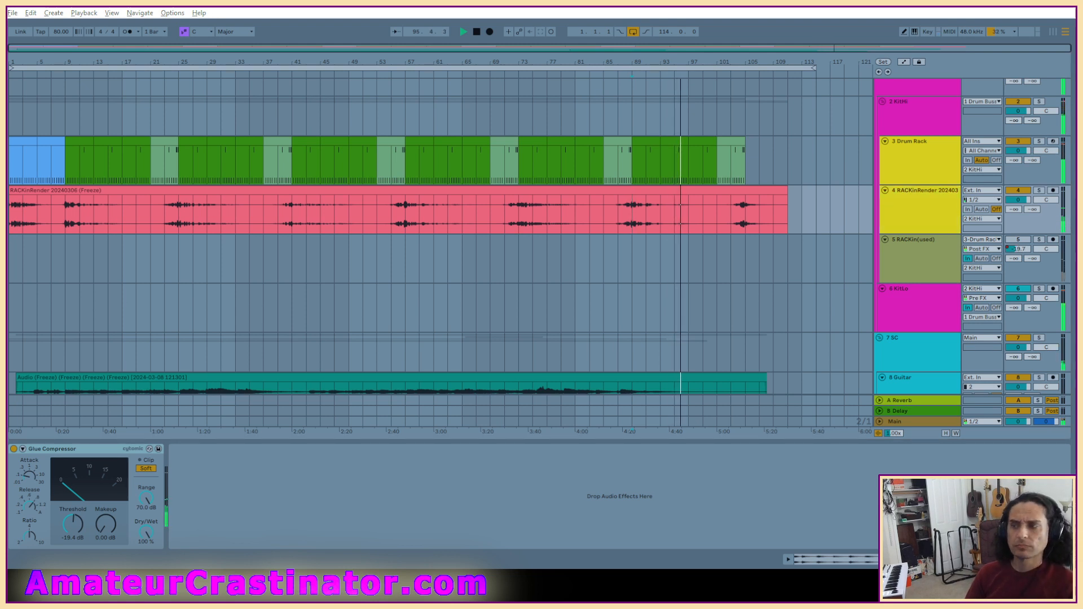
{"action": "left_click_drag", "start_coordinate": [136, 483], "coordinate": [16, 490]}
{"action": "key", "text": "space"}
{"action": "key", "text": "space"}
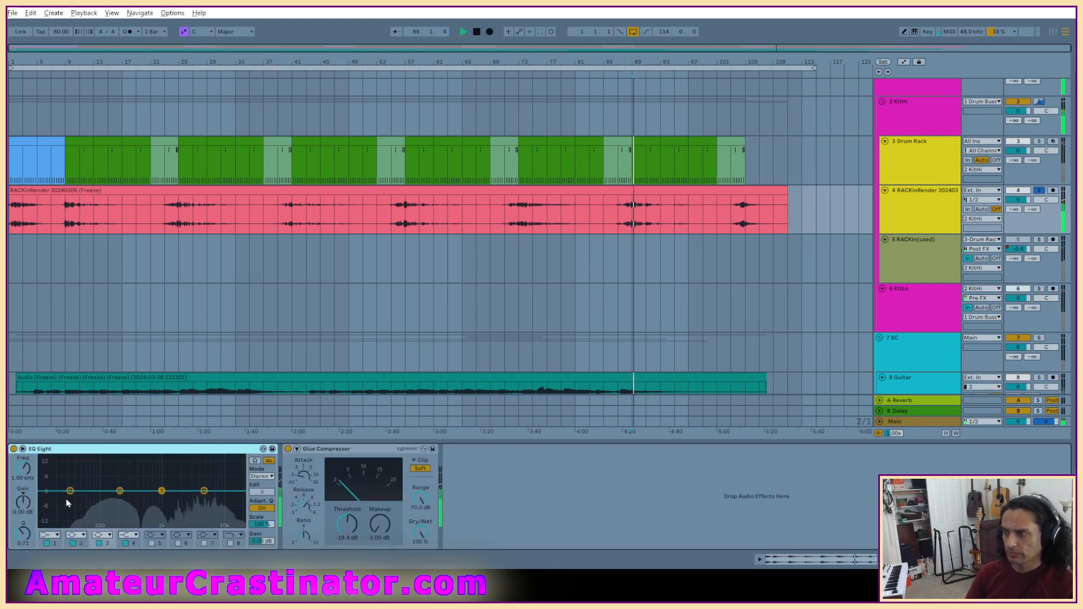
Change EQ Eight's band 1 to a low-cut filter and set its frequency to about 59 Hz.
{"action": "left_click", "coordinate": [51, 535]}
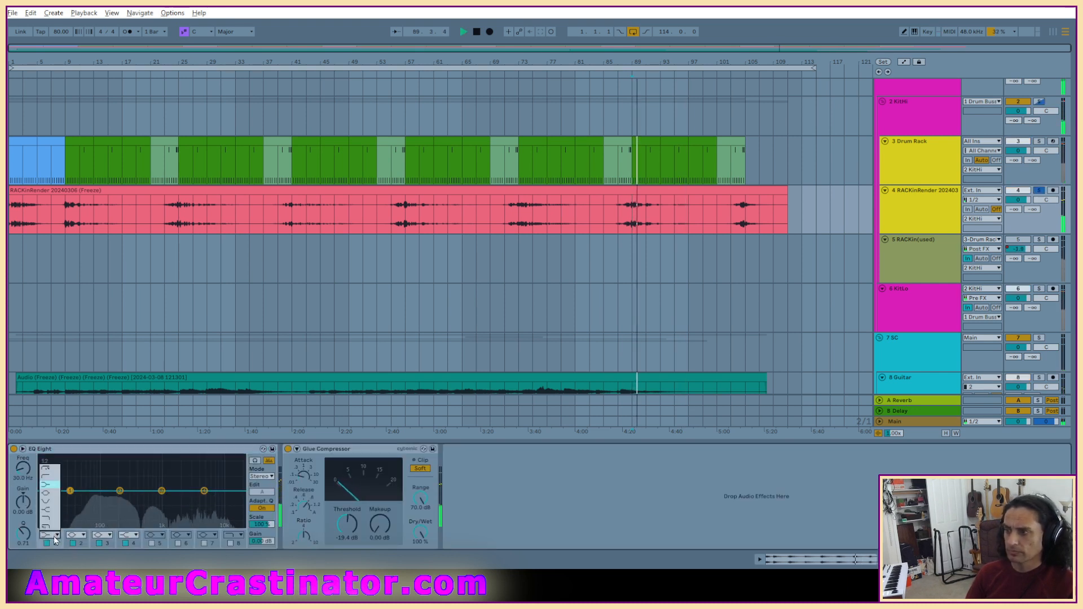
{"action": "left_click", "coordinate": [46, 494]}
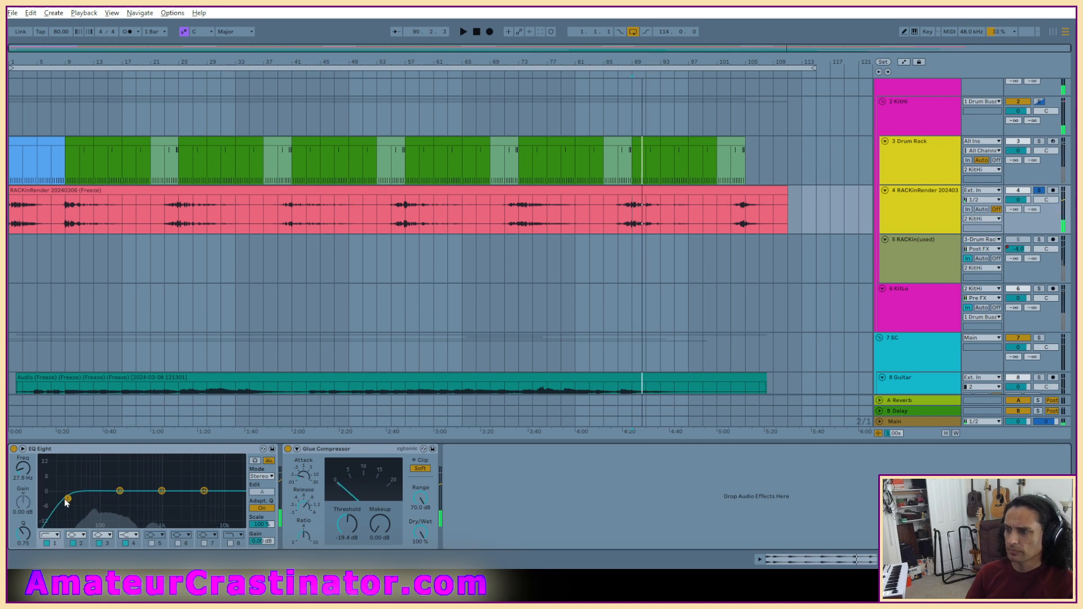
{"action": "left_click_drag", "start_coordinate": [66, 500], "coordinate": [88, 499]}
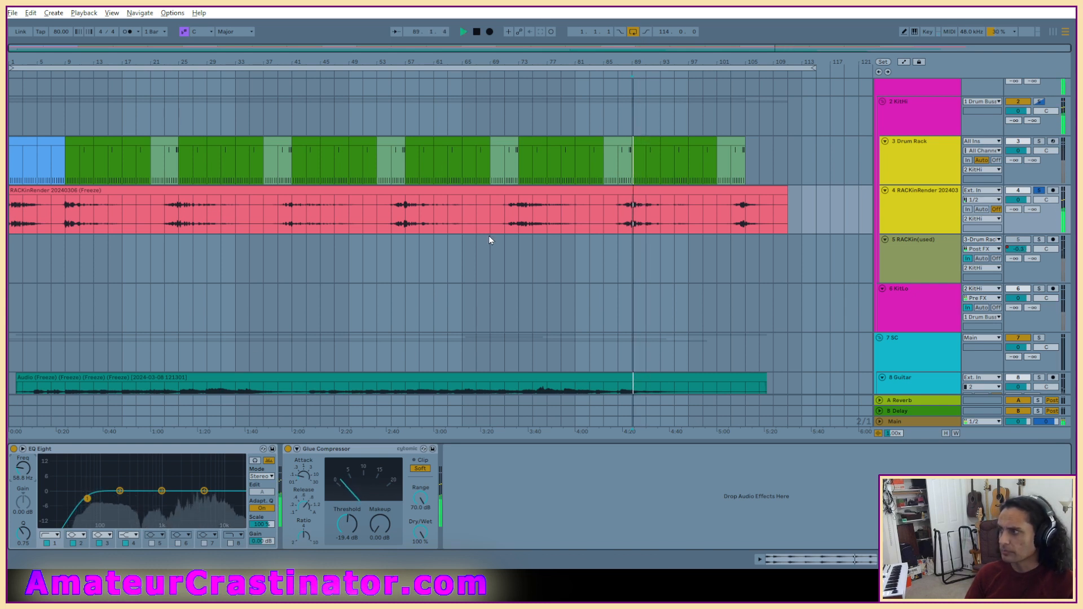
Audition RACKinRender around bars 73 and 57, boosting EQ Eight's band 2 in the lows and cutting band 3 about 9 dB at 484 Hz.
{"action": "left_click", "coordinate": [517, 212]}
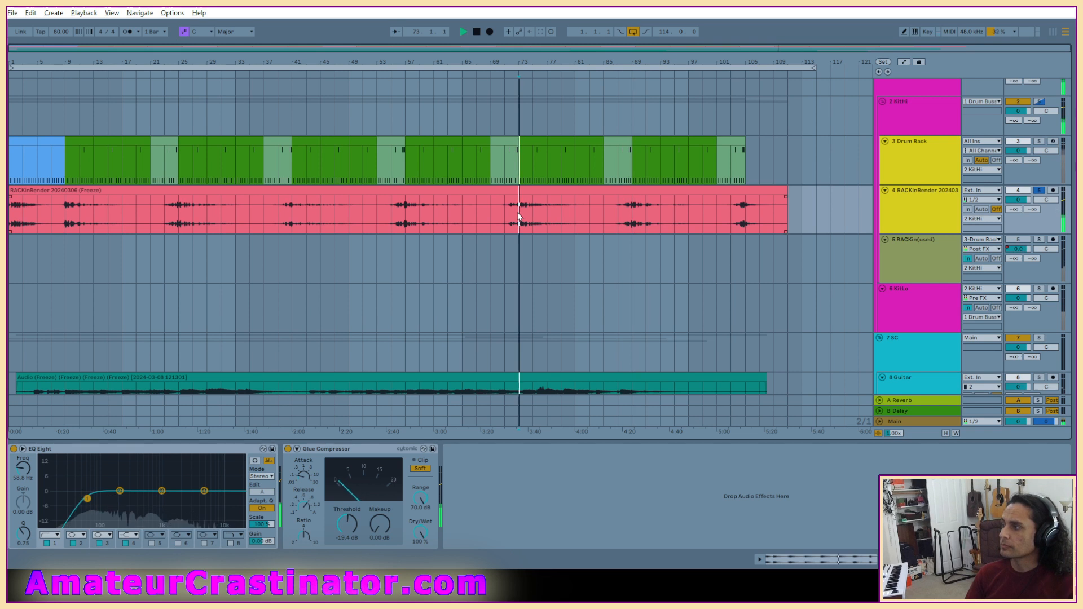
{"action": "left_click", "coordinate": [402, 217]}
{"action": "left_click_drag", "start_coordinate": [120, 490], "coordinate": [97, 484]}
{"action": "left_click_drag", "start_coordinate": [164, 494], "coordinate": [143, 511]}
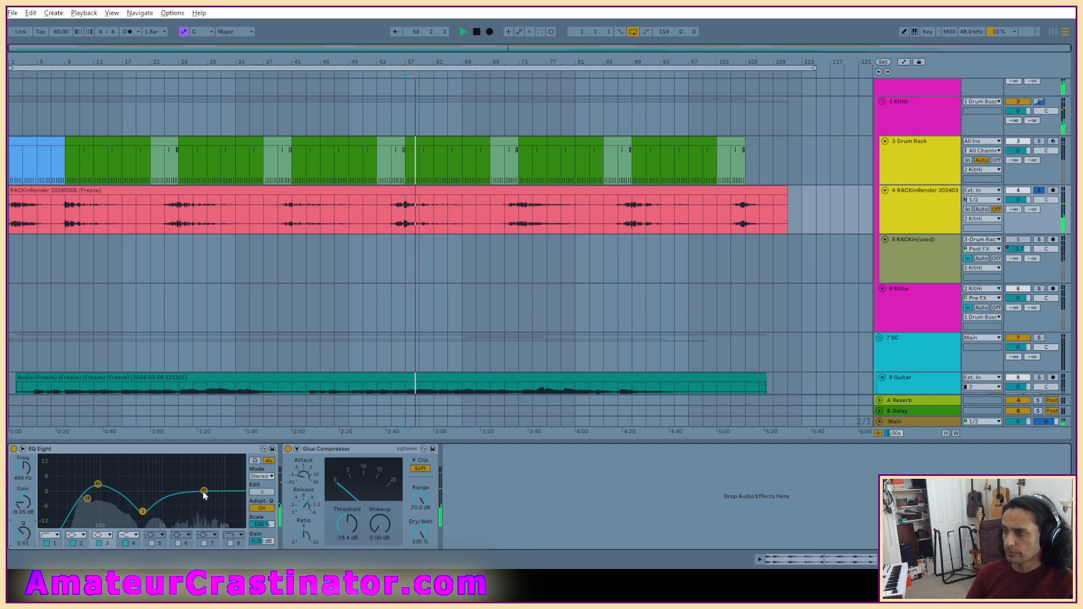
Replay the soloed RACKinRender part from bar 89 while checking the device chains of KitHi and RACKinRender.
{"action": "left_click", "coordinate": [926, 111]}
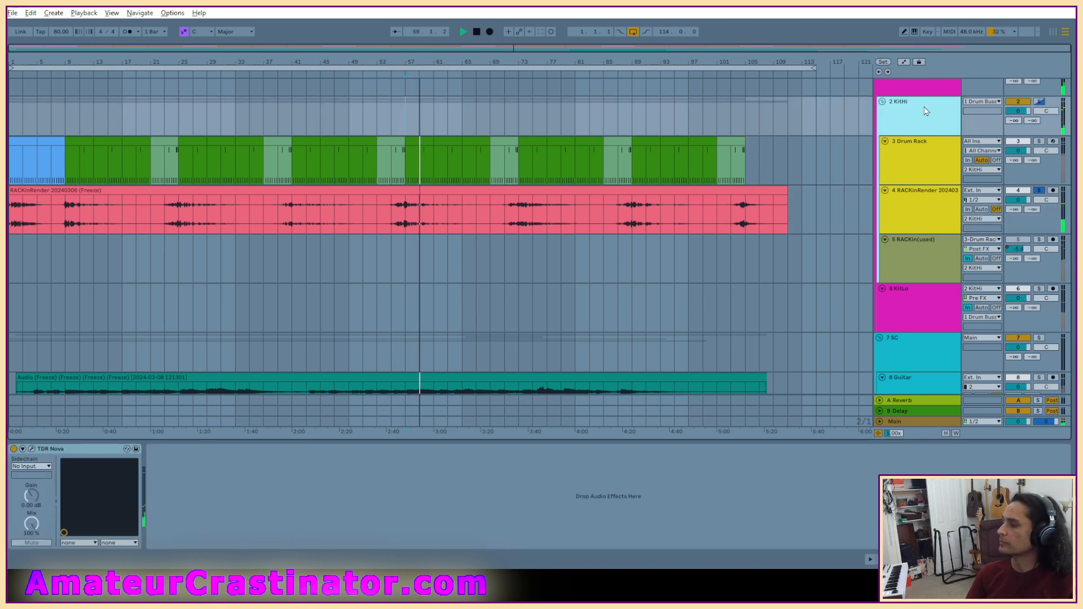
{"action": "key", "text": "space"}
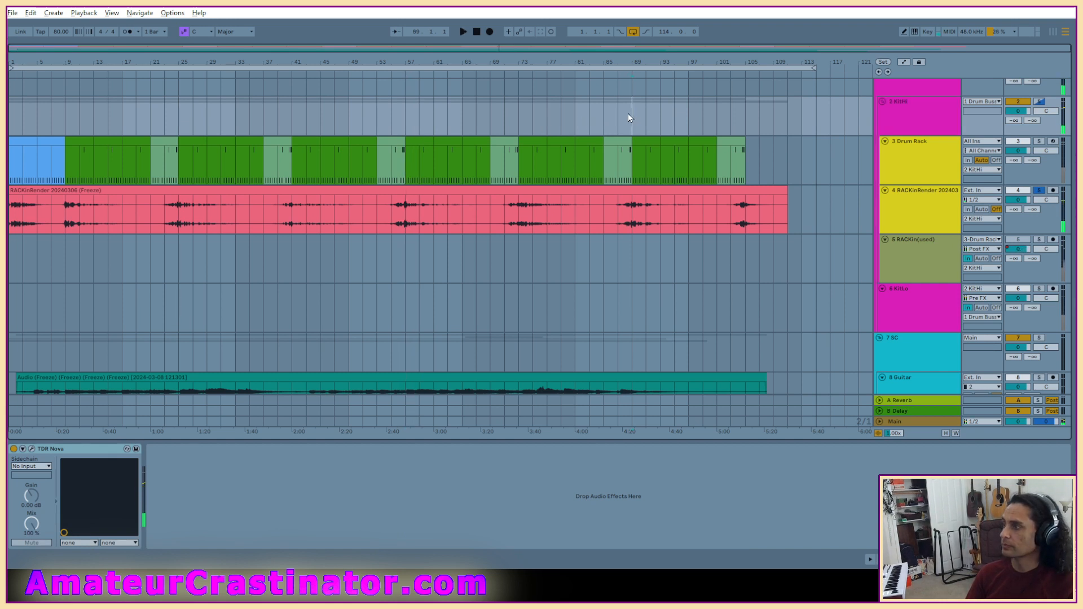
{"action": "left_click", "coordinate": [628, 114]}
{"action": "key", "text": "space"}
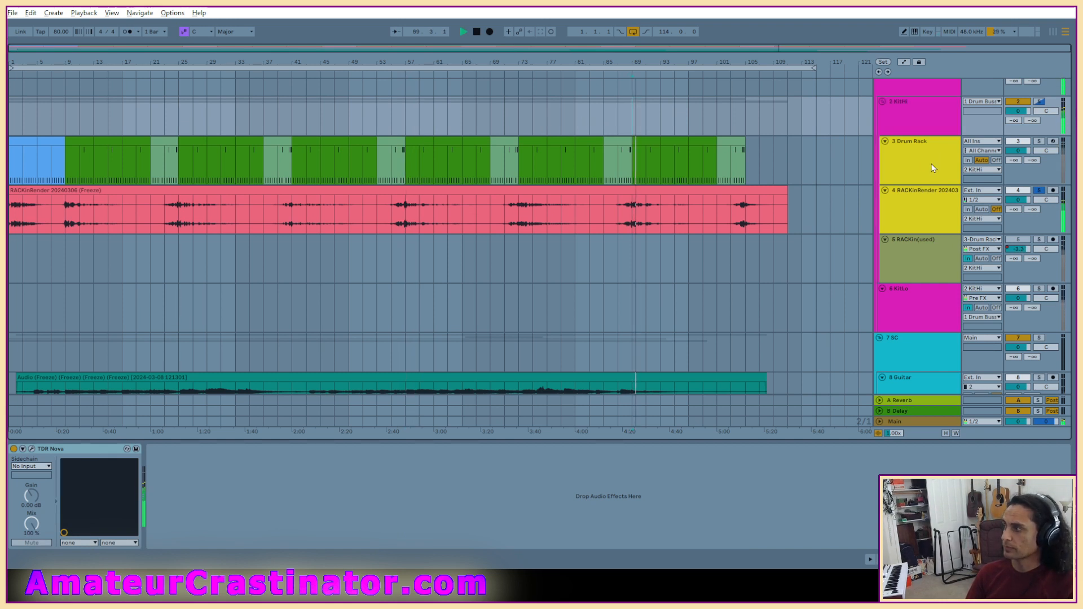
{"action": "key", "text": "space"}
{"action": "key", "text": "space"}
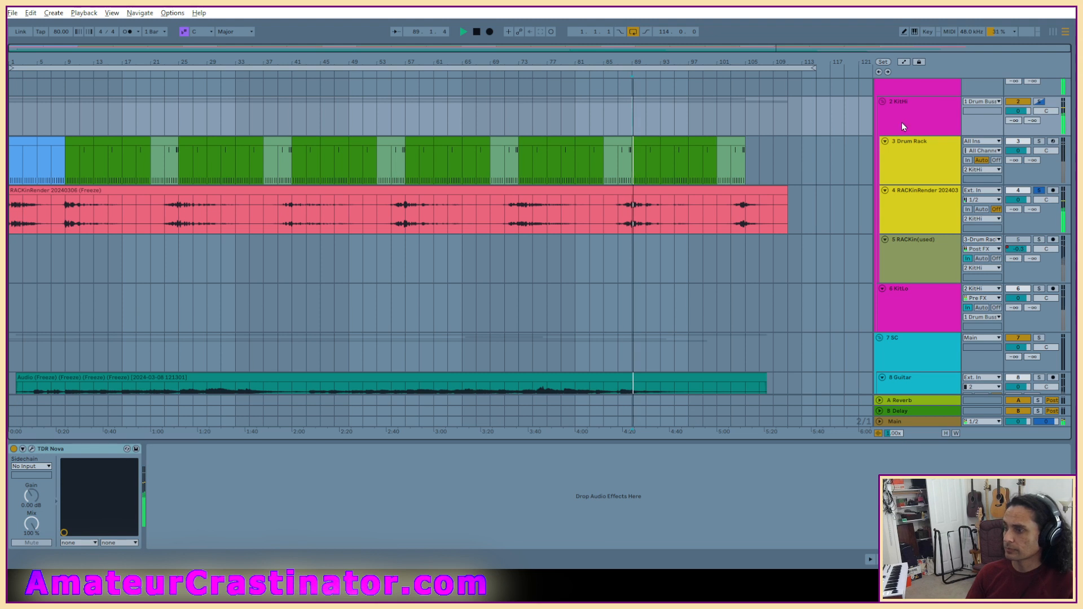
{"action": "key", "text": "space"}
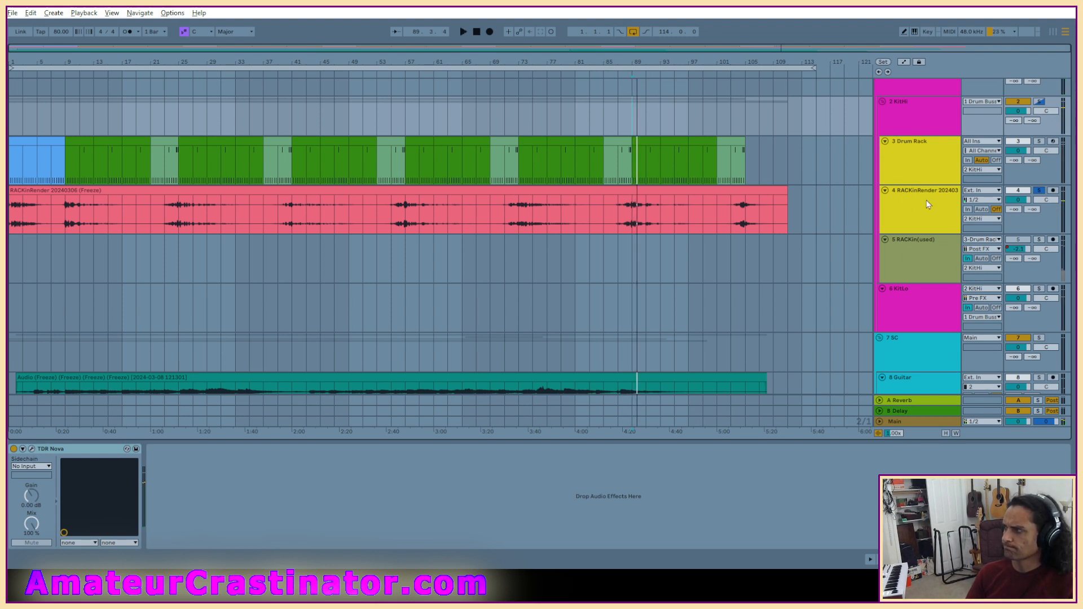
{"action": "left_click", "coordinate": [927, 204]}
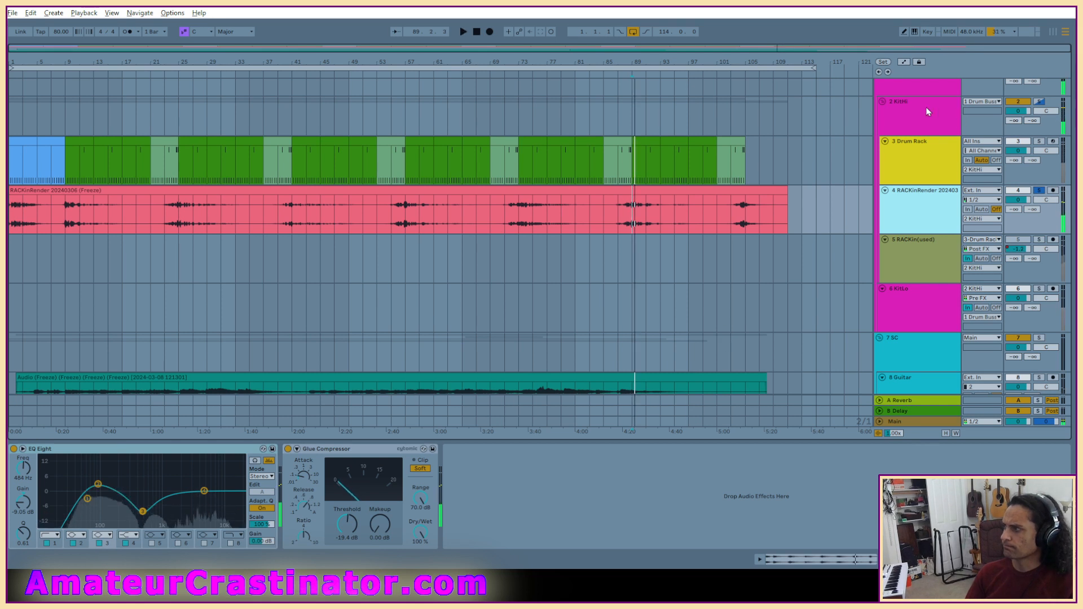
{"action": "left_click", "coordinate": [928, 111]}
{"action": "key", "text": "space"}
Compare RACKinRender's sound with EQ Eight bypassed and re-enabled, and delete EQ Eight from the track.
{"action": "left_click", "coordinate": [926, 210]}
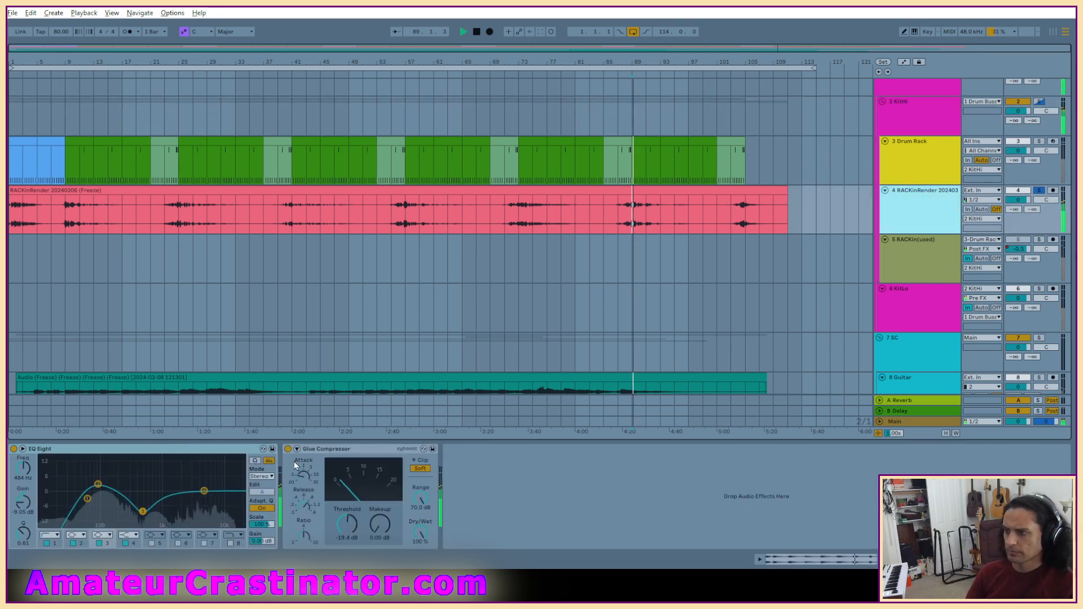
{"action": "left_click", "coordinate": [14, 449]}
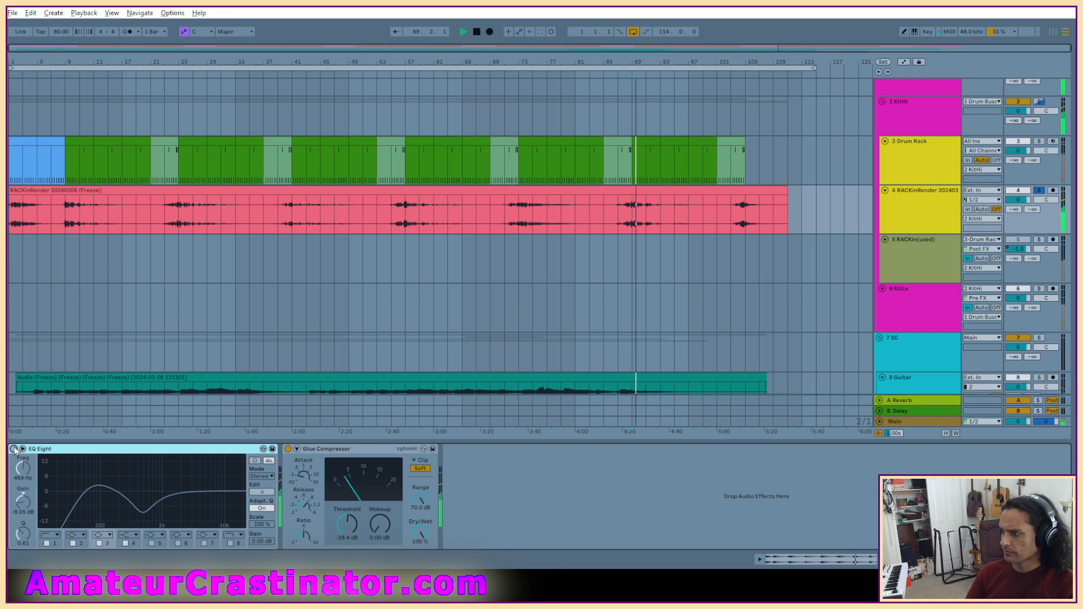
{"action": "left_click", "coordinate": [13, 449]}
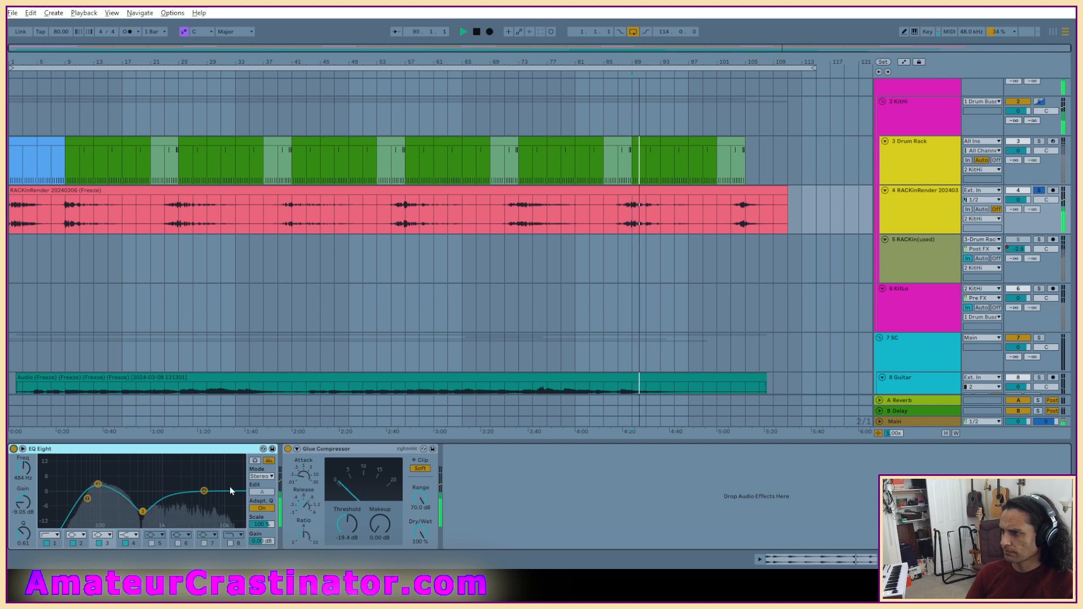
{"action": "key", "text": "Delete"}
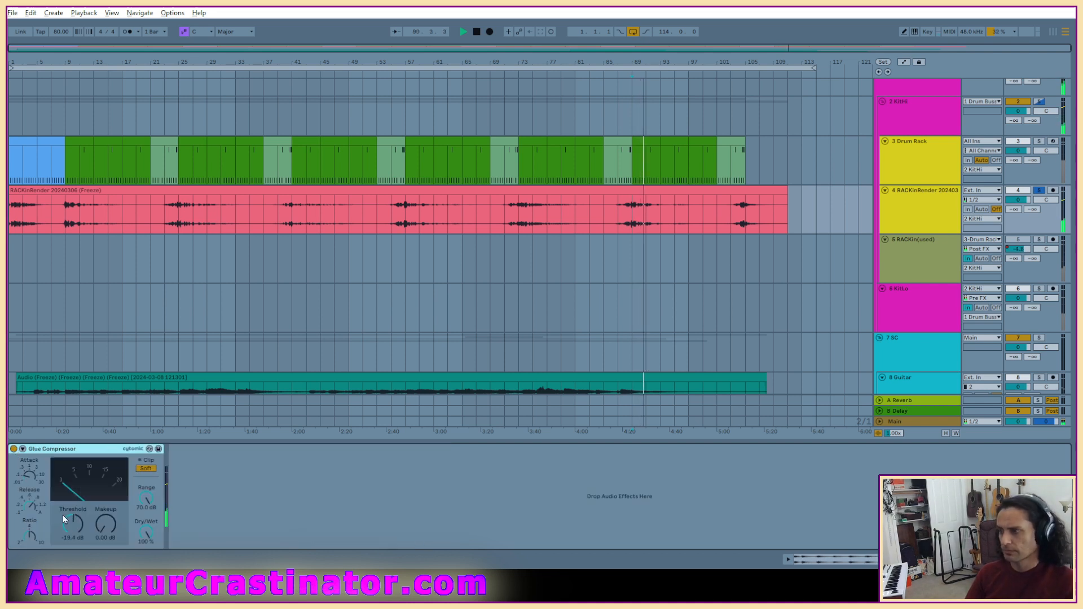
Set the threshold of RACKinRender's Glue Compressor to -13.7 dB and raise its makeup gain slightly, replaying the soloed part from bar 89.
{"action": "left_click_drag", "start_coordinate": [72, 528], "coordinate": [72, 516]}
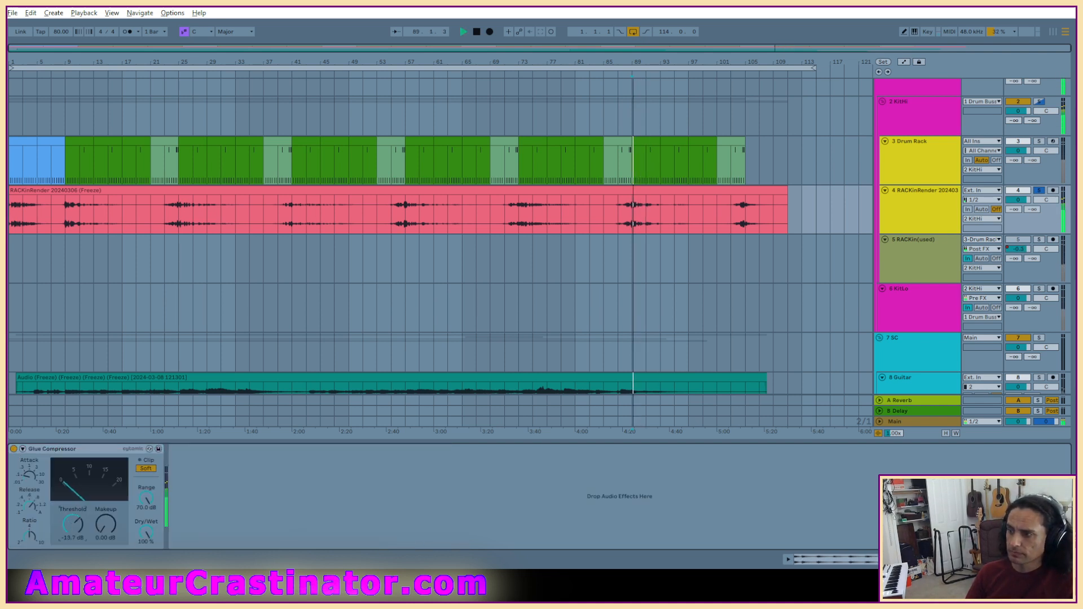
{"action": "left_click", "coordinate": [920, 118]}
{"action": "left_click", "coordinate": [916, 212]}
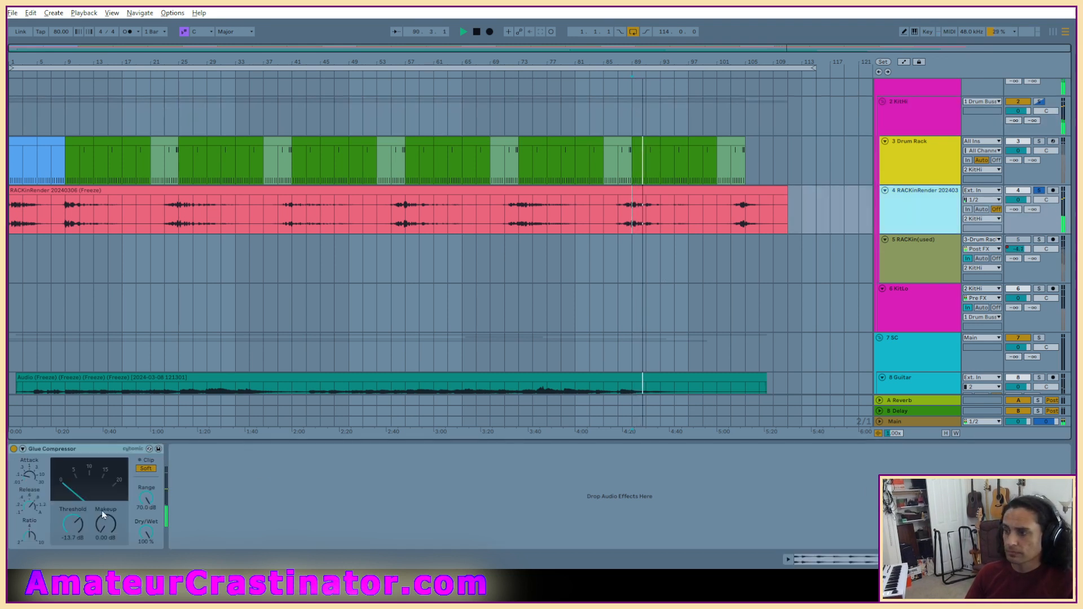
{"action": "key", "text": "space"}
{"action": "key", "text": "space"}
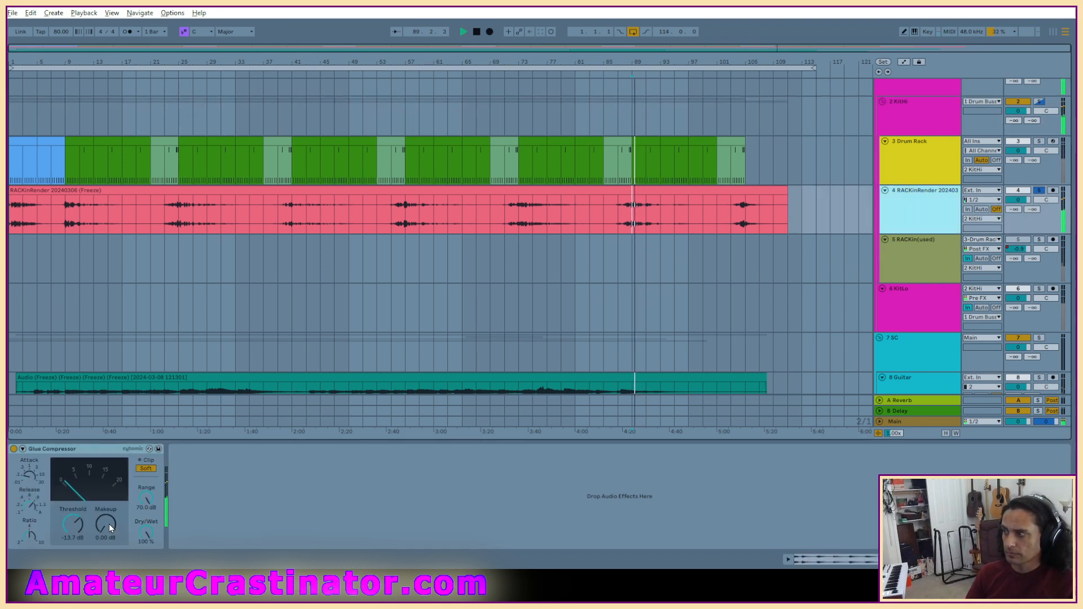
{"action": "left_click", "coordinate": [105, 525]}
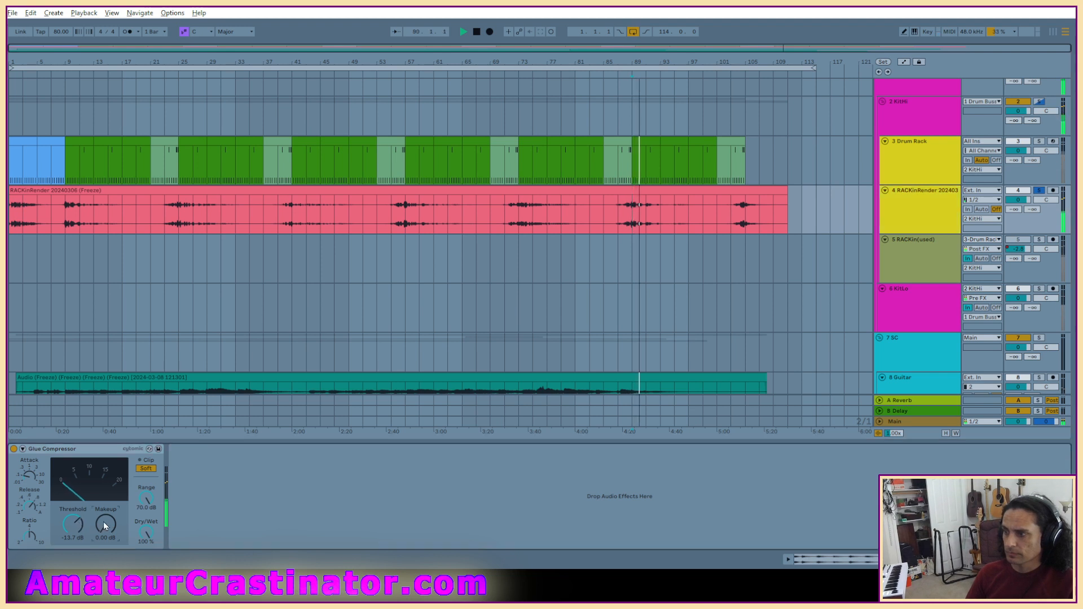
{"action": "left_click", "coordinate": [765, 107]}
{"action": "key", "text": "space"}
{"action": "key", "text": "space"}
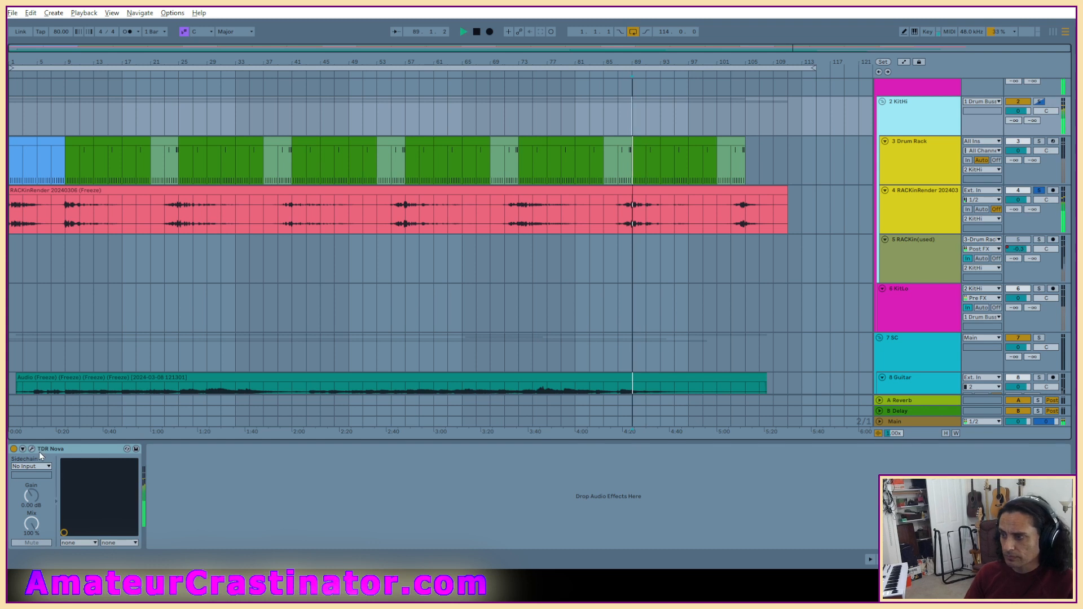
In the Drum Rack, set the Crash Acoustified pad's gain to -1.6 dB and sustain to about -13 dB, replaying from bar 89.
{"action": "left_click", "coordinate": [933, 168]}
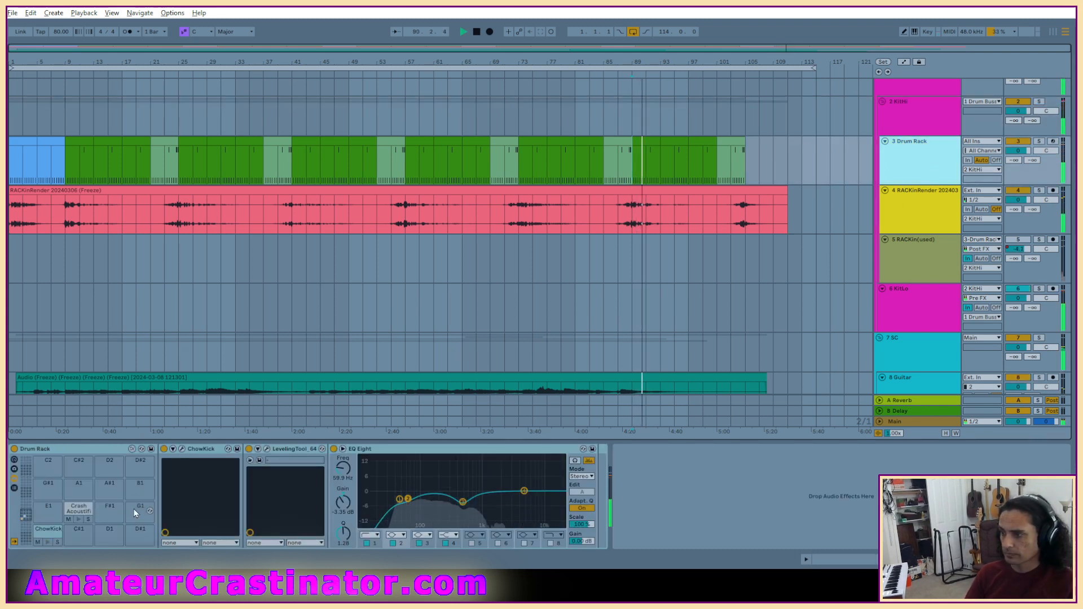
{"action": "left_click", "coordinate": [78, 508]}
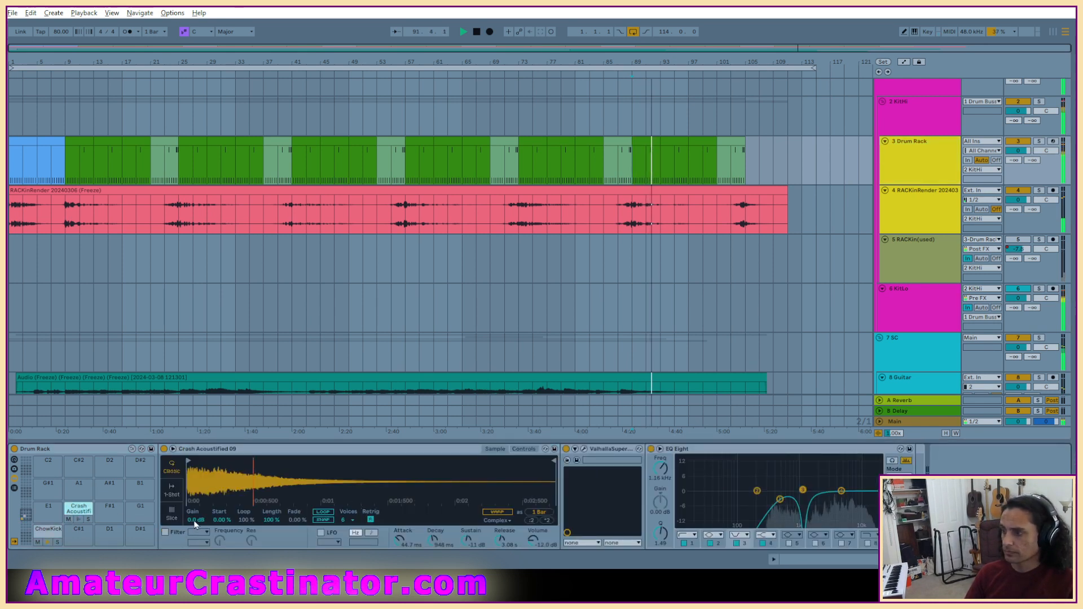
{"action": "left_click_drag", "start_coordinate": [195, 524], "coordinate": [195, 533]}
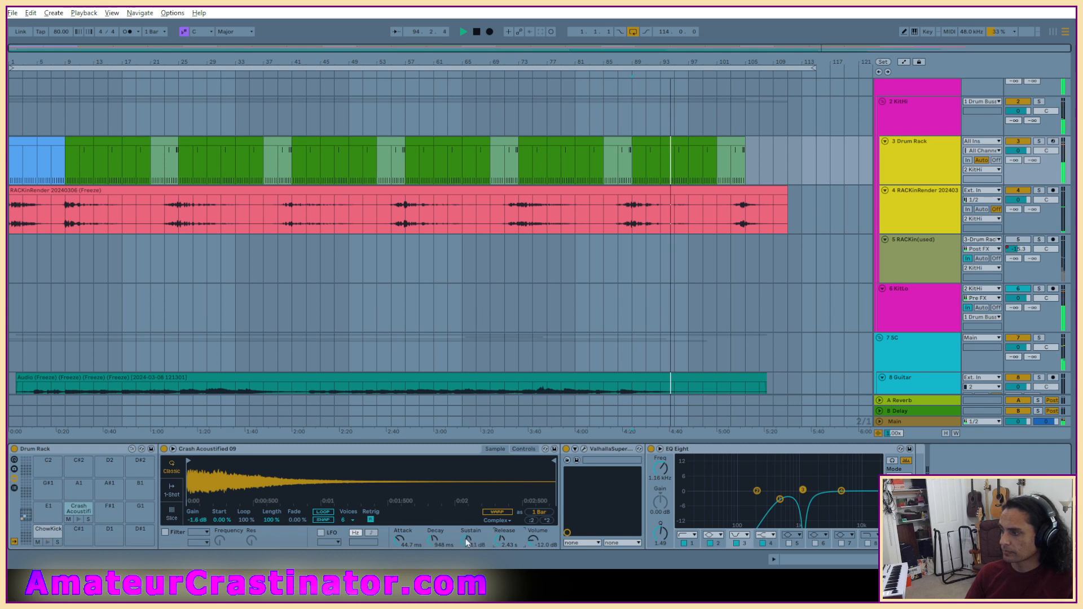
{"action": "left_click_drag", "start_coordinate": [468, 540], "coordinate": [468, 542]}
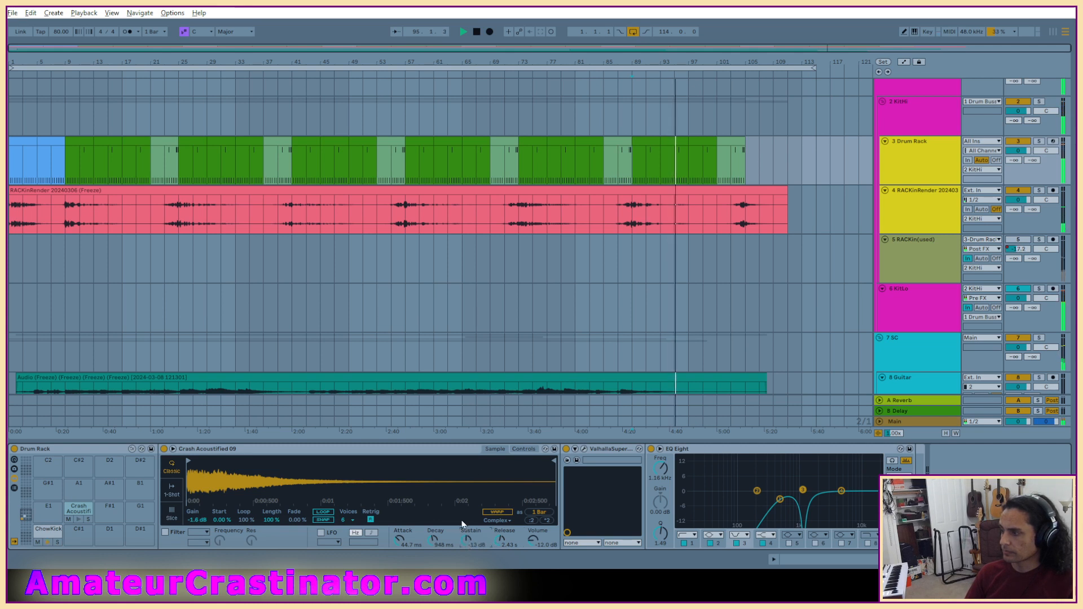
{"action": "key", "text": "space"}
{"action": "key", "text": "space"}
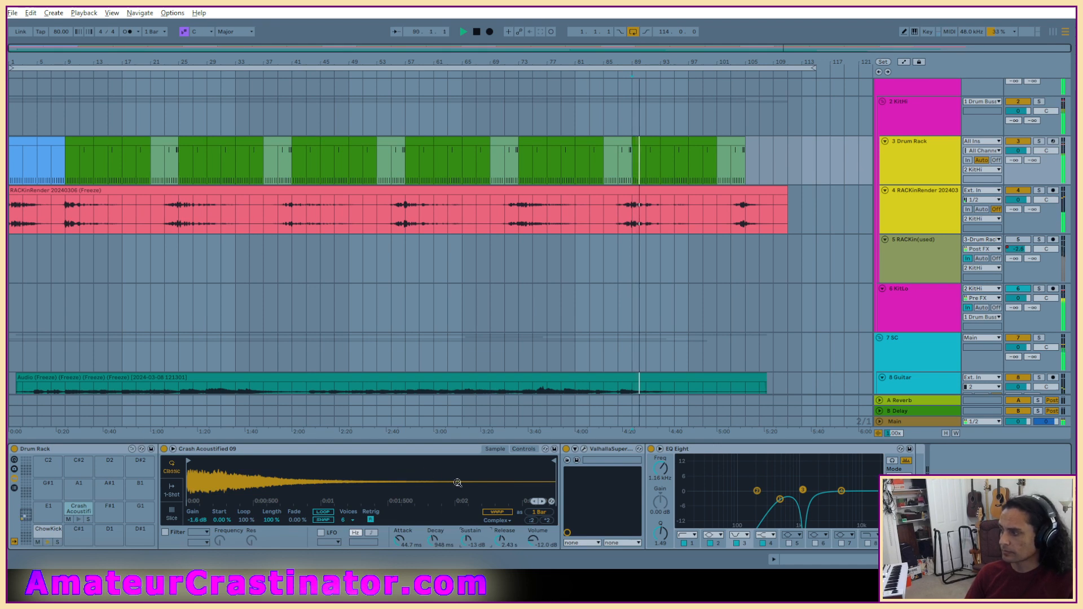
Check the ChowKick pad's device chain and LevelingTool settings, and the TDR Nova curve on KitHi, while the song plays.
{"action": "left_click", "coordinate": [914, 119]}
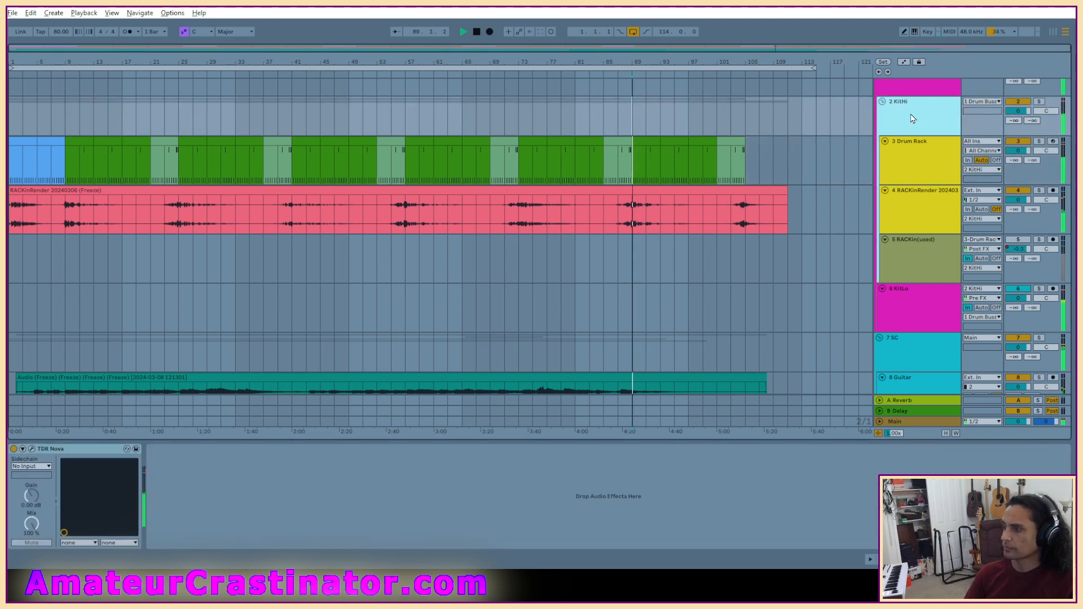
{"action": "left_click", "coordinate": [884, 173]}
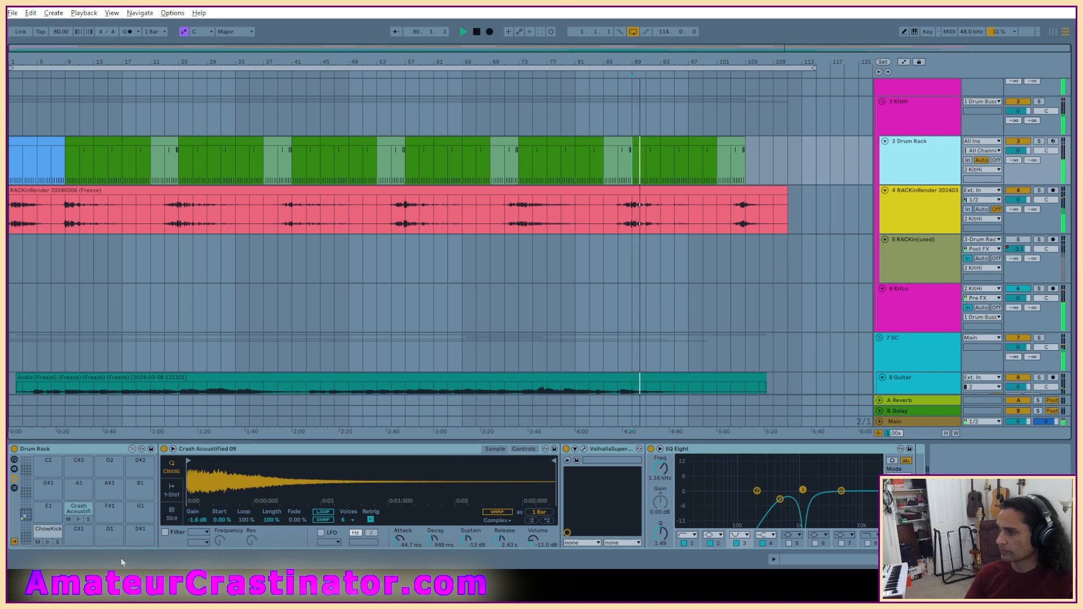
{"action": "left_click", "coordinate": [47, 536]}
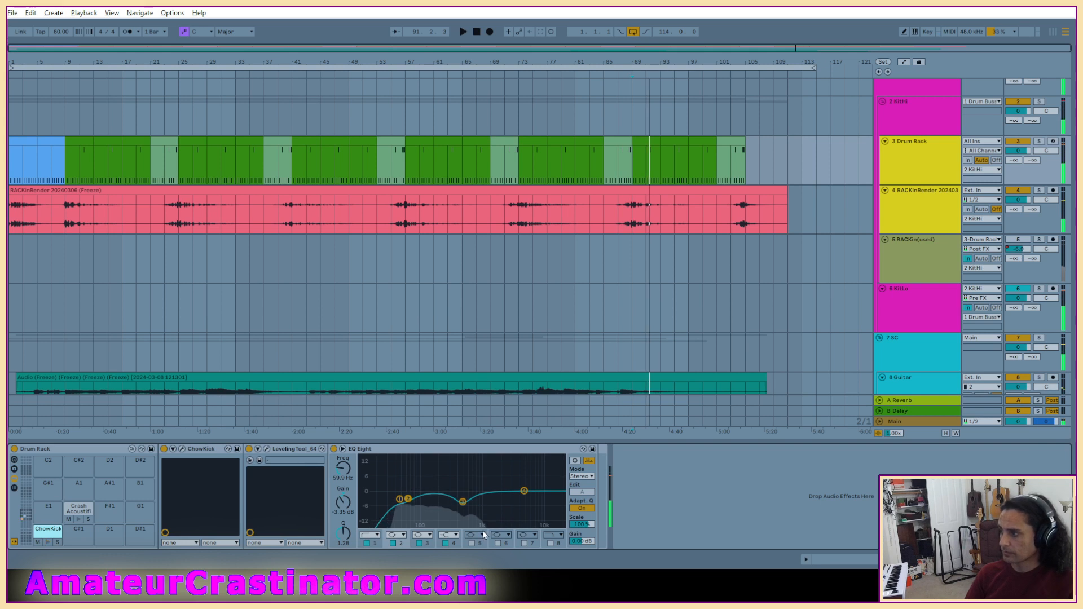
{"action": "left_click", "coordinate": [267, 449]}
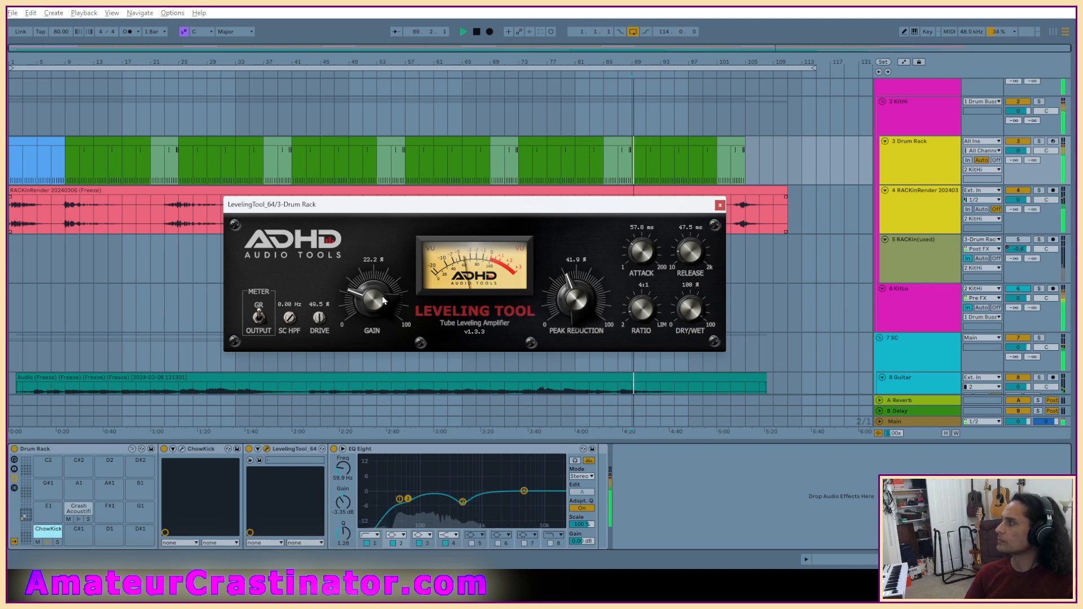
{"action": "left_click", "coordinate": [721, 205]}
{"action": "left_click", "coordinate": [917, 113]}
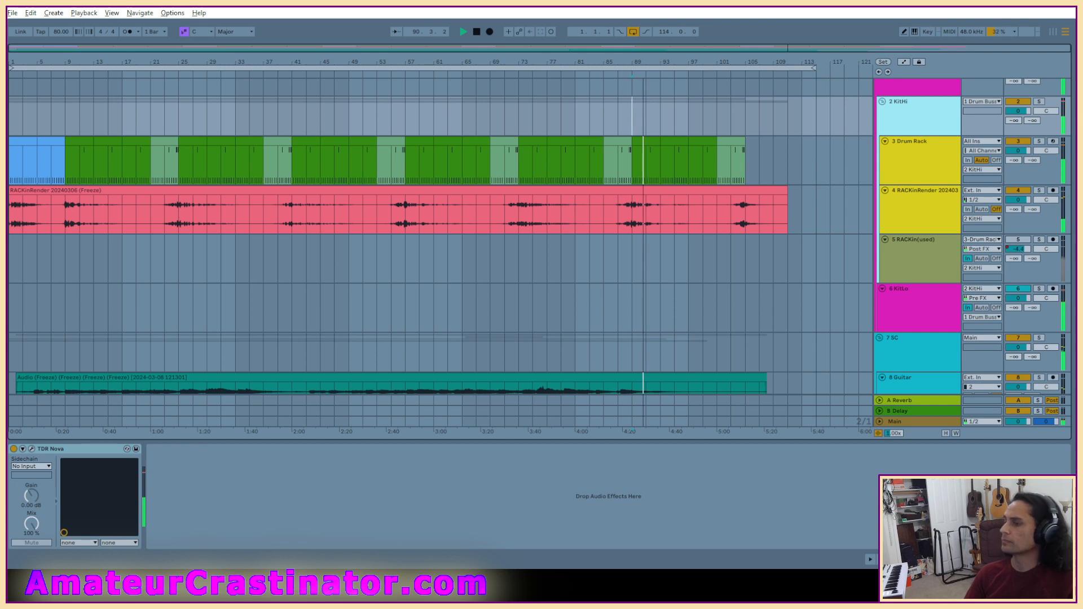
{"action": "left_click", "coordinate": [31, 449]}
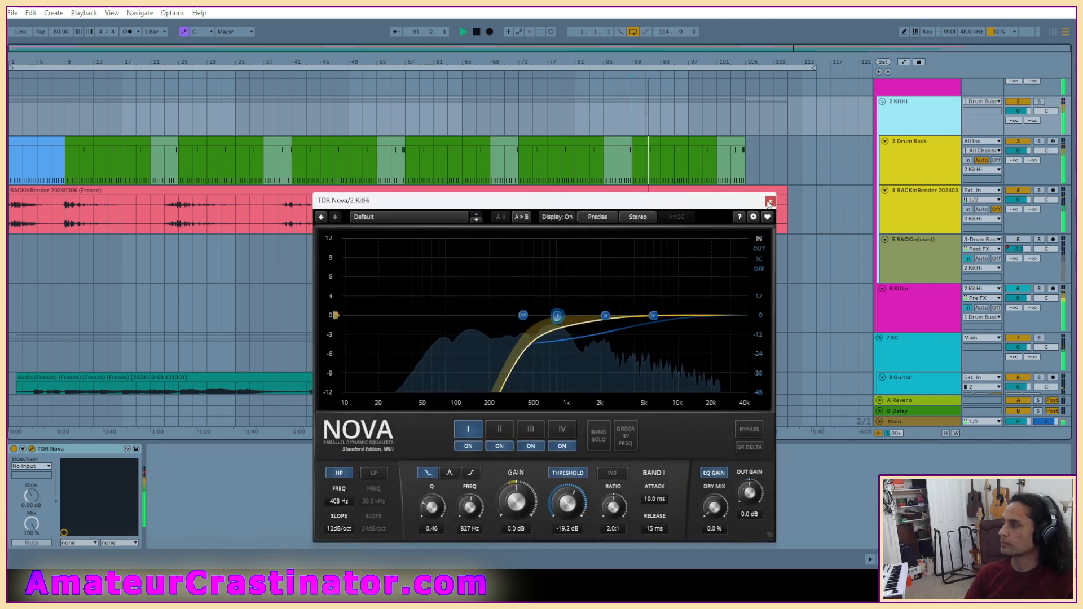
{"action": "left_click", "coordinate": [770, 201]}
Play the song from bar 9, add dBComp to the KitHi group and lower the compressor's threshold to around mid-range.
{"action": "left_click", "coordinate": [66, 121]}
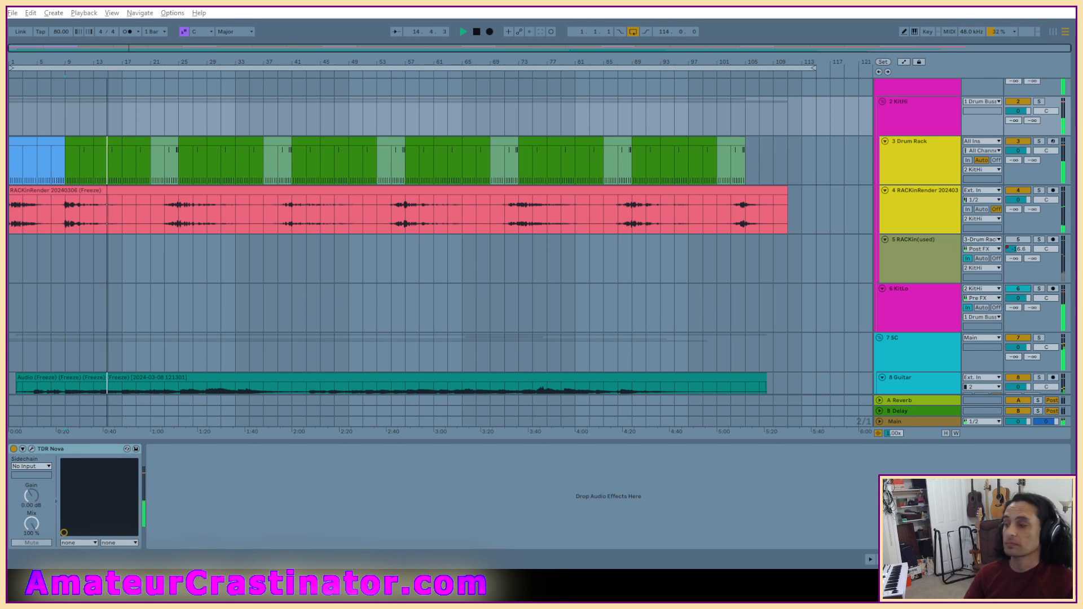
{"action": "left_click_drag", "start_coordinate": [367, 273], "coordinate": [383, 268]}
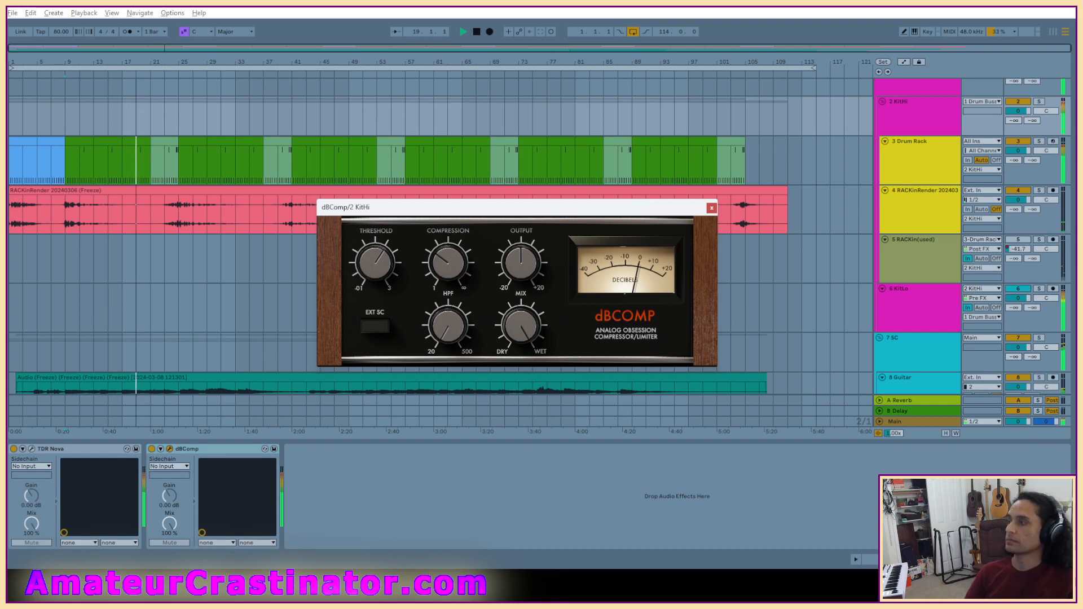
{"action": "mouse_move", "coordinate": [376, 263]}
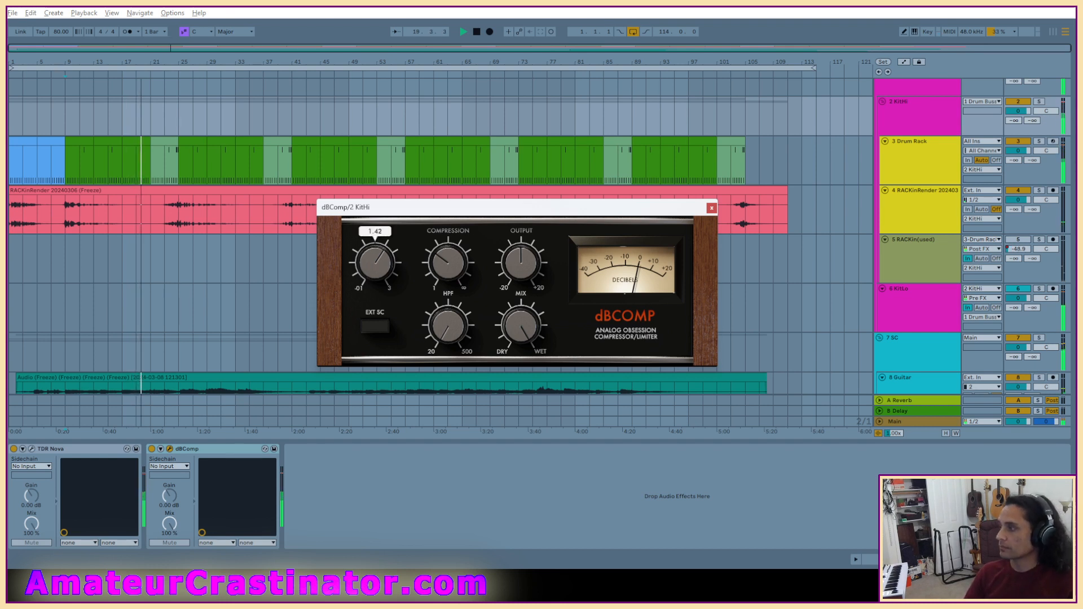
{"action": "left_click_drag", "start_coordinate": [376, 263], "coordinate": [375, 282]}
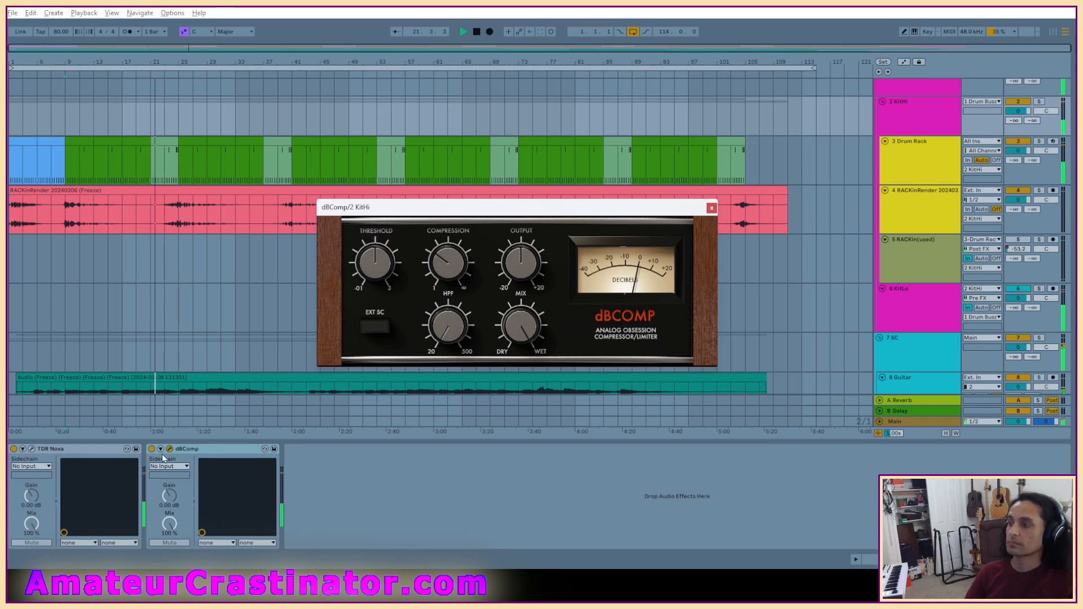
Raise dBComp's high-pass filter past mid-range, set its compression to 7.5 and lower the threshold a little further.
{"action": "left_click_drag", "start_coordinate": [449, 326], "coordinate": [447, 331]}
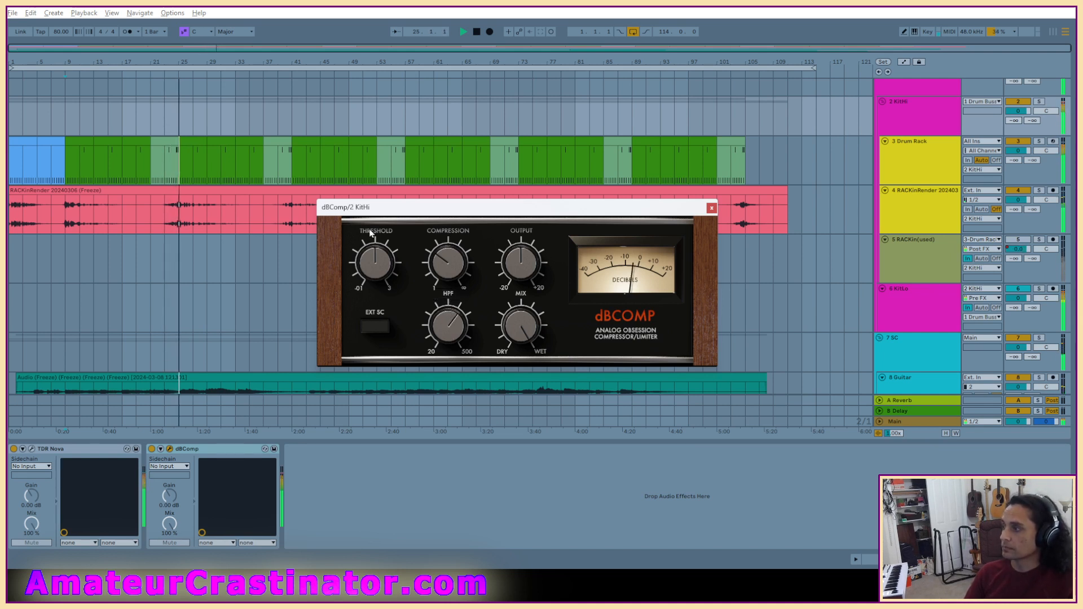
{"action": "left_click_drag", "start_coordinate": [377, 259], "coordinate": [375, 263]}
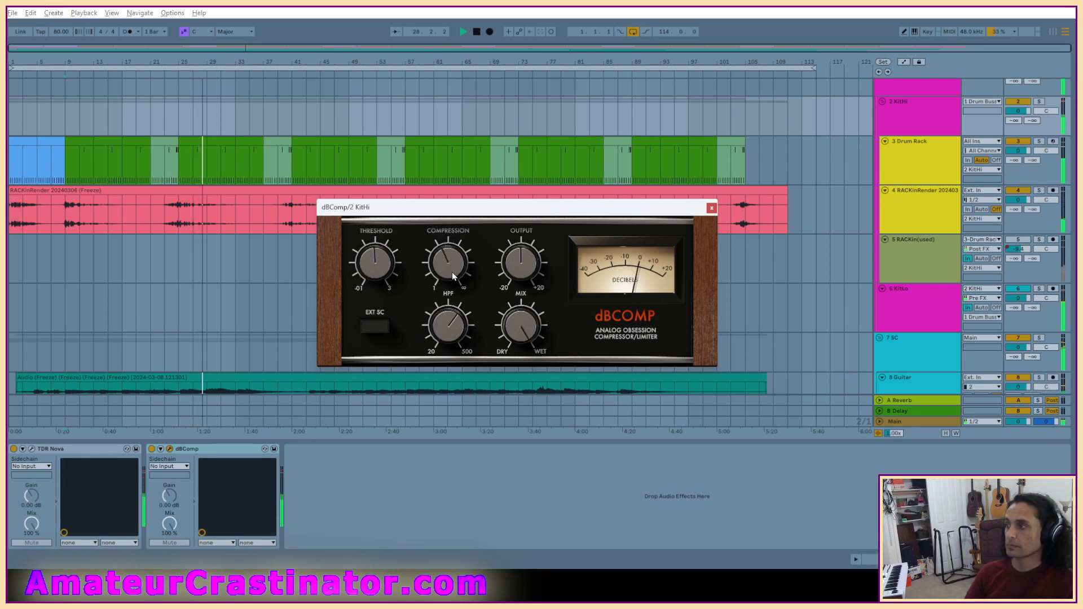
{"action": "left_click_drag", "start_coordinate": [452, 272], "coordinate": [452, 266]}
{"action": "scroll", "coordinate": [452, 266], "scroll_direction": "down", "scroll_amount": 1}
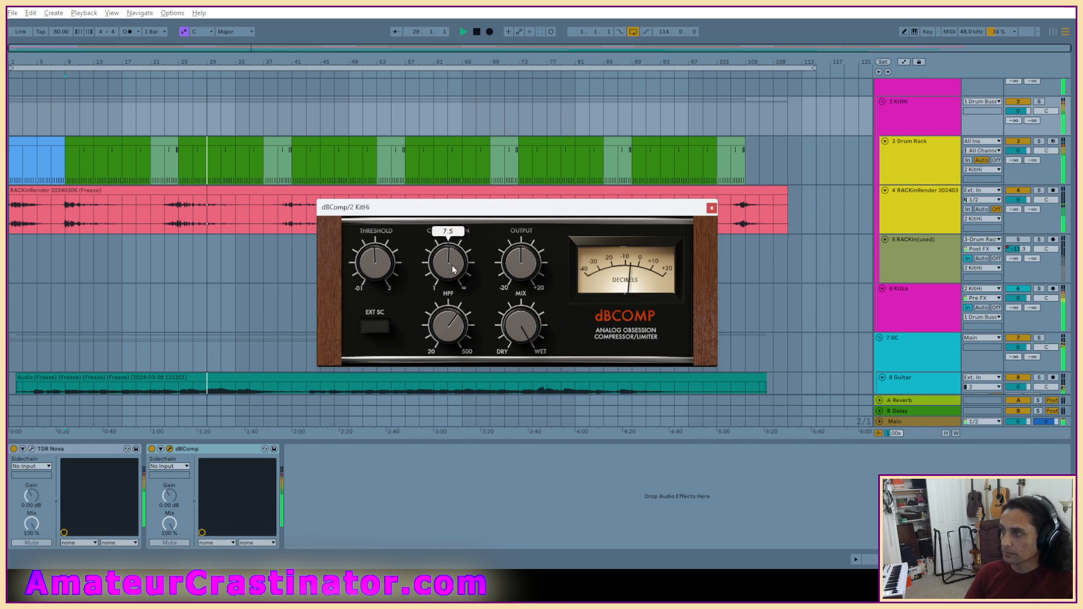
{"action": "scroll", "coordinate": [373, 261], "scroll_direction": "down", "scroll_amount": 2}
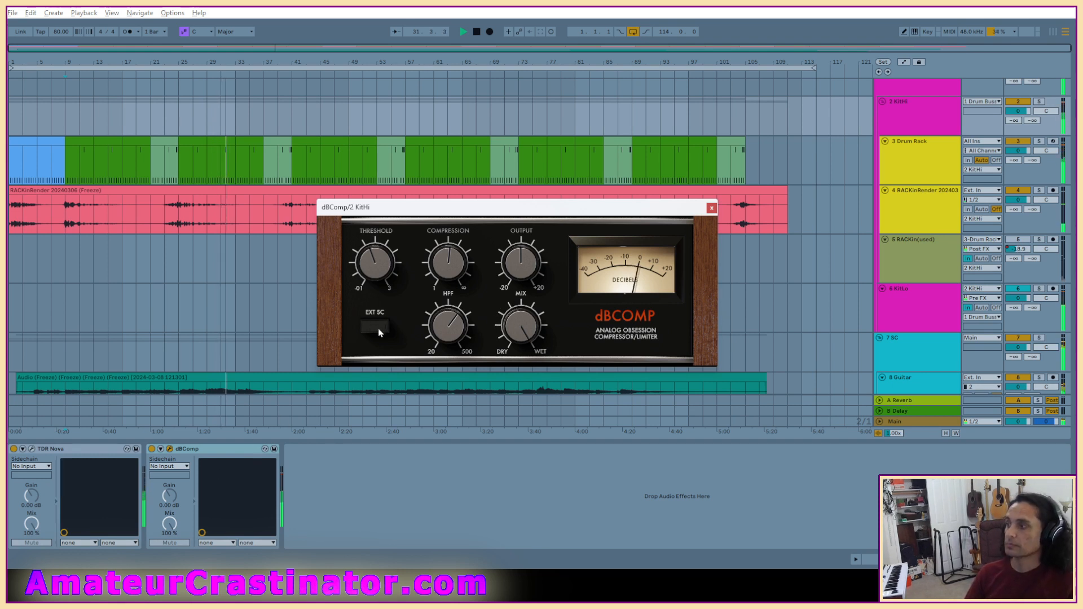
Compare KitHi's sound with dBComp bypassed and re-enabled around bar 33.
{"action": "left_click", "coordinate": [626, 319]}
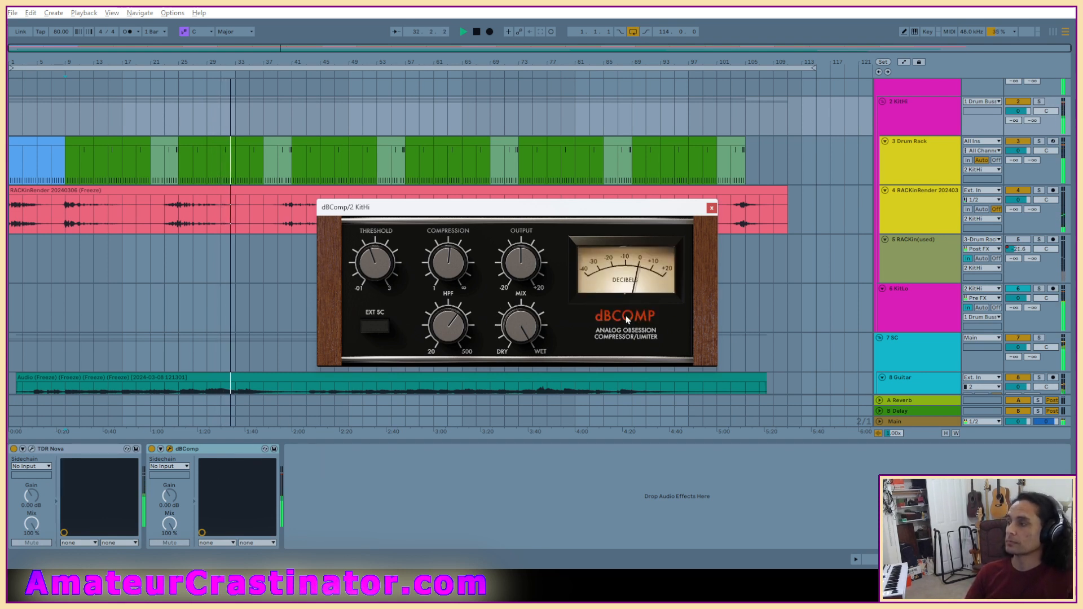
{"action": "left_click", "coordinate": [626, 319]}
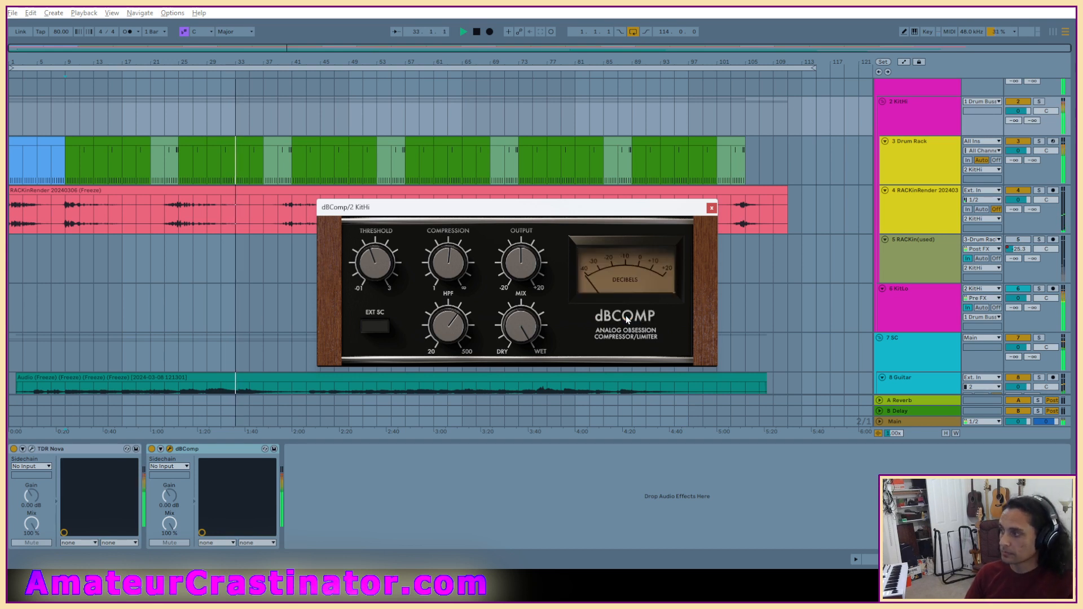
{"action": "left_click", "coordinate": [627, 317]}
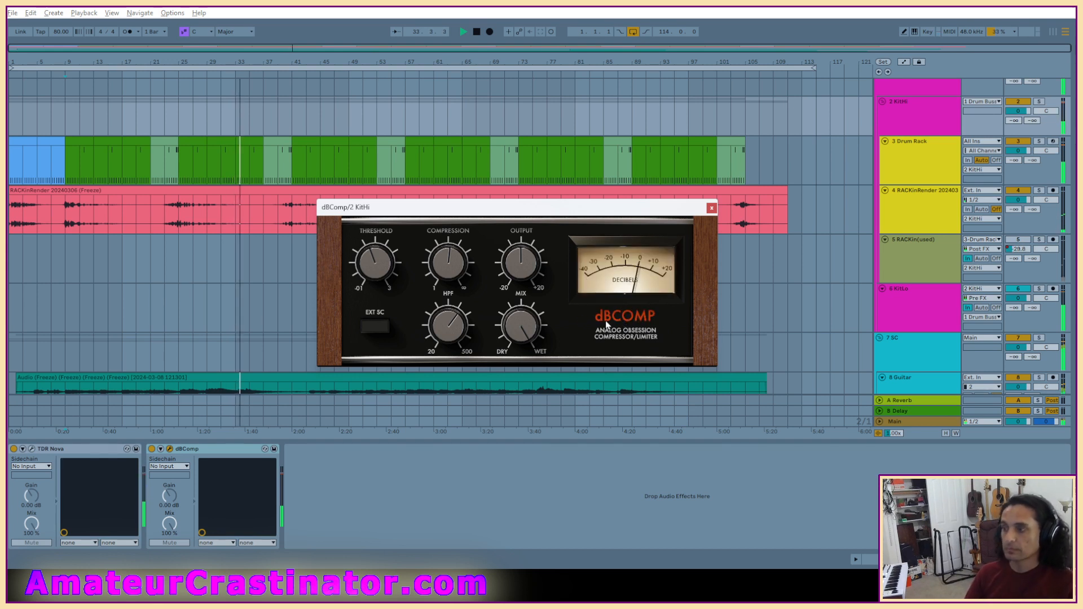
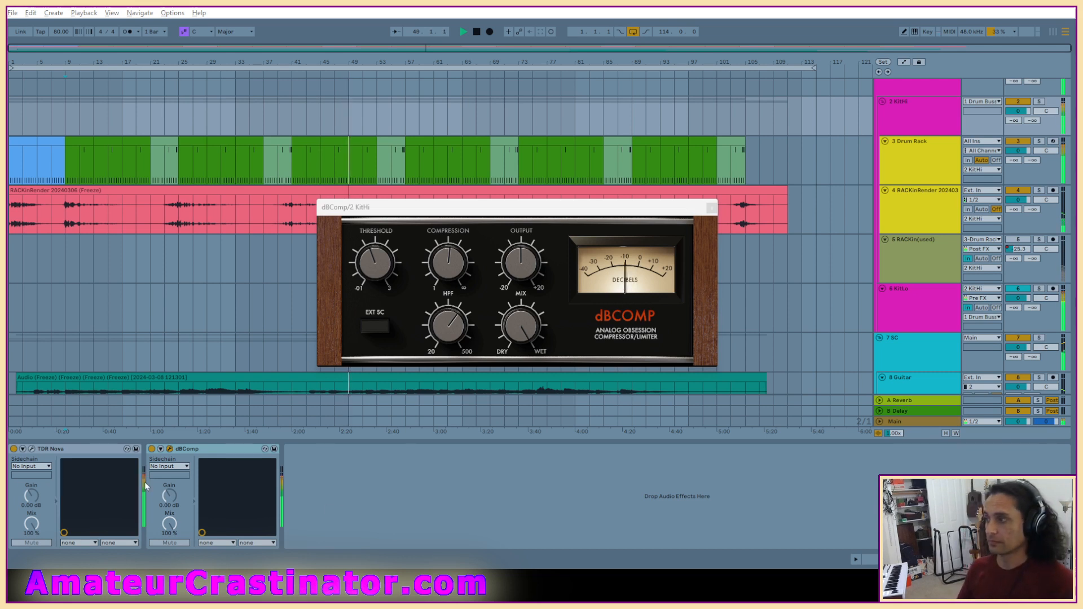
Move the dBComp window lower to uncover the tracks and compare KitHi from bar 73 with dBComp bypassed and re-enabled.
{"action": "left_click_drag", "start_coordinate": [583, 209], "coordinate": [589, 354]}
{"action": "left_click", "coordinate": [513, 216]}
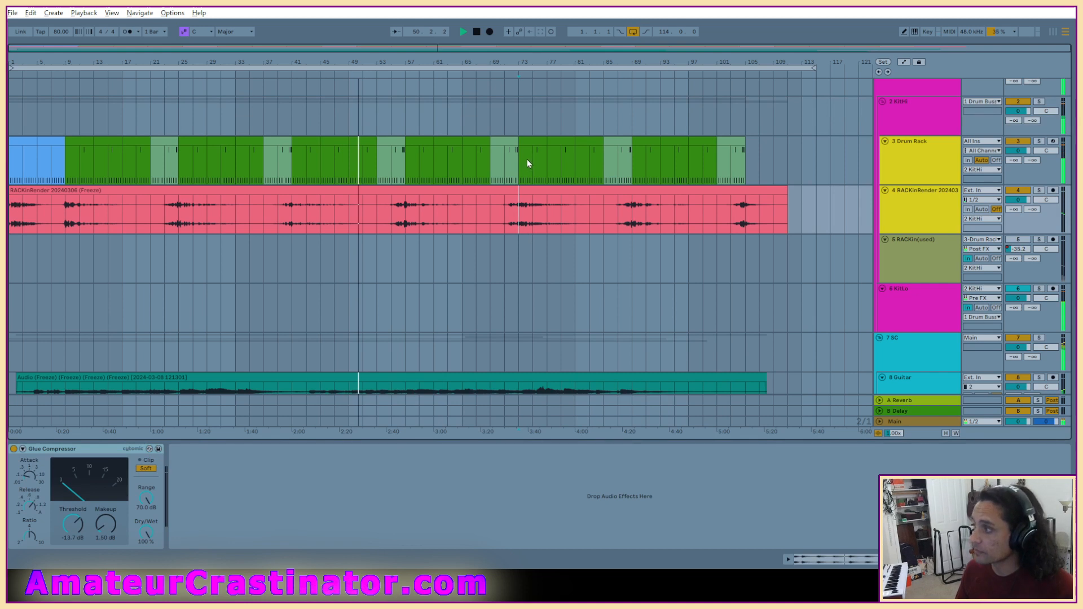
{"action": "left_click", "coordinate": [520, 132]}
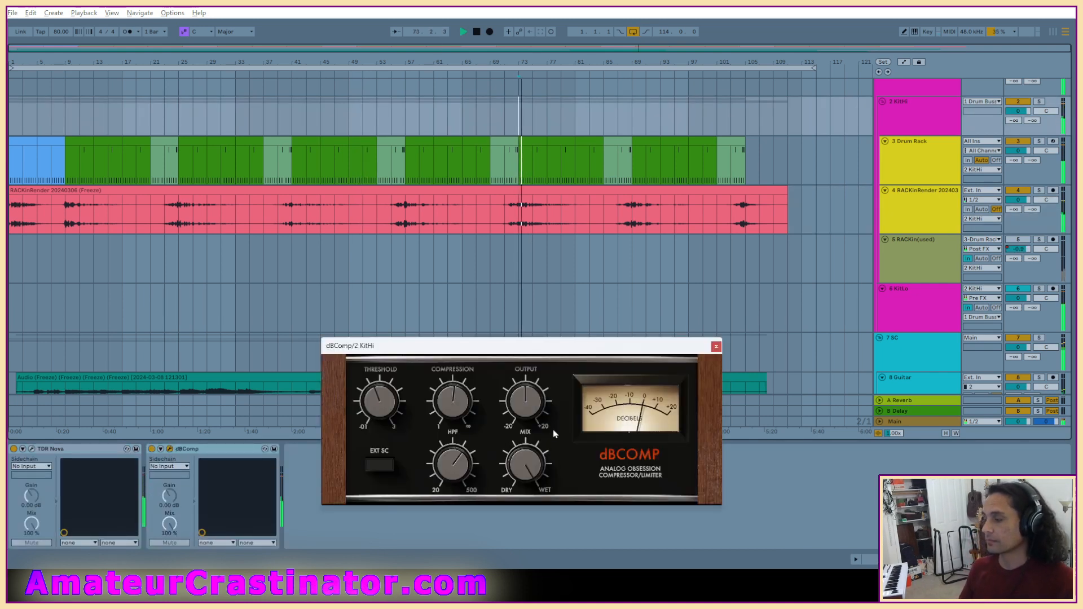
{"action": "left_click", "coordinate": [640, 457]}
{"action": "key", "text": "space"}
{"action": "key", "text": "space"}
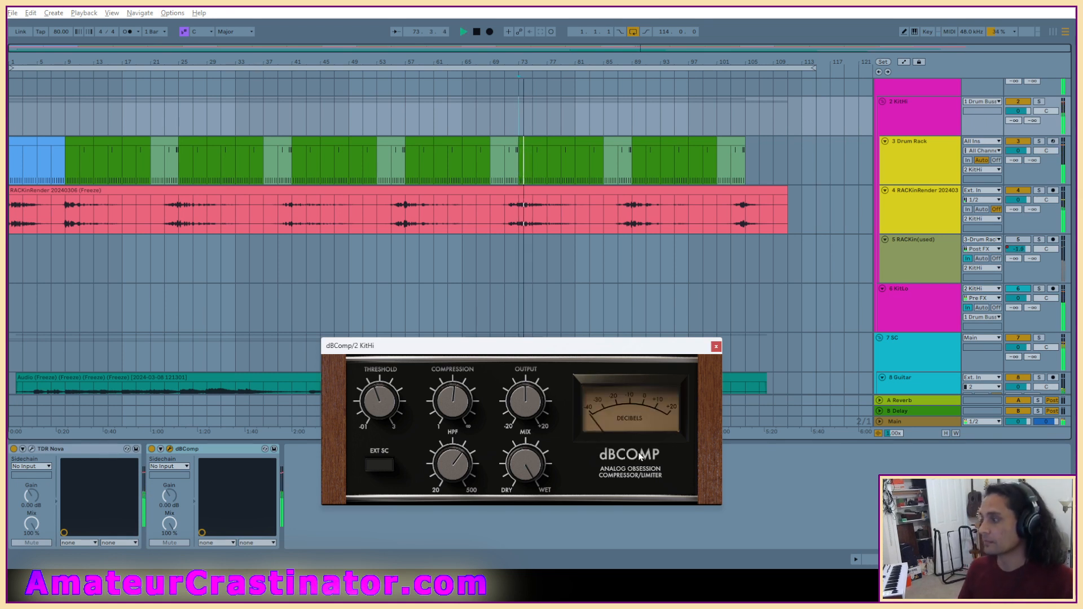
{"action": "left_click", "coordinate": [639, 457]}
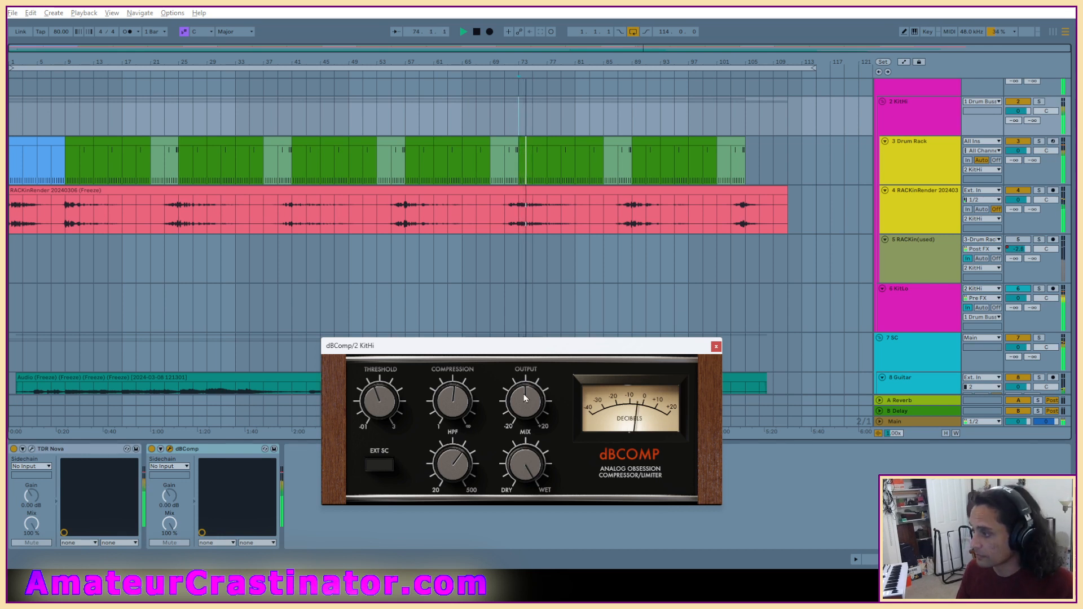
Set dBComp's output to 0.1 dB, then close and reopen its window.
{"action": "left_click_drag", "start_coordinate": [524, 396], "coordinate": [524, 395]}
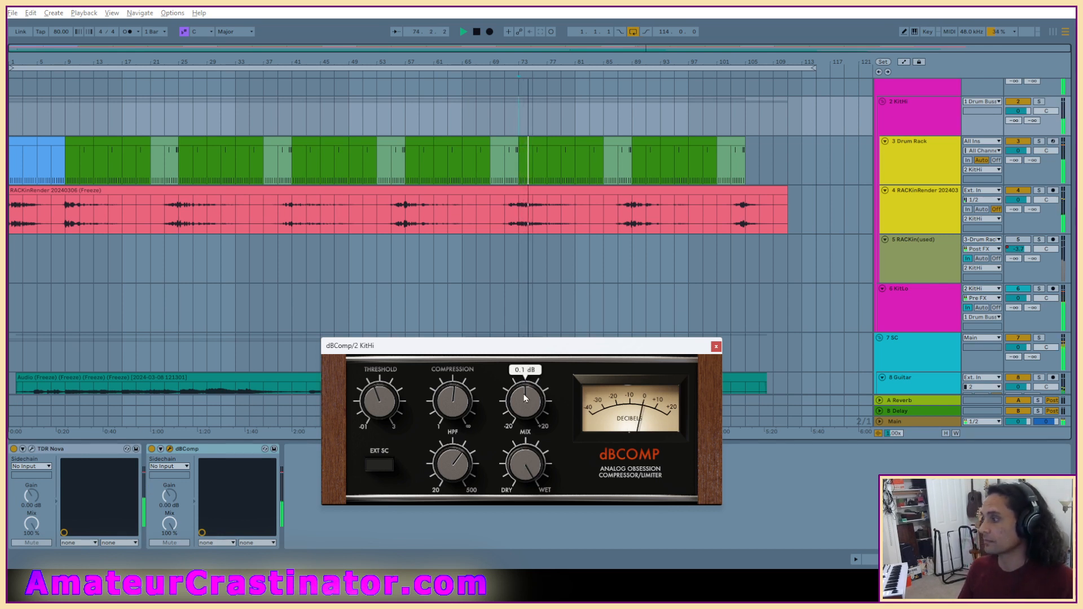
{"action": "left_click", "coordinate": [715, 346]}
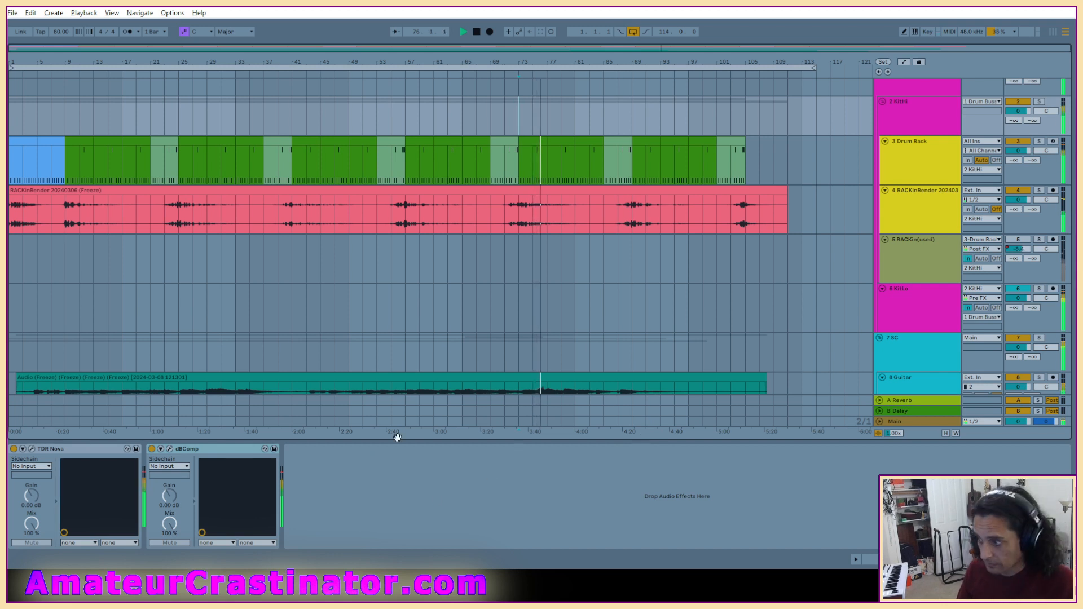
{"action": "left_click", "coordinate": [170, 449]}
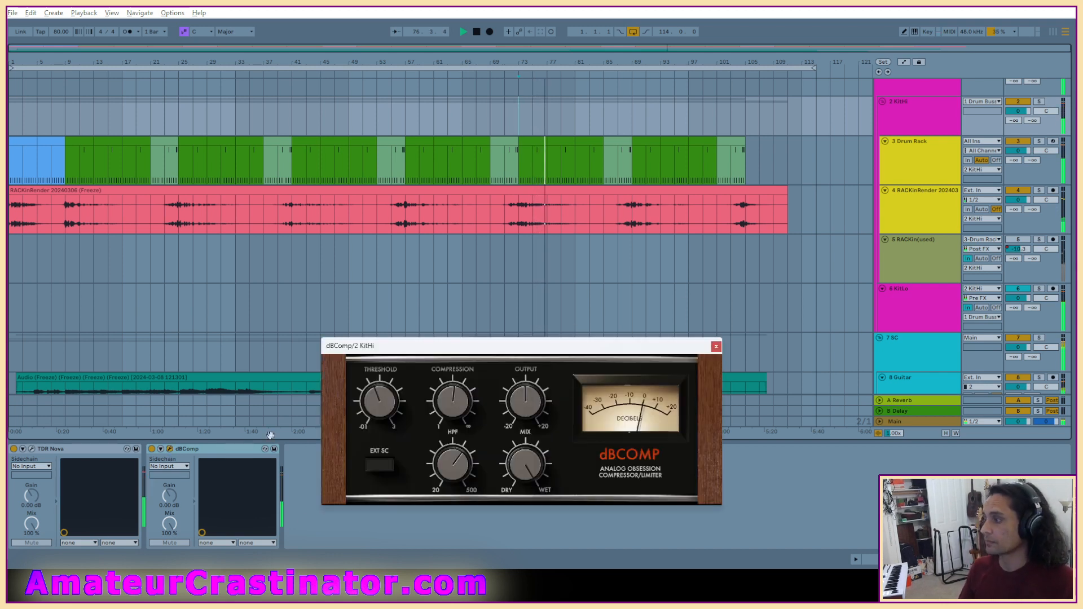
Close dBComp and raise the high-pass frequency of KitHi's TDR Nova to 609 Hz.
{"action": "left_click", "coordinate": [716, 346]}
{"action": "left_click", "coordinate": [904, 125]}
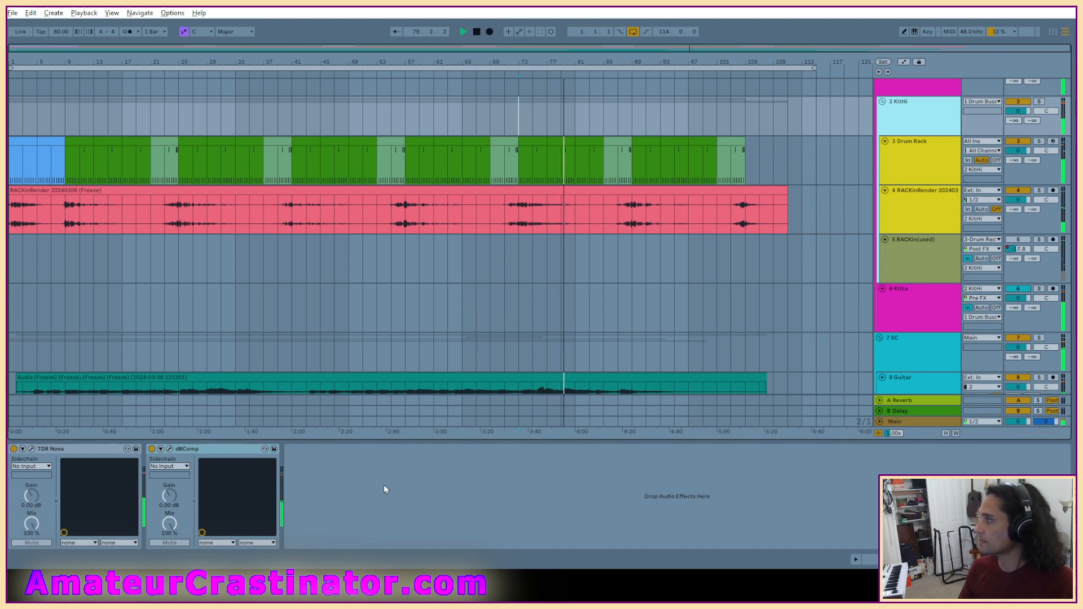
{"action": "left_click", "coordinate": [31, 449]}
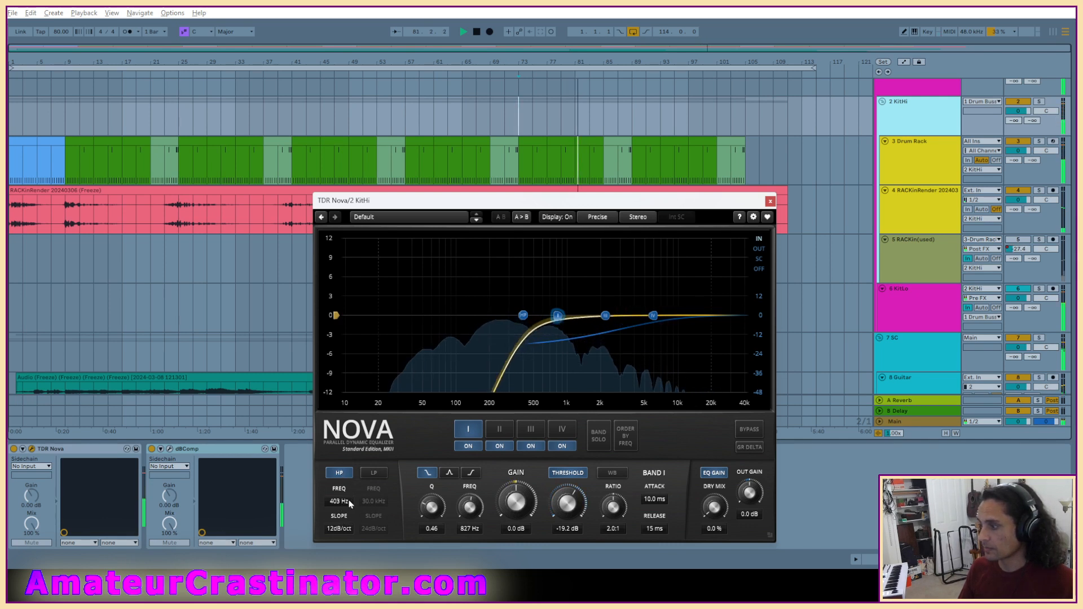
{"action": "left_click_drag", "start_coordinate": [341, 502], "coordinate": [341, 484]}
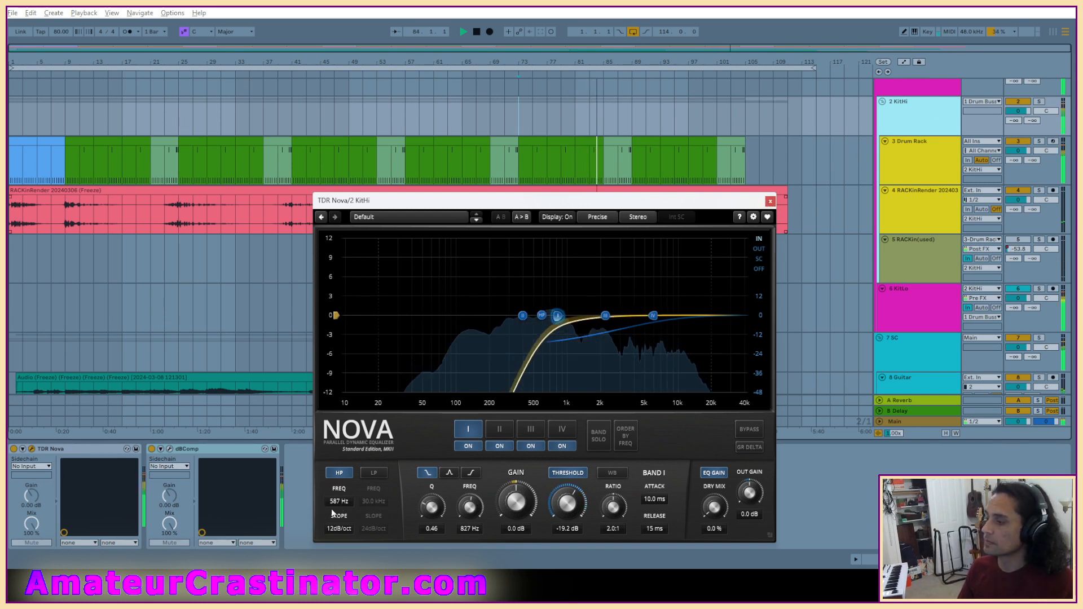
{"action": "left_click_drag", "start_coordinate": [337, 501], "coordinate": [337, 499]}
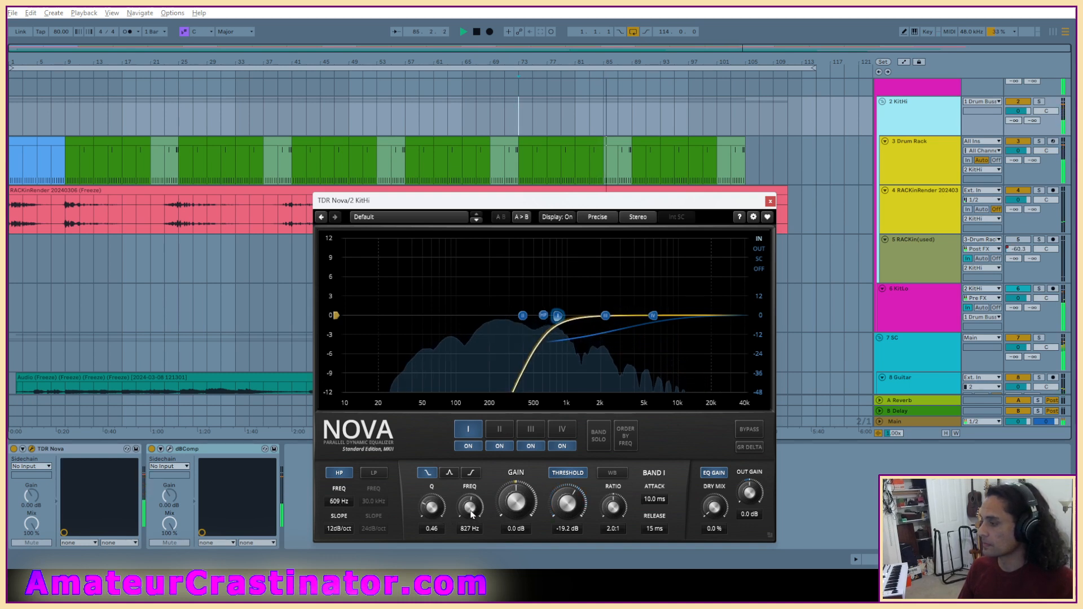
Set TDR Nova's band I to 2.9 kHz, threshold -20.2 dB and ratio 2.3:1, then close the plugin window.
{"action": "left_click_drag", "start_coordinate": [471, 510], "coordinate": [470, 487]}
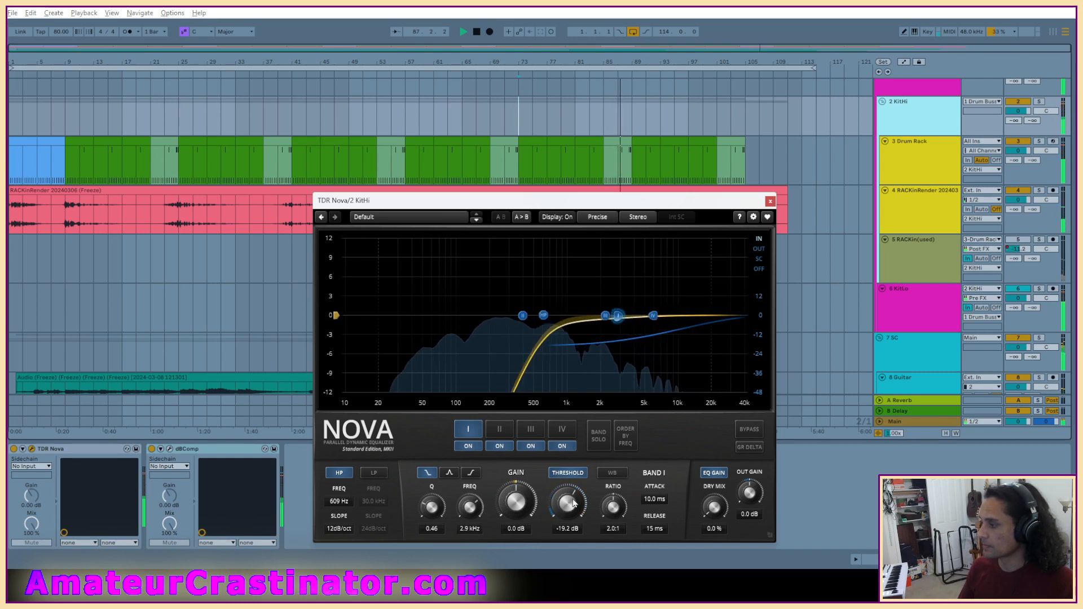
{"action": "left_click_drag", "start_coordinate": [618, 511], "coordinate": [575, 511]}
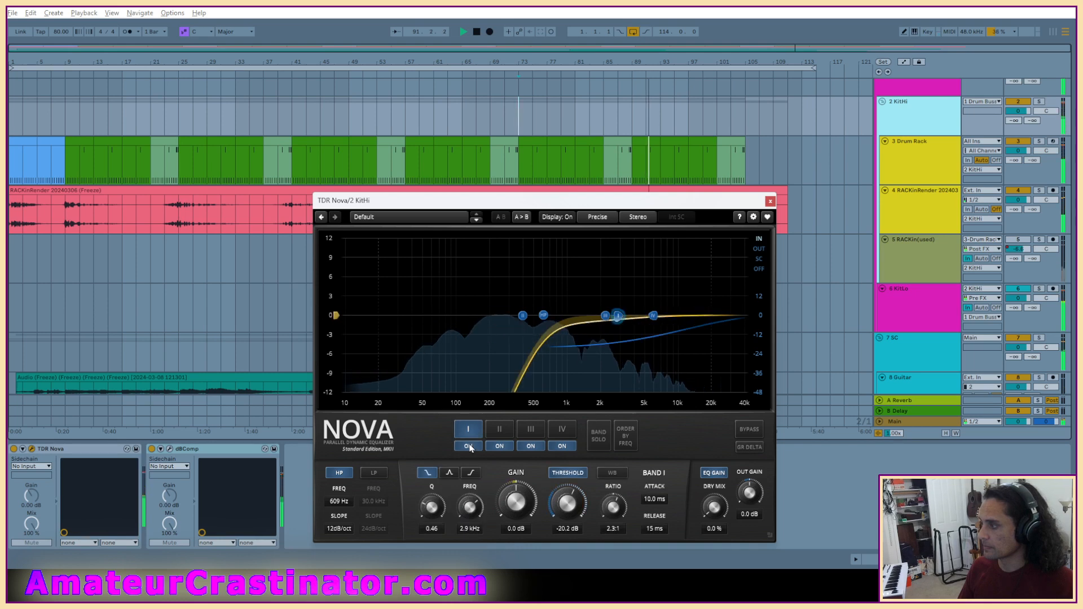
{"action": "left_click", "coordinate": [770, 201]}
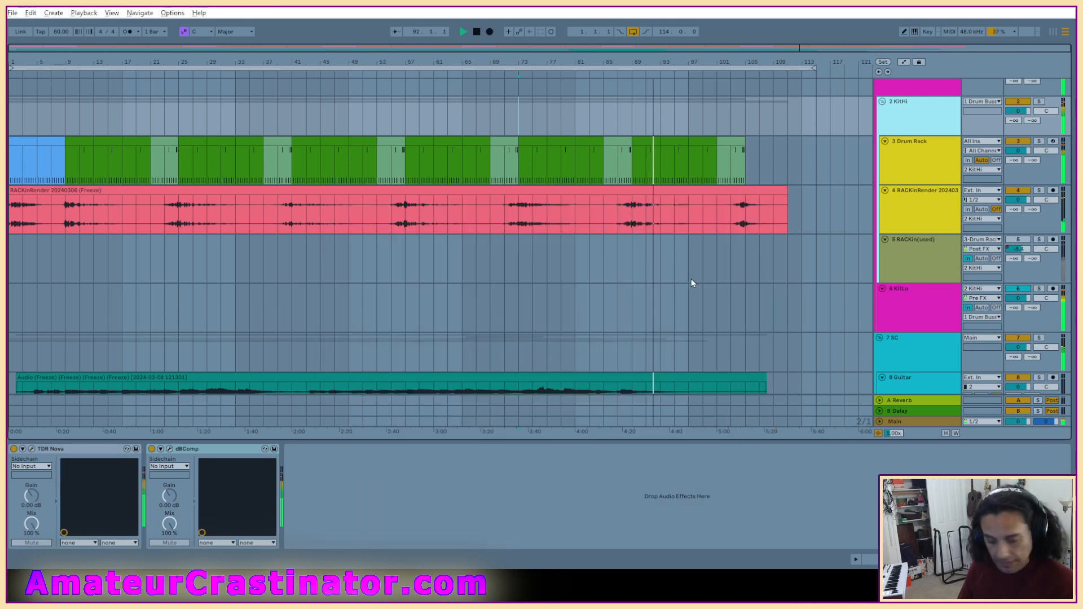
Replace the old EQ Eight on Drum Buss with a fresh instance and make its first band a low cut.
{"action": "left_click", "coordinate": [938, 88]}
{"action": "scroll", "coordinate": [864, 220], "scroll_direction": "up", "scroll_amount": 1}
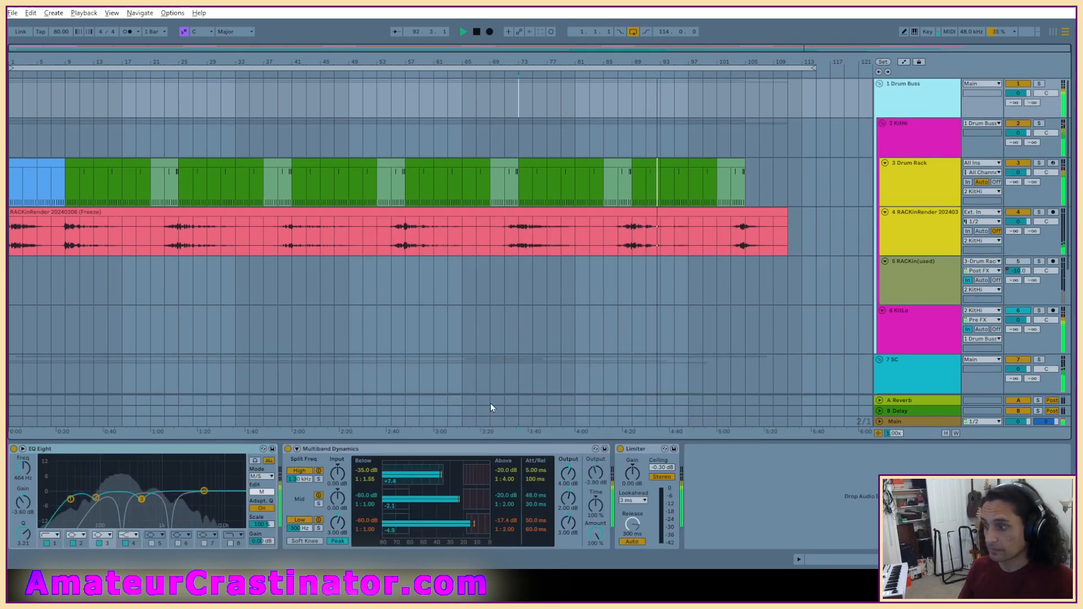
{"action": "left_click", "coordinate": [191, 456]}
{"action": "key", "text": "Delete"}
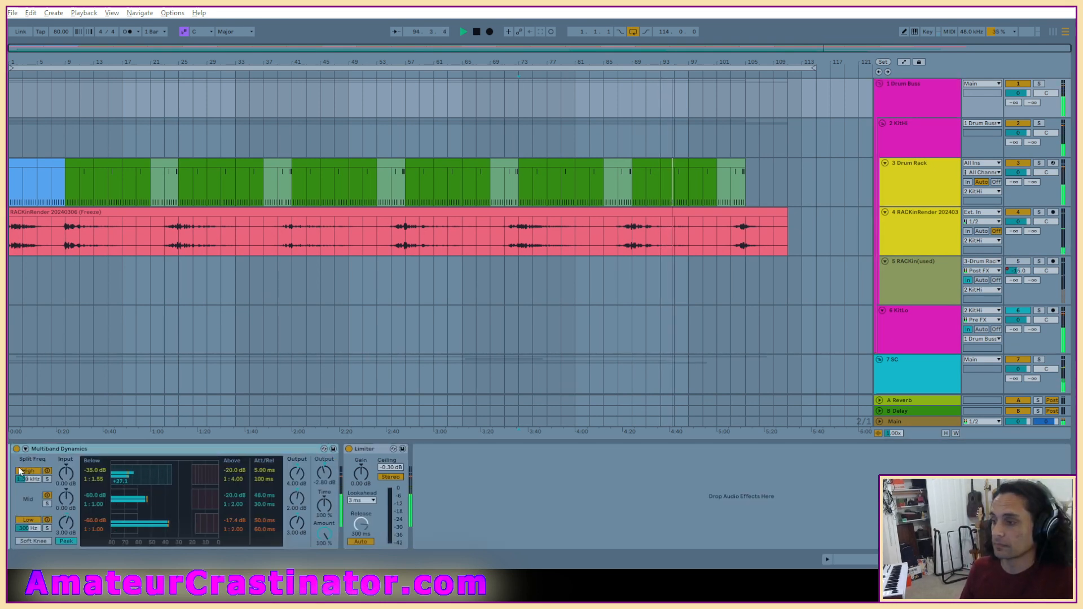
{"action": "key", "text": "ctrl+z"}
{"action": "left_click", "coordinate": [48, 535]}
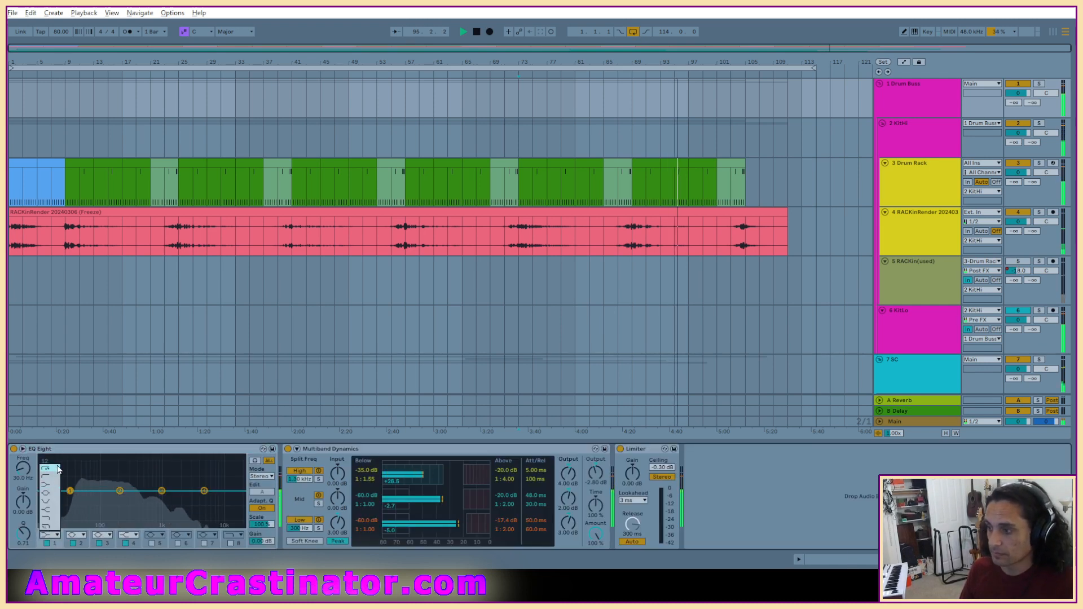
{"action": "left_click", "coordinate": [45, 478]}
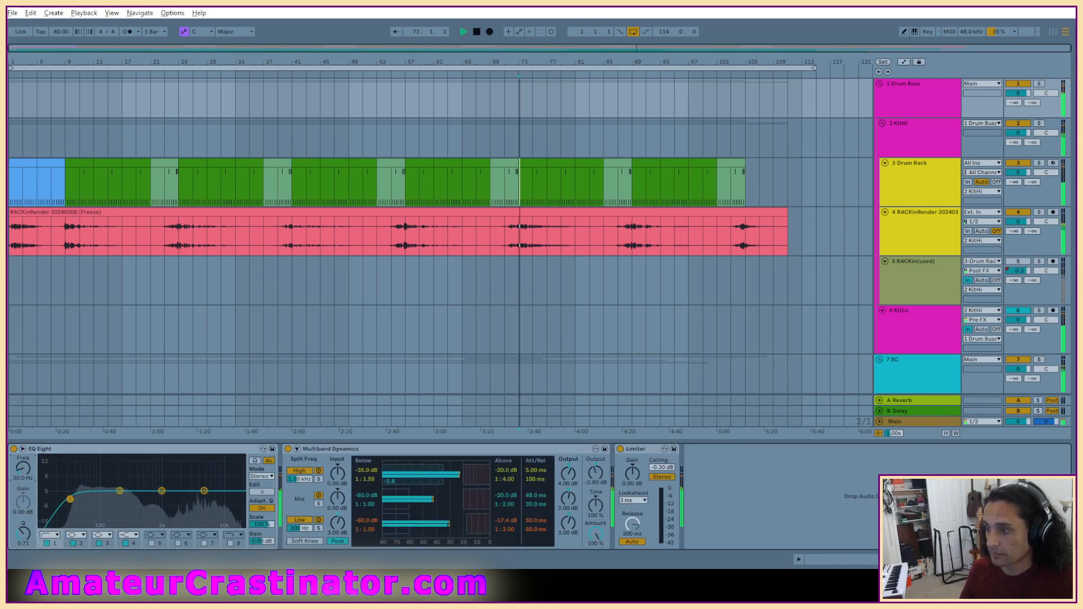
Play the song from the start and raise the Drum Buss low-cut frequency to about 41.5 Hz.
{"action": "left_click", "coordinate": [18, 142]}
{"action": "key", "text": "space"}
{"action": "left_click", "coordinate": [22, 163]}
{"action": "key", "text": "space"}
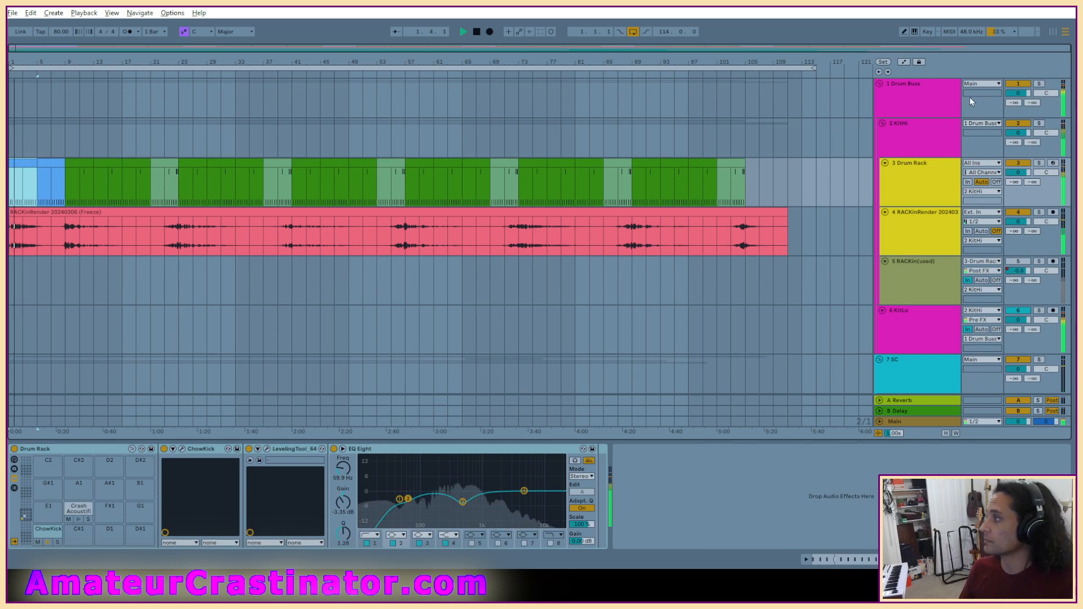
{"action": "left_click", "coordinate": [954, 97]}
{"action": "left_click_drag", "start_coordinate": [23, 469], "coordinate": [23, 462]}
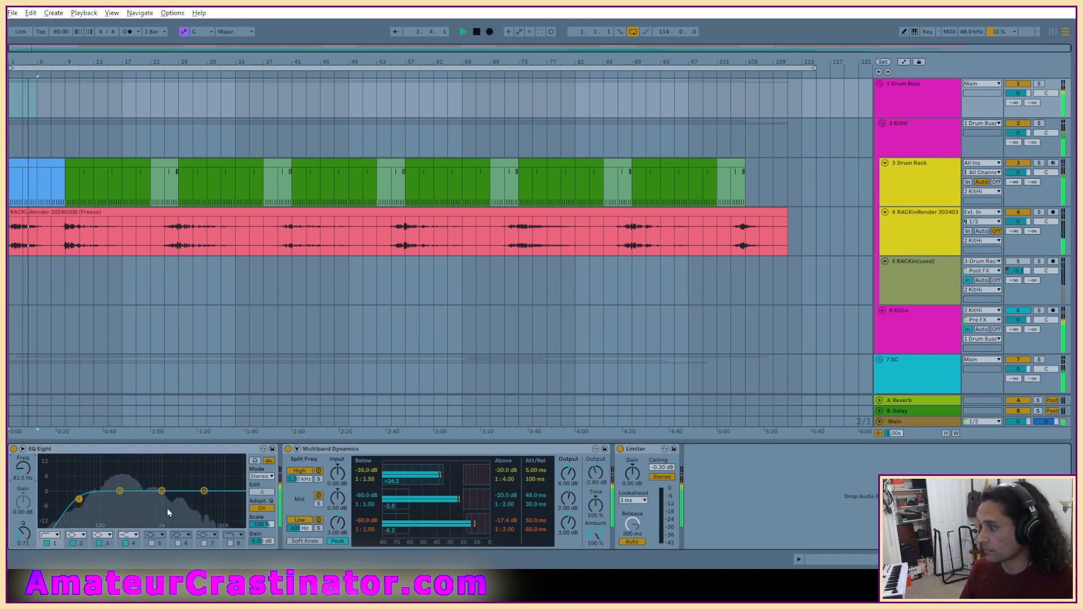
Cut Drum Buss by 2.36 dB around 612 Hz with Multiband Dynamics bypassed, then re-enable it and adjust its output.
{"action": "left_click", "coordinate": [288, 449]}
{"action": "left_click_drag", "start_coordinate": [117, 493], "coordinate": [149, 497]}
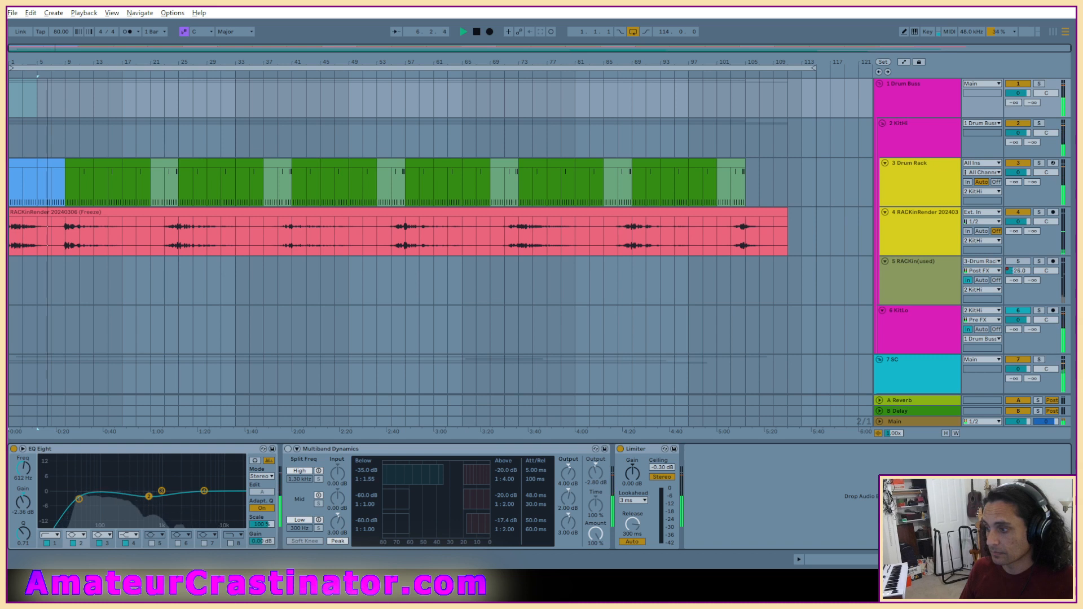
{"action": "left_click", "coordinate": [287, 448]}
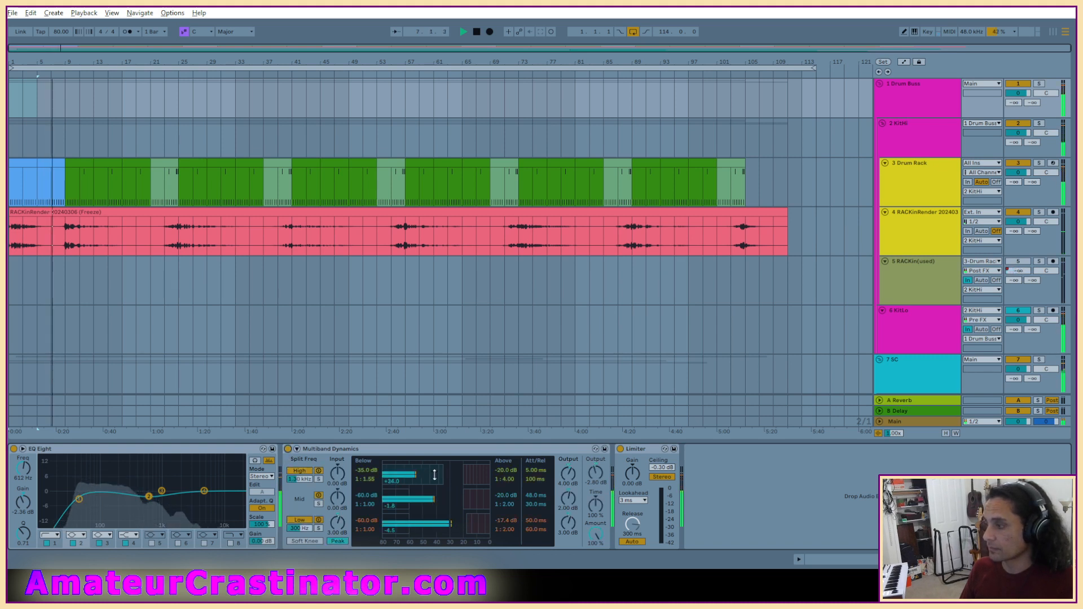
{"action": "left_click_drag", "start_coordinate": [596, 472], "coordinate": [595, 463]}
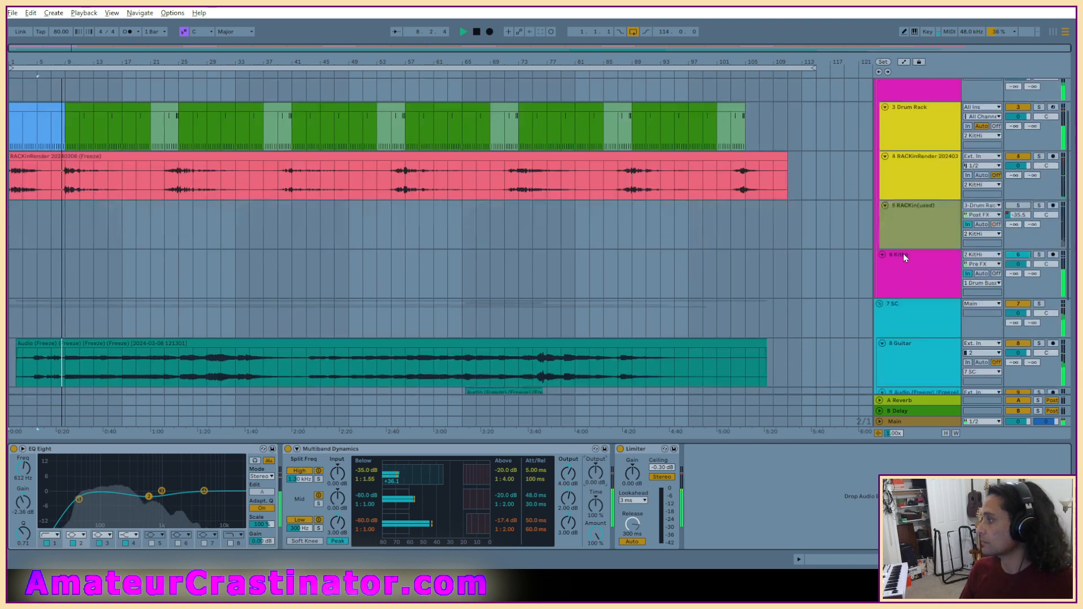
Lower the threshold of SC's TDR Molotok to -27.2 dB and switch its sidechain source to 1 Drum Buss.
{"action": "scroll", "coordinate": [905, 271], "scroll_direction": "down", "scroll_amount": 1}
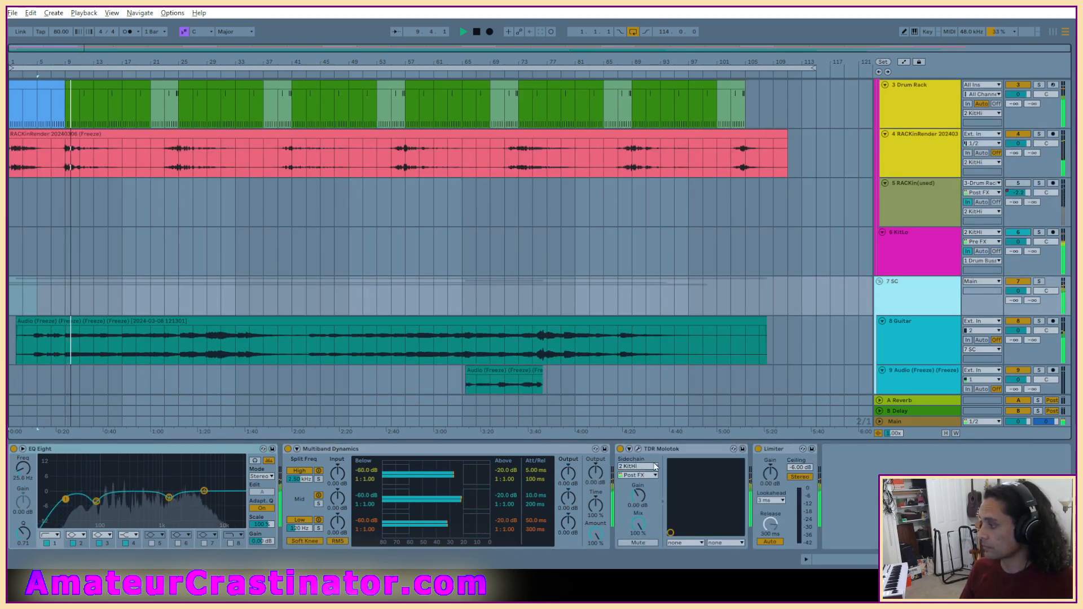
{"action": "left_click", "coordinate": [639, 448]}
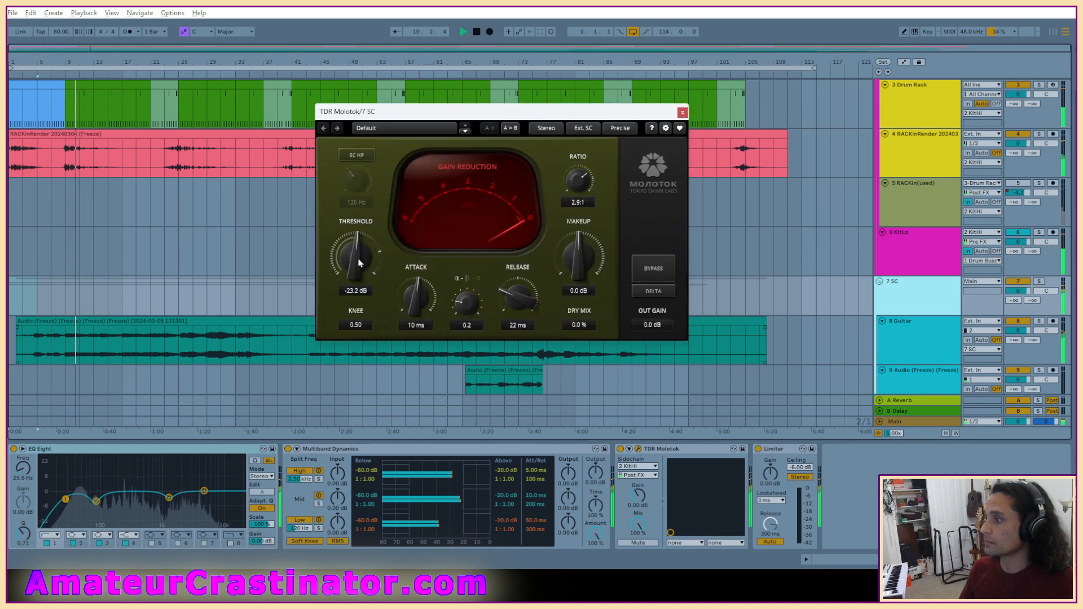
{"action": "scroll", "coordinate": [379, 256], "scroll_direction": "down", "scroll_amount": 4}
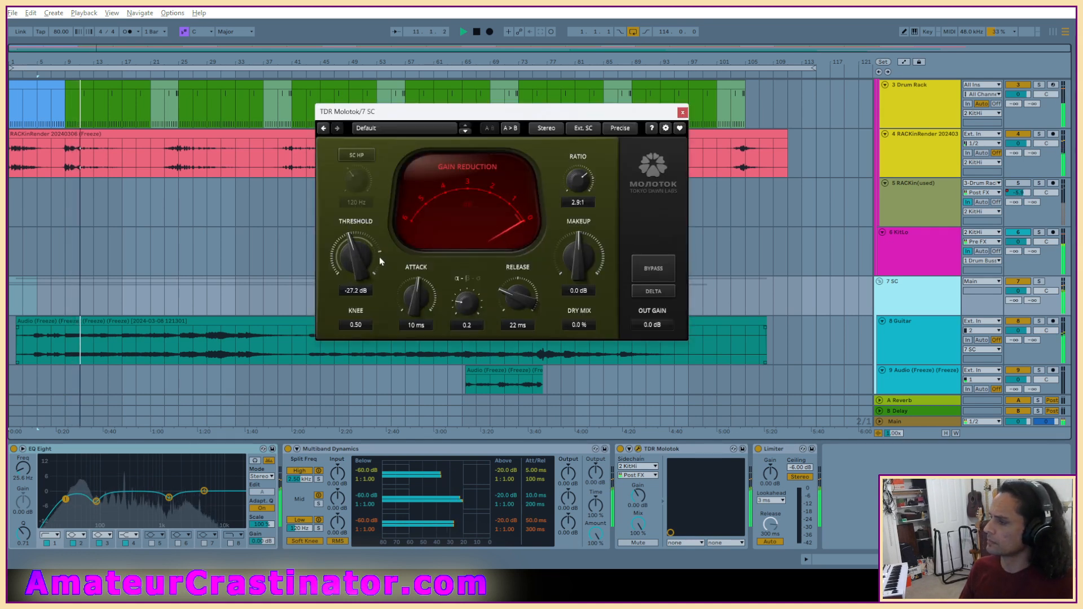
{"action": "left_click", "coordinate": [636, 467]}
{"action": "left_click", "coordinate": [640, 339]}
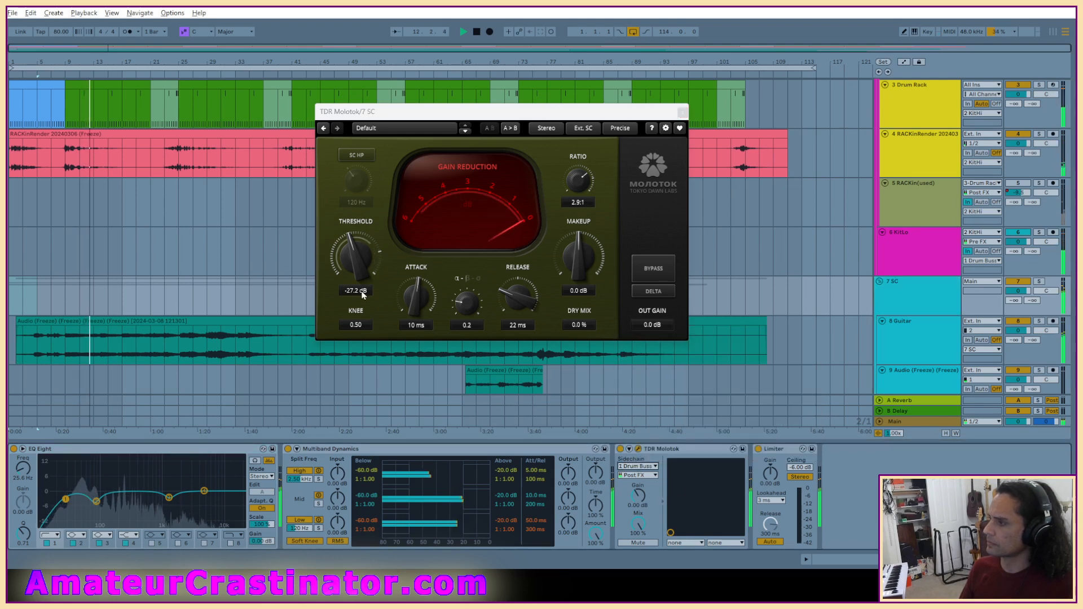
Set TDR Molotok's threshold to -17.1 dB and its ratio to 3.2:1.
{"action": "scroll", "coordinate": [355, 281], "scroll_direction": "up", "scroll_amount": 7}
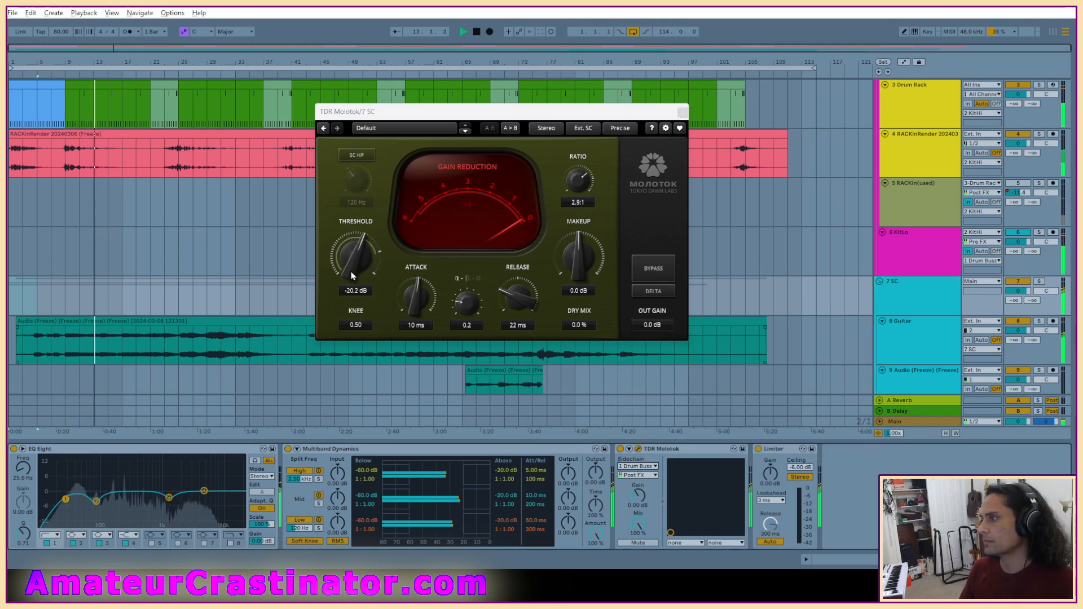
{"action": "scroll", "coordinate": [365, 254], "scroll_direction": "up", "scroll_amount": 1}
{"action": "scroll", "coordinate": [367, 256], "scroll_direction": "up", "scroll_amount": 2}
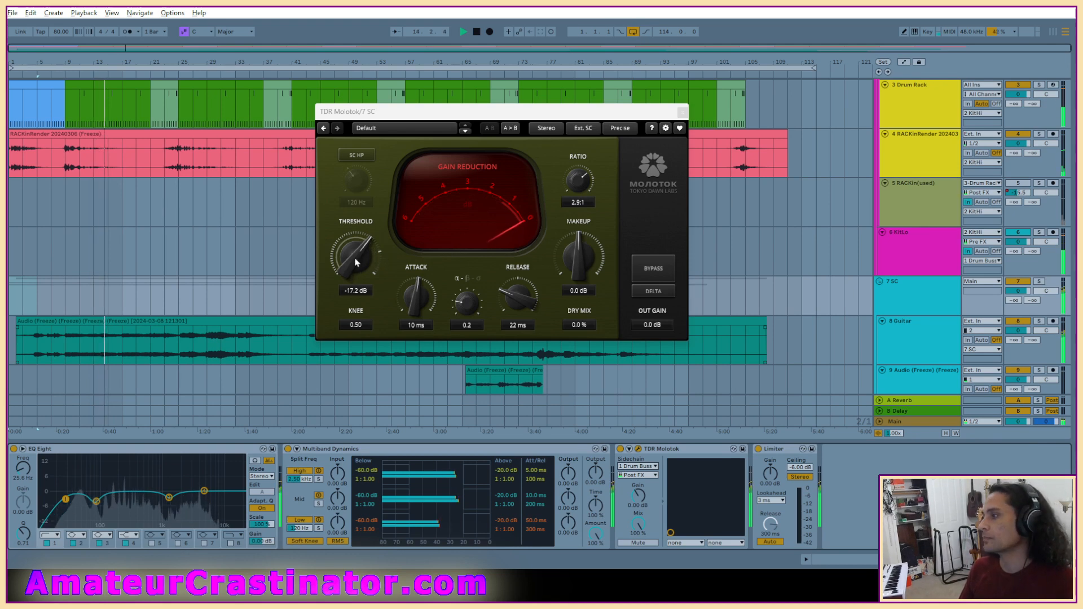
{"action": "left_click_drag", "start_coordinate": [356, 260], "coordinate": [358, 262]}
{"action": "scroll", "coordinate": [584, 183], "scroll_direction": "up", "scroll_amount": 1}
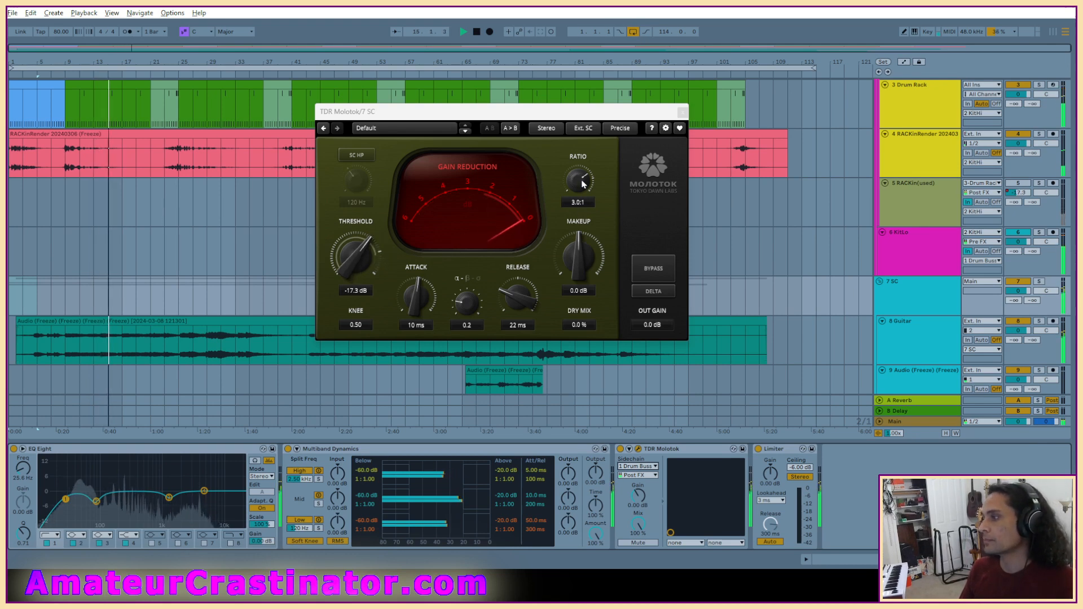
{"action": "left_click_drag", "start_coordinate": [363, 250], "coordinate": [365, 254]}
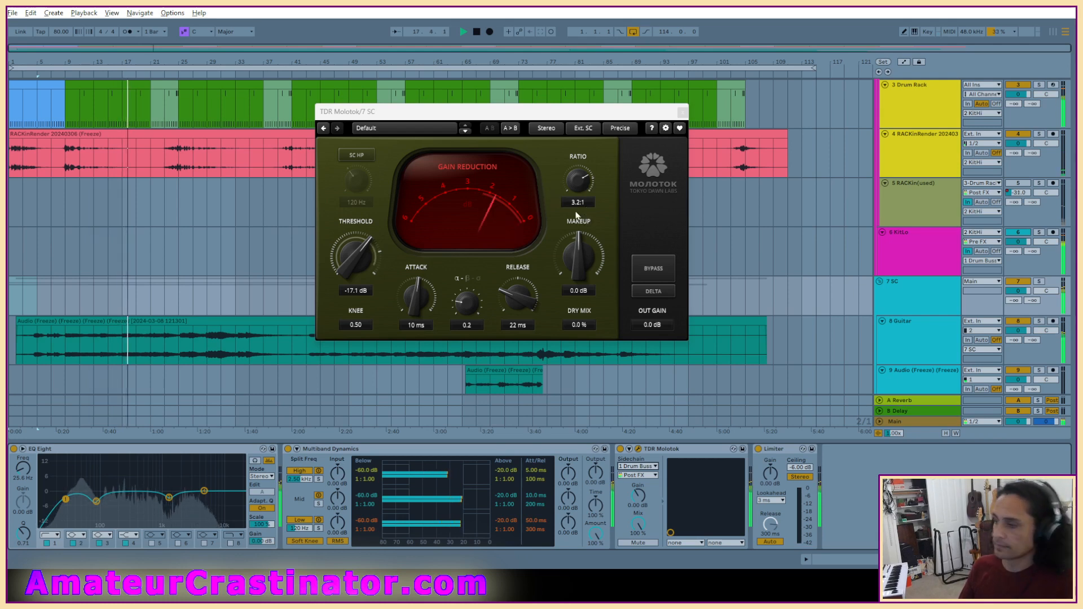
Switch SC's EQ Eight to M/S, enable and raise the side channel's low cut, and reset a trial cut around 506 Hz.
{"action": "left_click", "coordinate": [260, 476]}
{"action": "left_click", "coordinate": [255, 501]}
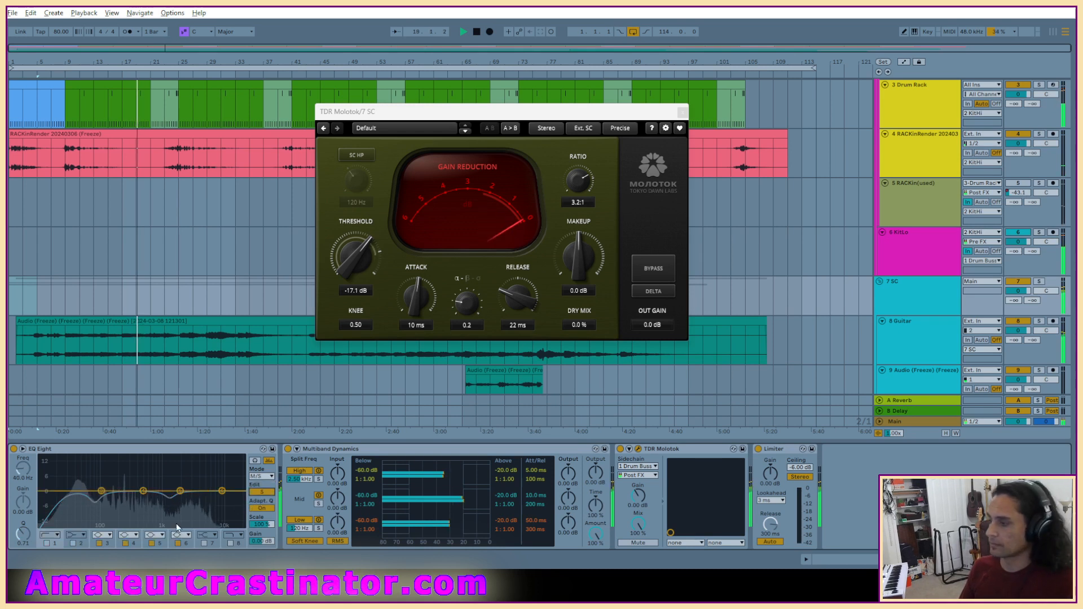
{"action": "left_click", "coordinate": [46, 544]}
{"action": "left_click_drag", "start_coordinate": [25, 472], "coordinate": [25, 461]}
{"action": "mouse_move", "coordinate": [144, 492]}
{"action": "left_mouse_down"}
{"action": "mouse_move", "coordinate": [150, 510]}
{"action": "mouse_move", "coordinate": [144, 499]}
{"action": "left_mouse_up"}
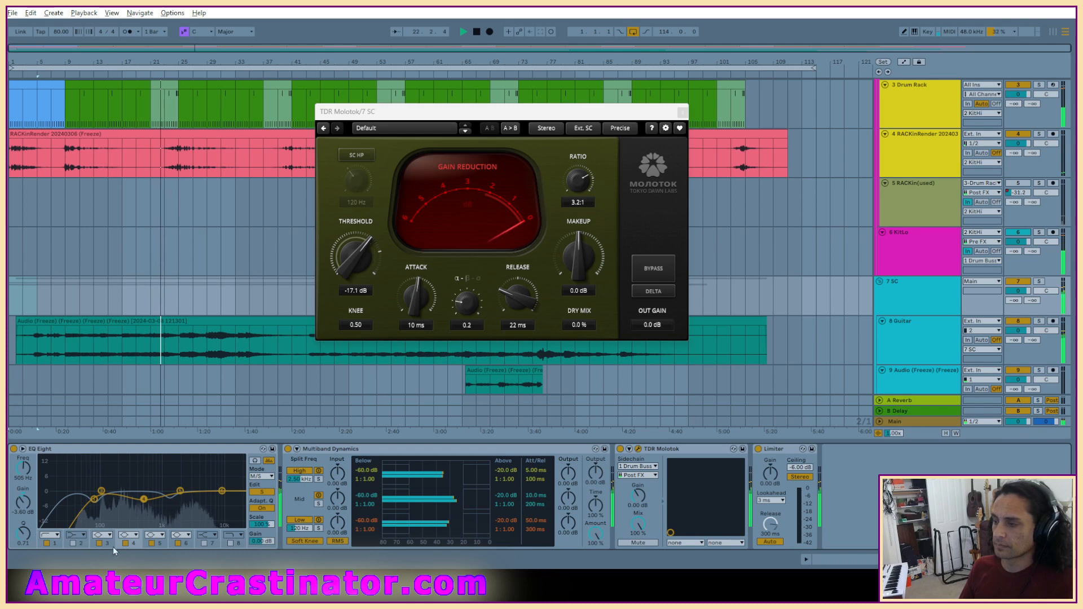
{"action": "double_click", "coordinate": [23, 502]}
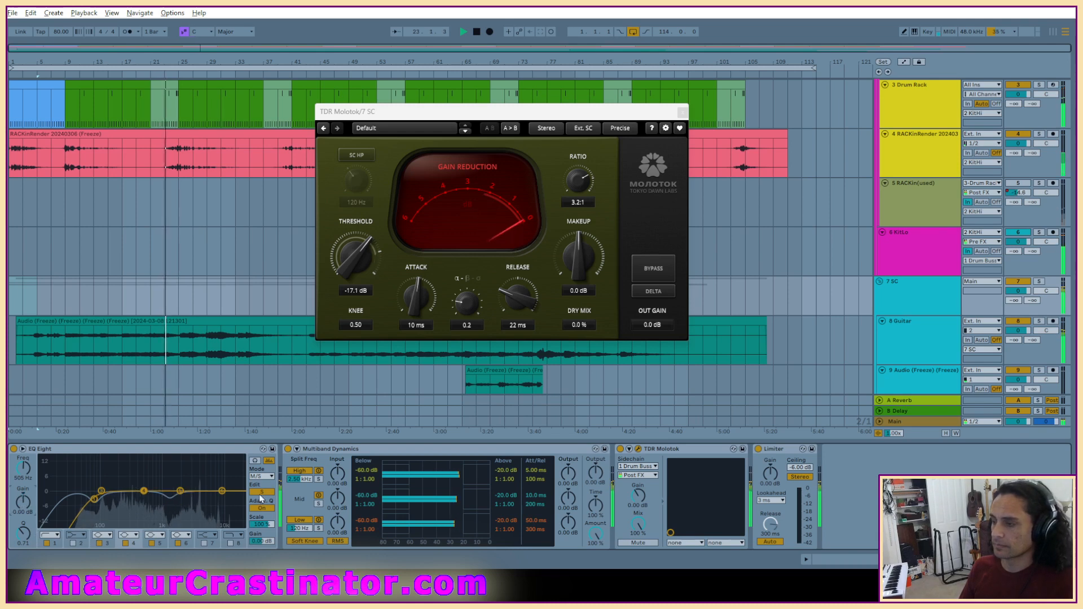
Move the mid channel's third-band cut down to about 560 Hz and lower its Q.
{"action": "left_click", "coordinate": [260, 493]}
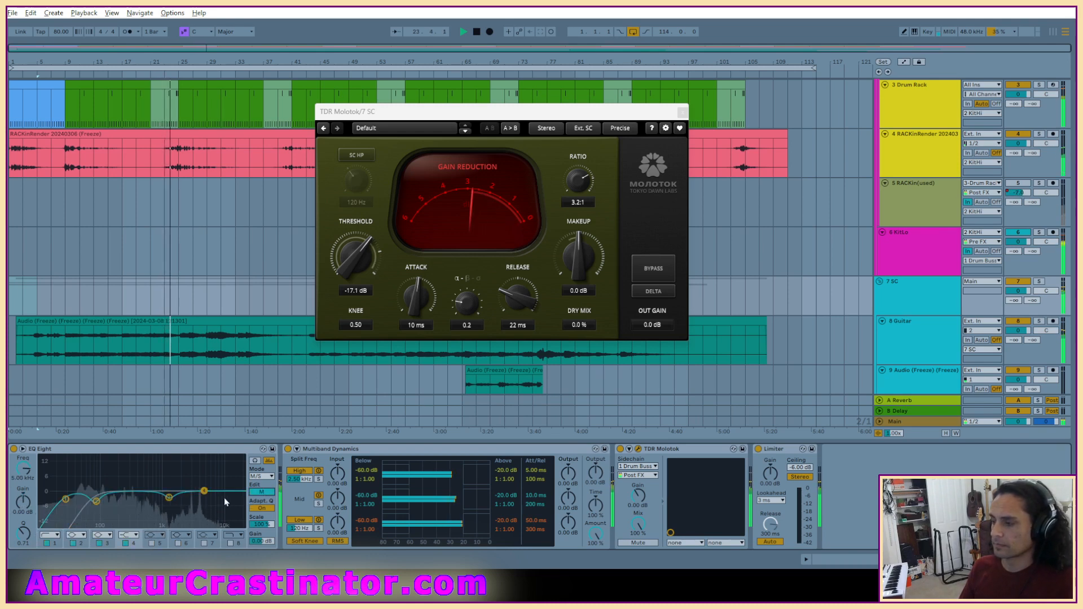
{"action": "left_click_drag", "start_coordinate": [169, 497], "coordinate": [146, 496]}
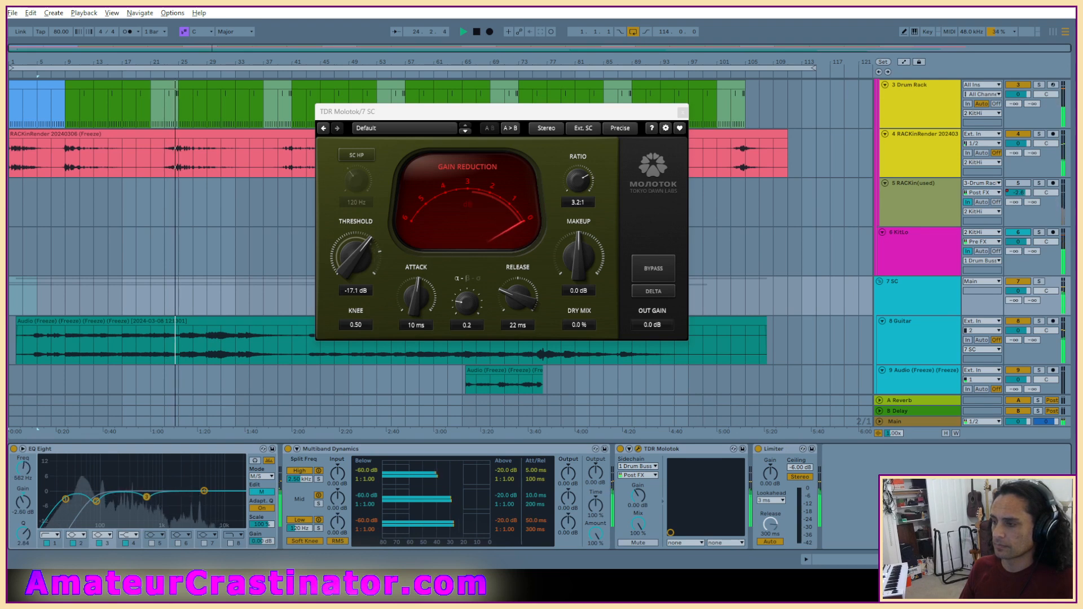
{"action": "left_click_drag", "start_coordinate": [23, 532], "coordinate": [30, 538]}
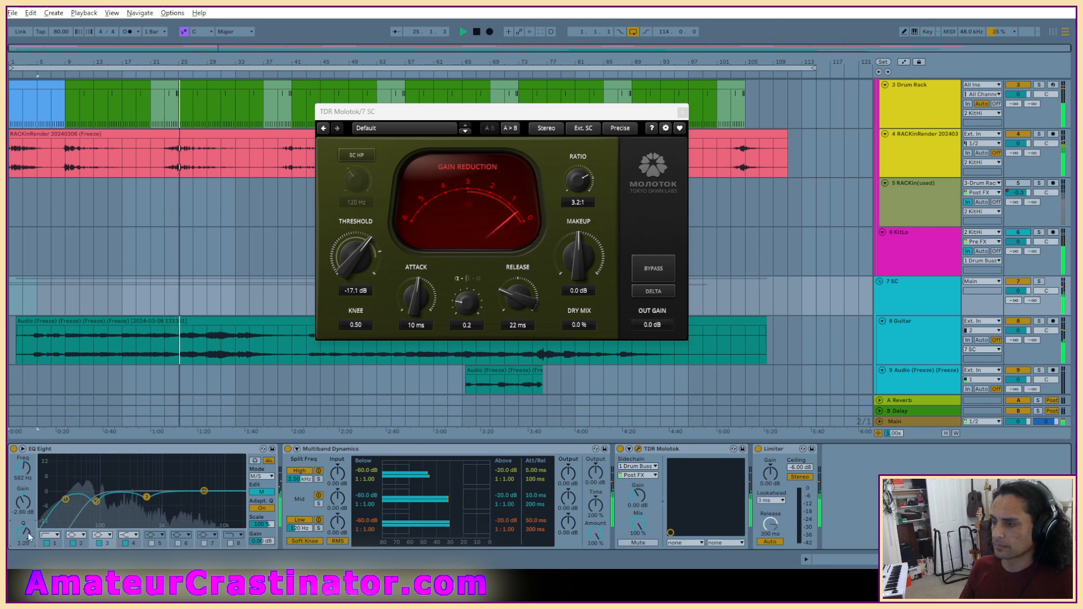
Enable the mid channel's fifth band as a 2.26 dB cut at 1.56 kHz with a Q of about 1.4.
{"action": "left_click", "coordinate": [151, 543]}
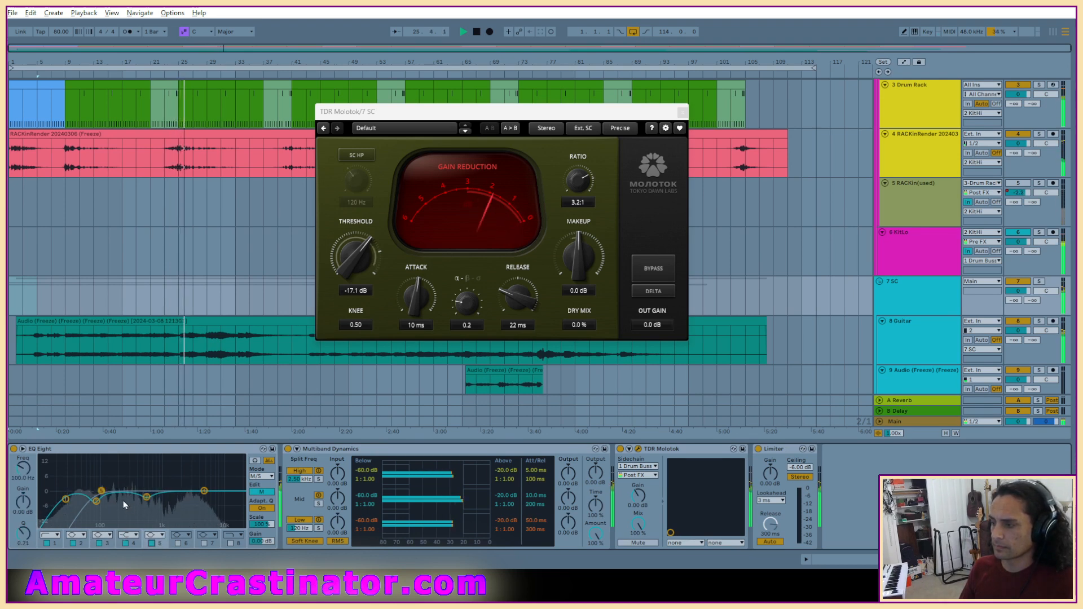
{"action": "left_click_drag", "start_coordinate": [101, 490], "coordinate": [173, 497]}
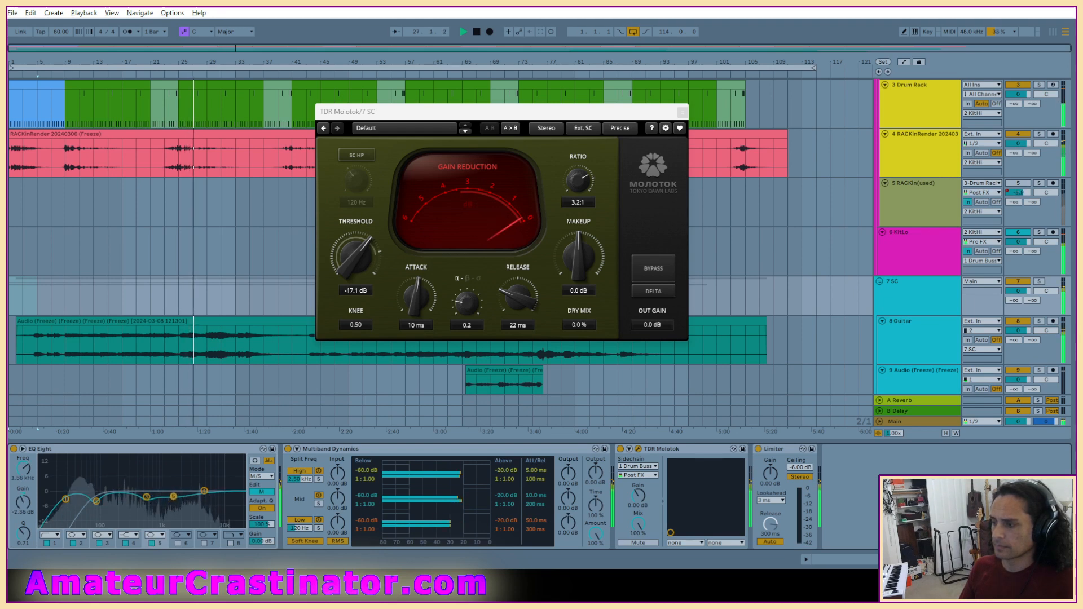
{"action": "left_click_drag", "start_coordinate": [24, 533], "coordinate": [23, 519]}
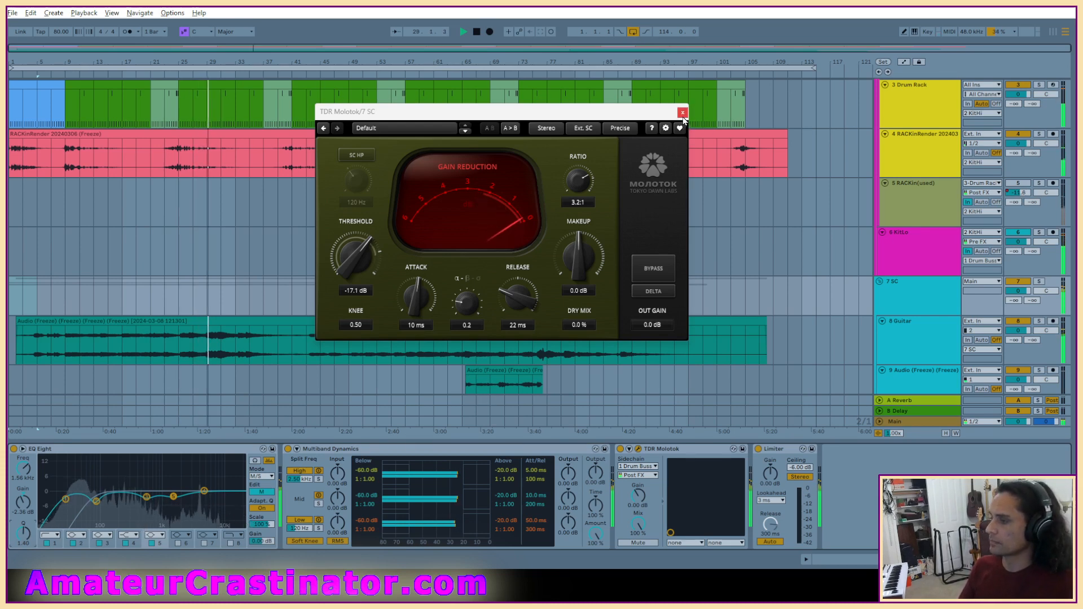
Boost the side channel of SC's EQ Eight by 1.12 dB at 3.67 kHz.
{"action": "left_click", "coordinate": [261, 492]}
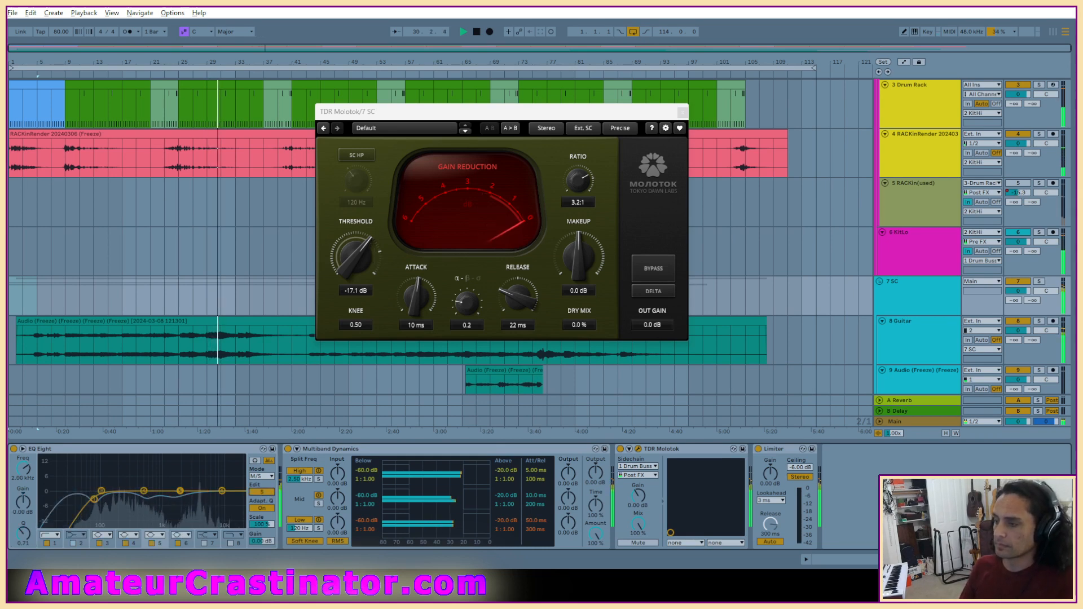
{"action": "left_click_drag", "start_coordinate": [144, 491], "coordinate": [196, 488]}
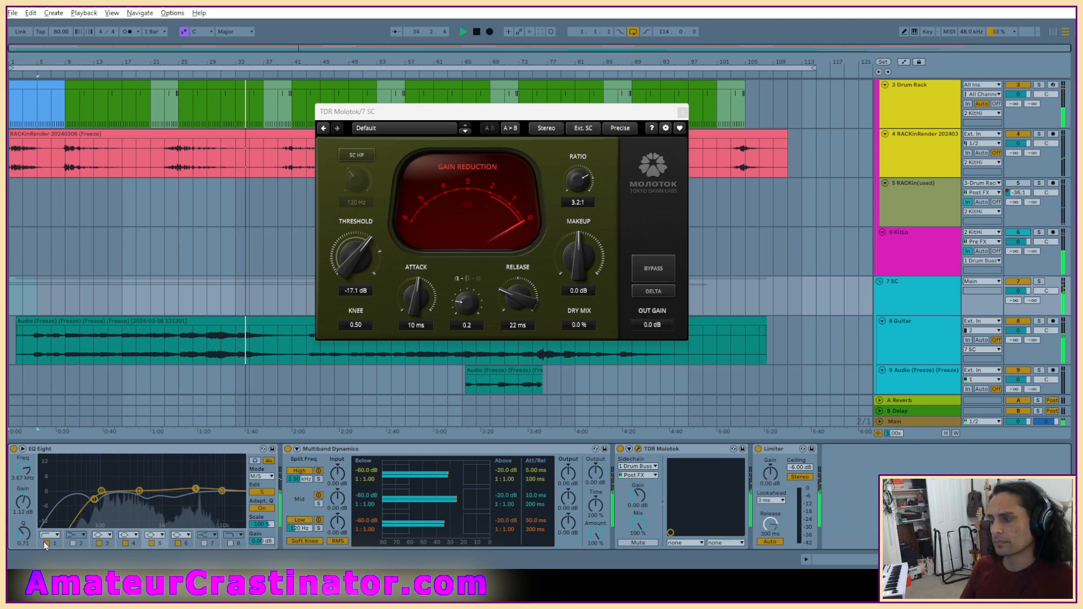
Raise the Q of the side channel's 3.67 kHz boost to 0.78 and close the TDR Molotok window.
{"action": "left_click_drag", "start_coordinate": [23, 533], "coordinate": [23, 531]}
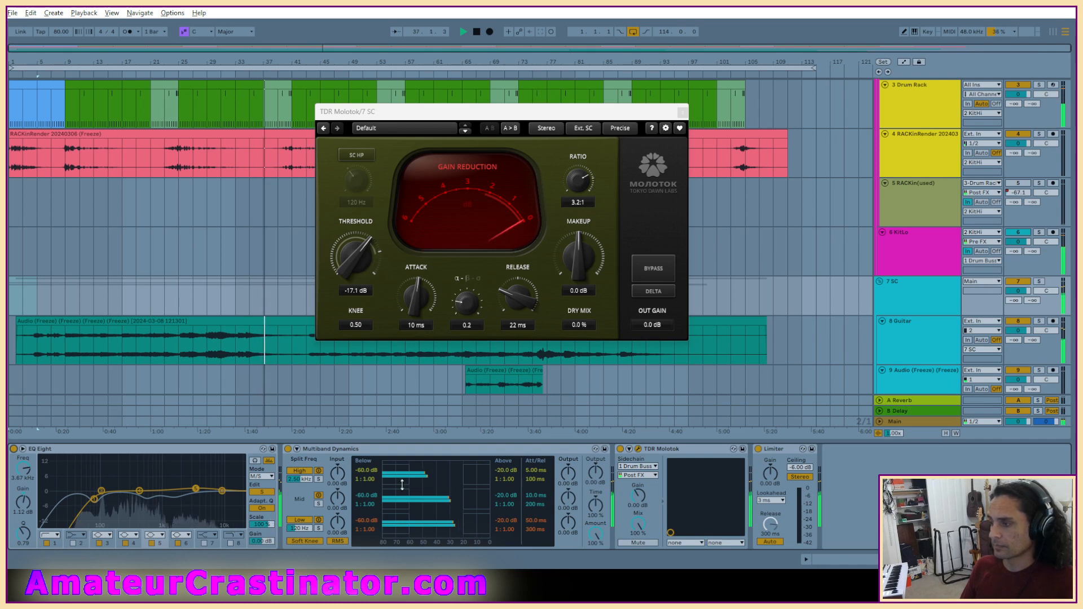
{"action": "left_click", "coordinate": [682, 113]}
{"action": "key", "text": "space"}
{"action": "left_click", "coordinate": [12, 13]}
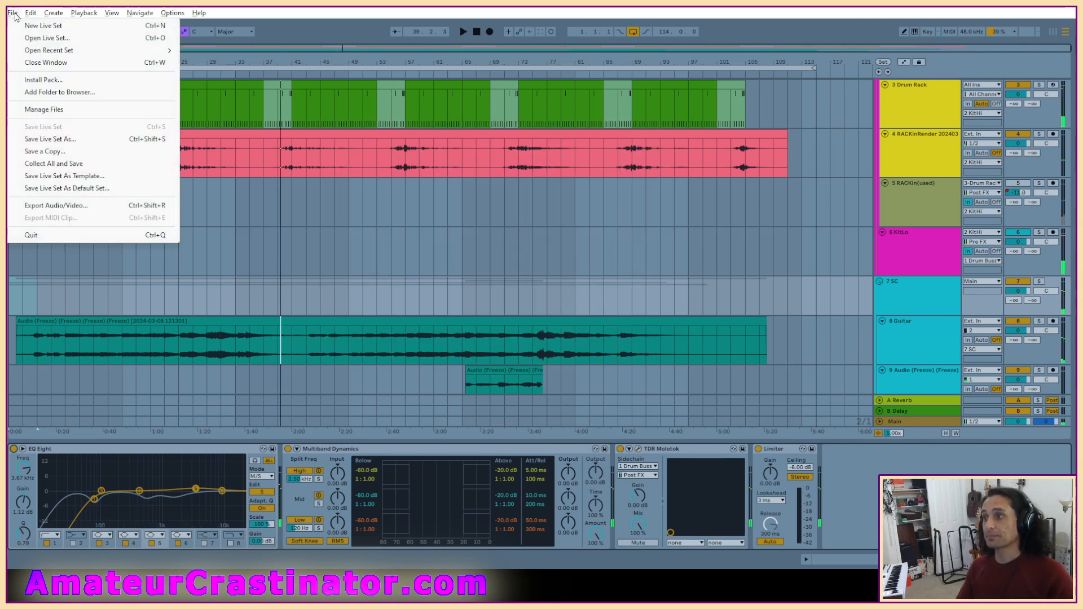
{"action": "key", "text": "Escape"}
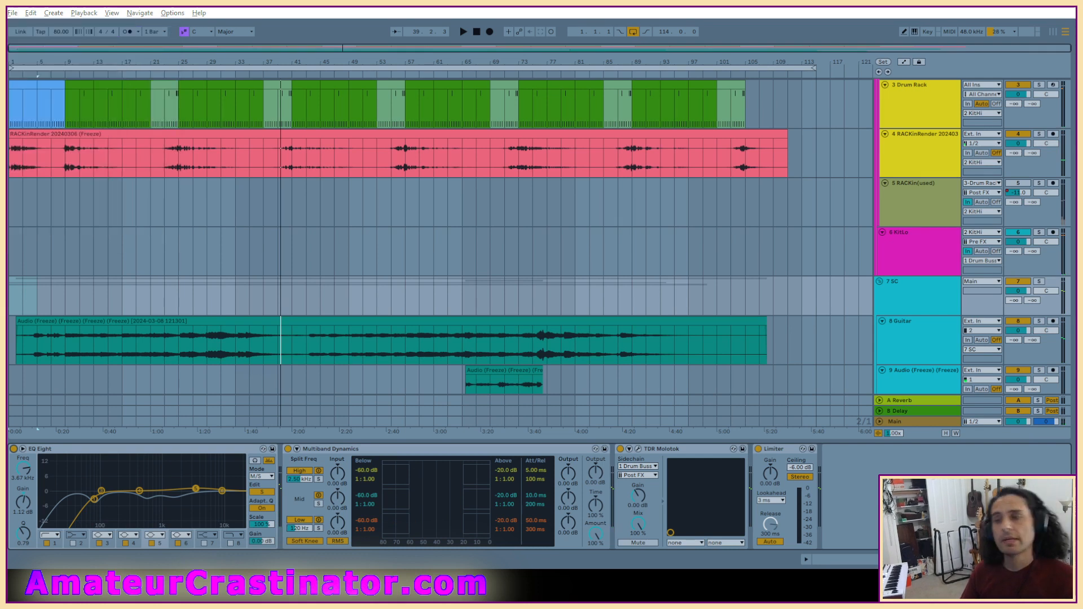
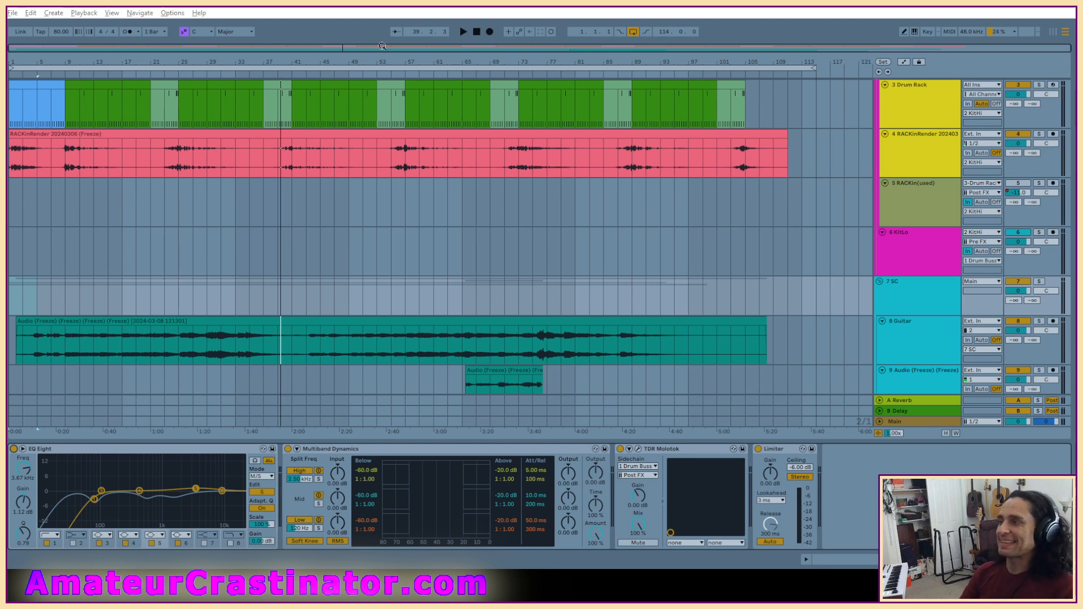
Open the Live Set from the Thanksgiving Special Project folder in Album 002.
{"action": "left_click", "coordinate": [477, 32]}
{"action": "left_click", "coordinate": [13, 13]}
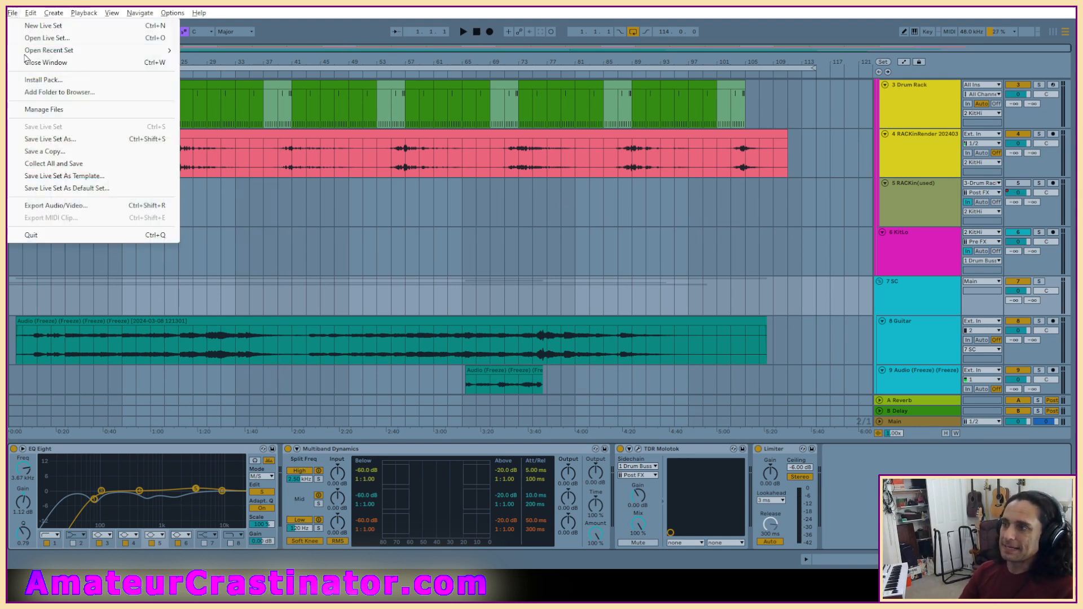
{"action": "left_click", "coordinate": [34, 38]}
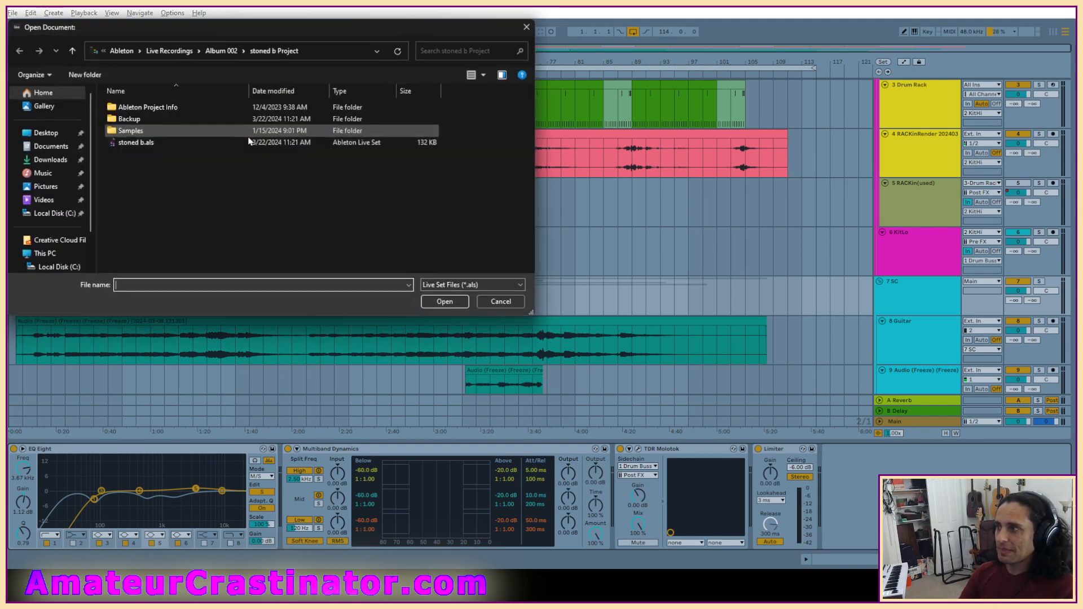
{"action": "left_click", "coordinate": [219, 52]}
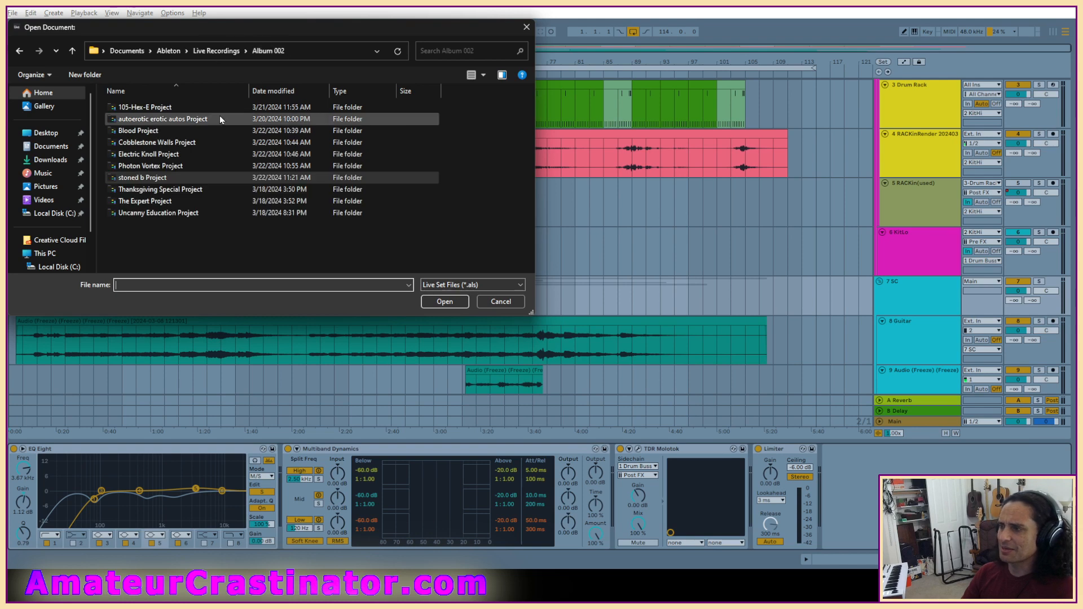
{"action": "double_click", "coordinate": [147, 190]}
{"action": "double_click", "coordinate": [147, 142]}
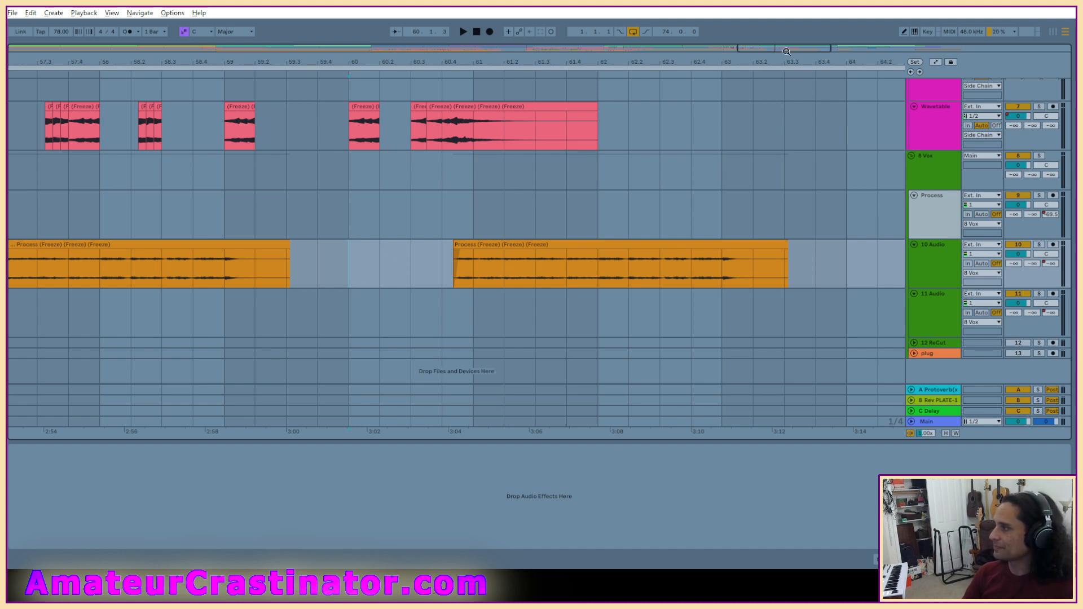
Look through the whole arrangement during playback, focusing on the green vocal clips of track 10 Audio around bars 41 to 45.
{"action": "double_click", "coordinate": [785, 48]}
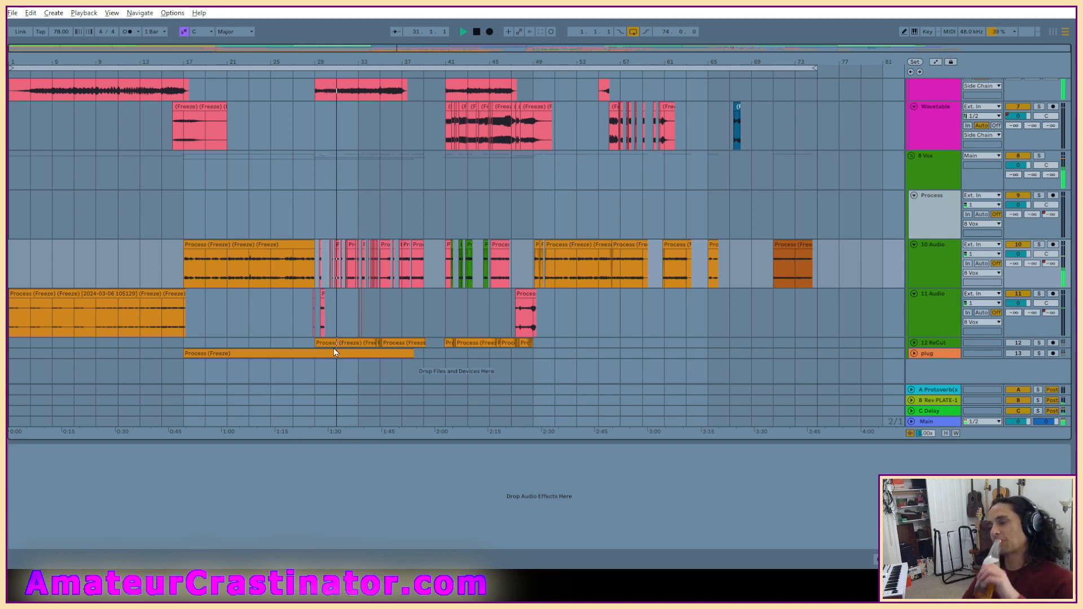
{"action": "scroll", "coordinate": [383, 328], "scroll_direction": "up", "scroll_amount": 1}
{"action": "scroll", "coordinate": [406, 323], "scroll_direction": "up", "scroll_amount": 5}
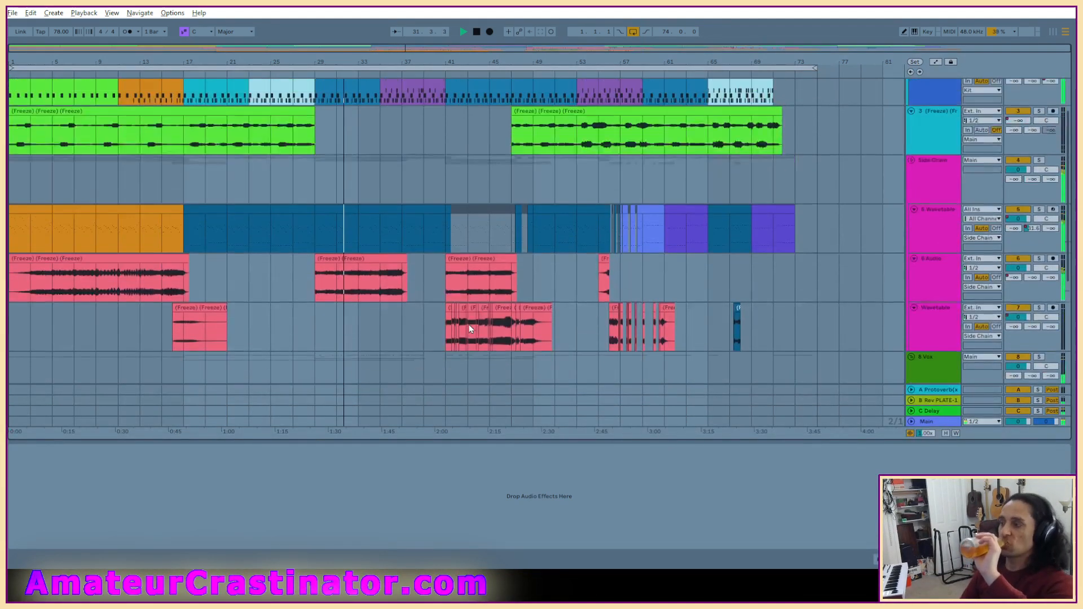
{"action": "scroll", "coordinate": [469, 324], "scroll_direction": "down", "scroll_amount": 5}
{"action": "scroll", "coordinate": [472, 328], "scroll_direction": "down", "scroll_amount": 1}
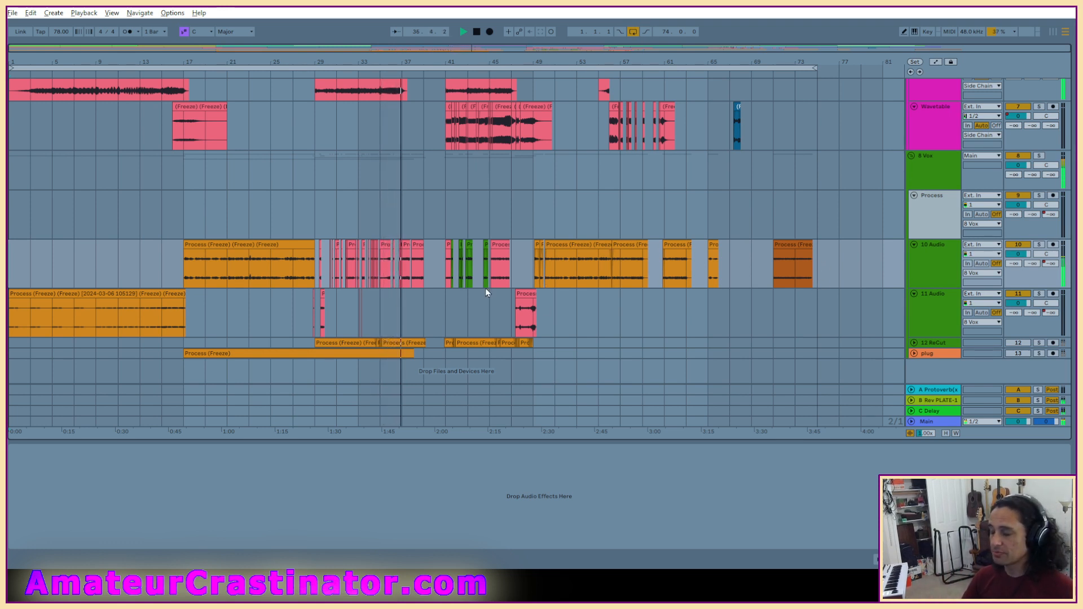
{"action": "scroll", "coordinate": [458, 265], "scroll_direction": "up", "scroll_amount": 2}
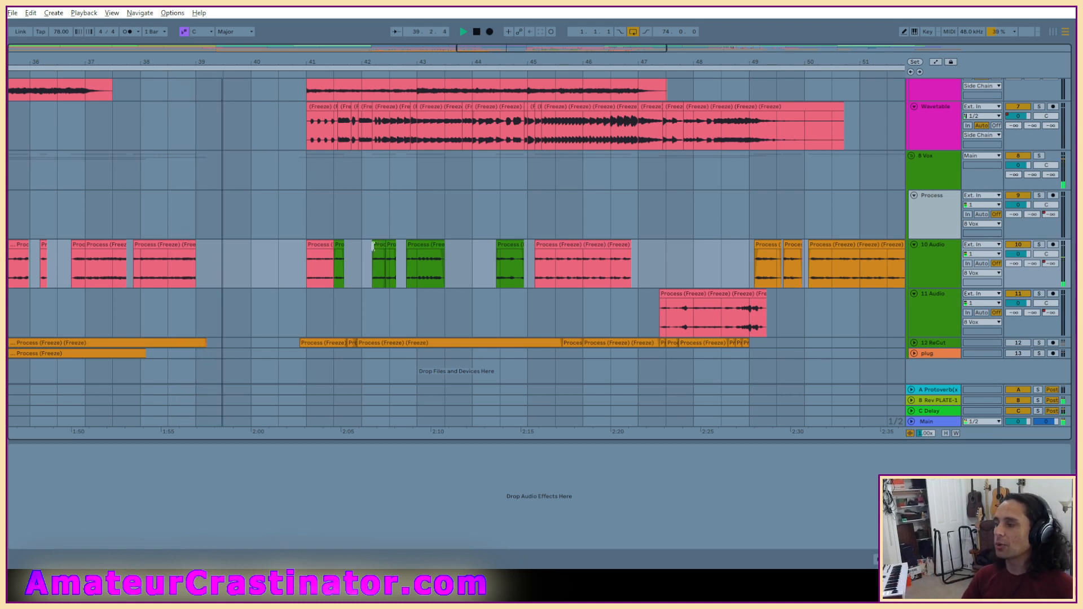
{"action": "left_click", "coordinate": [339, 248]}
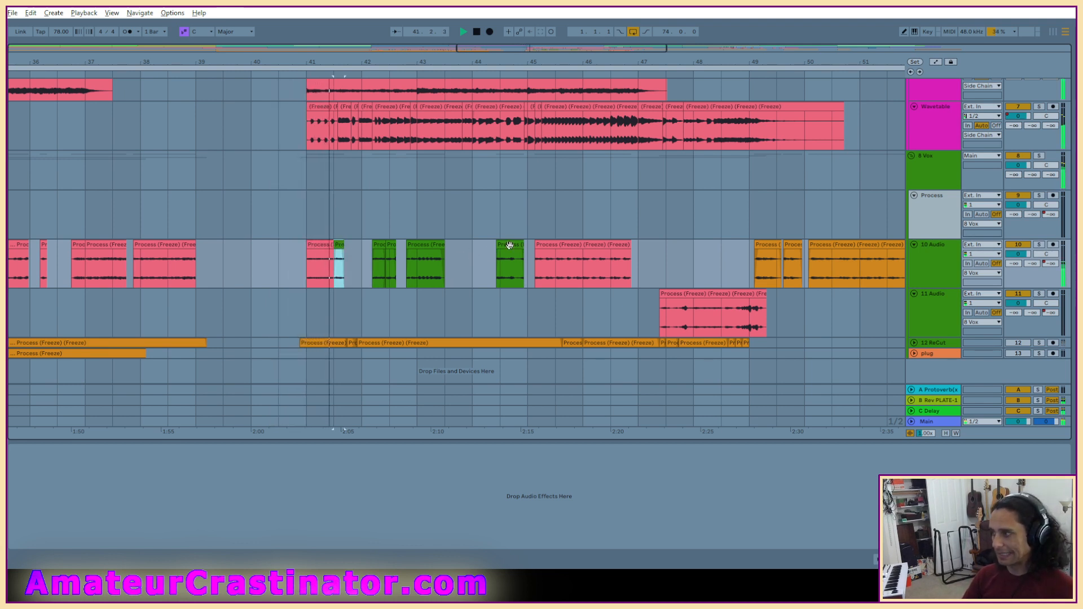
{"action": "scroll", "coordinate": [507, 246], "scroll_direction": "right", "scroll_amount": 3}
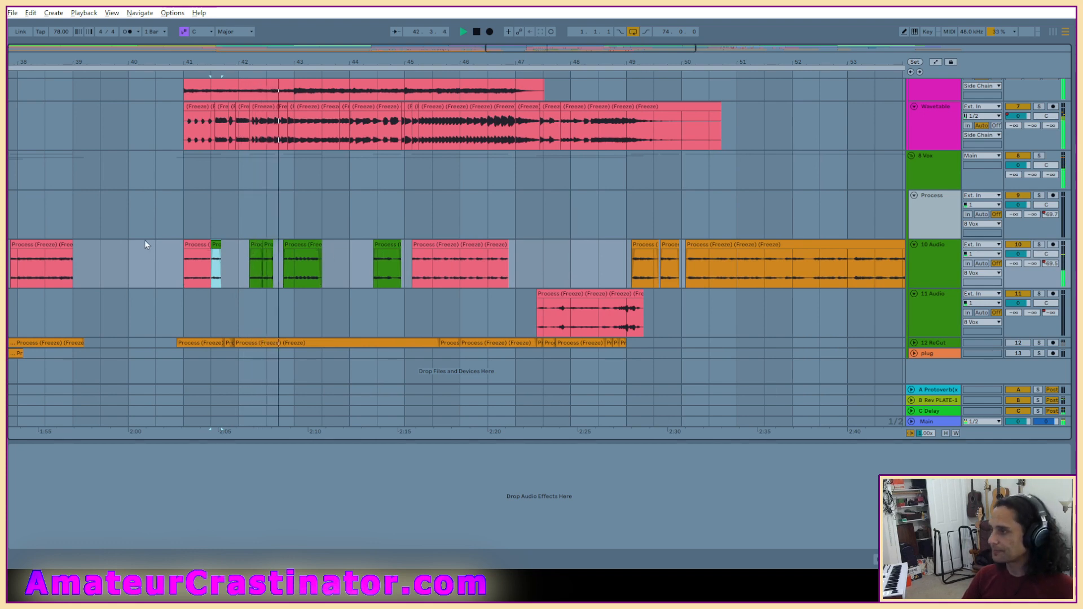
Move the second of the two adjoining green clips in bar 42 from 10 Audio to the Process track and audition it soloed.
{"action": "left_click", "coordinate": [264, 262]}
{"action": "left_click_drag", "start_coordinate": [268, 231], "coordinate": [331, 197]}
{"action": "scroll", "coordinate": [254, 260], "scroll_direction": "up", "scroll_amount": 5}
{"action": "key", "text": "space"}
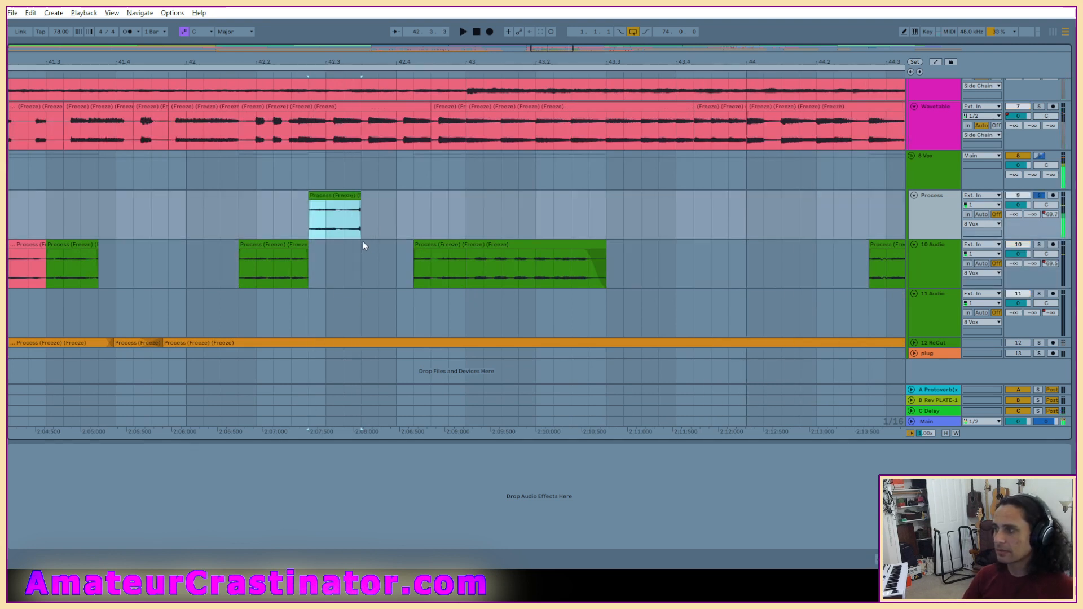
{"action": "key", "text": "space"}
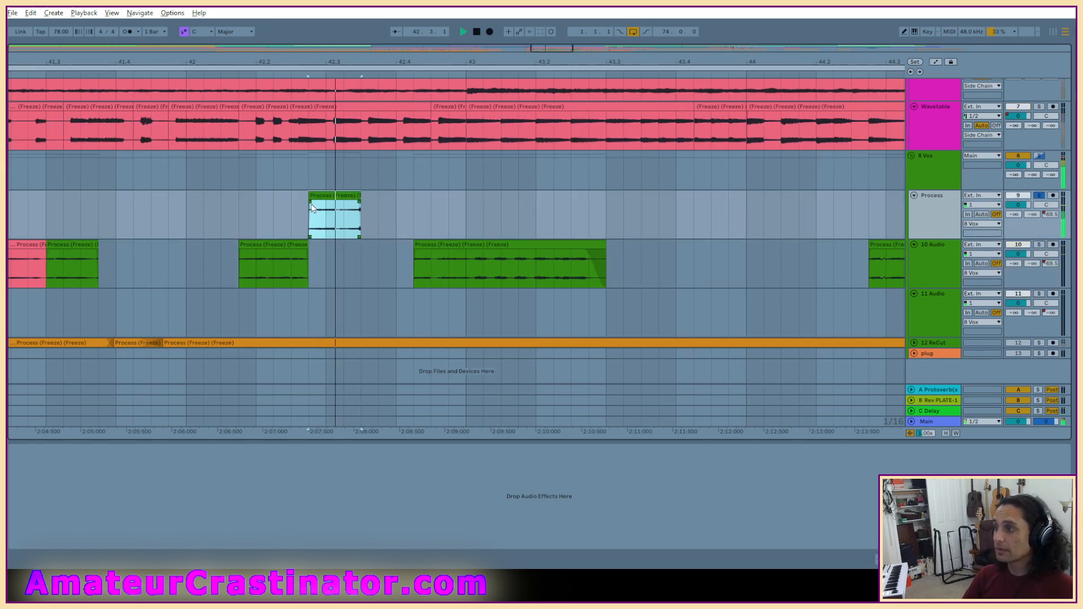
Add a short fade-in to the green clip on the Process track and audition it.
{"action": "left_click_drag", "start_coordinate": [311, 202], "coordinate": [322, 206]}
{"action": "key", "text": "space"}
{"action": "key", "text": "space"}
{"action": "key", "text": "space"}
{"action": "key", "text": "space"}
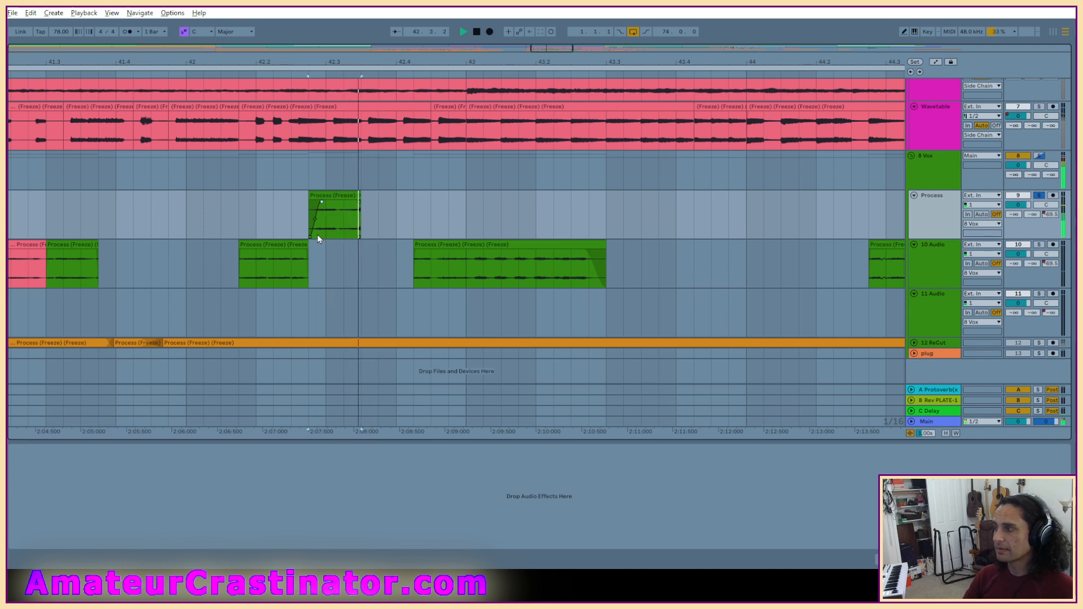
{"action": "key", "text": "space"}
{"action": "scroll", "coordinate": [321, 235], "scroll_direction": "down", "scroll_amount": 2}
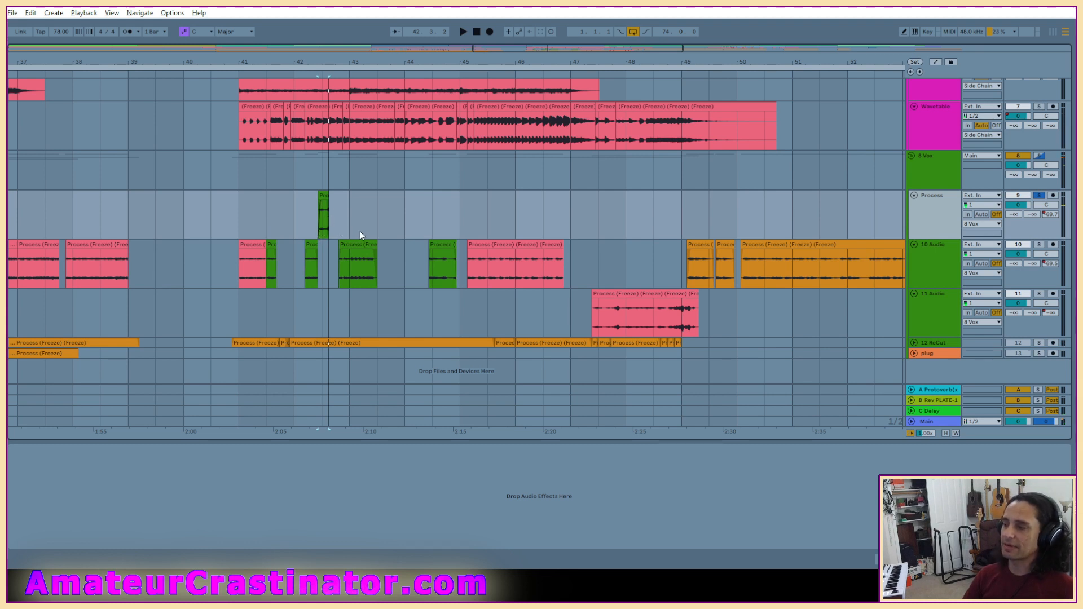
{"action": "key", "text": "space"}
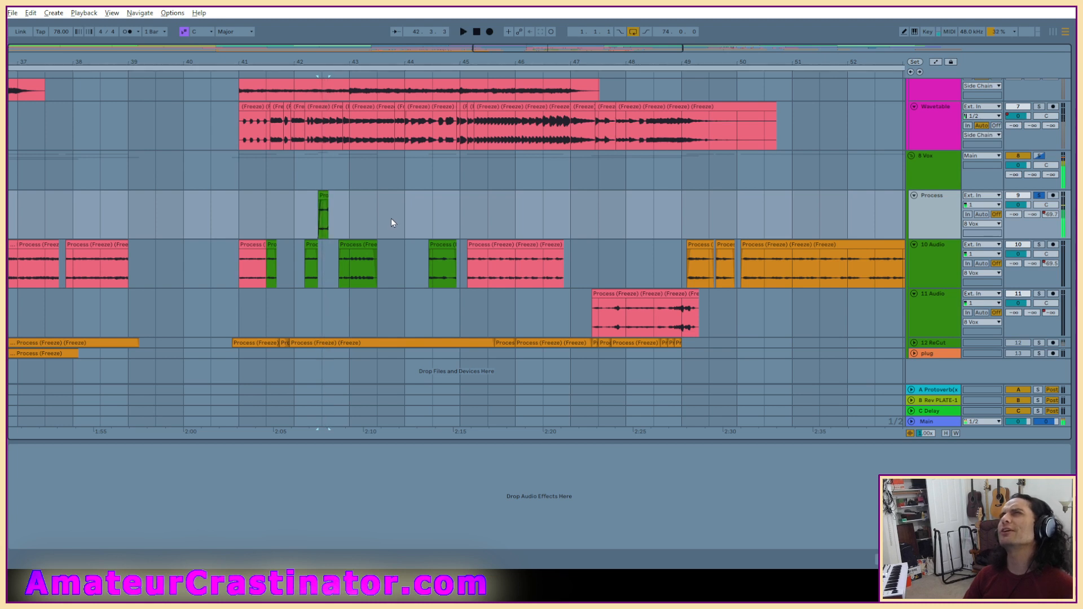
Audition the orange clips on 10 Audio from bar 49 onward, comparing them with the pink clip at bar 45.
{"action": "left_click", "coordinate": [685, 265]}
{"action": "key", "text": "space"}
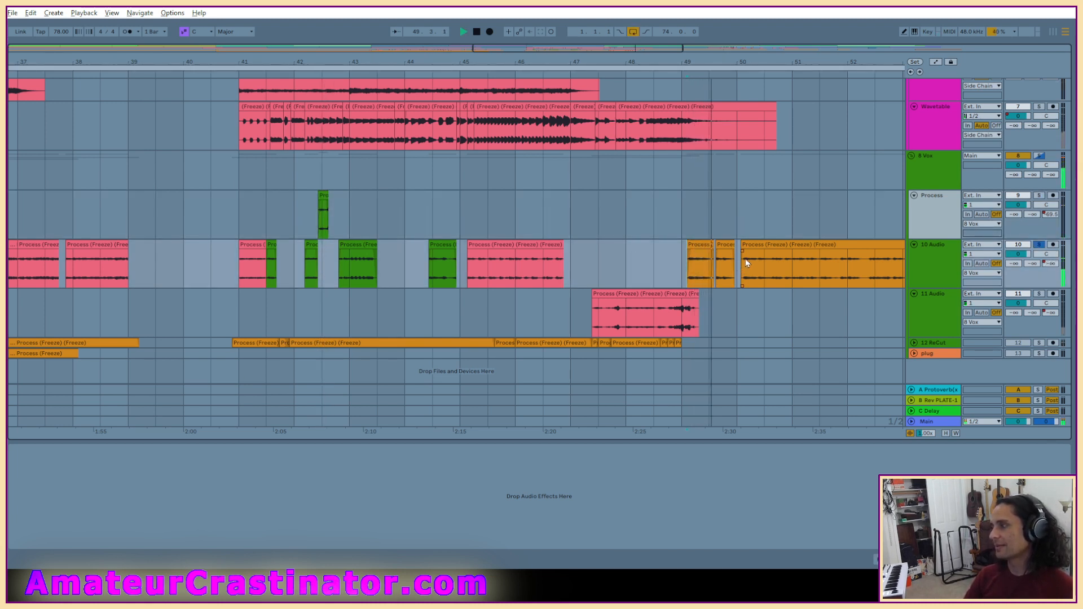
{"action": "scroll", "coordinate": [745, 258], "scroll_direction": "right", "scroll_amount": 10}
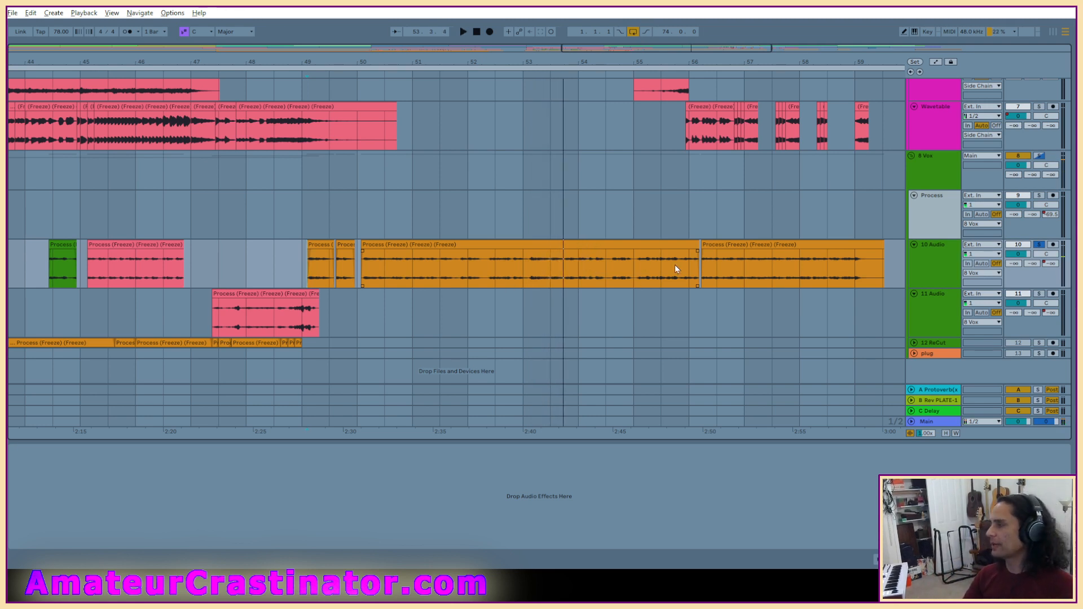
{"action": "left_click", "coordinate": [705, 263]}
{"action": "left_click", "coordinate": [107, 245]}
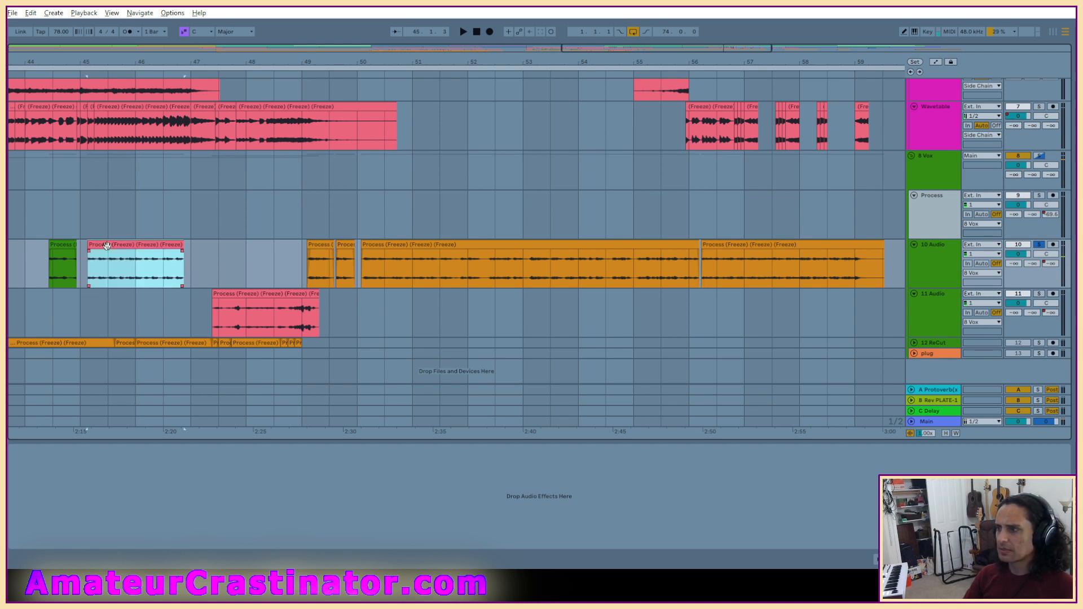
{"action": "key", "text": "space"}
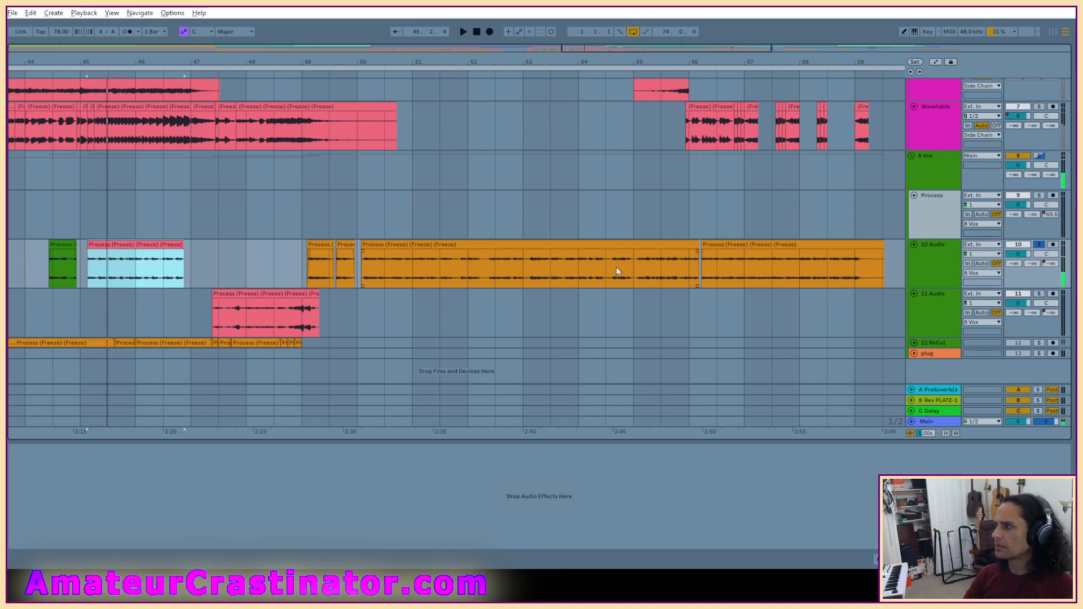
{"action": "left_click", "coordinate": [618, 268]}
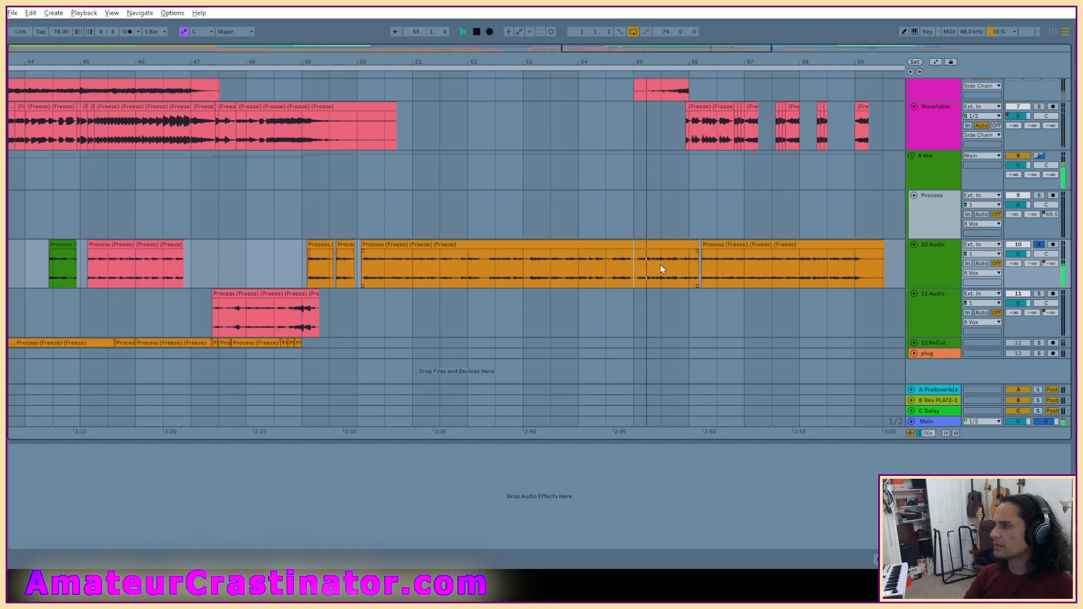
{"action": "left_click", "coordinate": [718, 267]}
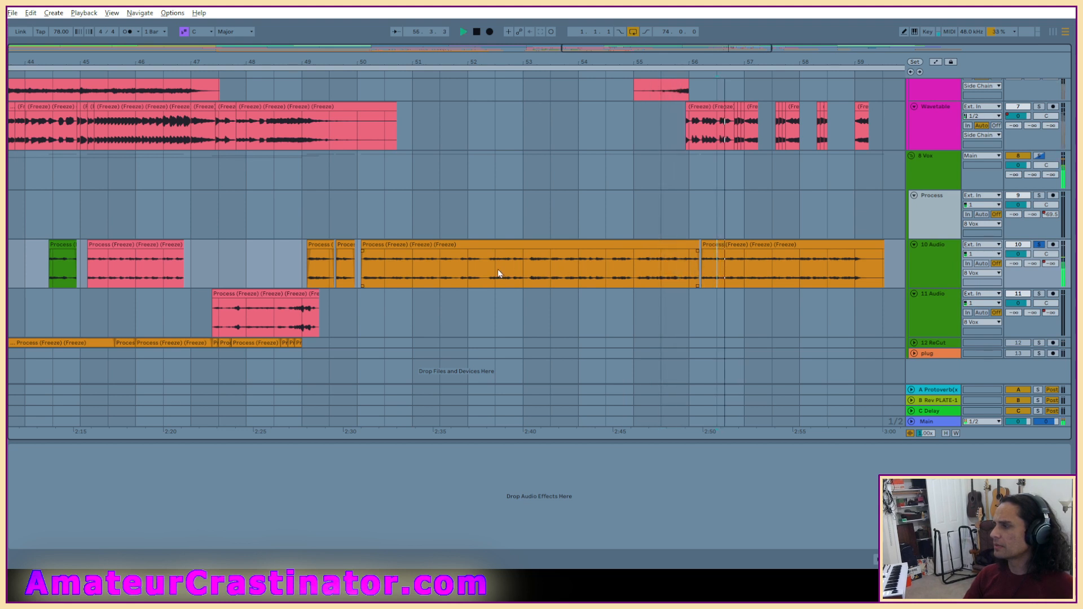
Listen to several spots in the long orange clip on 10 Audio between bars 51 and 53.
{"action": "left_click", "coordinate": [498, 269]}
{"action": "key", "text": "space"}
{"action": "key", "text": "space"}
{"action": "left_click", "coordinate": [537, 267]}
{"action": "key", "text": "space"}
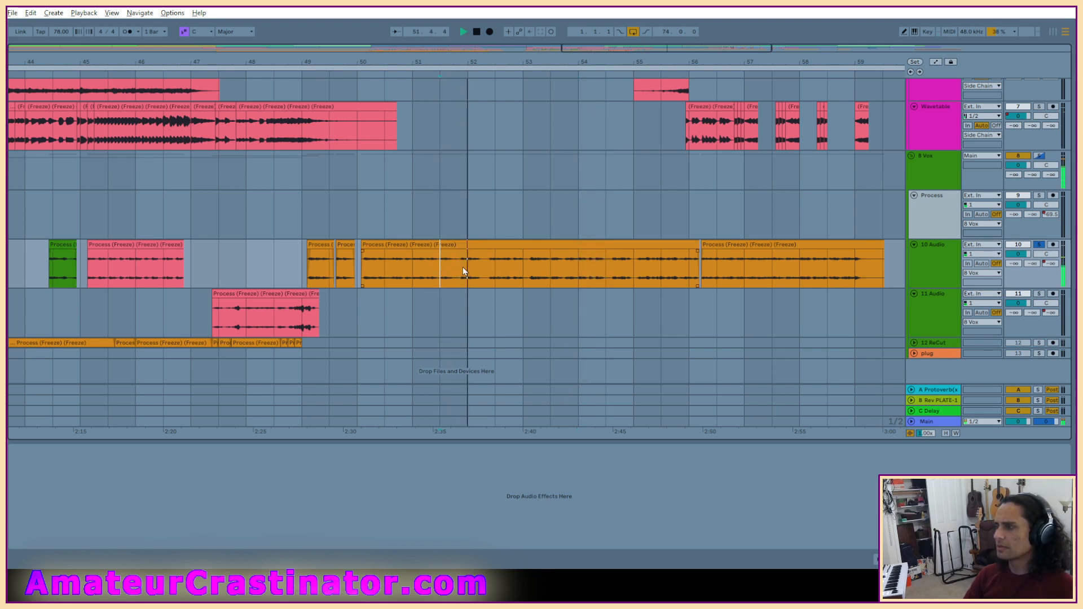
{"action": "left_click", "coordinate": [413, 268]}
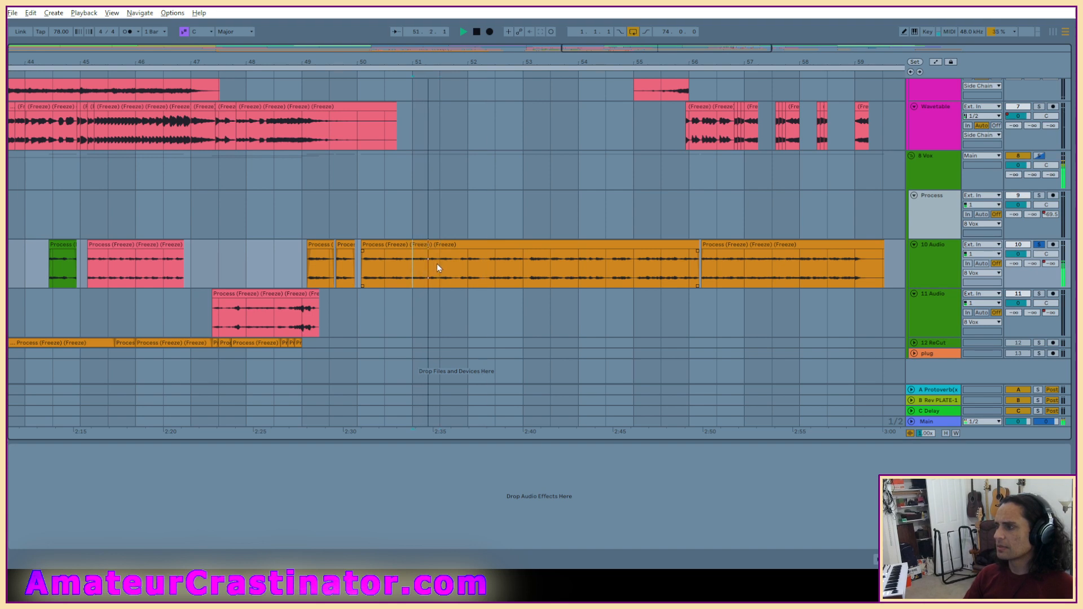
{"action": "key", "text": "space"}
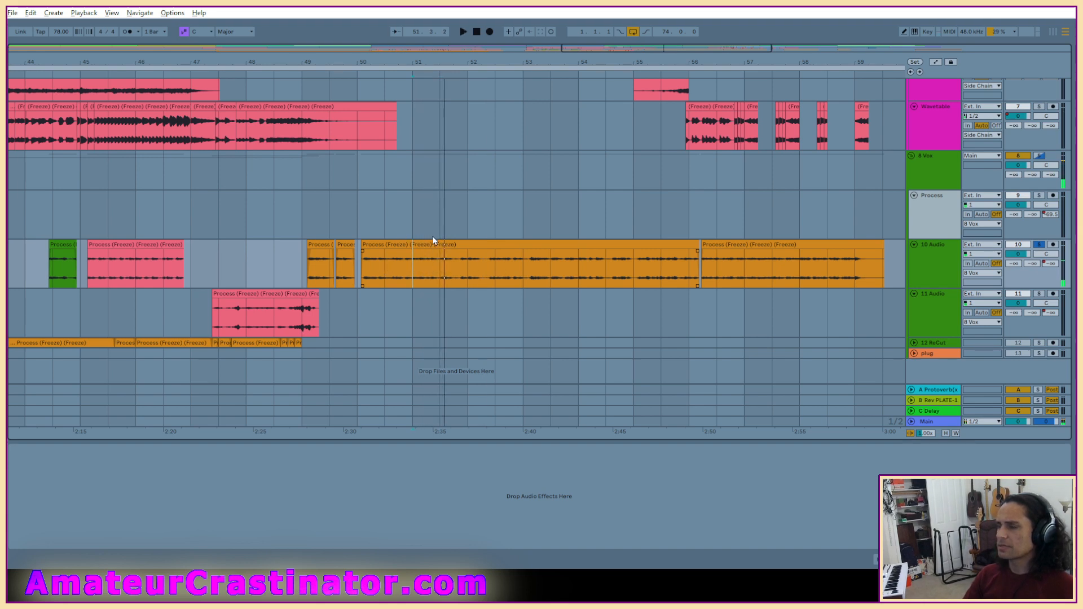
Replay the green clip on the soloed Process track around bar 42.
{"action": "scroll", "coordinate": [259, 266], "scroll_direction": "down", "scroll_amount": 5}
{"action": "scroll", "coordinate": [487, 261], "scroll_direction": "up", "scroll_amount": 6}
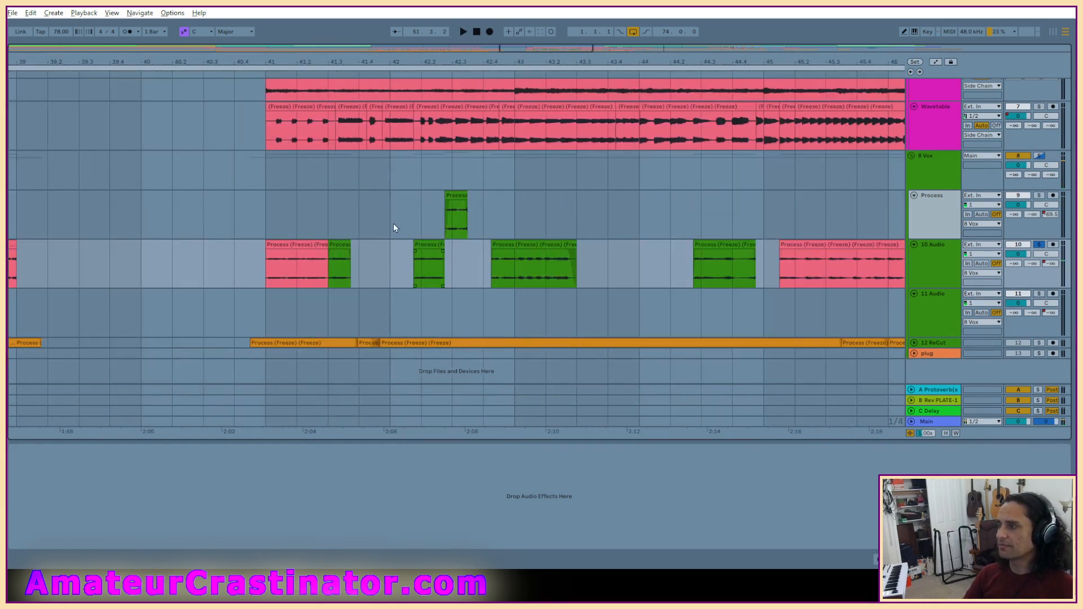
{"action": "left_click", "coordinate": [456, 193]}
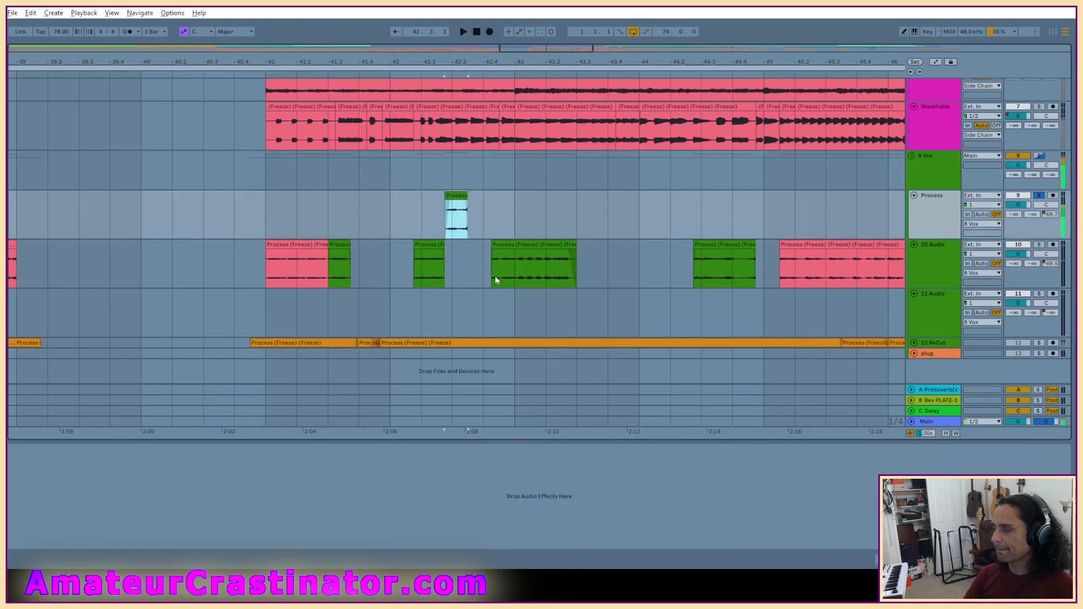
{"action": "key", "text": "space"}
{"action": "key", "text": "space"}
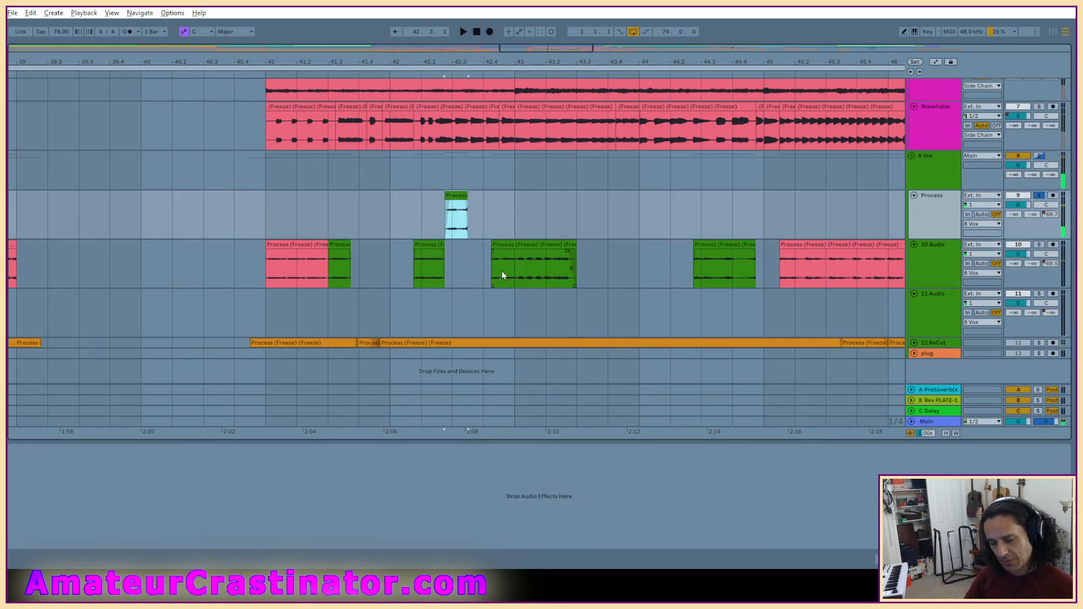
{"action": "key", "text": "space"}
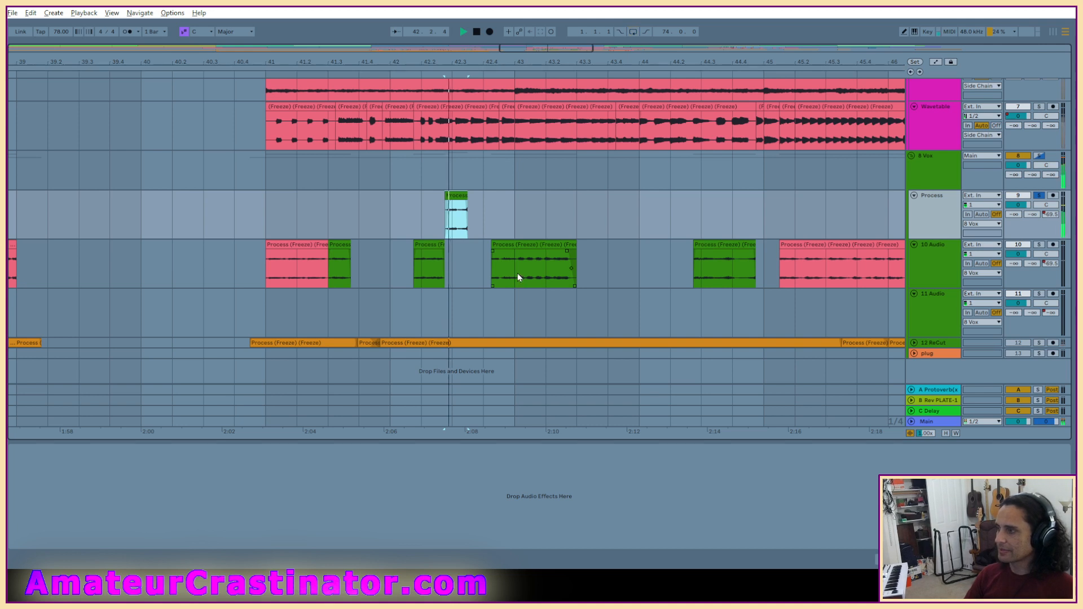
{"action": "key", "text": "space"}
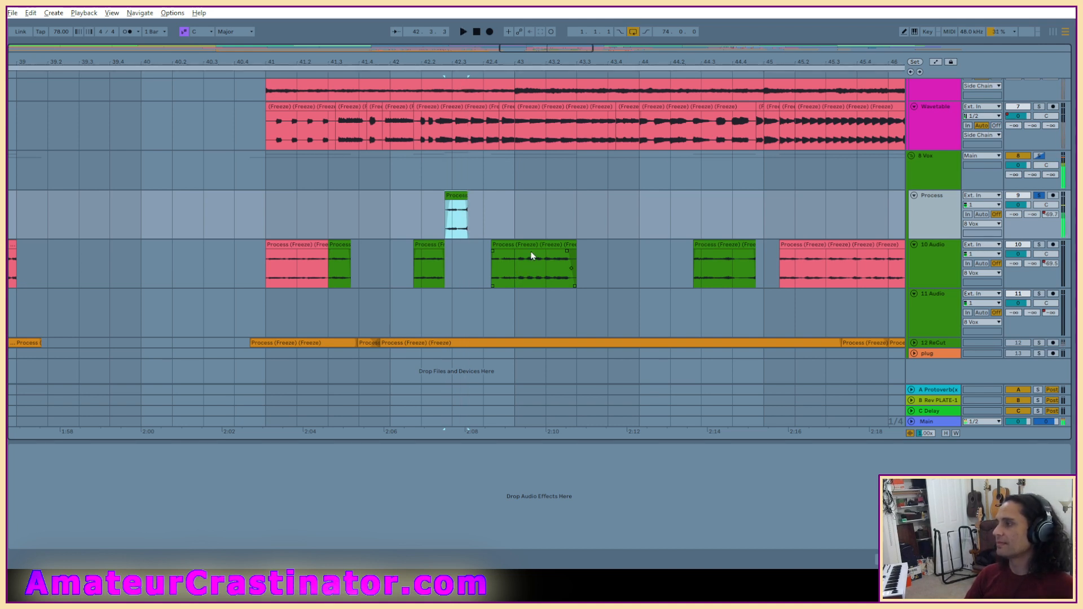
Add EQ Eight to the Process track and audition the clip with band 1 set as a low cut at about 188 Hz.
{"action": "key", "text": "alt+Tab"}
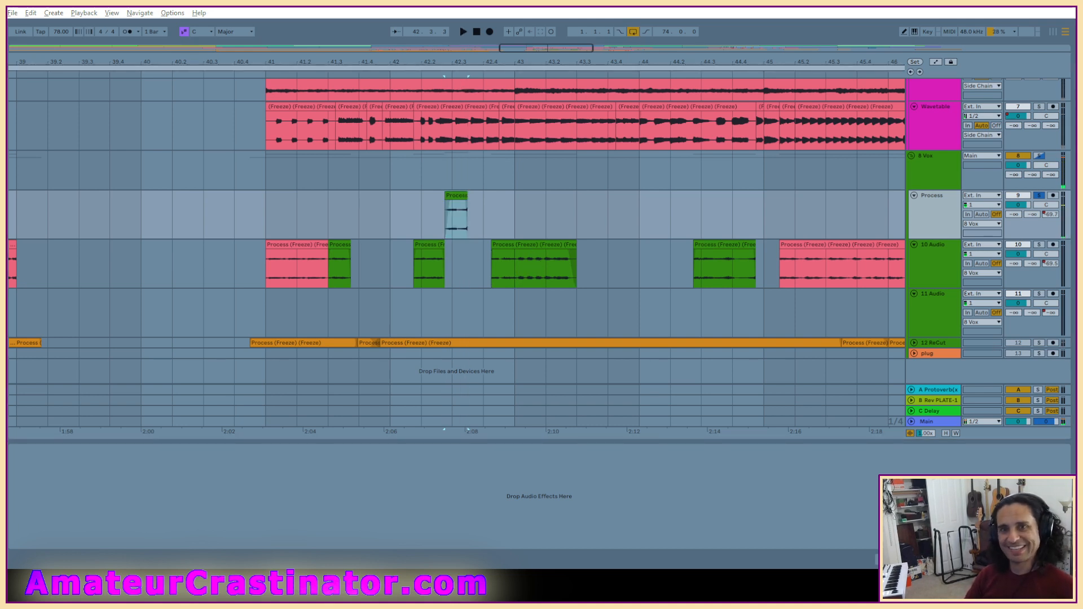
{"action": "left_click", "coordinate": [57, 535]}
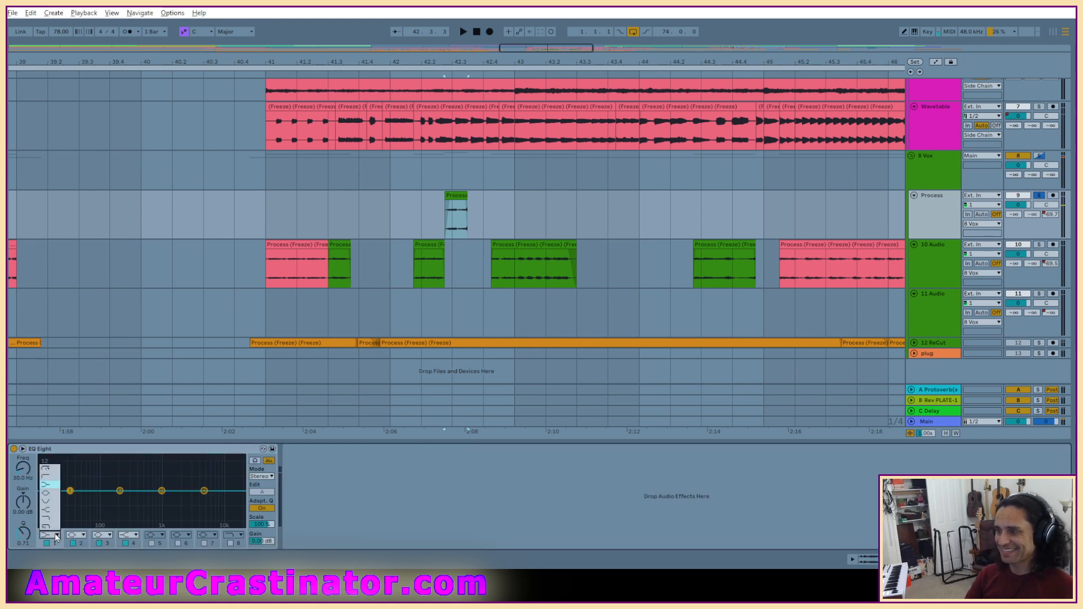
{"action": "left_click", "coordinate": [52, 480]}
{"action": "key", "text": "space"}
{"action": "left_click_drag", "start_coordinate": [22, 468], "coordinate": [23, 440]}
{"action": "key", "text": "space"}
{"action": "key", "text": "space"}
{"action": "key", "text": "space"}
{"action": "key", "text": "space"}
{"action": "key", "text": "space"}
{"action": "key", "text": "space"}
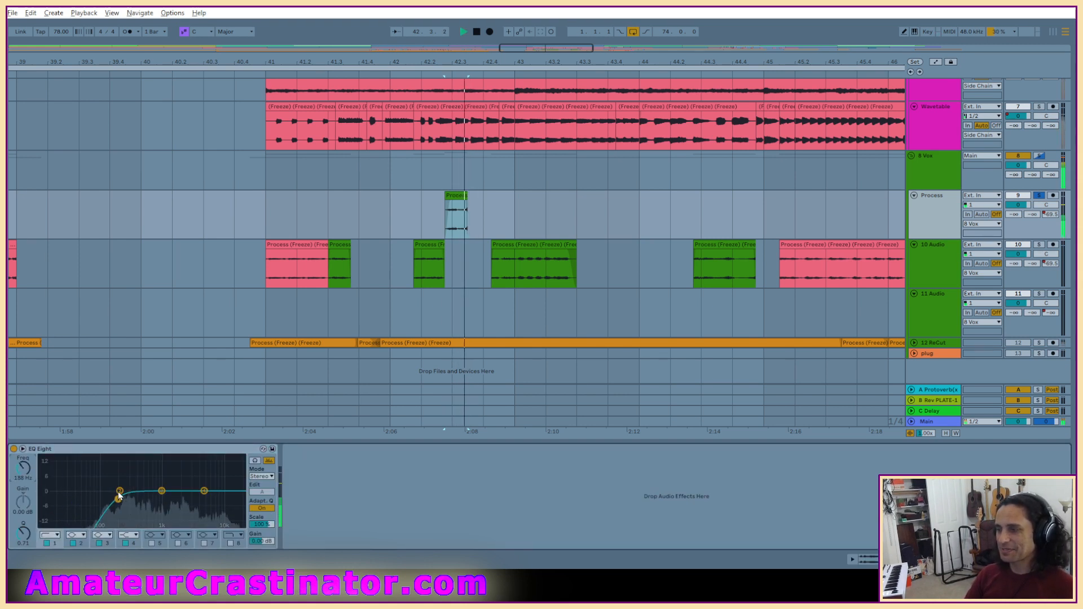
Cut EQ band 2 by about 3.1 dB at 417 Hz and narrow its Q to about 2 while auditioning the clip.
{"action": "key", "text": "space"}
{"action": "mouse_move", "coordinate": [120, 492]}
{"action": "left_mouse_down"}
{"action": "mouse_move", "coordinate": [147, 496]}
{"action": "mouse_move", "coordinate": [139, 499]}
{"action": "left_mouse_up"}
{"action": "key", "text": "space"}
{"action": "key", "text": "space"}
{"action": "key", "text": "space"}
{"action": "key", "text": "space"}
{"action": "key", "text": "space"}
{"action": "key", "text": "space"}
{"action": "key", "text": "space"}
{"action": "key", "text": "space"}
{"action": "key", "text": "space"}
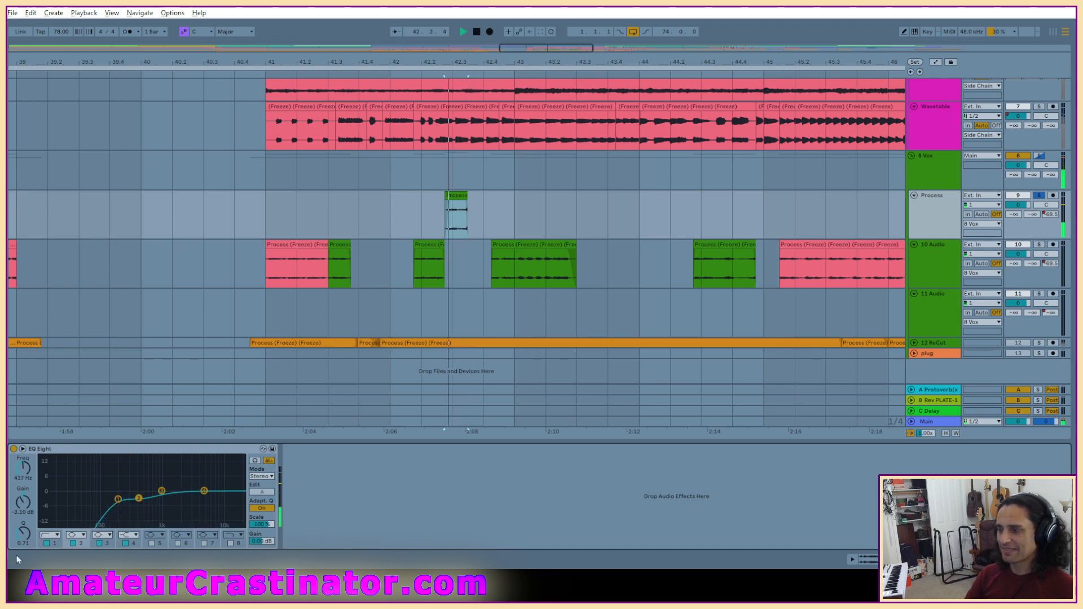
{"action": "key", "text": "space"}
{"action": "left_click_drag", "start_coordinate": [23, 533], "coordinate": [23, 508]}
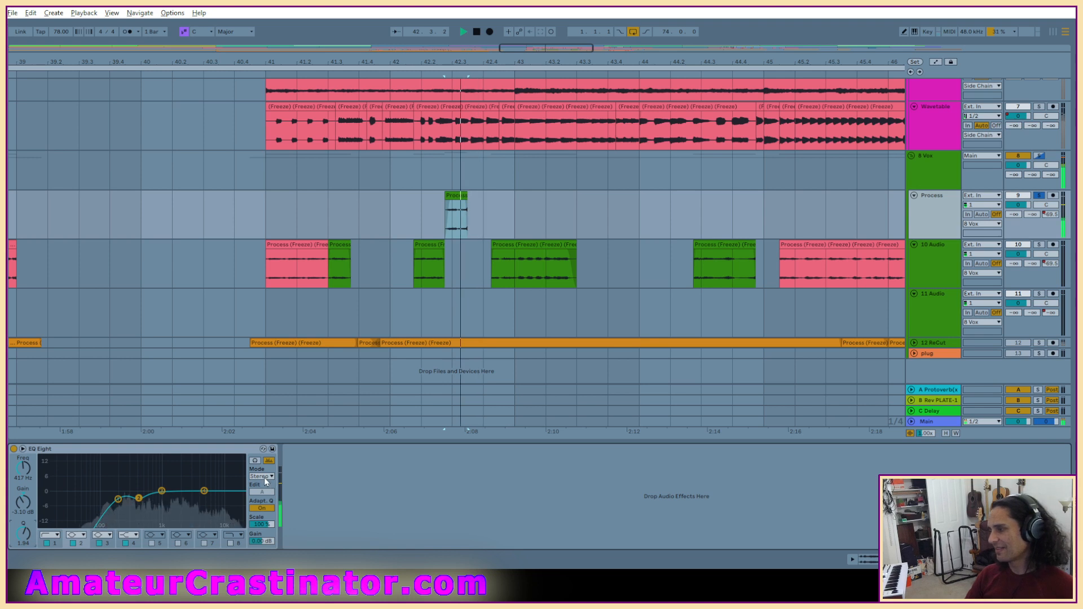
Try EQ Eight in M/S mode with the other channel's curve shown for editing, and return it to Stereo.
{"action": "key", "text": "space"}
{"action": "left_click", "coordinate": [262, 476]}
{"action": "left_click", "coordinate": [258, 501]}
{"action": "left_click", "coordinate": [263, 492]}
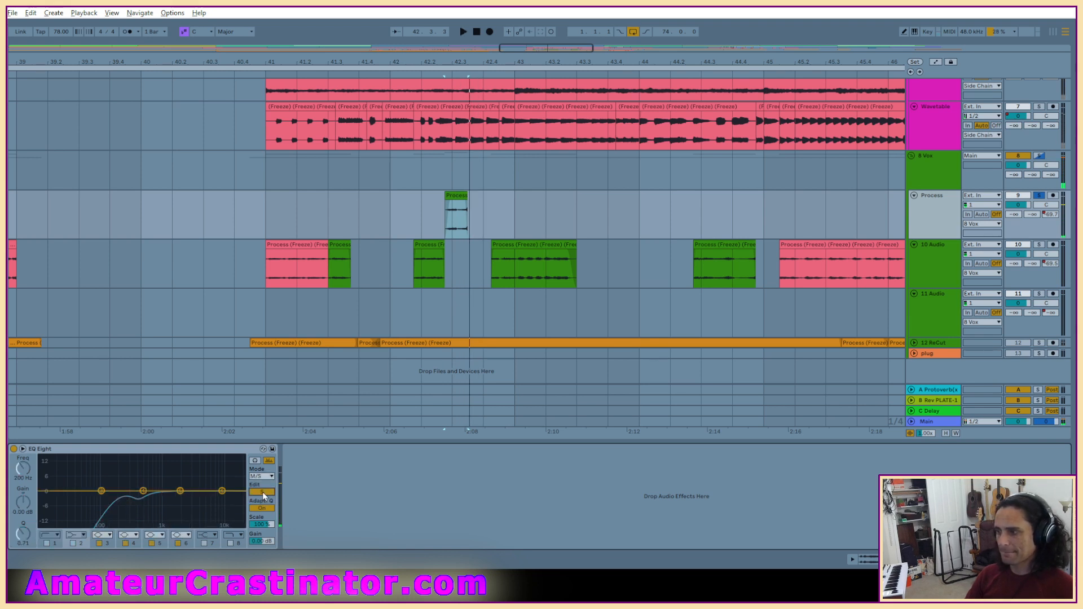
{"action": "key", "text": "space"}
{"action": "key", "text": "space"}
{"action": "left_click", "coordinate": [262, 476]}
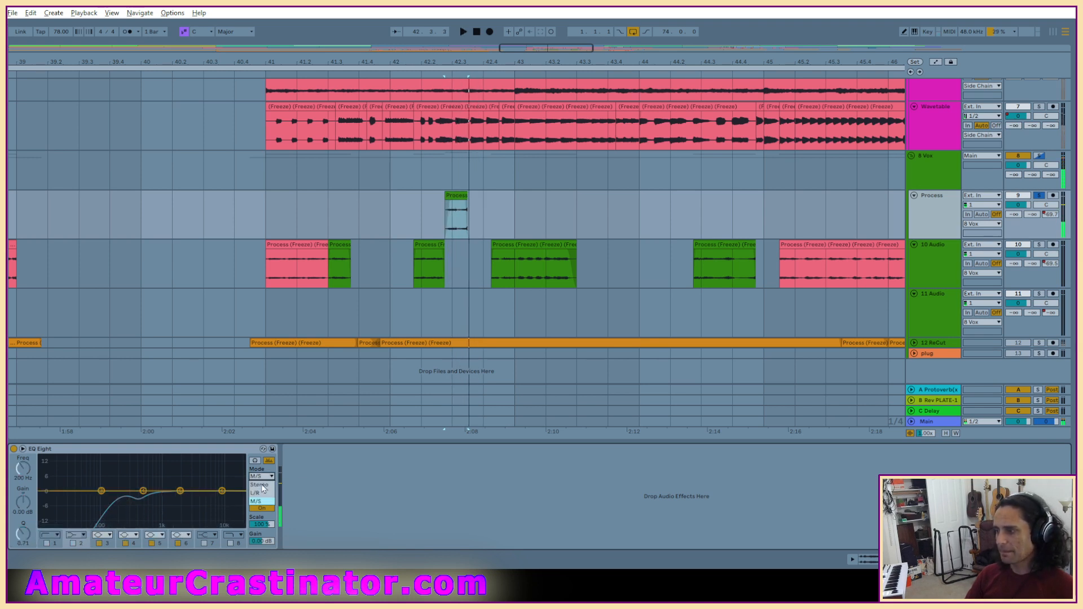
{"action": "left_click", "coordinate": [261, 477]}
{"action": "left_click", "coordinate": [260, 486]}
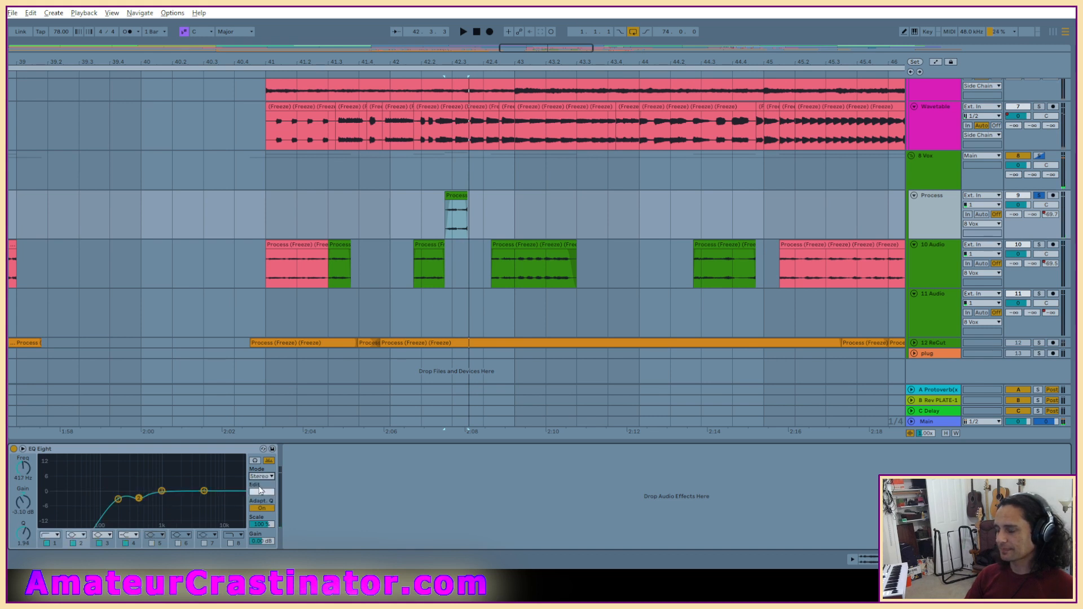
Cut EQ band 3 by about 2.1 dB near 1.2 kHz with a Q of 1.78 while auditioning the clip.
{"action": "key", "text": "space"}
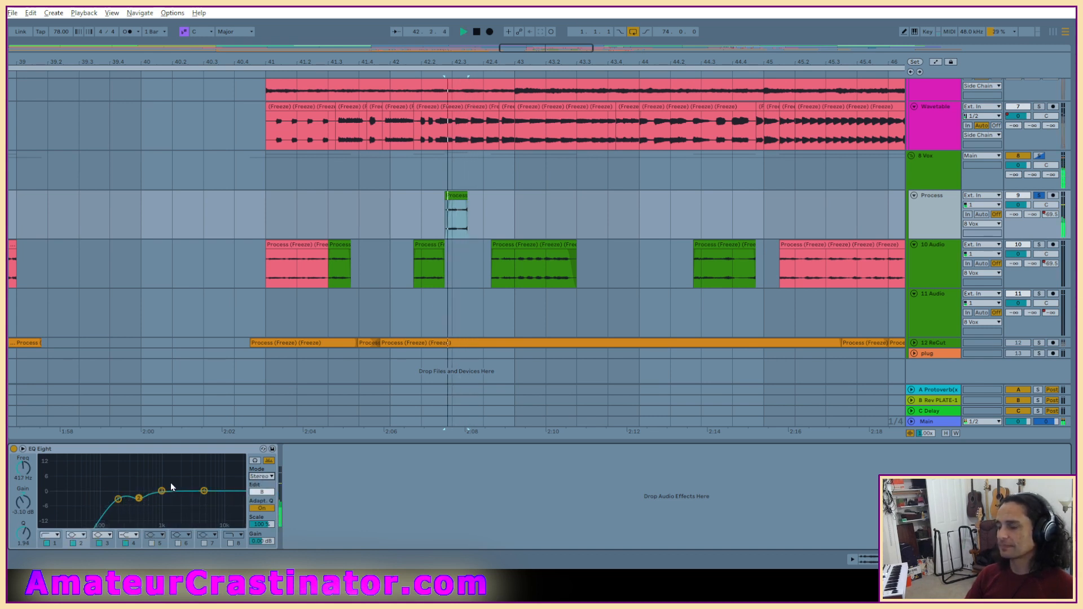
{"action": "mouse_move", "coordinate": [162, 492]}
{"action": "left_mouse_down"}
{"action": "mouse_move", "coordinate": [141, 499]}
{"action": "mouse_move", "coordinate": [197, 496]}
{"action": "mouse_move", "coordinate": [167, 496]}
{"action": "left_mouse_up"}
{"action": "key", "text": "space"}
{"action": "key", "text": "space"}
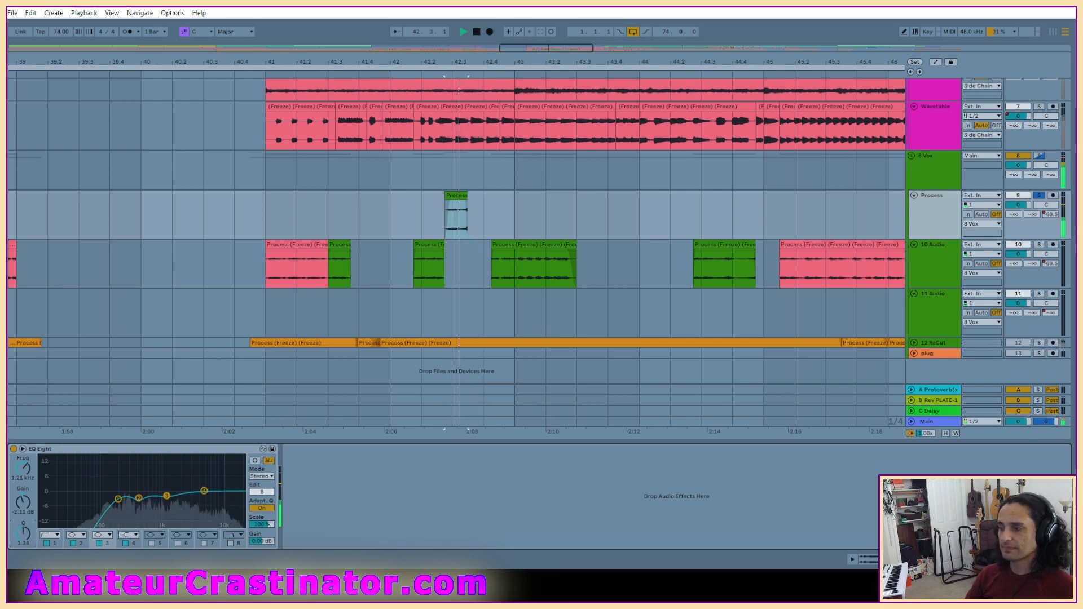
{"action": "key", "text": "space"}
{"action": "left_click_drag", "start_coordinate": [23, 533], "coordinate": [23, 514]}
{"action": "key", "text": "space"}
{"action": "key", "text": "space"}
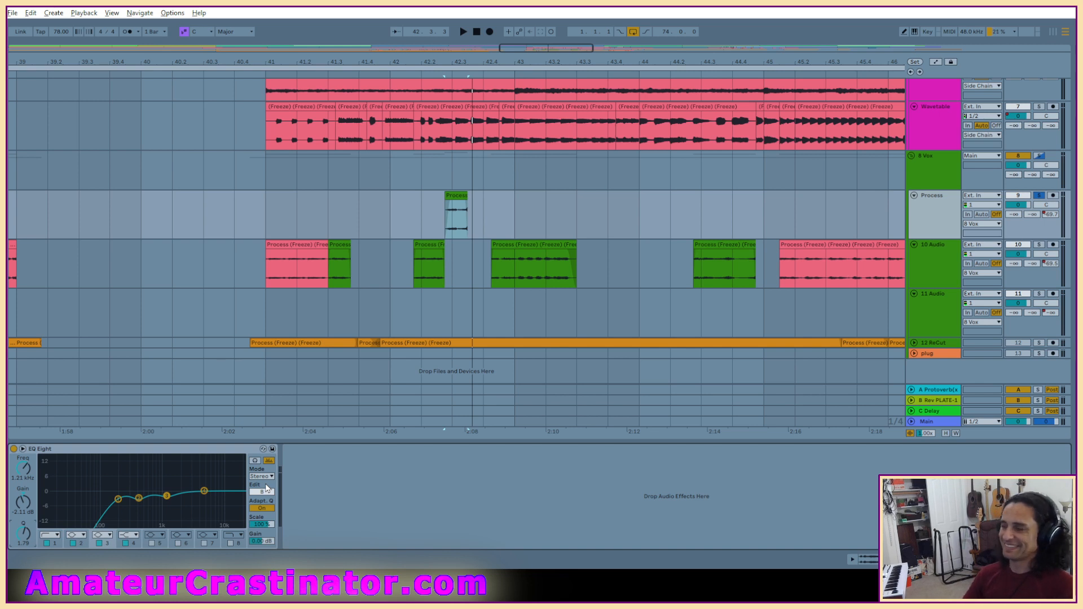
Replay the equalized green clip several times with the Process track still soloed.
{"action": "key", "text": "space"}
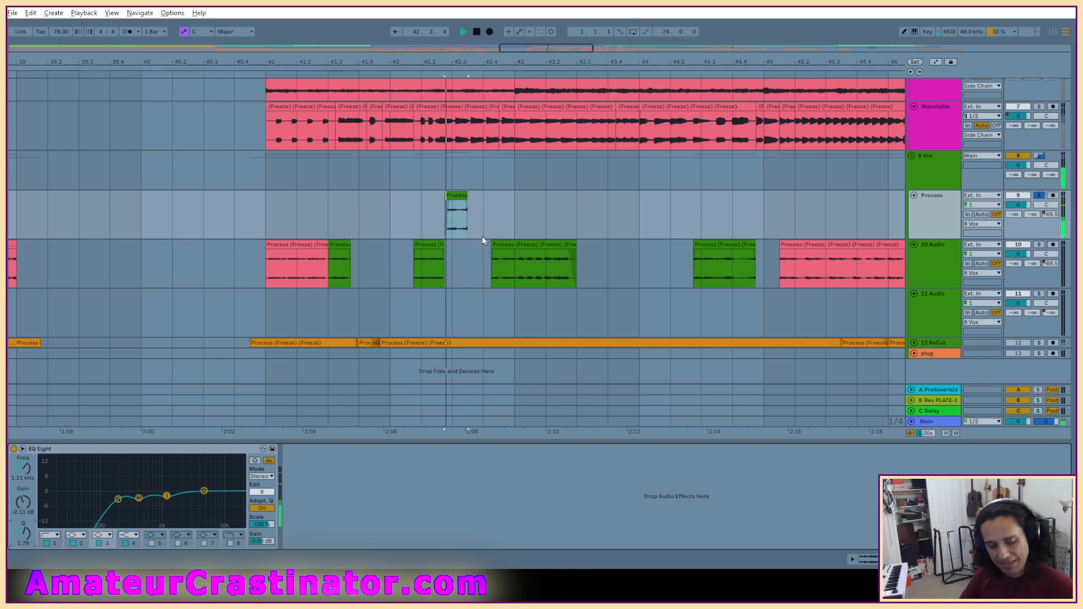
{"action": "key", "text": "space"}
{"action": "key", "text": "space"}
{"action": "key", "text": "space"}
{"action": "key", "text": "space"}
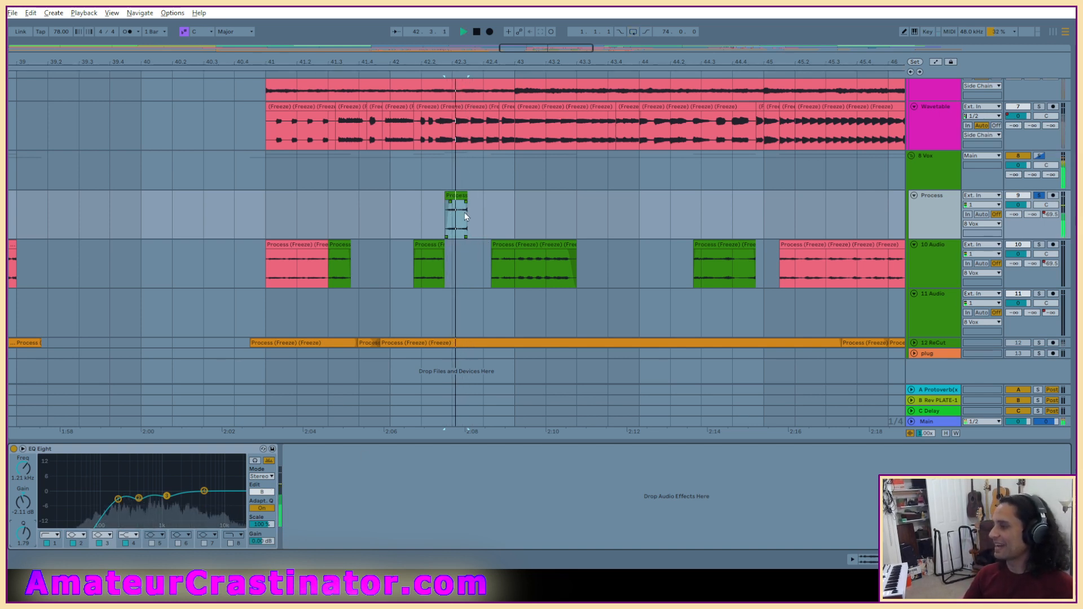
{"action": "key", "text": "space"}
{"action": "key", "text": "space"}
{"action": "key", "text": "ctrl+l"}
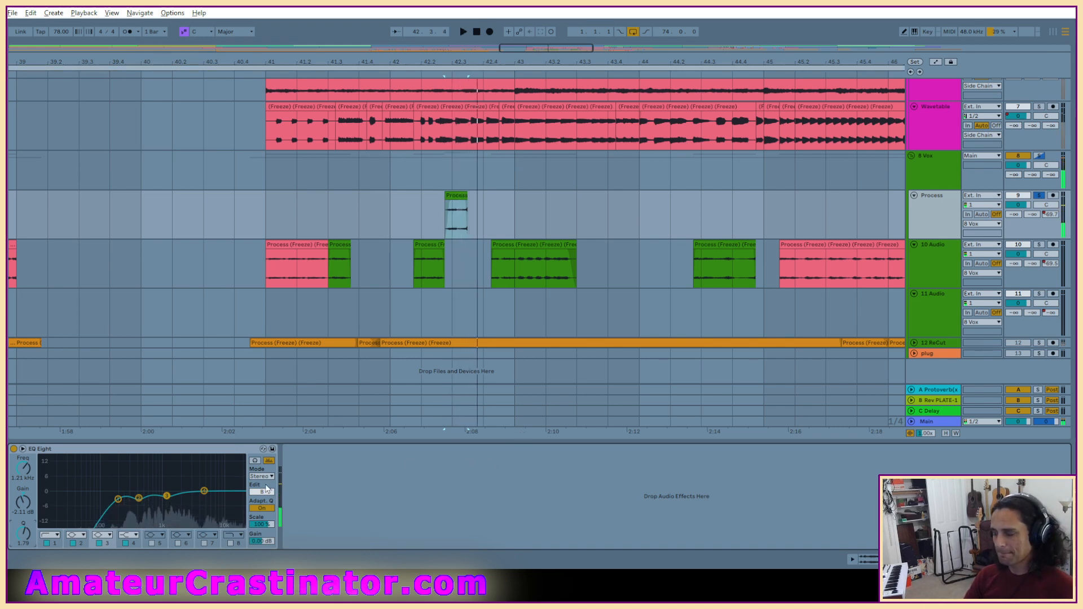
{"action": "key", "text": "space"}
Unsolo the Process track, hear the clip in the full mix, and freeze and flatten the track.
{"action": "key", "text": "s"}
{"action": "key", "text": "space"}
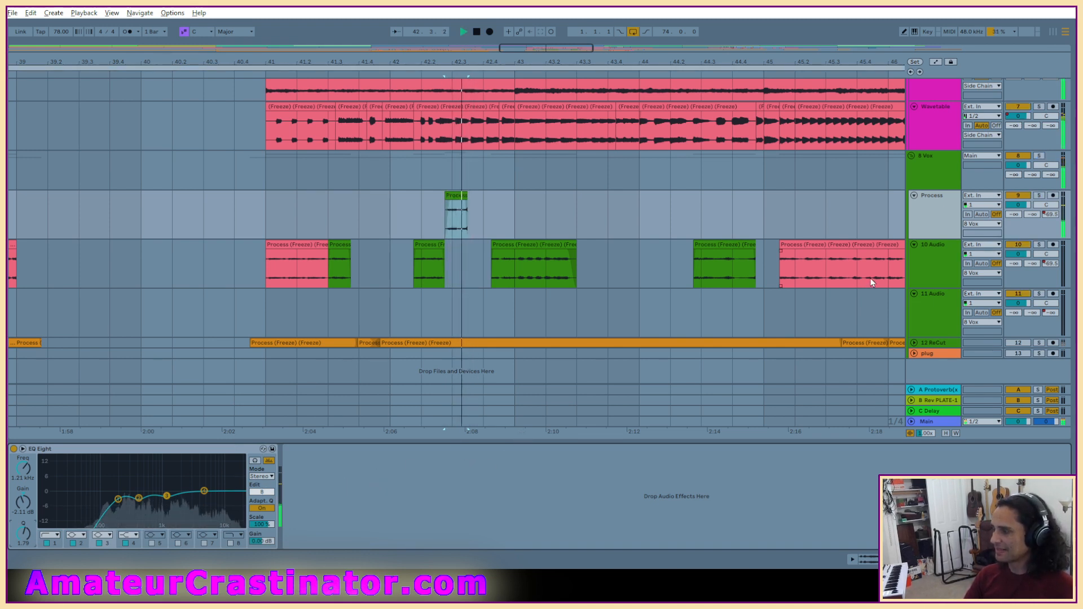
{"action": "key", "text": "space"}
{"action": "right_click", "coordinate": [923, 217]}
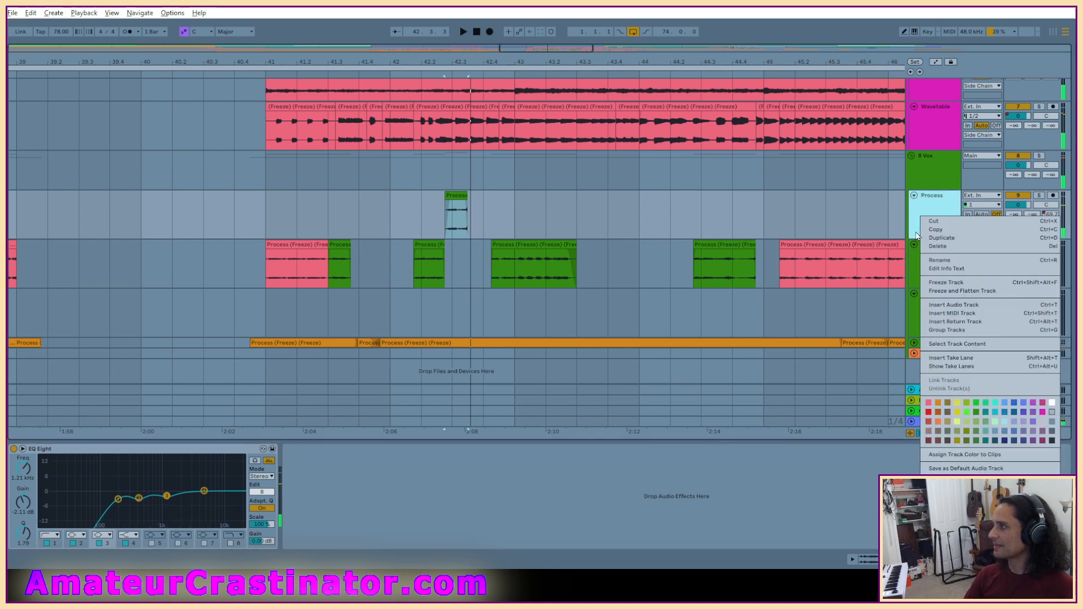
{"action": "left_click", "coordinate": [948, 292]}
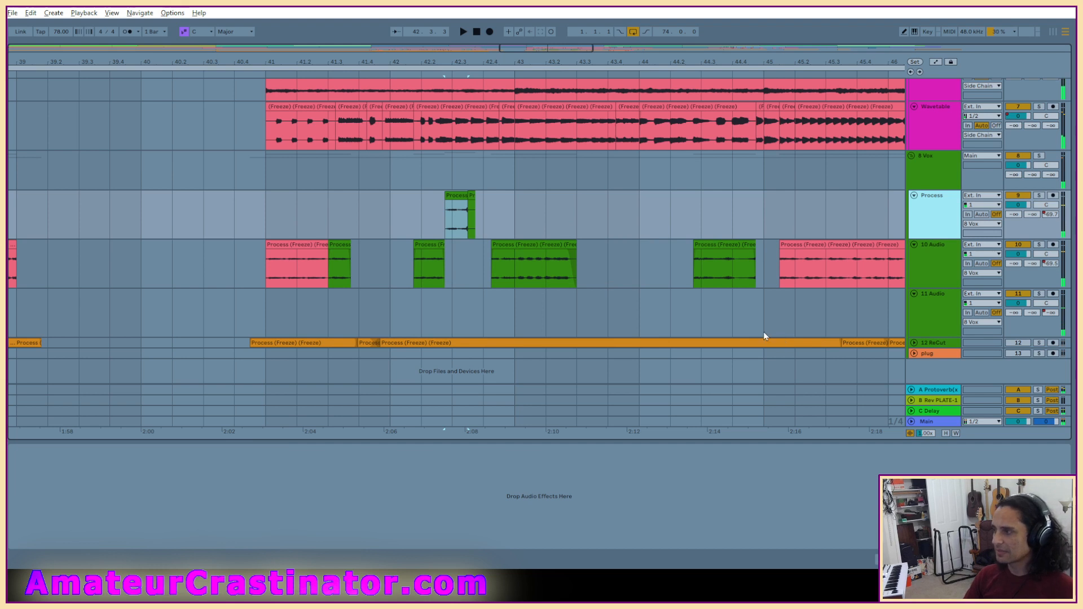
Raise the flattened Process clip's gain to 3.9 dB and delete the short leftover tail clip after it.
{"action": "double_click", "coordinate": [458, 195]}
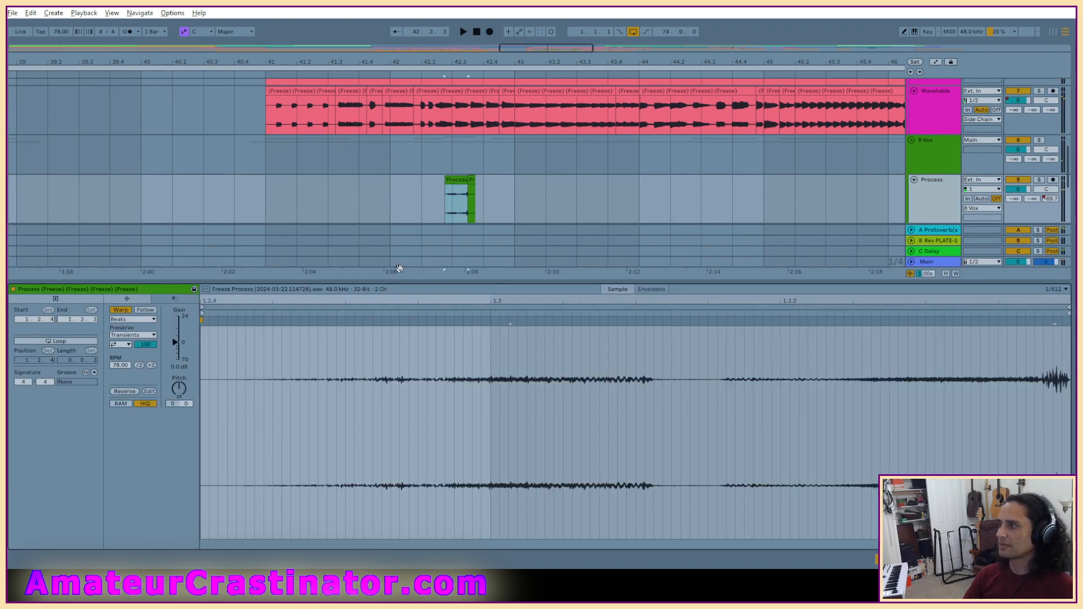
{"action": "left_click_drag", "start_coordinate": [175, 343], "coordinate": [175, 338]}
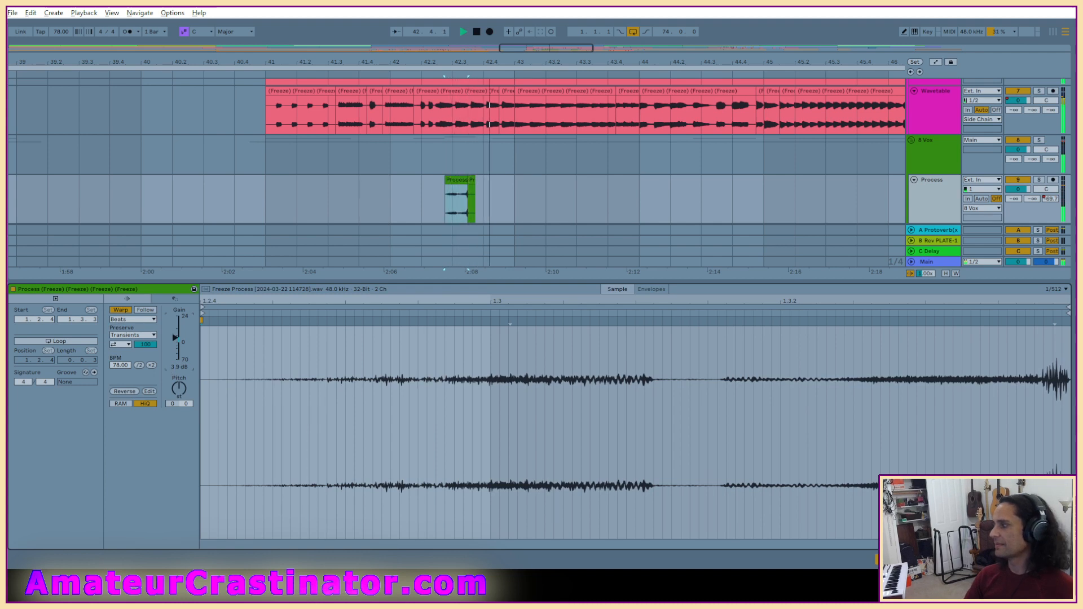
{"action": "key", "text": "shift+Tab"}
{"action": "left_click", "coordinate": [472, 307]}
{"action": "key", "text": "Delete"}
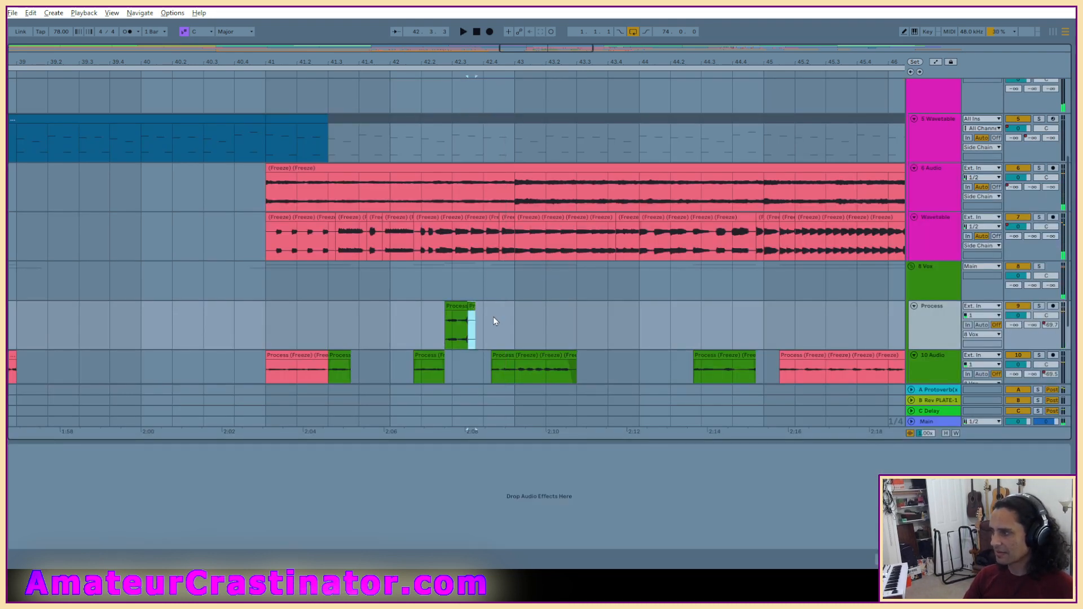
Audition the Wavetable track soloed from bar 42.2, and listen on through the full mix around the Process clip.
{"action": "scroll", "coordinate": [439, 232], "scroll_direction": "up", "scroll_amount": 5}
{"action": "left_click", "coordinate": [359, 241]}
{"action": "key", "text": "s"}
{"action": "key", "text": "space"}
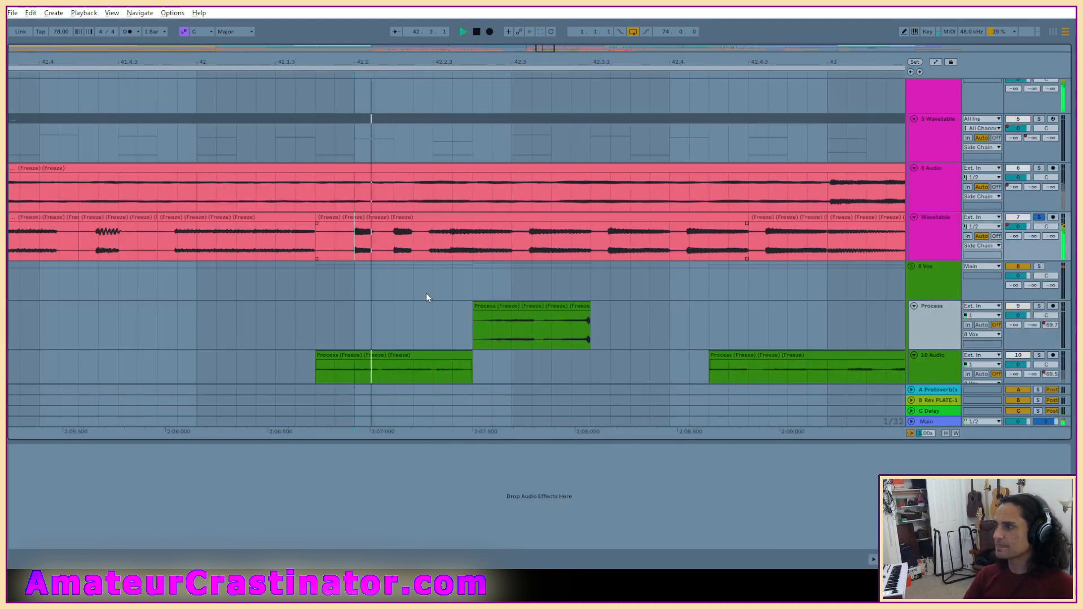
{"action": "scroll", "coordinate": [519, 259], "scroll_direction": "up", "scroll_amount": 2}
{"action": "scroll", "coordinate": [564, 242], "scroll_direction": "down", "scroll_amount": 3}
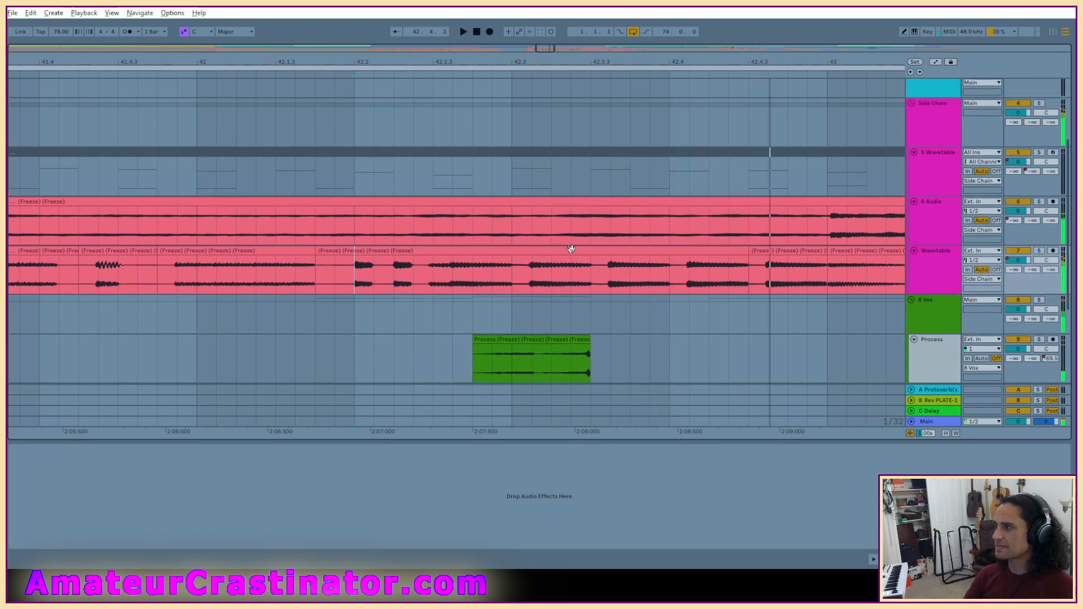
{"action": "scroll", "coordinate": [592, 271], "scroll_direction": "down", "scroll_amount": 5}
{"action": "scroll", "coordinate": [602, 284], "scroll_direction": "right", "scroll_amount": 3}
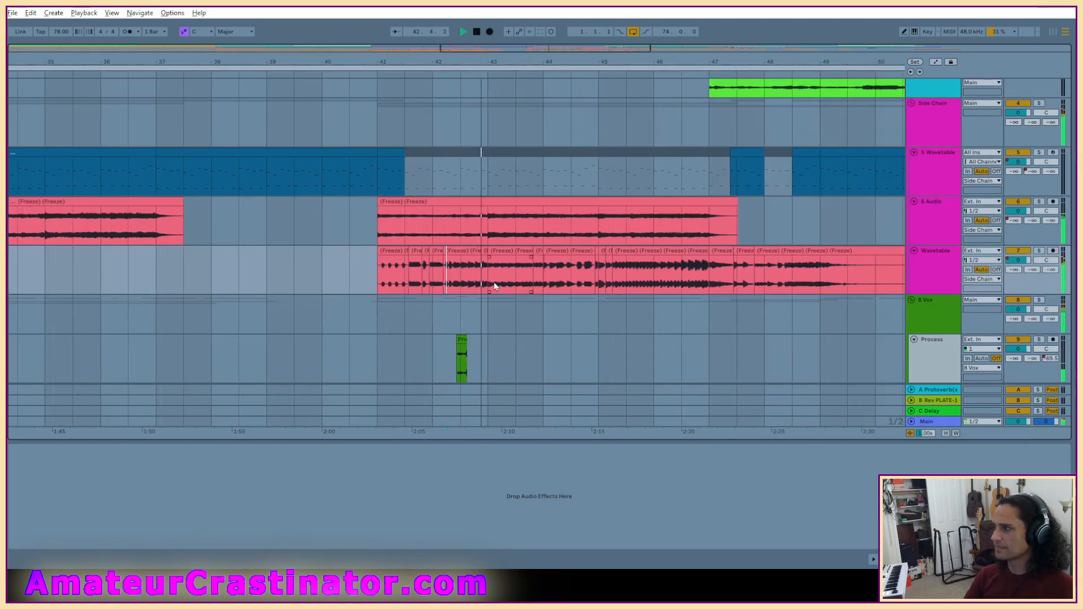
{"action": "scroll", "coordinate": [486, 277], "scroll_direction": "up", "scroll_amount": 4}
{"action": "scroll", "coordinate": [483, 275], "scroll_direction": "down", "scroll_amount": 6}
{"action": "scroll", "coordinate": [440, 277], "scroll_direction": "up", "scroll_amount": 2}
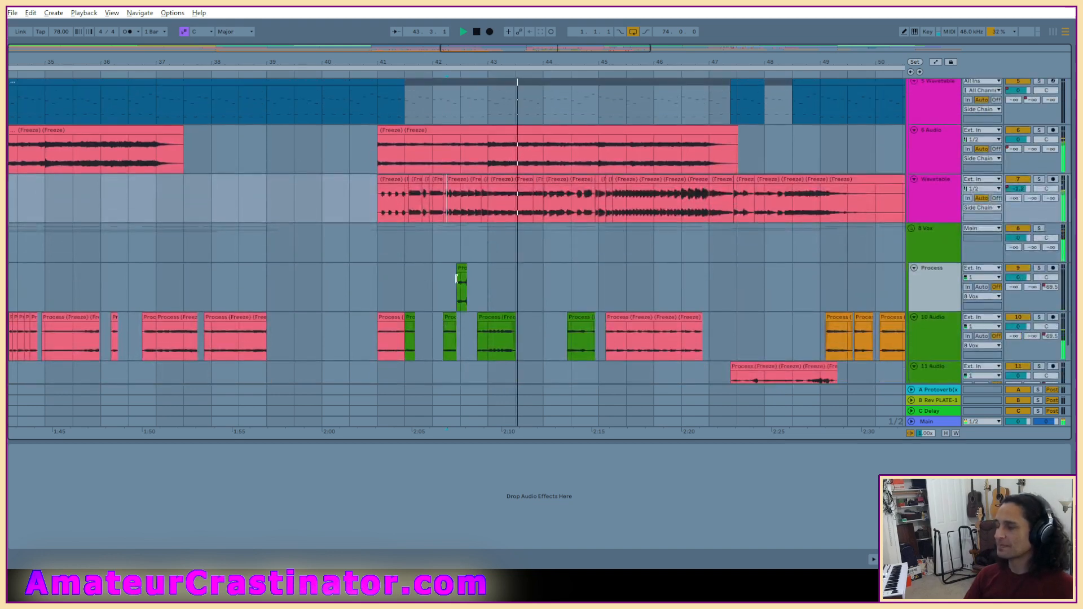
{"action": "scroll", "coordinate": [435, 277], "scroll_direction": "down", "scroll_amount": 2}
{"action": "scroll", "coordinate": [474, 279], "scroll_direction": "up", "scroll_amount": 3}
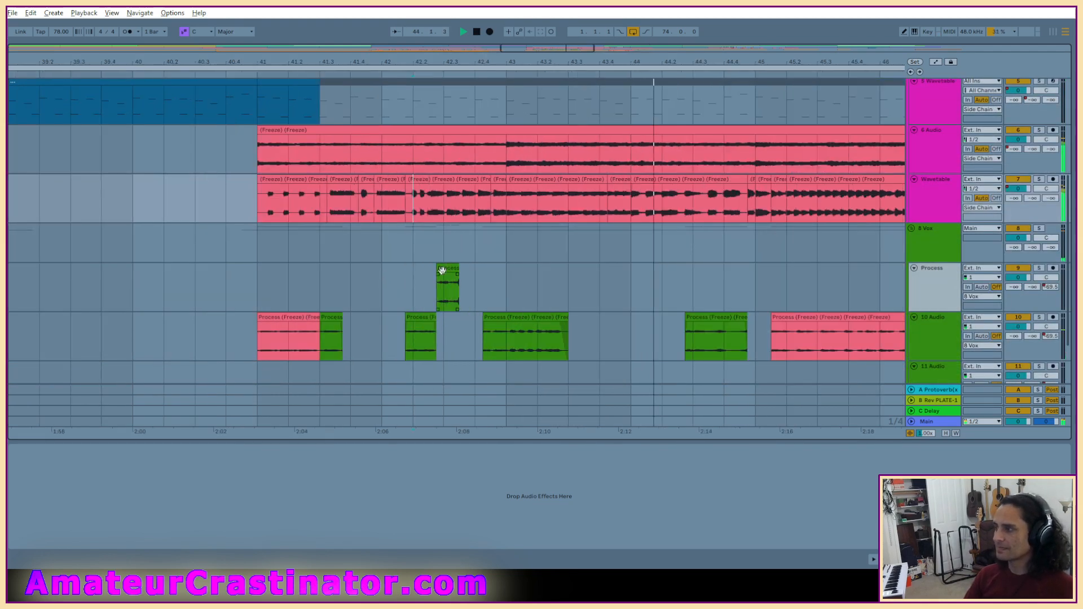
Try time-stretching the Process clip so it ends at bar 42.4, and play it back.
{"action": "scroll", "coordinate": [452, 288], "scroll_direction": "up", "scroll_amount": 3}
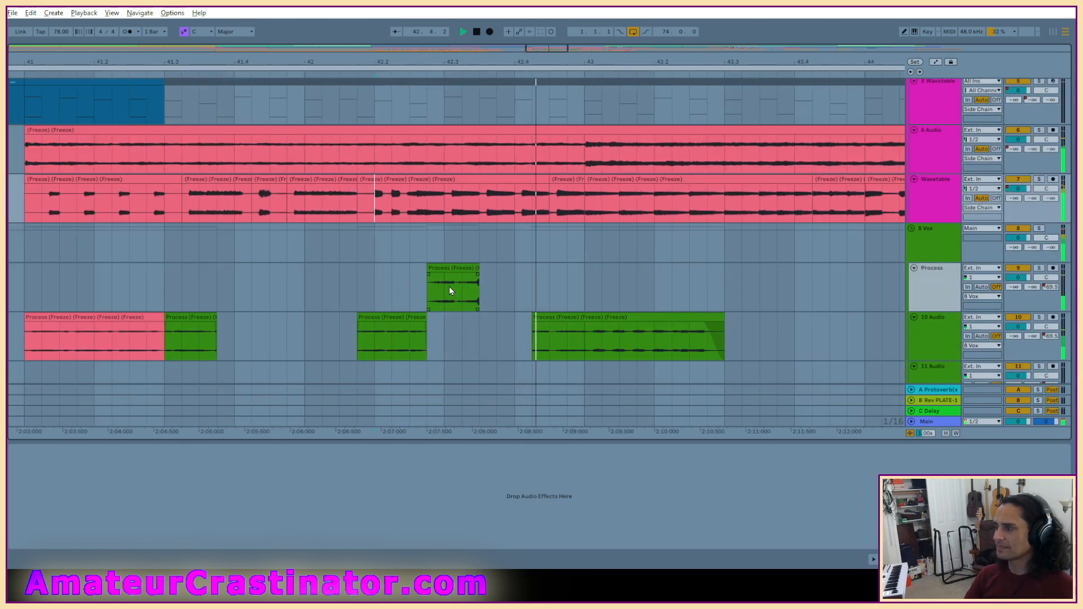
{"action": "scroll", "coordinate": [458, 290], "scroll_direction": "up", "scroll_amount": 2}
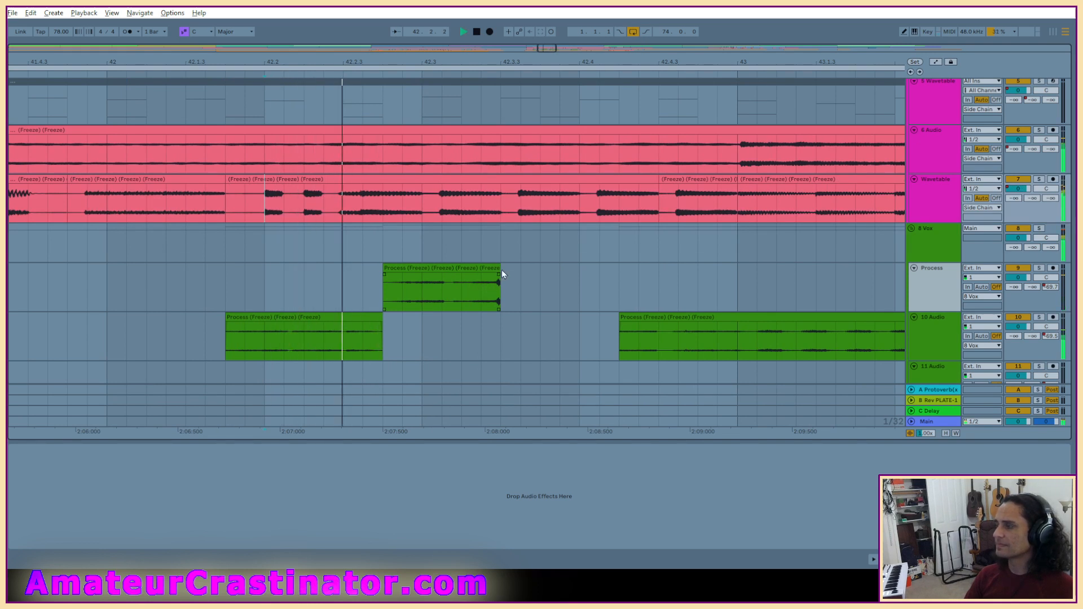
{"action": "left_click", "coordinate": [429, 273]}
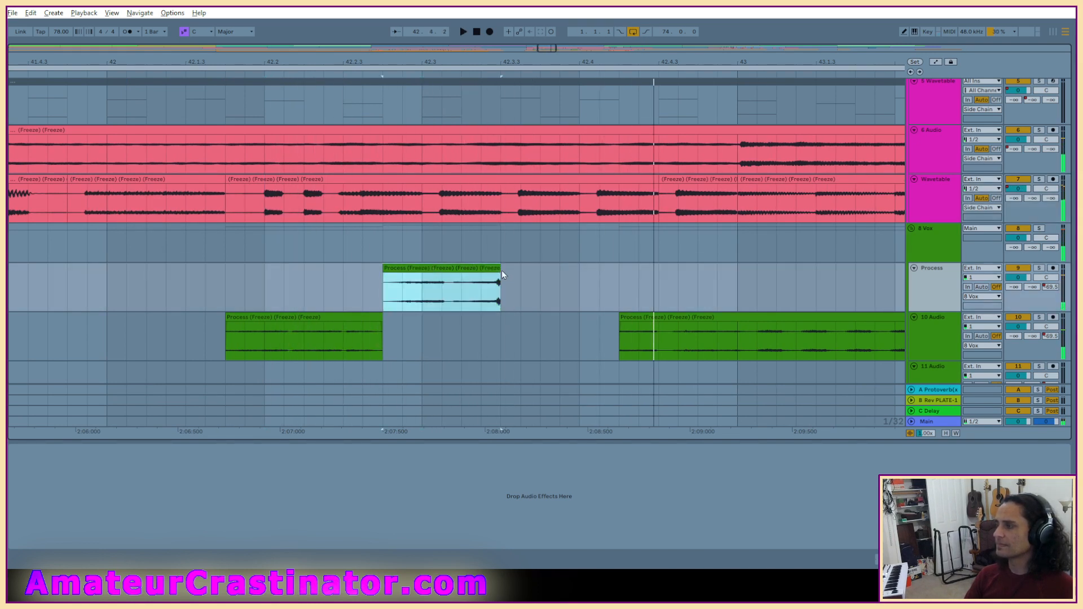
{"action": "left_click_drag", "start_coordinate": [498, 266], "coordinate": [581, 274]}
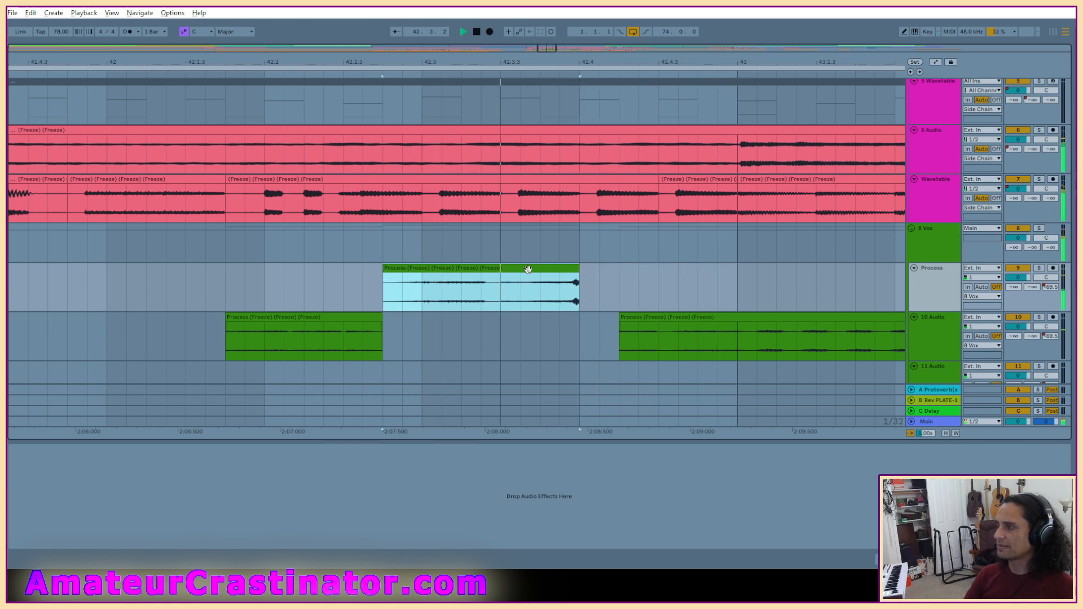
{"action": "key", "text": "space"}
Try a shorter stretch ending at 42.3.4, listen to it, and bring the Process clip's end back to 42.3.3.
{"action": "left_click", "coordinate": [580, 270]}
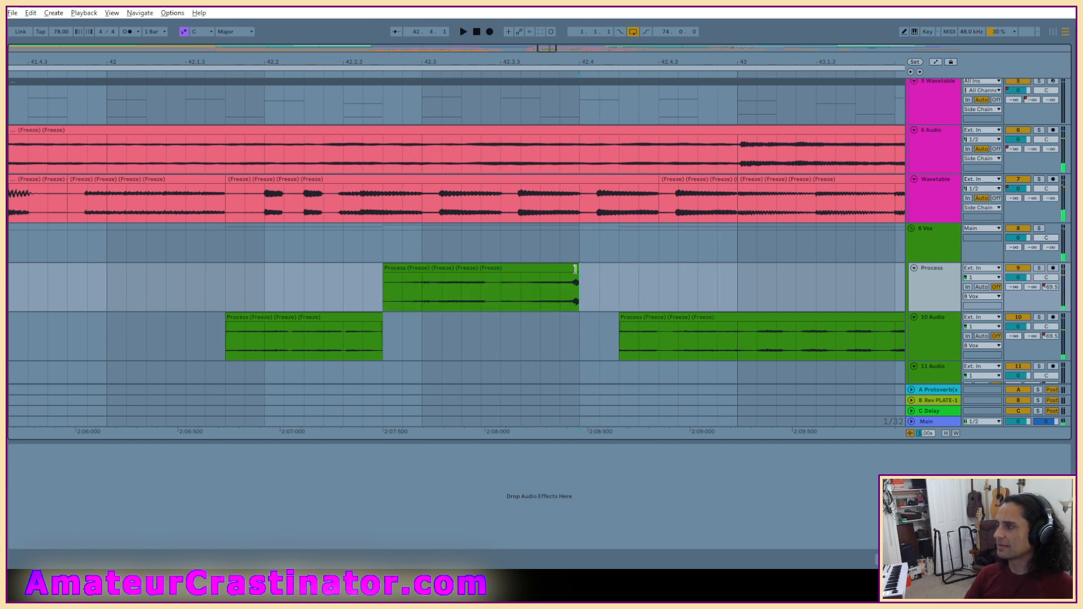
{"action": "left_click", "coordinate": [577, 269]}
{"action": "left_click_drag", "start_coordinate": [576, 268], "coordinate": [540, 270]}
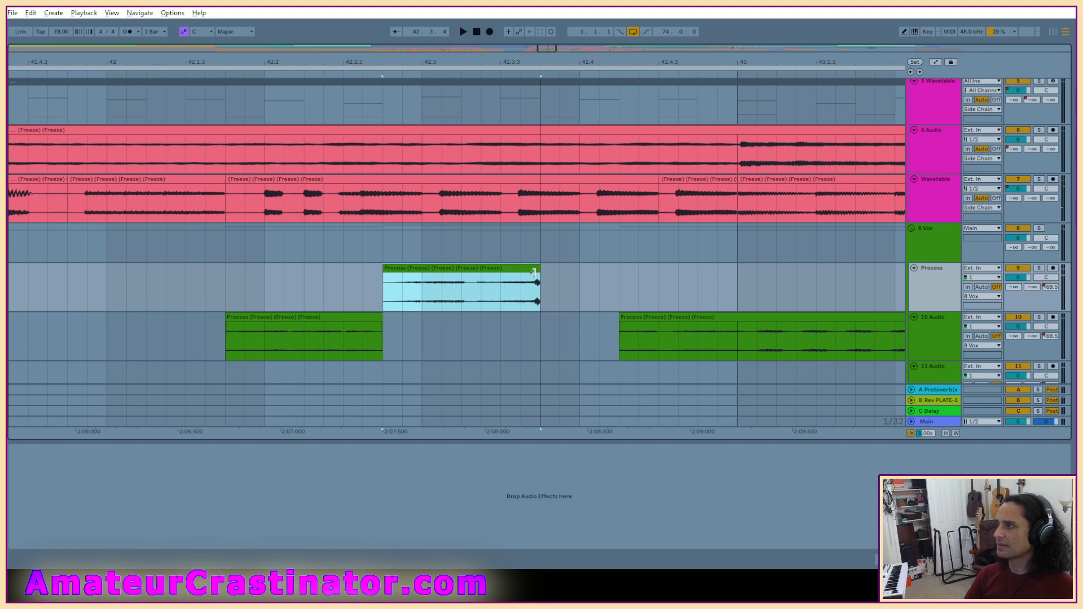
{"action": "key", "text": "space"}
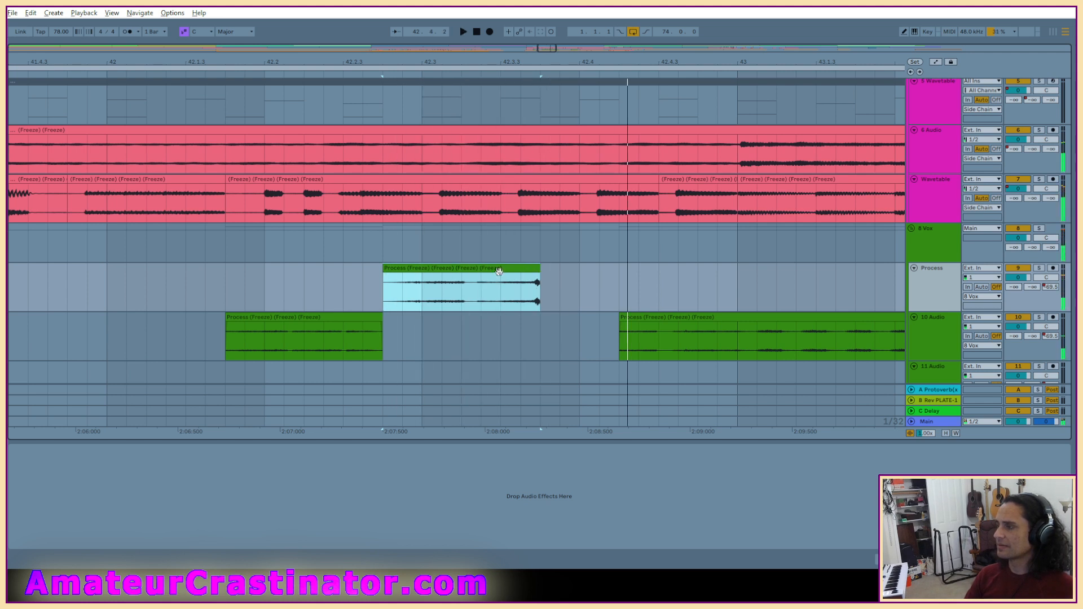
{"action": "left_click_drag", "start_coordinate": [522, 269], "coordinate": [497, 269]}
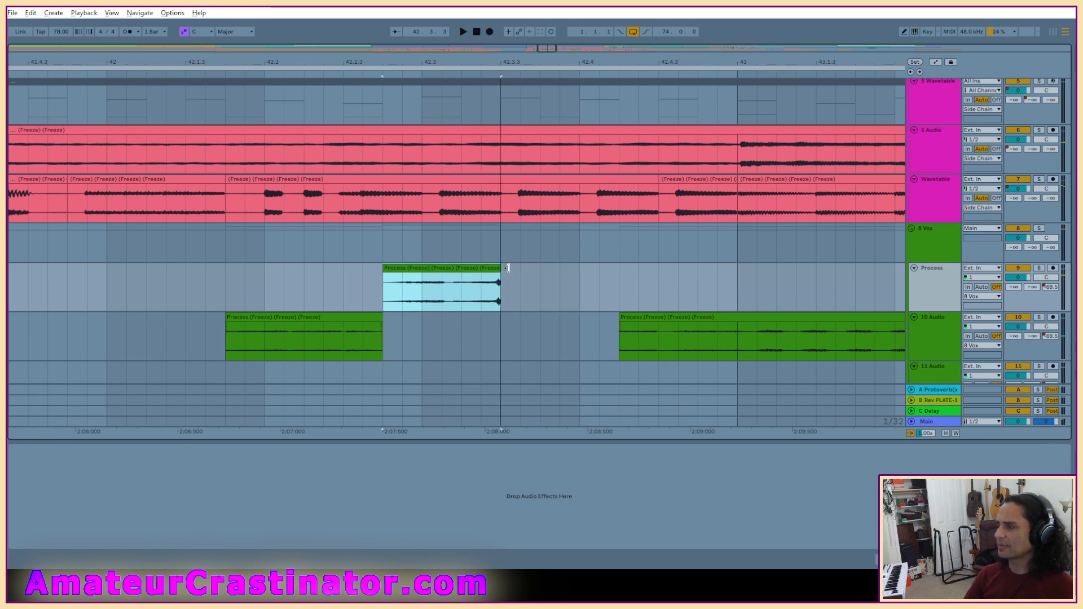
Stretch the Process clip slightly past 42.3.3 and add a very short fade-out at its end during playback.
{"action": "left_click_drag", "start_coordinate": [507, 268], "coordinate": [520, 269]}
{"action": "key", "text": "space"}
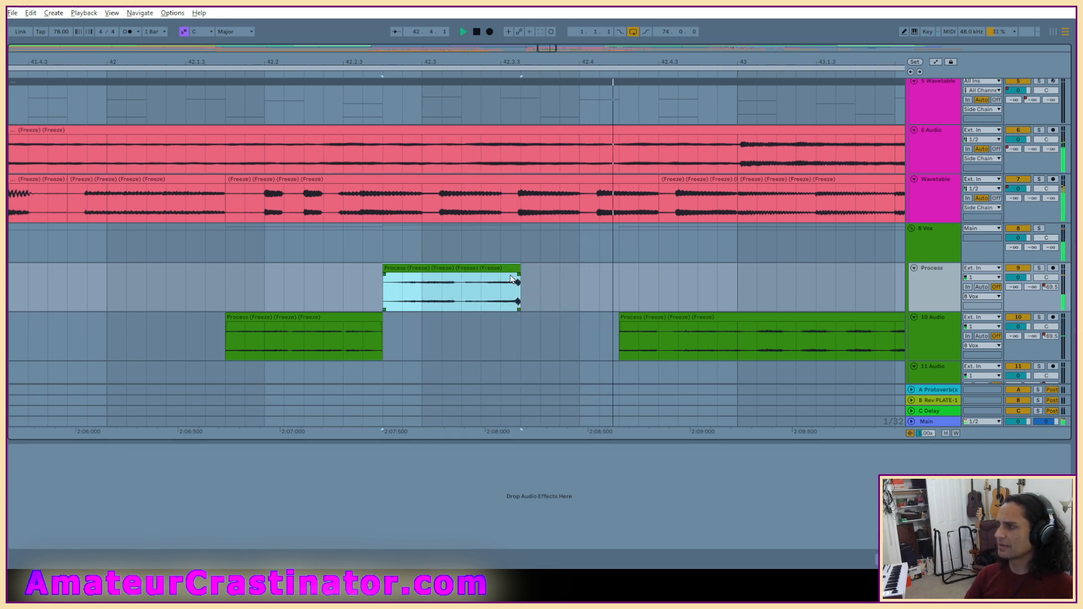
{"action": "left_click_drag", "start_coordinate": [511, 275], "coordinate": [514, 278]}
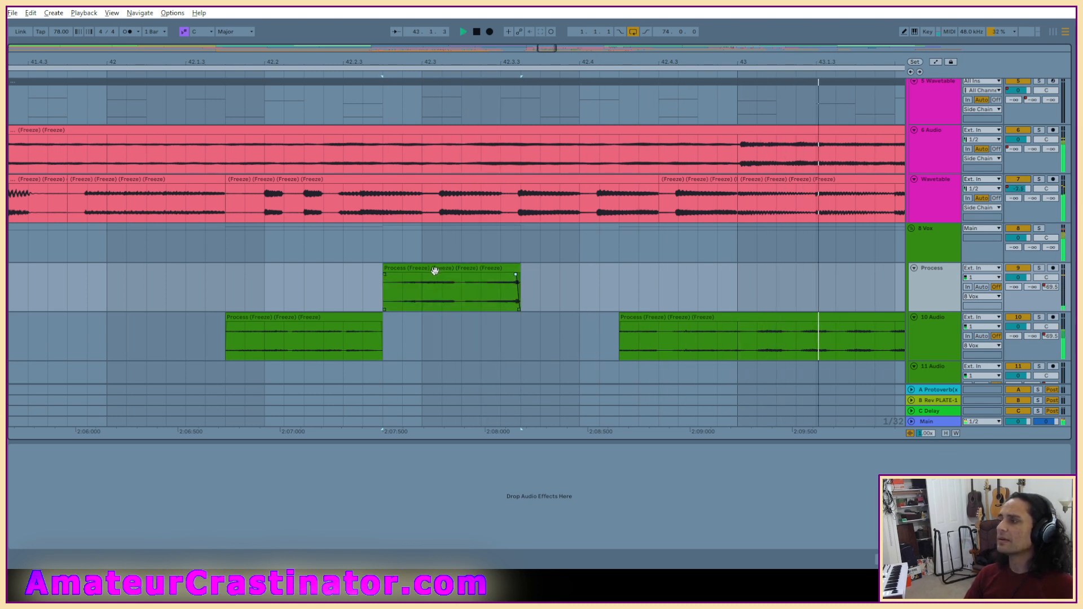
Show automation, draw a Wavetable track volume dip from about 42.2.3 that recovers at 42.3.3, and play from 42.2.
{"action": "key", "text": "a"}
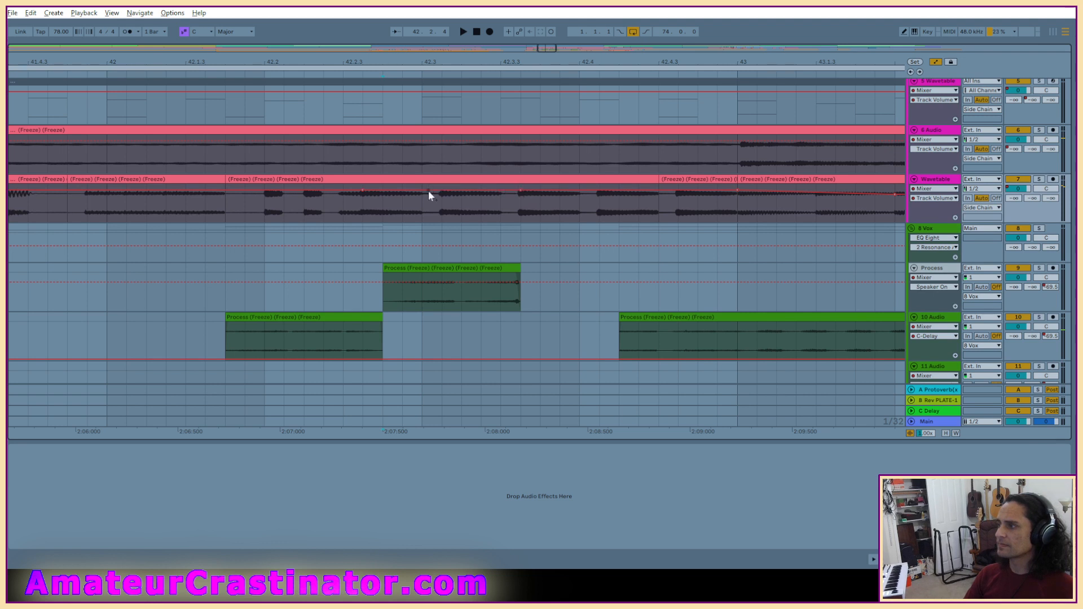
{"action": "left_click_drag", "start_coordinate": [432, 190], "coordinate": [518, 220]}
{"action": "left_click", "coordinate": [218, 211]}
{"action": "key", "text": "space"}
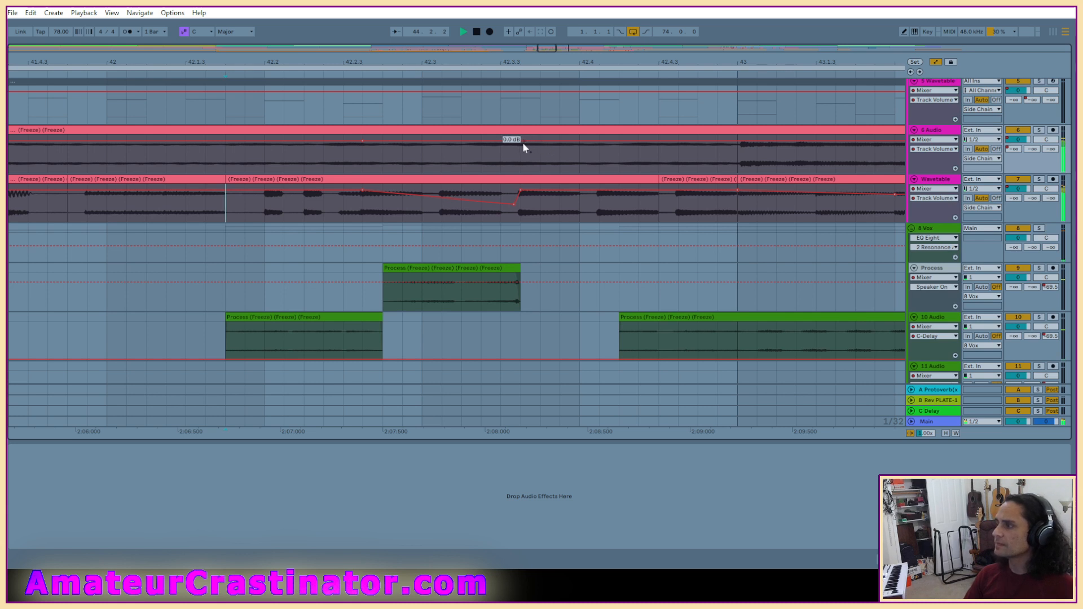
Dip the 6 Audio track's volume to about -15.6 dB just before 42.3.3 and replay the passage from bar 42.2.
{"action": "left_click_drag", "start_coordinate": [511, 141], "coordinate": [512, 155]}
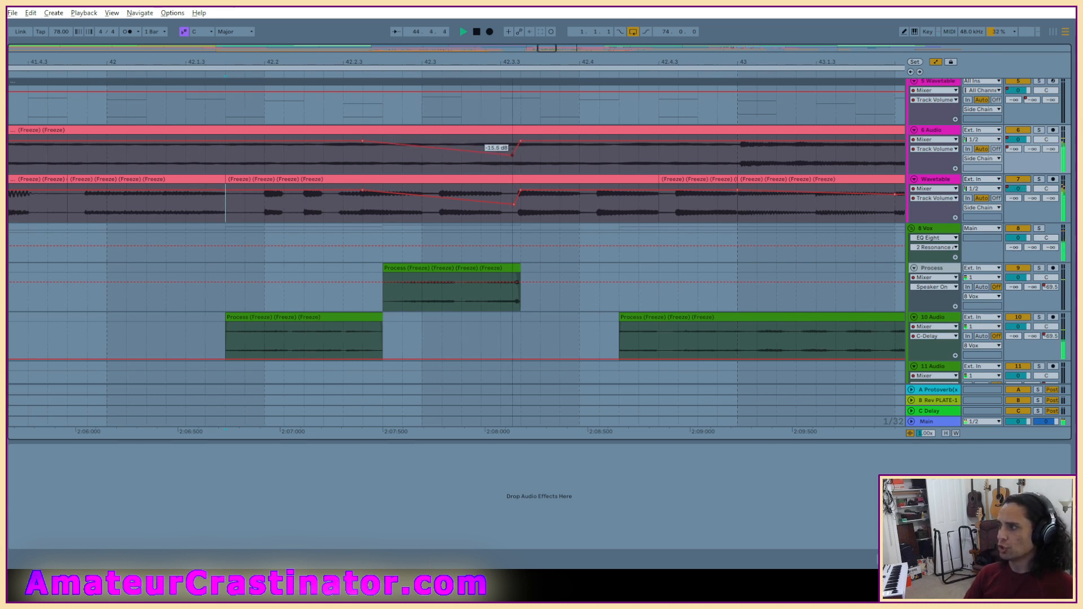
{"action": "key", "text": "space"}
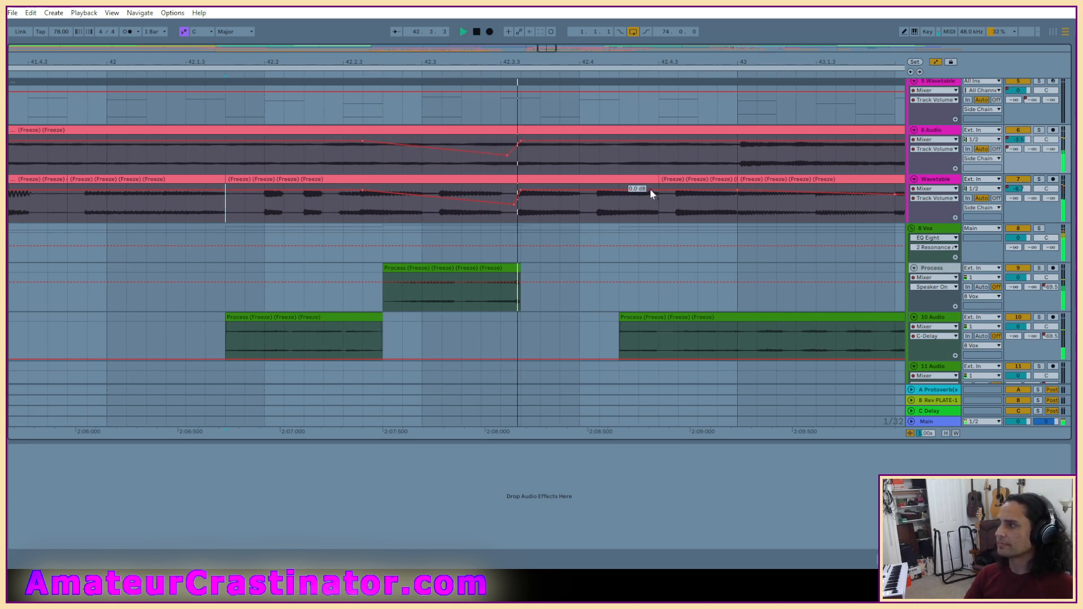
{"action": "scroll", "coordinate": [609, 183], "scroll_direction": "up", "scroll_amount": 4}
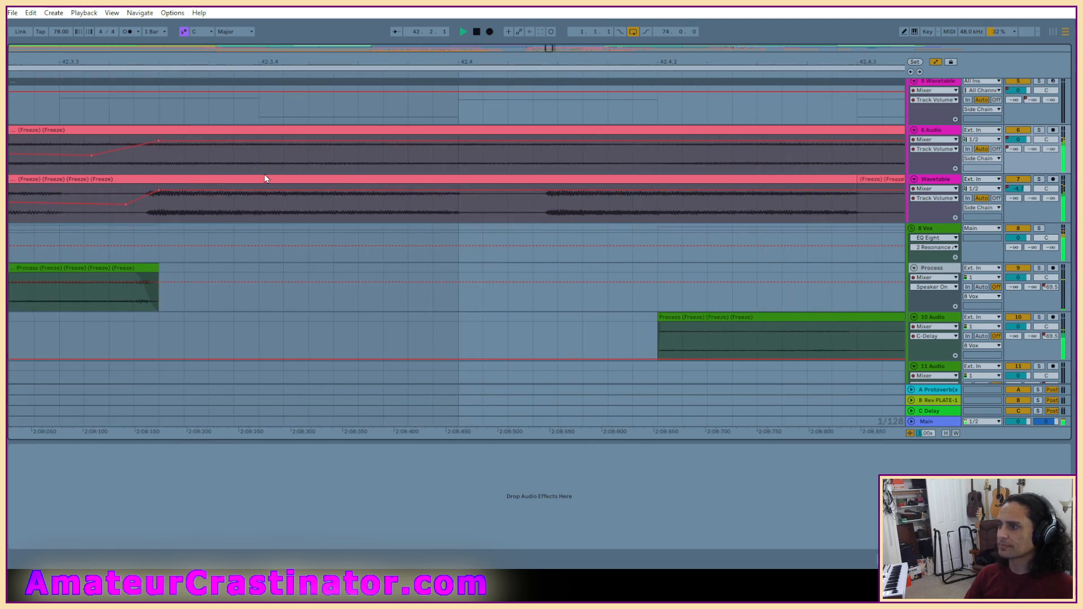
{"action": "scroll", "coordinate": [265, 179], "scroll_direction": "down", "scroll_amount": 2}
{"action": "key", "text": "space"}
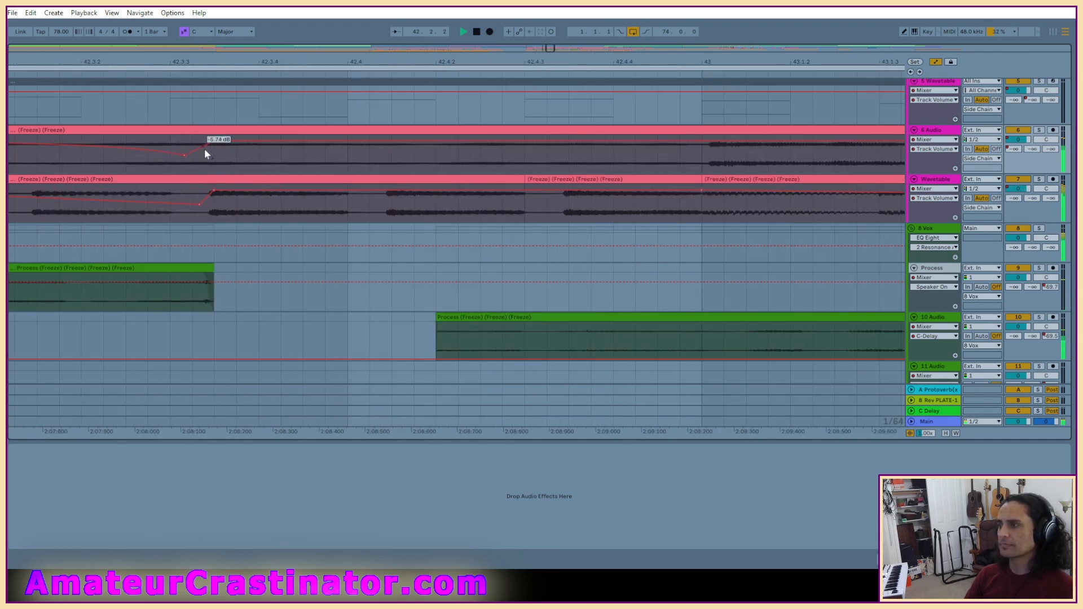
{"action": "scroll", "coordinate": [239, 168], "scroll_direction": "down", "scroll_amount": 3}
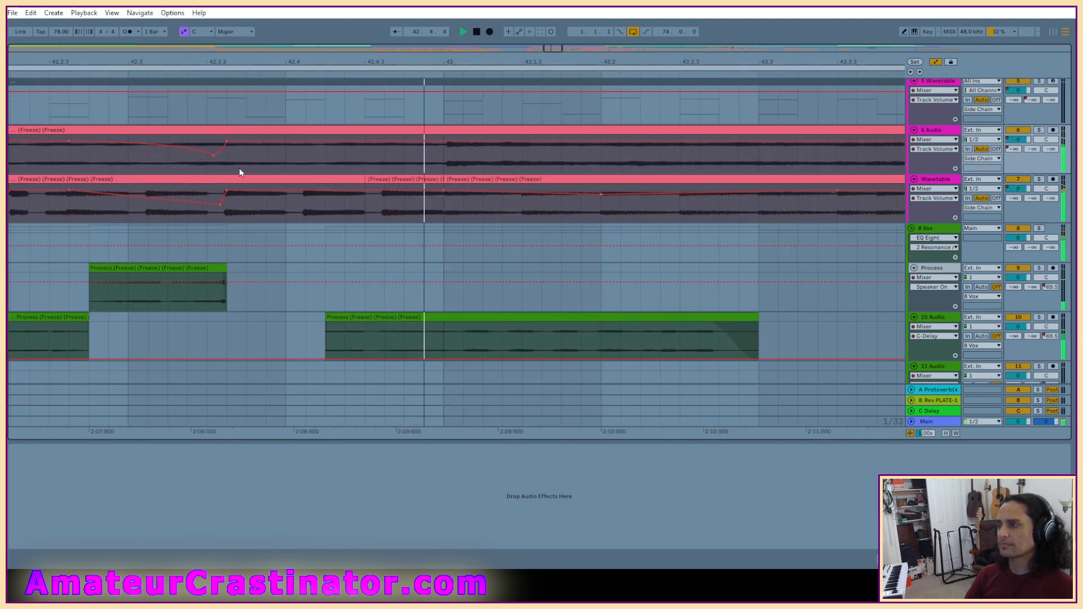
{"action": "left_click_drag", "start_coordinate": [207, 177], "coordinate": [391, 185]}
{"action": "scroll", "coordinate": [390, 185], "scroll_direction": "down", "scroll_amount": 3}
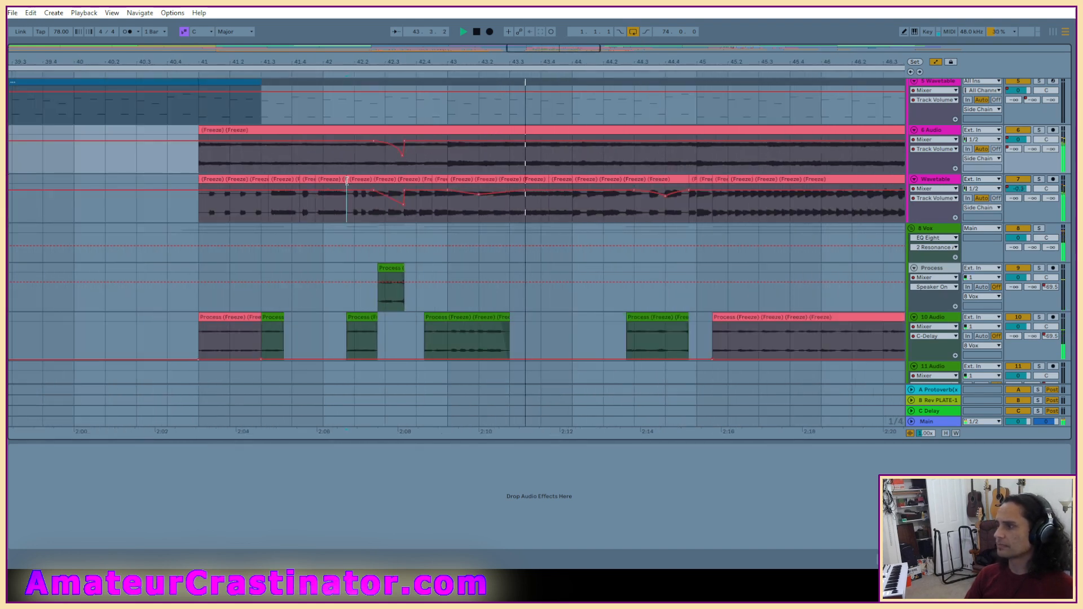
{"action": "scroll", "coordinate": [373, 192], "scroll_direction": "up", "scroll_amount": 5}
{"action": "key", "text": "space"}
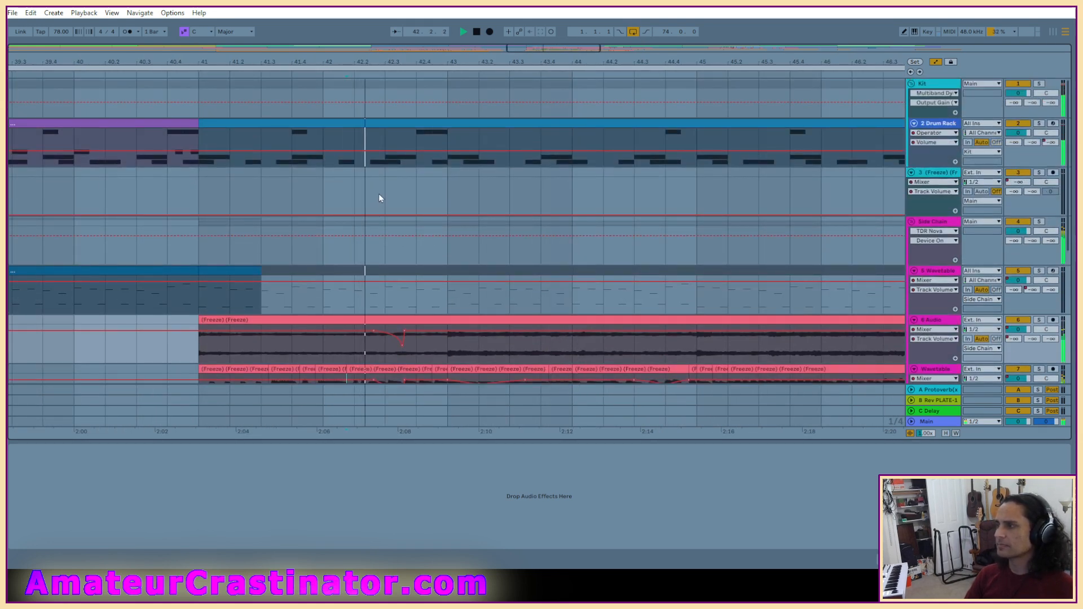
Open the Drum Rack clip, deactivate the kick note at 2.3, and play the passage back from around bar 42.
{"action": "double_click", "coordinate": [394, 127]}
{"action": "key", "text": "space"}
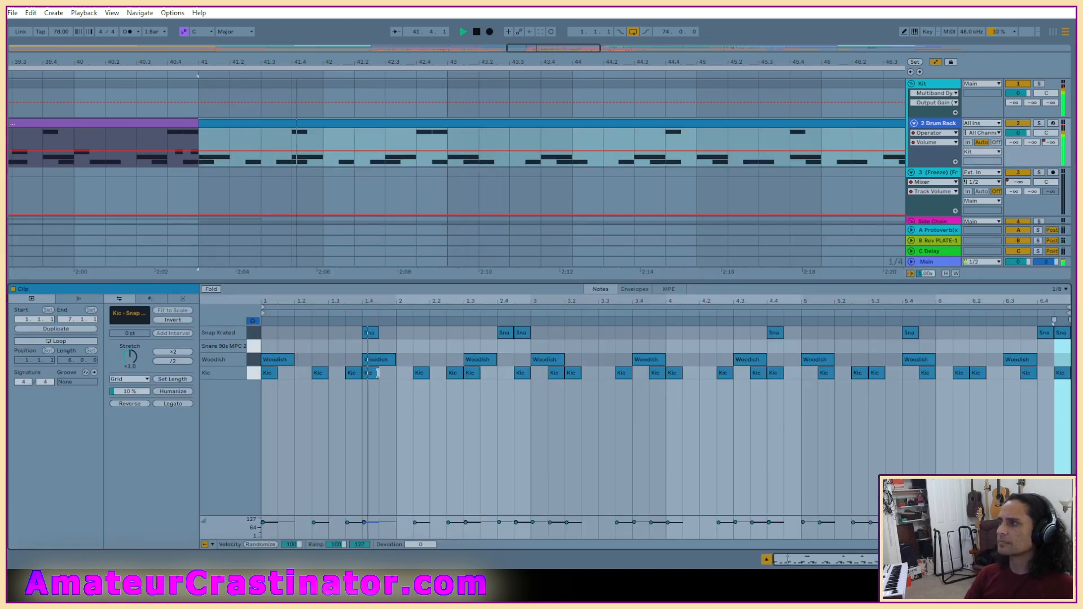
{"action": "left_click", "coordinate": [469, 375]}
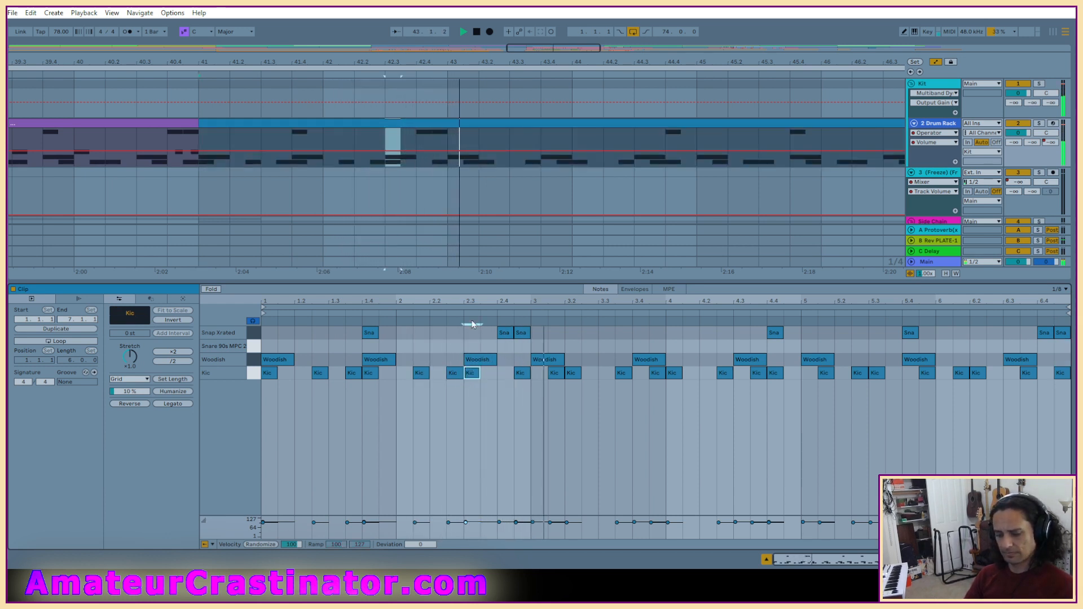
{"action": "left_click", "coordinate": [354, 161]}
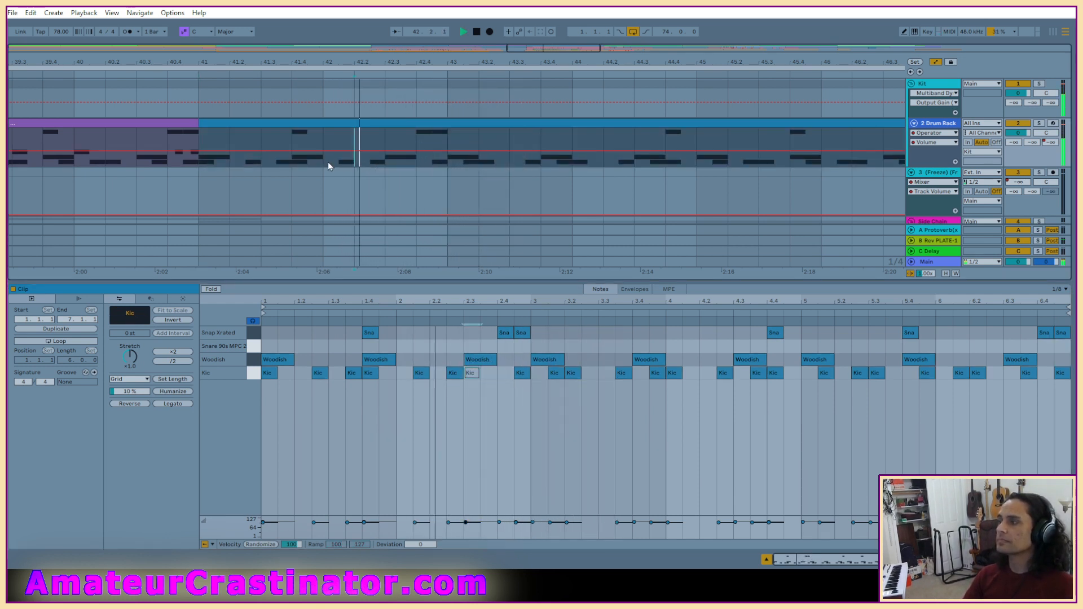
{"action": "left_click", "coordinate": [326, 163]}
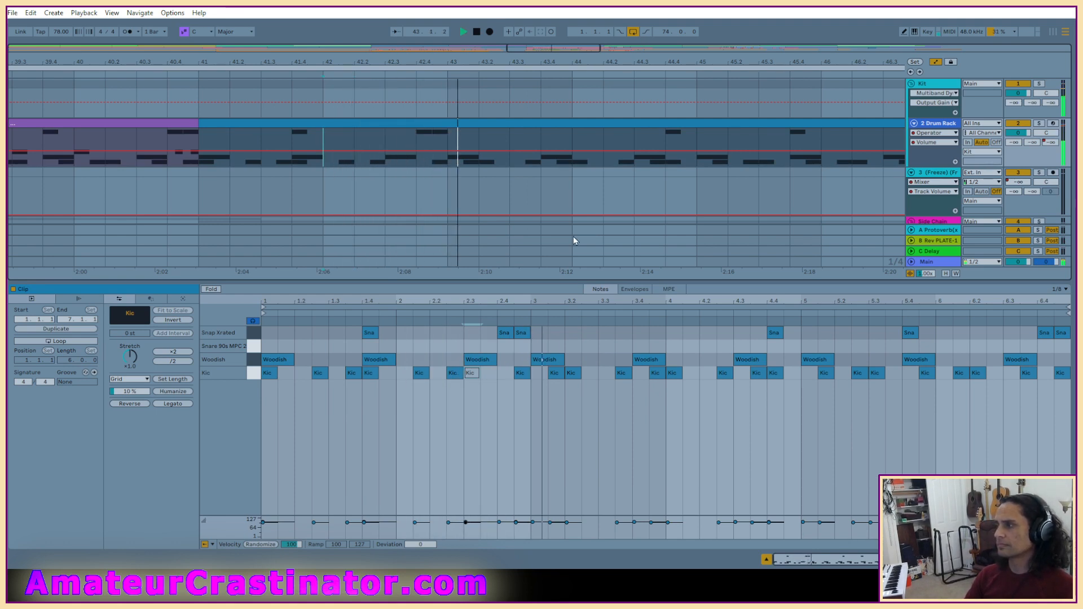
Hide the automation and recolour the Process clip pink to match the neighbouring vocal clips.
{"action": "left_click", "coordinate": [953, 560]}
{"action": "key", "text": "a"}
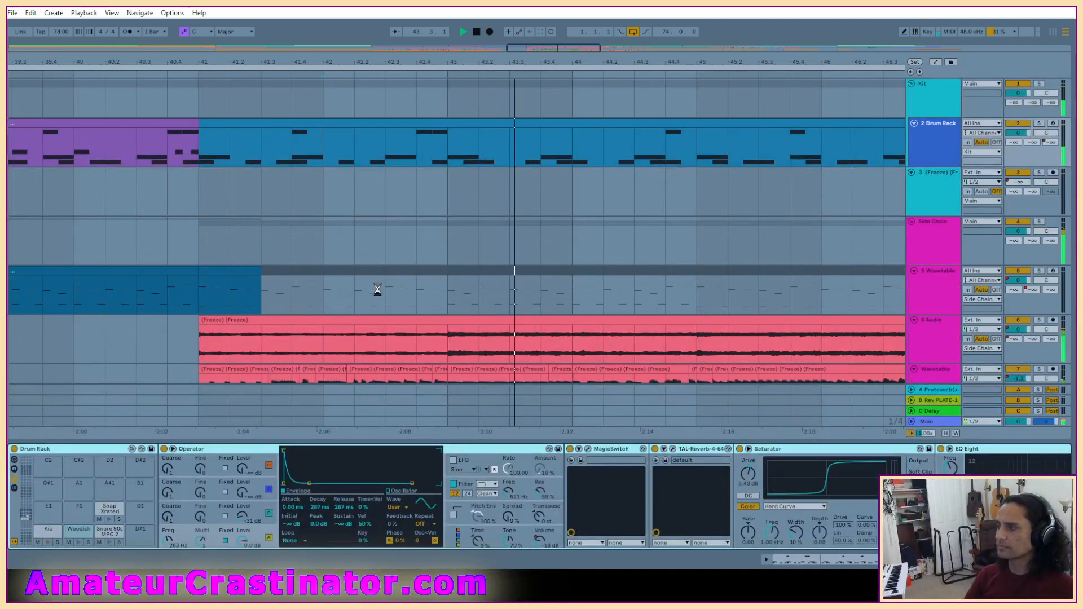
{"action": "scroll", "coordinate": [361, 288], "scroll_direction": "down", "scroll_amount": 10}
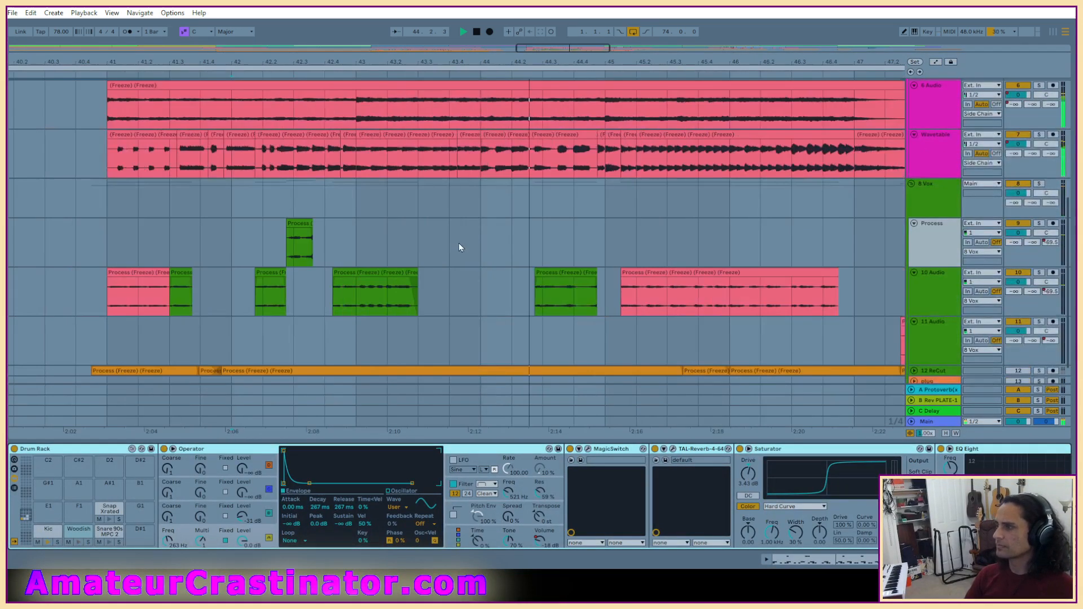
{"action": "scroll", "coordinate": [269, 243], "scroll_direction": "up", "scroll_amount": 3, "text": "ctrl"}
{"action": "right_click", "coordinate": [355, 227]}
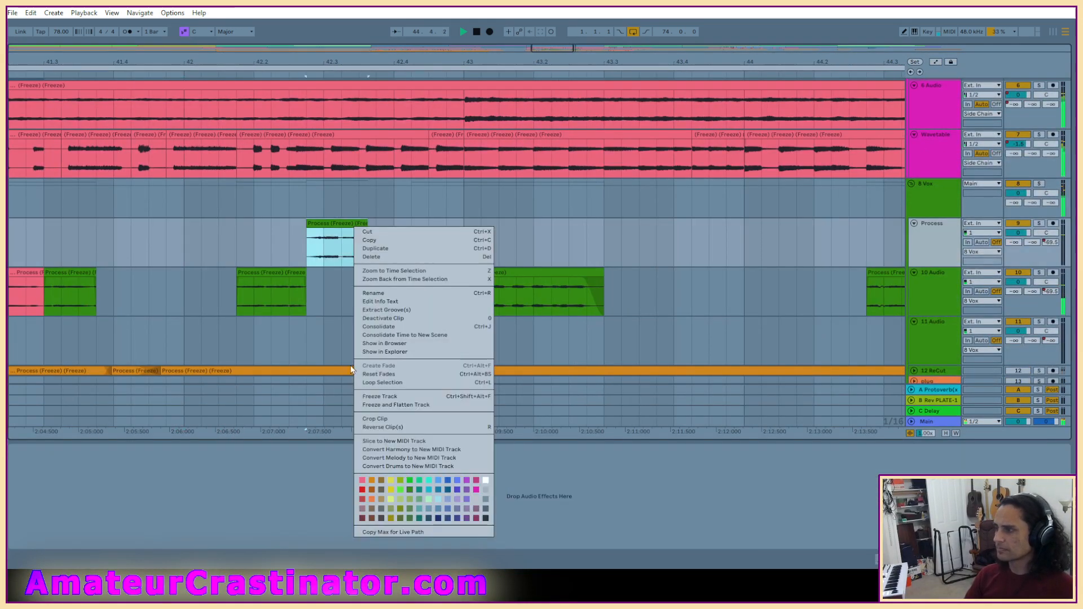
{"action": "left_click", "coordinate": [366, 481]}
{"action": "right_click", "coordinate": [333, 224]}
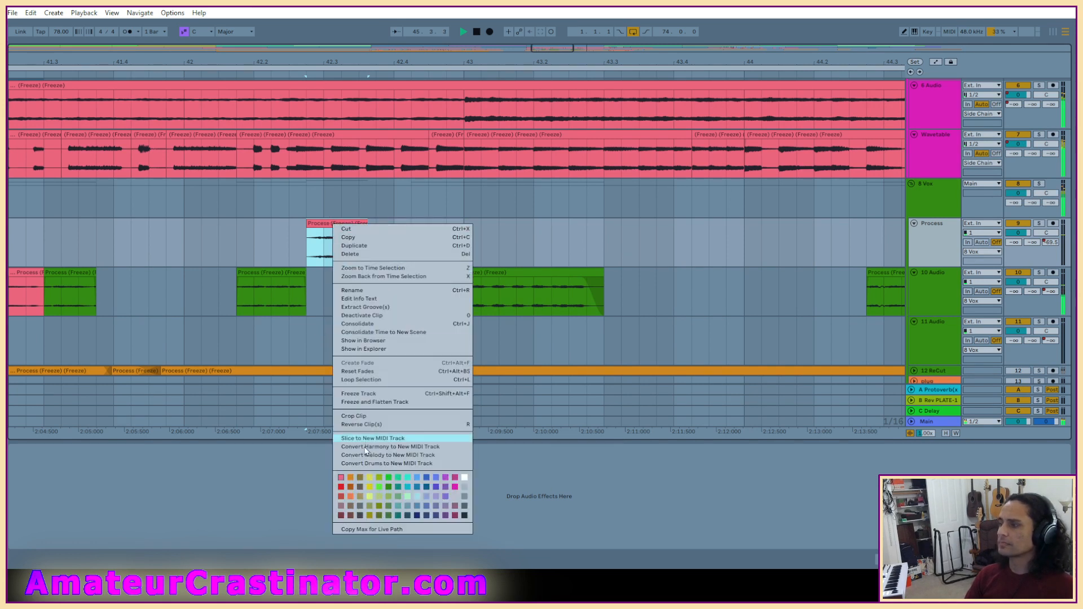
{"action": "left_click", "coordinate": [341, 488]}
{"action": "key", "text": "ctrl+z"}
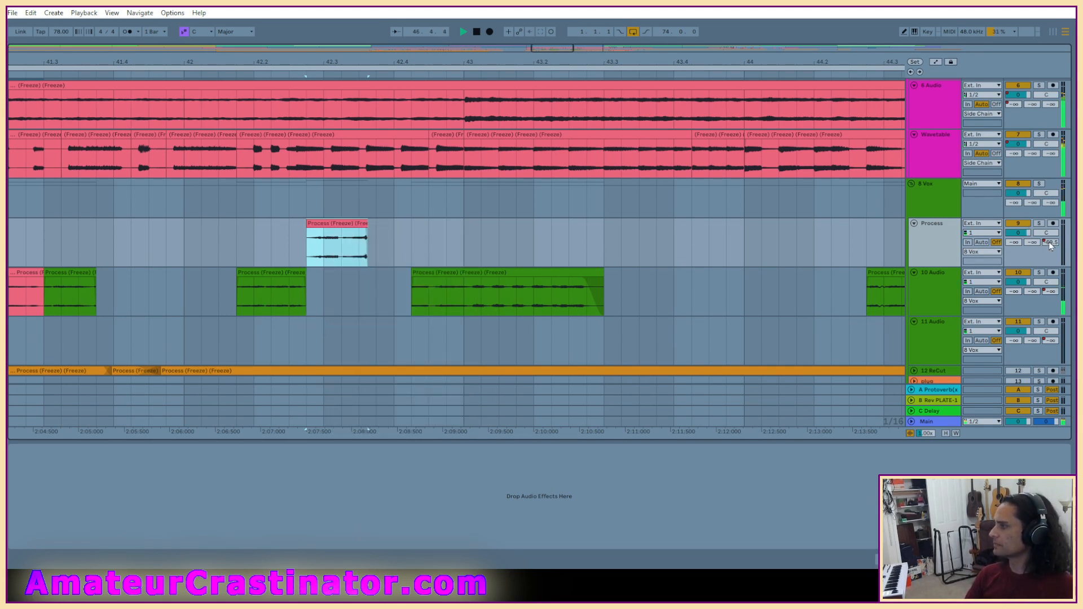
Turn the Process track's C-Delay send fully down to minus infinity, with automation displayed.
{"action": "key", "text": "a"}
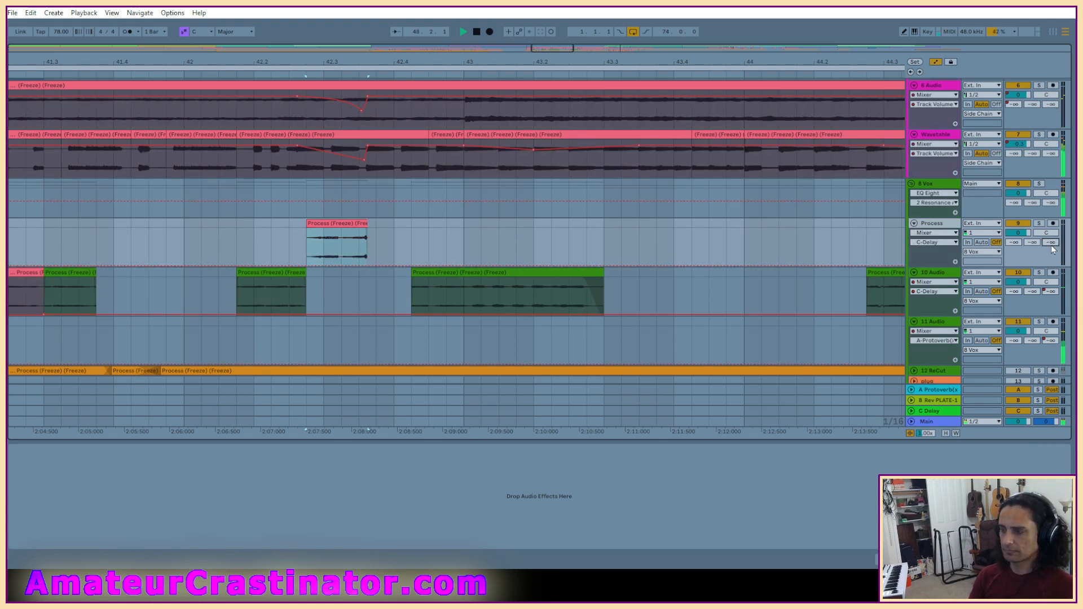
{"action": "left_click", "coordinate": [44, 310]}
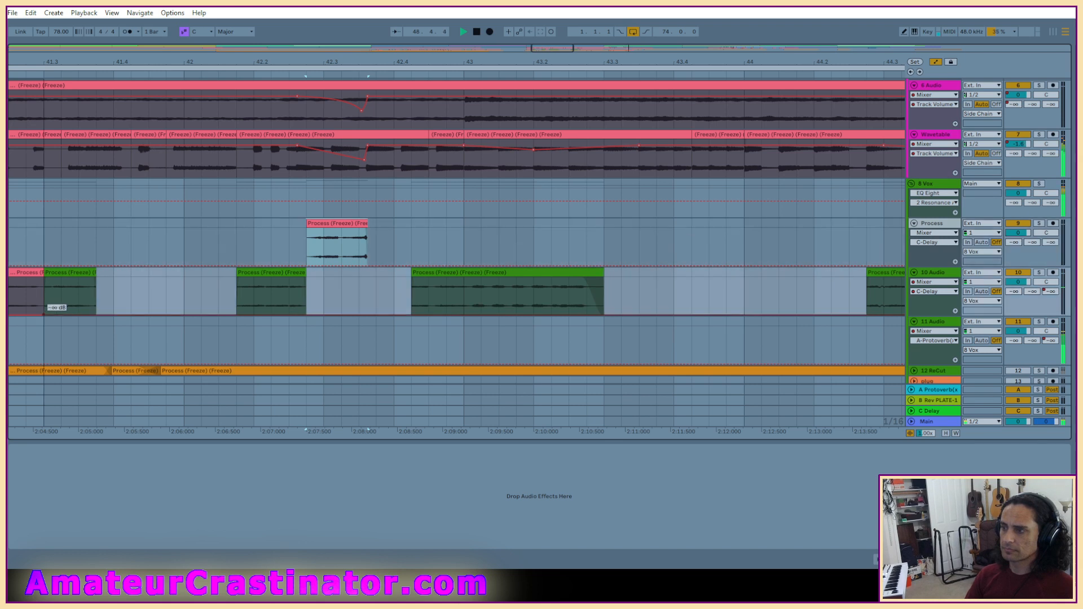
{"action": "scroll", "coordinate": [67, 299], "scroll_direction": "left", "scroll_amount": 5}
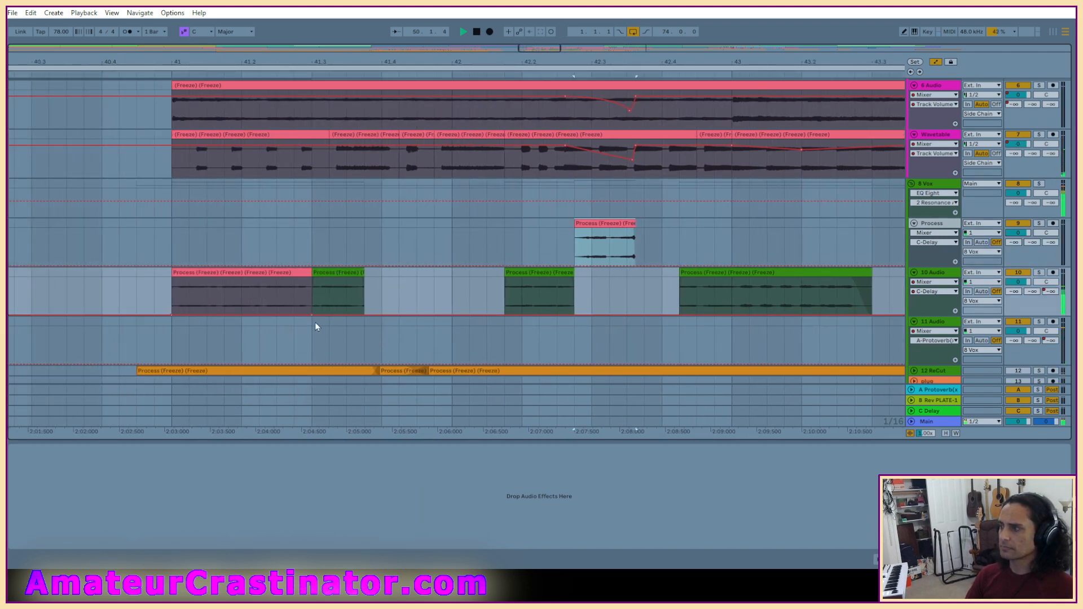
Examine the 10 Audio track's C-Delay send automation across the vocal clips, especially between about bars 36 and 45.
{"action": "scroll", "coordinate": [315, 314], "scroll_direction": "down", "scroll_amount": 6}
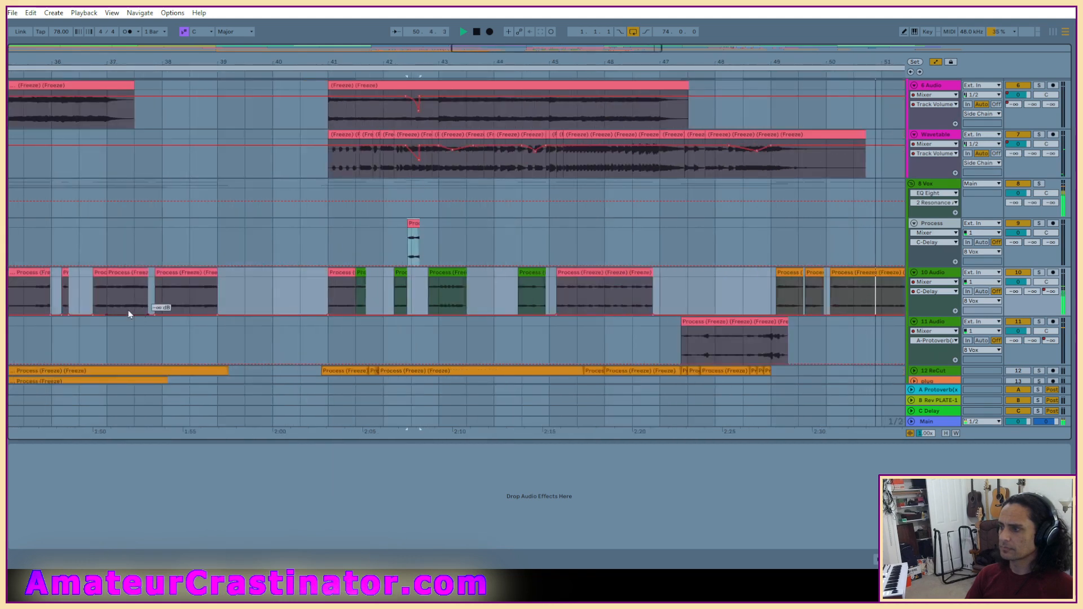
{"action": "scroll", "coordinate": [128, 314], "scroll_direction": "left", "scroll_amount": 10}
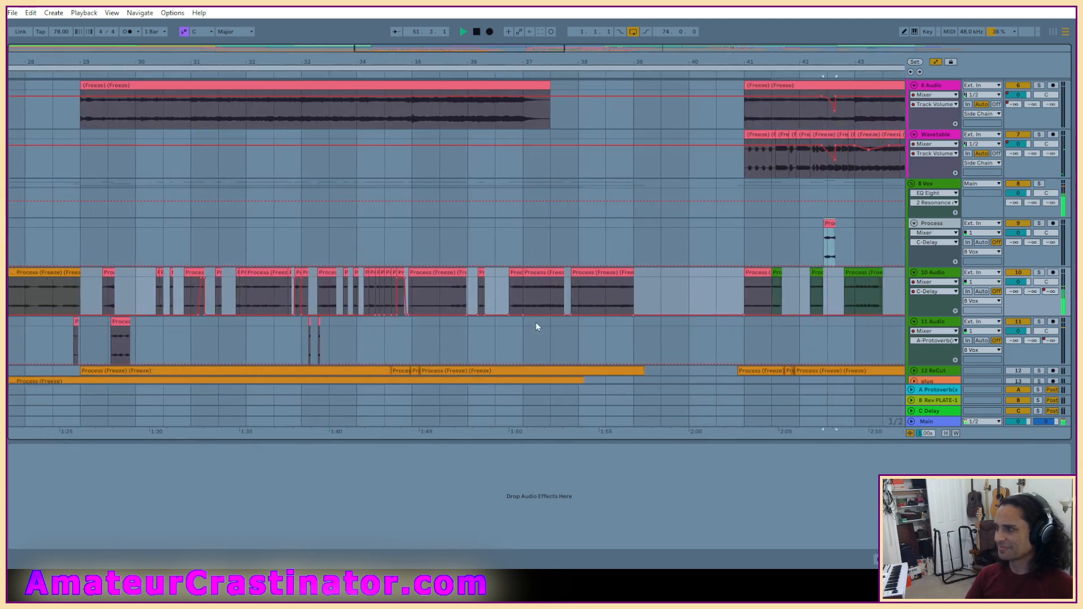
{"action": "scroll", "coordinate": [537, 326], "scroll_direction": "right", "scroll_amount": 4}
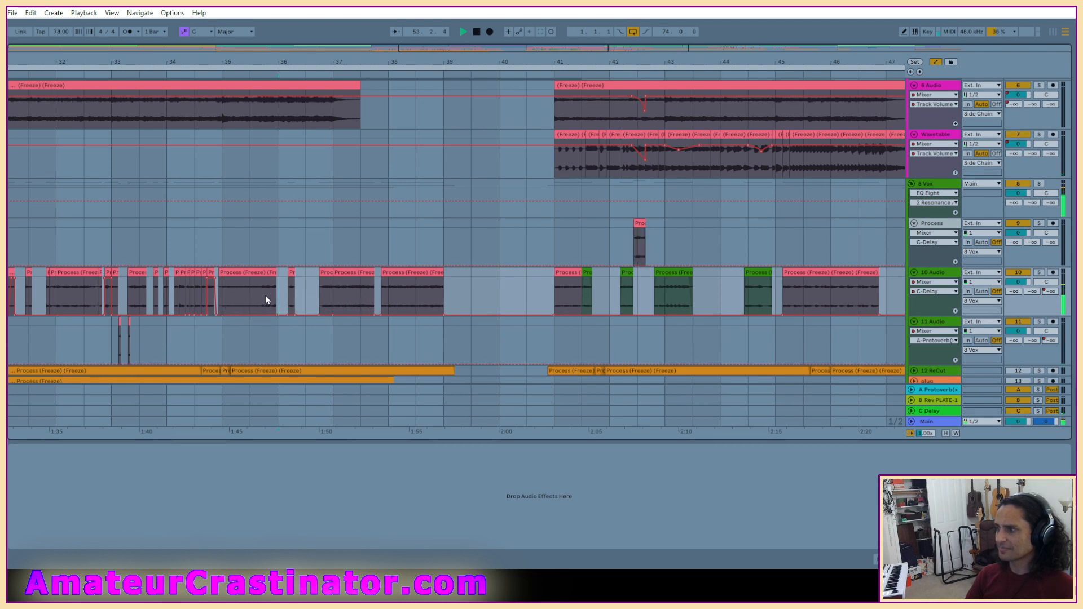
{"action": "left_click_drag", "start_coordinate": [265, 296], "coordinate": [804, 298]}
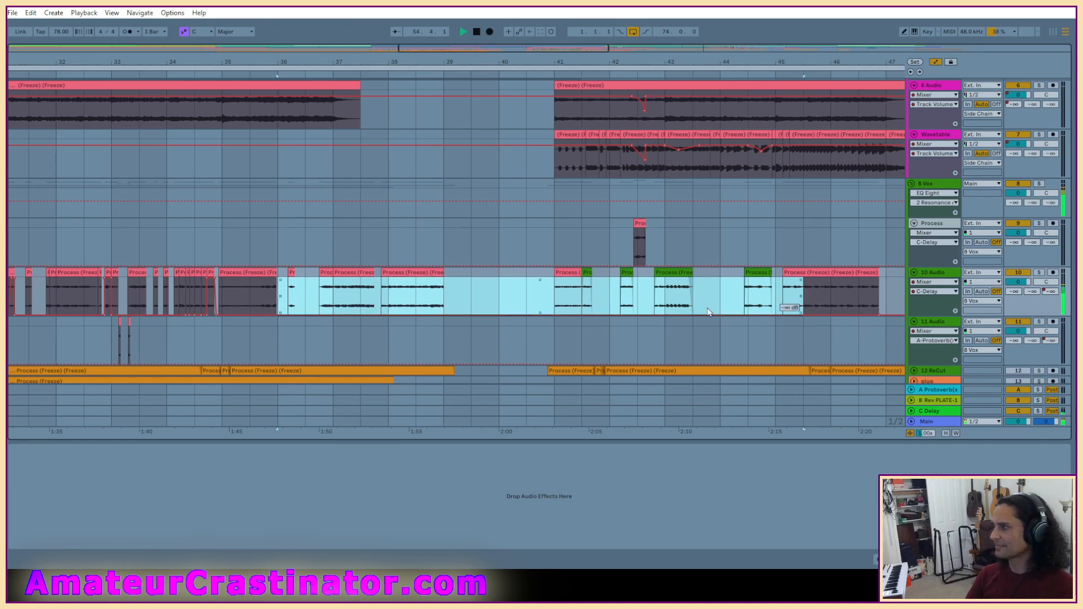
{"action": "scroll", "coordinate": [733, 303], "scroll_direction": "right", "scroll_amount": 5}
{"action": "left_click", "coordinate": [622, 290]}
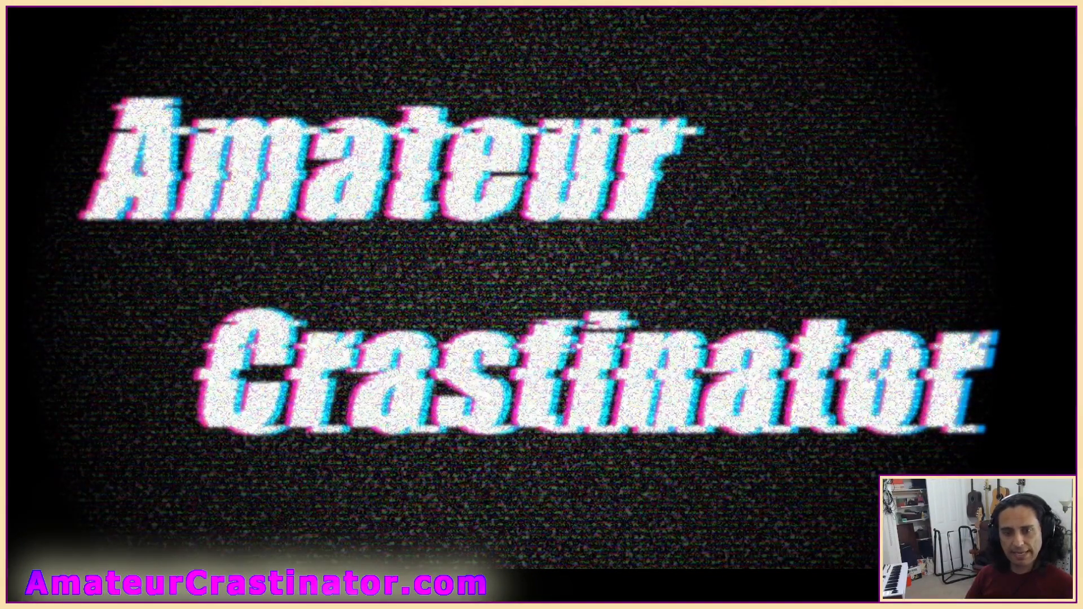
Leave the second virtual desktop and return to the Ableton Live arrangement.
{"action": "key", "text": "super+Tab"}
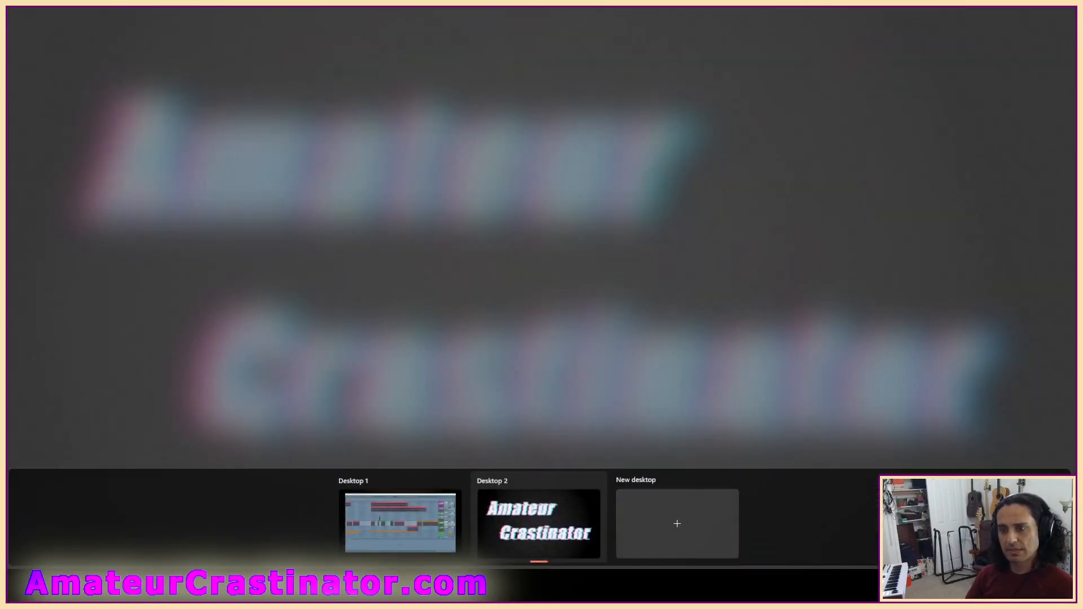
{"action": "key", "text": "ctrl+super+F4"}
{"action": "key", "text": "Escape"}
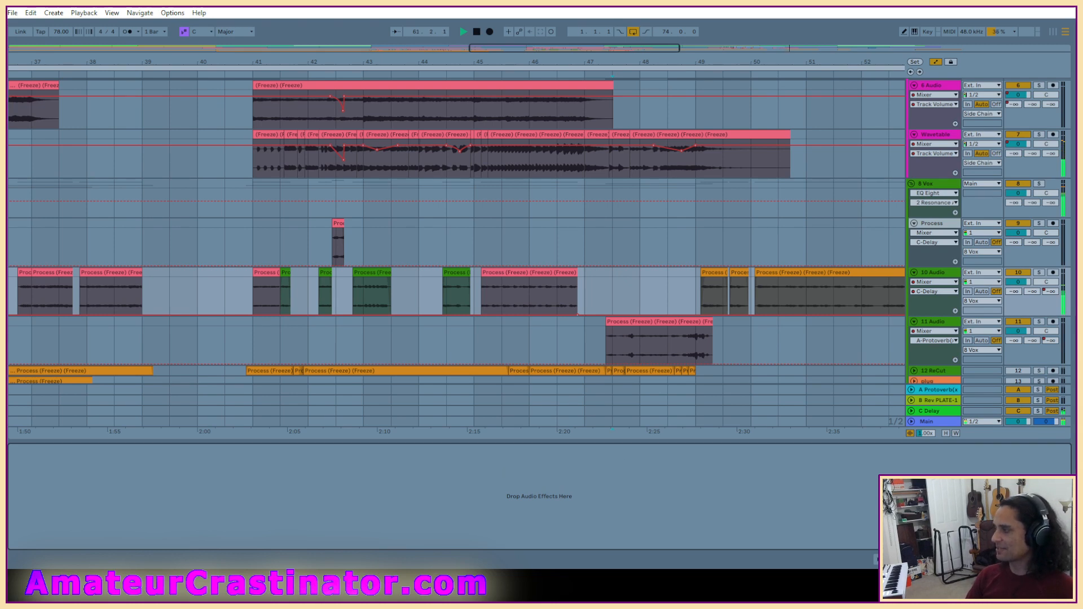
Play the mix back from bar 41 to check the vocal passage, and hide the automation.
{"action": "scroll", "coordinate": [339, 257], "scroll_direction": "down", "scroll_amount": 2}
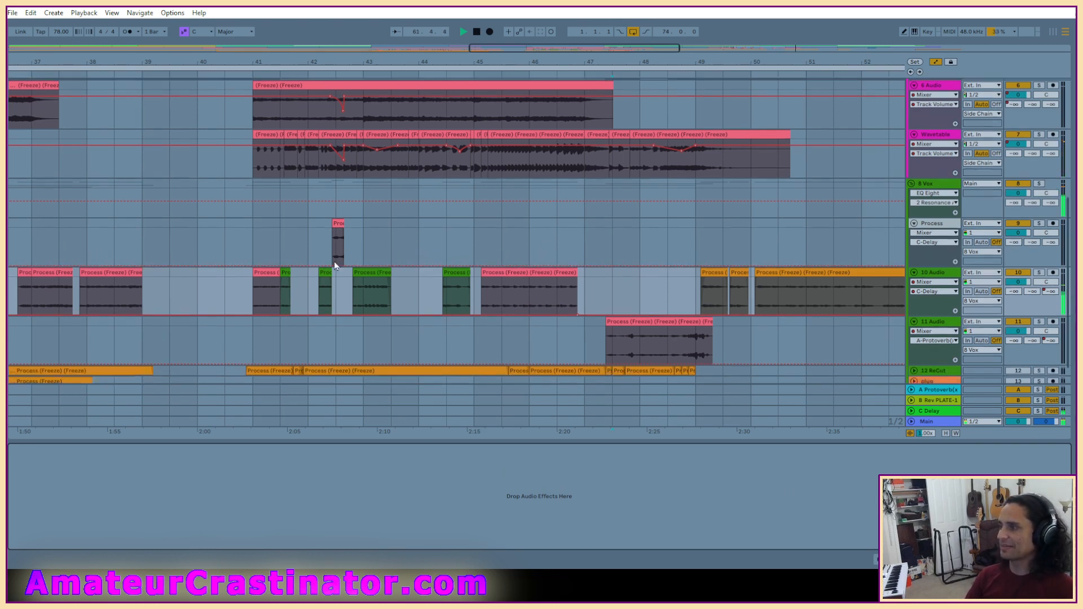
{"action": "scroll", "coordinate": [300, 208], "scroll_direction": "up", "scroll_amount": 3}
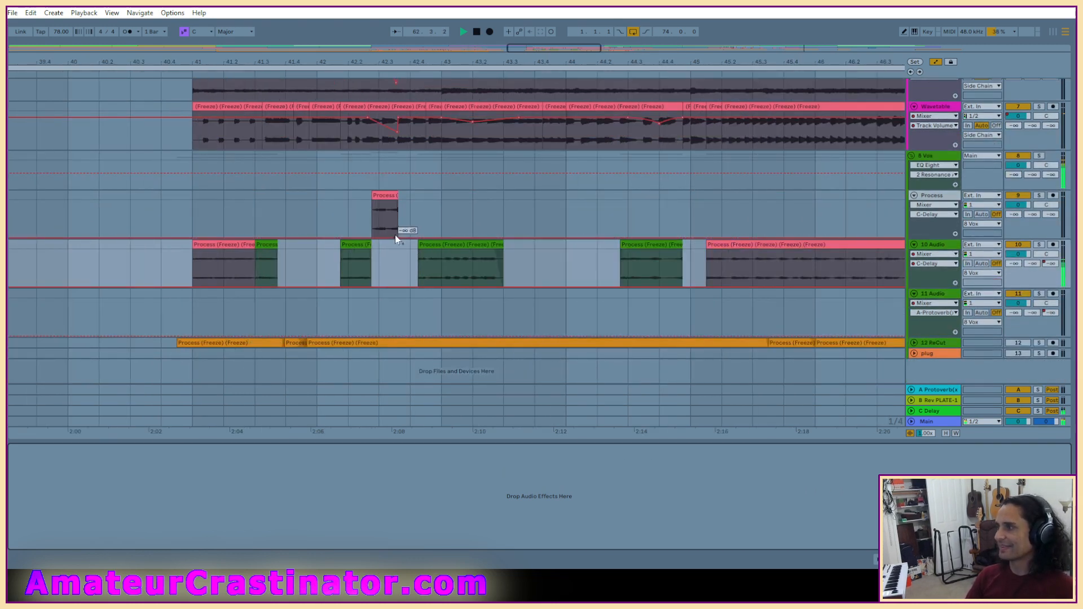
{"action": "left_click", "coordinate": [299, 208]}
{"action": "key", "text": "space"}
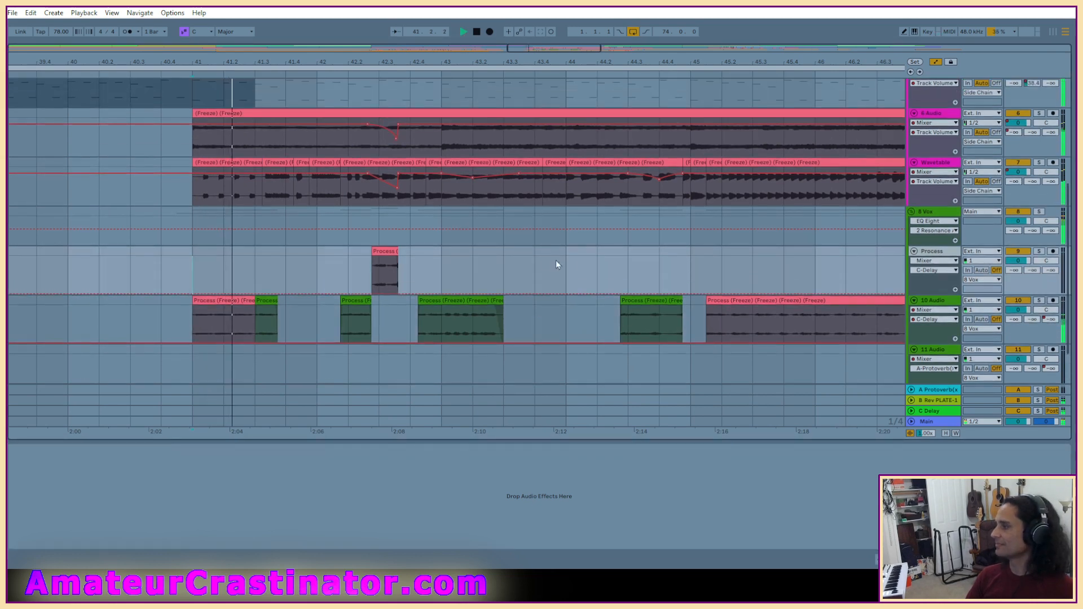
{"action": "key", "text": "a"}
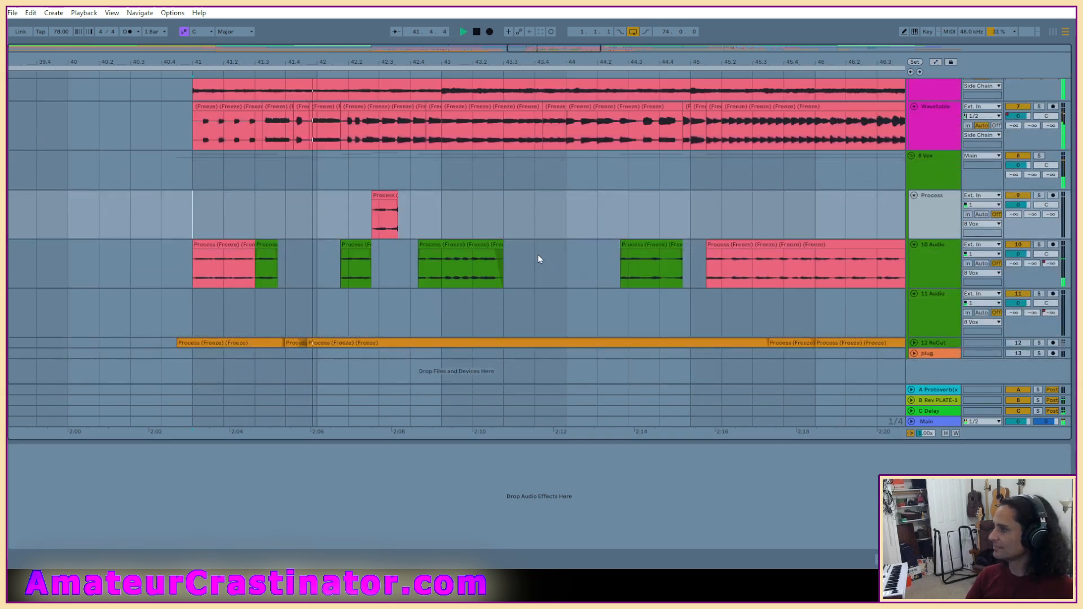
Move the pink Process clip onto the 10 Audio track directly after the preceding green clip, and play it back.
{"action": "scroll", "coordinate": [380, 229], "scroll_direction": "up", "scroll_amount": 3}
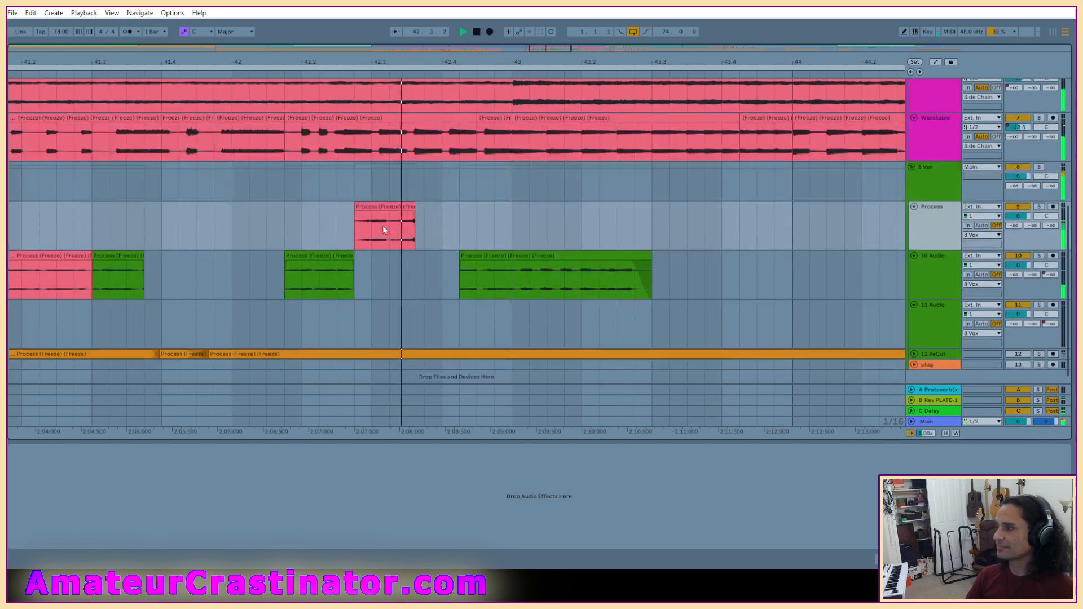
{"action": "left_click_drag", "start_coordinate": [383, 226], "coordinate": [411, 263]}
{"action": "key", "text": "space"}
{"action": "key", "text": "space"}
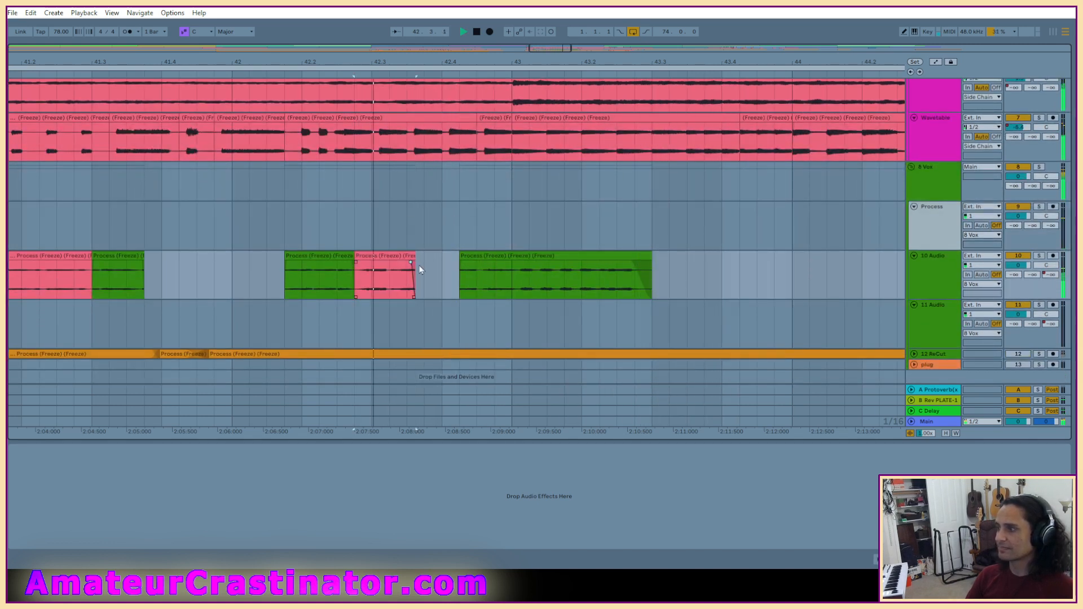
{"action": "left_click", "coordinate": [399, 256]}
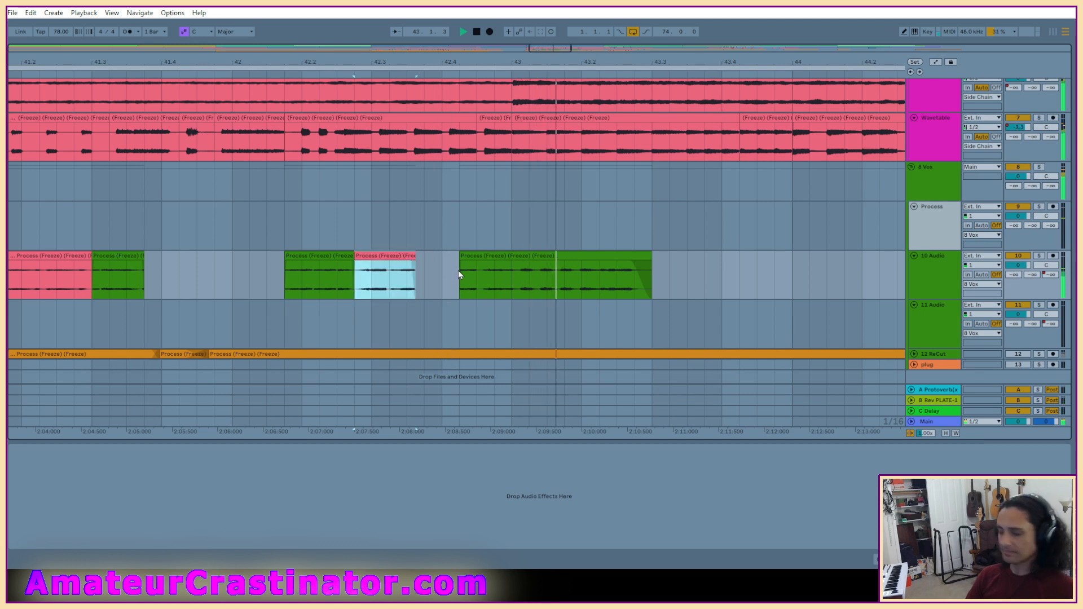
Show the 10 Audio track's A-Protoverb send automation, try raising it over the pink clip near bar 42.3, and play it back.
{"action": "key", "text": "a"}
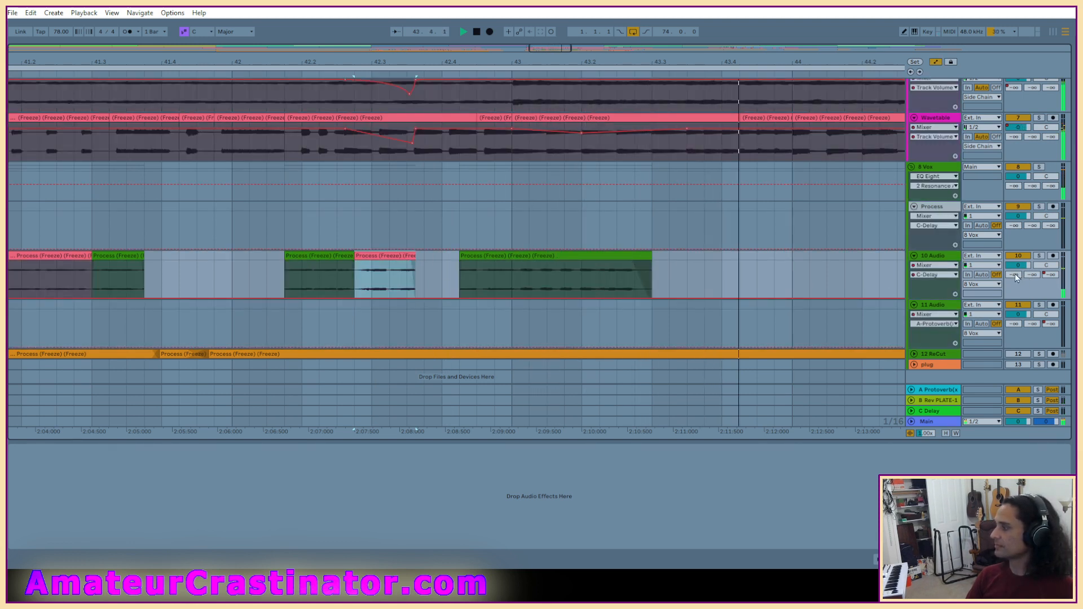
{"action": "mouse_move", "coordinate": [1015, 273]}
{"action": "left_mouse_down"}
{"action": "mouse_move", "coordinate": [1015, 256]}
{"action": "mouse_move", "coordinate": [1014, 275]}
{"action": "left_mouse_up"}
{"action": "key", "text": "space"}
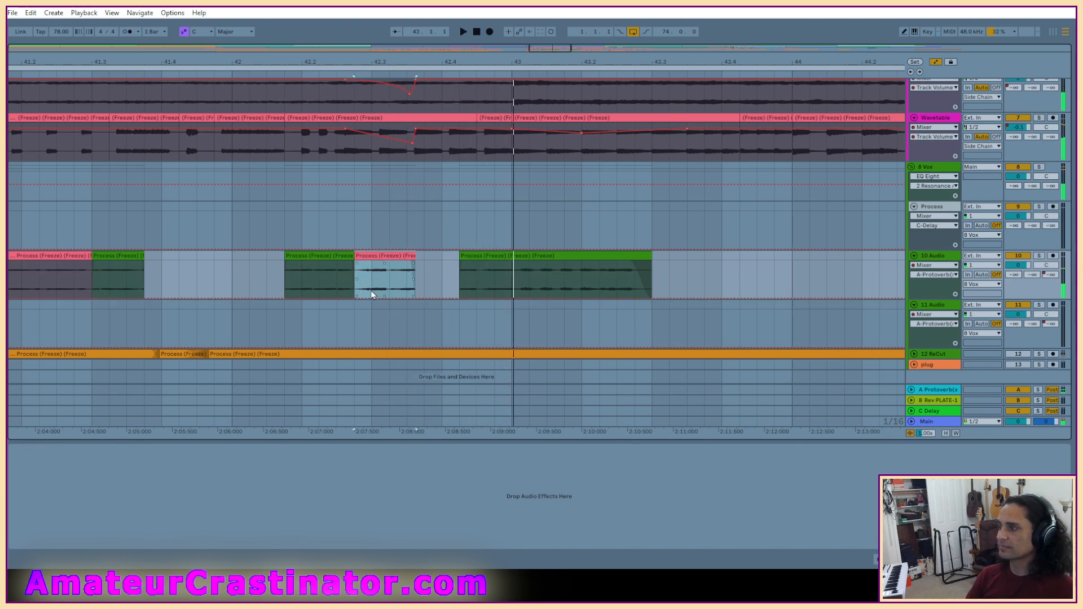
{"action": "left_click", "coordinate": [373, 291]}
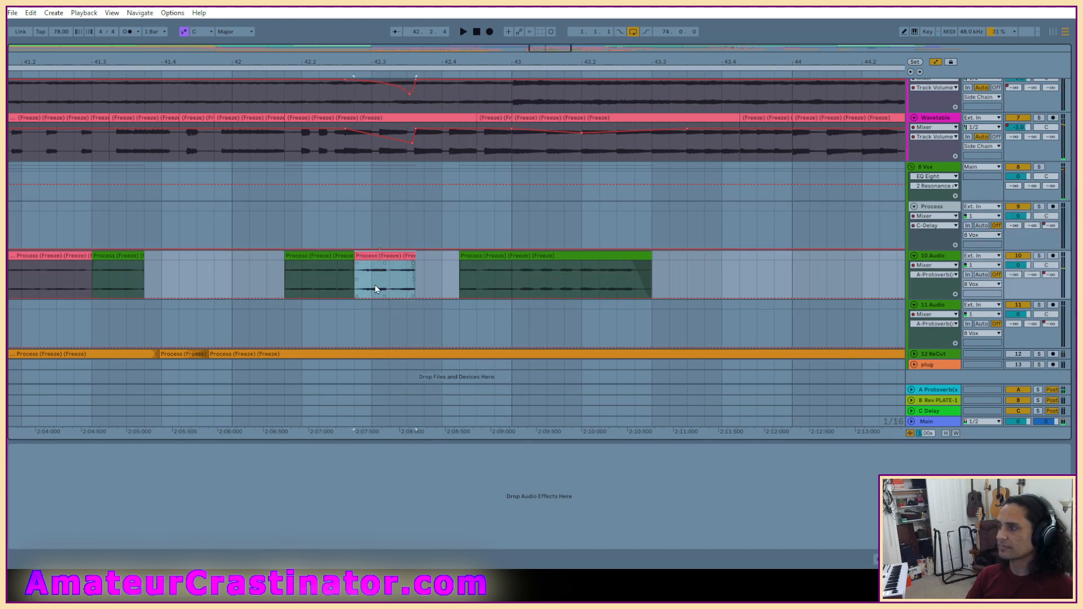
{"action": "key", "text": "space"}
{"action": "left_click_drag", "start_coordinate": [375, 296], "coordinate": [379, 272]}
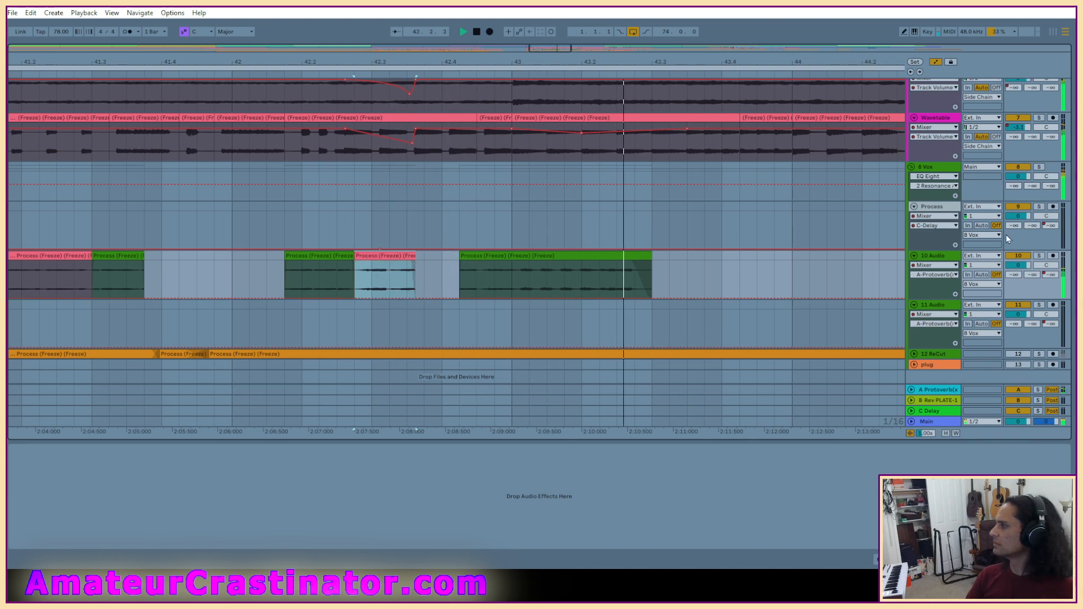
Raise the 10 Audio track's B-Rev PLATE send automation over the pink clip only, and play it back from bar 42.
{"action": "left_click", "coordinate": [938, 402]}
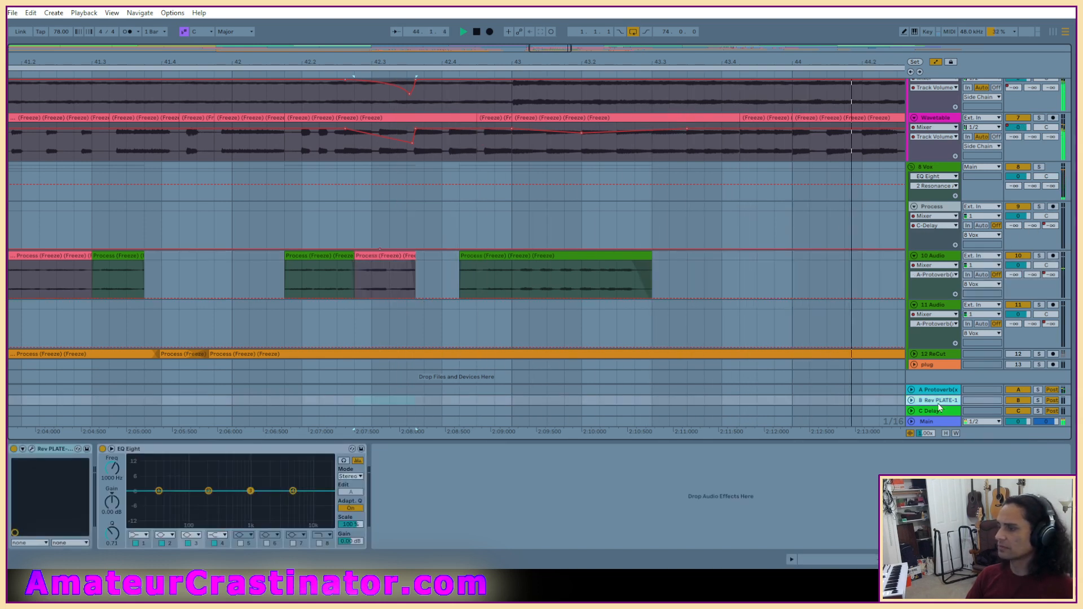
{"action": "left_click", "coordinate": [384, 257]}
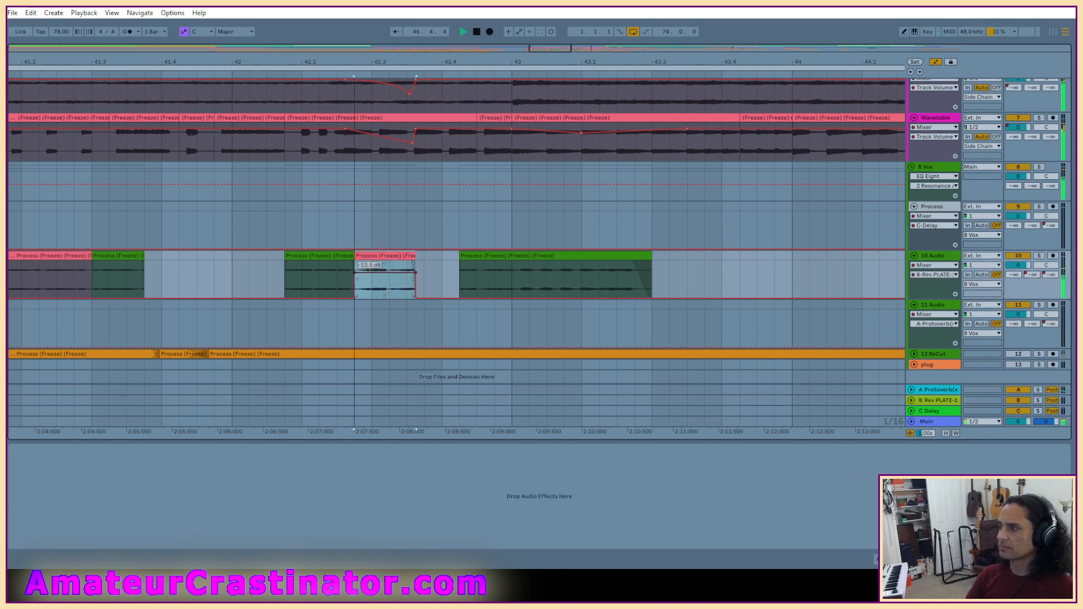
{"action": "left_click", "coordinate": [237, 290]}
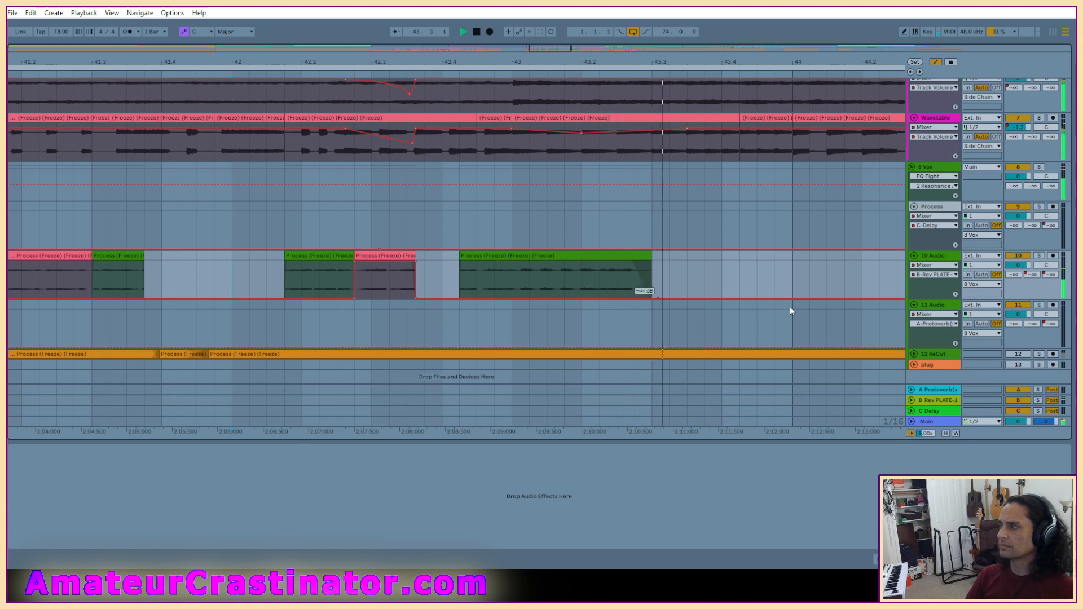
Raise the 10 Audio track's C-Delay send automation over the same pink clip and play it back from just before bar 42.
{"action": "left_click", "coordinate": [933, 411]}
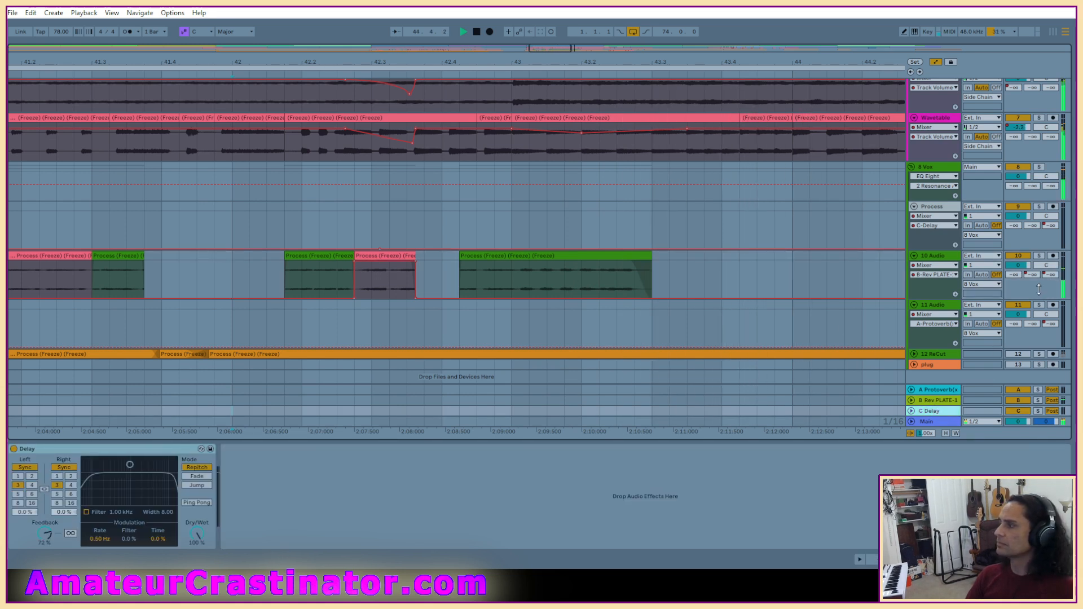
{"action": "left_click", "coordinate": [1049, 275]}
{"action": "left_click", "coordinate": [385, 253]}
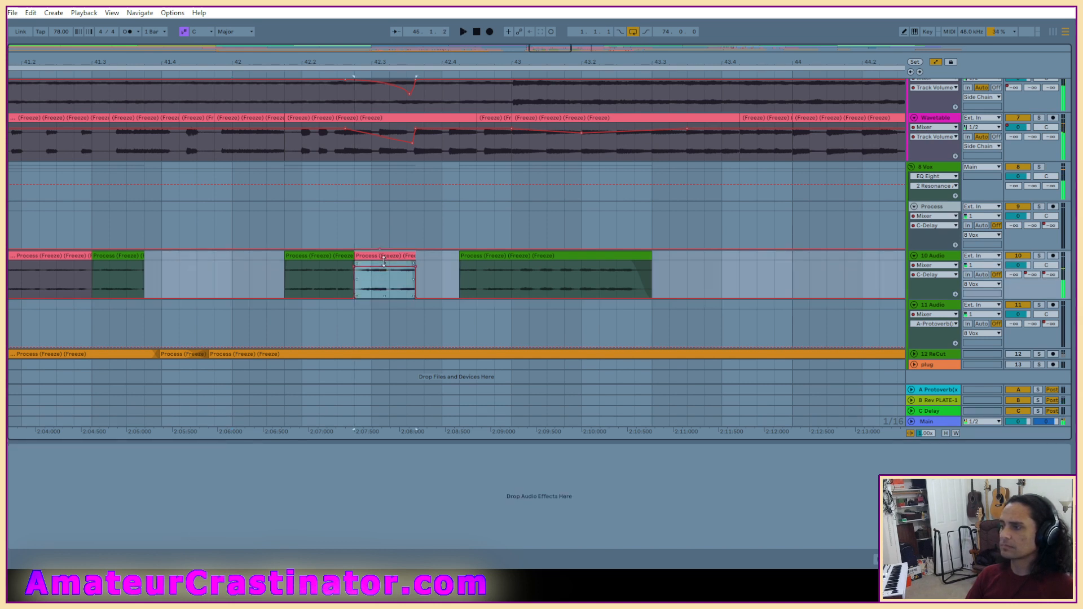
{"action": "left_click", "coordinate": [224, 282]}
{"action": "key", "text": "space"}
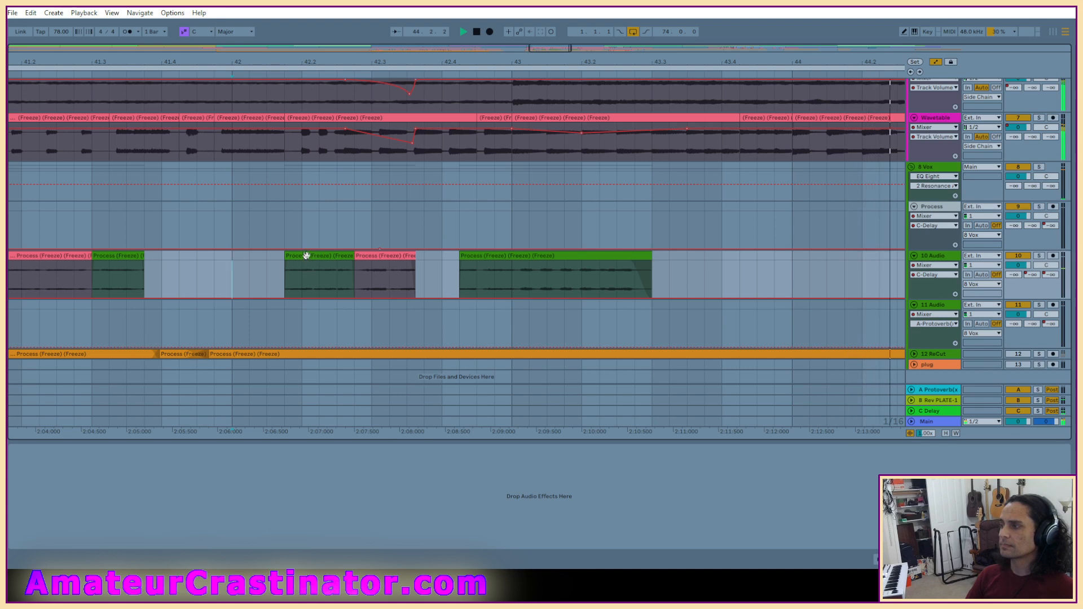
Hide the automation and play back the arrangement to check the whole mix.
{"action": "key", "text": "a"}
{"action": "scroll", "coordinate": [343, 266], "scroll_direction": "down", "scroll_amount": 6, "text": "ctrl"}
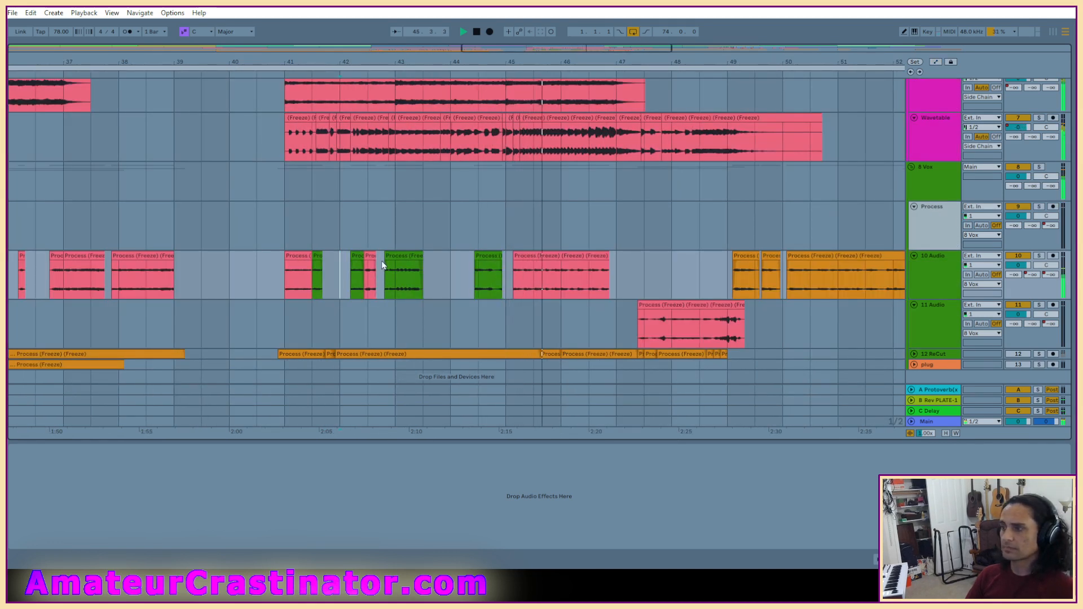
{"action": "scroll", "coordinate": [382, 260], "scroll_direction": "down", "scroll_amount": 8, "text": "ctrl"}
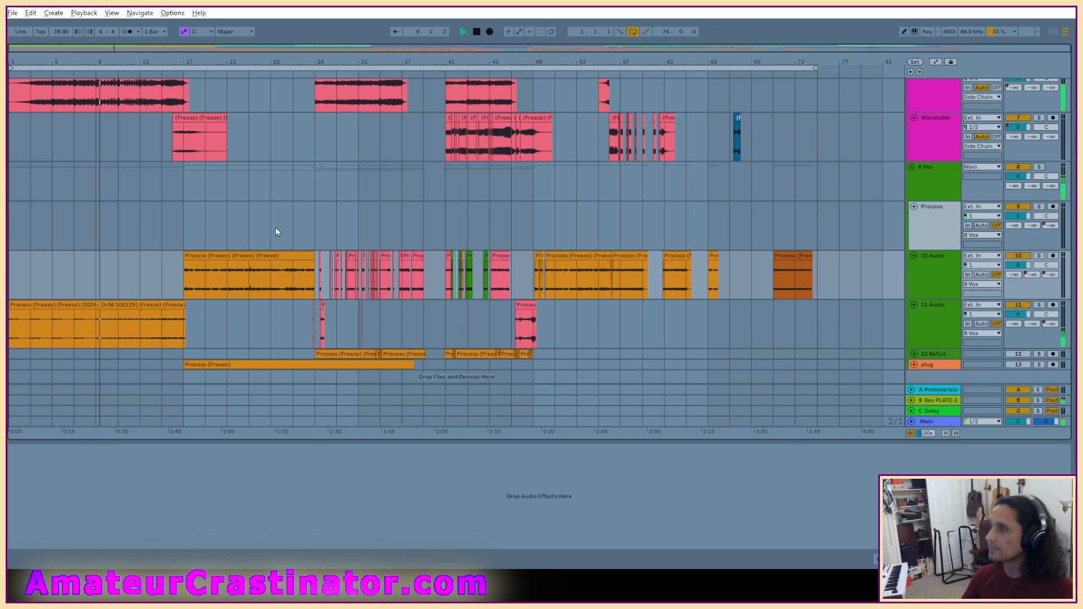
{"action": "key", "text": "space"}
Open the Live Set in The Expert Project folder of Album 002.
{"action": "left_click", "coordinate": [12, 13]}
{"action": "left_click", "coordinate": [48, 38]}
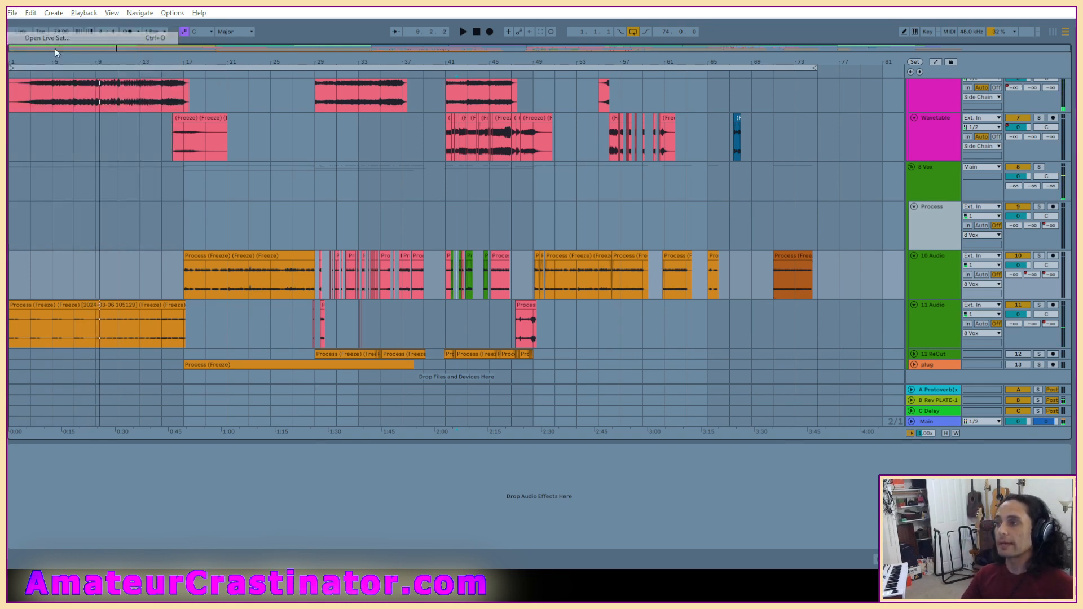
{"action": "left_click", "coordinate": [257, 51]}
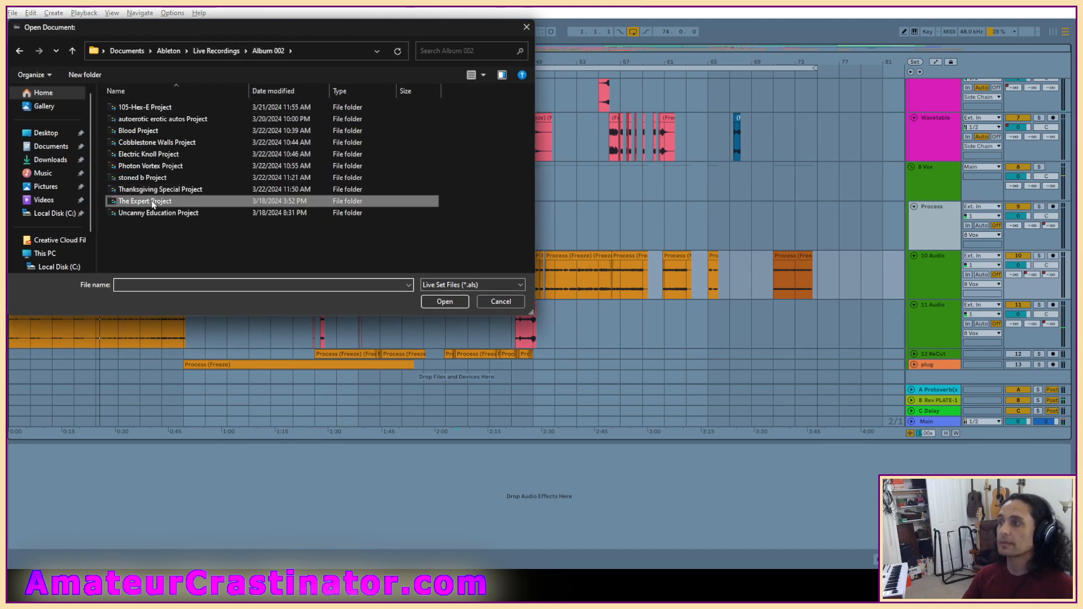
{"action": "double_click", "coordinate": [130, 201]}
{"action": "double_click", "coordinate": [134, 148]}
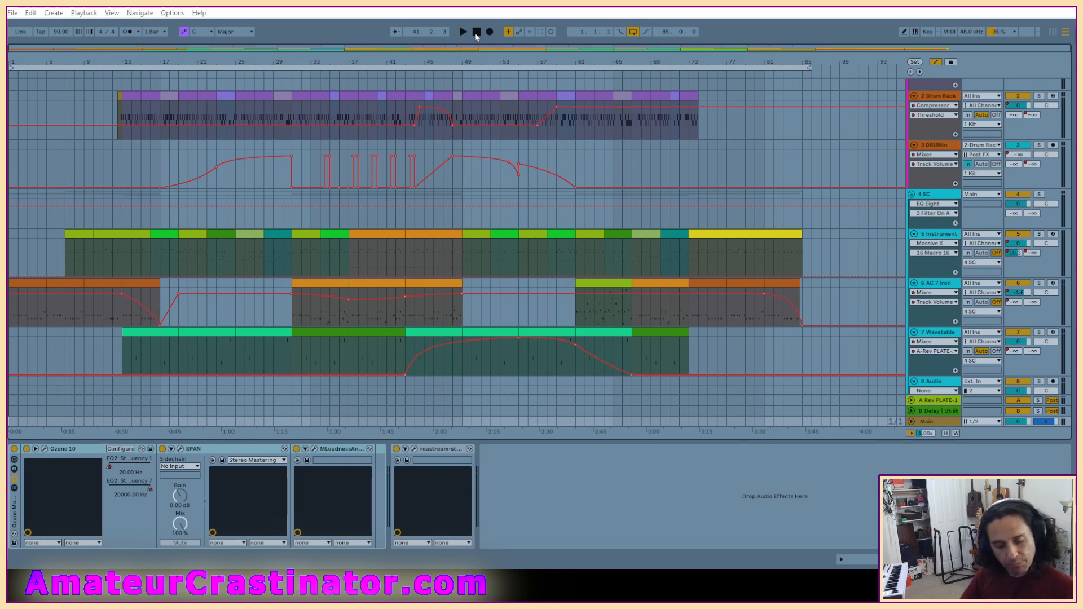
Play the song from the beginning to review the mix, select the DRUMin track, and hide the automation.
{"action": "left_click", "coordinate": [476, 31]}
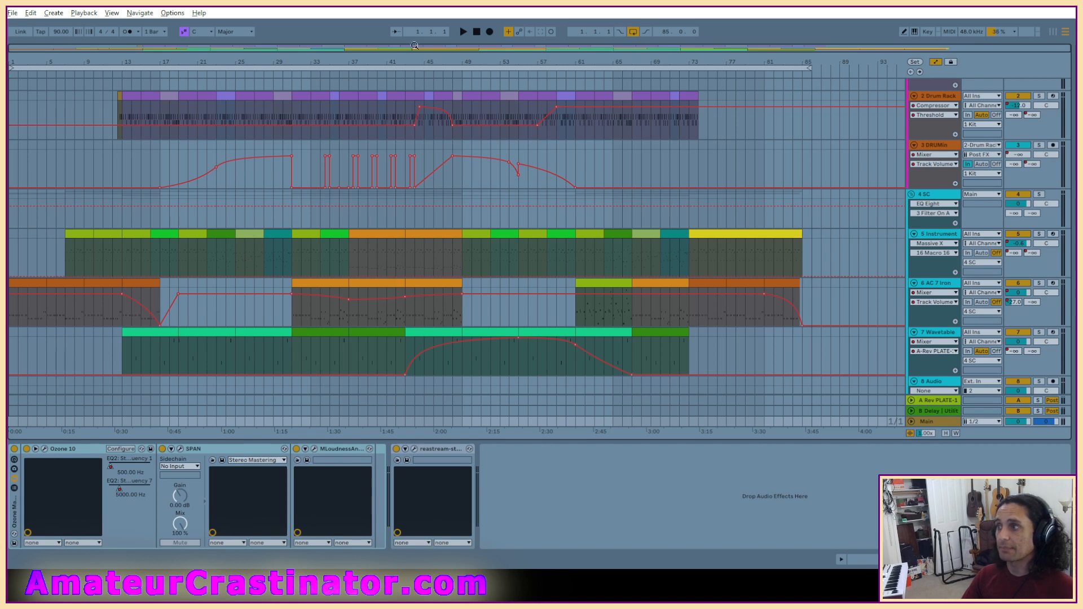
{"action": "key", "text": "space"}
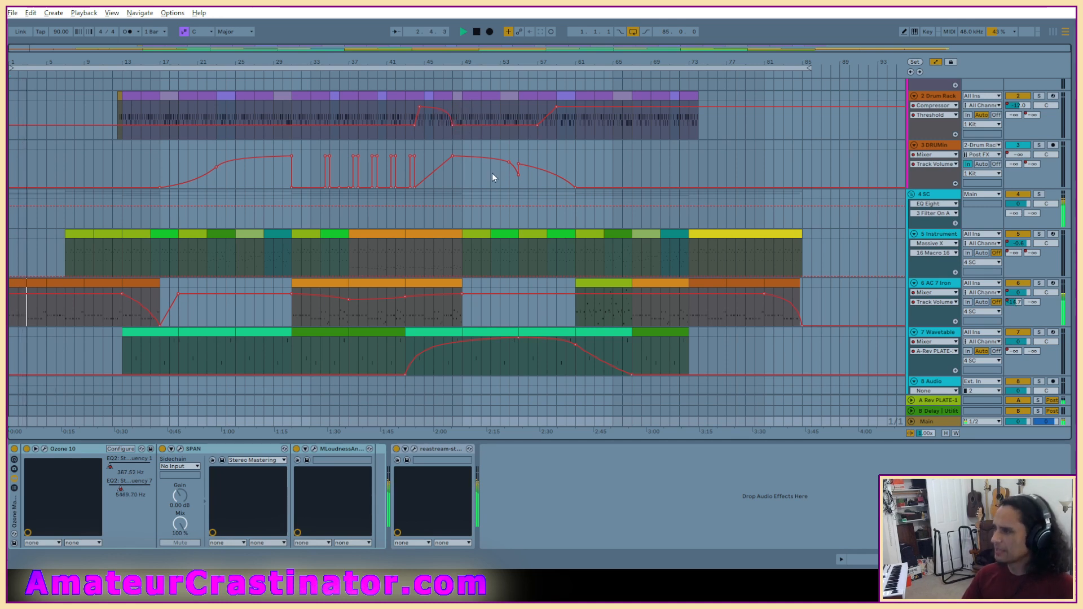
{"action": "left_click", "coordinate": [575, 169]}
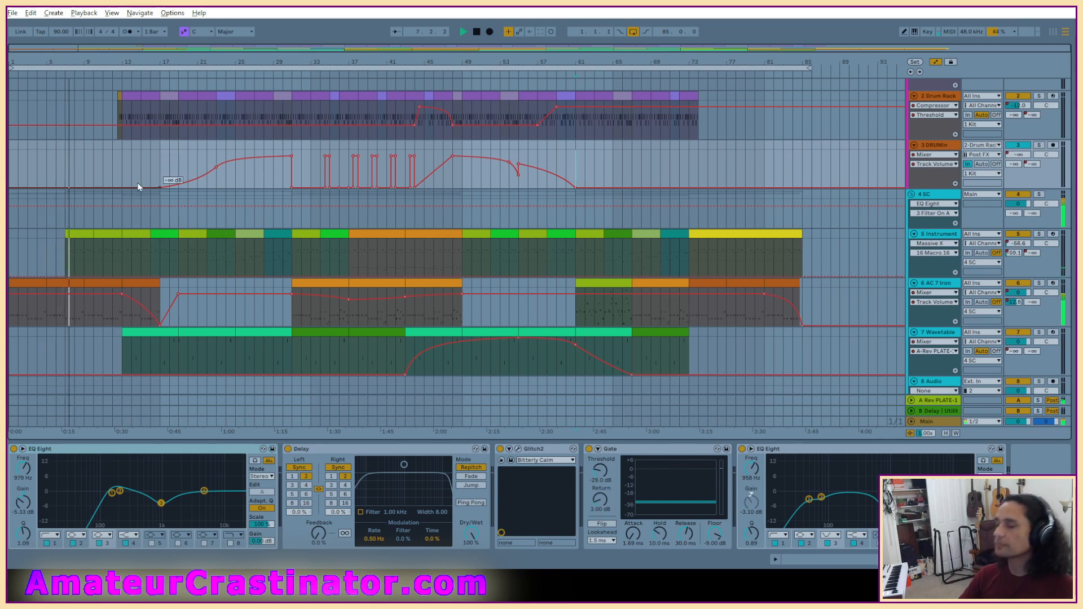
{"action": "key", "text": "a"}
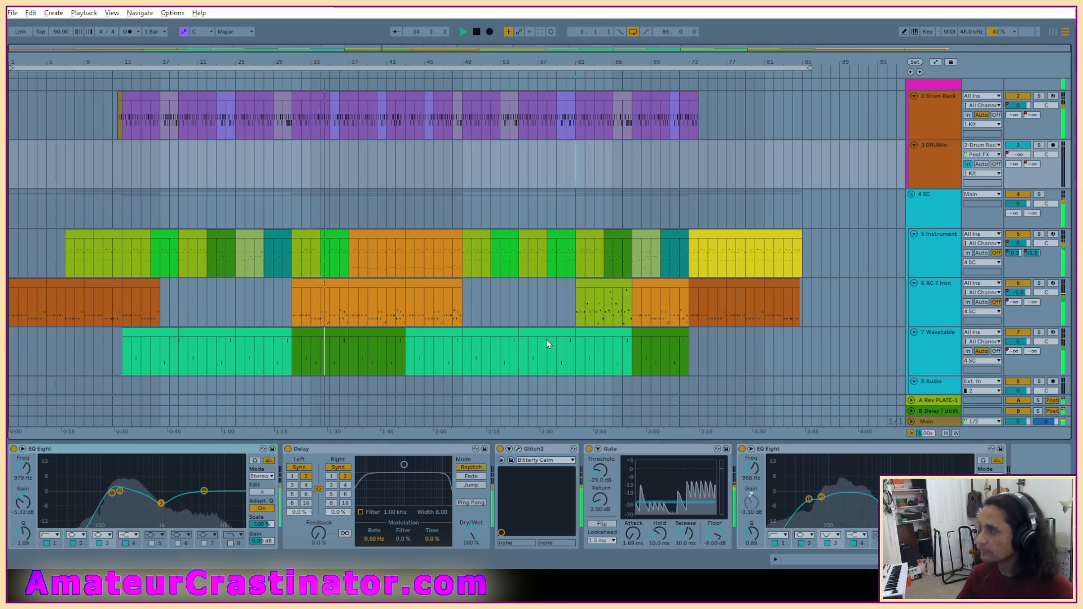
Inspect the device chains of the AC 7 Iron and Wavetable tracks while the song plays.
{"action": "scroll", "coordinate": [546, 339], "scroll_direction": "down", "scroll_amount": 3}
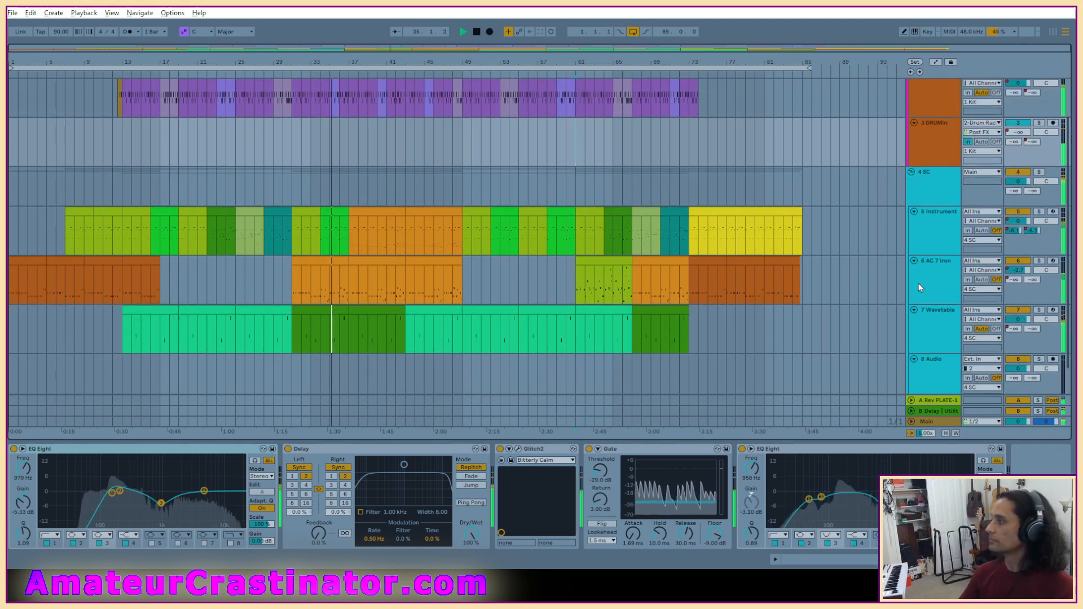
{"action": "scroll", "coordinate": [929, 282], "scroll_direction": "up", "scroll_amount": 2}
{"action": "left_click", "coordinate": [922, 291]}
{"action": "scroll", "coordinate": [909, 284], "scroll_direction": "down", "scroll_amount": 2}
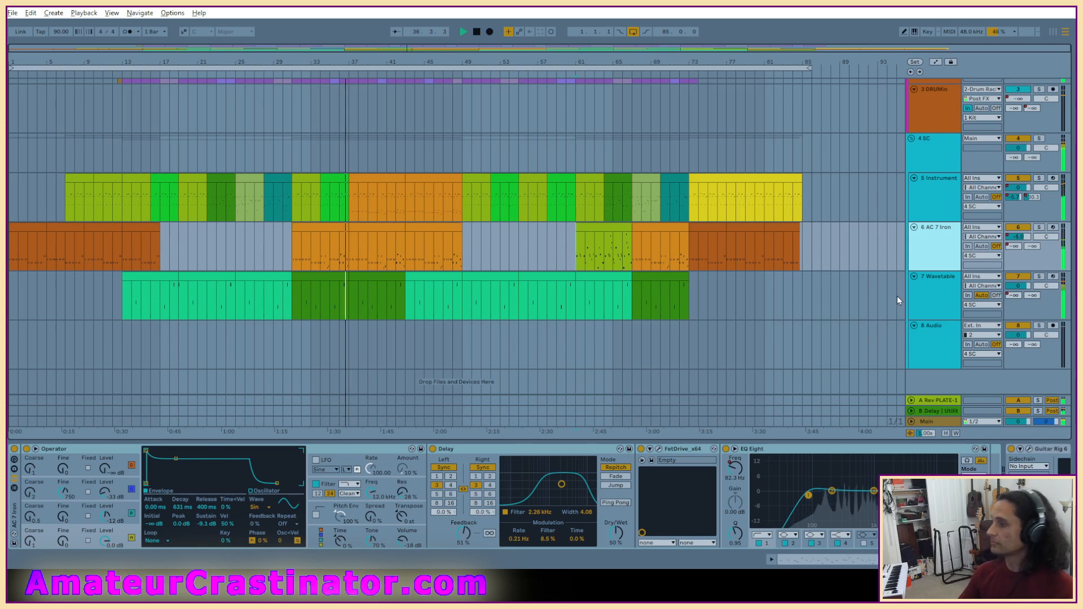
{"action": "left_click", "coordinate": [932, 297]}
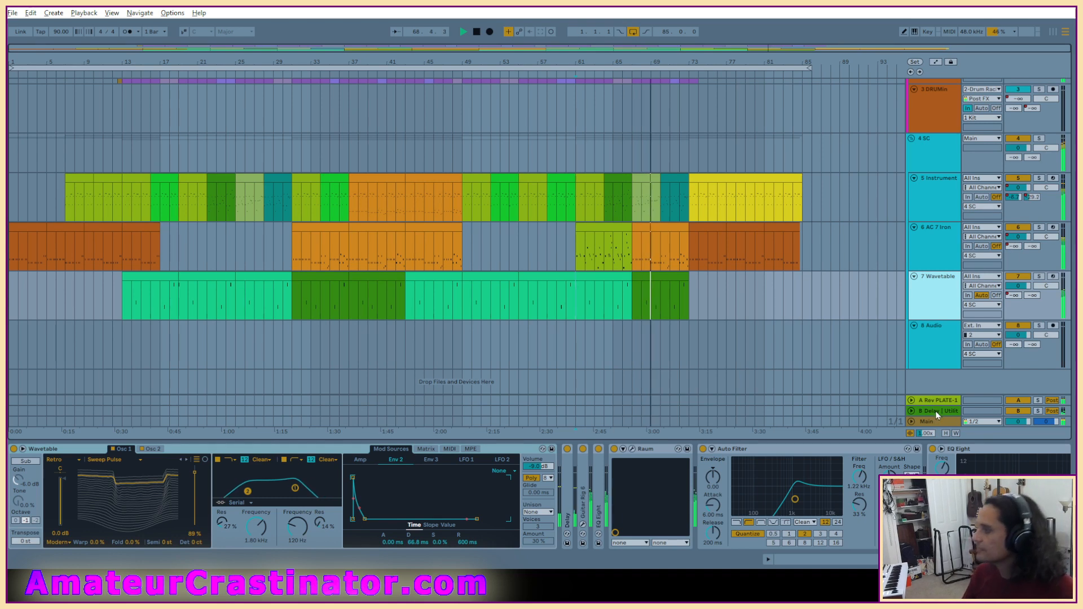
Show the AC 7 Iron track's Delay Feedback automation around bars 61 to 68.
{"action": "left_click", "coordinate": [939, 246]}
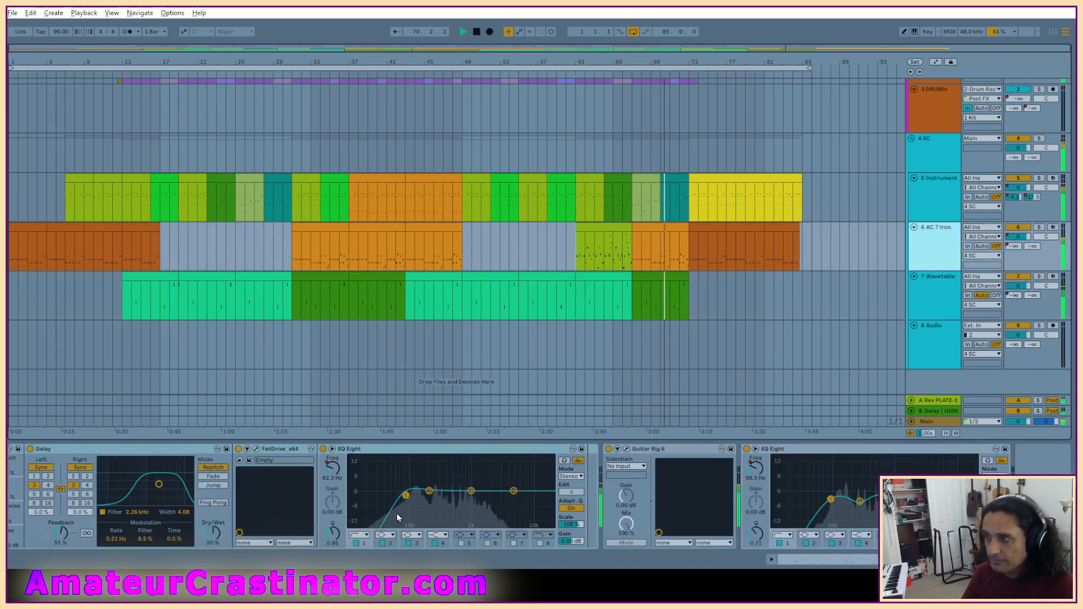
{"action": "scroll", "coordinate": [442, 536], "scroll_direction": "left", "scroll_amount": 3}
{"action": "scroll", "coordinate": [441, 536], "scroll_direction": "left", "scroll_amount": 1}
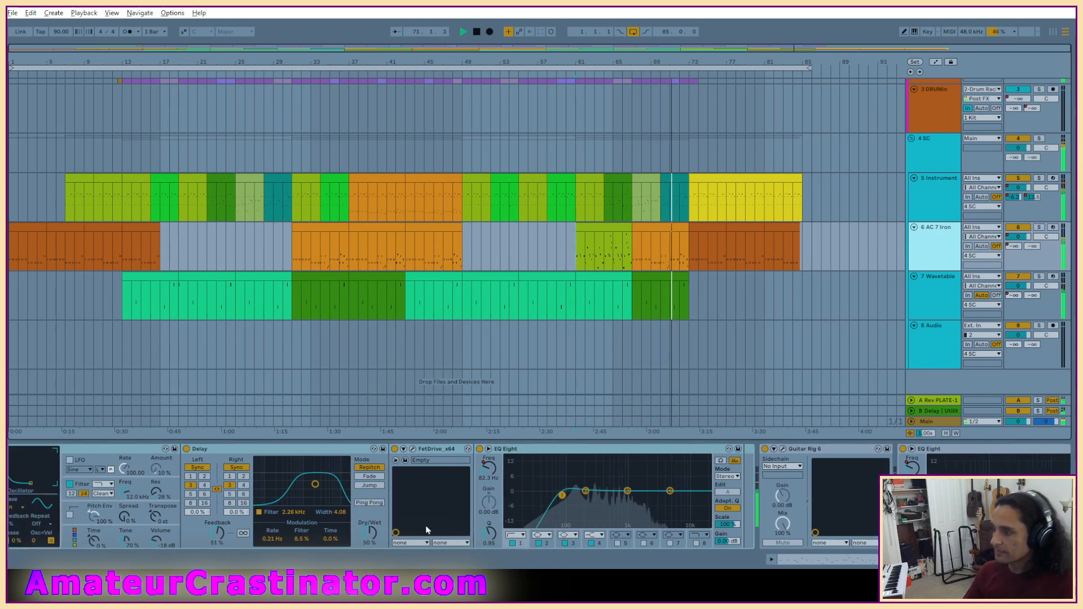
{"action": "scroll", "coordinate": [565, 319], "scroll_direction": "up", "scroll_amount": 3}
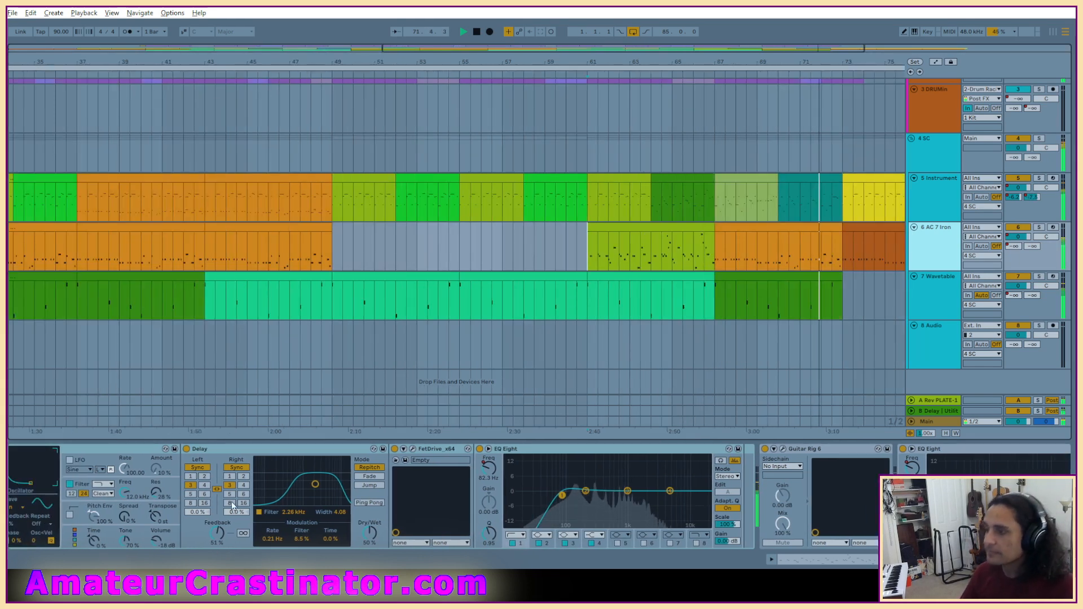
{"action": "key", "text": "a"}
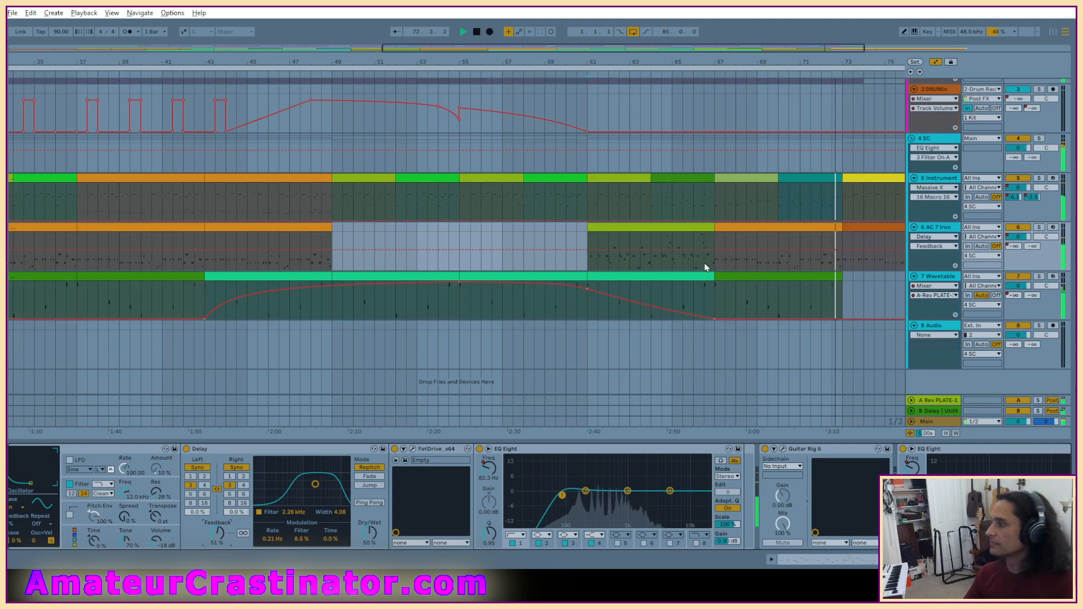
{"action": "scroll", "coordinate": [713, 263], "scroll_direction": "up", "scroll_amount": 5}
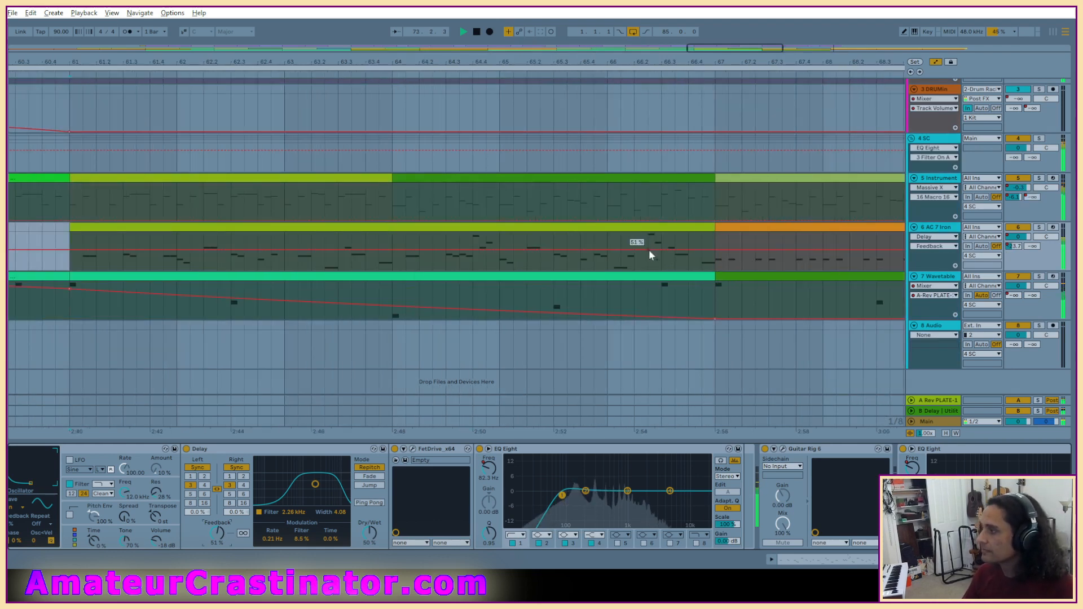
Try a short rise in the AC 7 Iron track's Delay Feedback automation around bar 66.2, and undo it.
{"action": "left_click", "coordinate": [634, 250]}
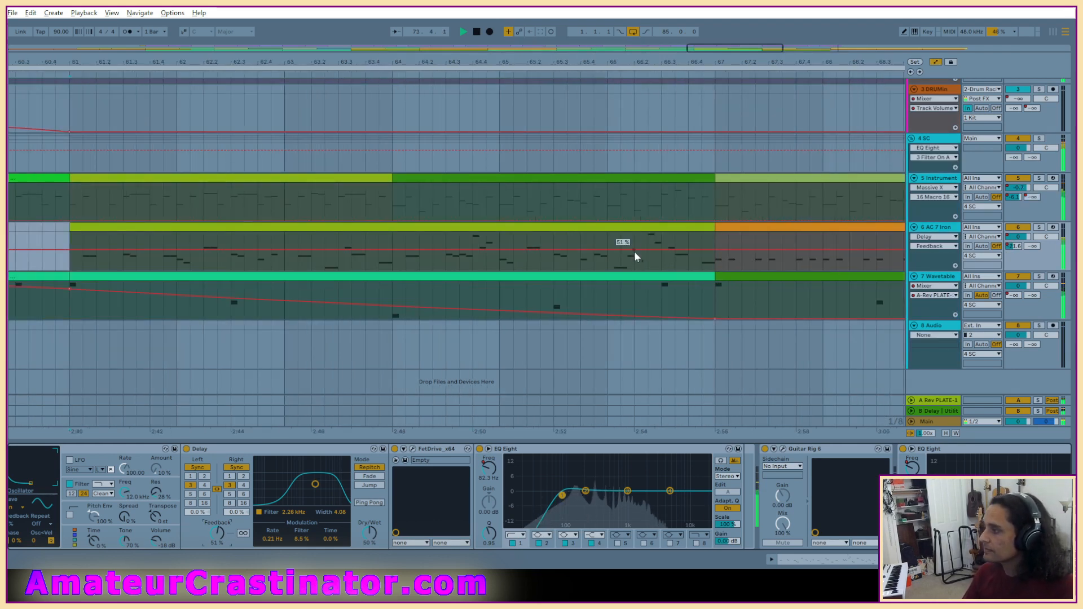
{"action": "left_click", "coordinate": [688, 250]}
{"action": "left_click_drag", "start_coordinate": [647, 250], "coordinate": [675, 241]}
{"action": "left_click", "coordinate": [676, 248]}
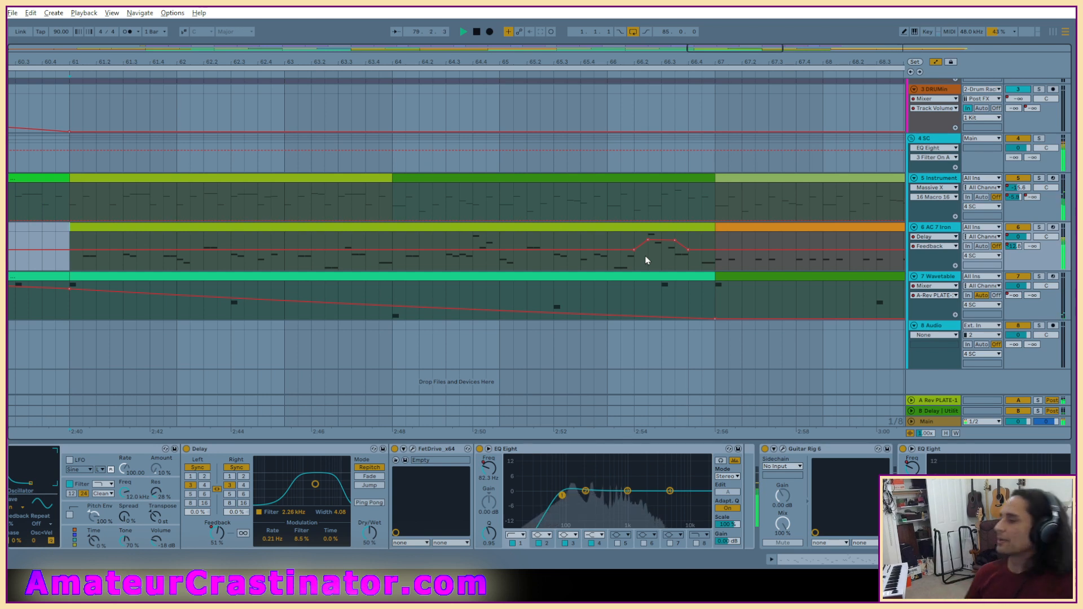
{"action": "key", "text": "ctrl+z"}
{"action": "key", "text": "ctrl+z"}
{"action": "key", "text": "ctrl+z"}
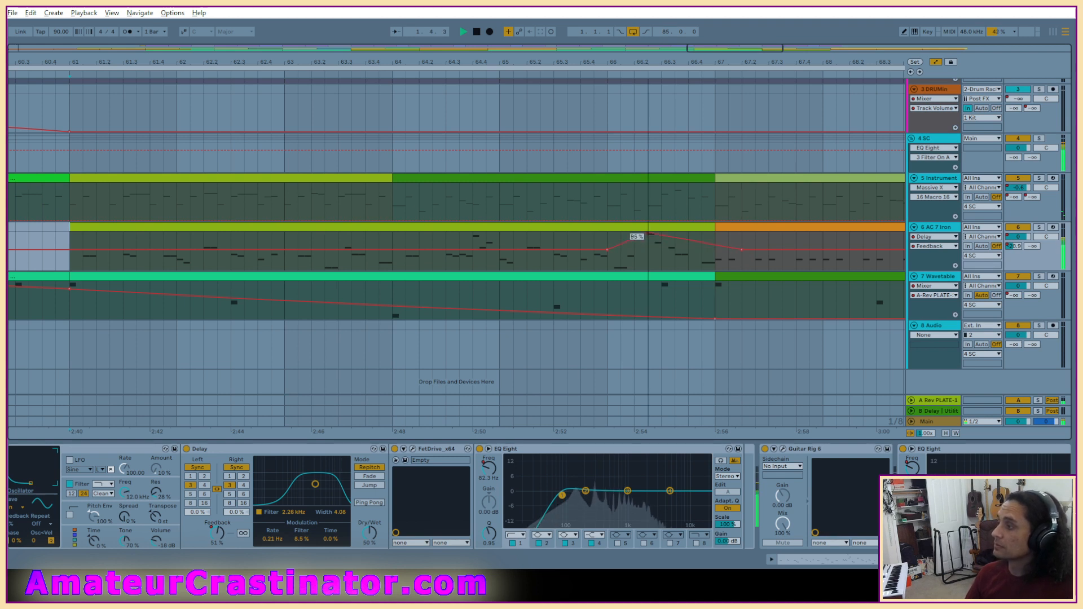
Lower the peak of the AC 7 Iron track's Delay Feedback rise near bar 66.2, and play back from the green clip at bar 61.
{"action": "left_click_drag", "start_coordinate": [649, 233], "coordinate": [651, 241]}
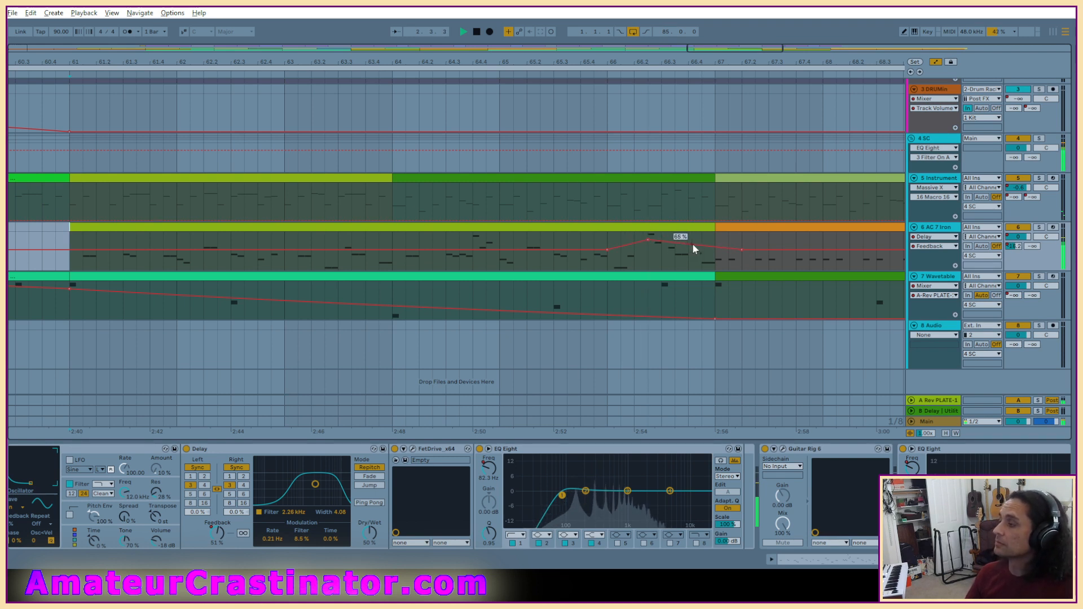
{"action": "left_click", "coordinate": [143, 228]}
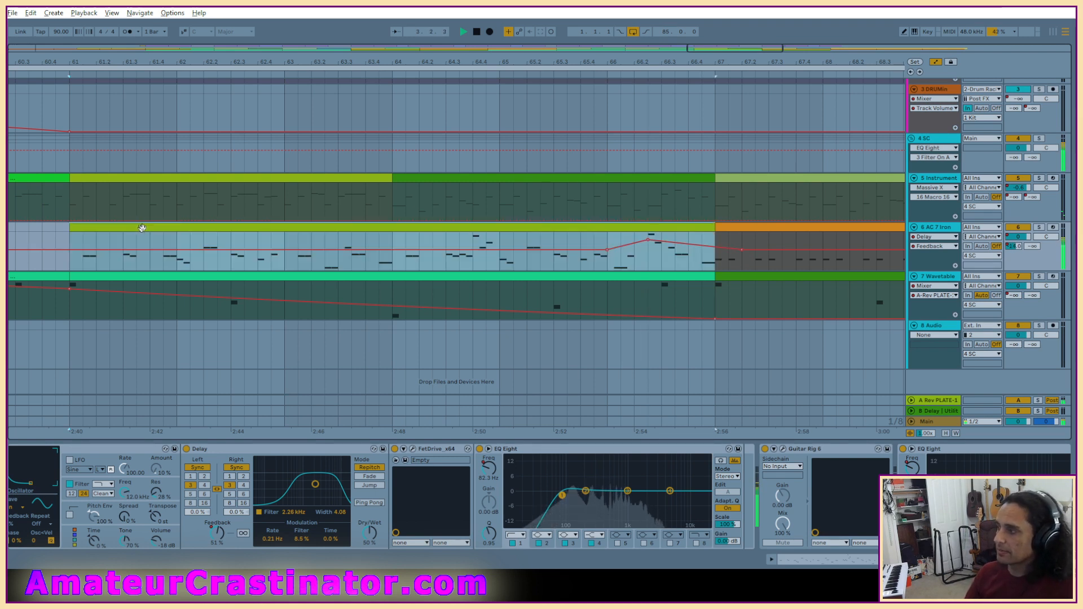
{"action": "key", "text": "space"}
{"action": "key", "text": "space"}
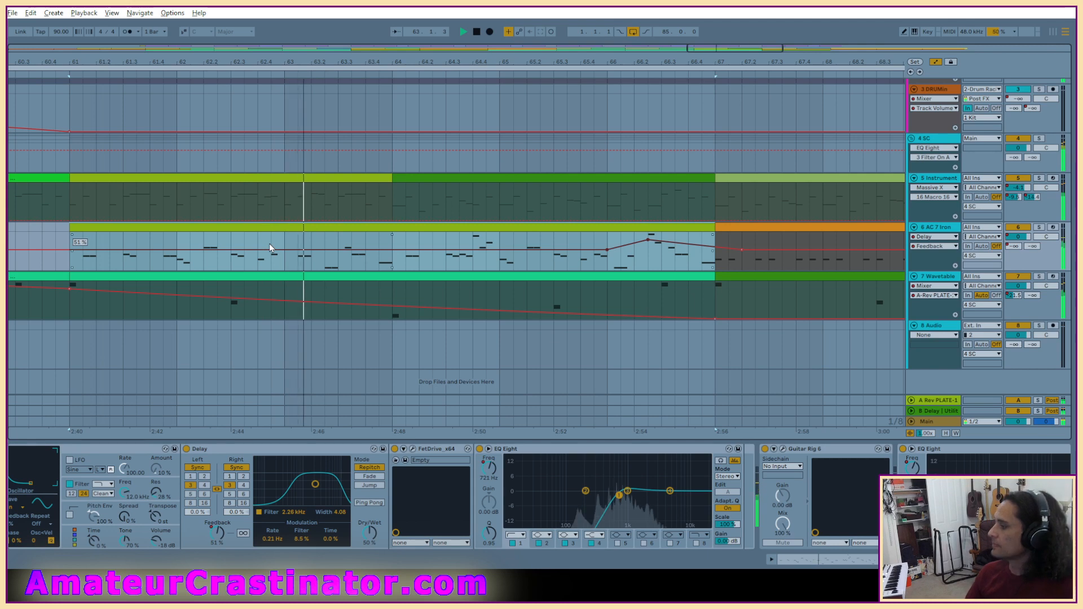
Review the AC 7 Iron track's Guitar Rig 6, send and track volume automation around bars 62 to 70.
{"action": "scroll", "coordinate": [817, 298], "scroll_direction": "right", "scroll_amount": 6}
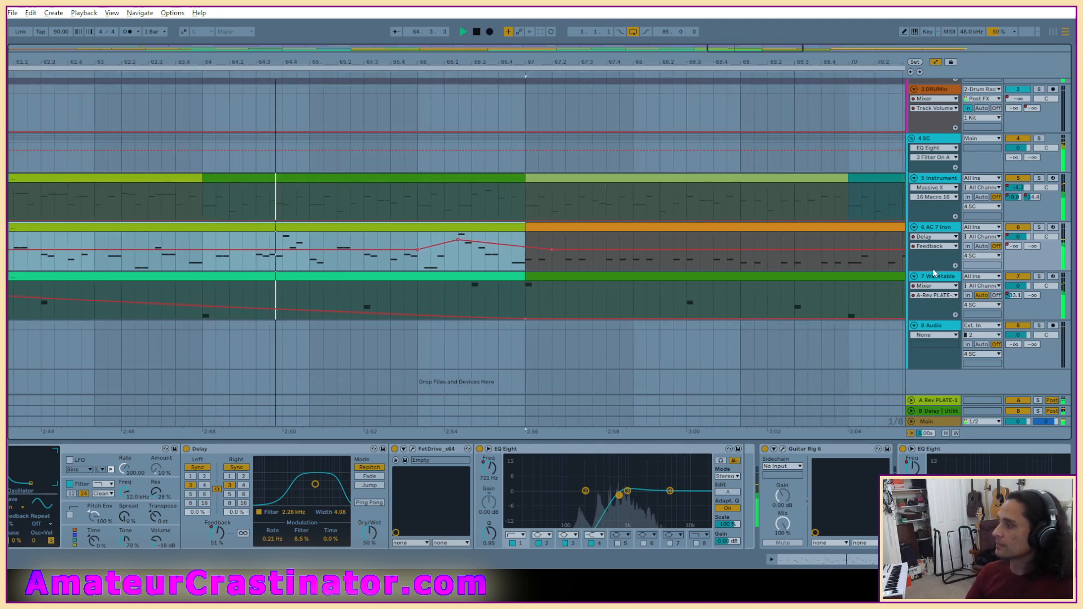
{"action": "left_click", "coordinate": [937, 236]}
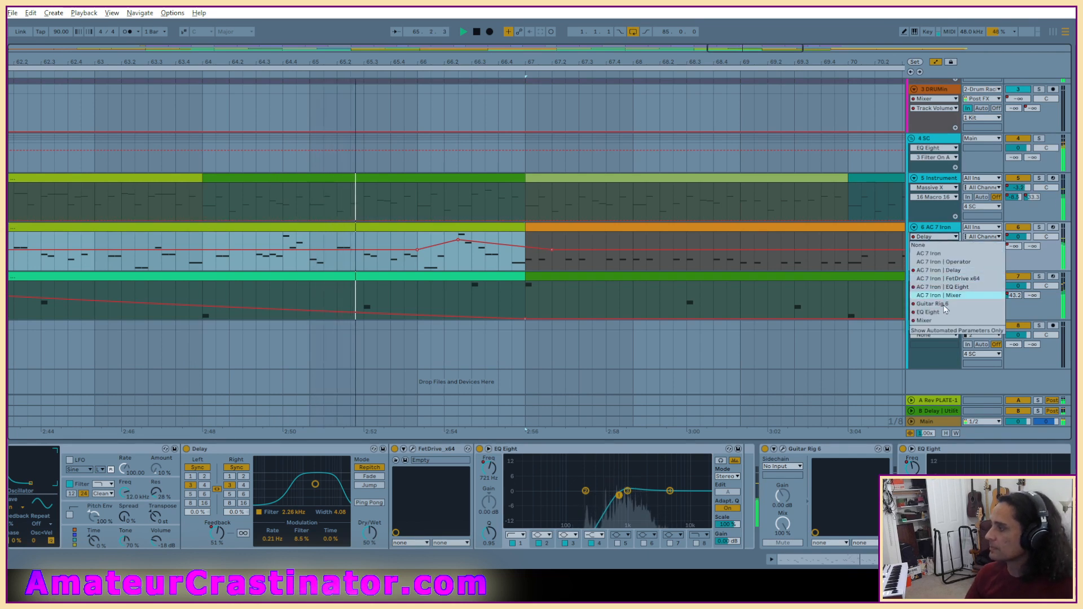
{"action": "left_click", "coordinate": [942, 304]}
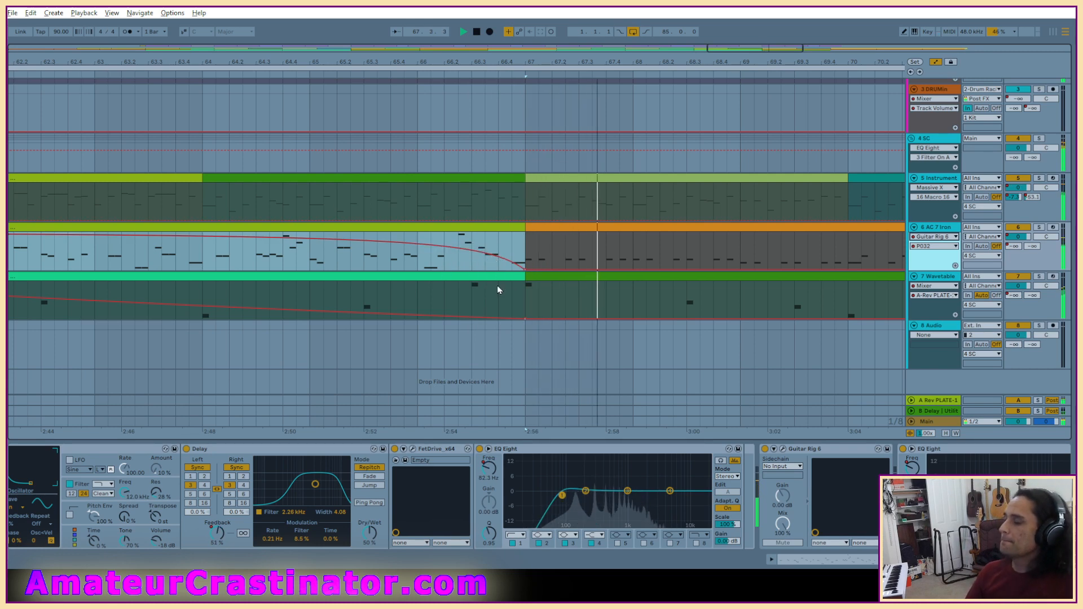
{"action": "key", "text": "a"}
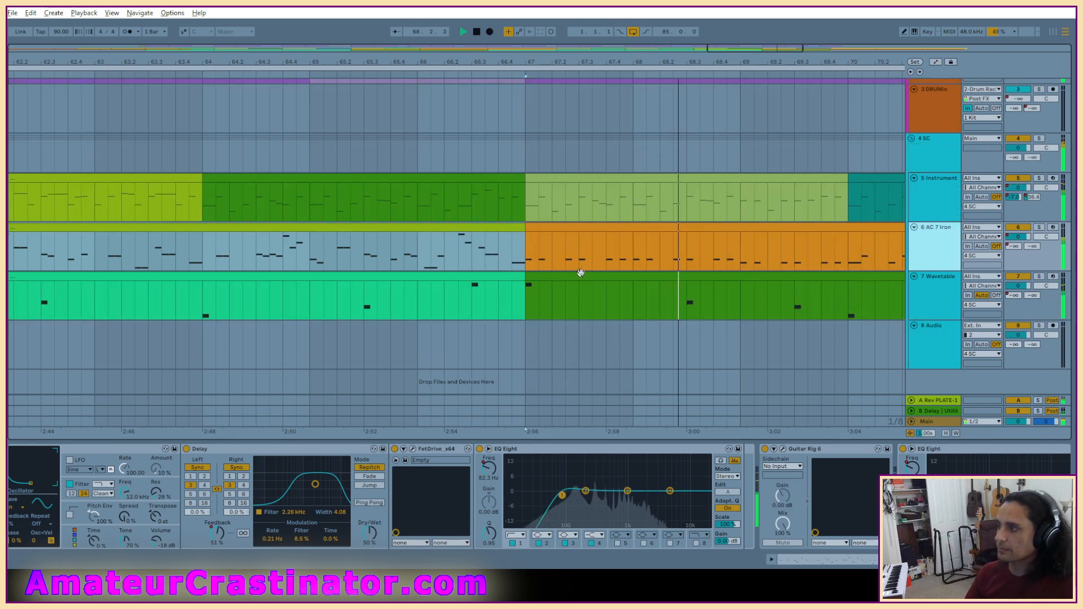
{"action": "key", "text": "a"}
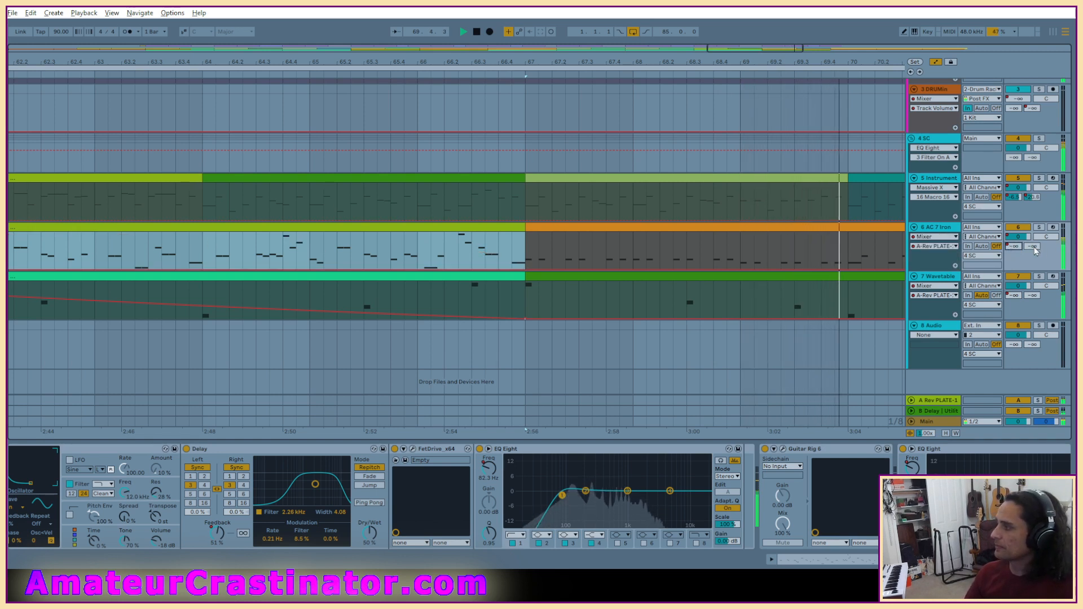
{"action": "left_click", "coordinate": [1033, 246]}
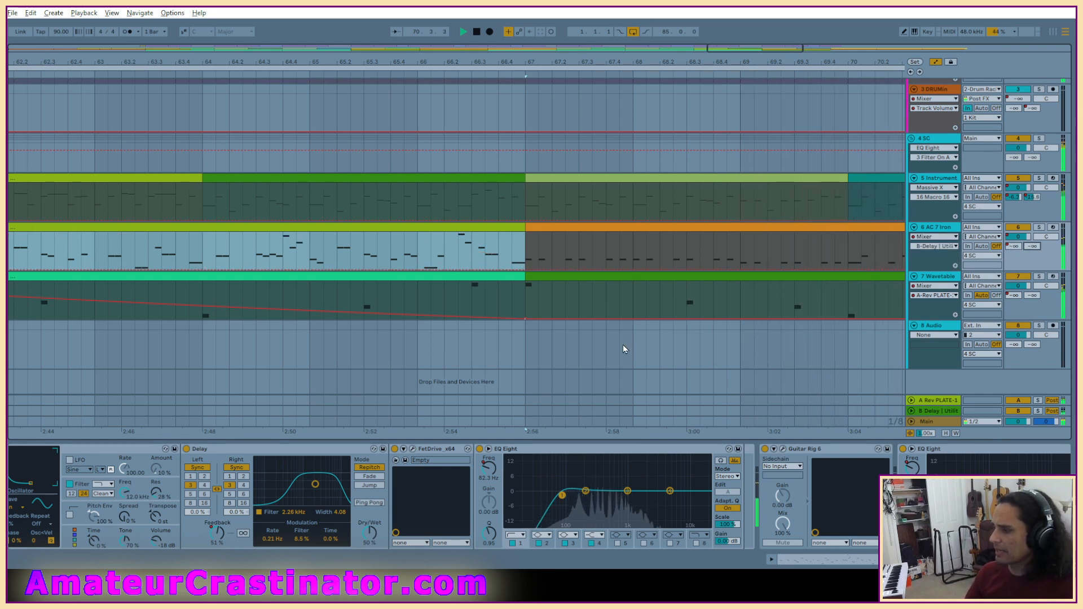
{"action": "left_click", "coordinate": [1007, 237]}
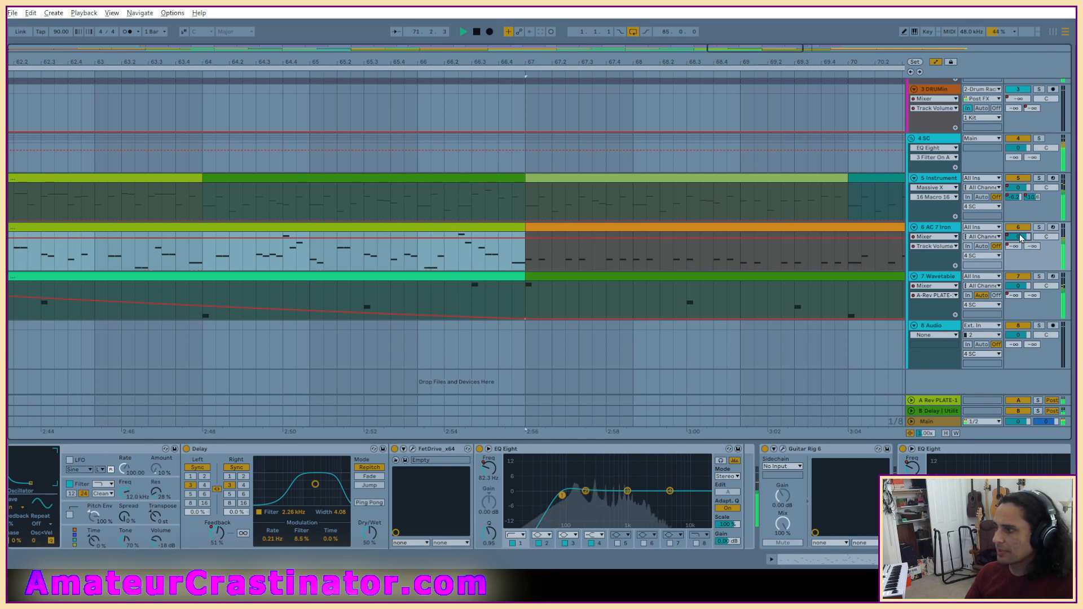
{"action": "left_click", "coordinate": [933, 237]}
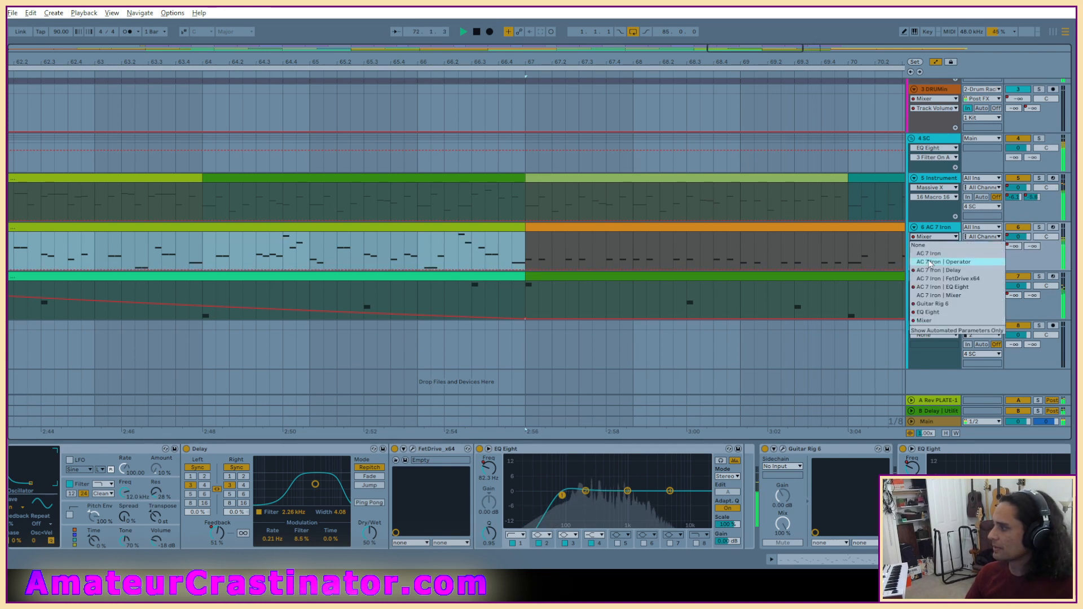
Return to the AC 7 Iron track's Delay Feedback automation and move the start of its rise back to bar 64.
{"action": "left_click", "coordinate": [931, 271]}
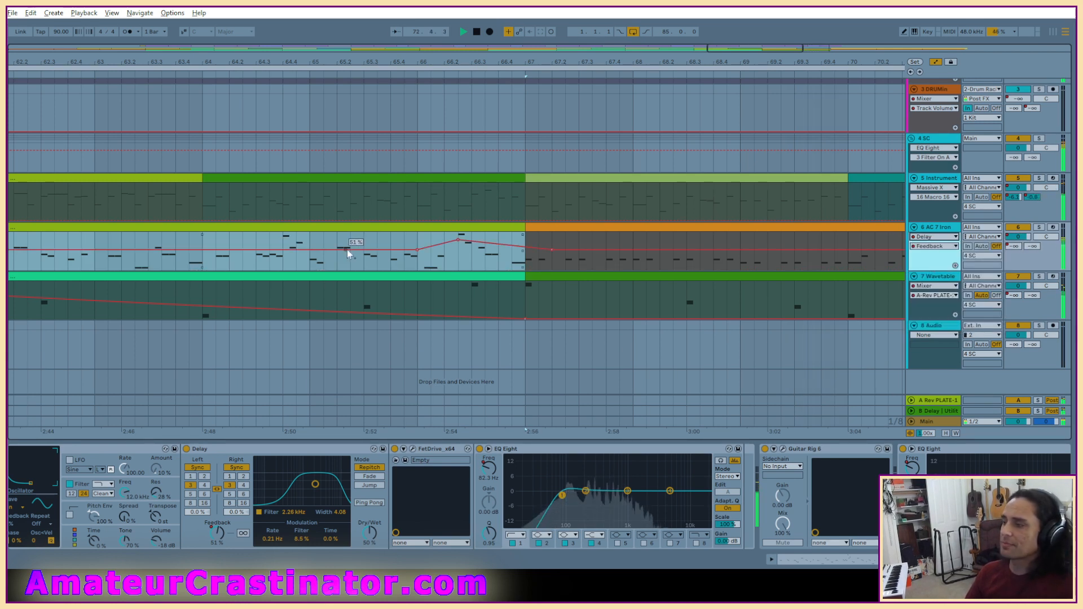
{"action": "scroll", "coordinate": [373, 245], "scroll_direction": "down", "scroll_amount": 3}
{"action": "scroll", "coordinate": [406, 253], "scroll_direction": "up", "scroll_amount": 3}
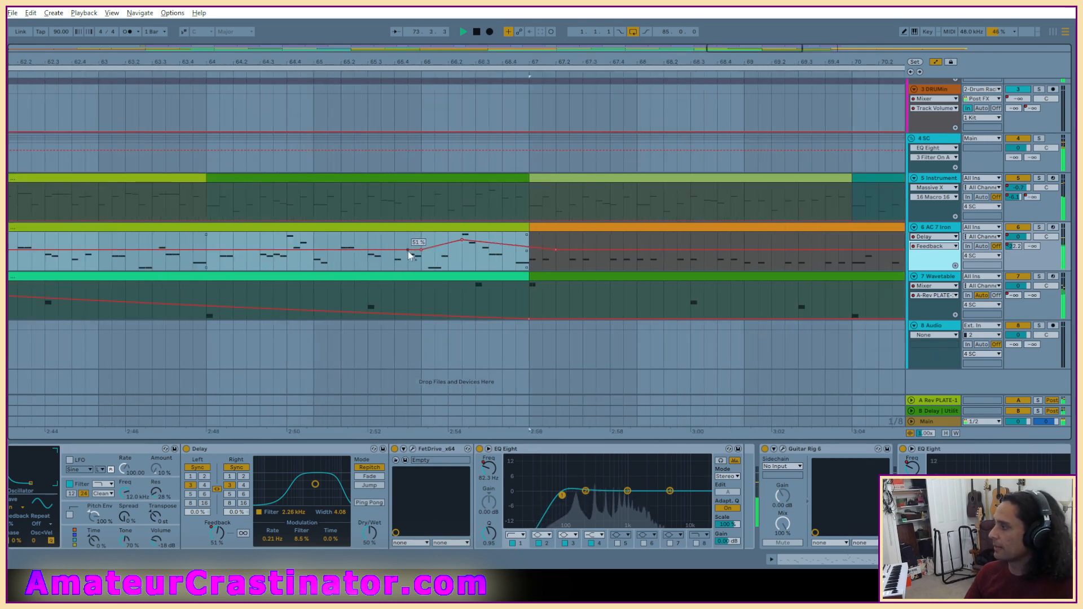
{"action": "mouse_move", "coordinate": [424, 251]}
{"action": "left_mouse_down"}
{"action": "mouse_move", "coordinate": [208, 252]}
{"action": "mouse_move", "coordinate": [421, 240]}
{"action": "left_mouse_up"}
{"action": "left_click", "coordinate": [434, 266]}
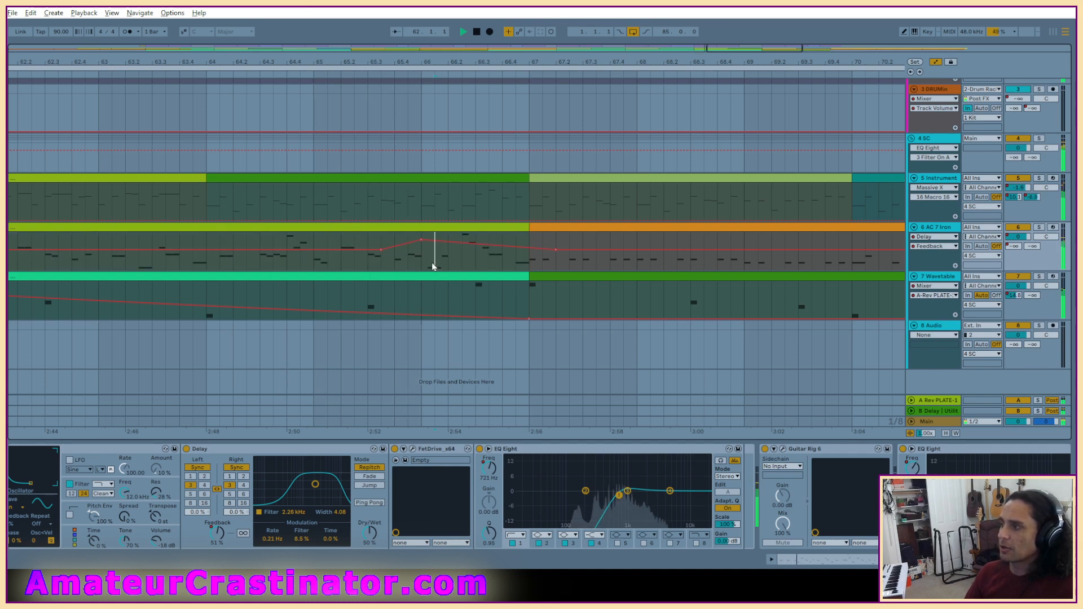
{"action": "mouse_move", "coordinate": [393, 253]}
{"action": "left_mouse_down"}
{"action": "mouse_move", "coordinate": [430, 255]}
{"action": "mouse_move", "coordinate": [251, 252]}
{"action": "left_mouse_up"}
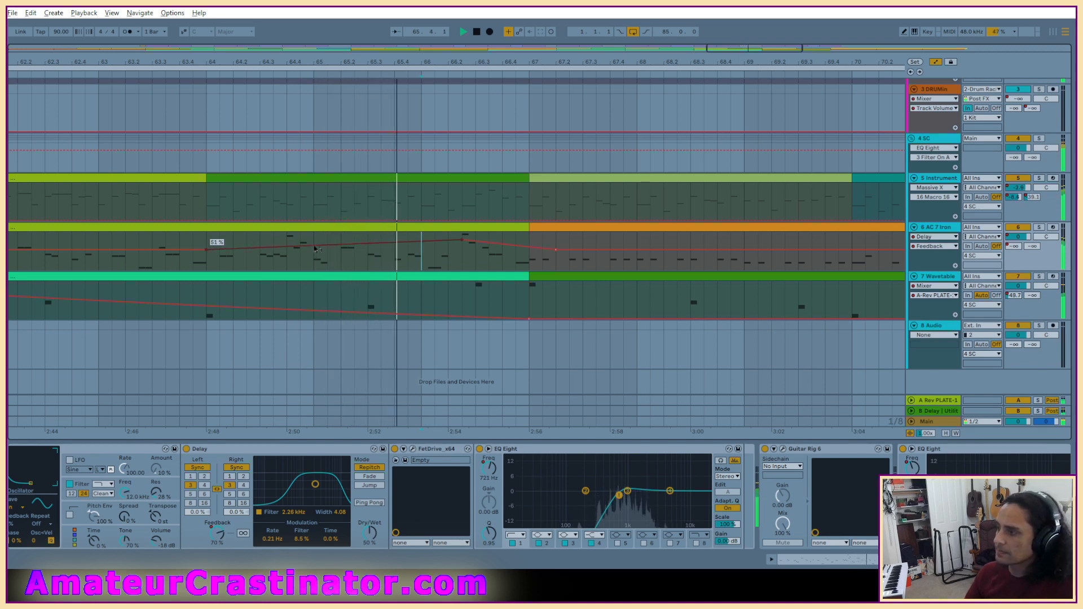
Curve the rising and falling segments of the AC 7 Iron track's Delay Feedback automation around the peak, and play back from bar 64.
{"action": "left_click_drag", "start_coordinate": [369, 250], "coordinate": [370, 259]}
{"action": "left_click_drag", "start_coordinate": [518, 246], "coordinate": [519, 242]}
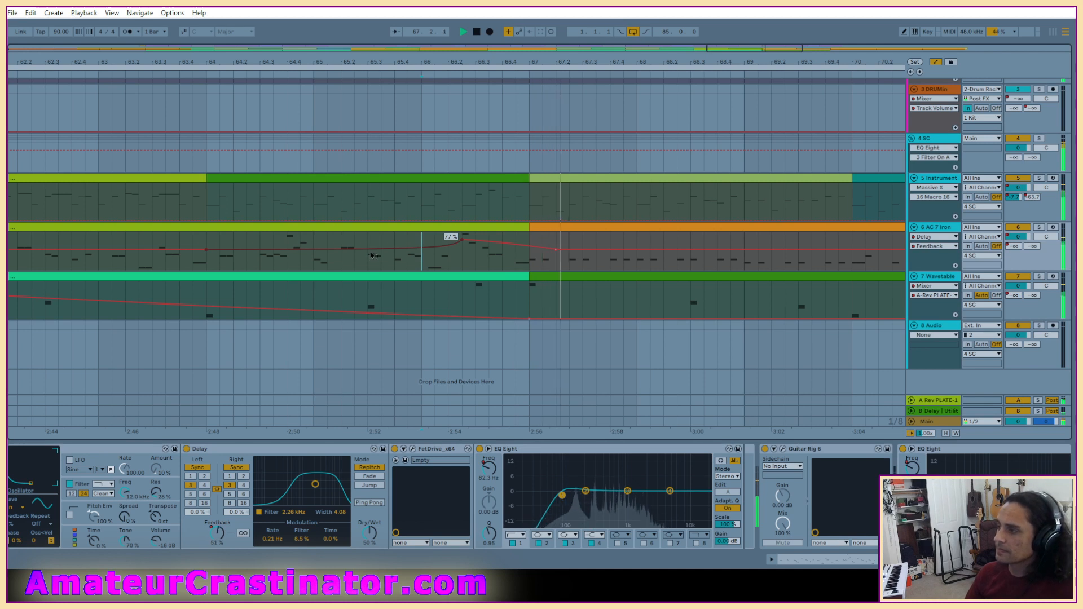
{"action": "left_click_drag", "start_coordinate": [371, 261], "coordinate": [371, 254]}
{"action": "left_click_drag", "start_coordinate": [524, 244], "coordinate": [525, 238]}
{"action": "key", "text": "space"}
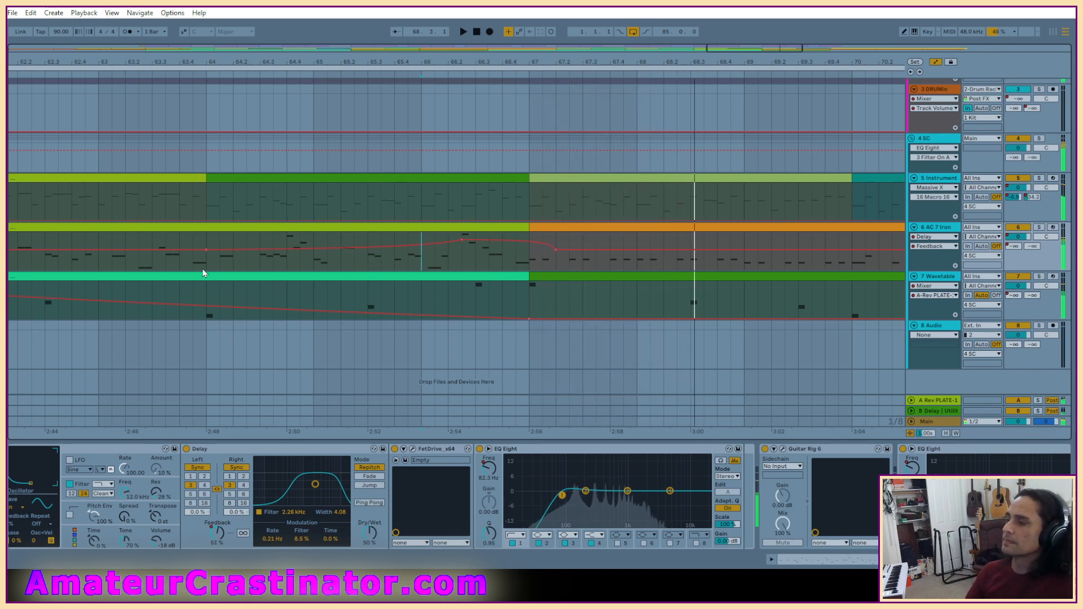
{"action": "left_click", "coordinate": [219, 245]}
{"action": "key", "text": "space"}
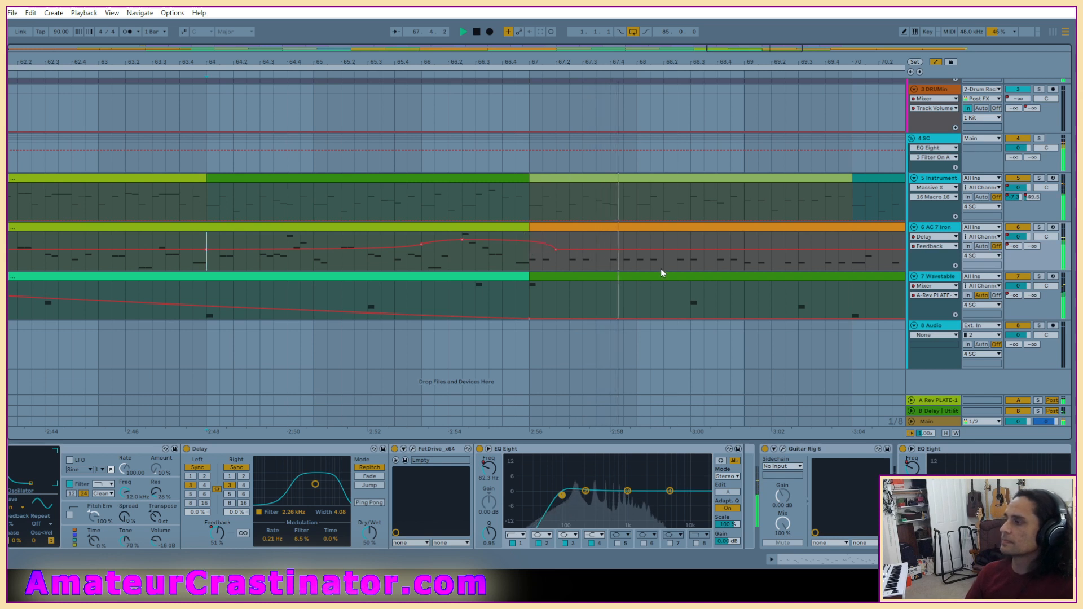
Extend the end of the AC 7 Iron track's Delay Feedback fall to about bar 68.2, and hide the automation.
{"action": "left_click", "coordinate": [663, 249]}
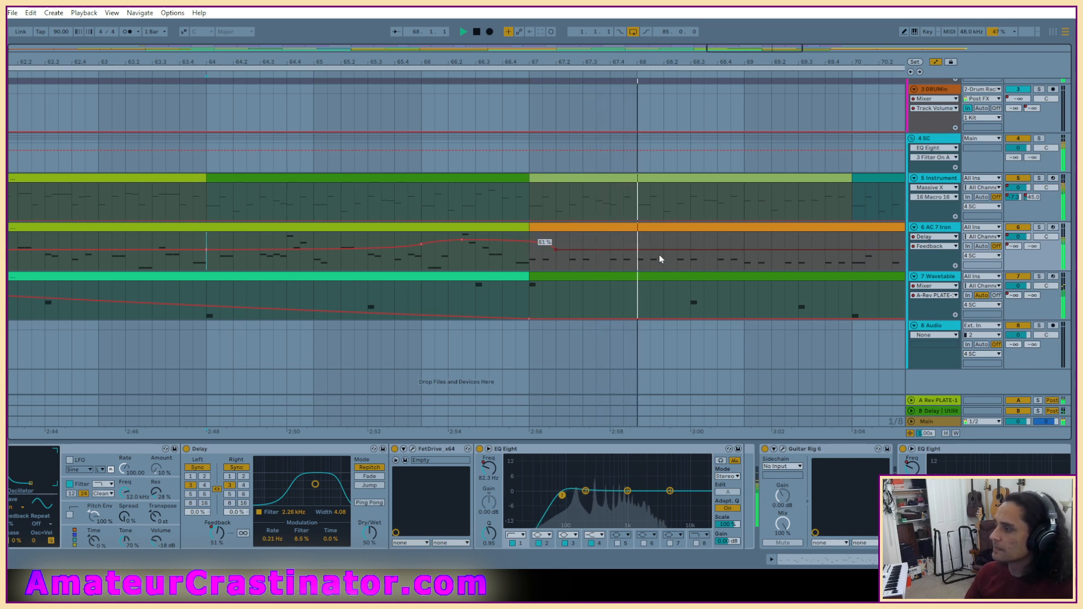
{"action": "left_click", "coordinate": [562, 249]}
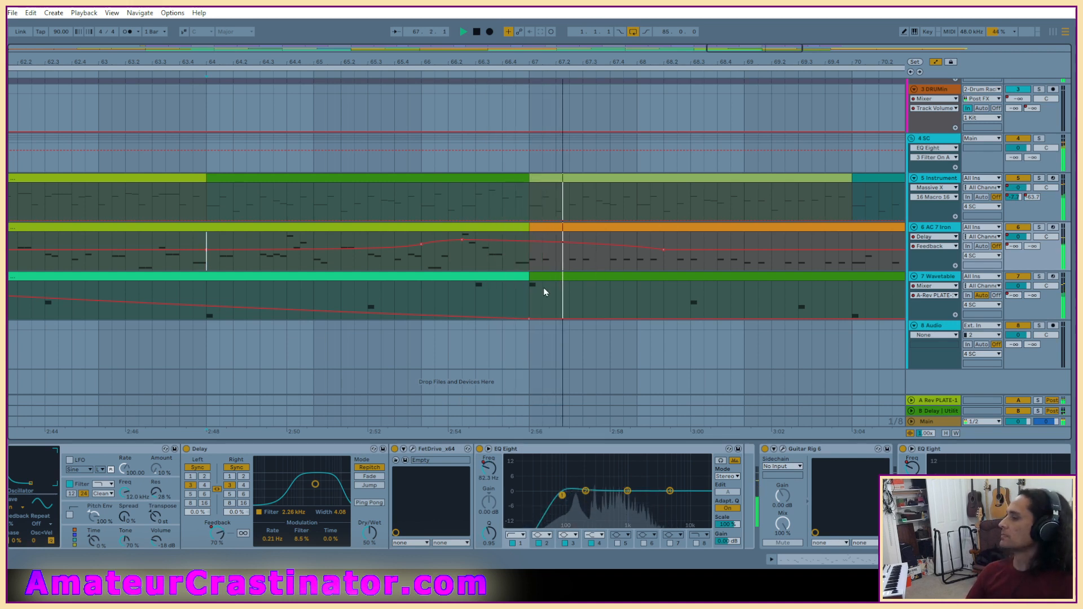
{"action": "key", "text": "a"}
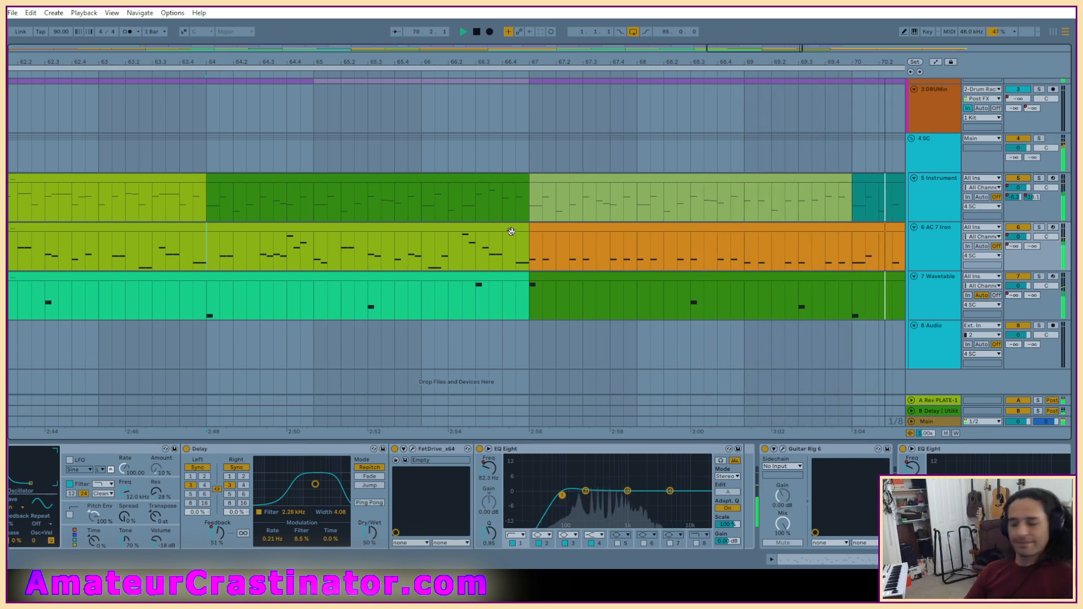
Fit the whole arrangement in view, listen through the song, and stop playback.
{"action": "key", "text": "w"}
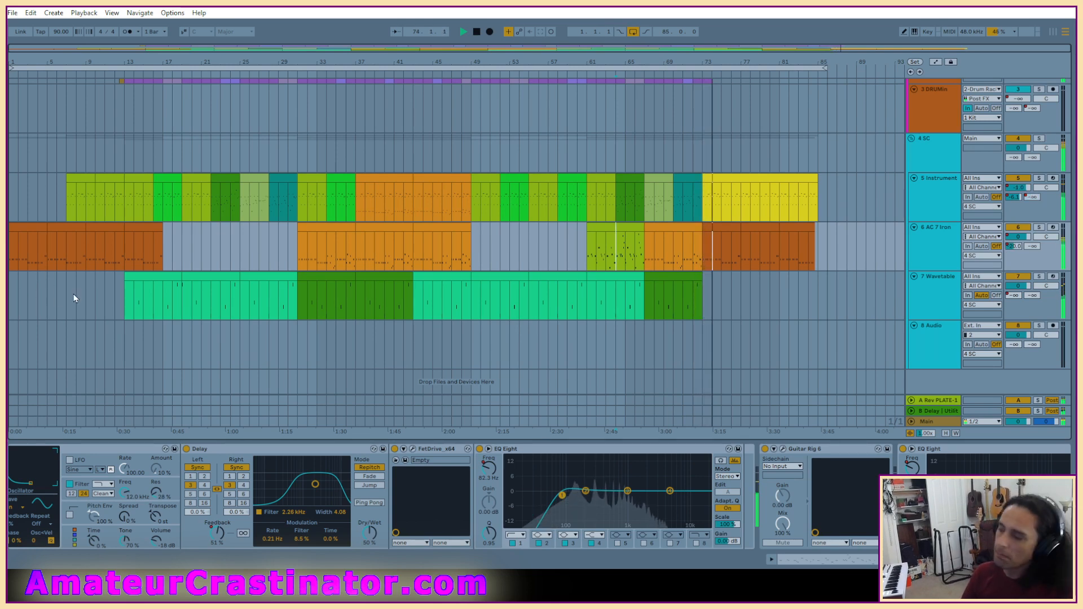
{"action": "scroll", "coordinate": [347, 299], "scroll_direction": "up", "scroll_amount": 2}
{"action": "scroll", "coordinate": [625, 288], "scroll_direction": "down", "scroll_amount": 2}
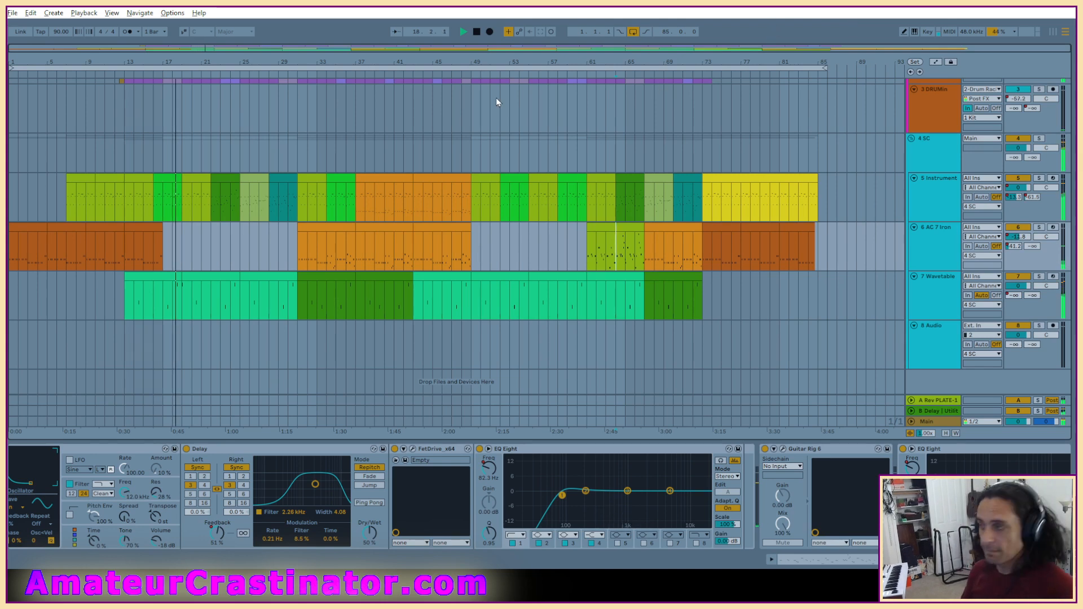
{"action": "left_click", "coordinate": [477, 33]}
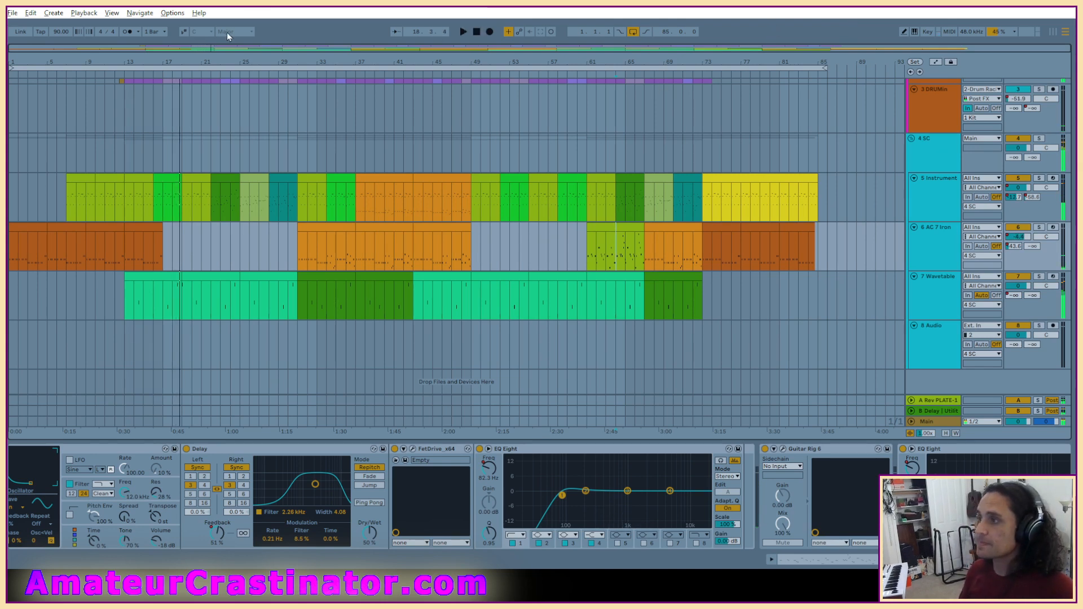
Open the Live set in the Uncanny Education Project folder of Album 002.
{"action": "left_click", "coordinate": [15, 13]}
{"action": "left_click", "coordinate": [34, 39]}
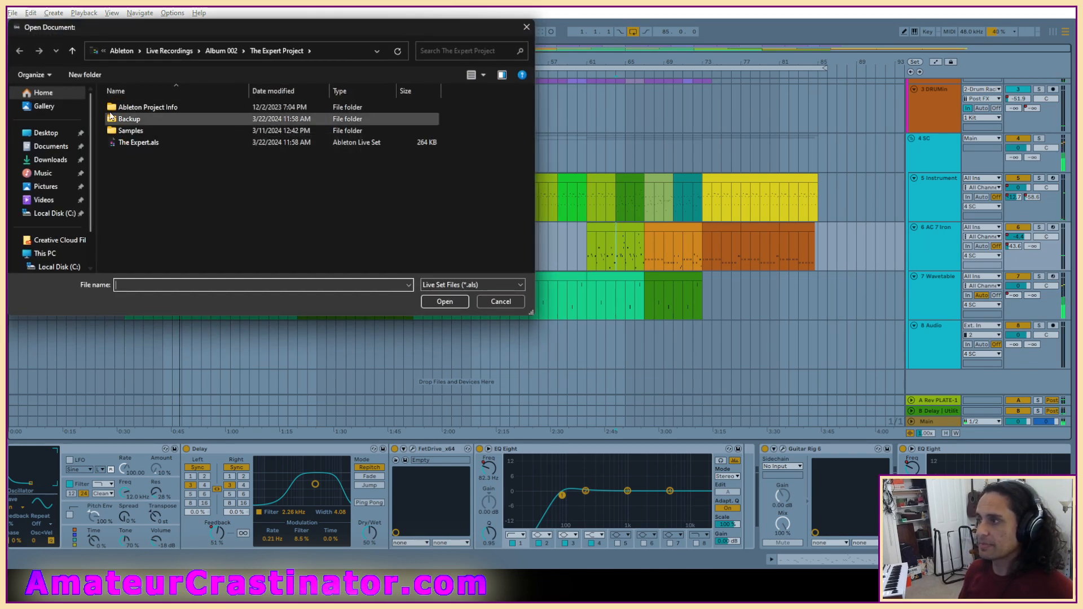
{"action": "left_click", "coordinate": [217, 52]}
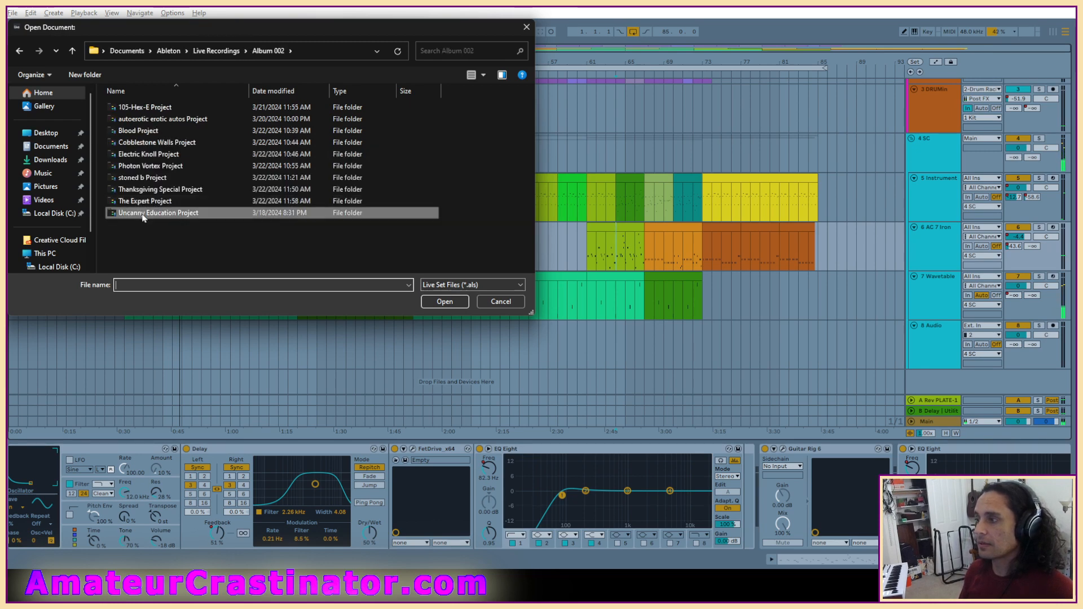
{"action": "double_click", "coordinate": [140, 213]}
{"action": "double_click", "coordinate": [136, 181]}
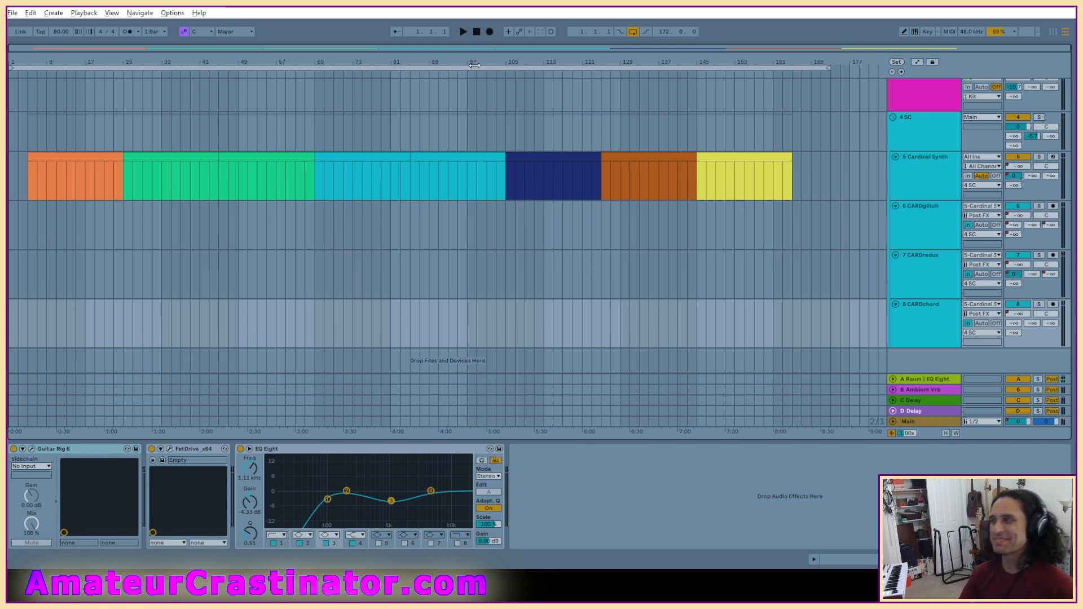
Play the song from the start and open the Main track's Ozone 10 plug-in window.
{"action": "left_click", "coordinate": [464, 33]}
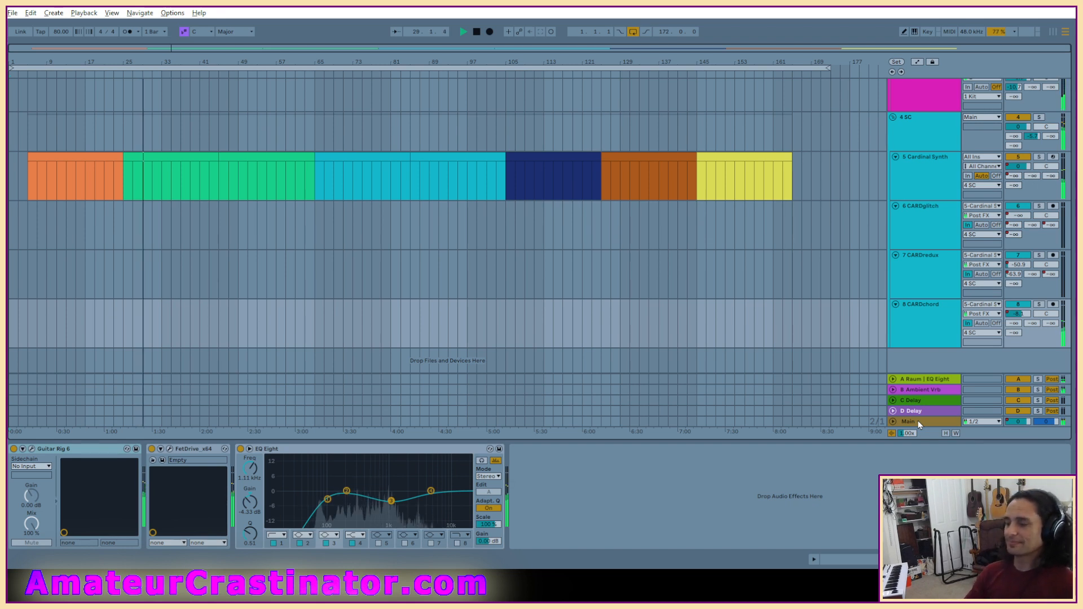
{"action": "left_click", "coordinate": [932, 422]}
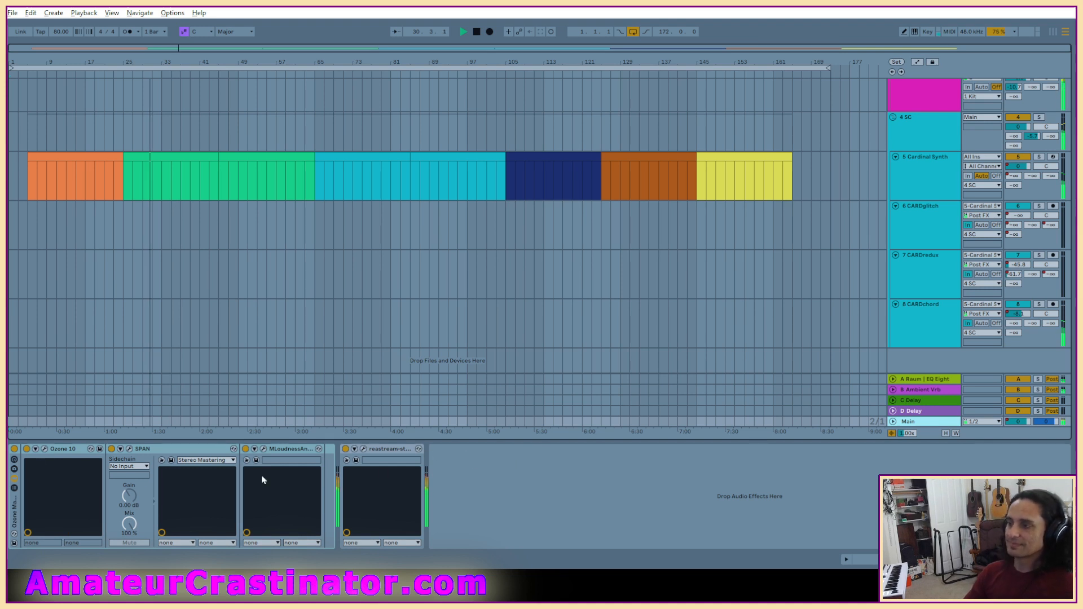
{"action": "left_click", "coordinate": [44, 448]}
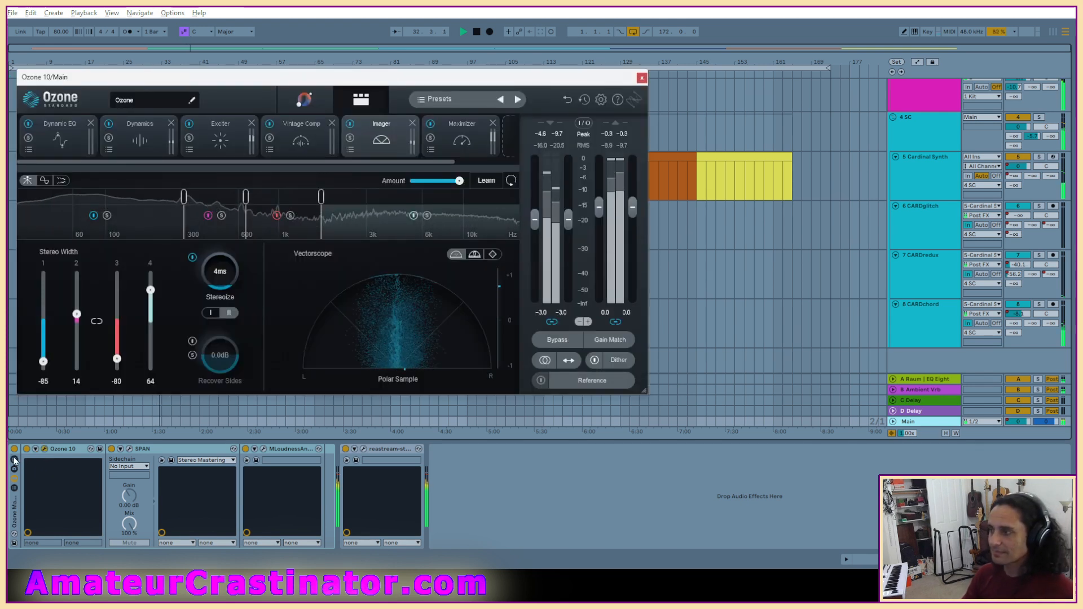
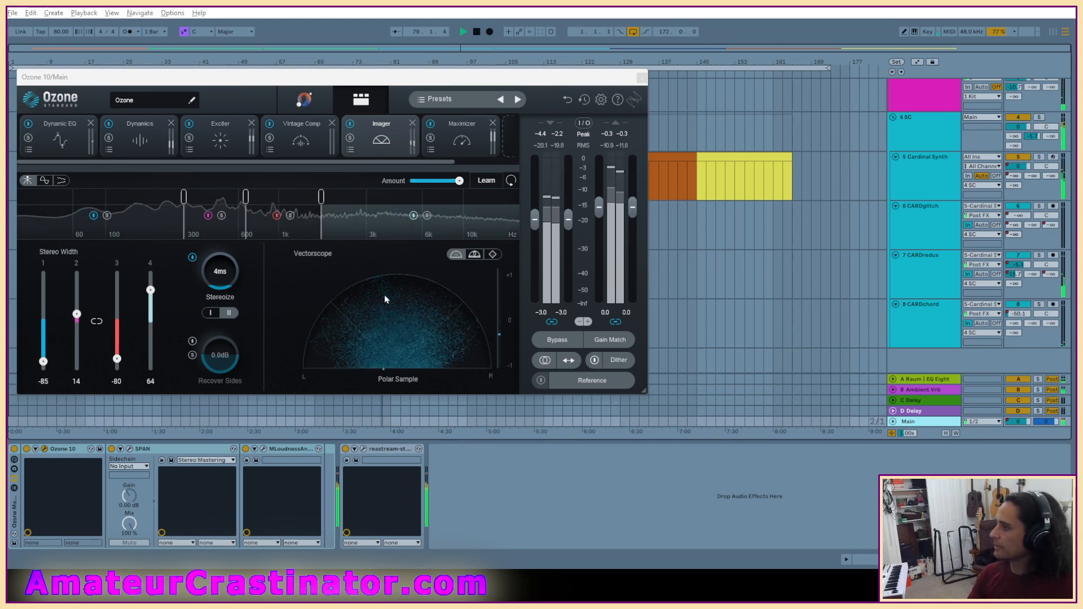
Raise the Band 2 gain to 2.2 dB in the Dynamics module of the Main track's Ozone 10.
{"action": "left_click_drag", "start_coordinate": [477, 79], "coordinate": [536, 104]}
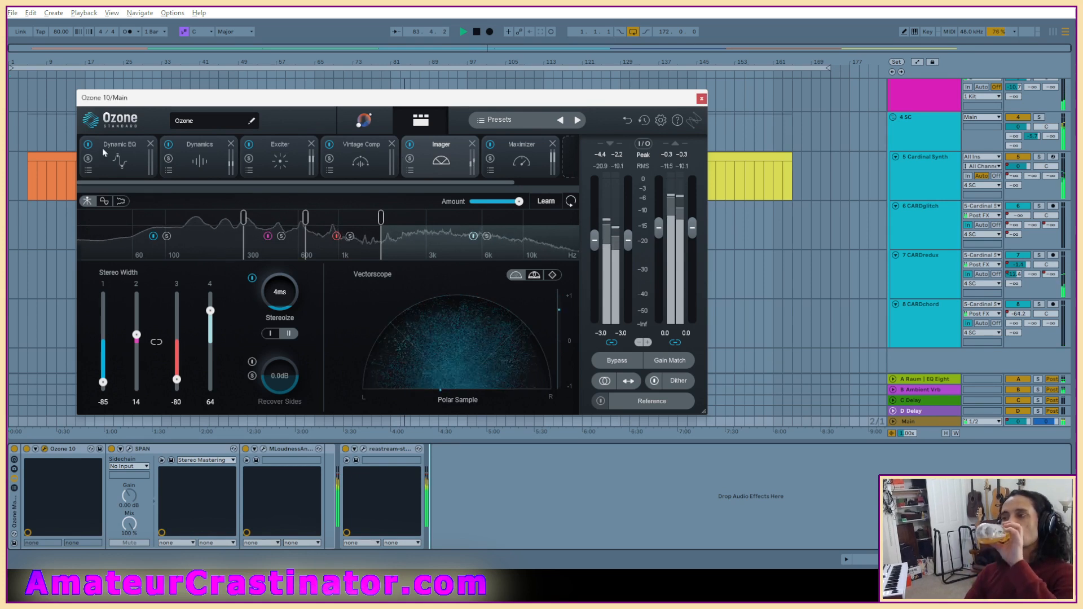
{"action": "left_click", "coordinate": [148, 154]}
{"action": "left_click", "coordinate": [197, 158]}
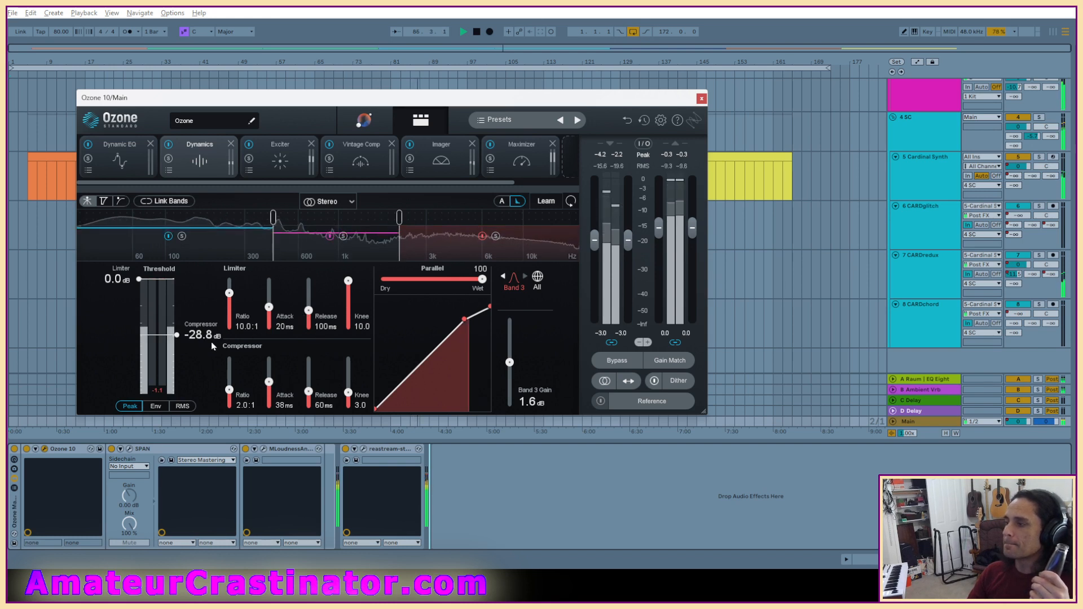
{"action": "left_click", "coordinate": [367, 260]}
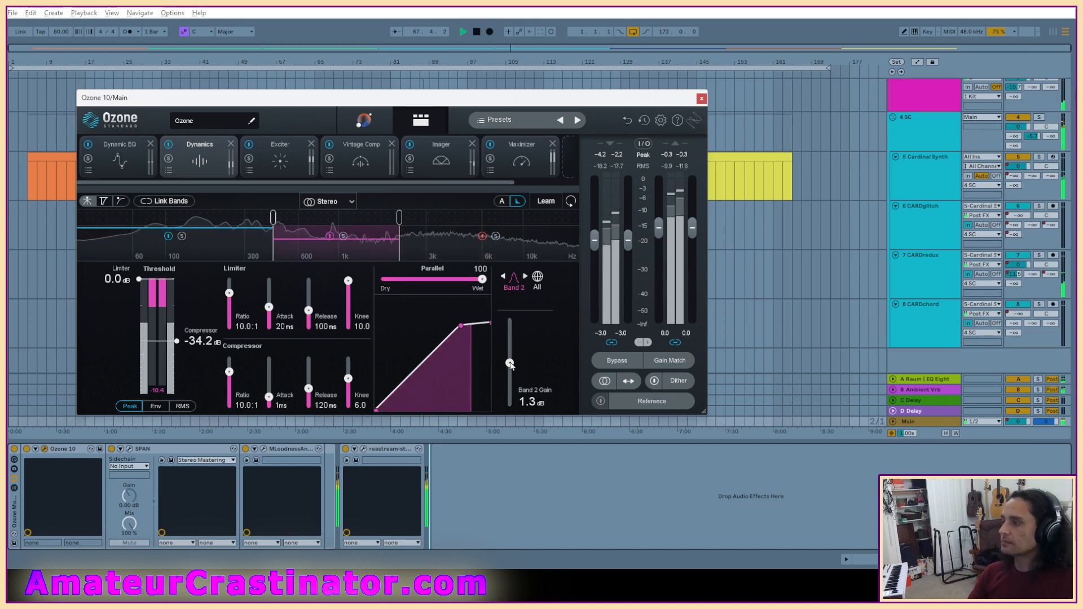
{"action": "scroll", "coordinate": [509, 364], "scroll_direction": "up", "scroll_amount": 6}
{"action": "scroll", "coordinate": [510, 364], "scroll_direction": "up", "scroll_amount": 3}
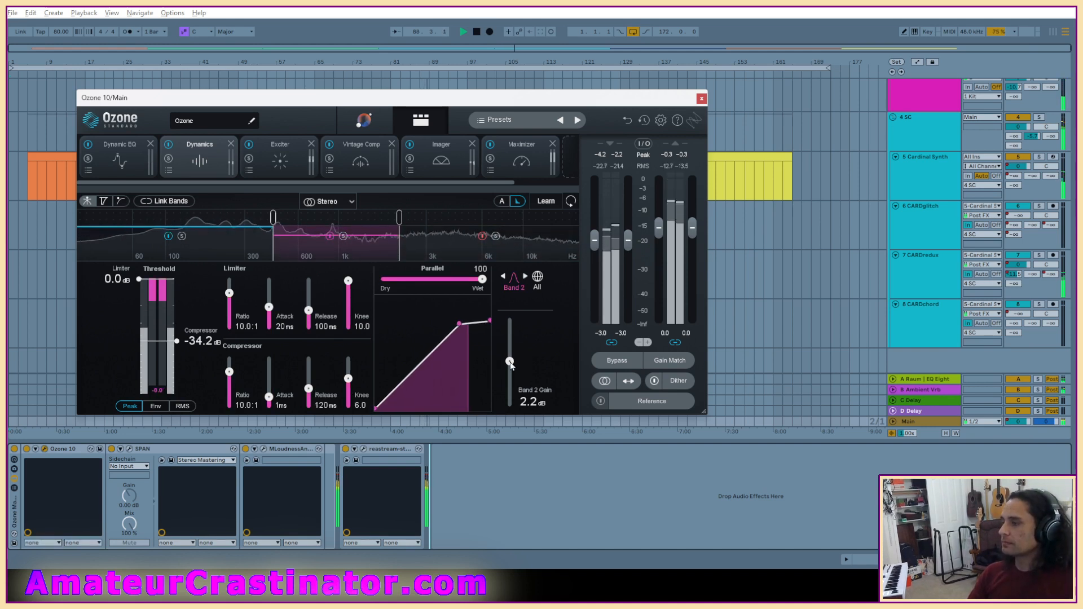
Check the Main track's loudness in MLoudnessAnalyzer and spectrum in SPAN, and show Ozone 10's Exciter module.
{"action": "left_click", "coordinate": [263, 449]}
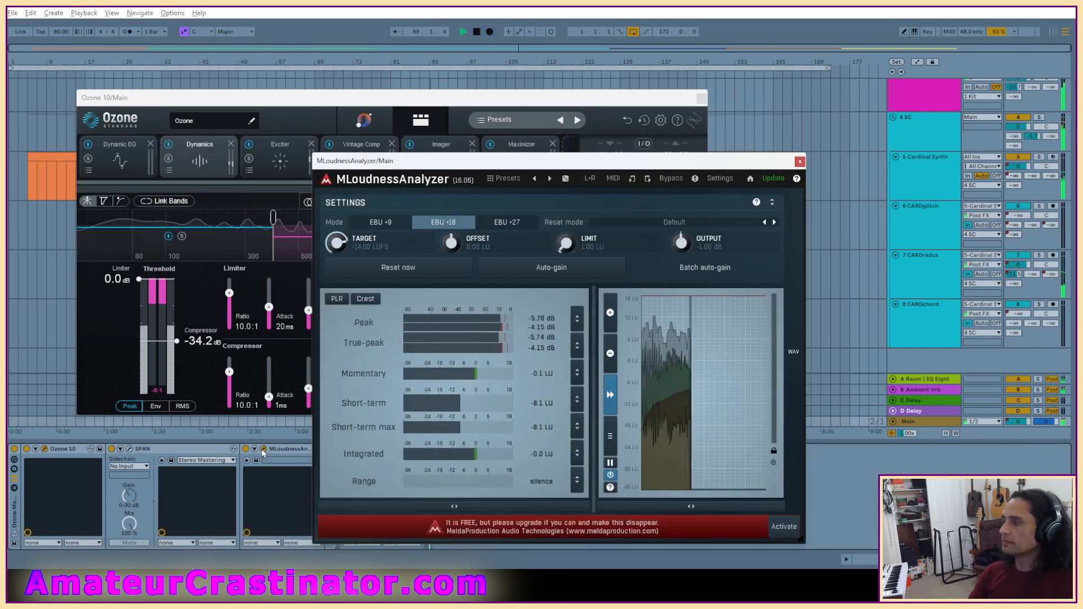
{"action": "left_click", "coordinate": [262, 449]}
{"action": "left_click", "coordinate": [129, 449]}
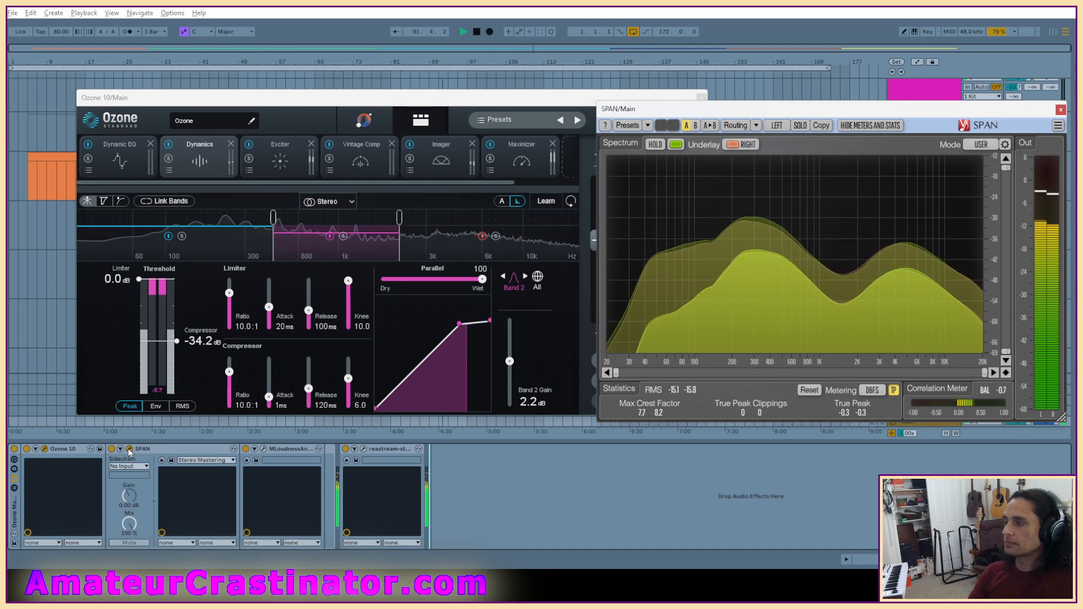
{"action": "left_click", "coordinate": [288, 145]}
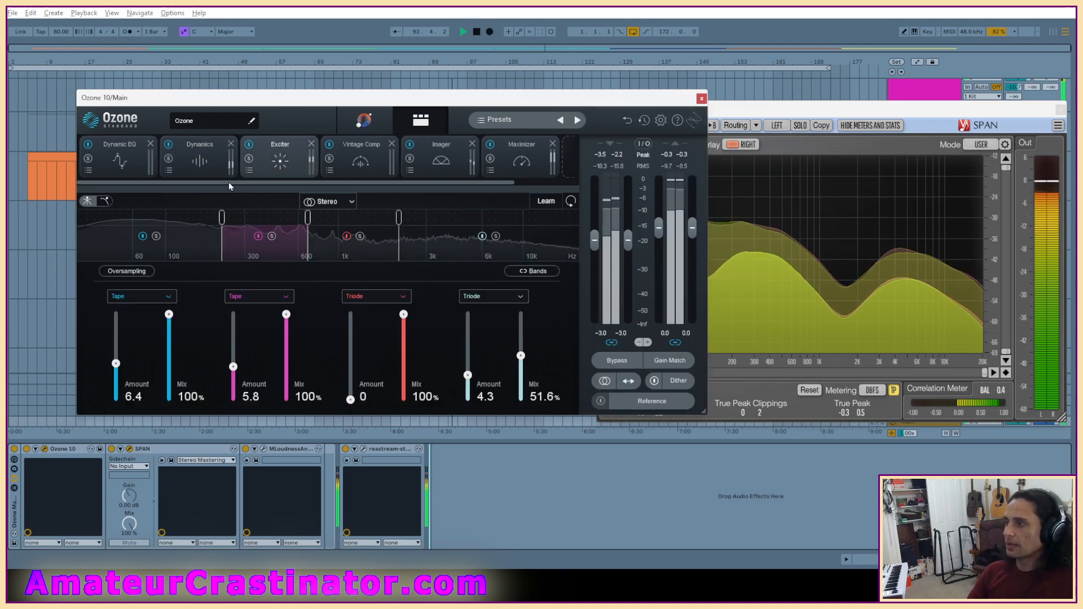
Review the Dynamics and Imager module settings of the Main track's Ozone 10 while the song plays.
{"action": "left_click", "coordinate": [217, 164]}
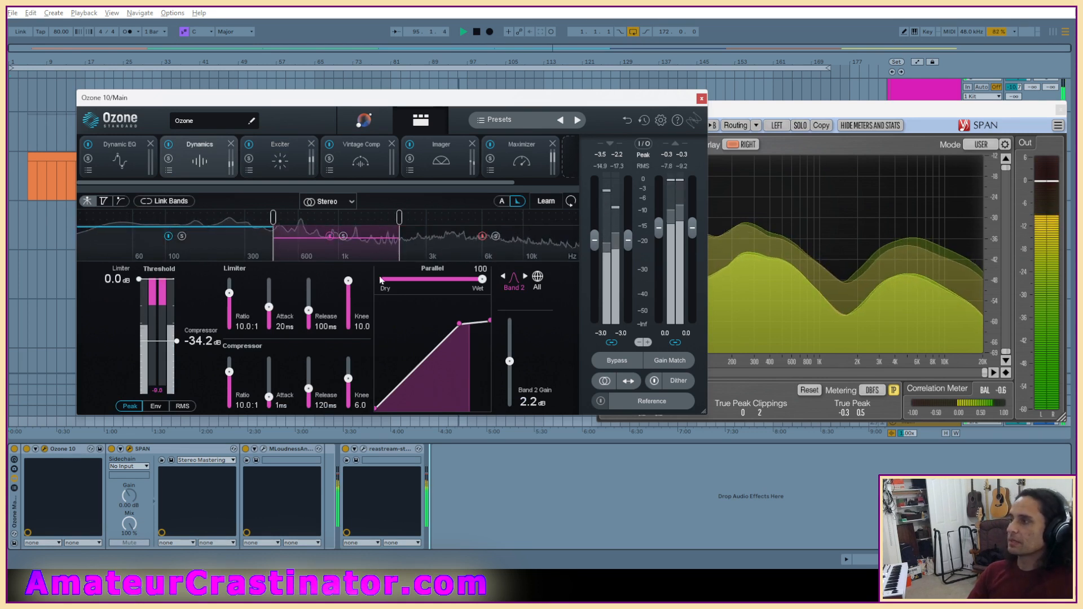
{"action": "left_click", "coordinate": [442, 169]}
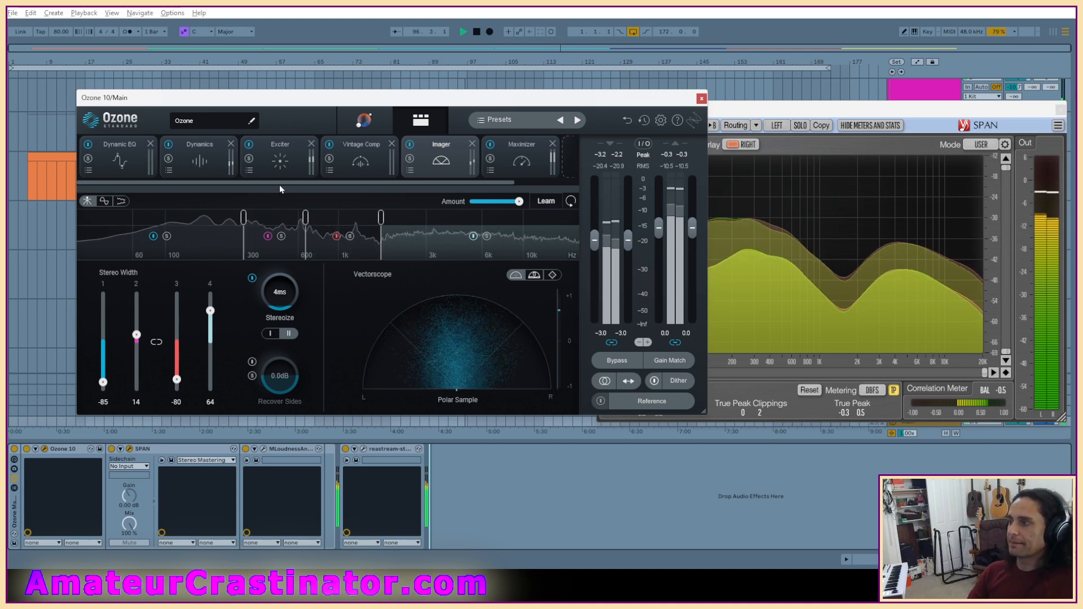
{"action": "left_click", "coordinate": [201, 154]}
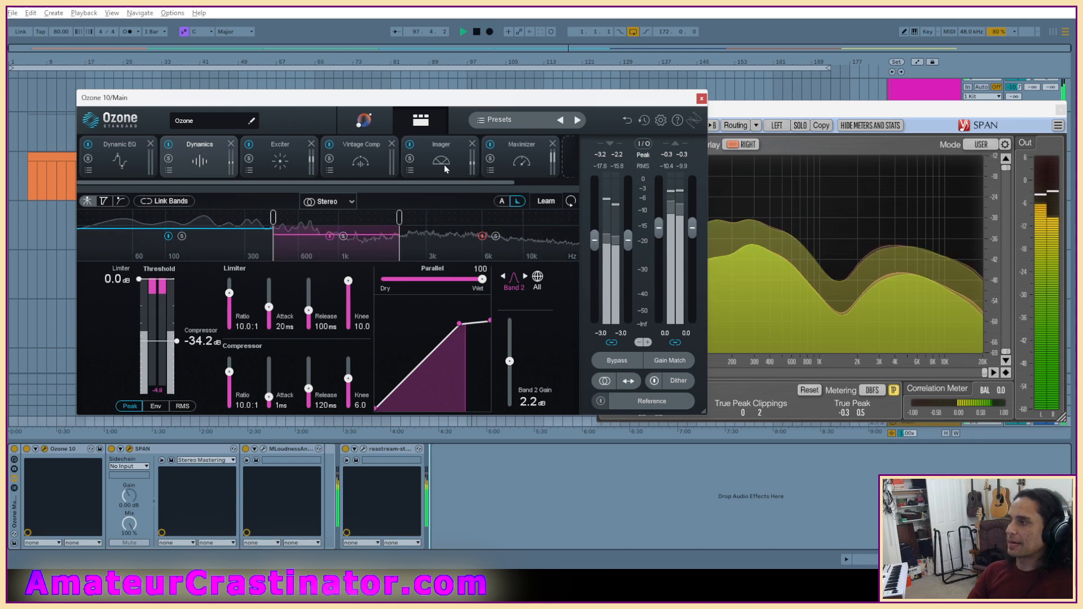
{"action": "left_click", "coordinate": [424, 157]}
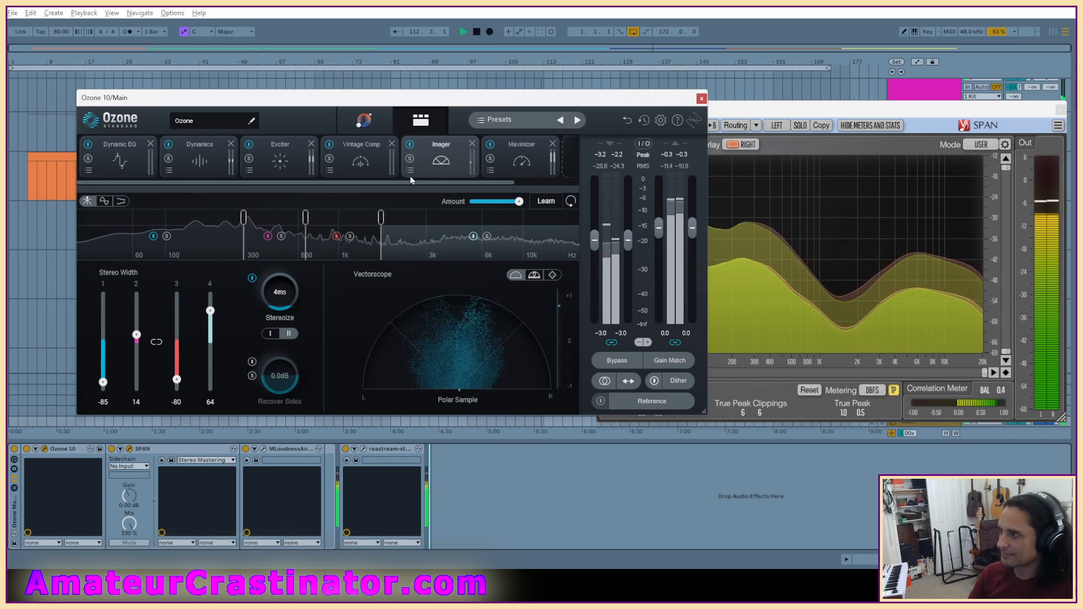
Close the Main track's Ozone 10 and SPAN plug-in windows and stop the song's playback.
{"action": "left_click", "coordinate": [701, 99]}
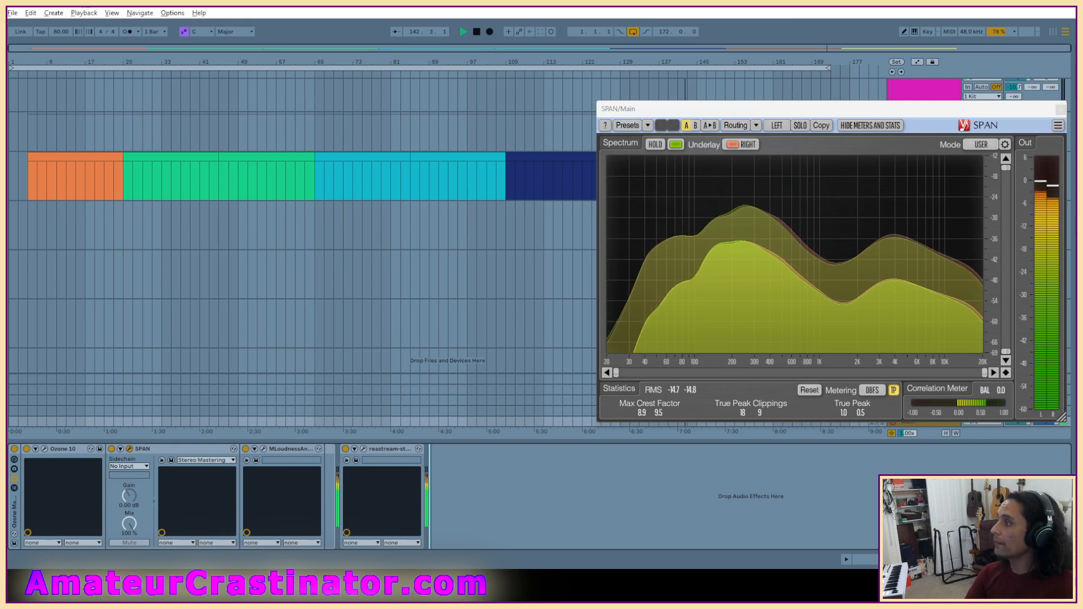
{"action": "left_click", "coordinate": [1061, 110]}
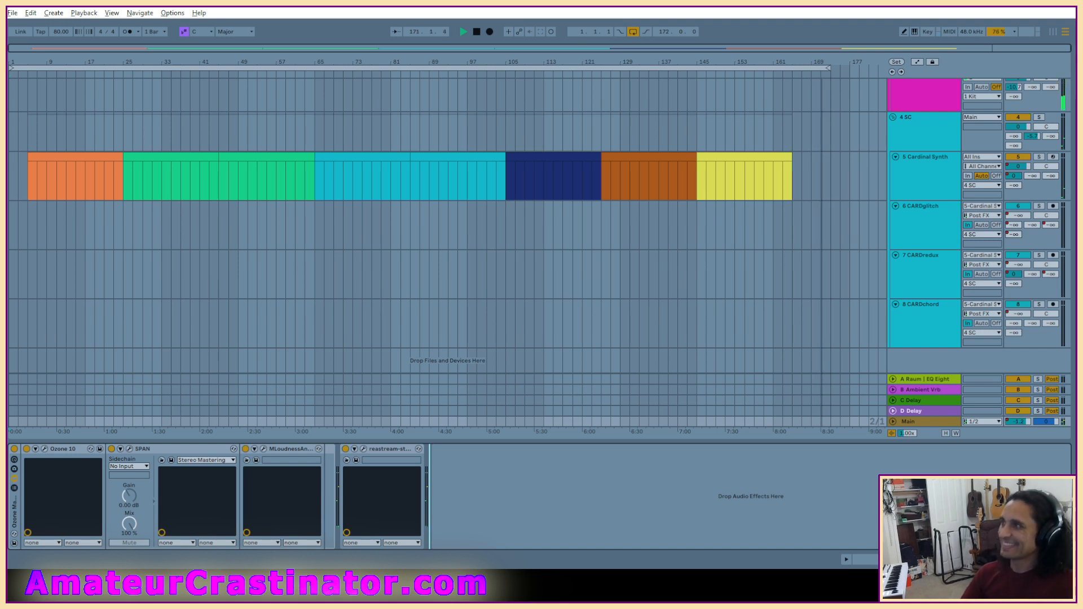
{"action": "key", "text": "space"}
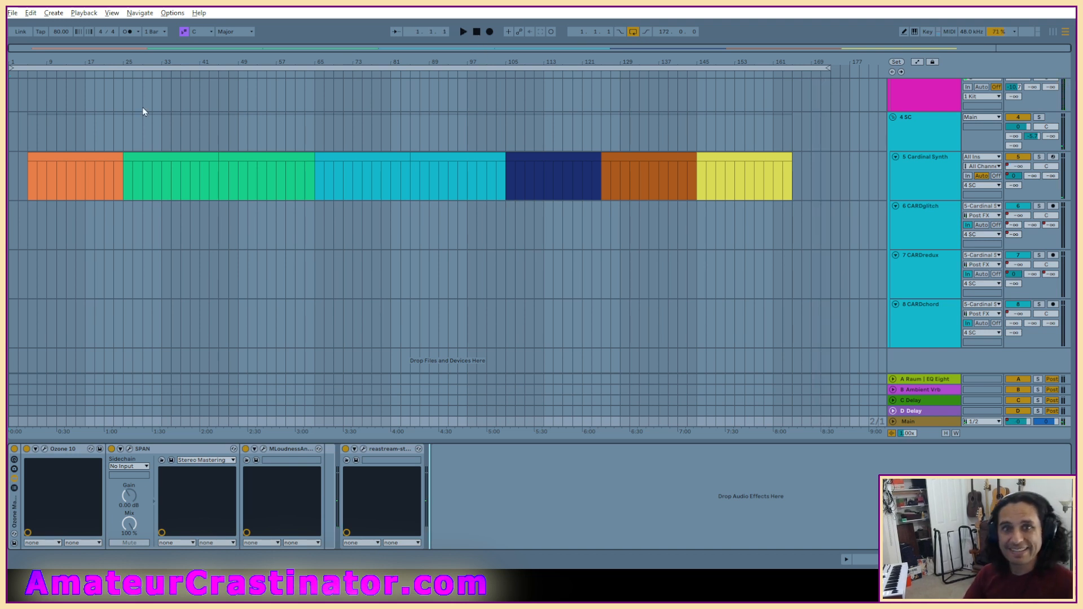
Look through the project folders in Album 002 and Live Recordings without opening another Live set.
{"action": "left_click", "coordinate": [12, 13]}
{"action": "left_click", "coordinate": [34, 35]}
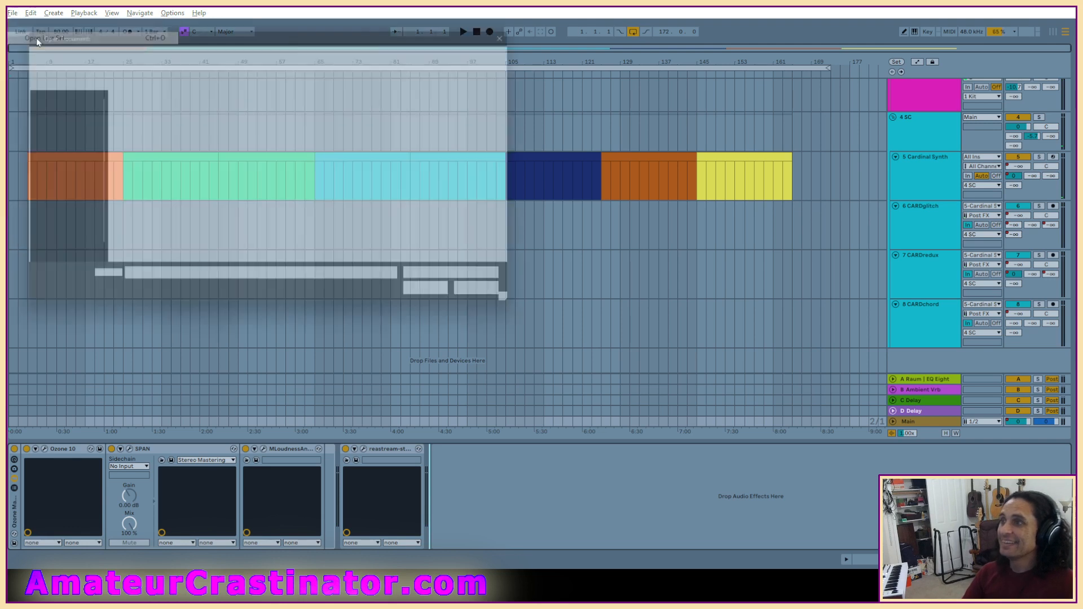
{"action": "left_click", "coordinate": [221, 51]}
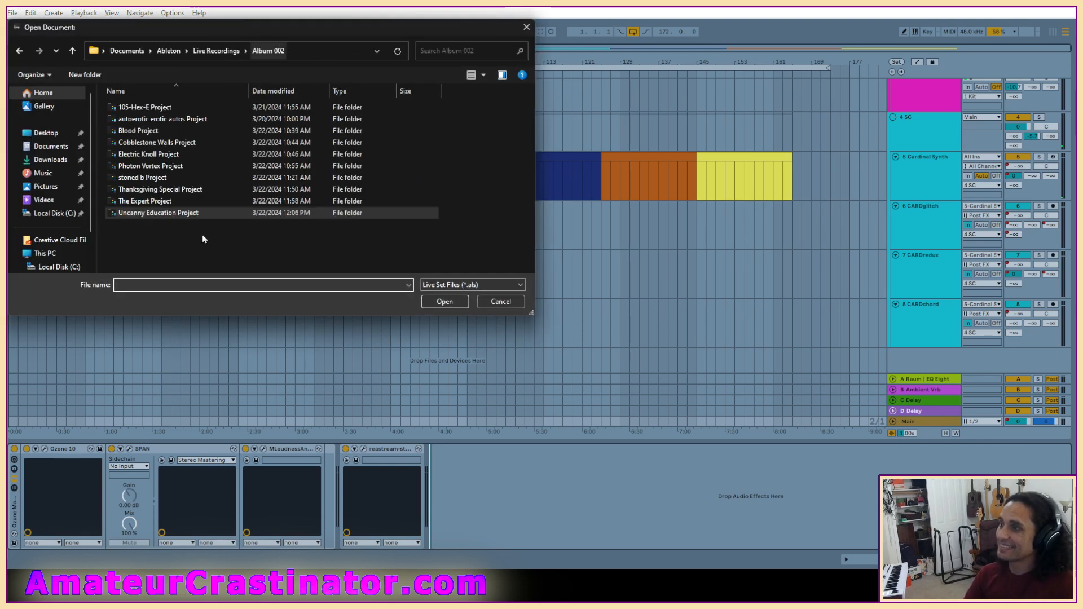
{"action": "left_click", "coordinate": [211, 50]}
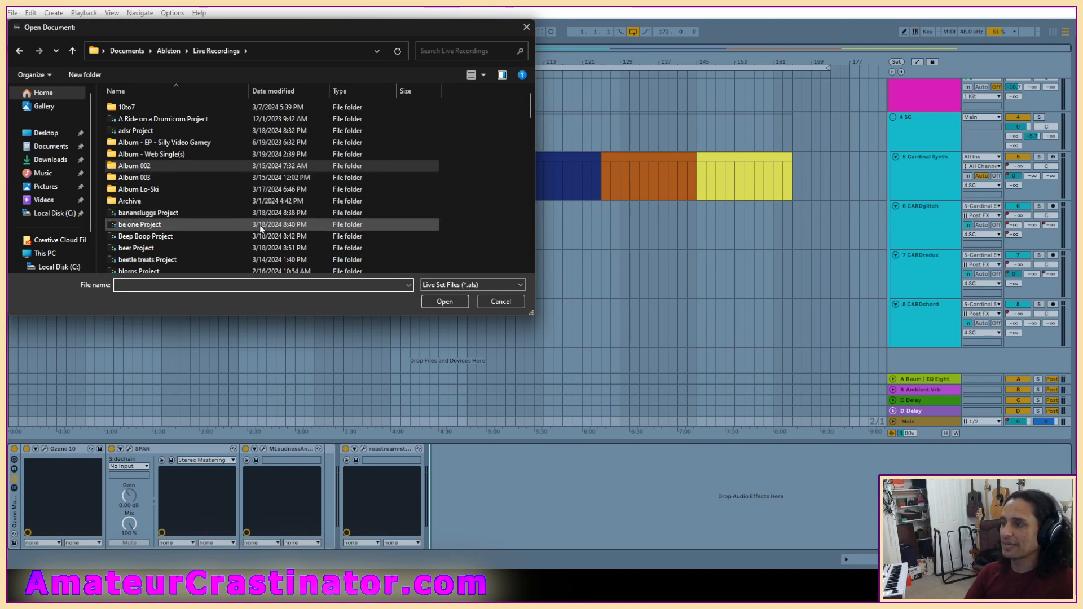
{"action": "left_click", "coordinate": [527, 27]}
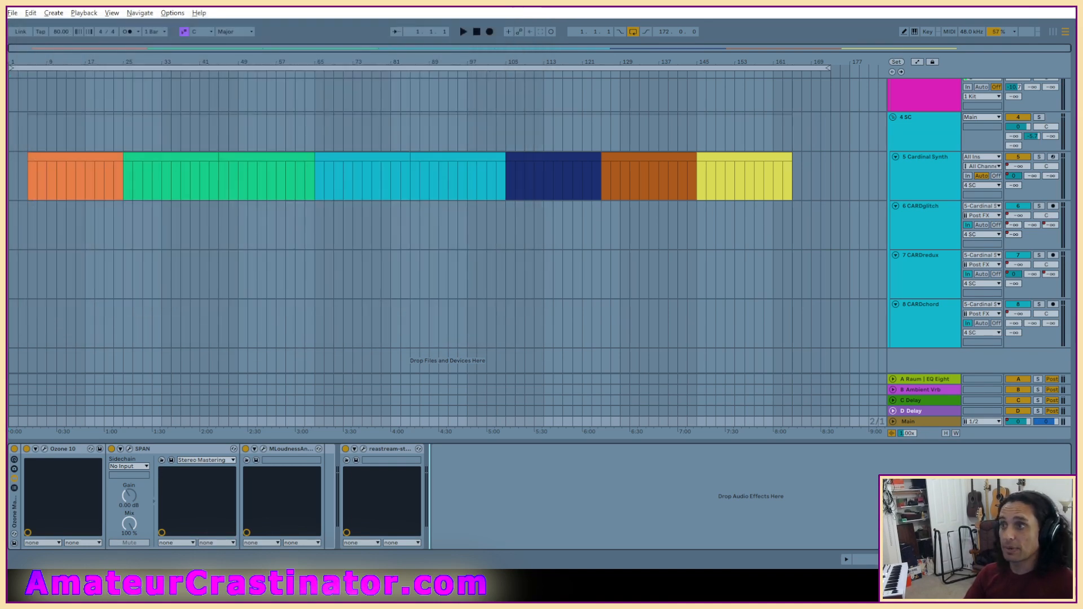